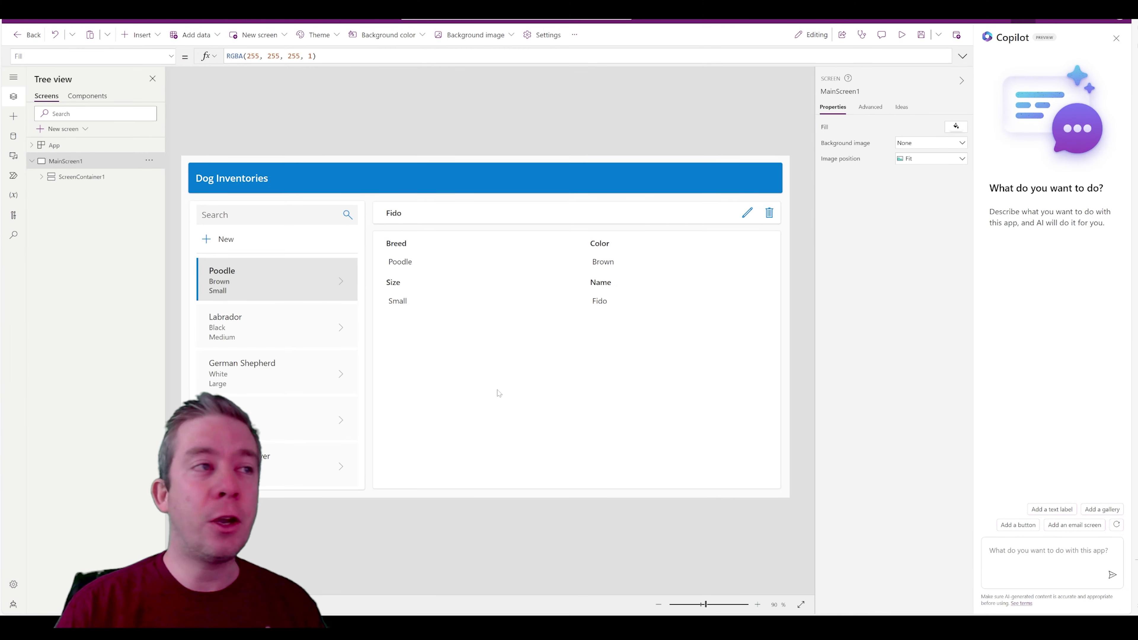
# Examine the details form and the selected-record title in the Dog Inventories app
pyautogui.click(423, 304)
pyautogui.click(448, 377)
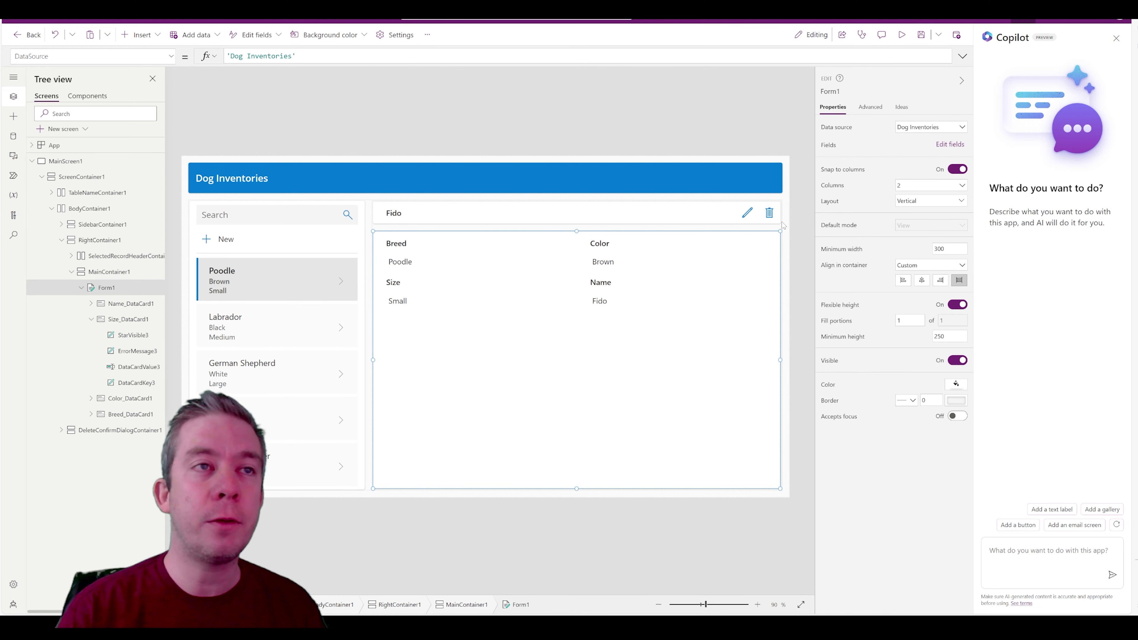
pyautogui.click(650, 219)
pyautogui.click(650, 219)
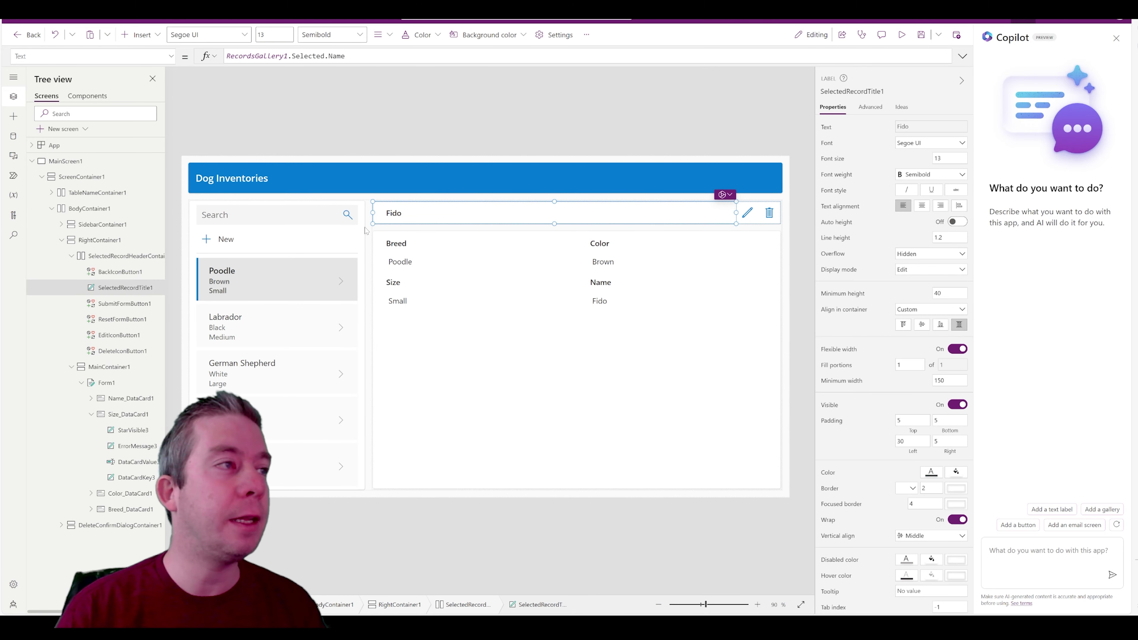
pyautogui.click(365, 237)
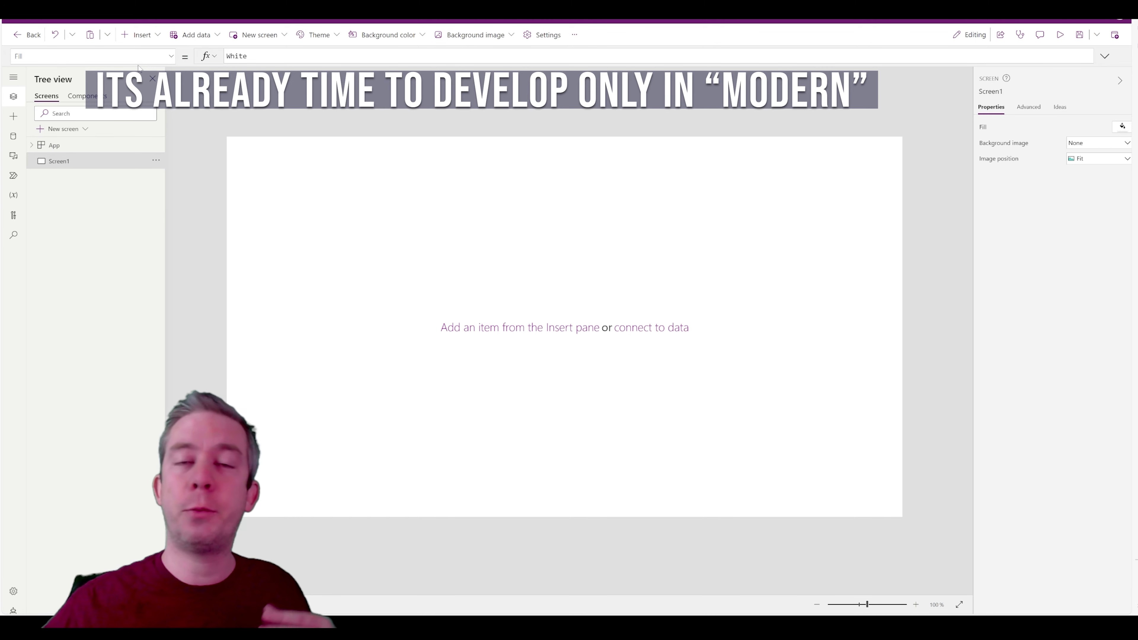
# Turn on the "Modern controls and themes" preview feature in the app's upcoming features settings
pyautogui.click(140, 34)
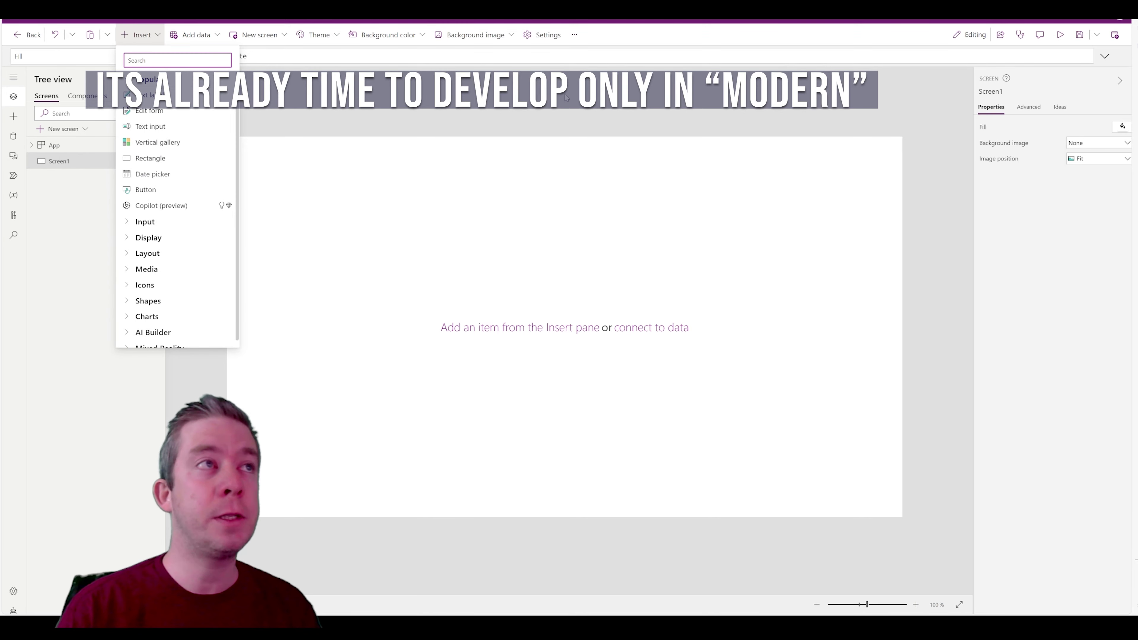
pyautogui.click(546, 35)
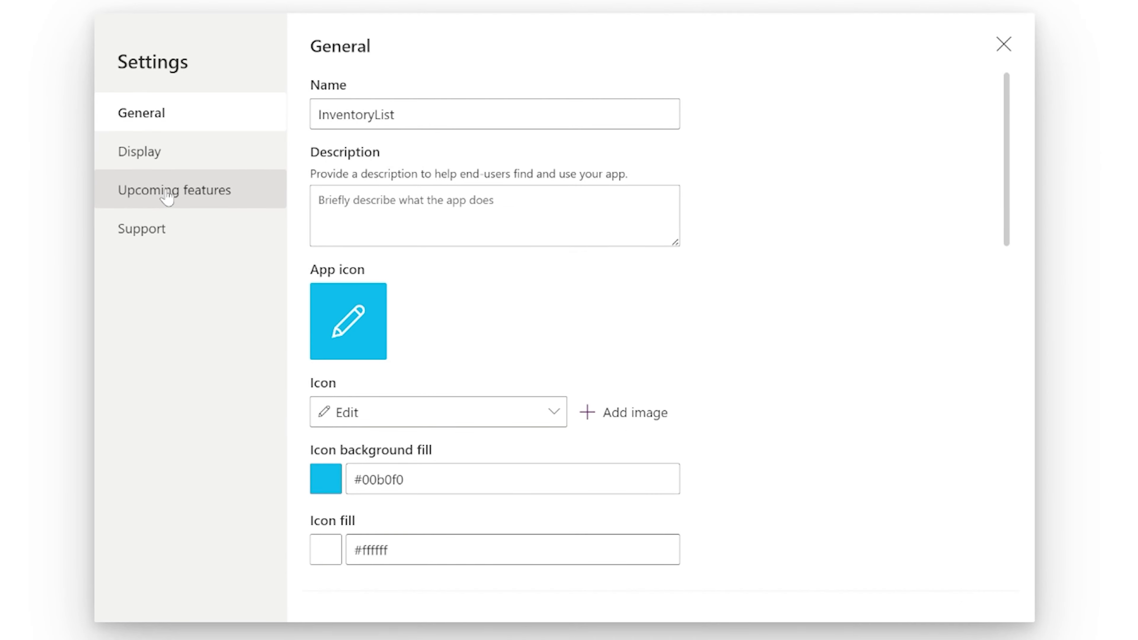
pyautogui.click(364, 253)
pyautogui.scroll(-10, 496, 307)
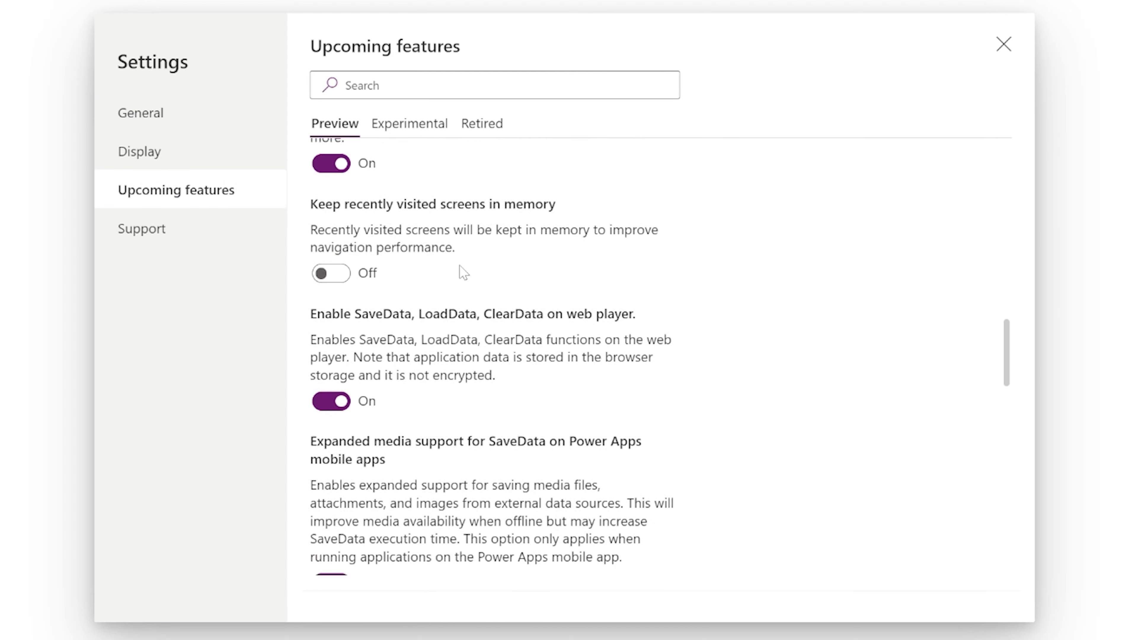
pyautogui.scroll(-10, 462, 271)
pyautogui.scroll(4, 488, 352)
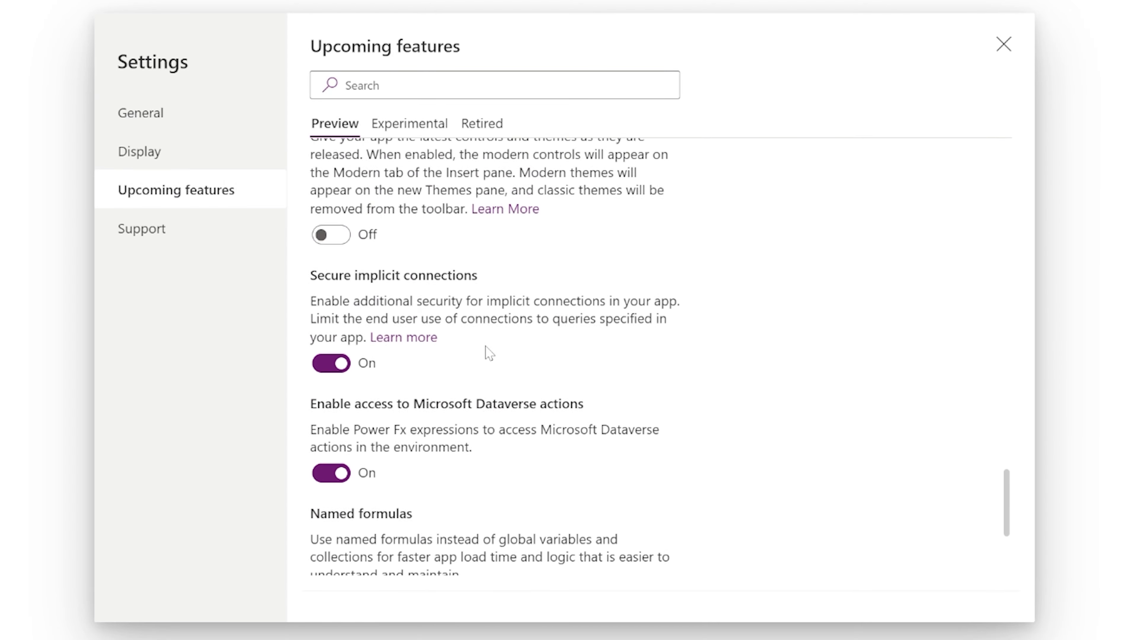
pyautogui.scroll(-3, 489, 353)
pyautogui.scroll(5, 412, 385)
pyautogui.click(331, 391)
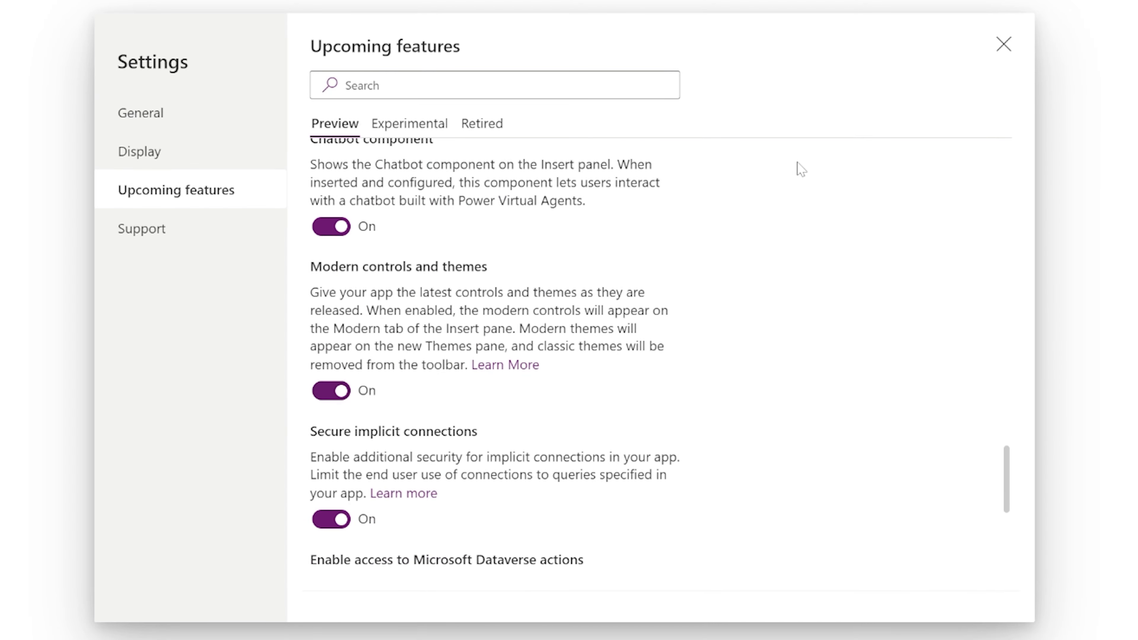
pyautogui.click(1004, 44)
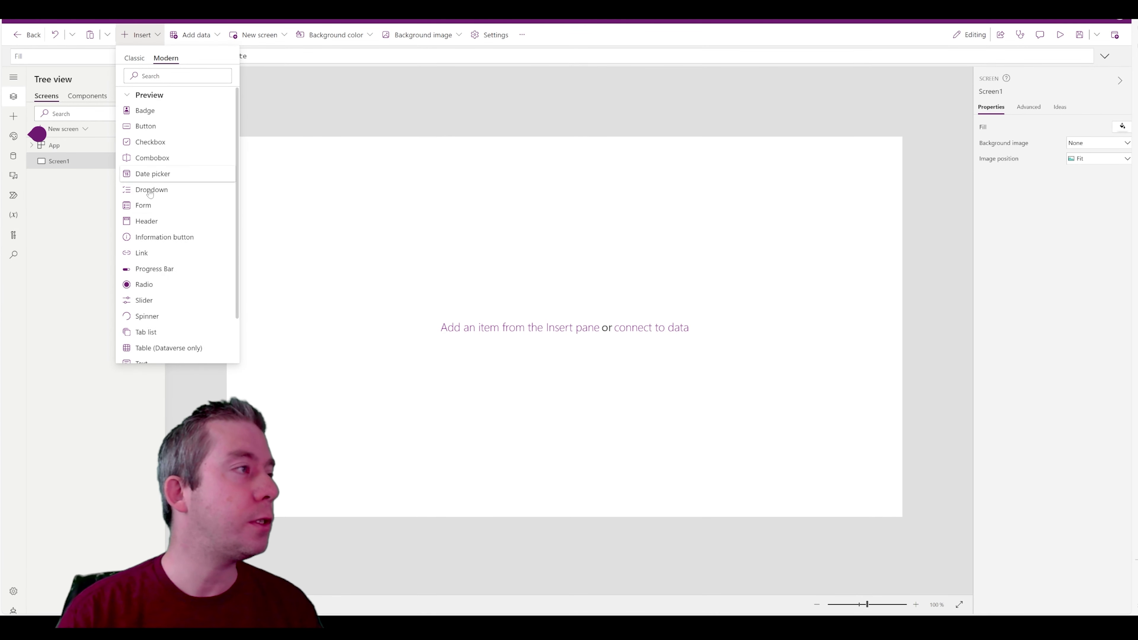
# Insert a modern Header control on Screen1 and place it along the screen's upper edge
pyautogui.click(146, 221)
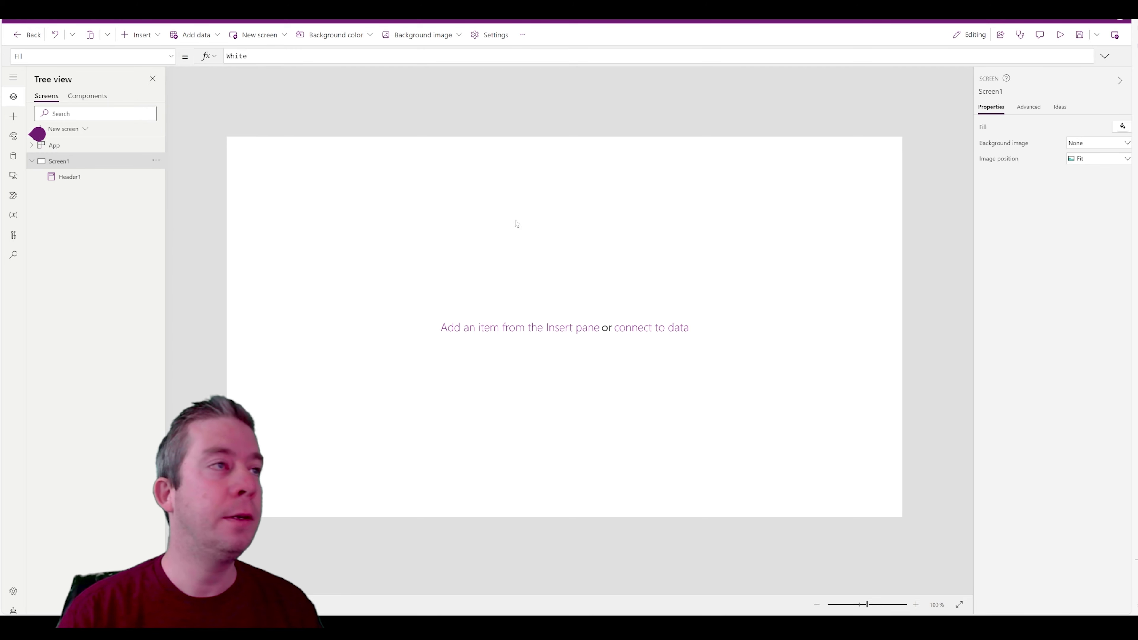
pyautogui.moveTo(513, 169); pyautogui.dragTo(510, 157)
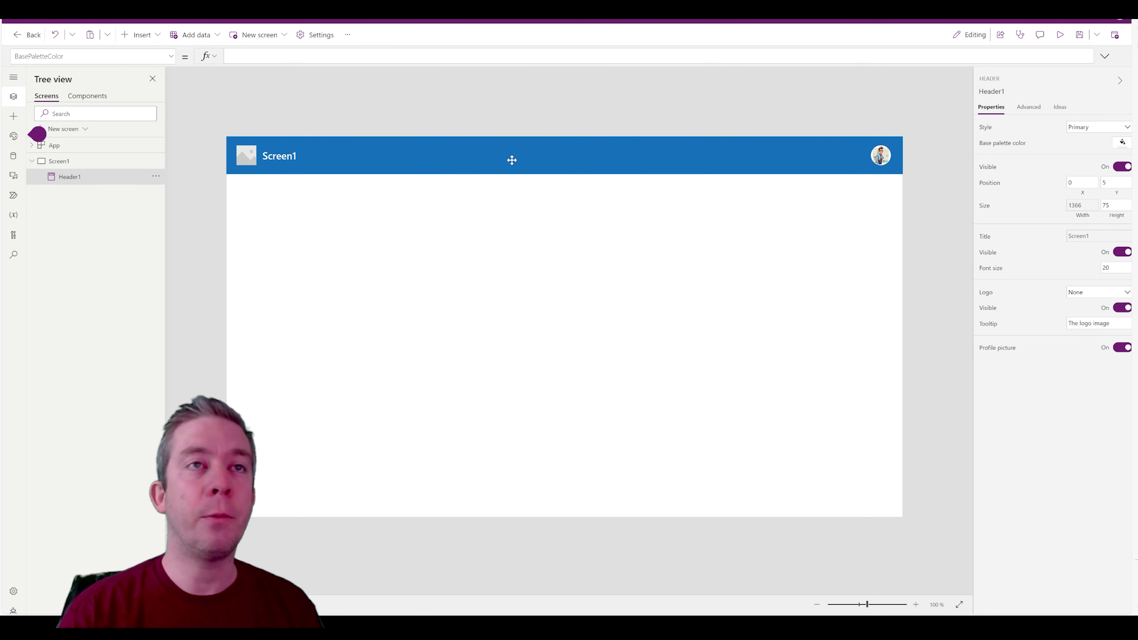
# Preview the app at the Apple iPhone 12, 13, 14 phone size and return to editing
pyautogui.click(1060, 34)
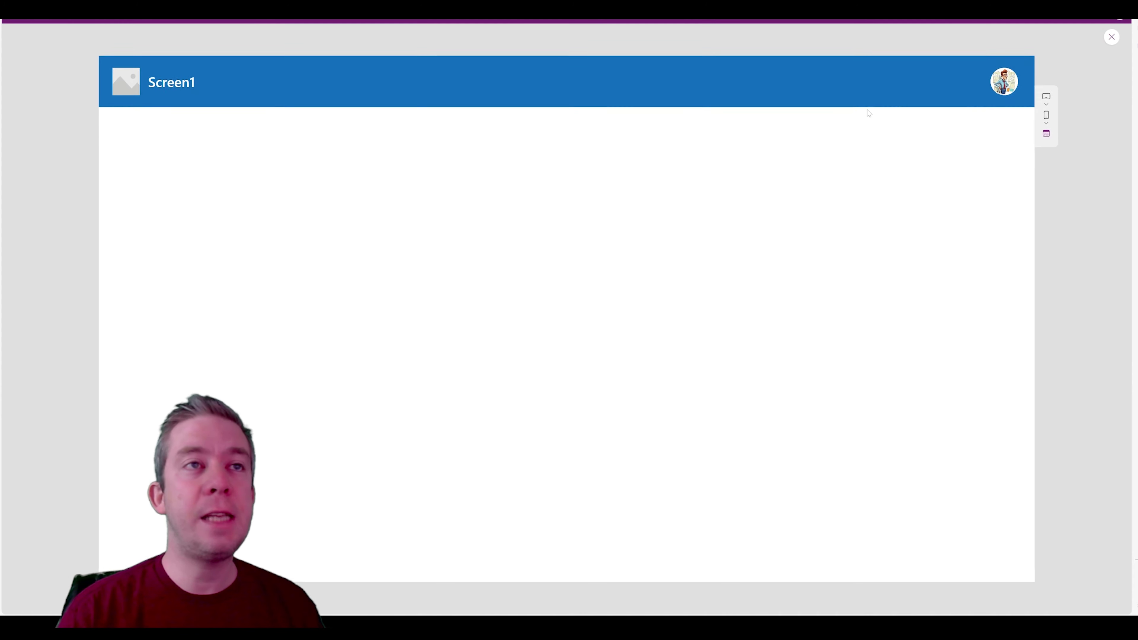
pyautogui.click(1051, 121)
pyautogui.click(997, 223)
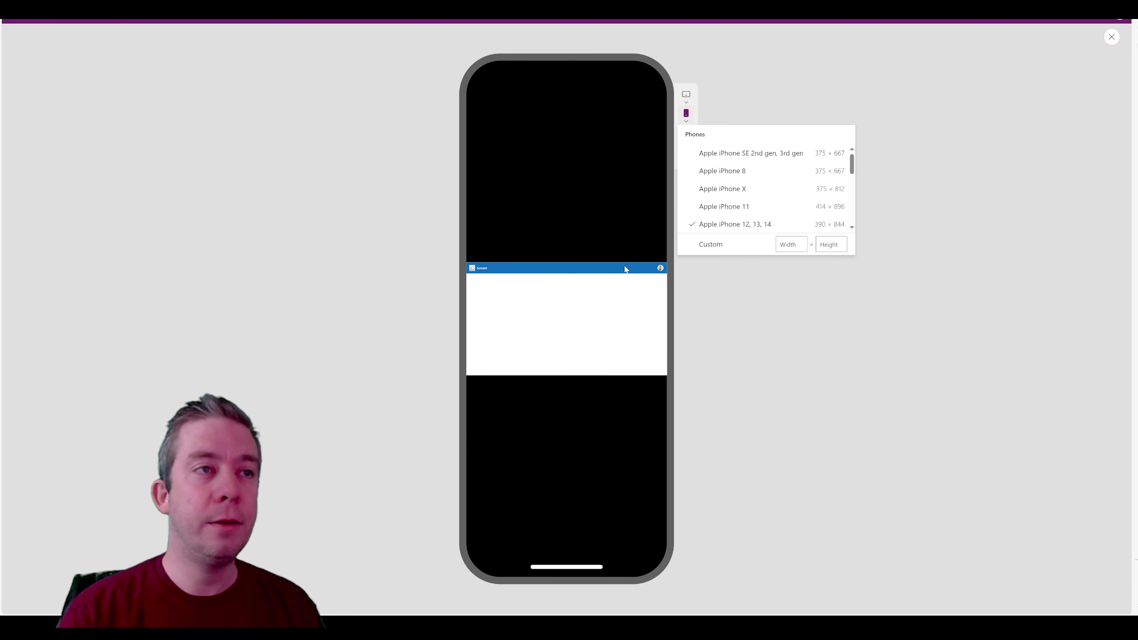
pyautogui.click(1112, 37)
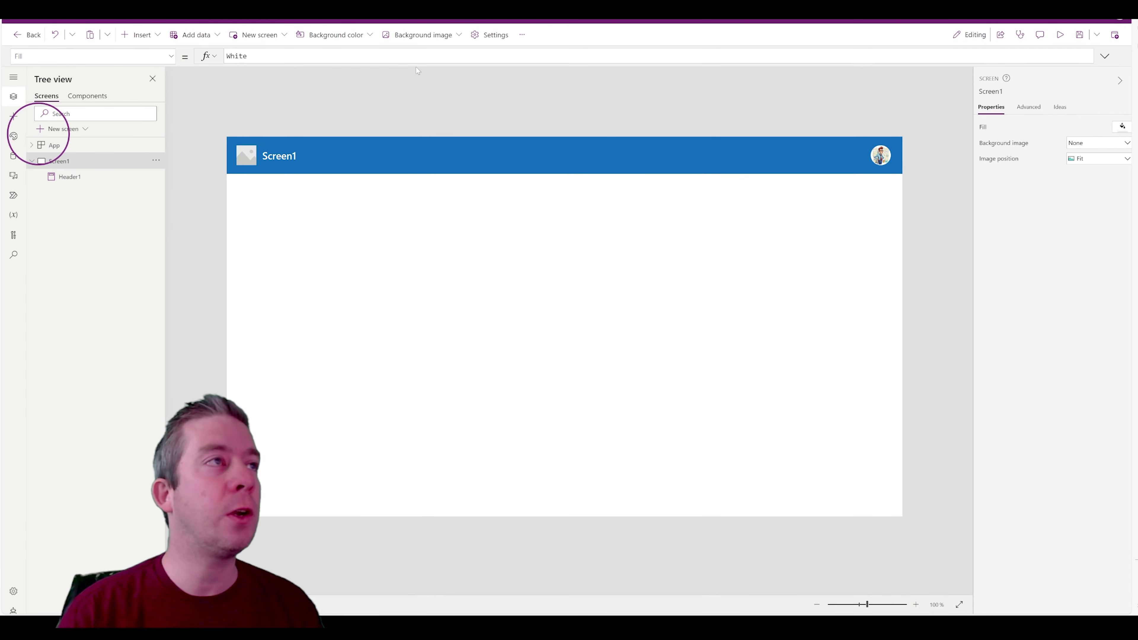
# Turn off Lock aspect ratio and Scale to fit in the display settings, and check the app in the phone preview
pyautogui.click(491, 35)
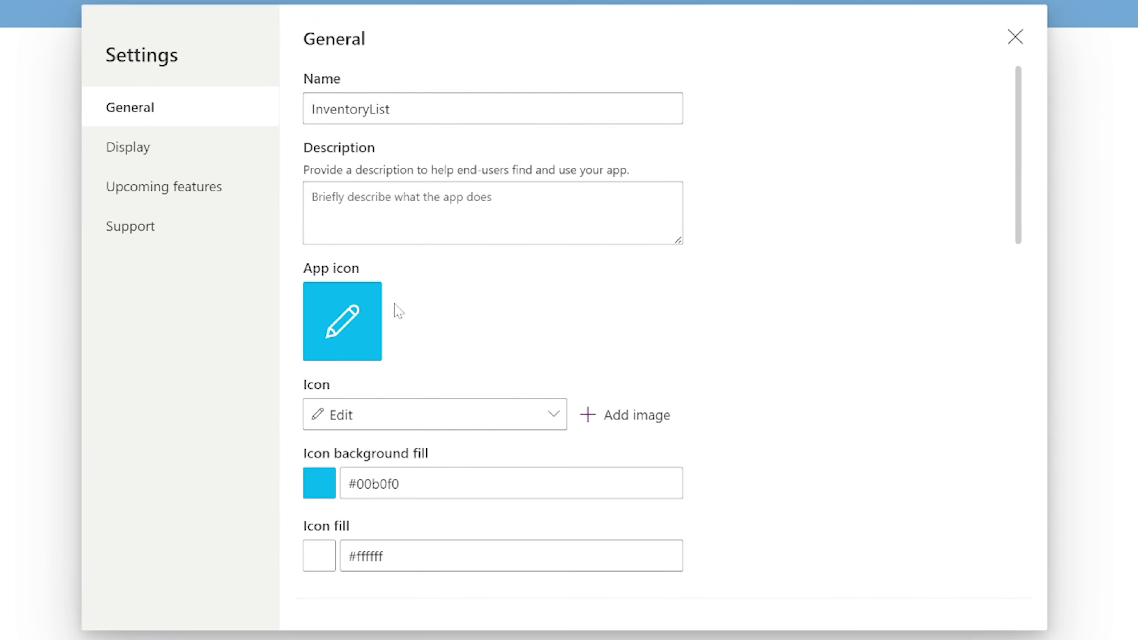
pyautogui.scroll(-5, 397, 310)
pyautogui.click(143, 148)
pyautogui.scroll(-5, 560, 341)
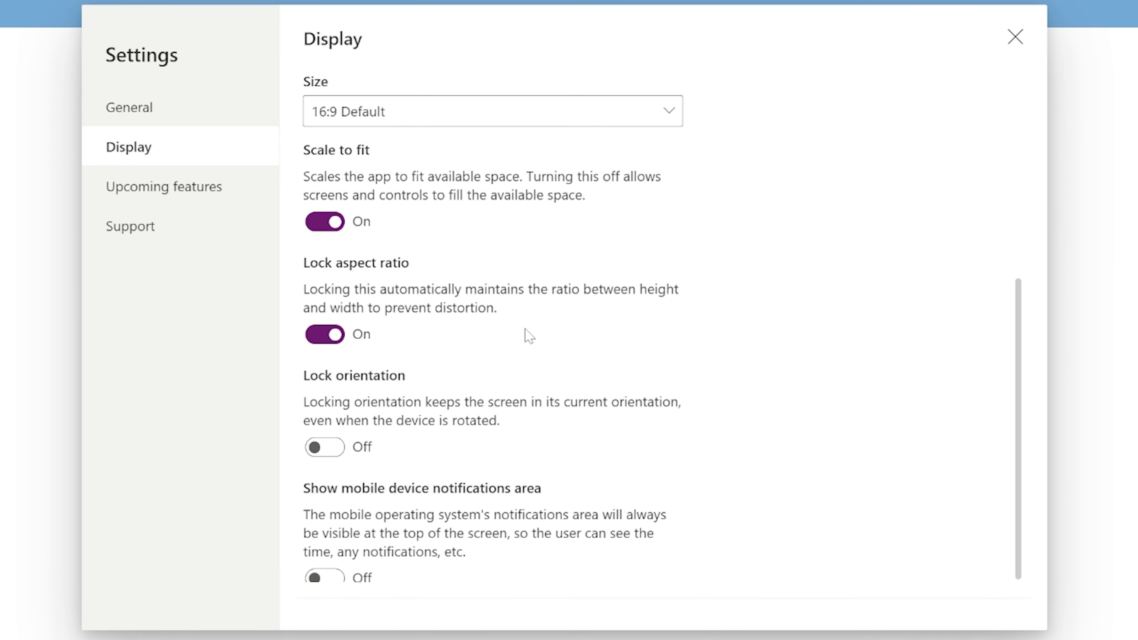
pyautogui.scroll(2, 528, 335)
pyautogui.click(324, 414)
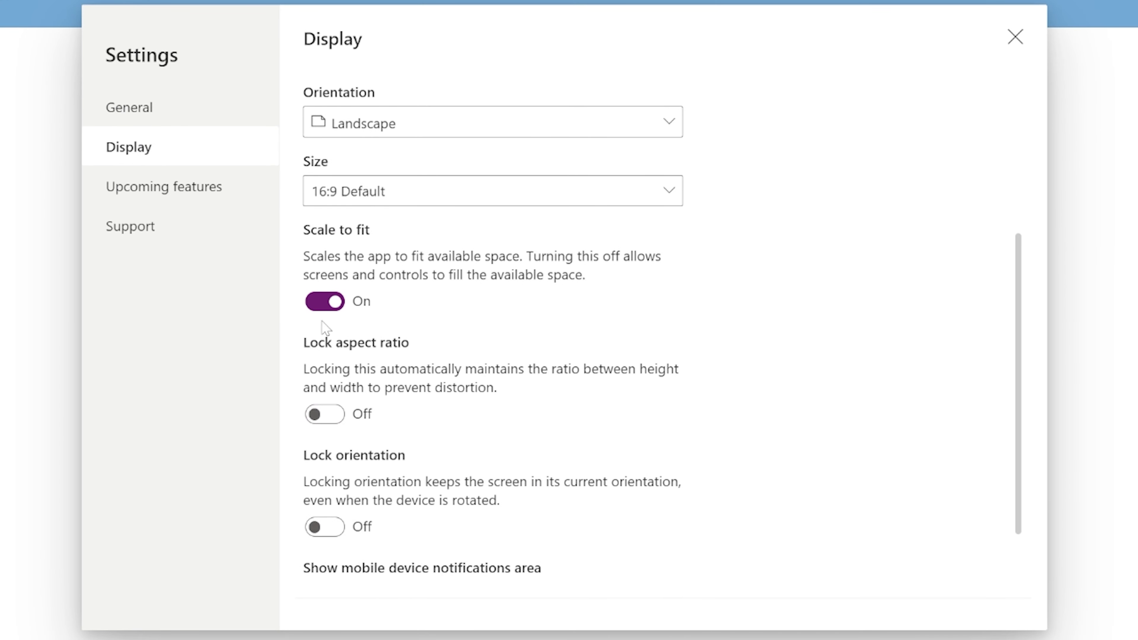
pyautogui.click(325, 301)
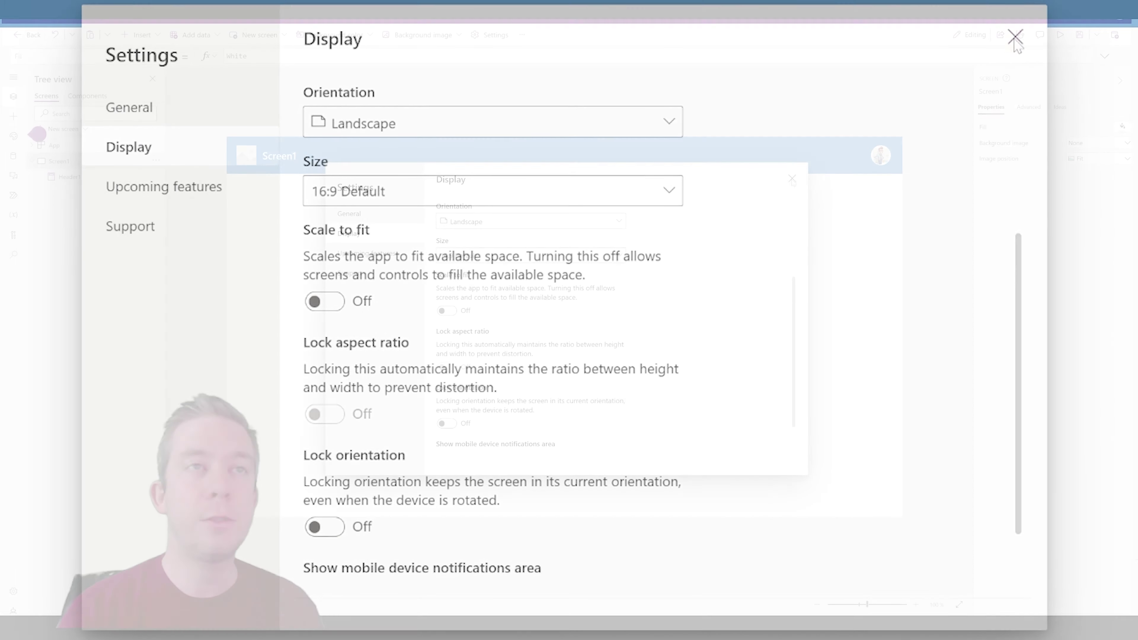
pyautogui.click(1016, 40)
pyautogui.click(1058, 34)
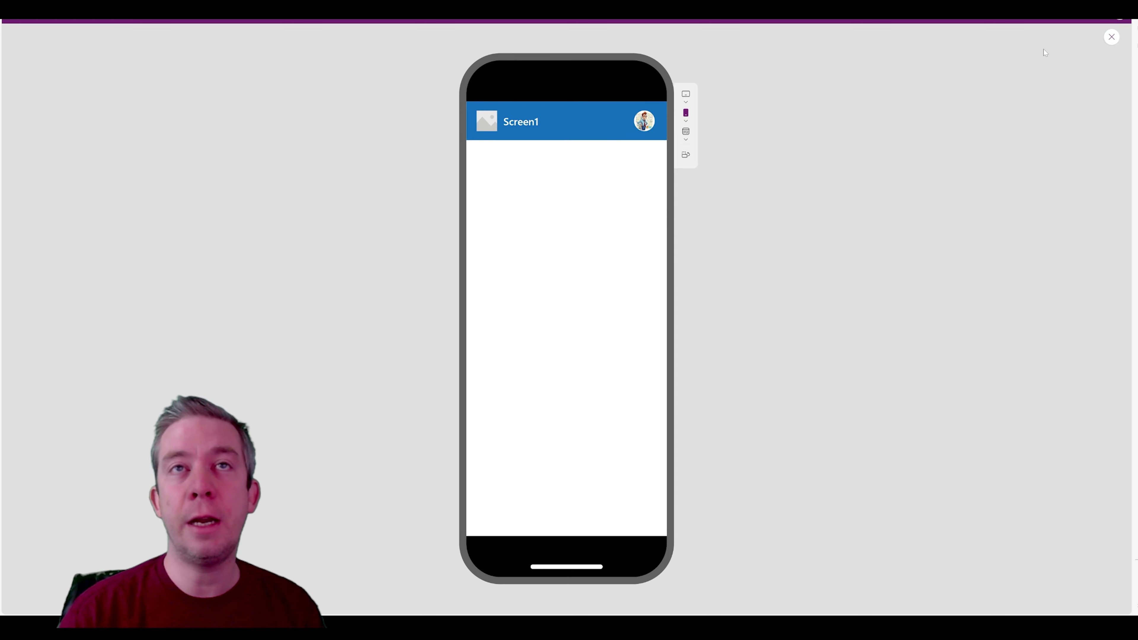
pyautogui.click(1112, 39)
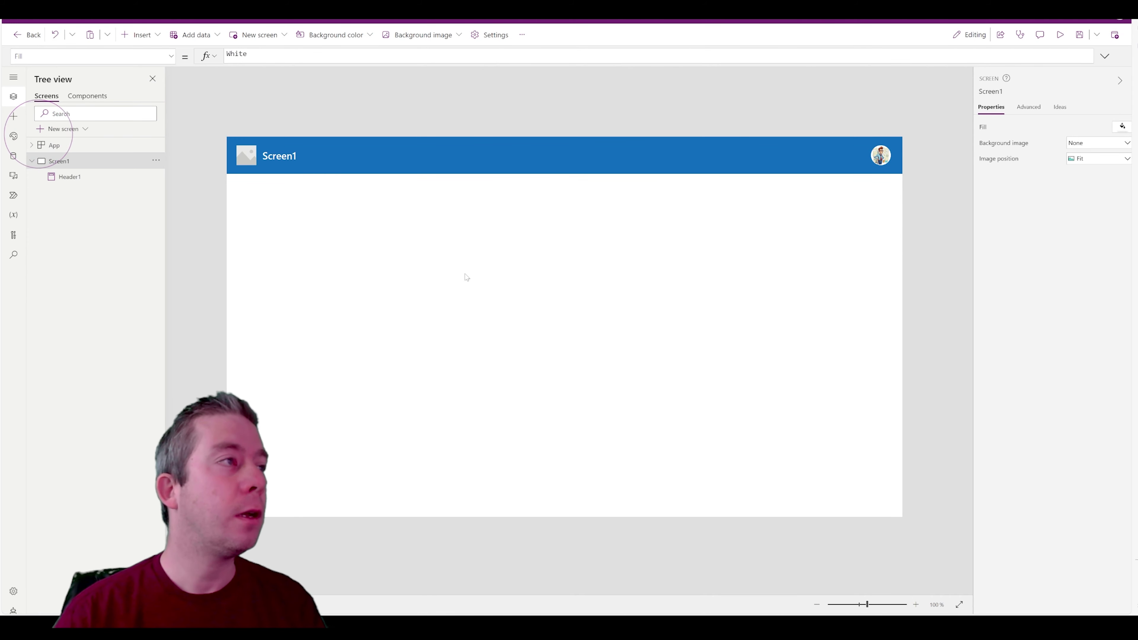
# Insert a horizontal container from the classic controls onto Screen1
pyautogui.click(152, 40)
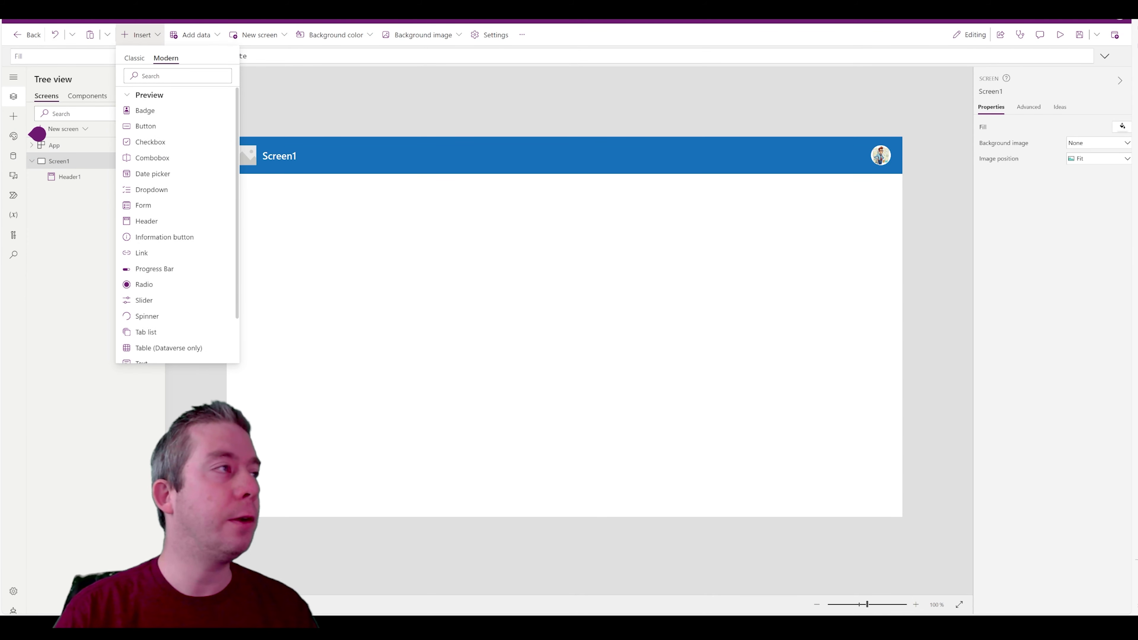
pyautogui.write('c')
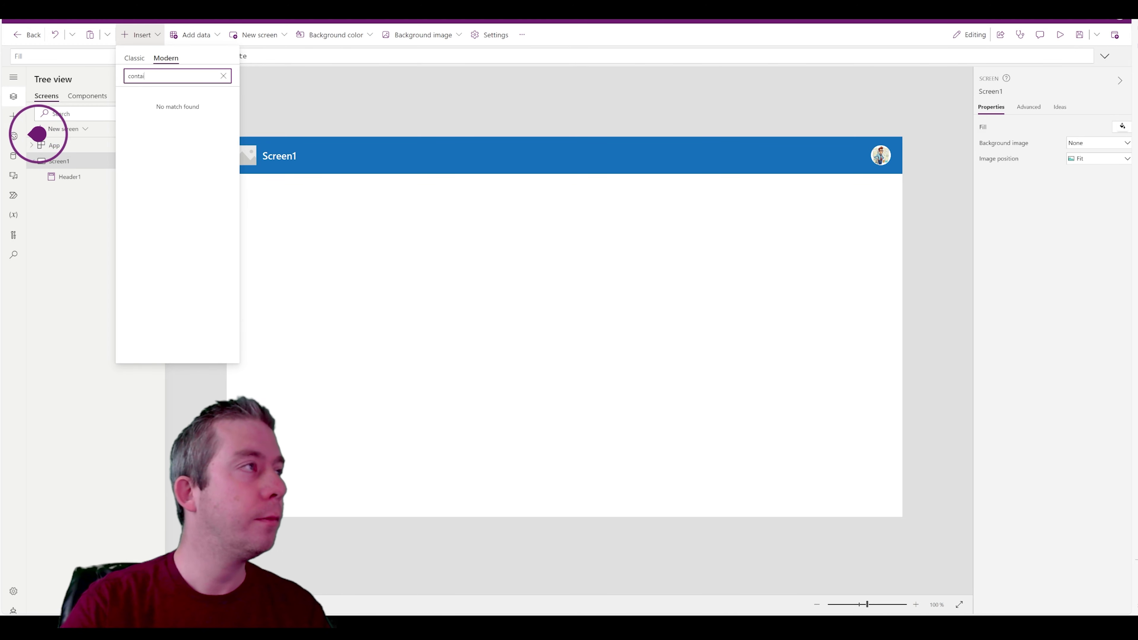
pyautogui.press('BackSpace')
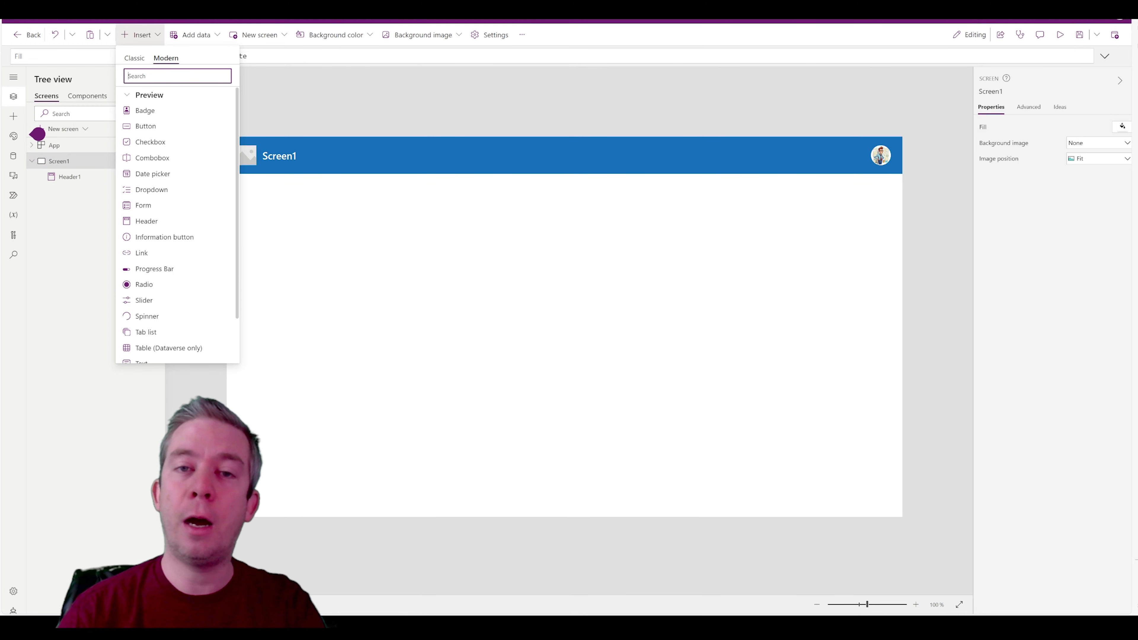
pyautogui.click(135, 58)
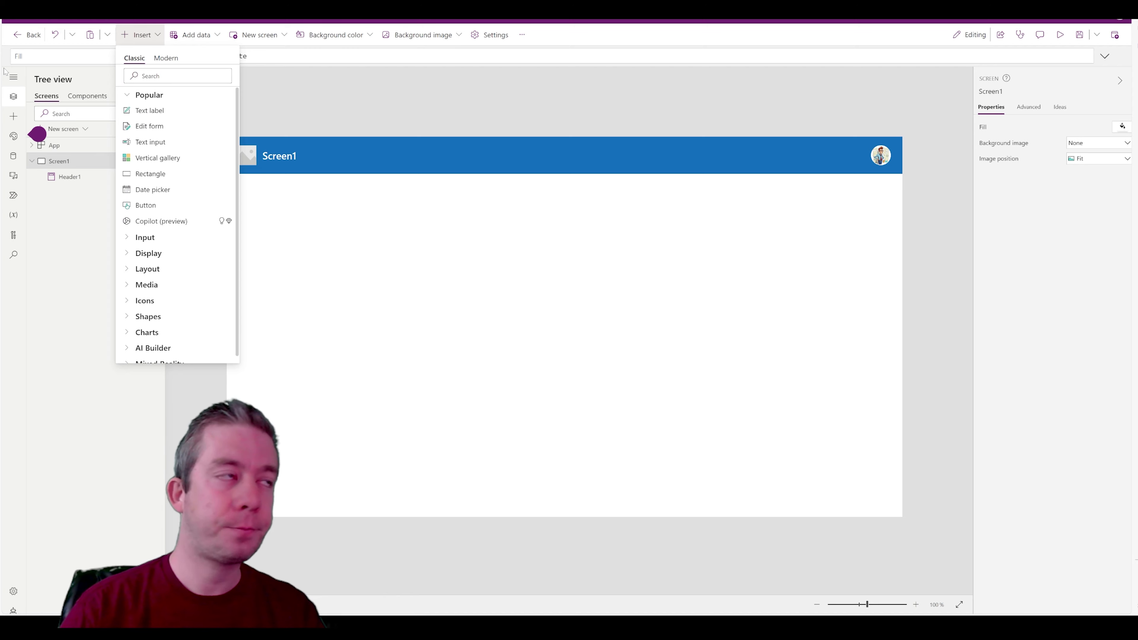
pyautogui.click(141, 36)
pyautogui.click(141, 36)
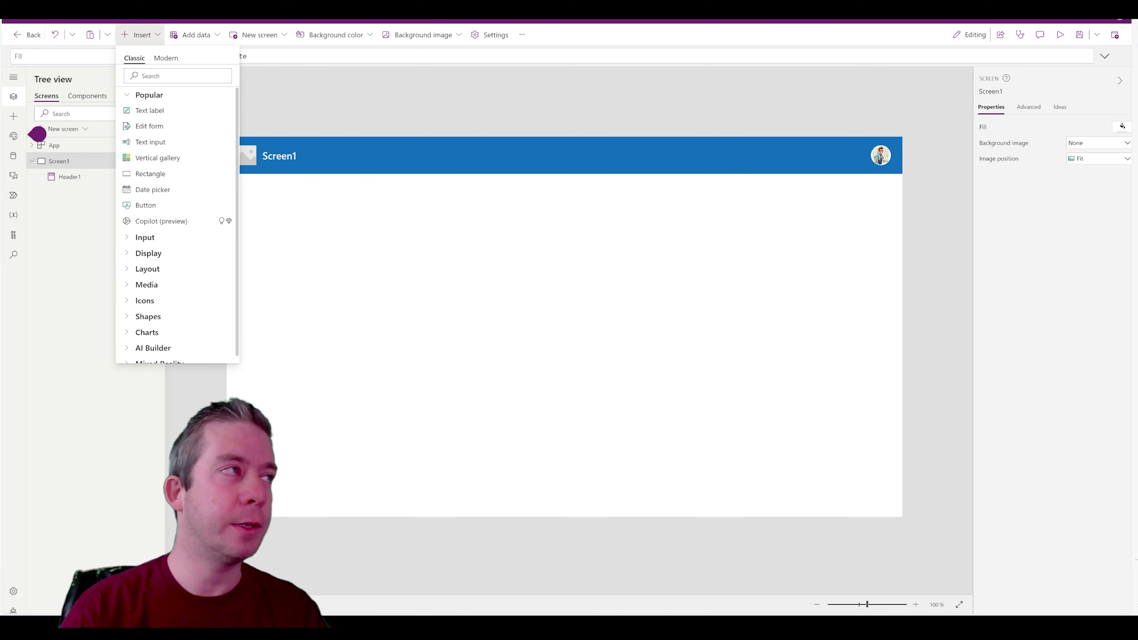
pyautogui.write('conta')
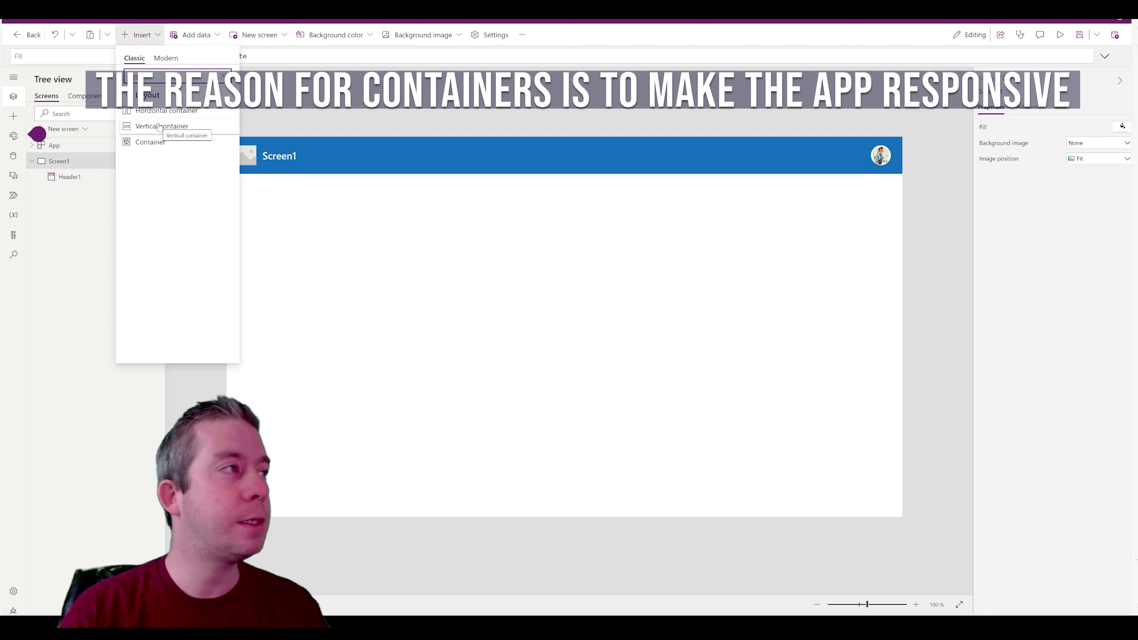
pyautogui.click(159, 112)
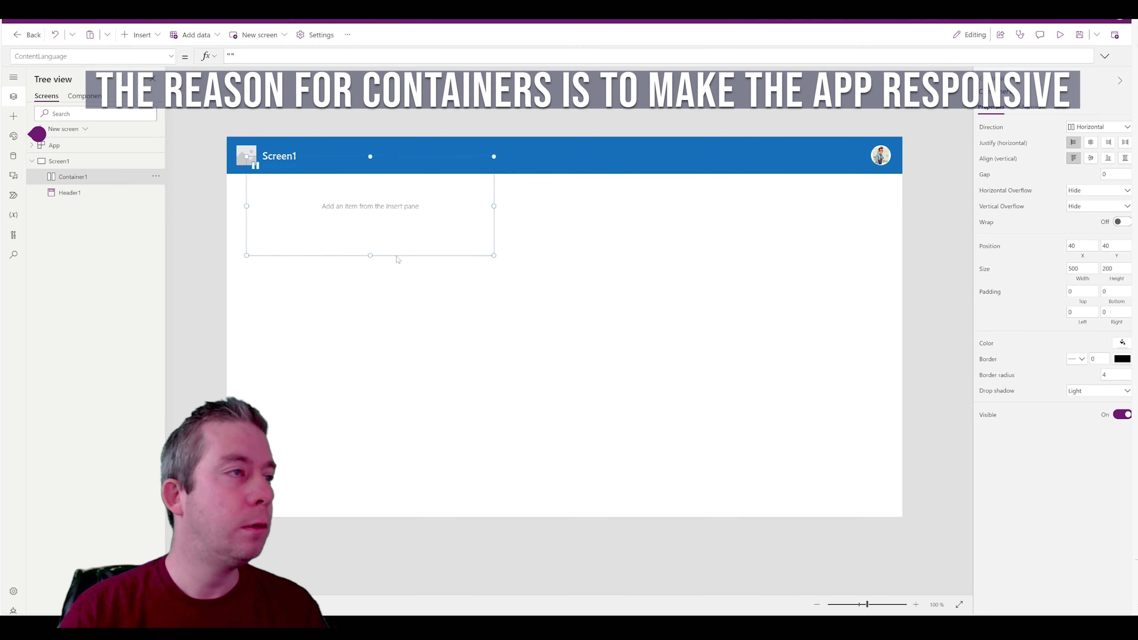
# Move the horizontal container to position 0, 75 below the header and enlarge it to 1366 × 693 to fill the screen
pyautogui.moveTo(394, 257); pyautogui.dragTo(305, 281)
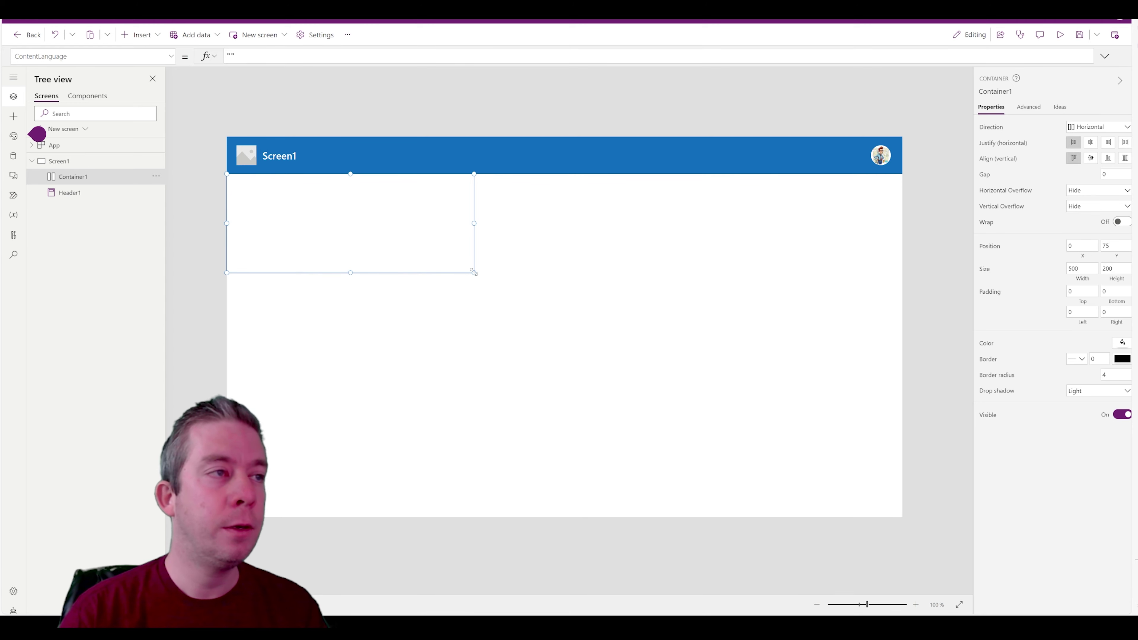
pyautogui.moveTo(474, 273); pyautogui.dragTo(902, 517)
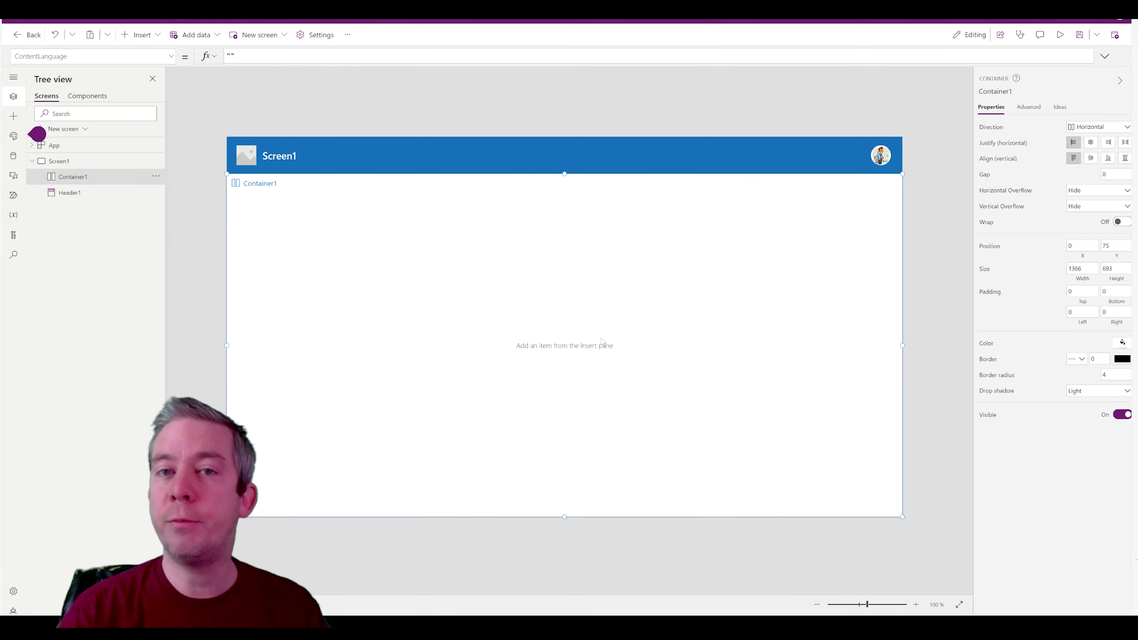
# Insert a classic vertical container inside the horizontal container Container1
pyautogui.click(139, 35)
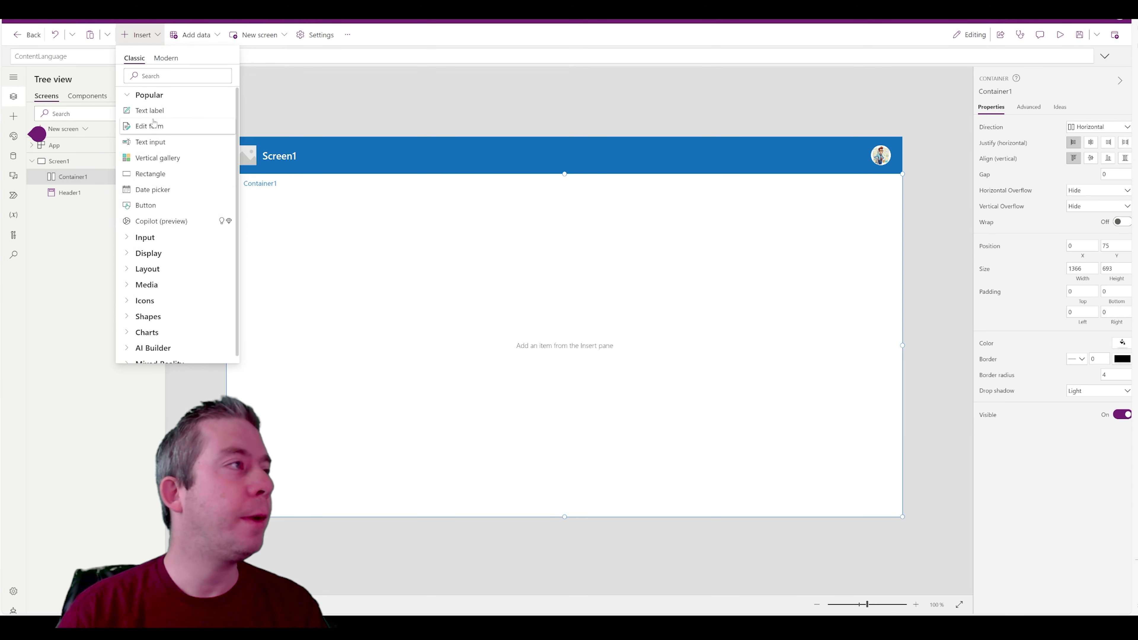
pyautogui.click(143, 75)
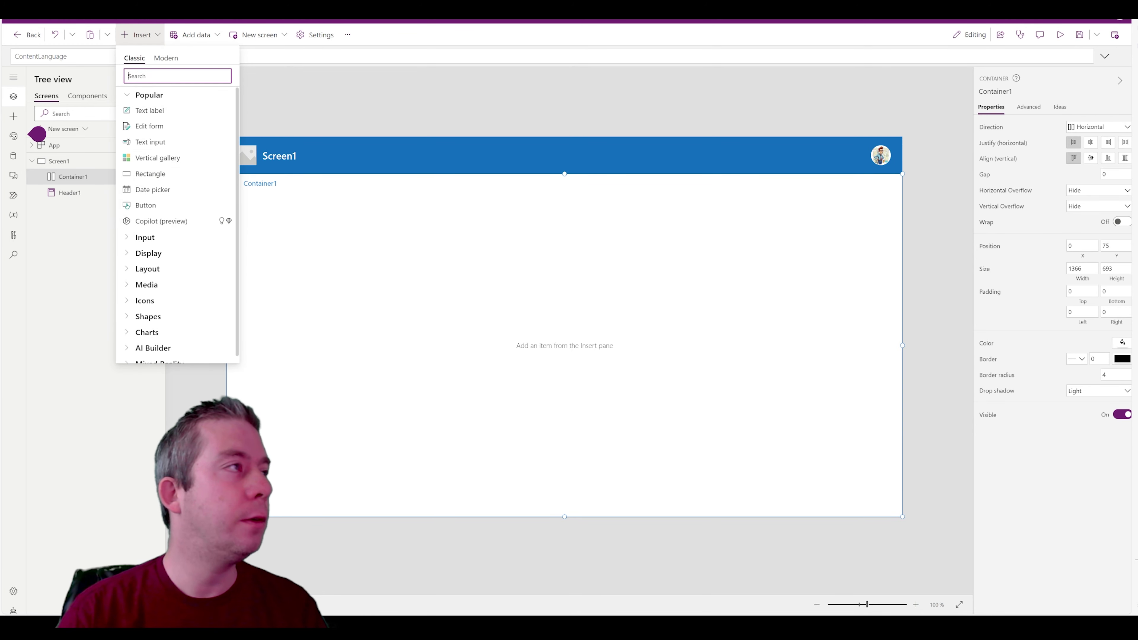
pyautogui.write('ver')
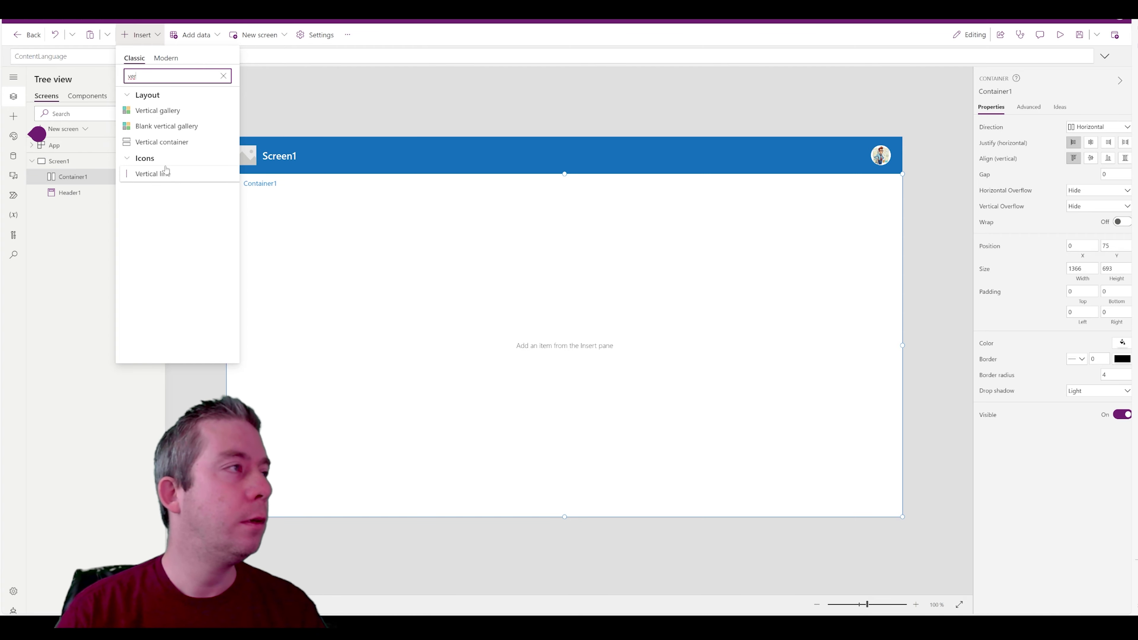
pyautogui.click(166, 148)
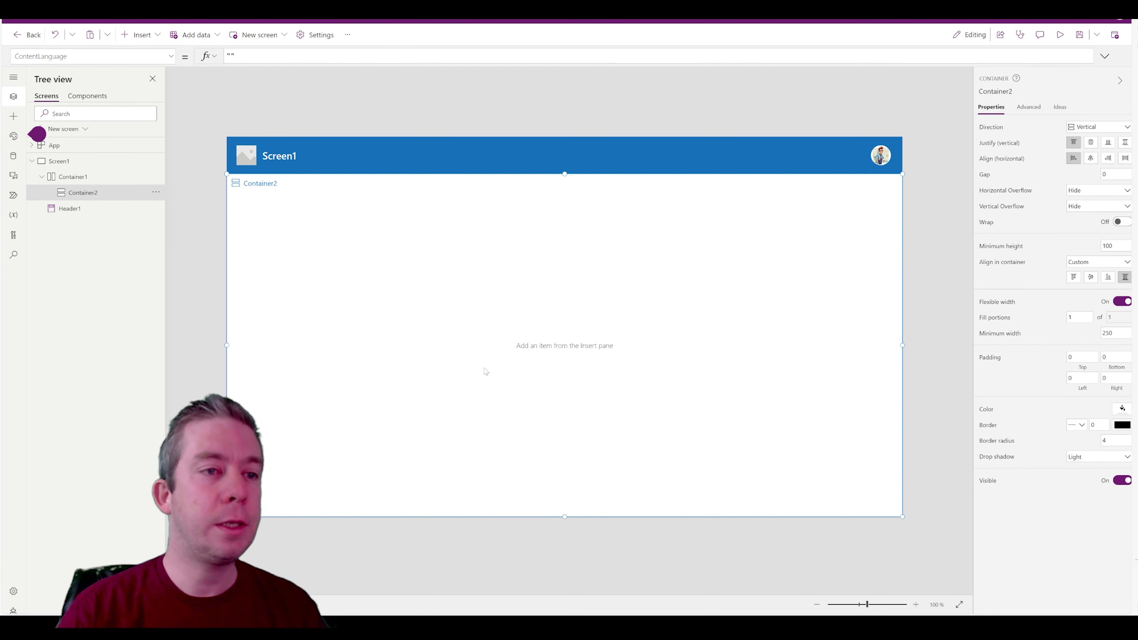
pyautogui.click(139, 35)
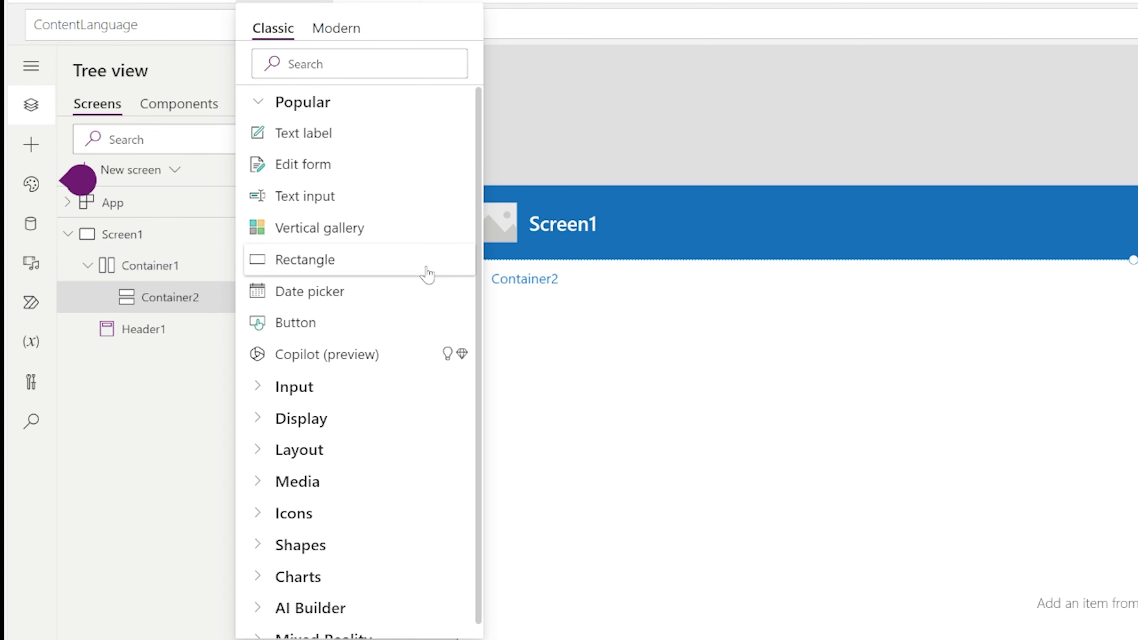
pyautogui.click(340, 64)
pyautogui.write('conta')
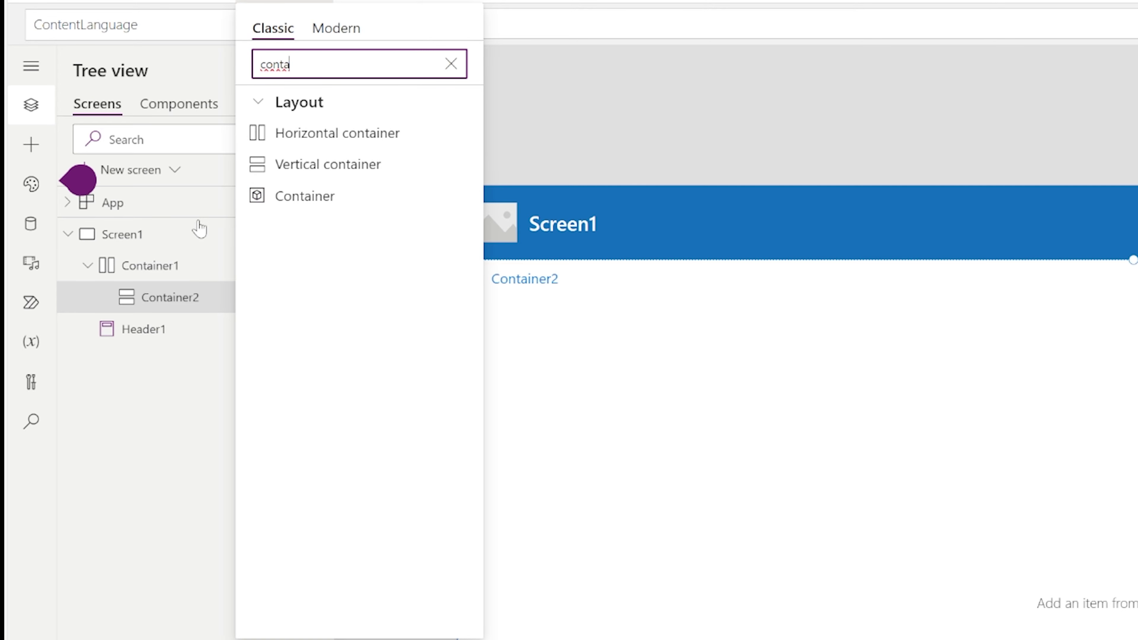
# Insert a second classic vertical container inside Container1, beside Container2
pyautogui.click(165, 261)
pyautogui.click(285, 2)
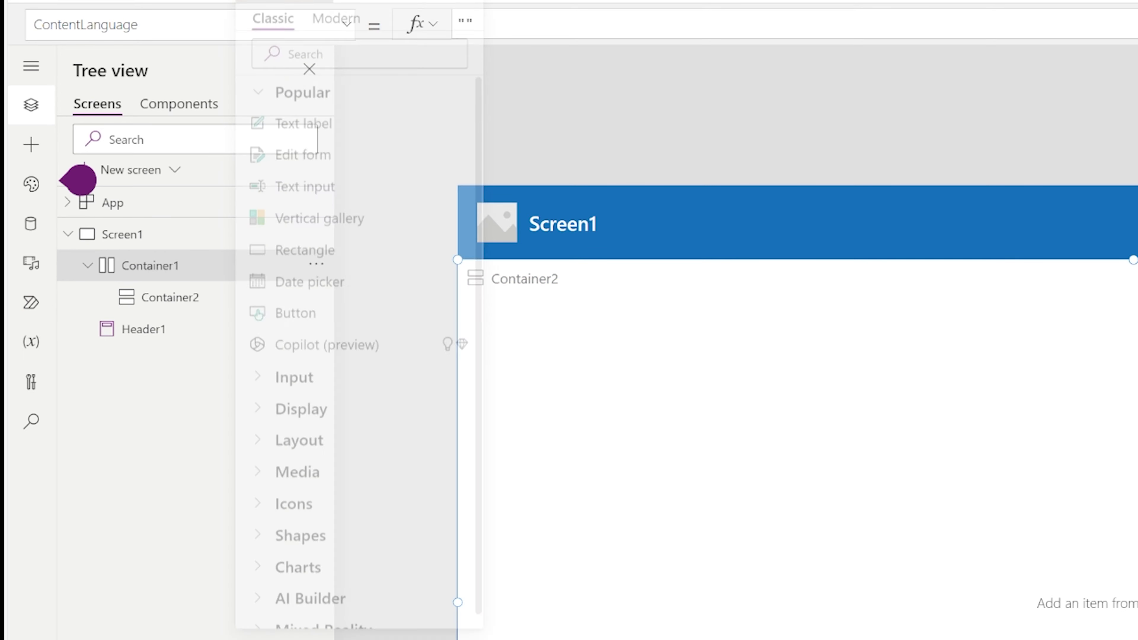
pyautogui.write('conta')
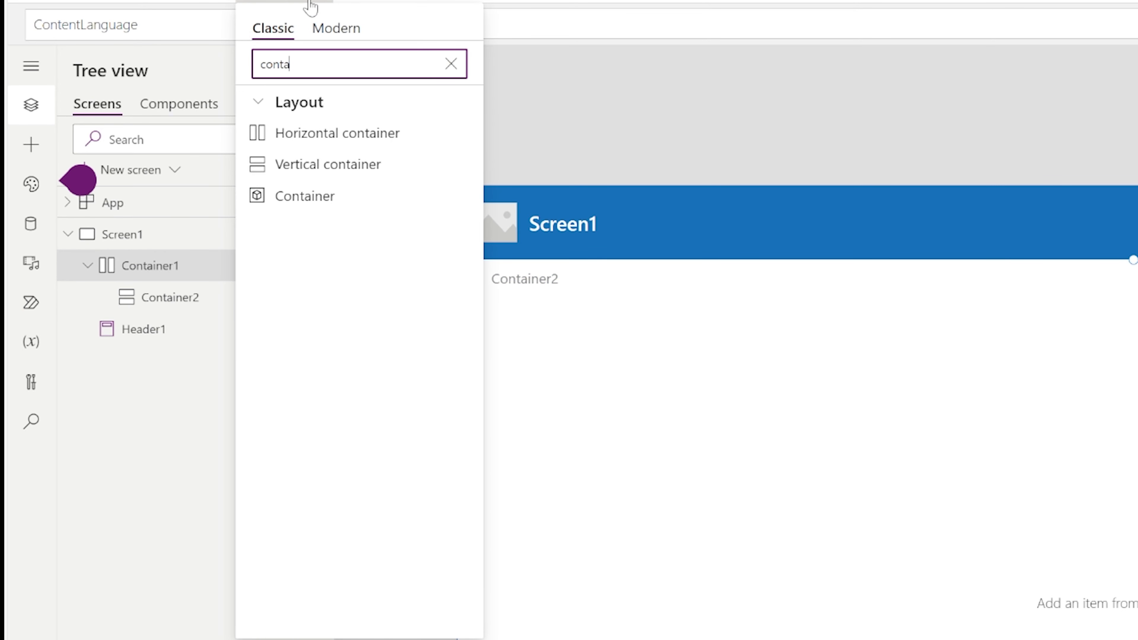
pyautogui.click(337, 167)
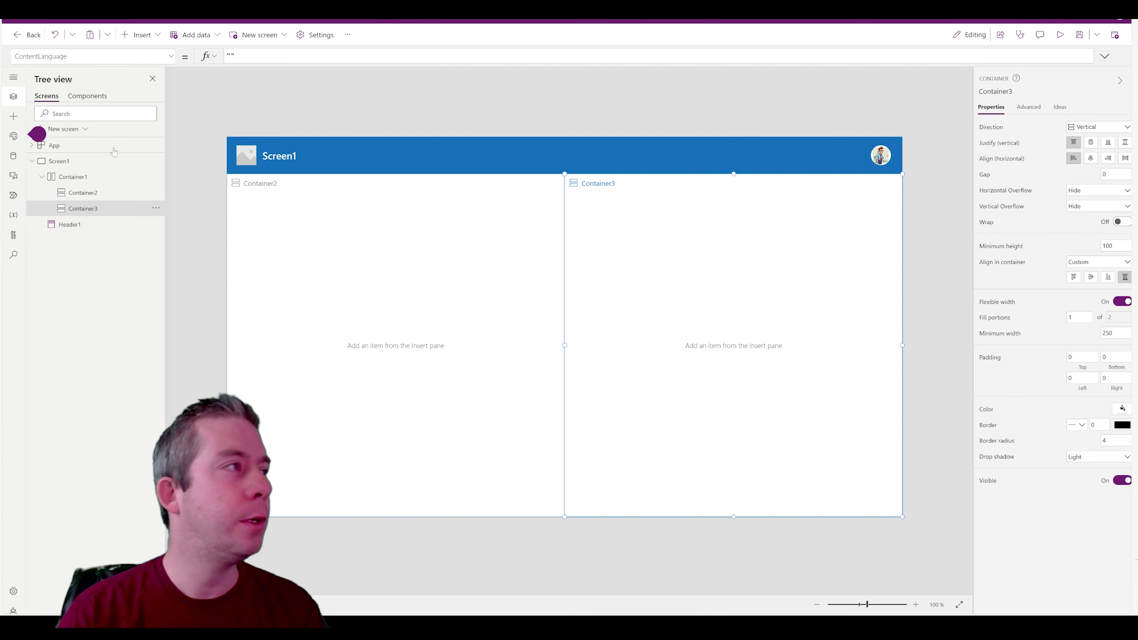
# Insert a third classic vertical container inside Container1, beside Container2 and Container3
pyautogui.click(81, 182)
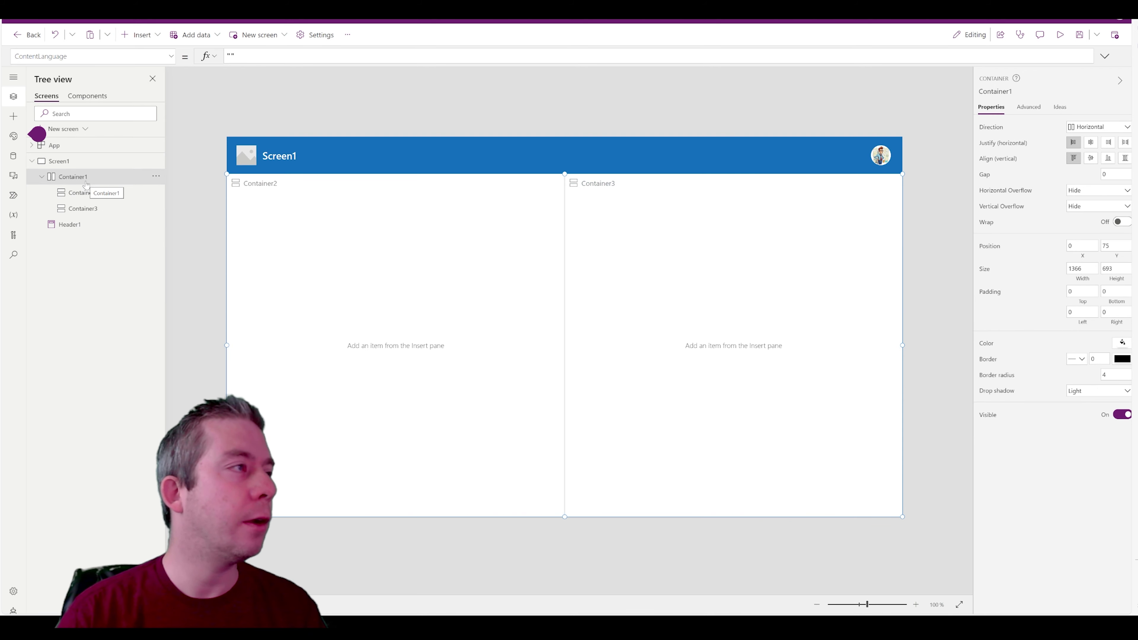
pyautogui.click(150, 42)
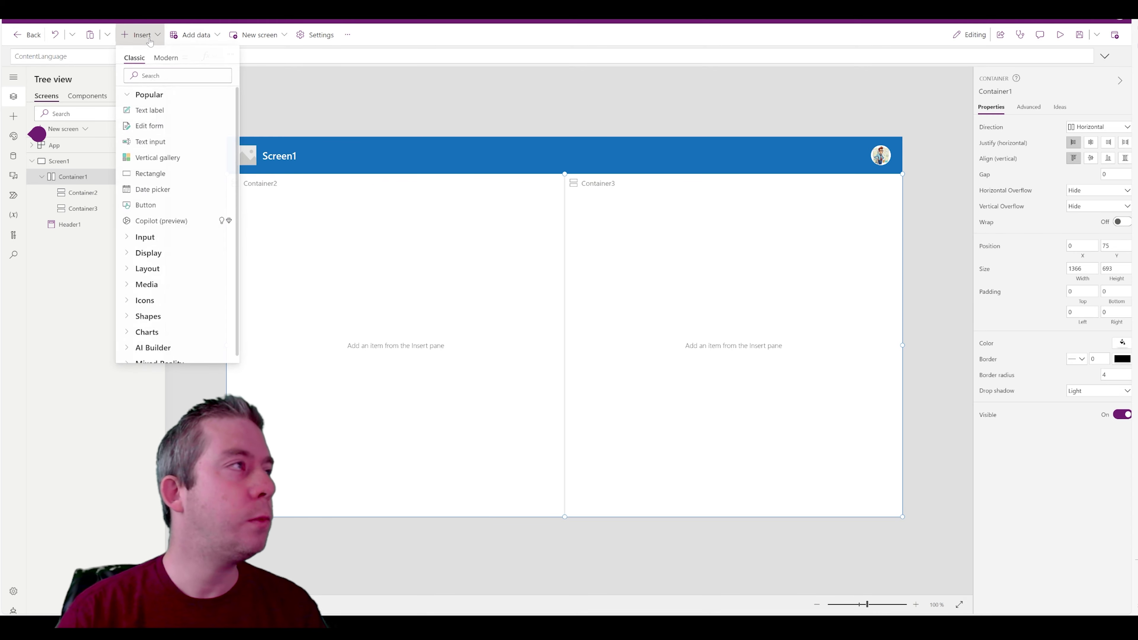
pyautogui.click(177, 76)
pyautogui.write('cont')
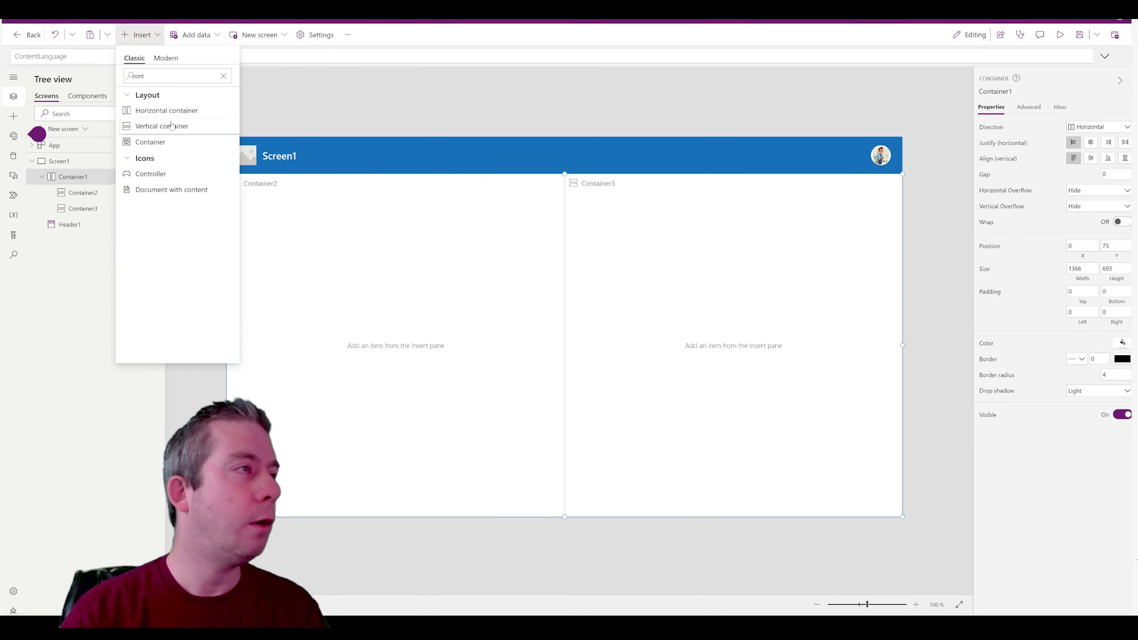
pyautogui.click(172, 126)
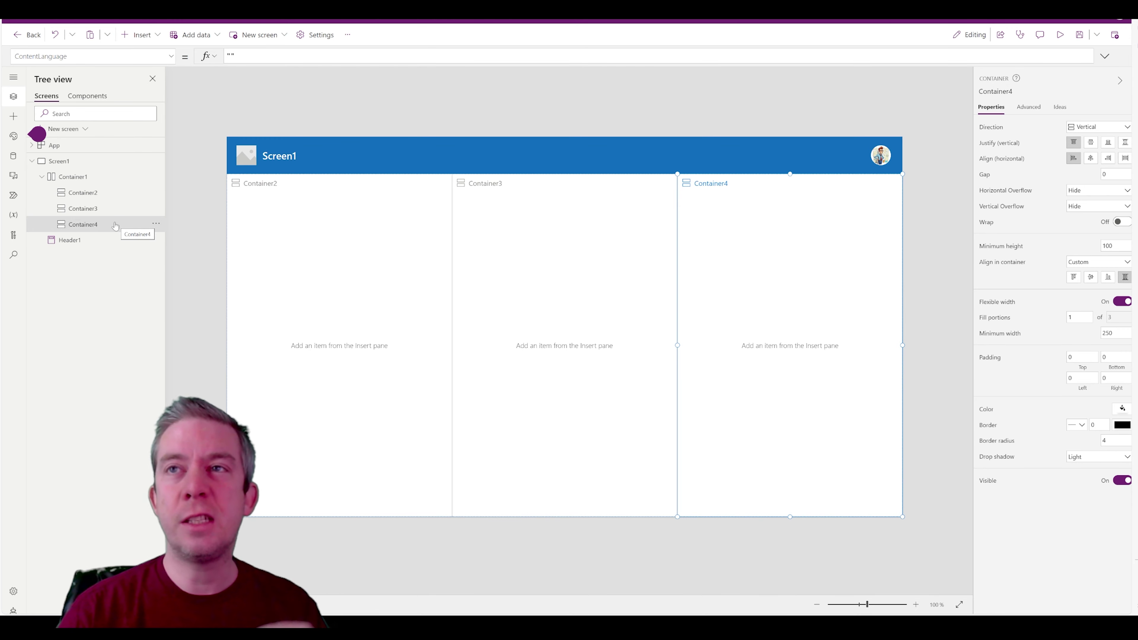
# Reorder Container4 so that it comes before Container2 and Container3 within Container1
pyautogui.click(156, 223)
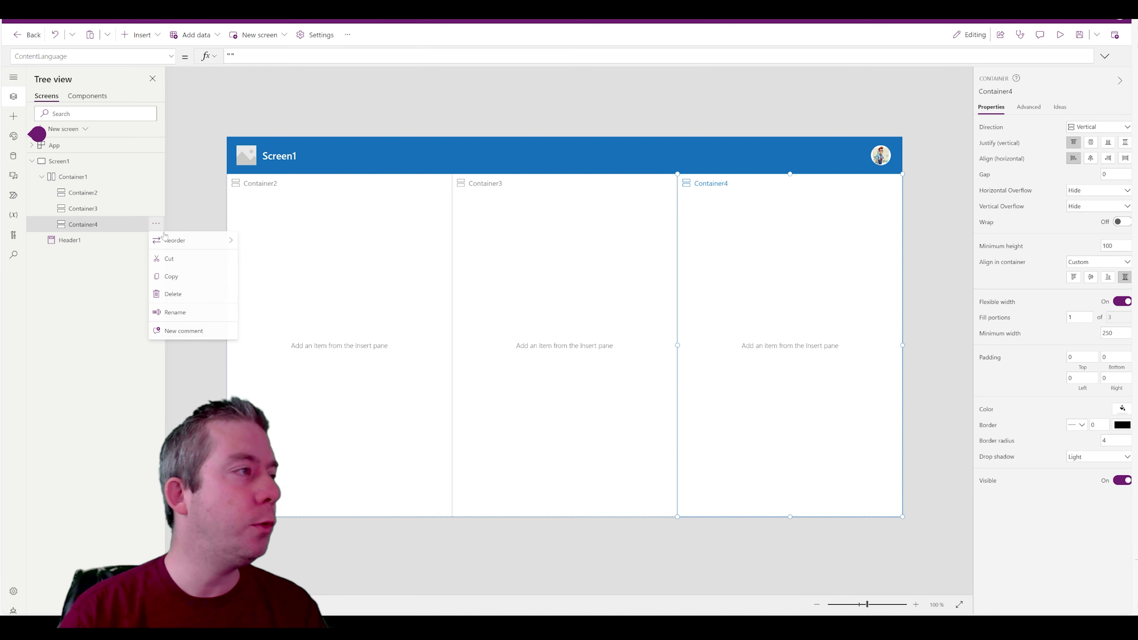
pyautogui.moveTo(180, 241)
pyautogui.click(268, 241)
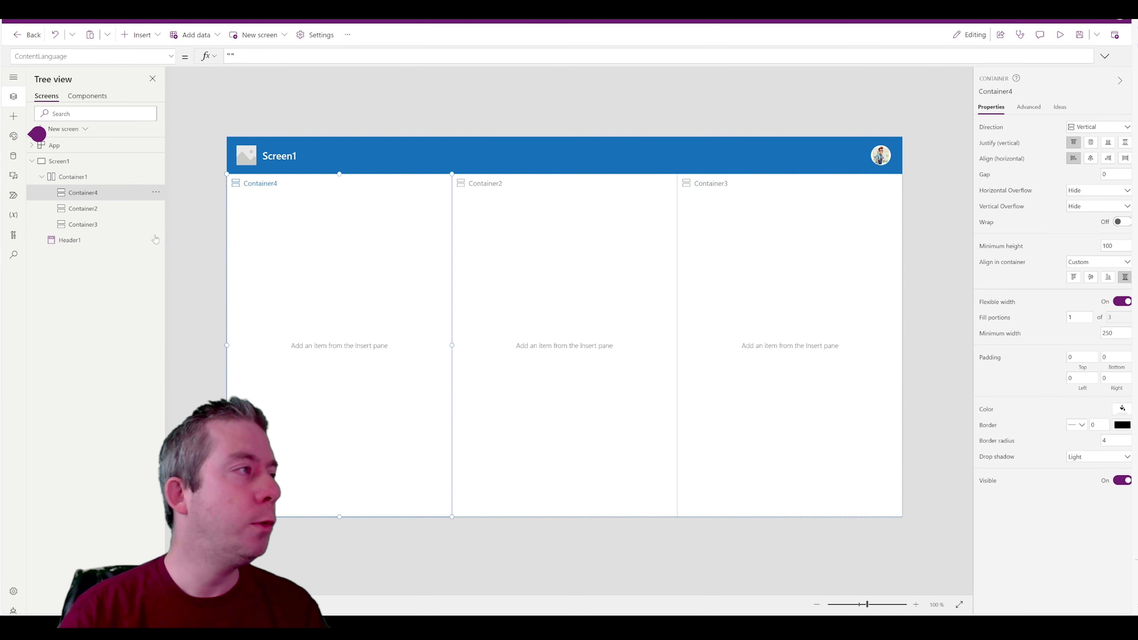
# Move Container2 and Container3 together into Container4 so they stack vertically inside it
pyautogui.click(93, 214)
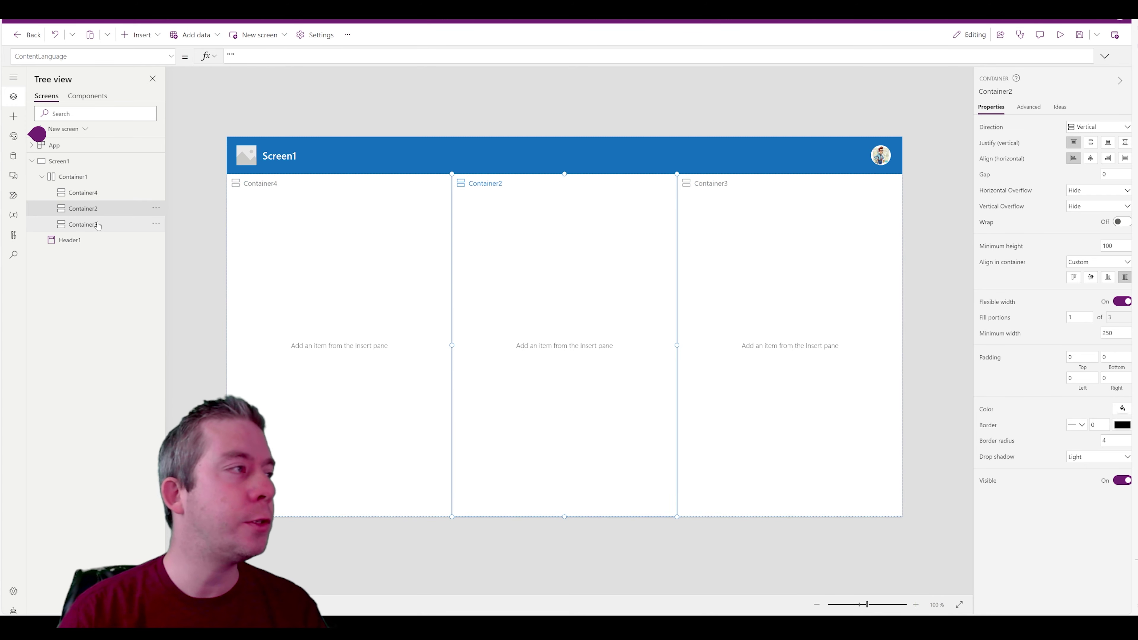
pyautogui.keyDown('shift'); pyautogui.click(98, 226); pyautogui.keyUp('shift')
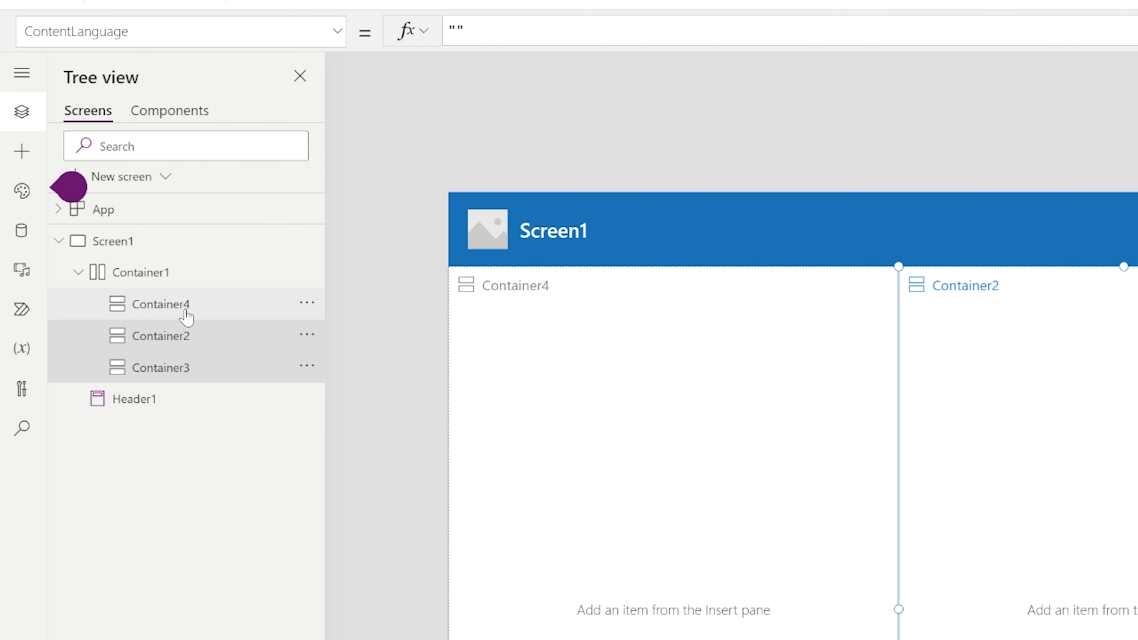
pyautogui.press('Delete')
pyautogui.click(93, 197)
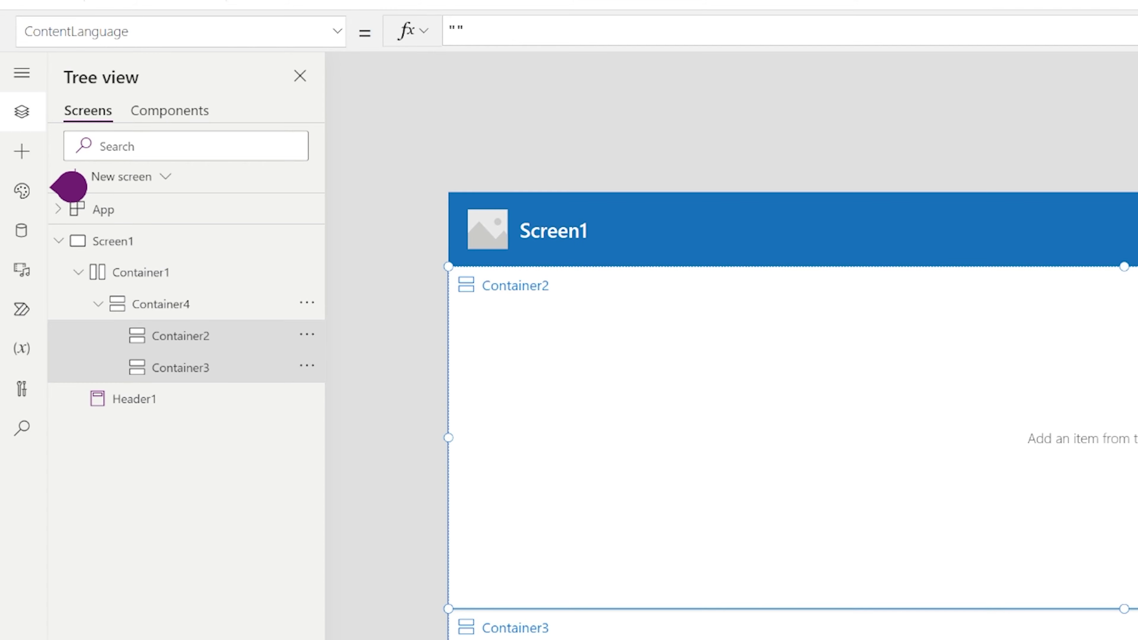
pyautogui.click(216, 372)
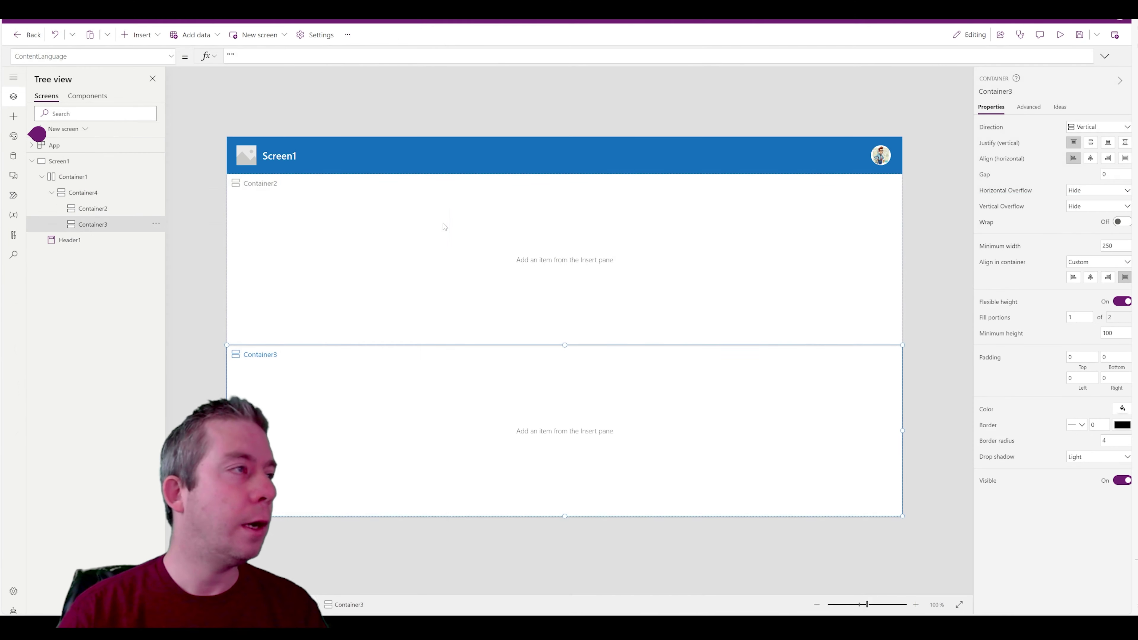
pyautogui.click(837, 421)
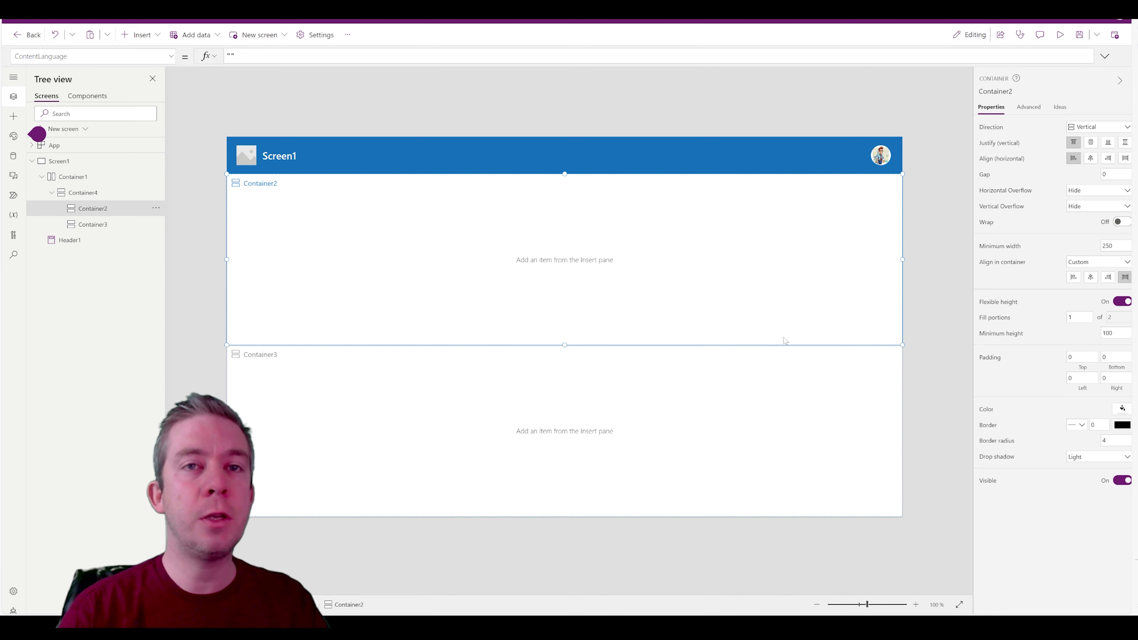
# Set the fill portions of Container3, the lower container inside Container4, to 6
pyautogui.click(706, 421)
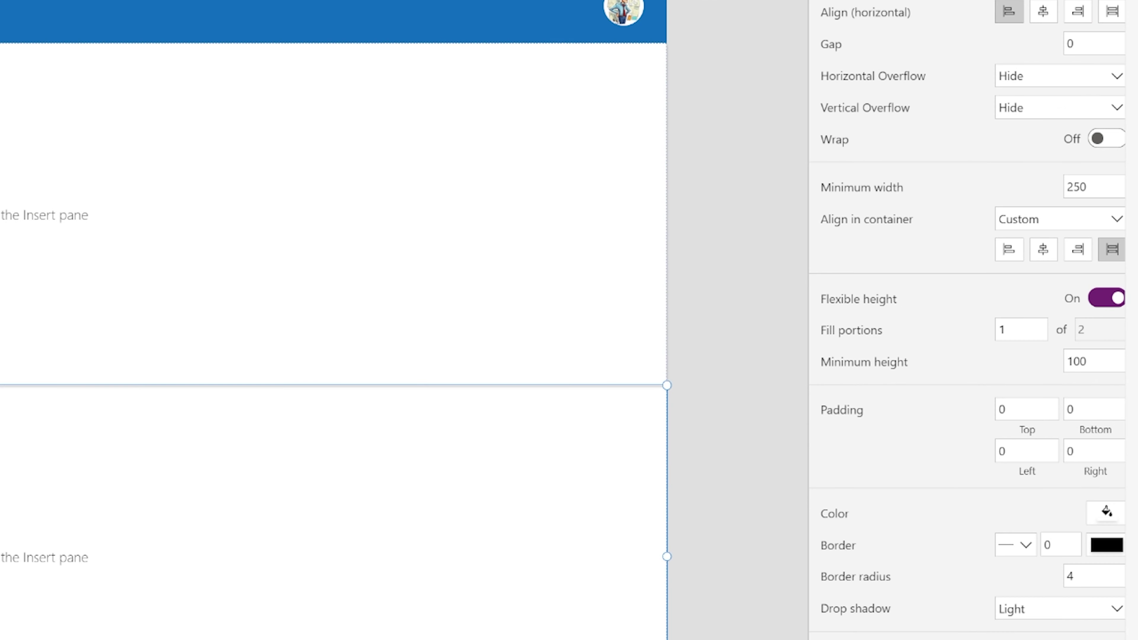
pyautogui.click(1078, 317)
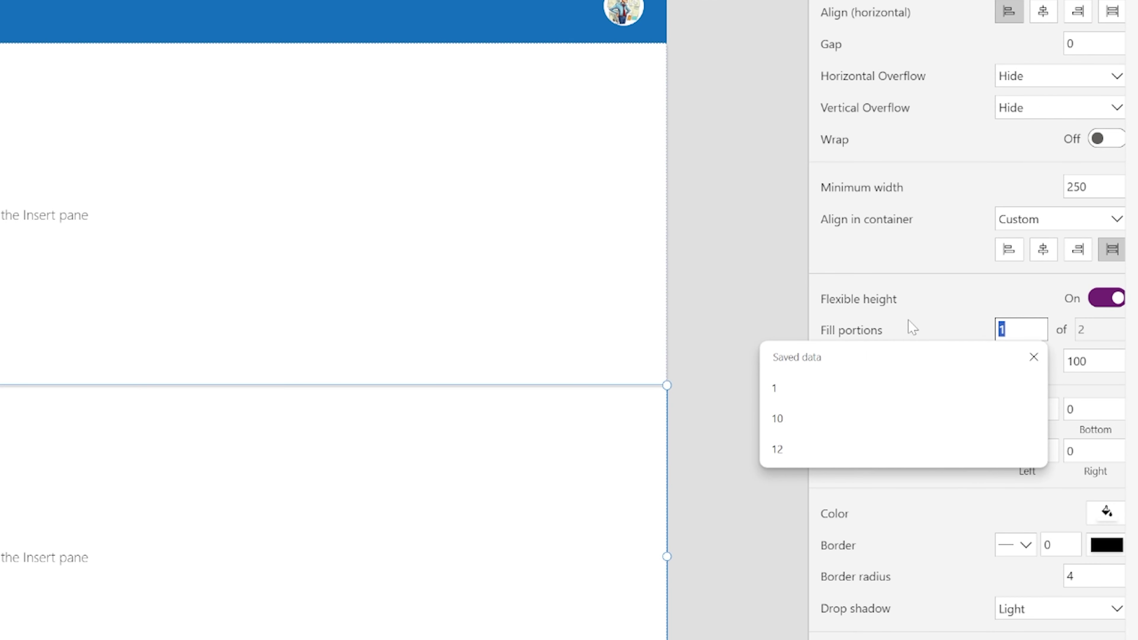
pyautogui.write('16')
pyautogui.moveTo(1016, 330); pyautogui.dragTo(943, 328)
pyautogui.write('6')
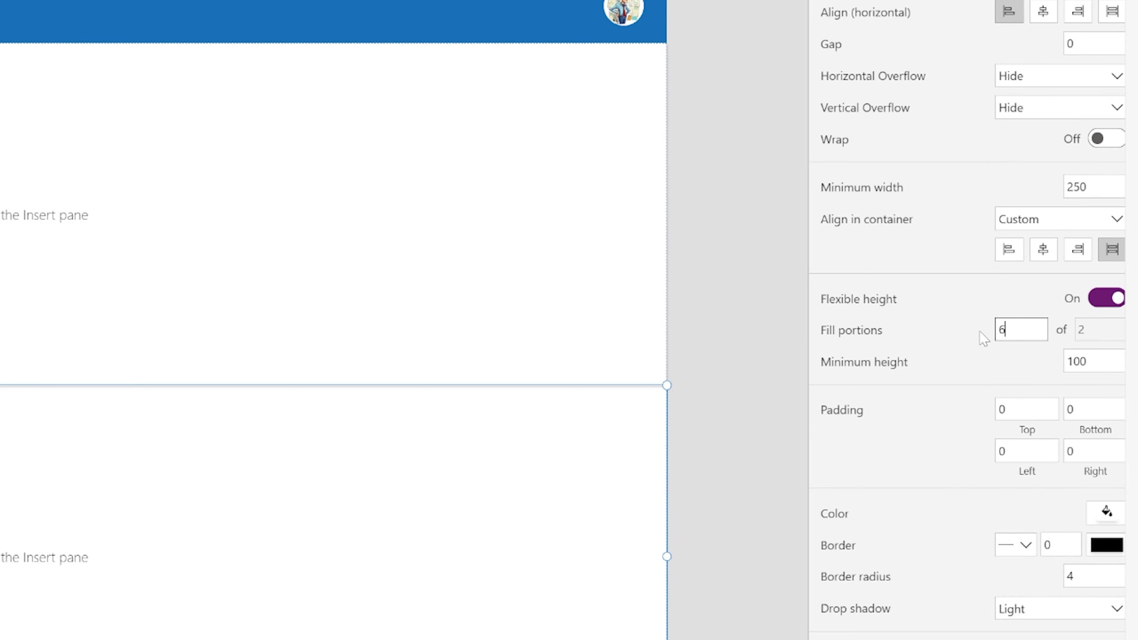
pyautogui.click(979, 332)
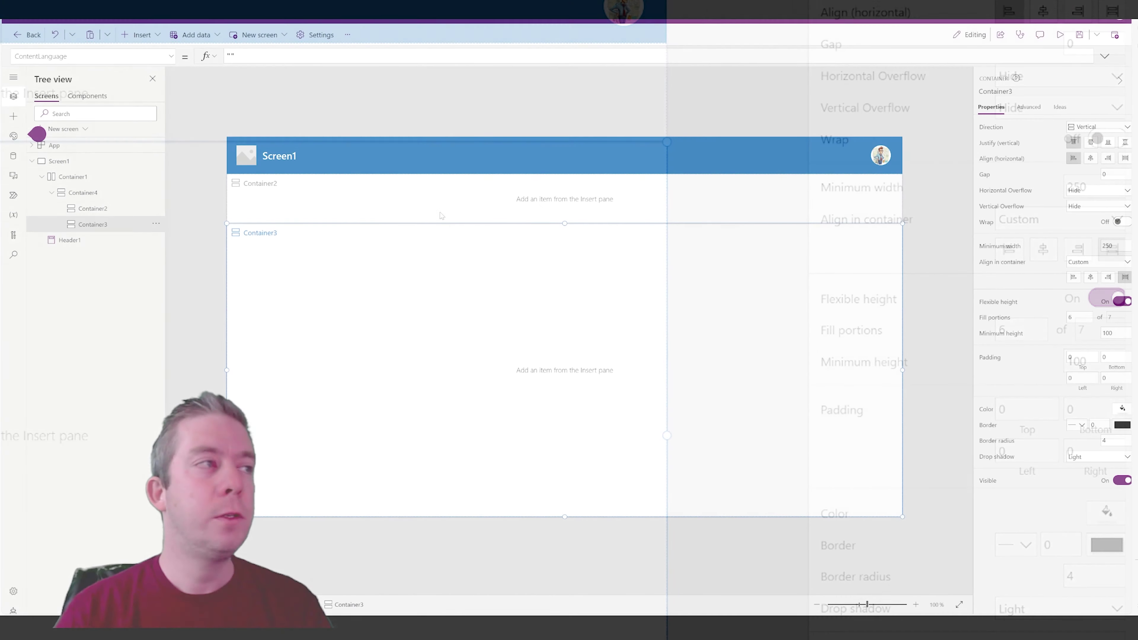
pyautogui.click(466, 211)
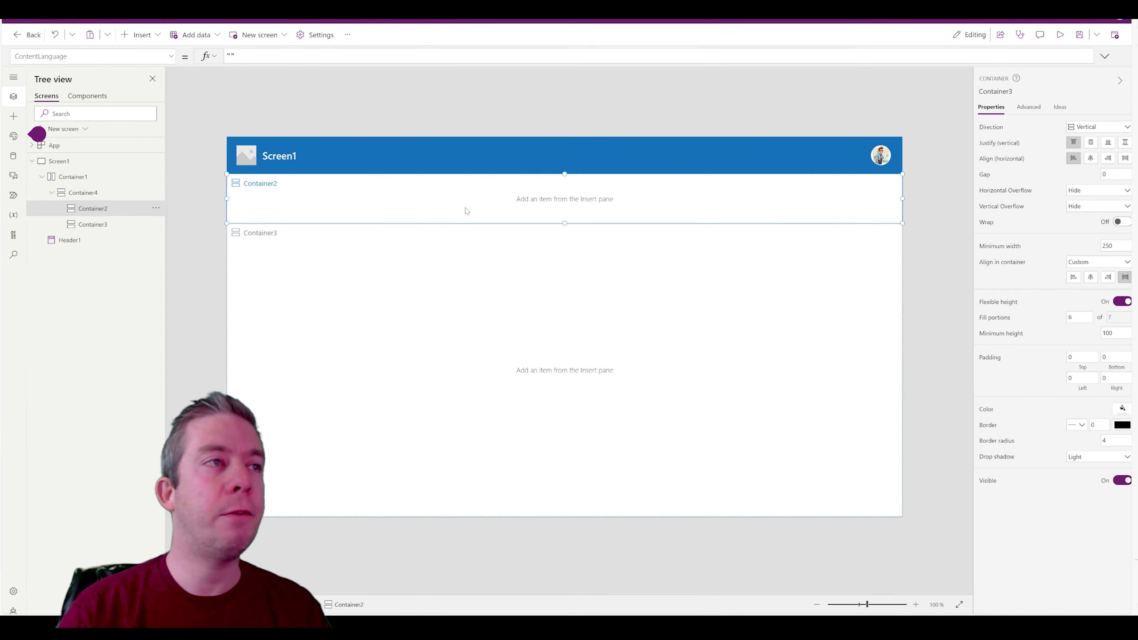
pyautogui.click(522, 328)
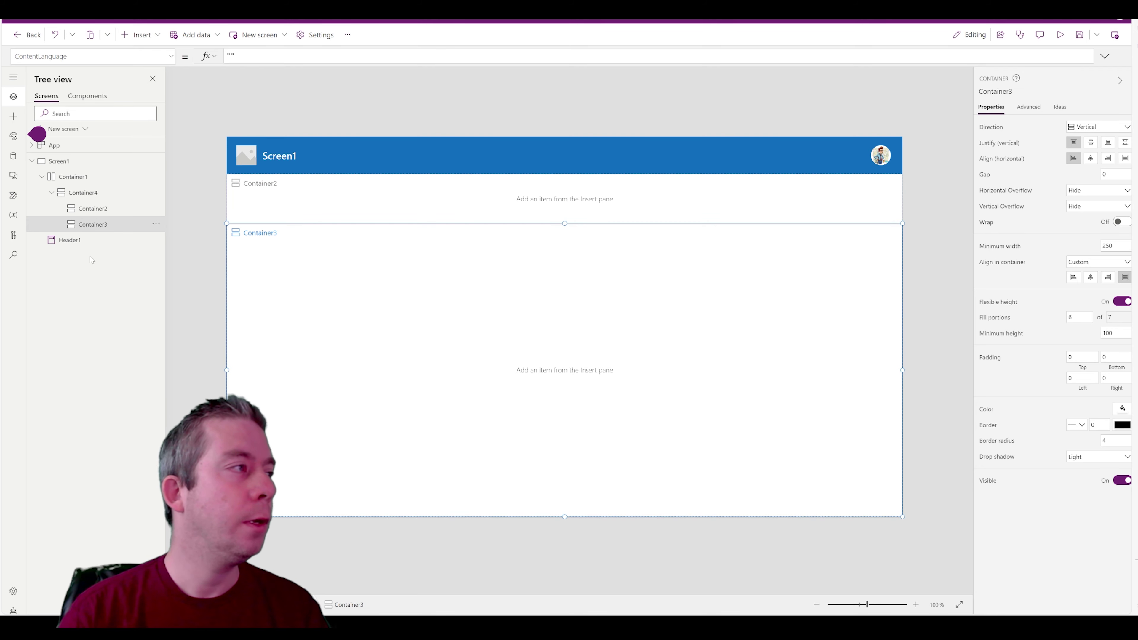
# Change the layout direction of Container3 to Horizontal
pyautogui.click(65, 179)
pyautogui.click(79, 196)
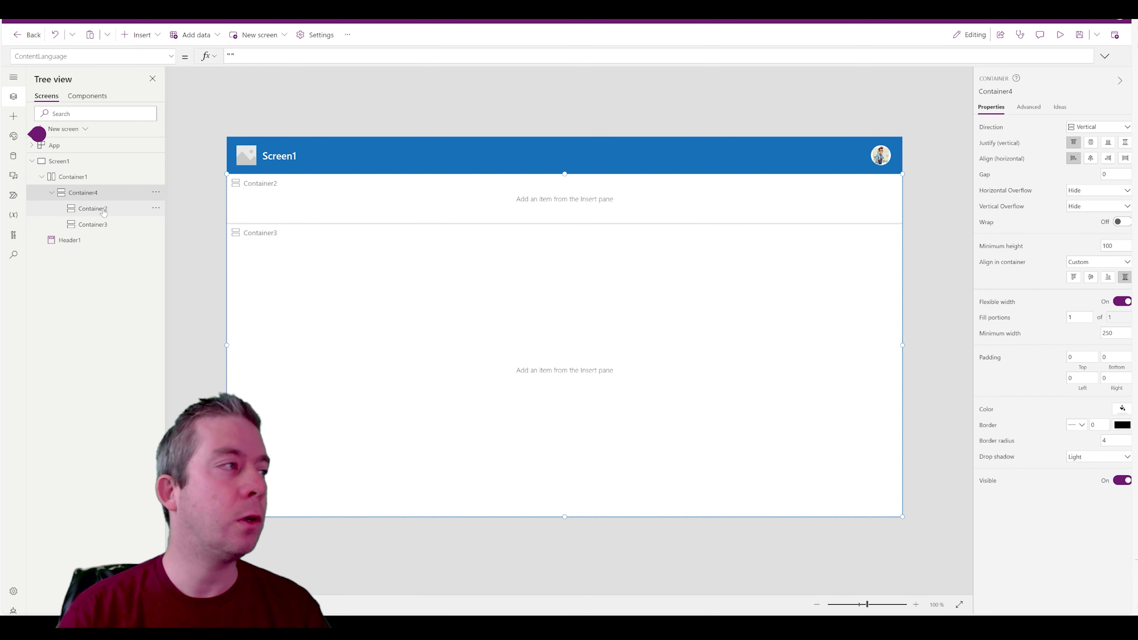
pyautogui.click(92, 211)
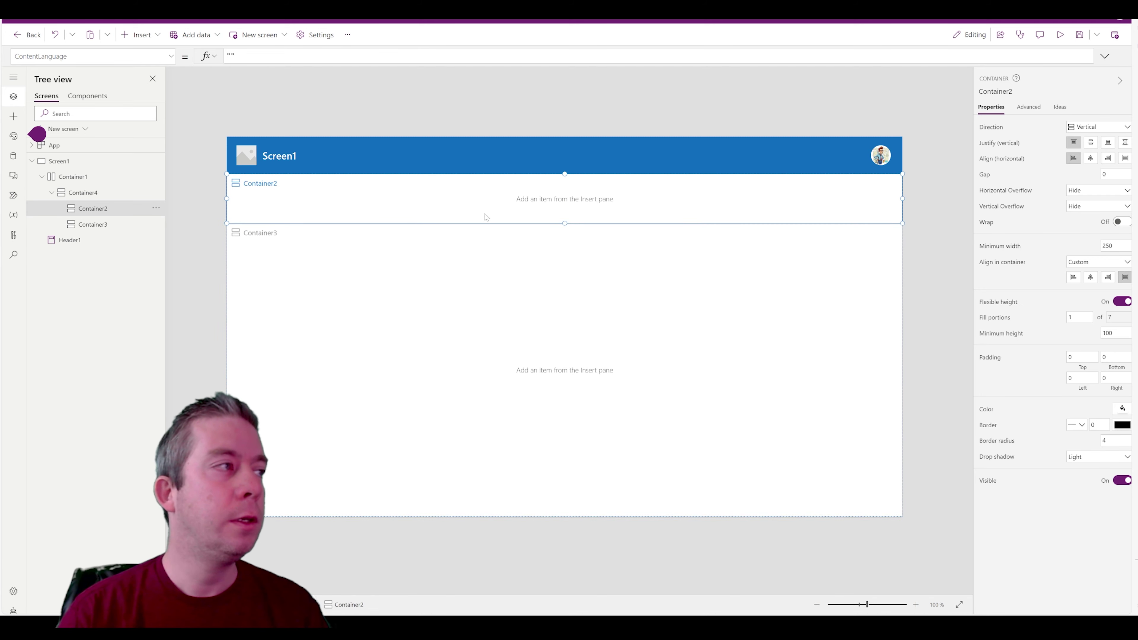
pyautogui.click(96, 225)
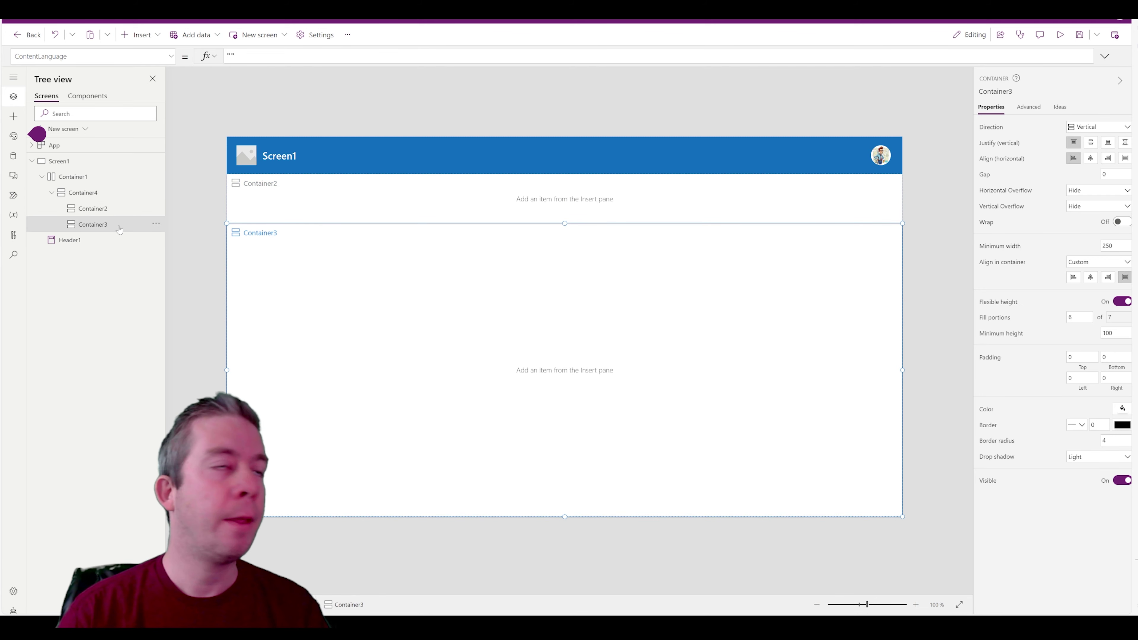
pyautogui.click(1090, 127)
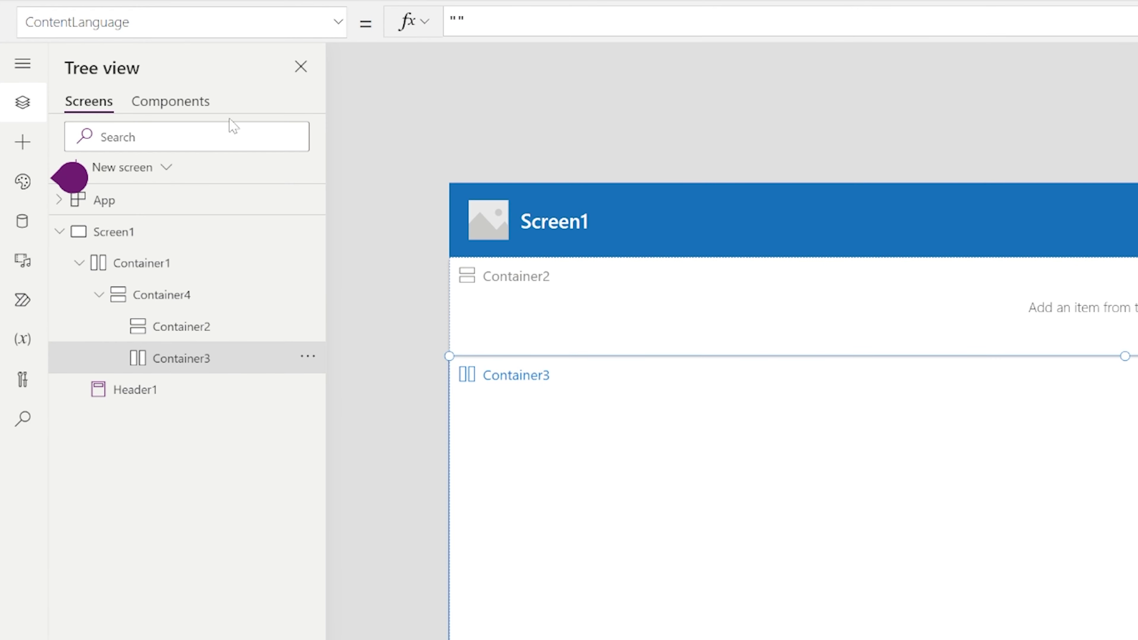
# Insert a classic vertical container inside the horizontal Container3
pyautogui.click(264, 1)
pyautogui.click(305, 61)
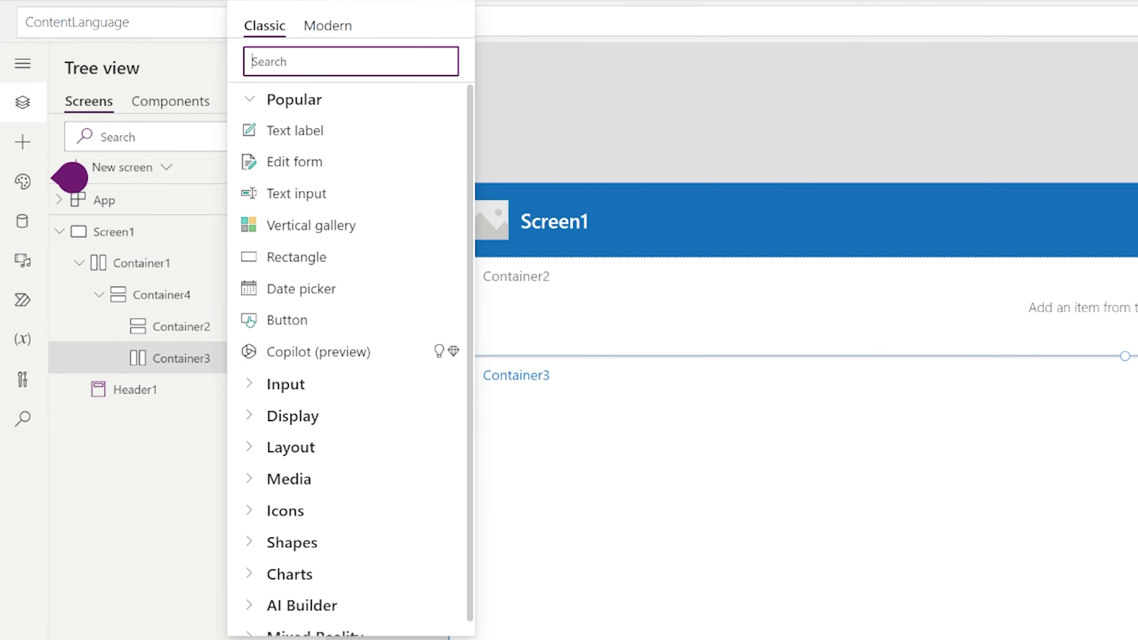
pyautogui.write('con')
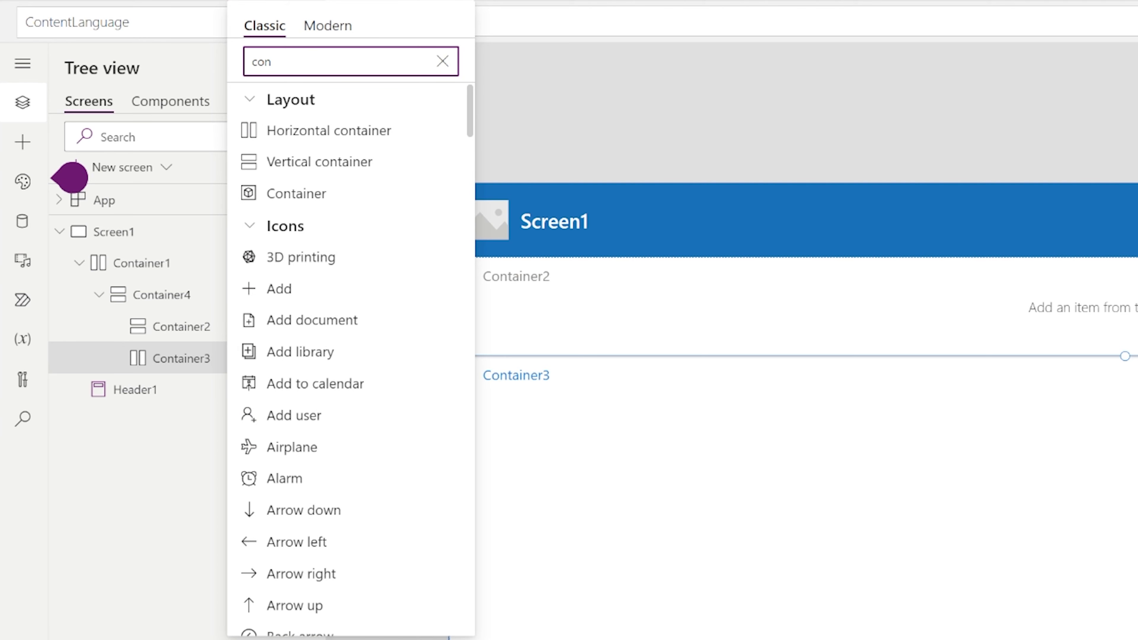
pyautogui.click(337, 162)
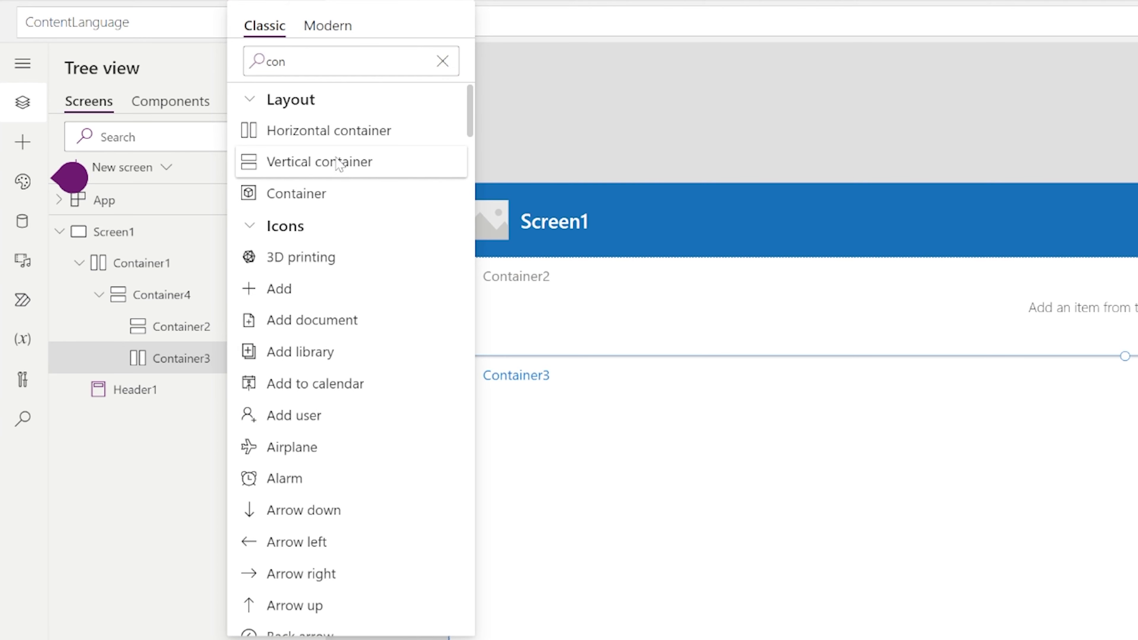
# Insert a second classic vertical container inside Container3, beside Container5
pyautogui.click(197, 356)
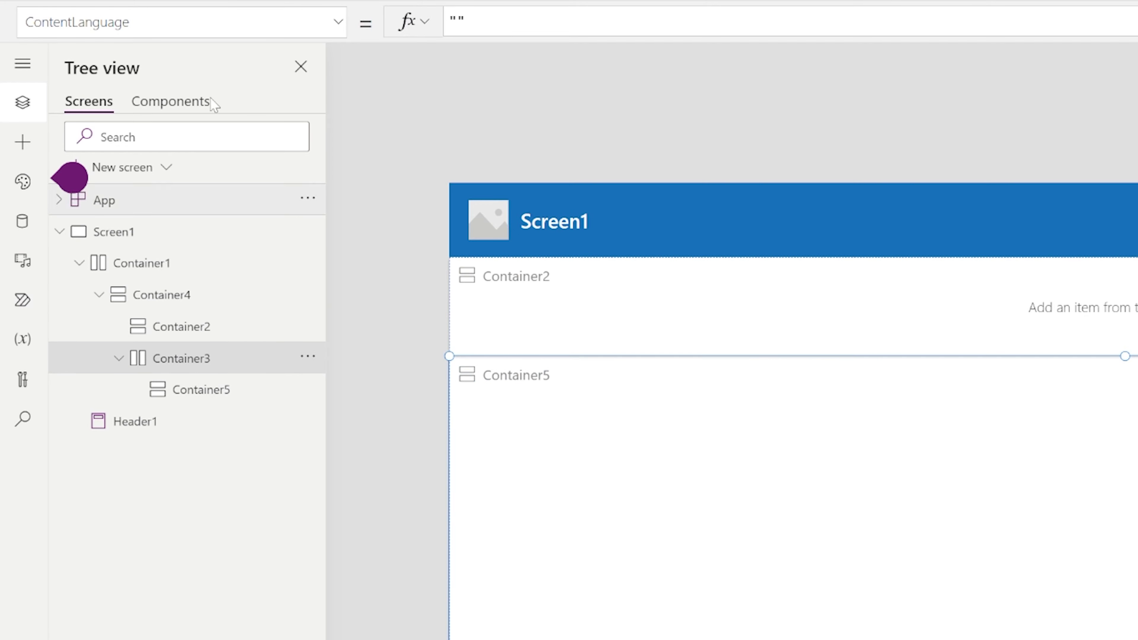
pyautogui.click(22, 142)
pyautogui.write('con')
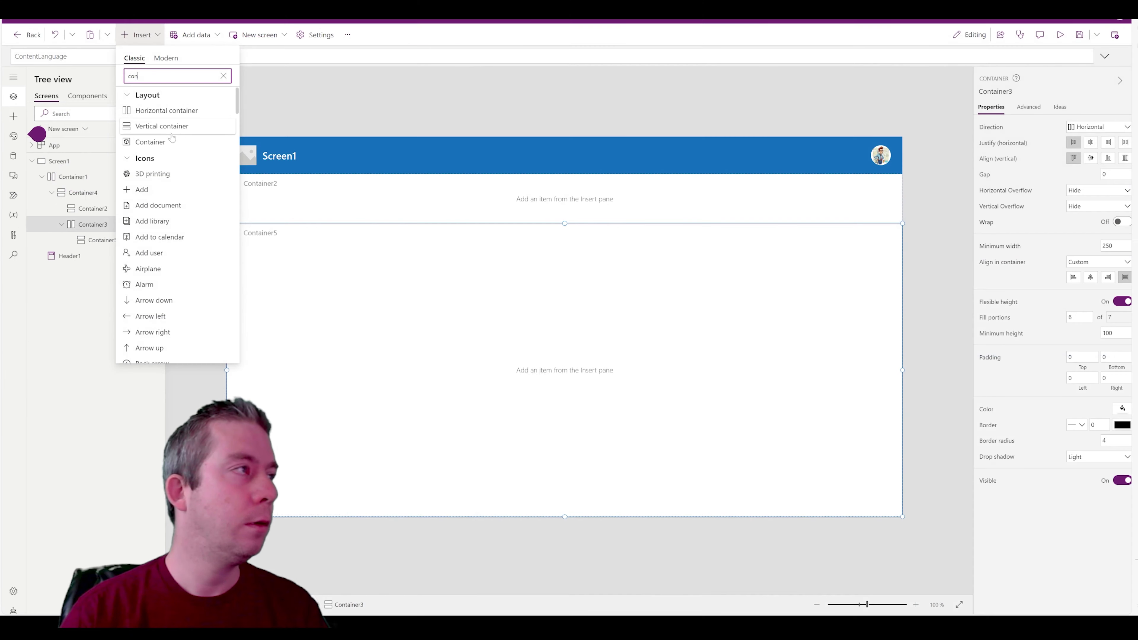
pyautogui.click(172, 131)
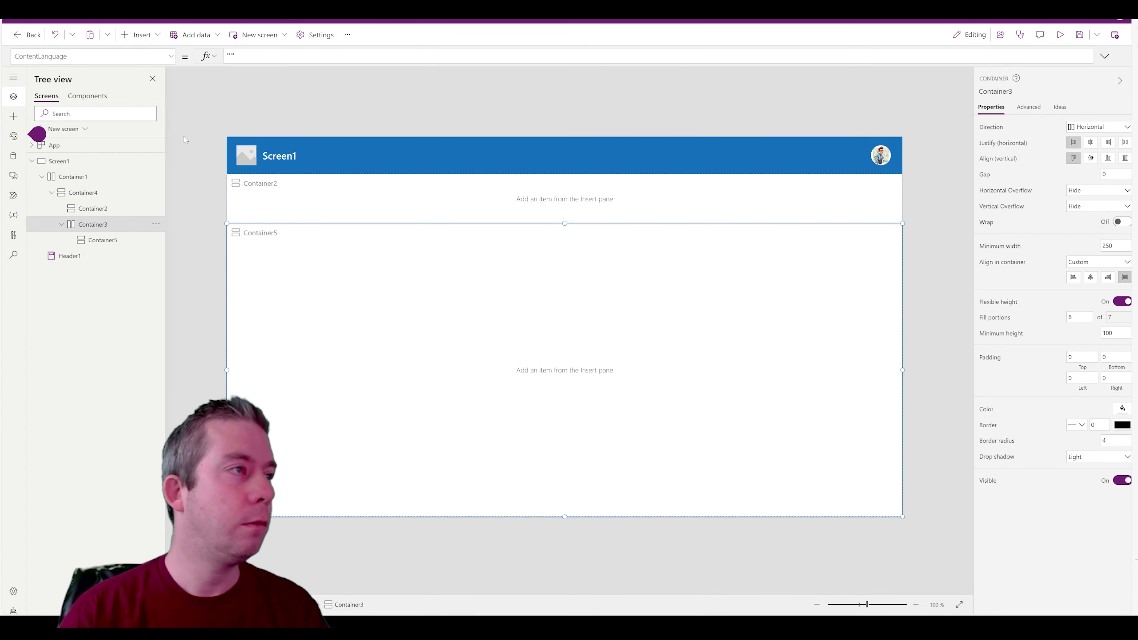
pyautogui.click(501, 296)
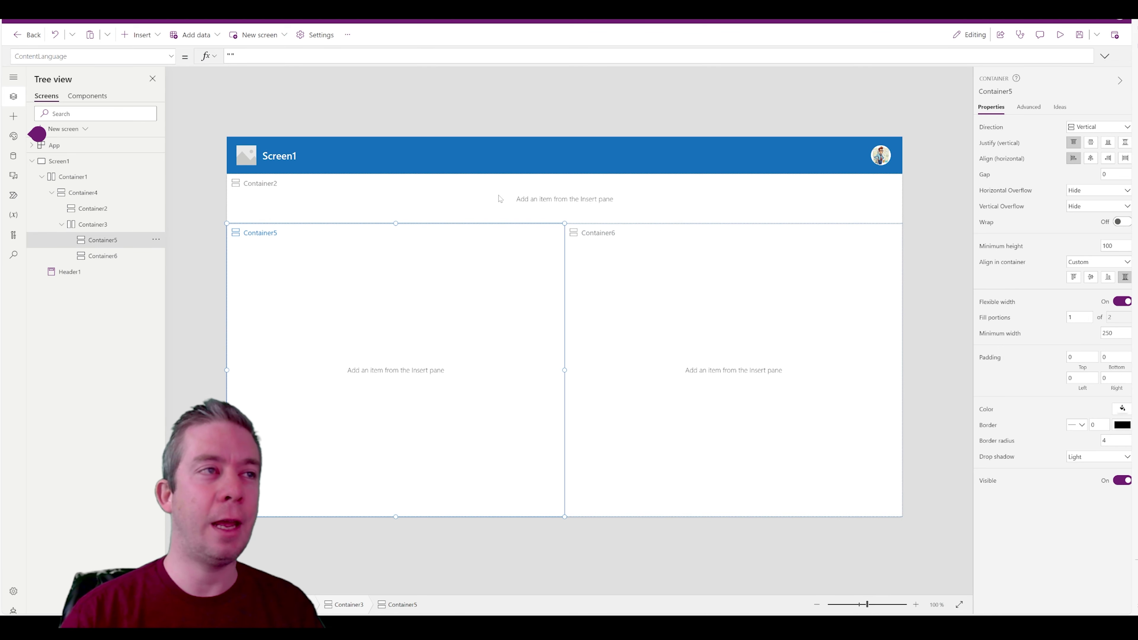
pyautogui.click(526, 210)
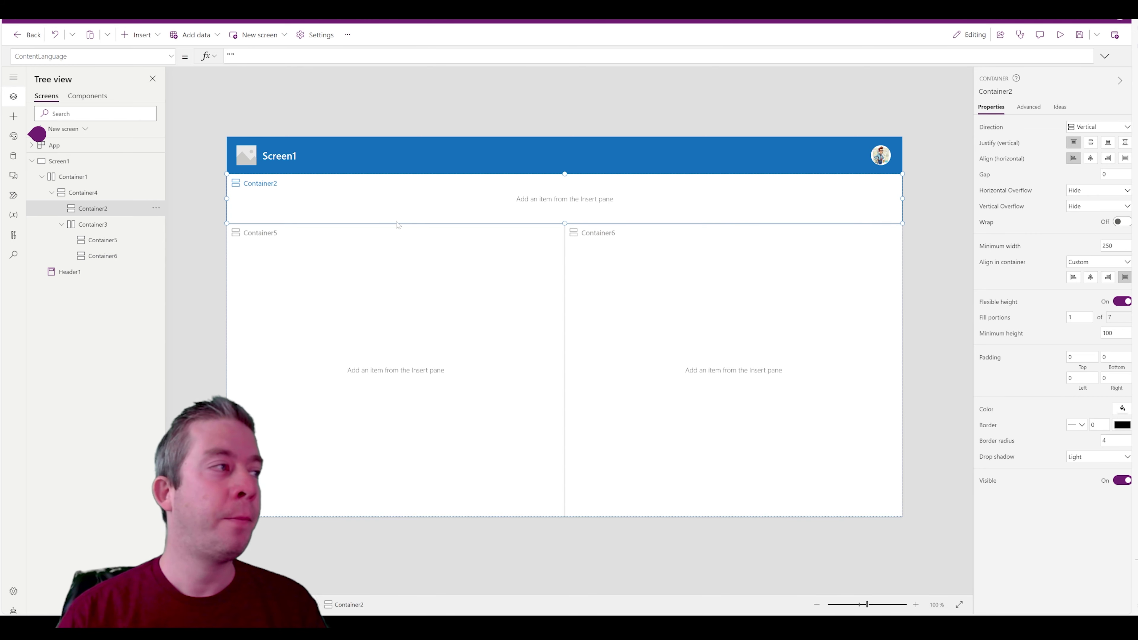
pyautogui.click(99, 224)
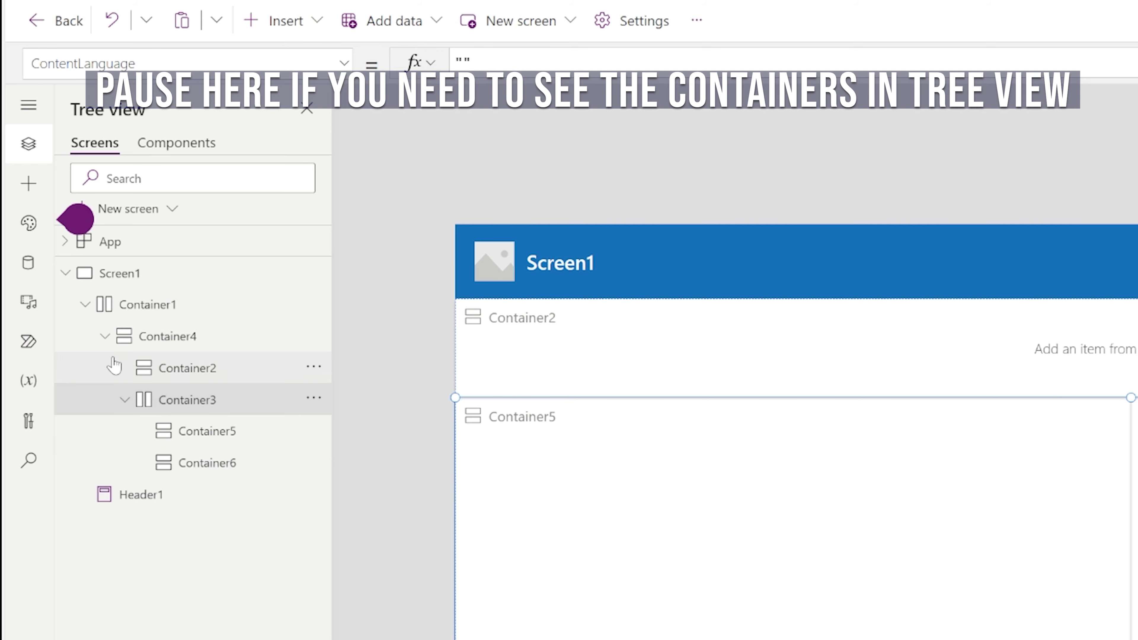
# Set the Width property of Container1 to the formula Parent.Width
pyautogui.click(159, 311)
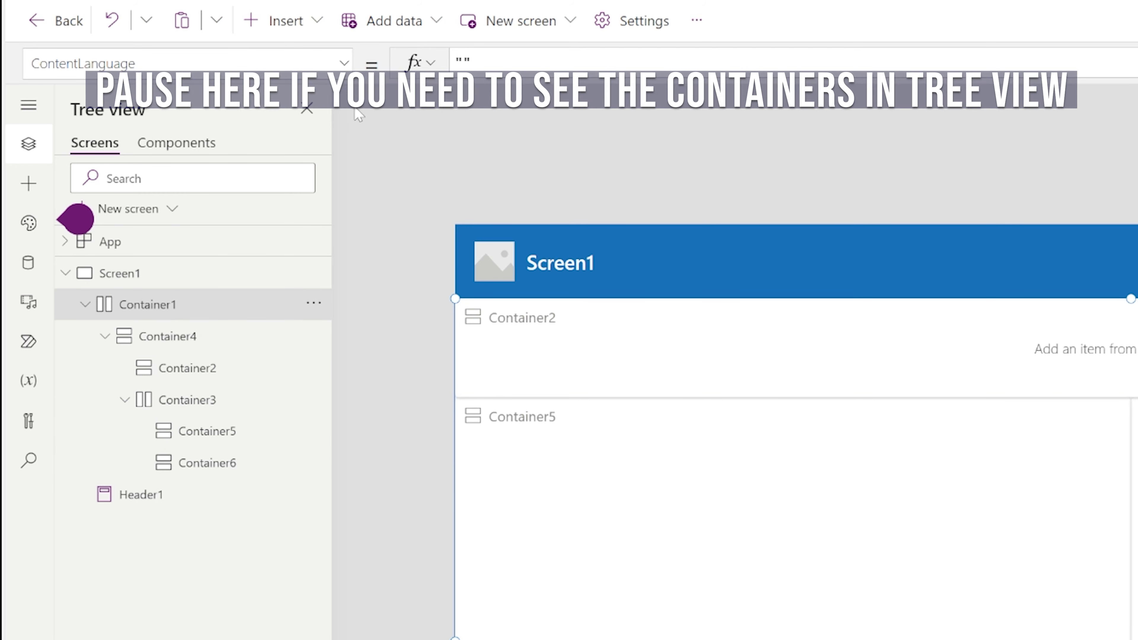
pyautogui.click(345, 64)
pyautogui.scroll(-6, 228, 266)
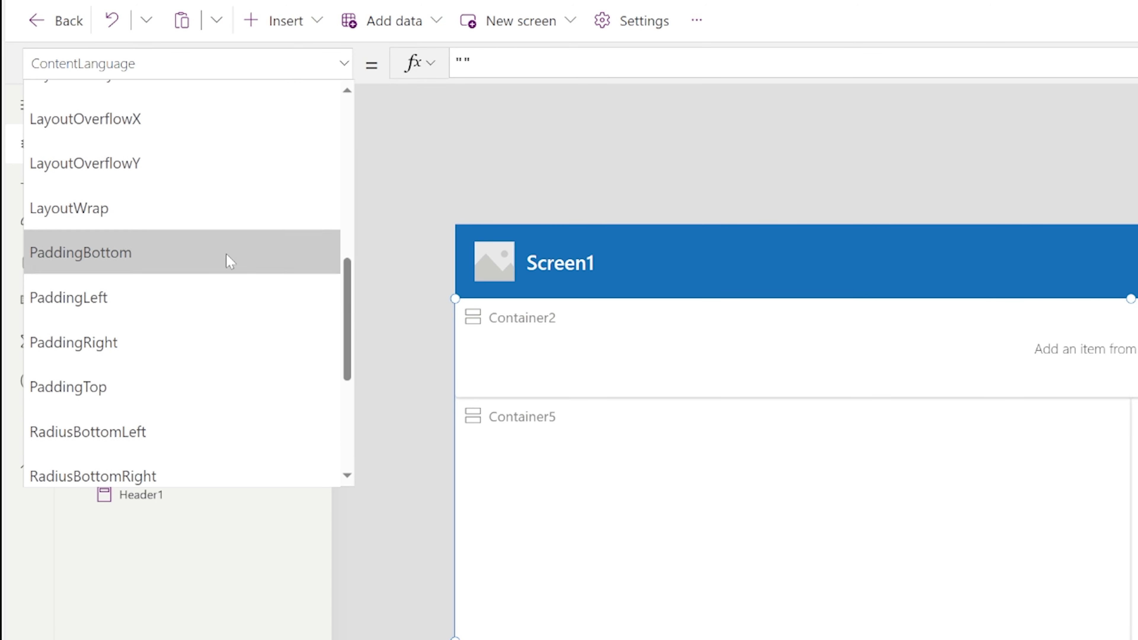
pyautogui.click(108, 374)
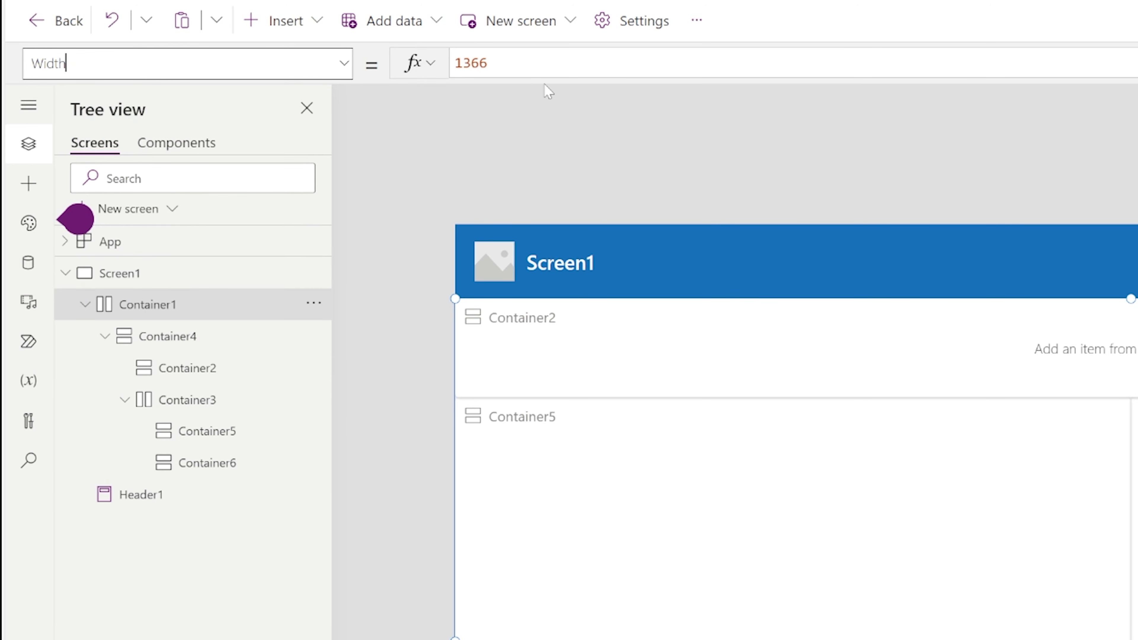
pyautogui.write('Parent.Width')
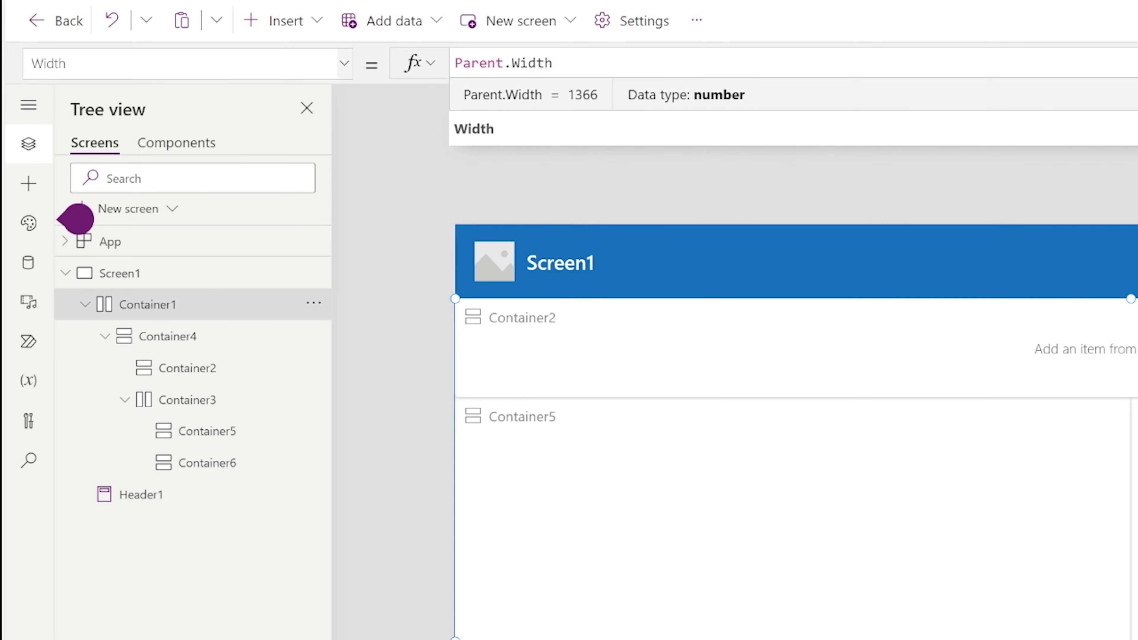
# Check the header's Height property and set the Height of Container1 to Parent.Height-75
pyautogui.click(710, 249)
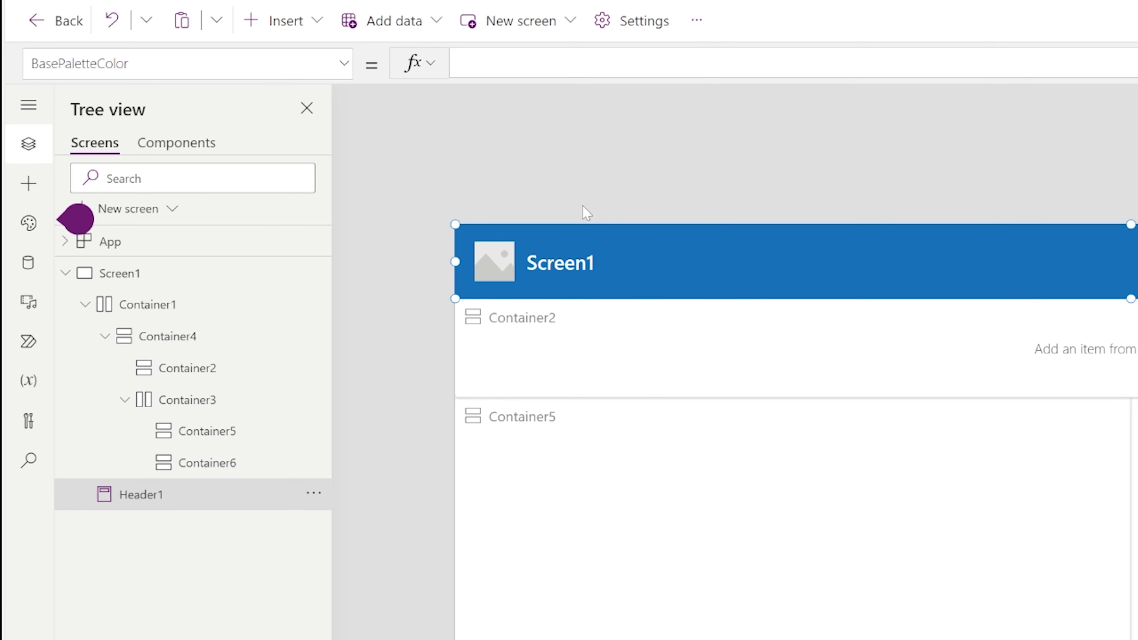
pyautogui.click(344, 63)
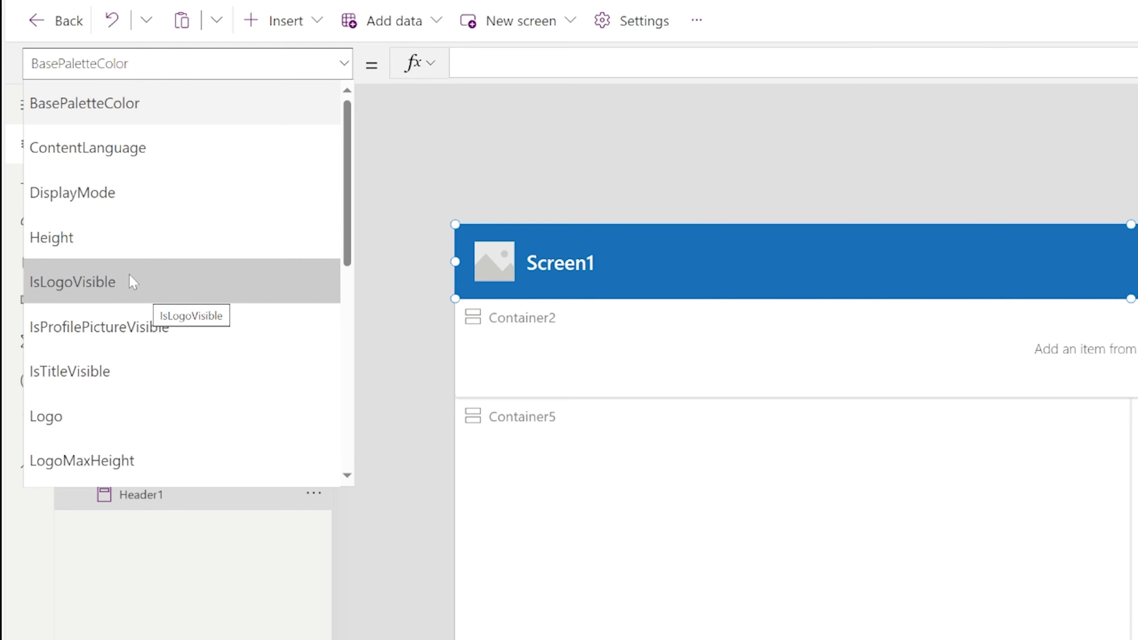
pyautogui.click(76, 226)
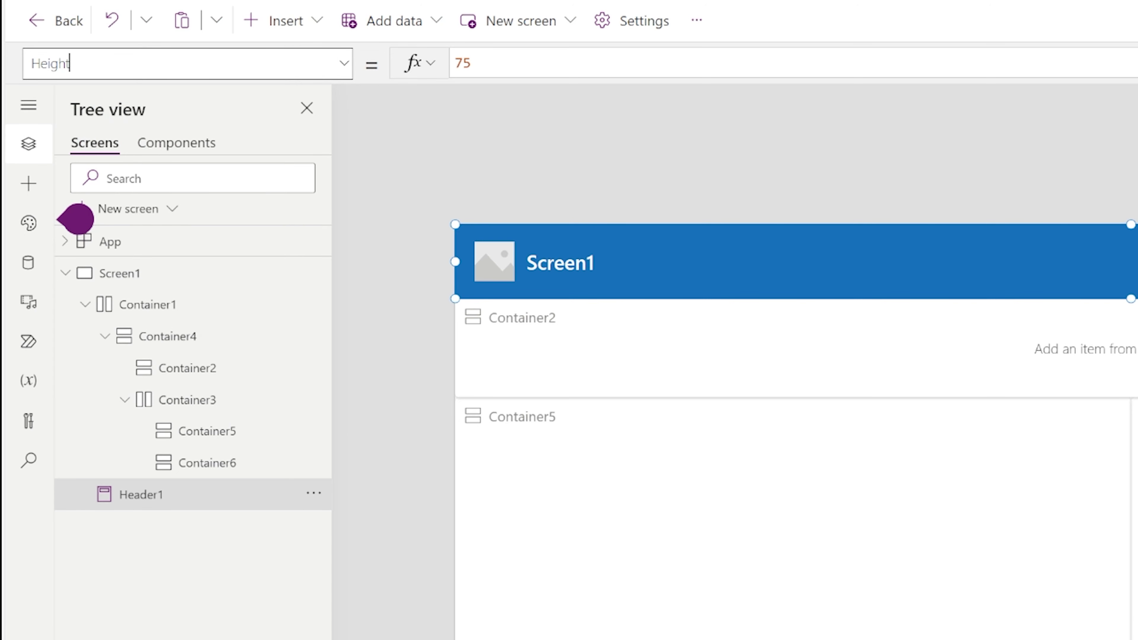
pyautogui.click(139, 309)
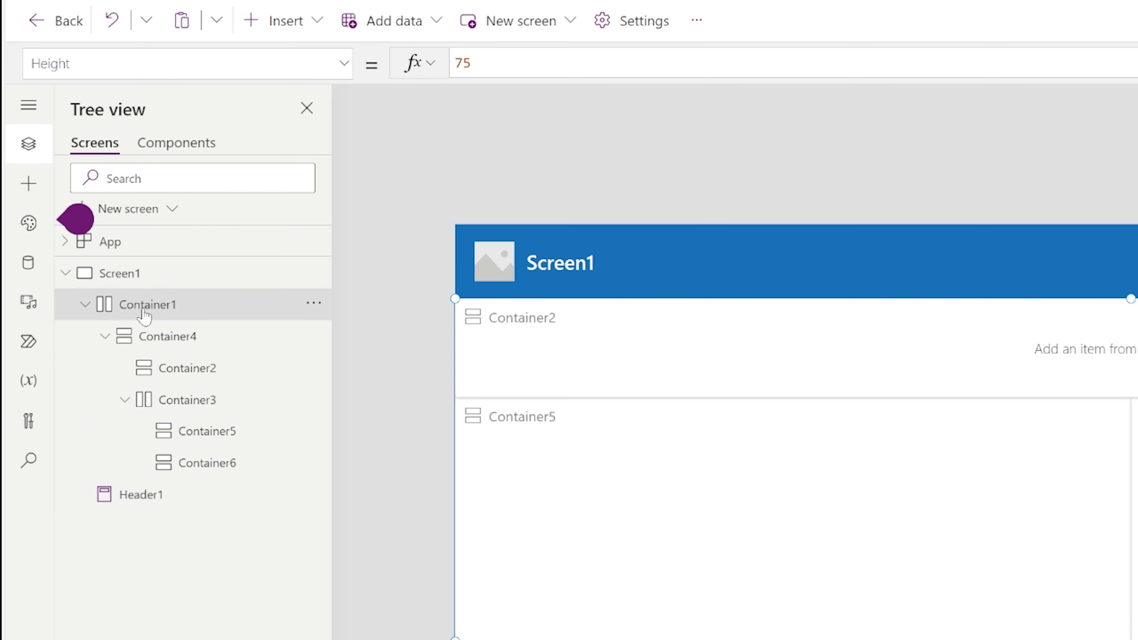
pyautogui.click(344, 63)
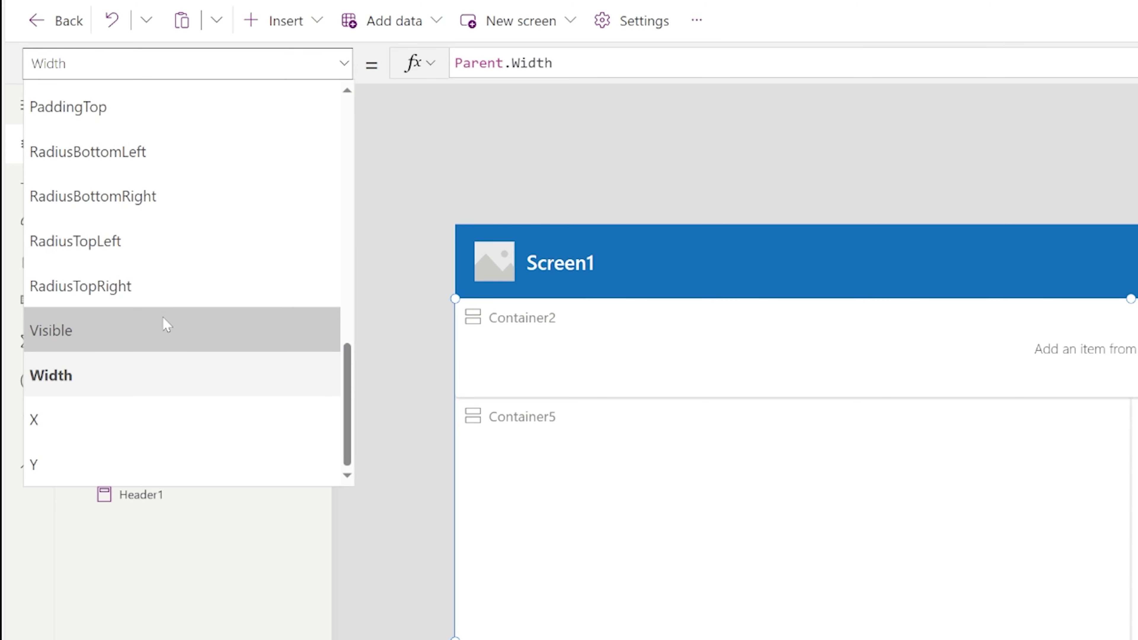
pyautogui.scroll(3, 170, 314)
pyautogui.scroll(5, 177, 298)
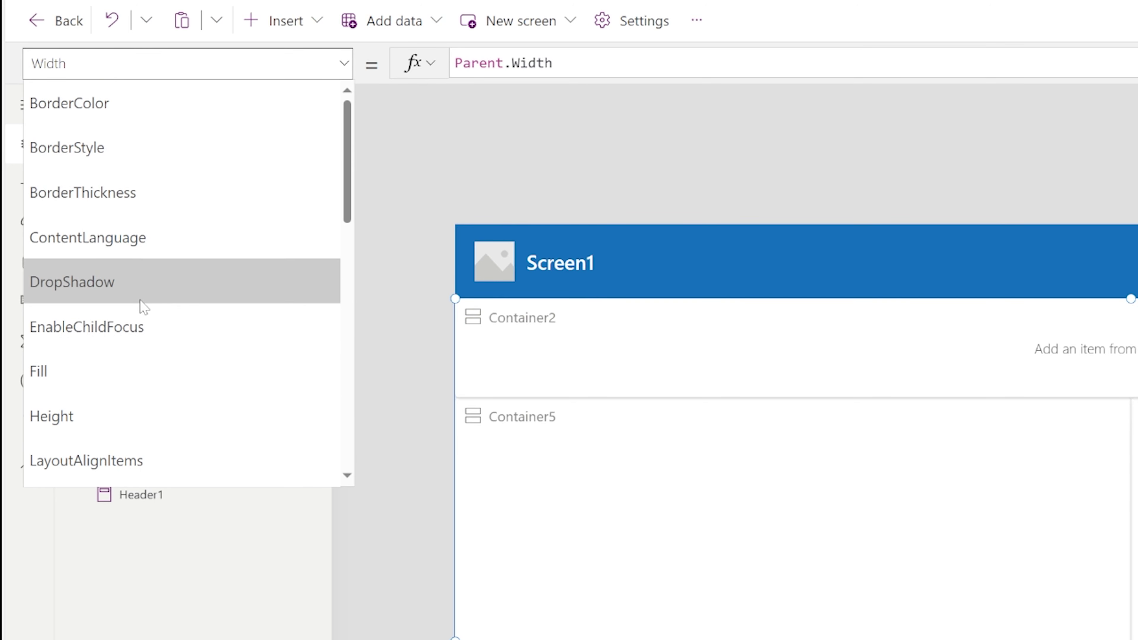
pyautogui.click(110, 403)
pyautogui.press('Tab')
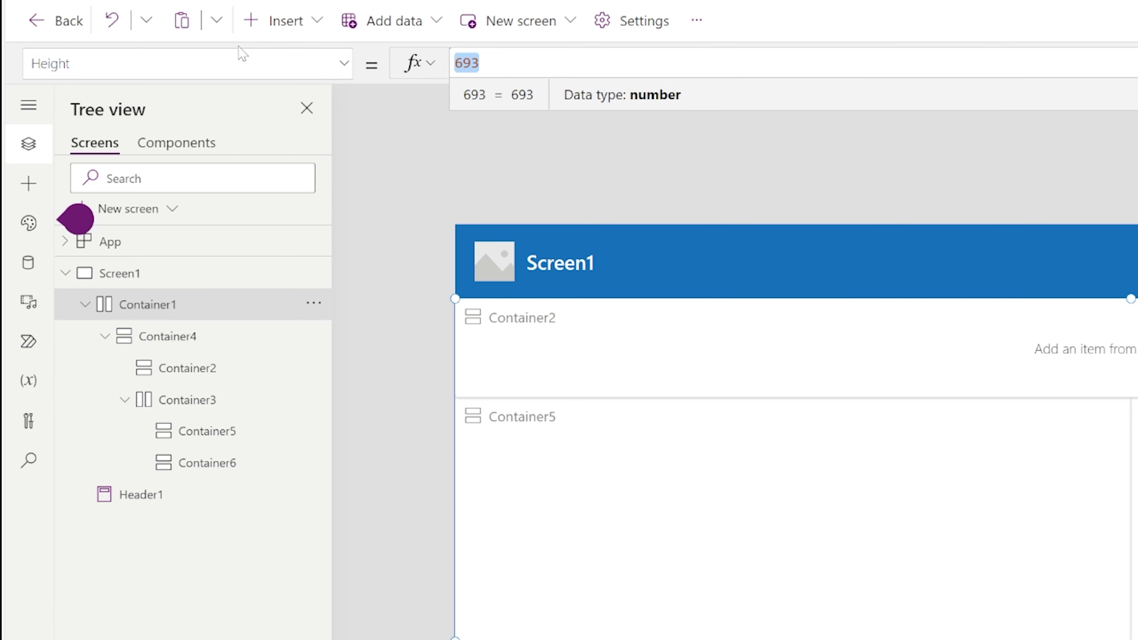
pyautogui.write('Parent.H')
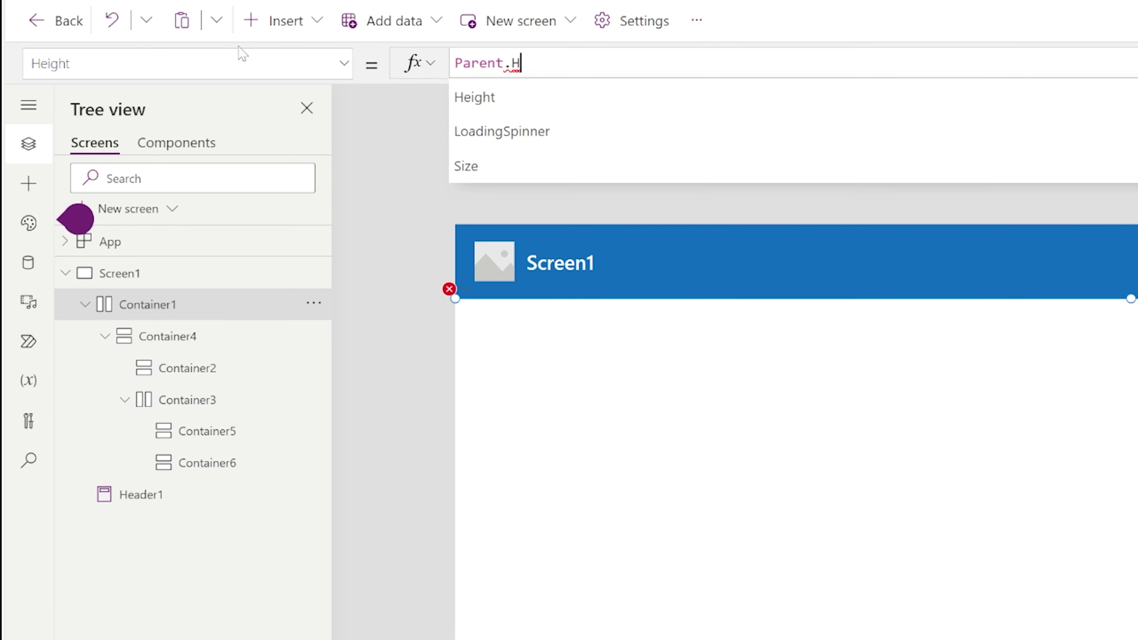
pyautogui.write('eight-75')
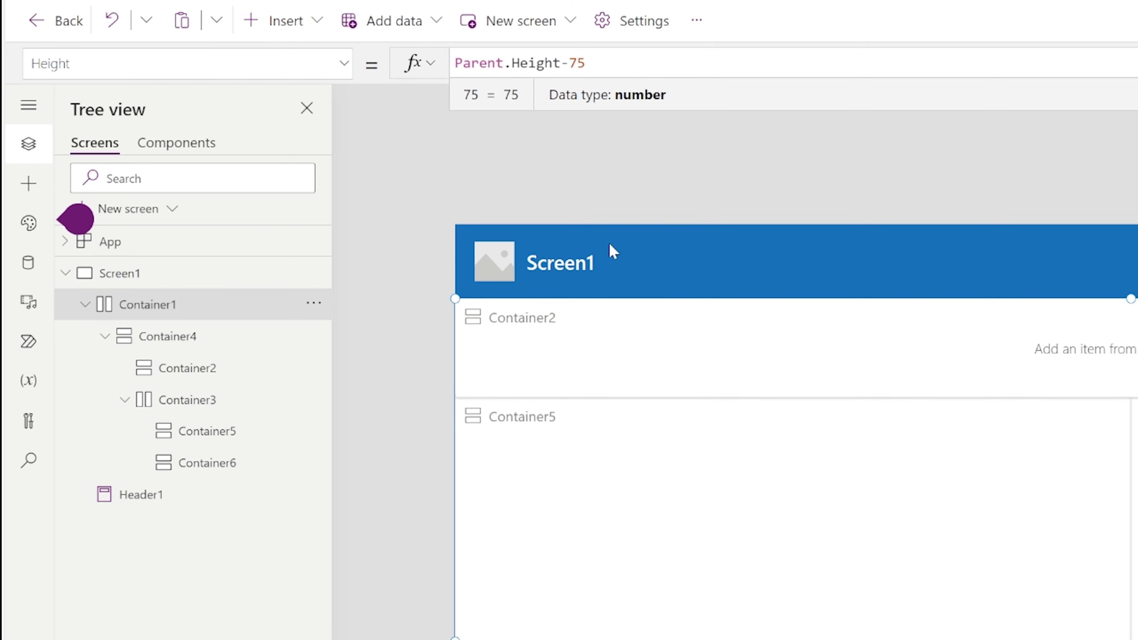
# Replace the fixed 75 in Container1's Height formula with Header1.Height
pyautogui.doubleClick(577, 63)
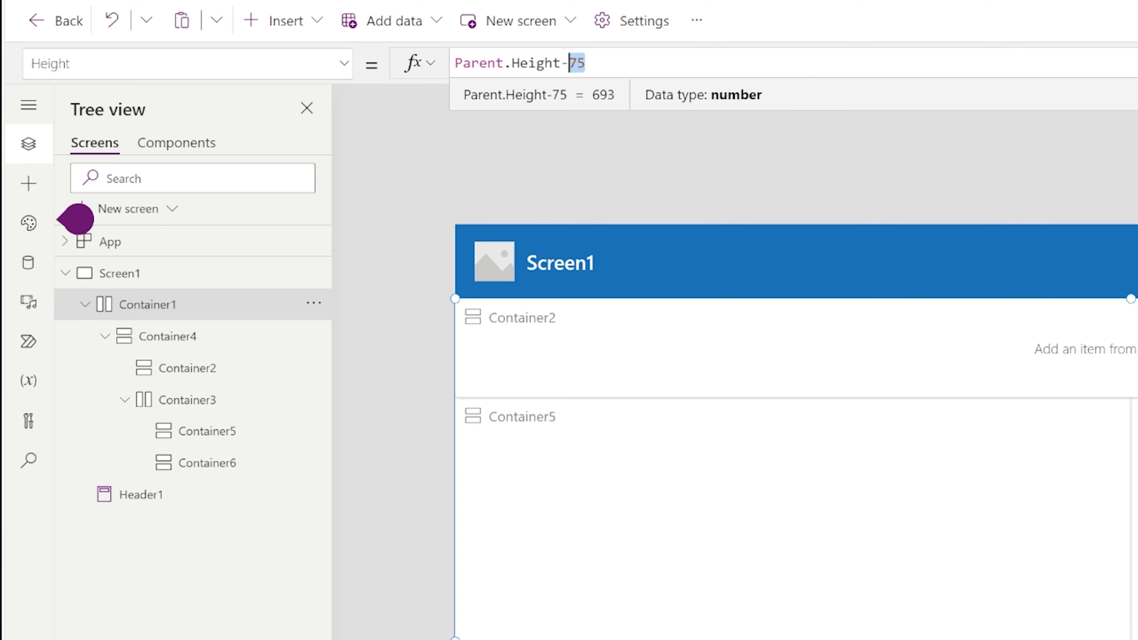
pyautogui.write('Heaeer1.')
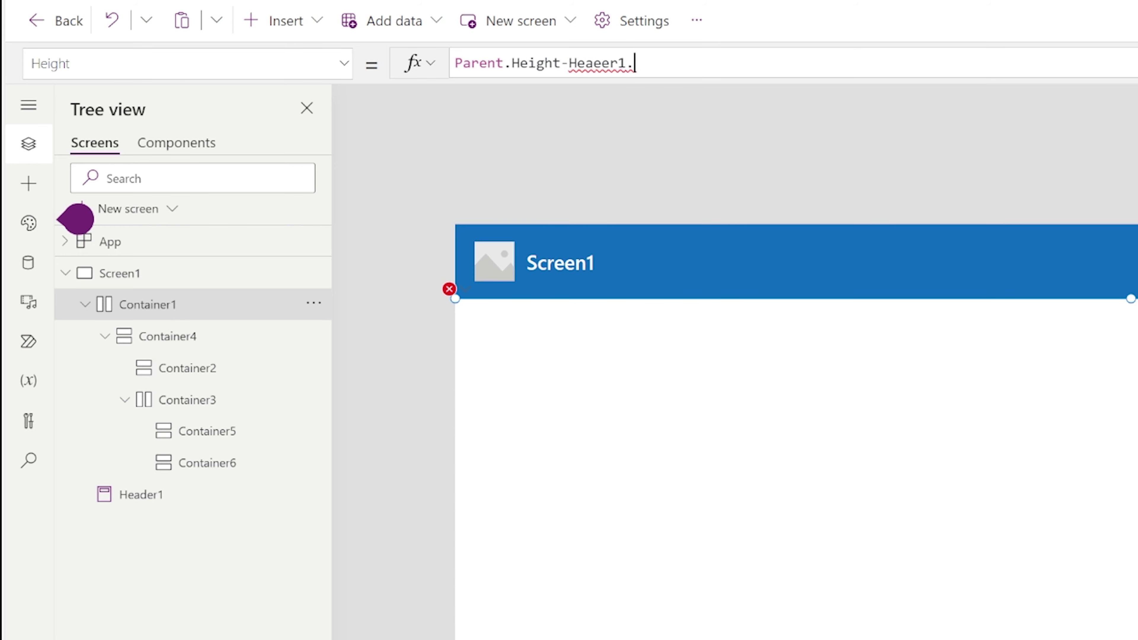
pyautogui.press('BackSpace')
pyautogui.press('BackSpace')
pyautogui.press('BackSpace')
pyautogui.press('BackSpace')
pyautogui.press('BackSpace')
pyautogui.write('der1.Hei')
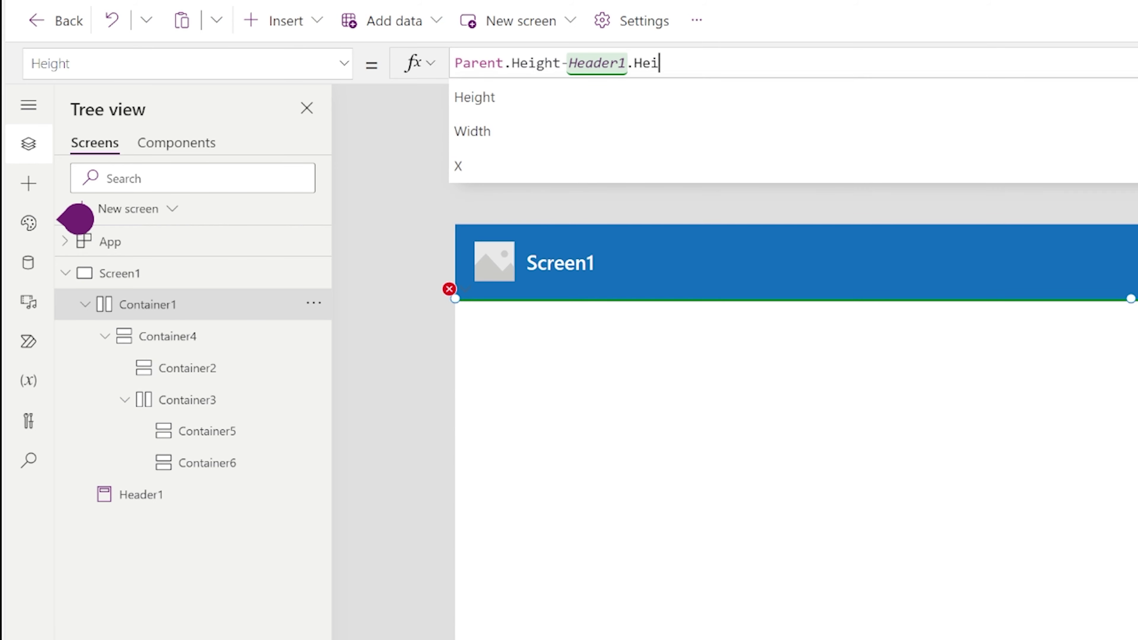
pyautogui.press('Tab')
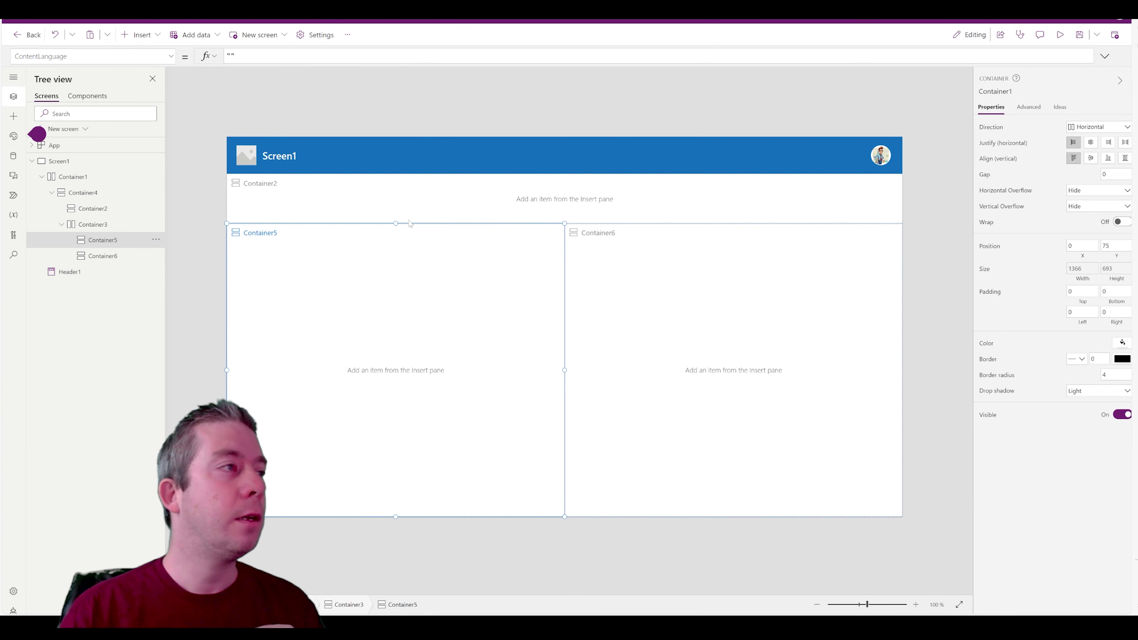
# Insert a modern Text control into Container2 and set its text to "Stock Inventory"
pyautogui.click(93, 208)
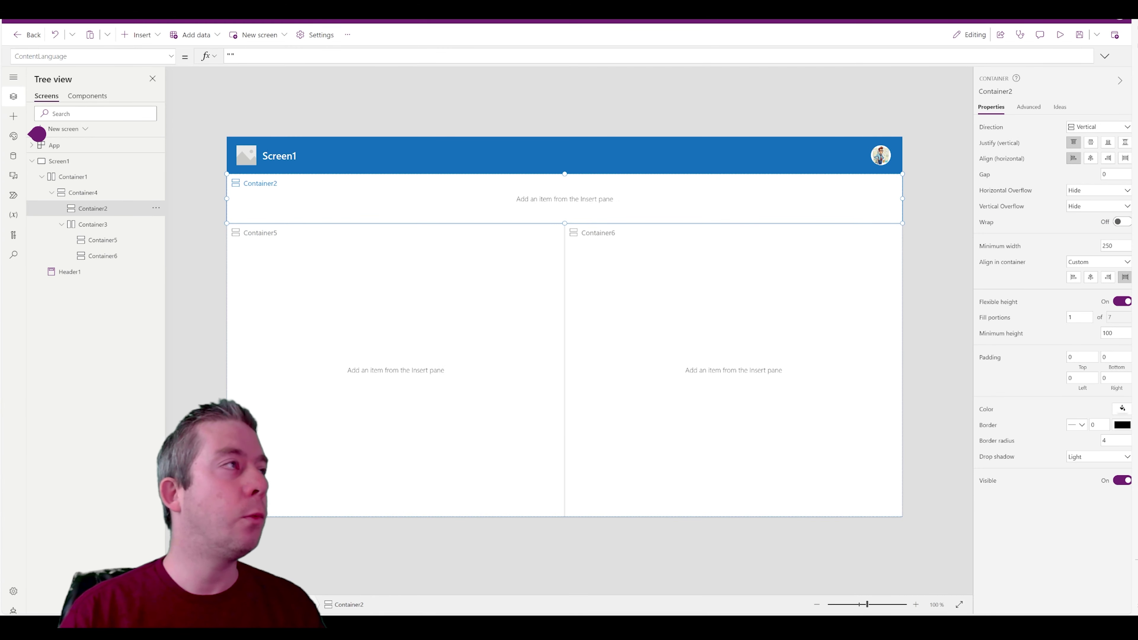
pyautogui.click(139, 34)
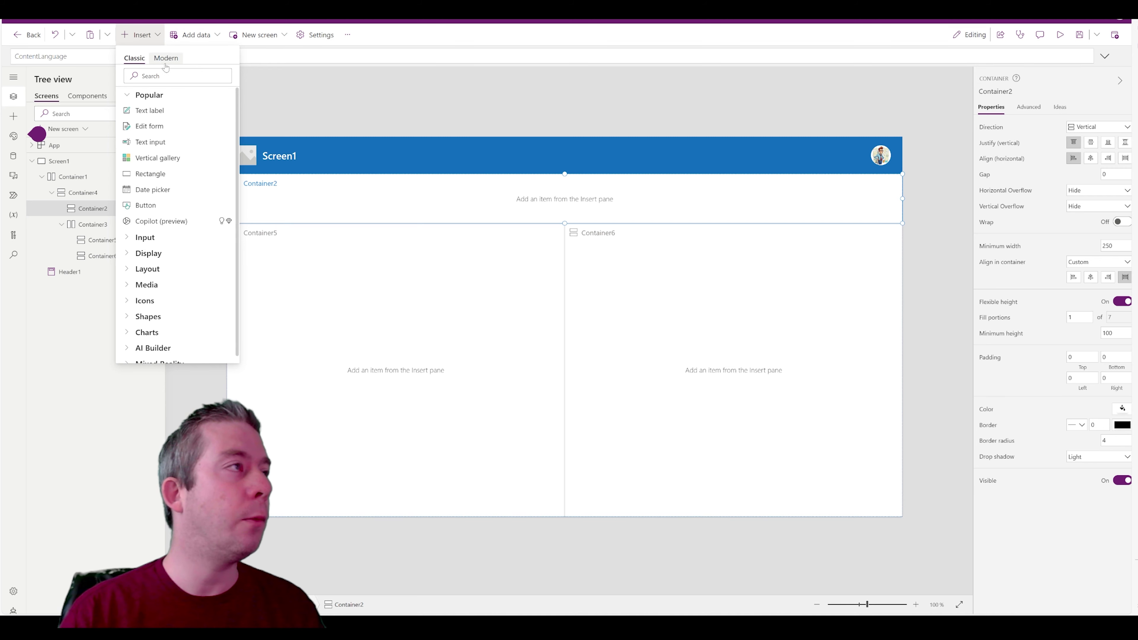
pyautogui.click(166, 58)
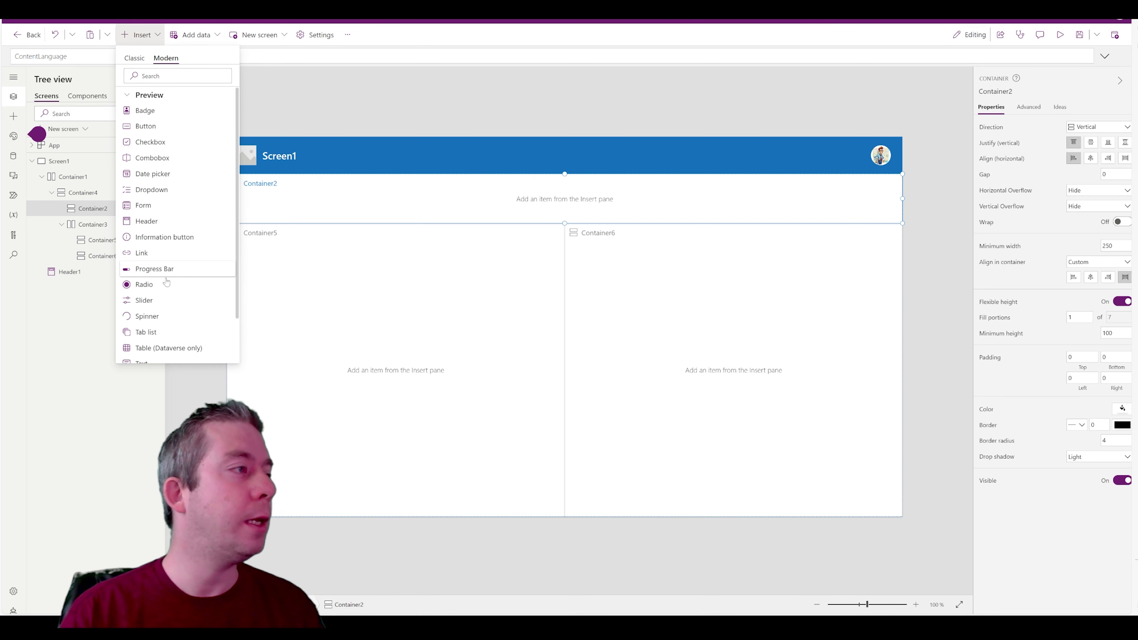
pyautogui.scroll(-1, 166, 282)
pyautogui.click(148, 310)
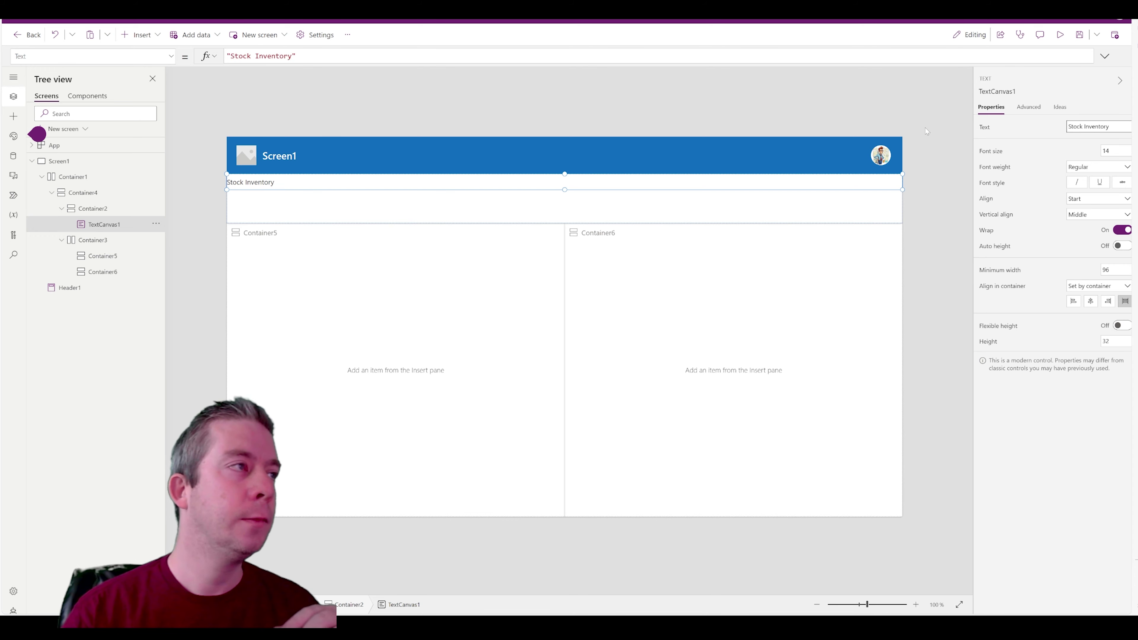
# Set the Stock Inventory text to font size 20 with Semibold weight
pyautogui.press('Tab')
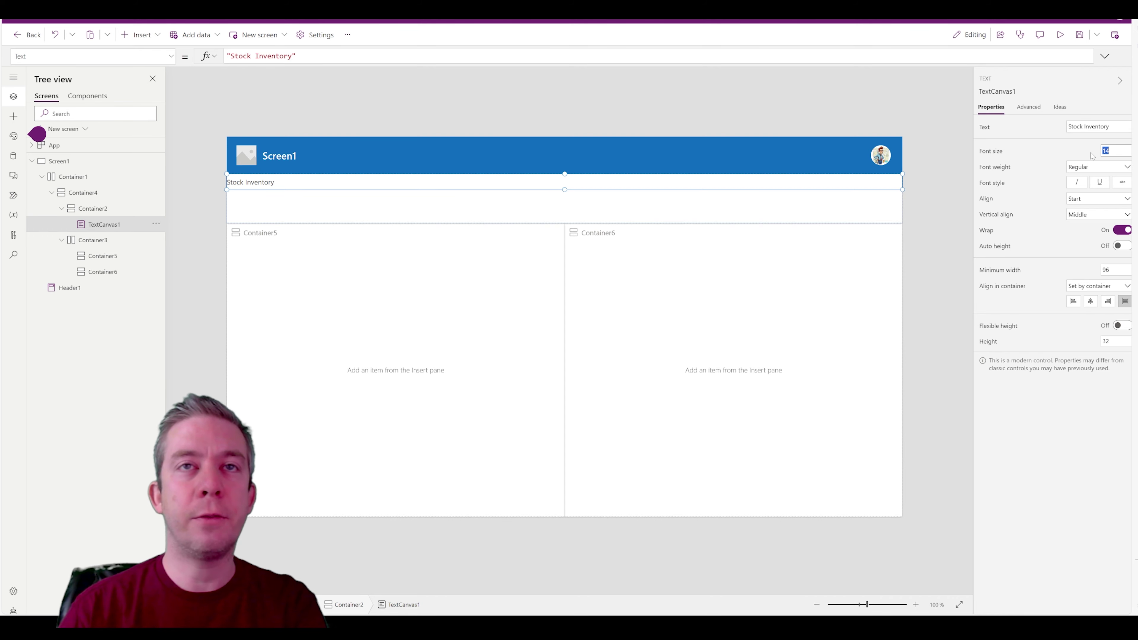
pyautogui.click(1030, 211)
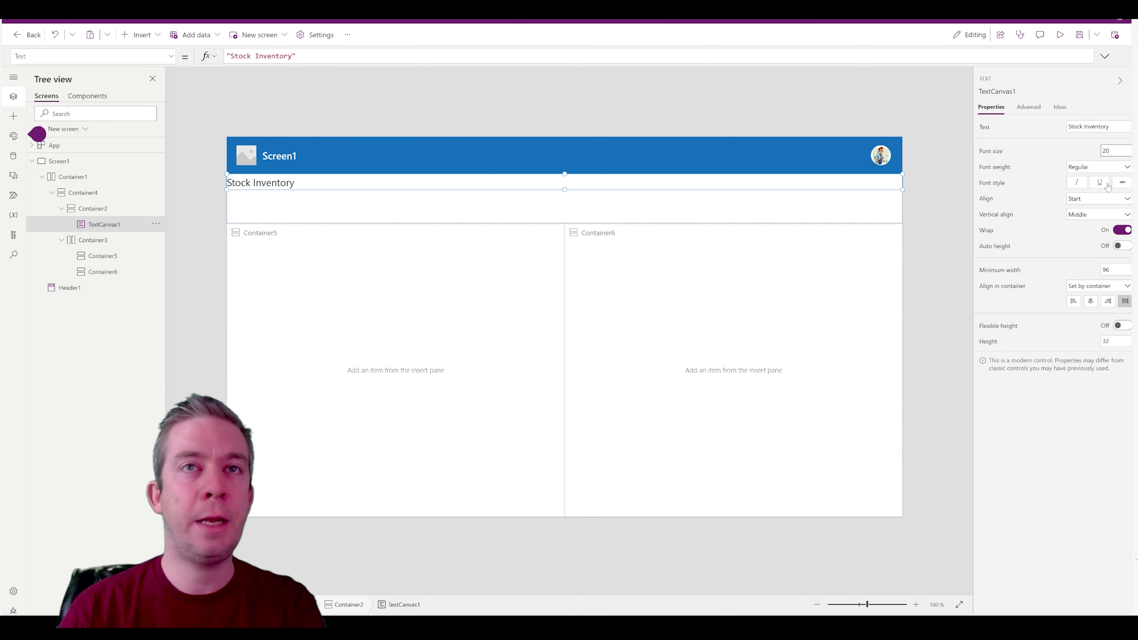
pyautogui.click(1090, 175)
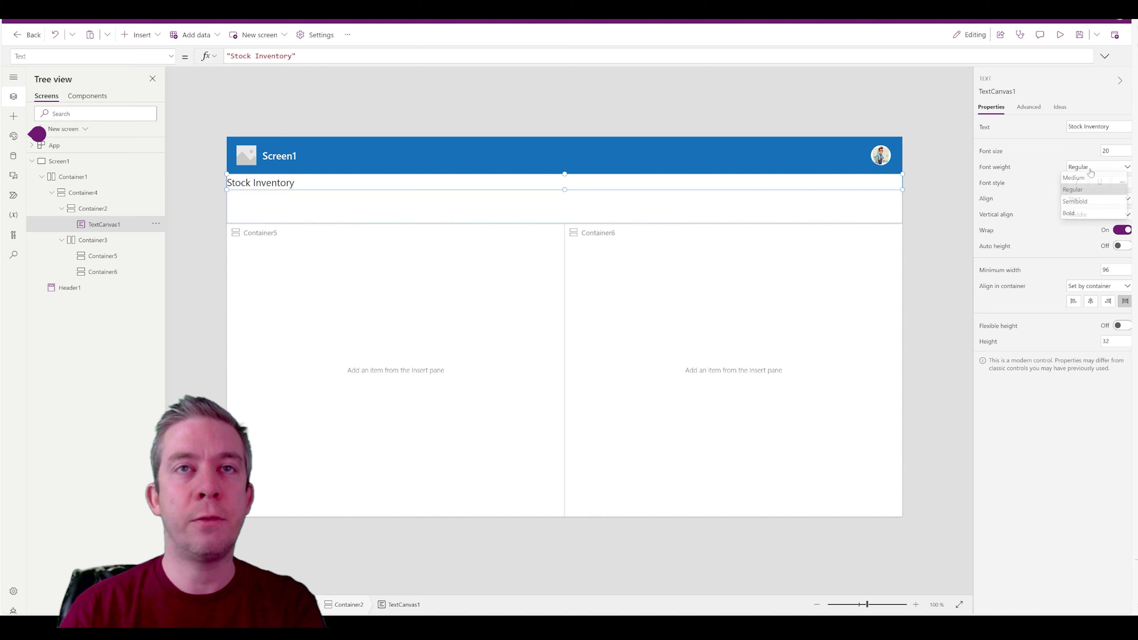
pyautogui.click(1085, 203)
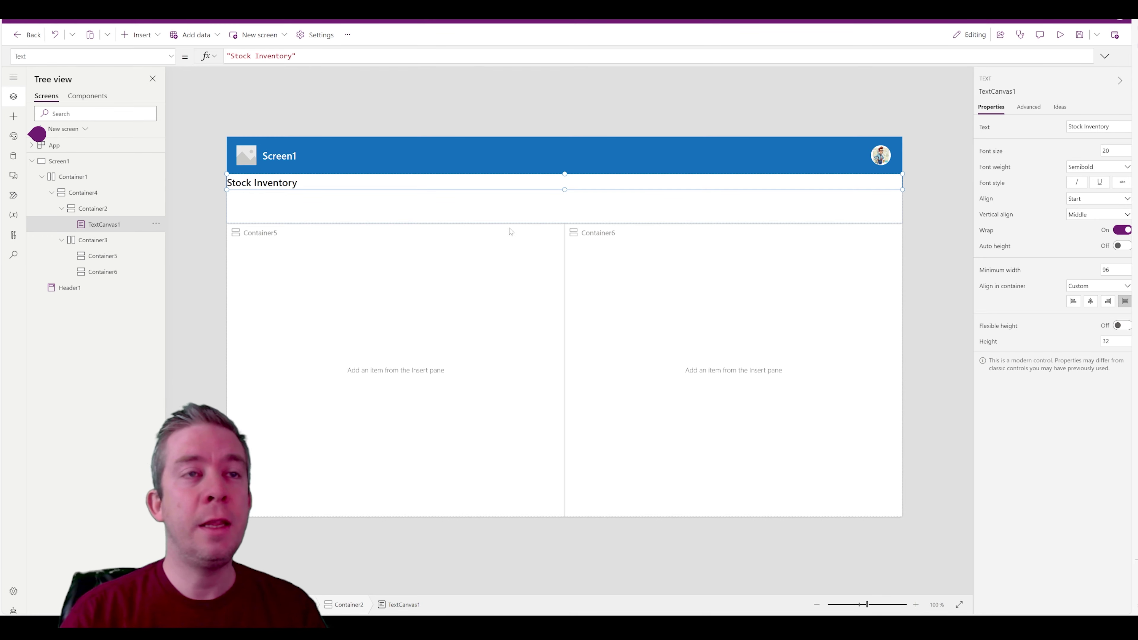
# Copy the Stock Inventory text control and paste the duplicate into Container2
pyautogui.click(265, 211)
pyautogui.click(299, 187)
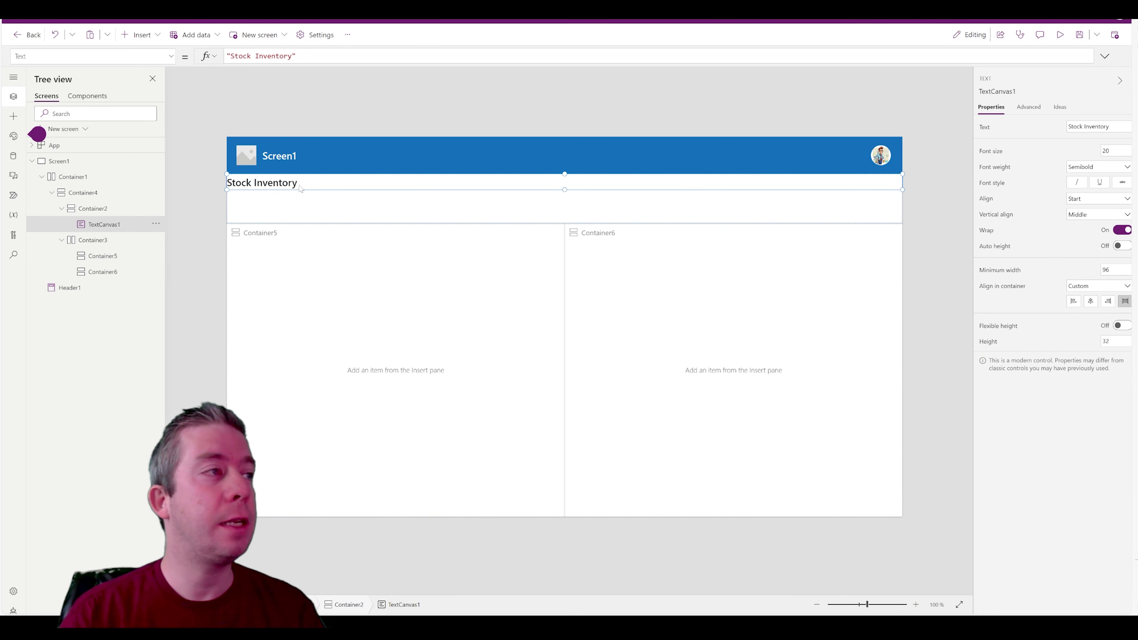
pyautogui.click(291, 212)
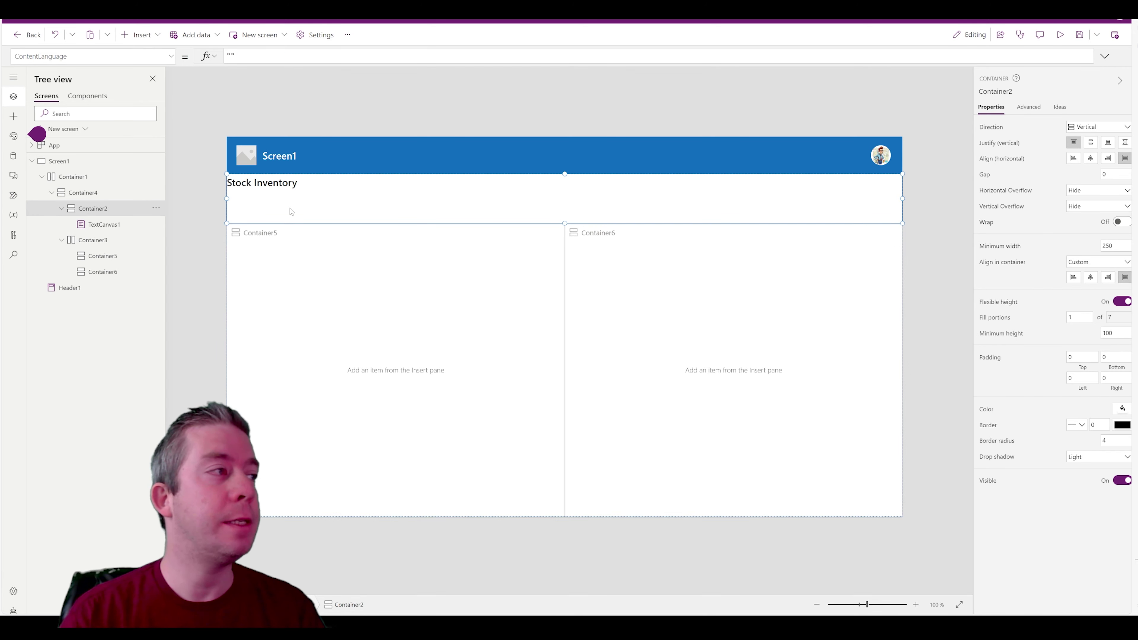
pyautogui.hotkey('ctrl', 'v')
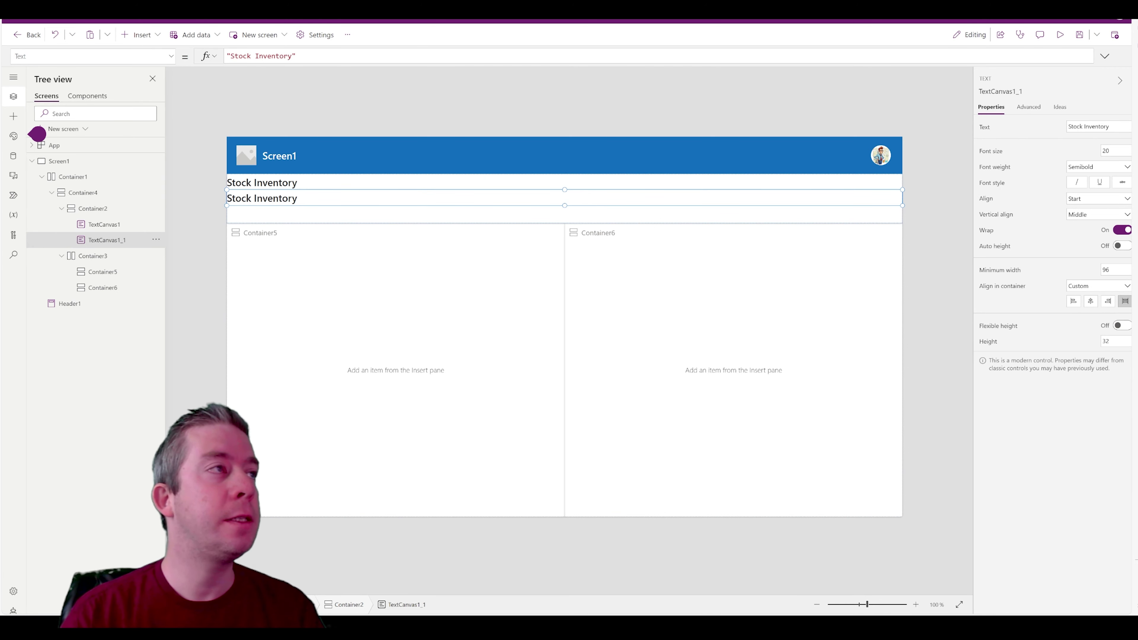
# Change the text of the duplicated control to "Please fill out the form below:"
pyautogui.click(284, 56)
pyautogui.doubleClick(284, 56)
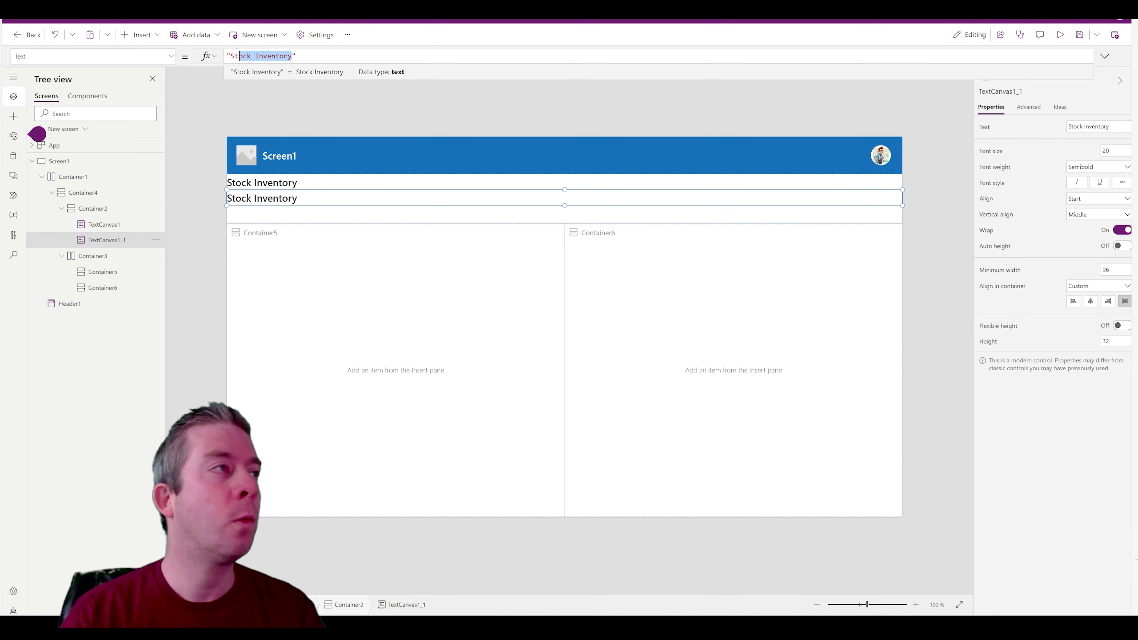
pyautogui.write('Plea')
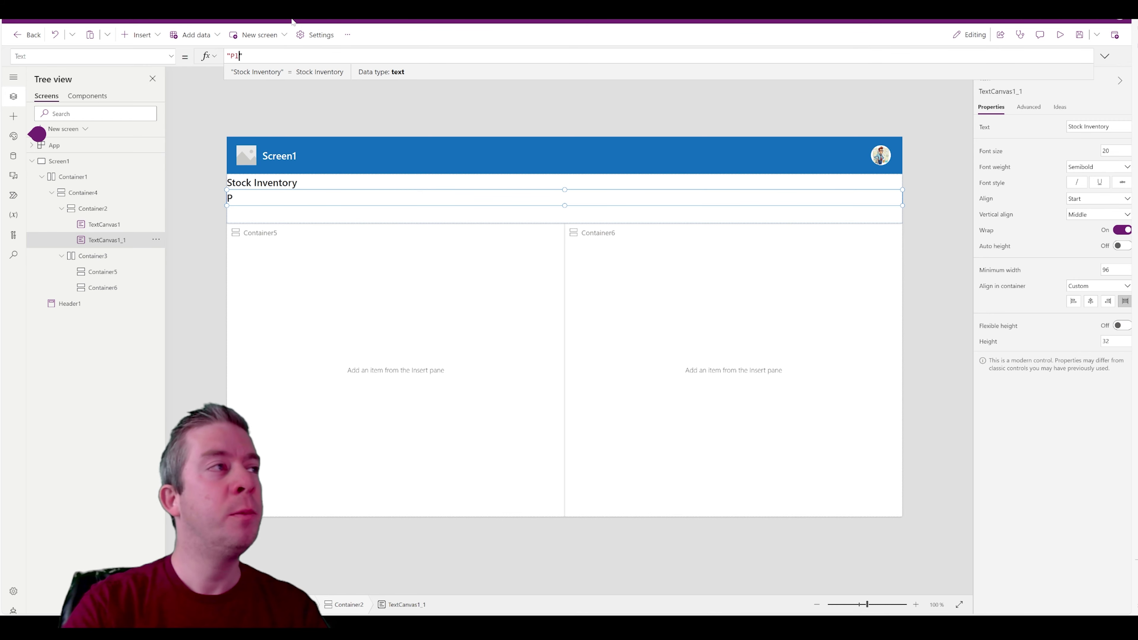
pyautogui.write('se fill out t')
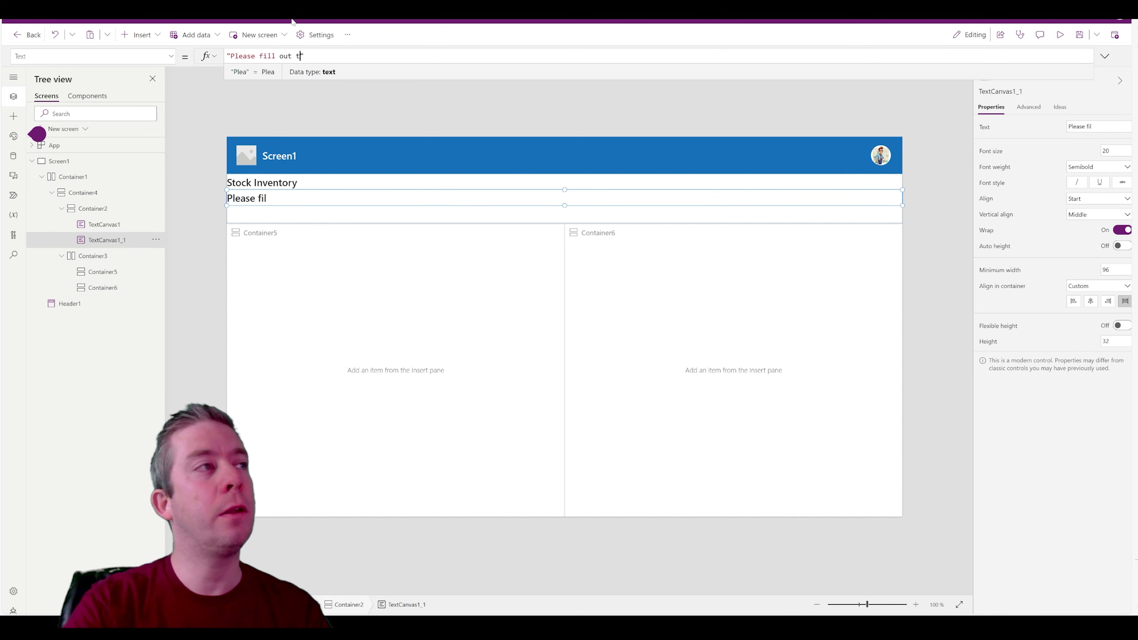
pyautogui.write('he form below:')
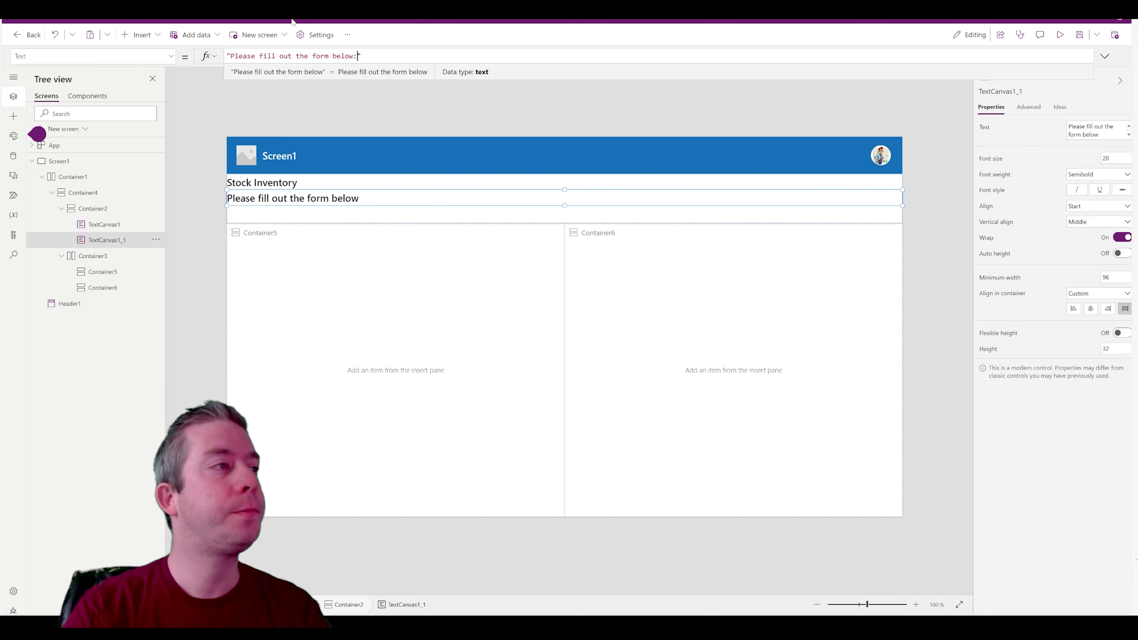
# Set the "Please fill out the form below:" text to font size 16 with Regular weight
pyautogui.click(1112, 163)
pyautogui.write('16')
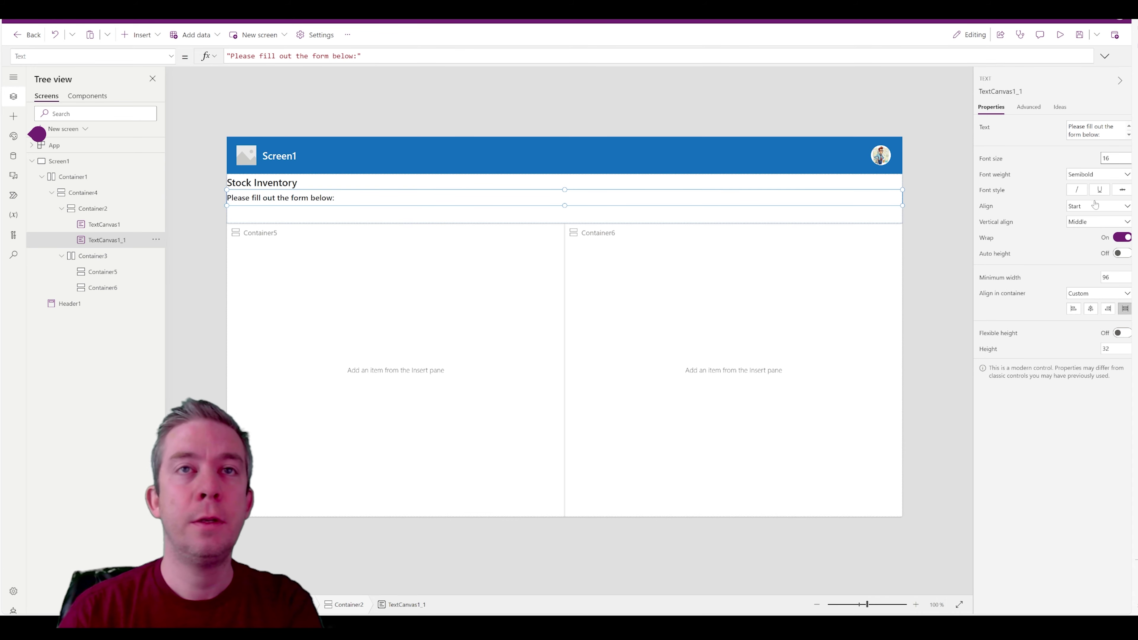
pyautogui.click(1105, 175)
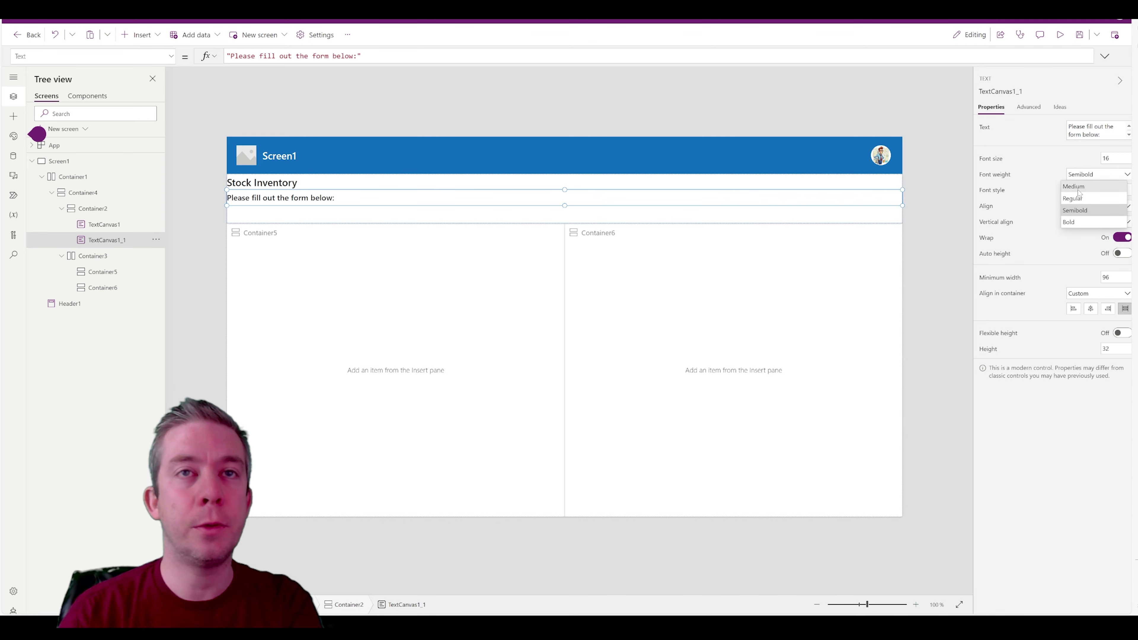
pyautogui.click(1074, 198)
pyautogui.click(599, 234)
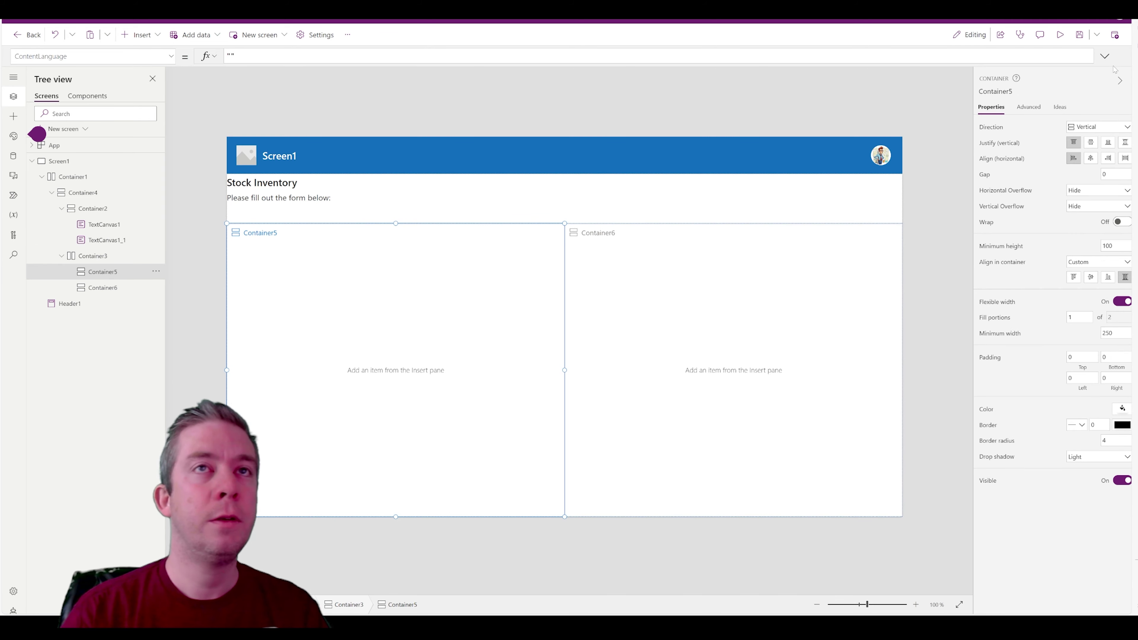
# Preview the app at canvas size and on the Apple iPhone 12, 13, 14 screen size, and close the preview
pyautogui.click(1059, 34)
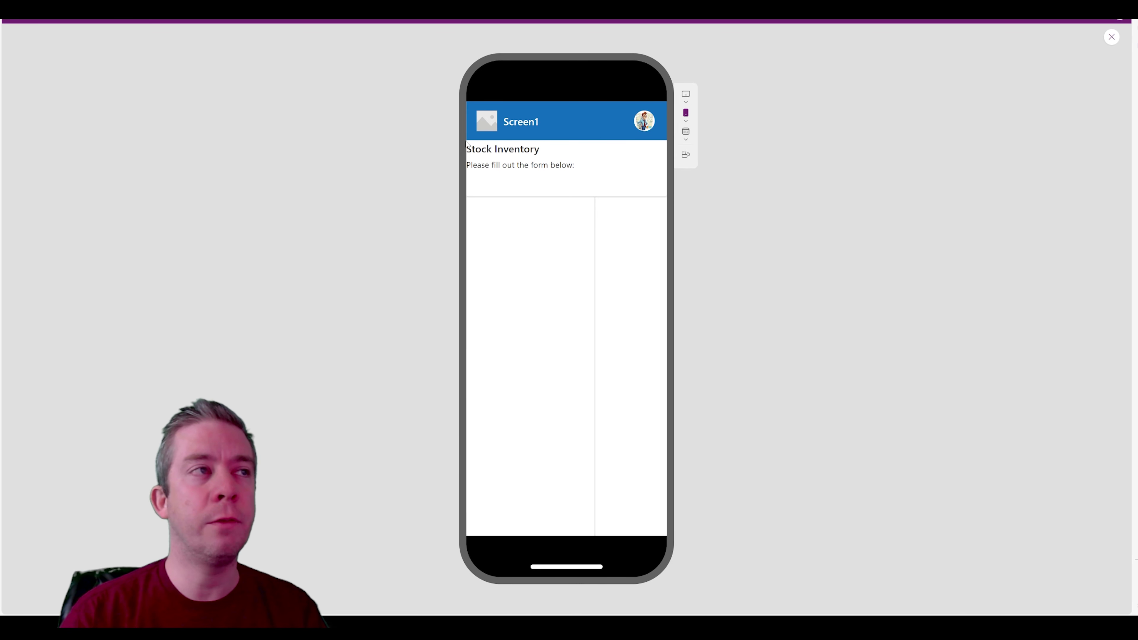
pyautogui.click(686, 132)
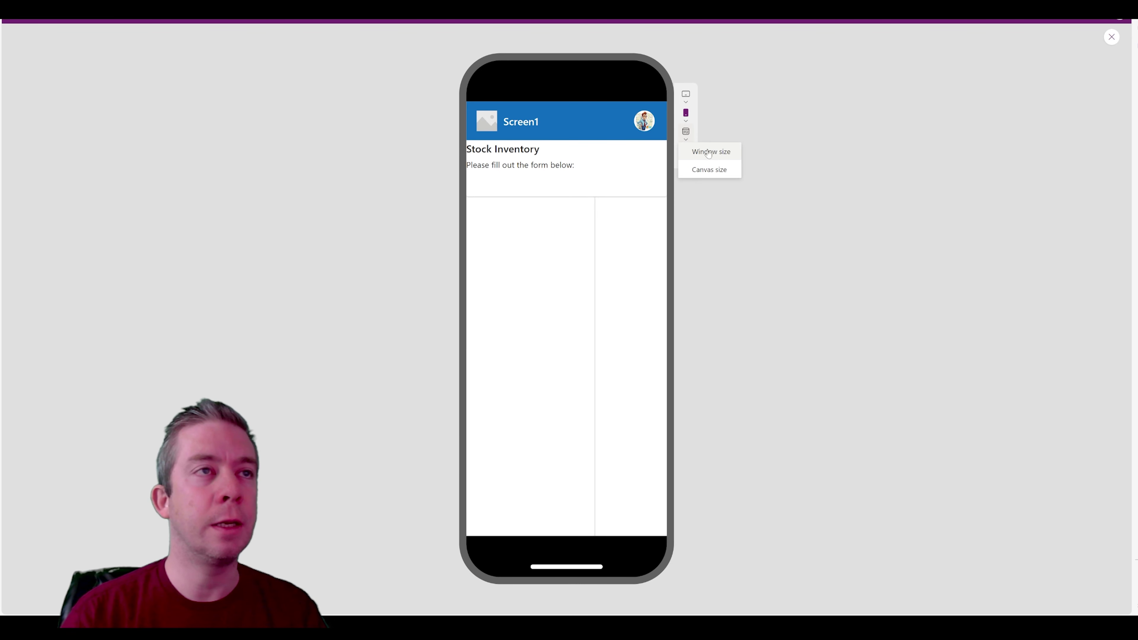
pyautogui.click(698, 169)
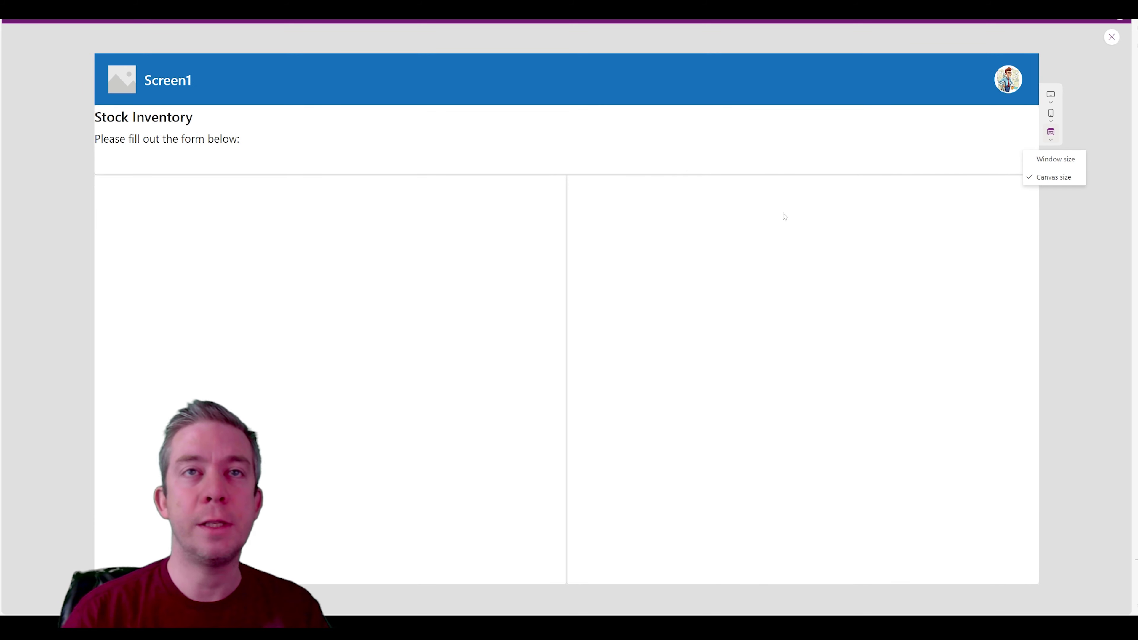
pyautogui.click(1050, 115)
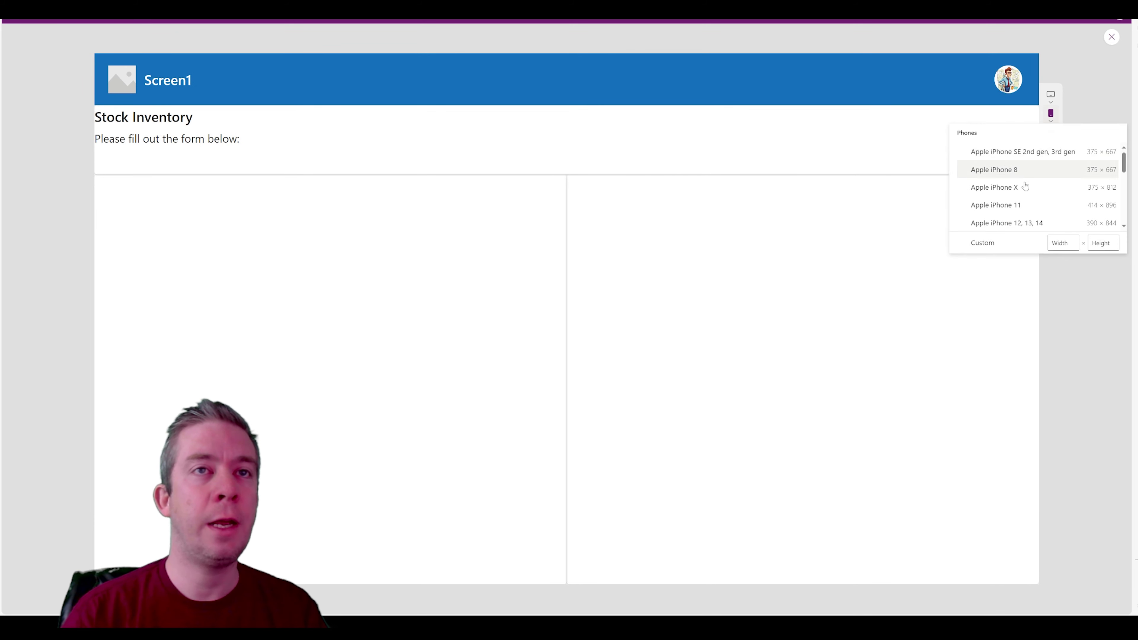
pyautogui.click(995, 224)
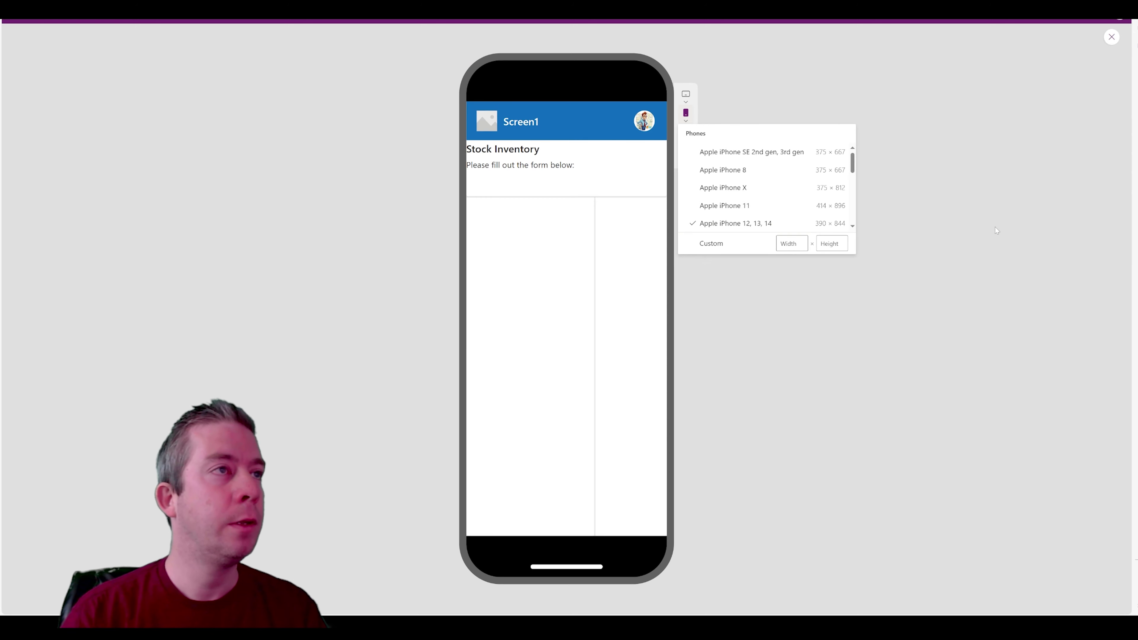
pyautogui.click(1111, 38)
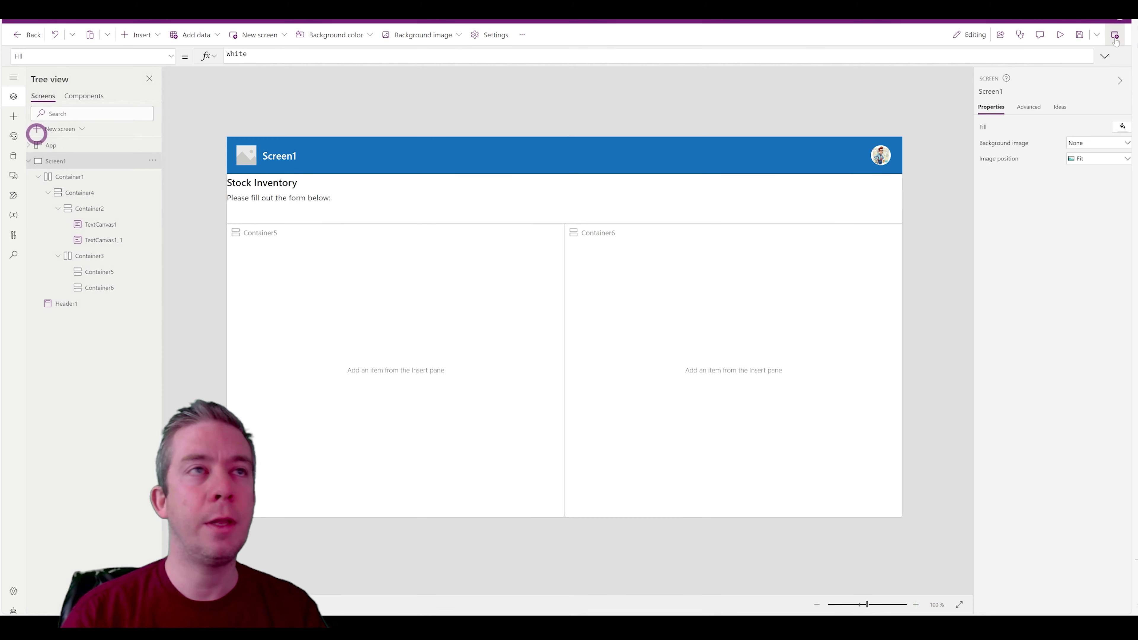
# Set Container2's left padding to 50 and its top padding to 20
pyautogui.click(454, 202)
pyautogui.click(452, 219)
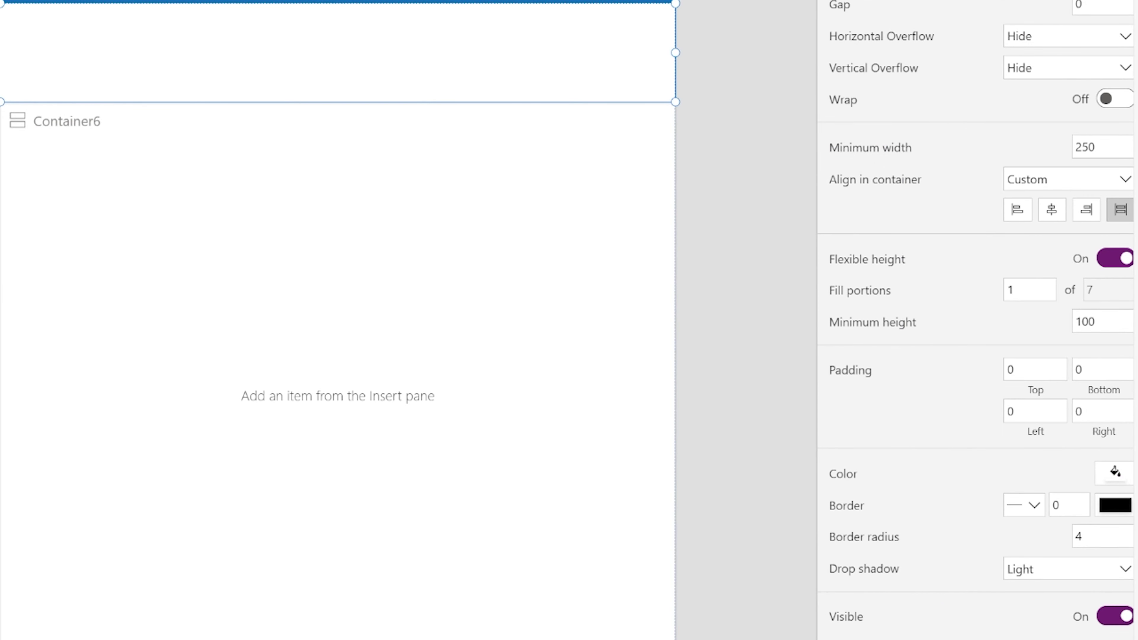
pyautogui.click(1010, 412)
pyautogui.write('50')
pyautogui.click(1058, 370)
pyautogui.write('20')
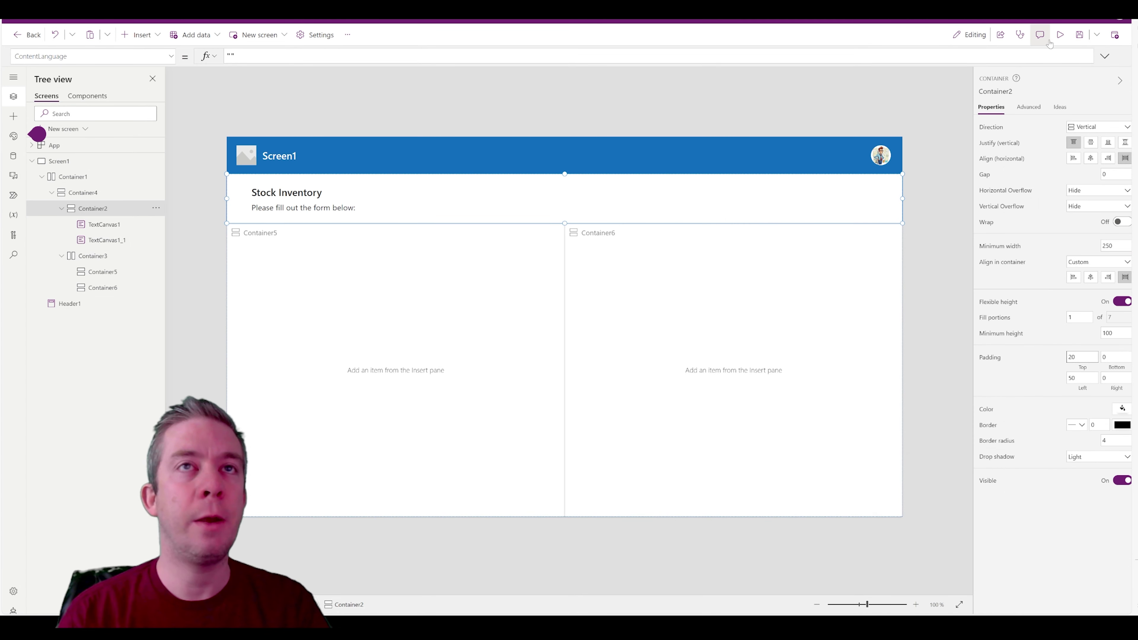
# Preview the padded title area in the phone view and at canvas size, and close the preview
pyautogui.click(1042, 37)
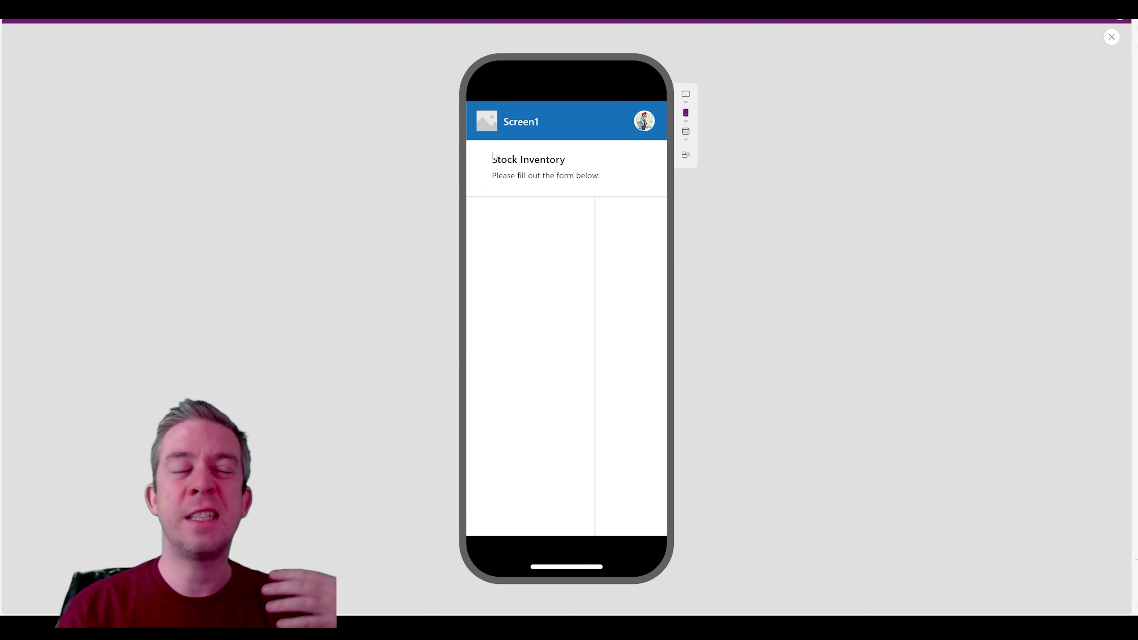
pyautogui.click(685, 139)
pyautogui.click(710, 175)
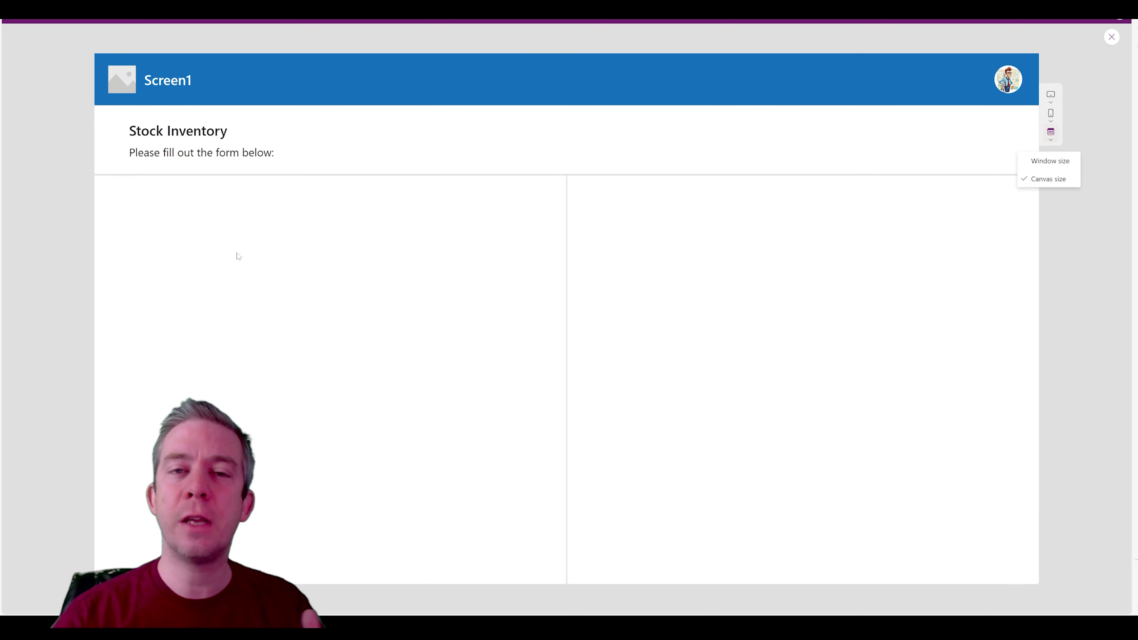
pyautogui.click(1111, 37)
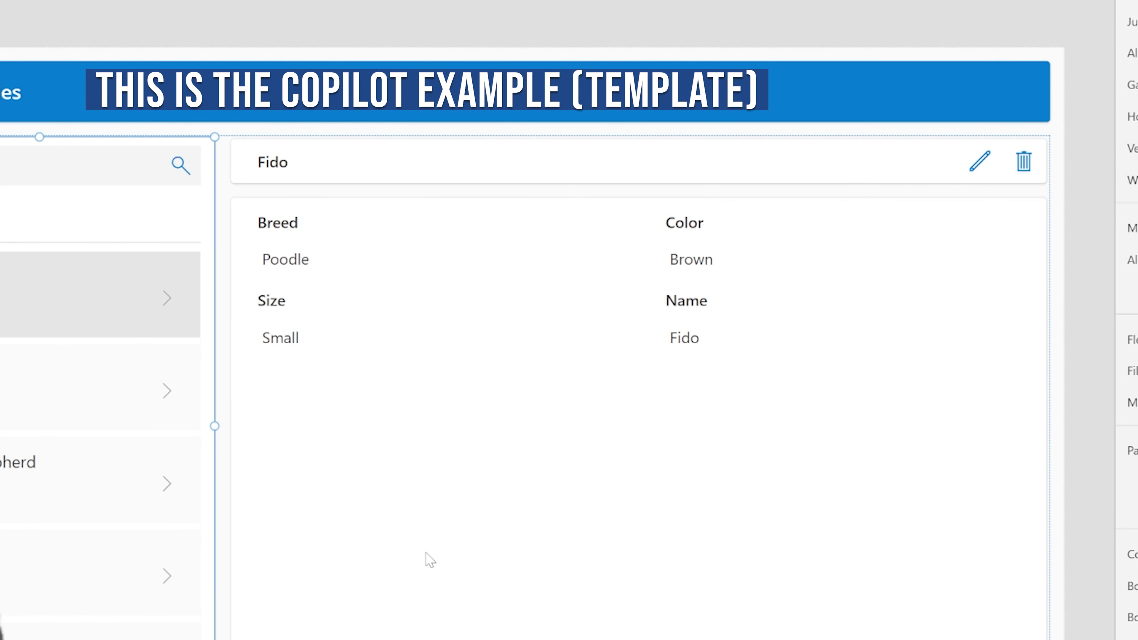
pyautogui.click(428, 558)
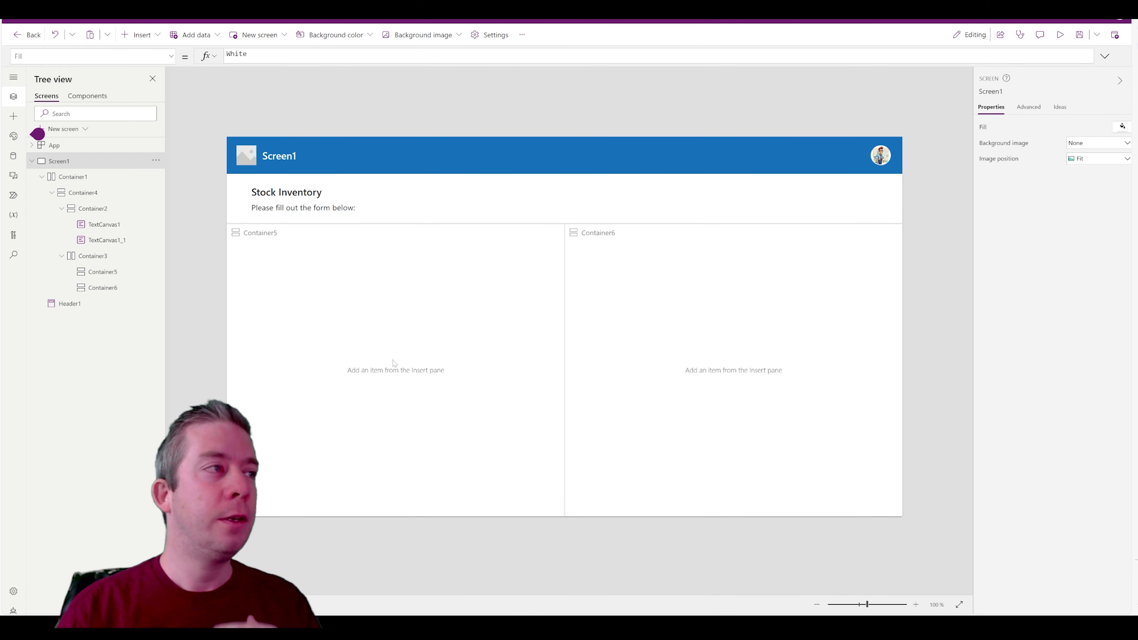
# Set the PaddingTop and PaddingRight properties of Container3 to 20
pyautogui.click(374, 354)
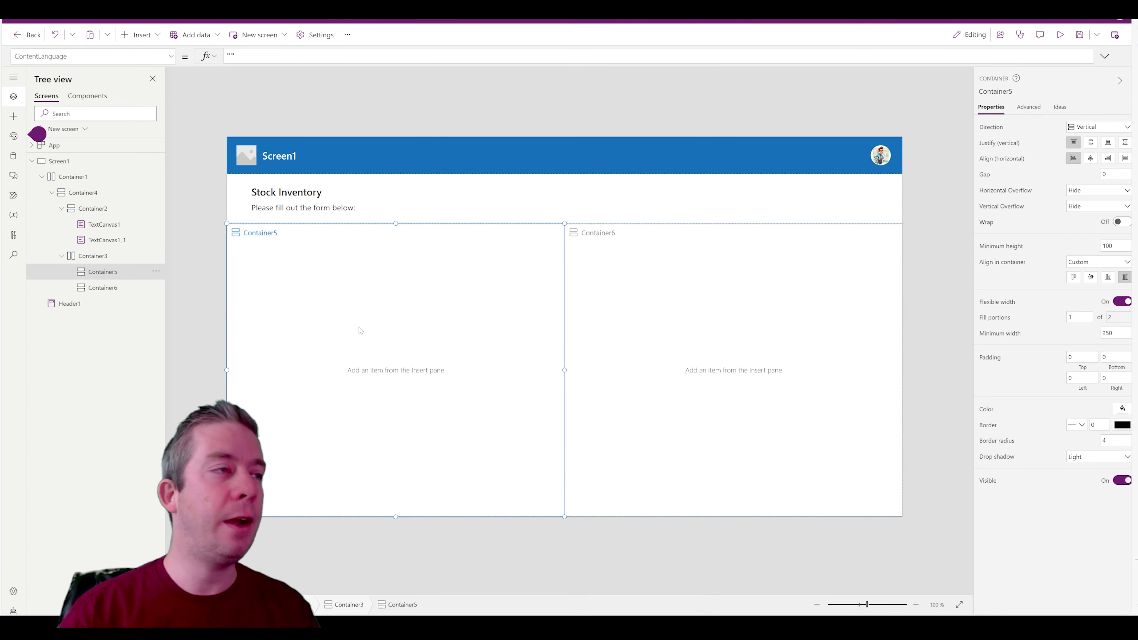
pyautogui.click(99, 259)
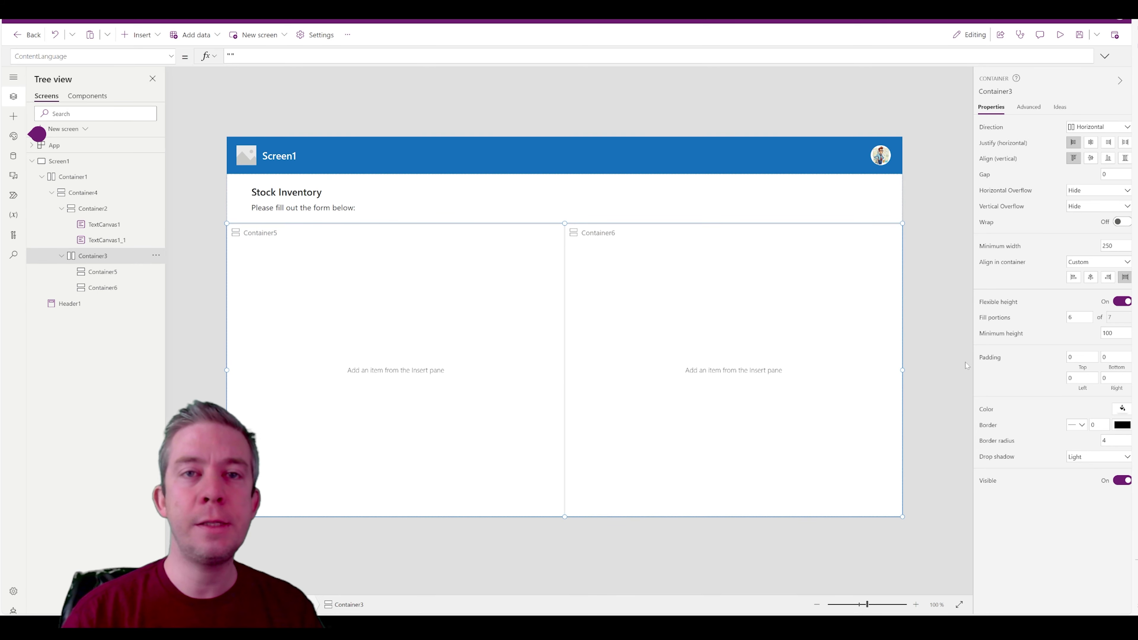
pyautogui.click(1082, 357)
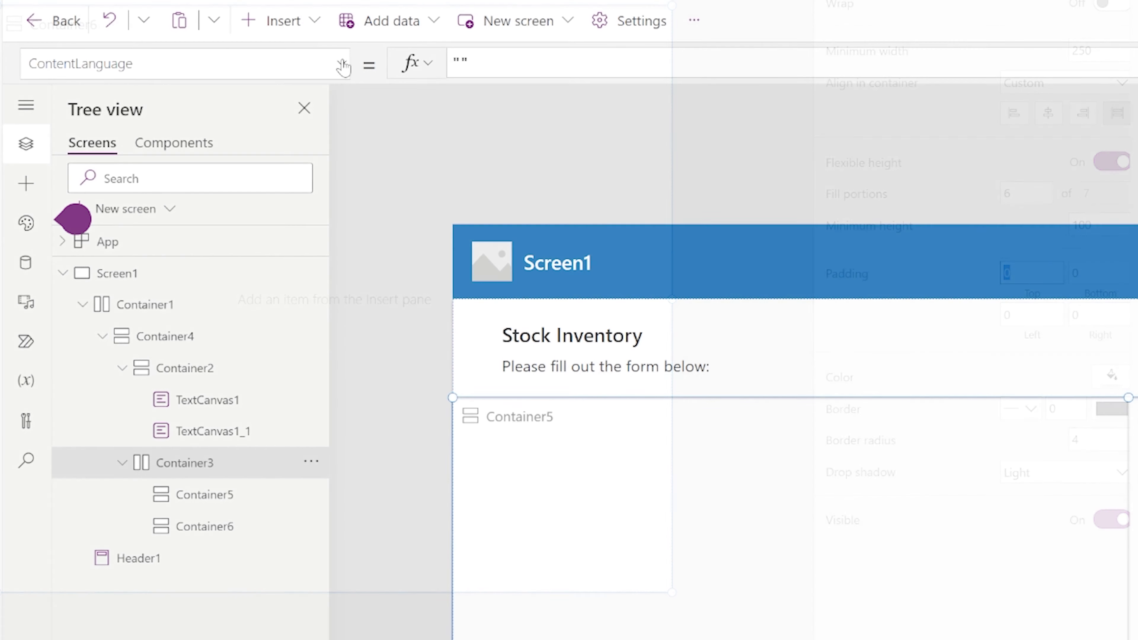
pyautogui.click(179, 63)
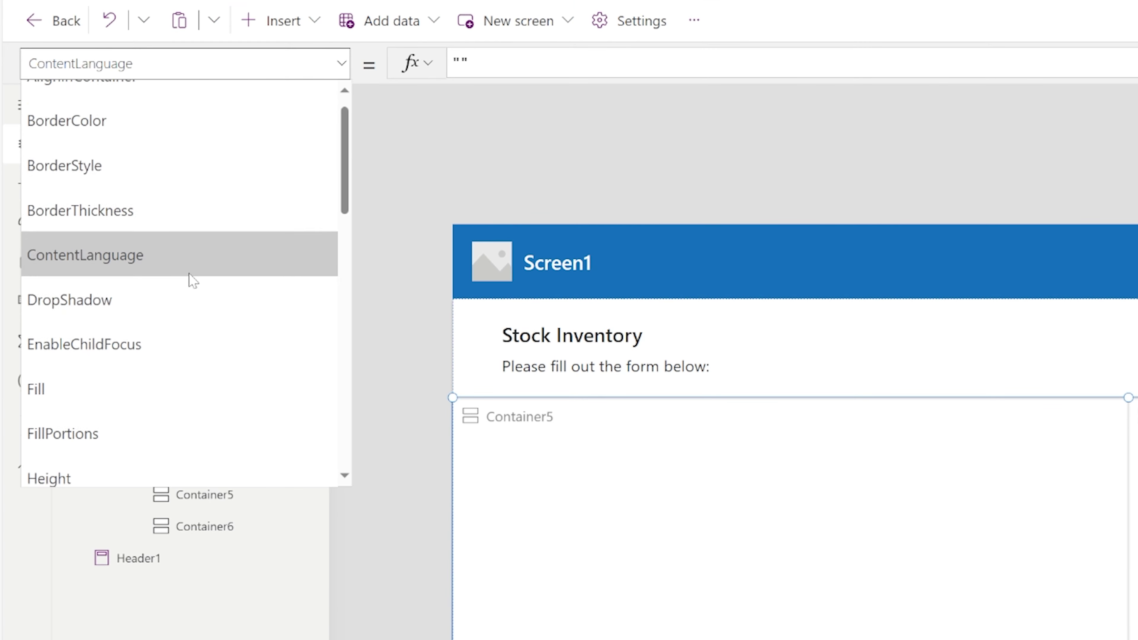
pyautogui.scroll(-10, 190, 280)
pyautogui.click(71, 295)
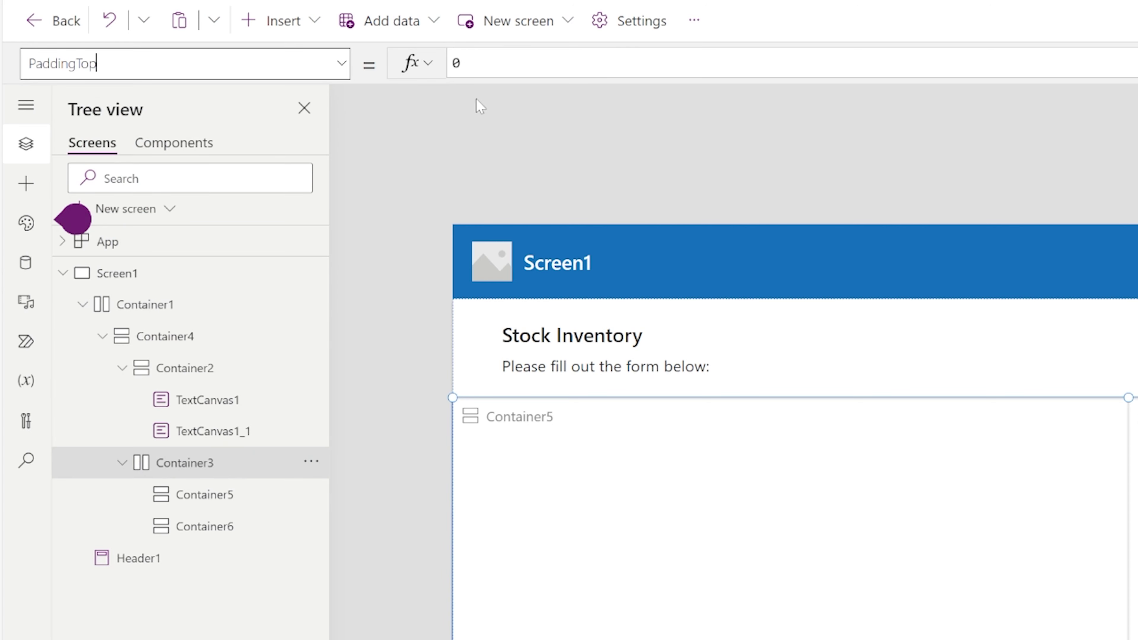
pyautogui.write('20')
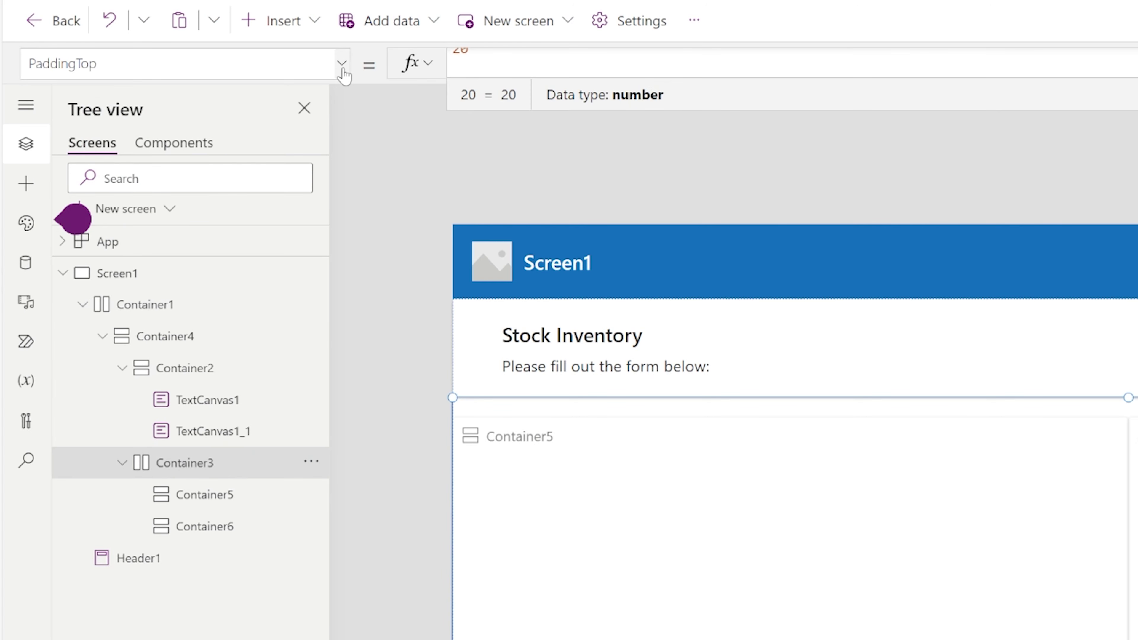
pyautogui.click(343, 76)
pyautogui.click(149, 256)
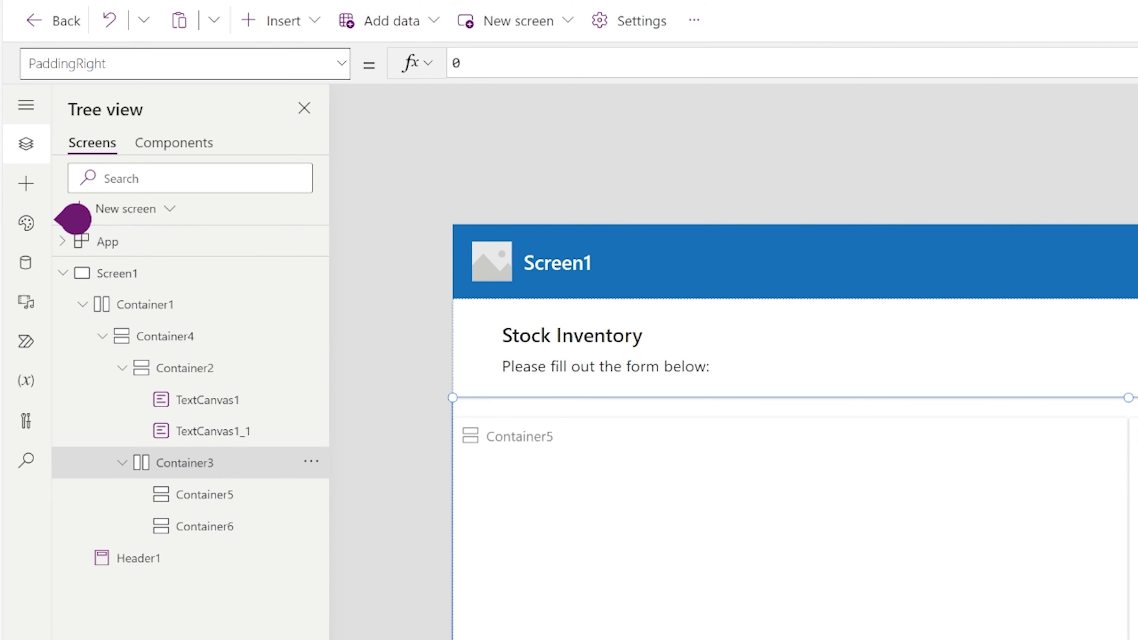
pyautogui.write('20')
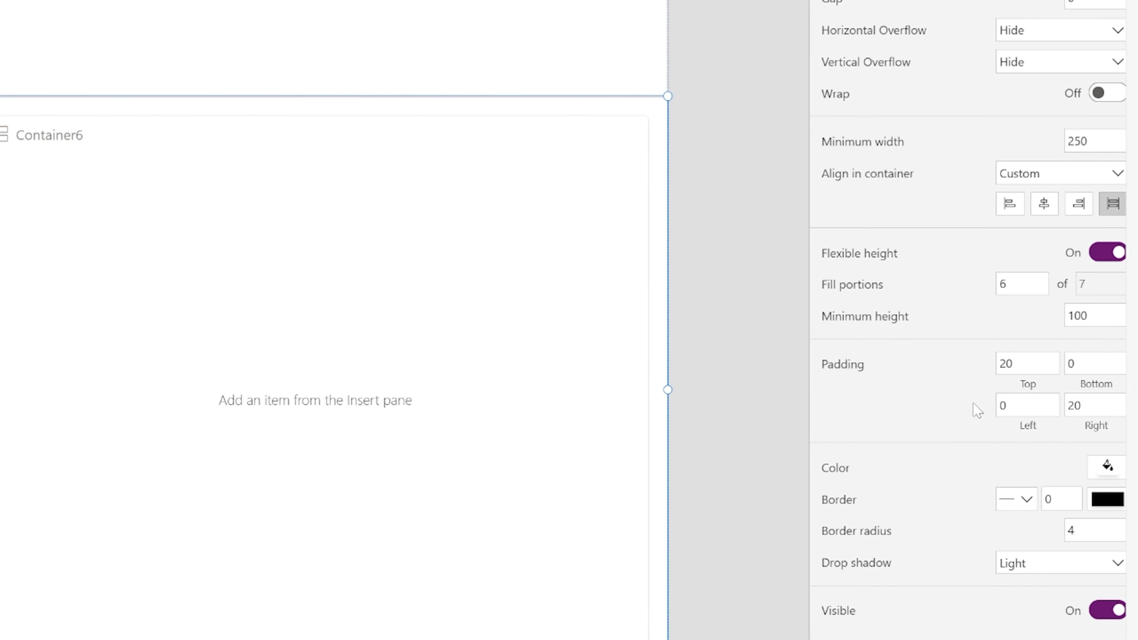
# Set Container3's left and bottom padding to 20
pyautogui.click(1026, 405)
pyautogui.write('20')
pyautogui.hotkey('shift', 'Tab')
pyautogui.write('00')
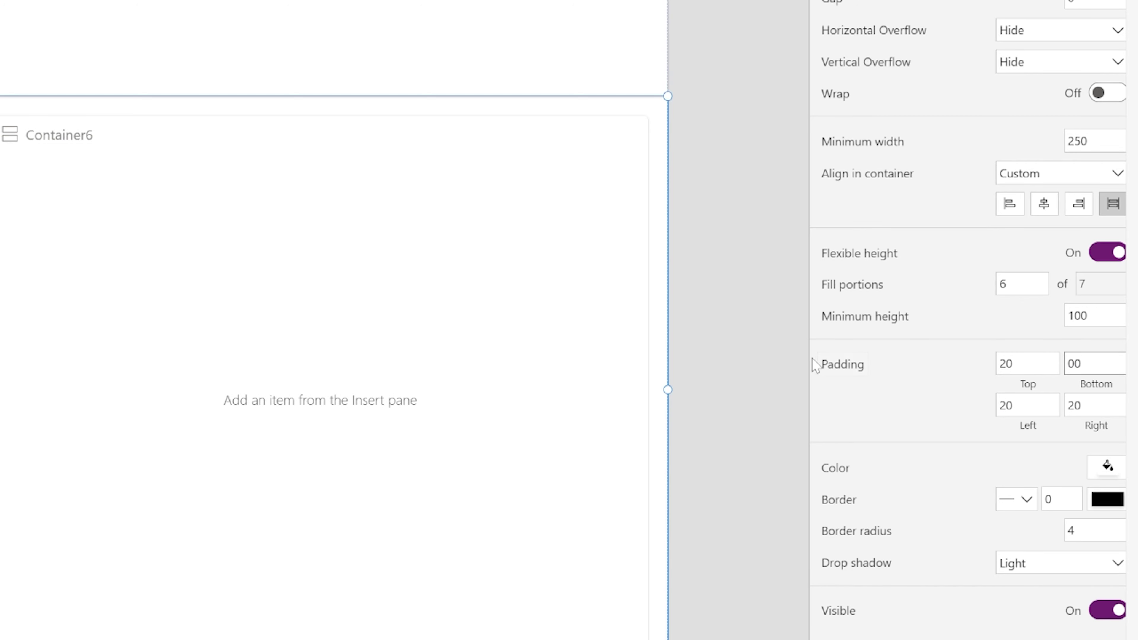
pyautogui.write('2')
# Set the DropShadow property of Container5 to DropShadow.Bold
pyautogui.click(306, 327)
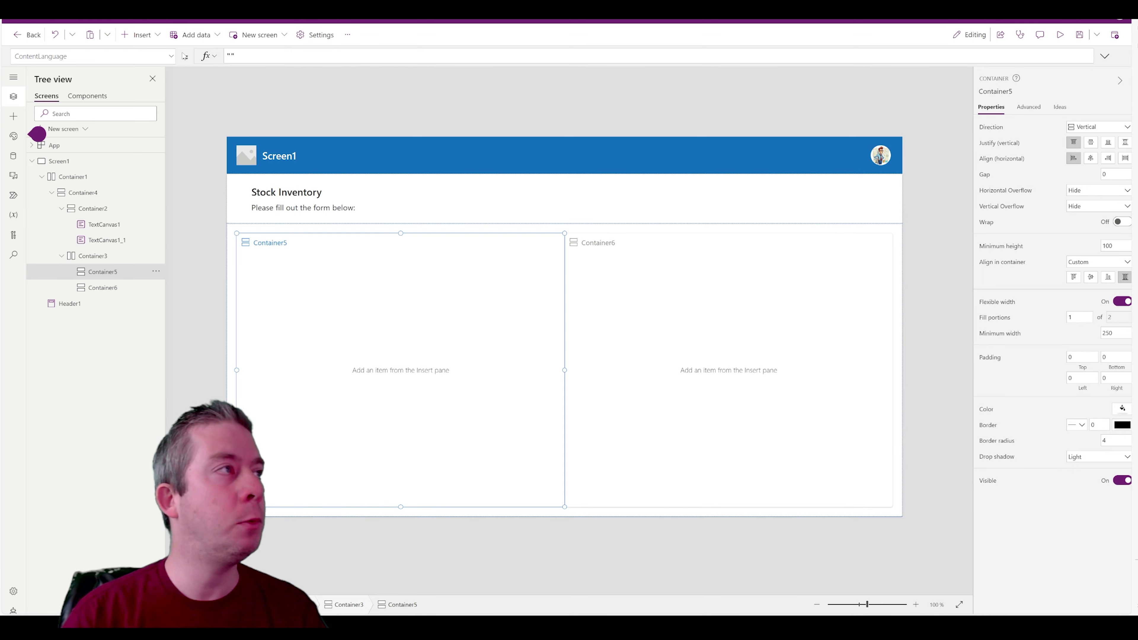
pyautogui.click(89, 56)
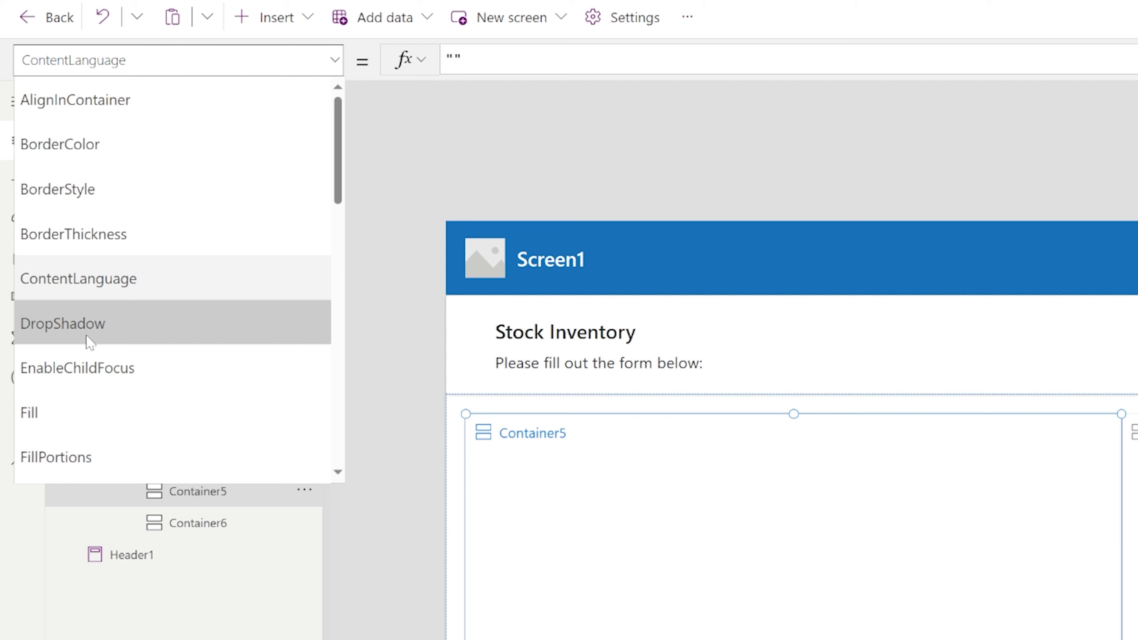
pyautogui.click(87, 337)
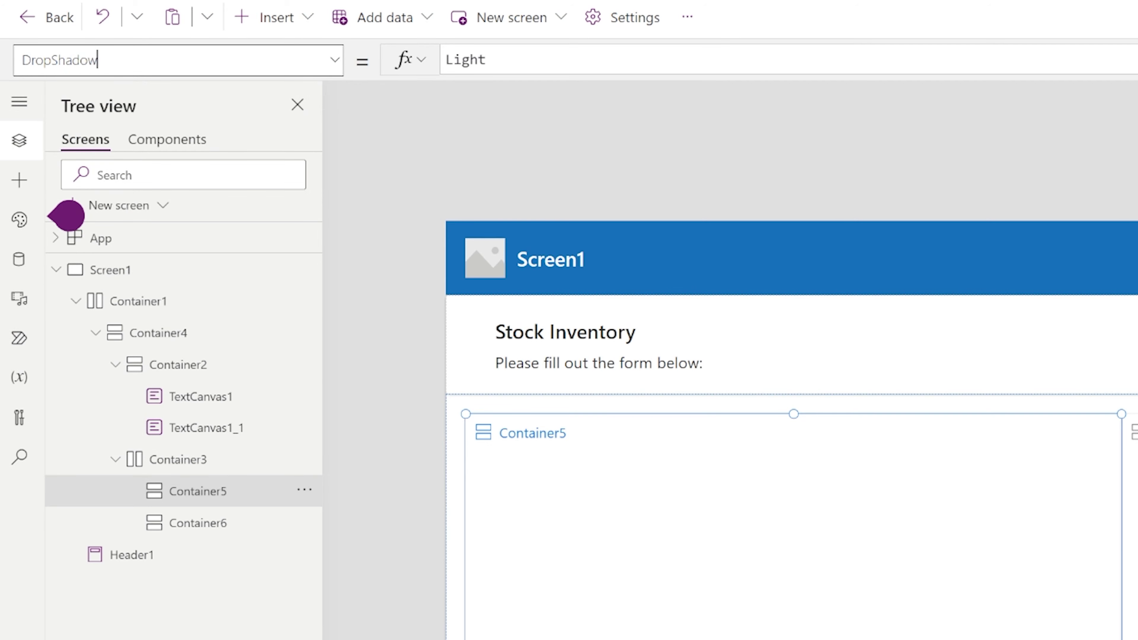
pyautogui.click(561, 60)
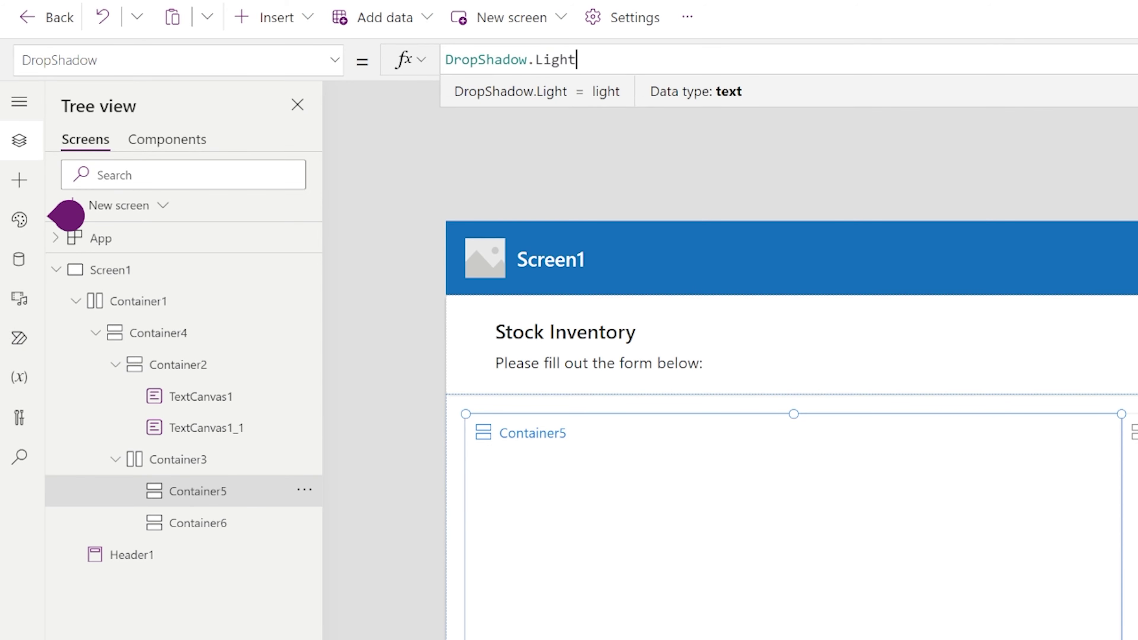
pyautogui.doubleClick(558, 61)
pyautogui.press('BackSpace')
pyautogui.press('BackSpace')
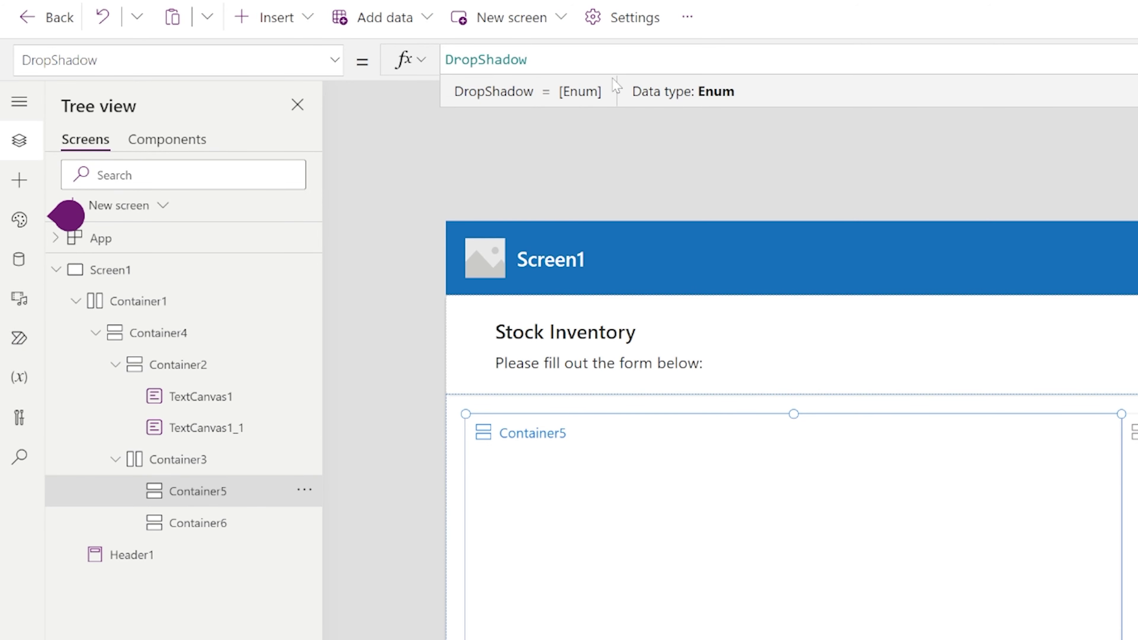
pyautogui.write('.')
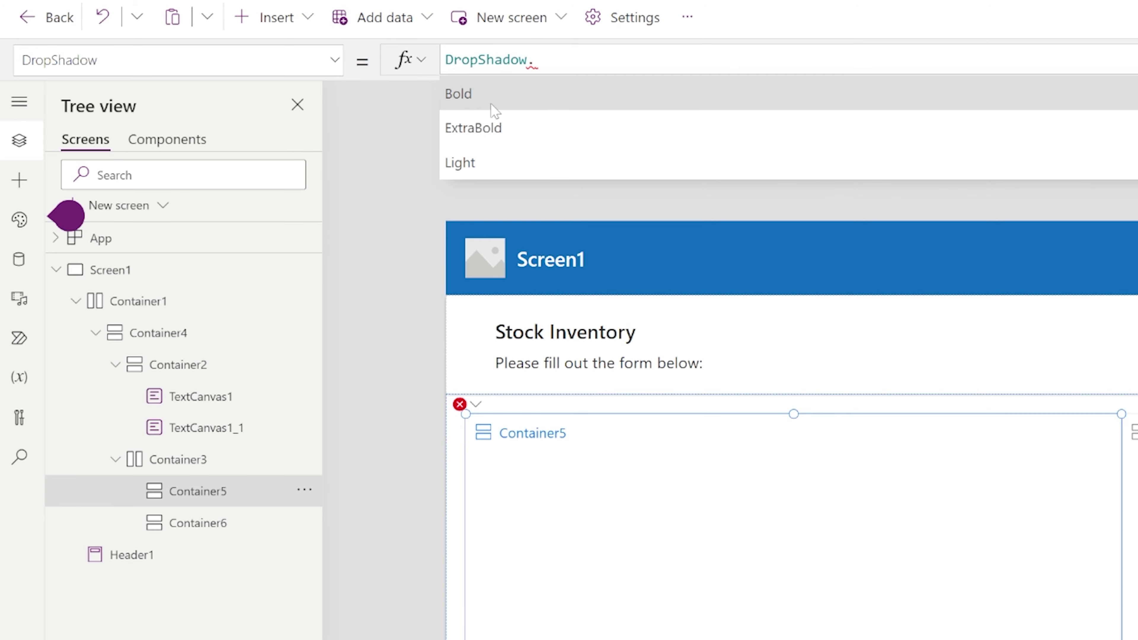
pyautogui.click(483, 99)
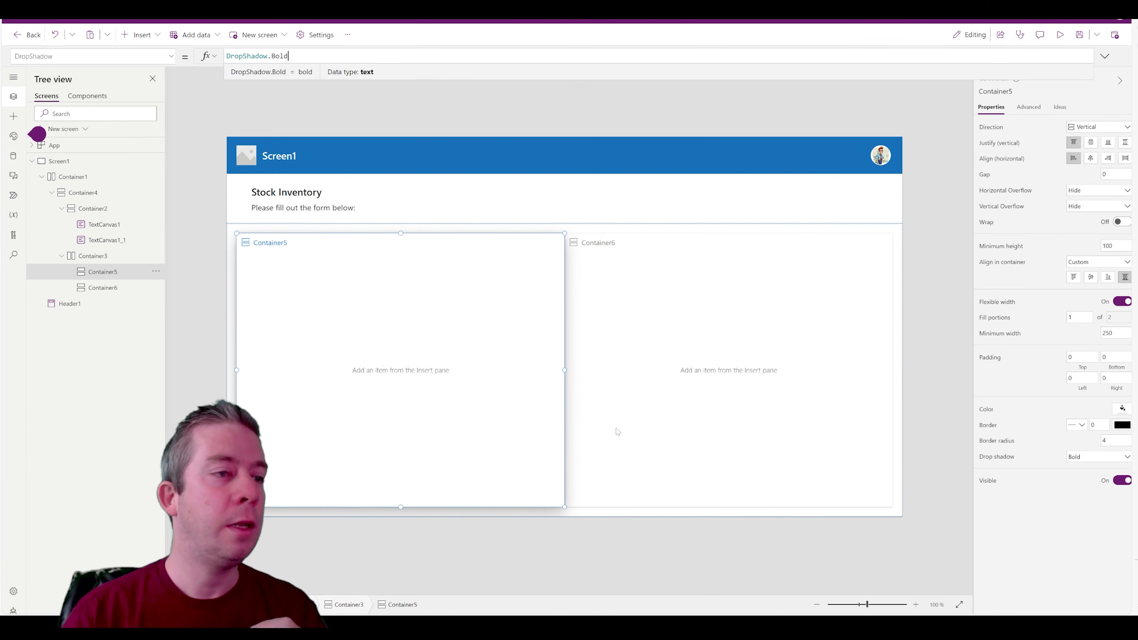
# Set the DropShadow property of Container6 to DropShadow.Bold
pyautogui.click(681, 454)
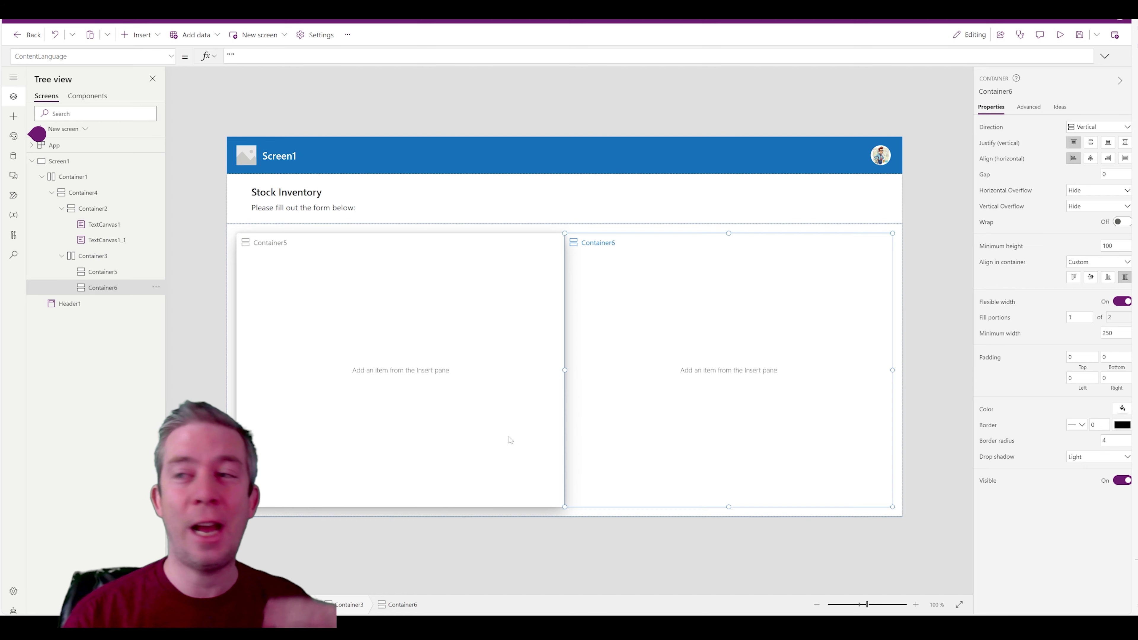
pyautogui.click(169, 57)
pyautogui.click(81, 188)
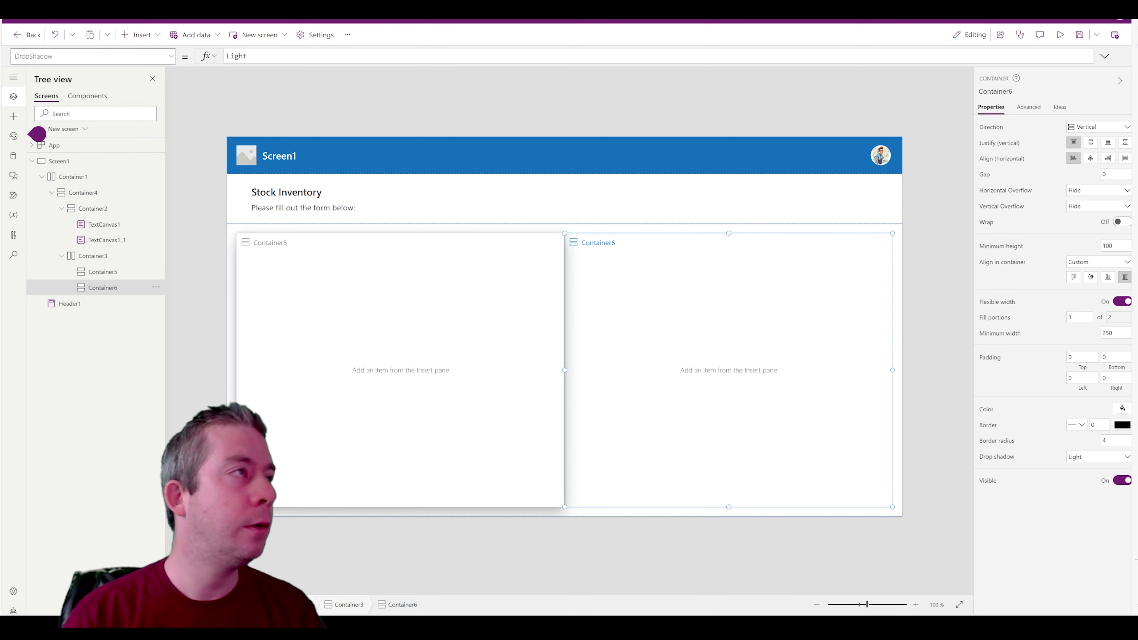
pyautogui.click(287, 56)
pyautogui.doubleClick(282, 56)
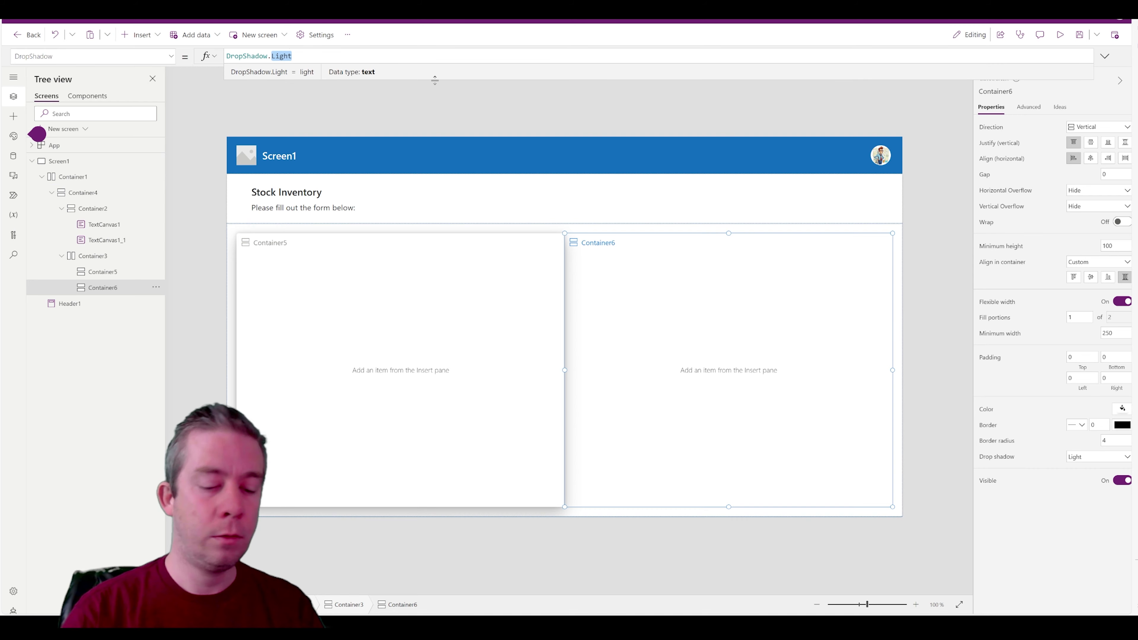
pyautogui.write('Bold')
pyautogui.click(481, 417)
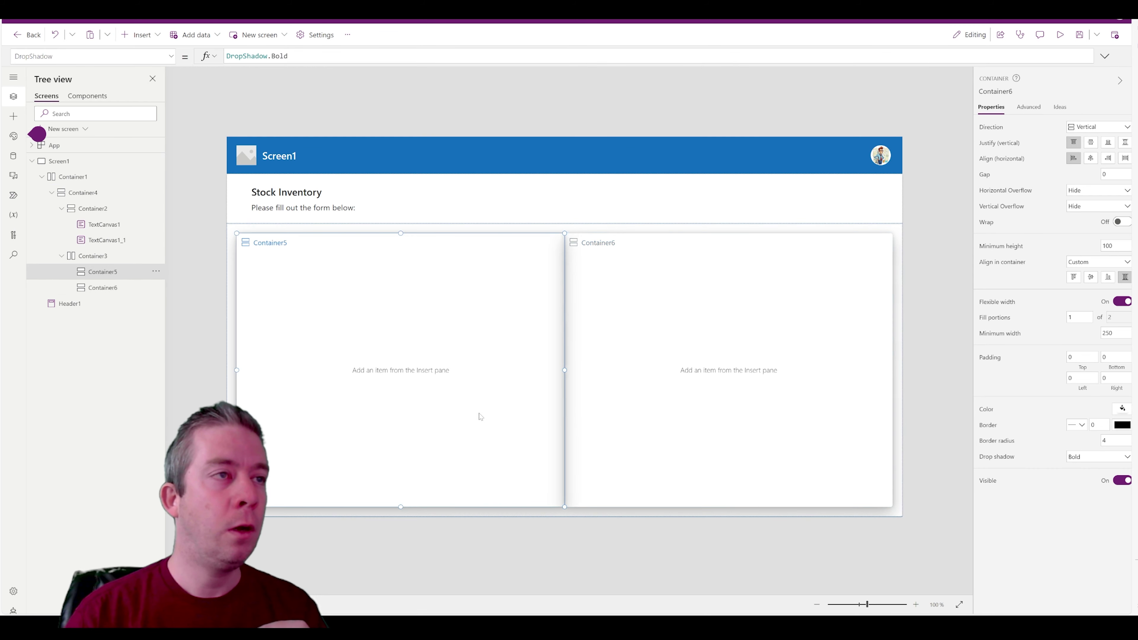
pyautogui.click(623, 373)
pyautogui.click(549, 369)
pyautogui.click(621, 369)
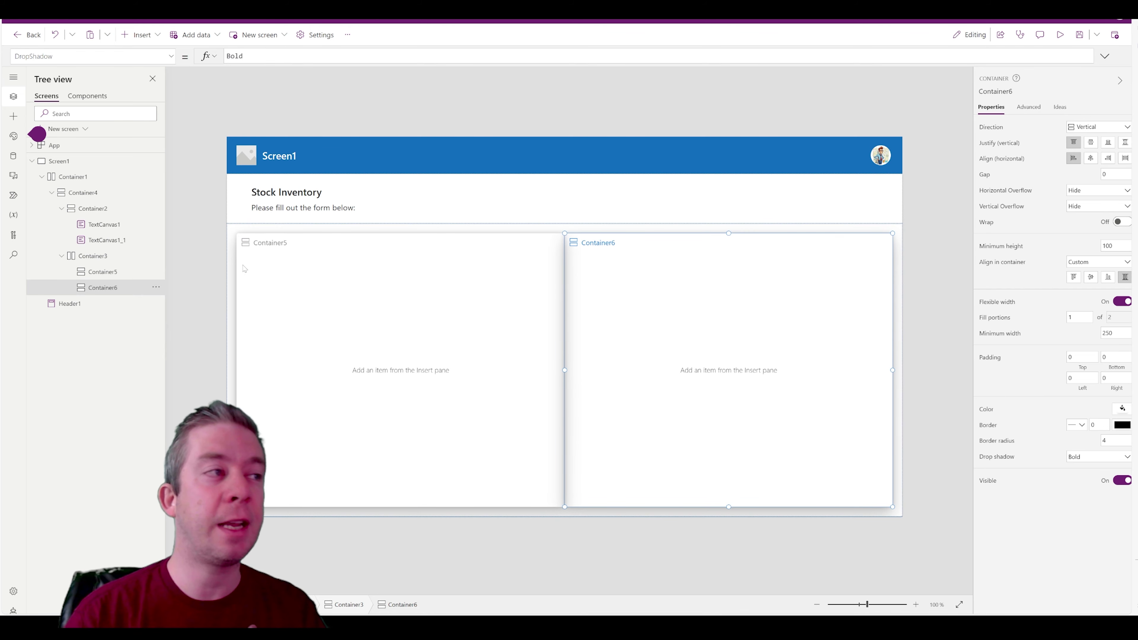
pyautogui.click(340, 310)
pyautogui.click(652, 358)
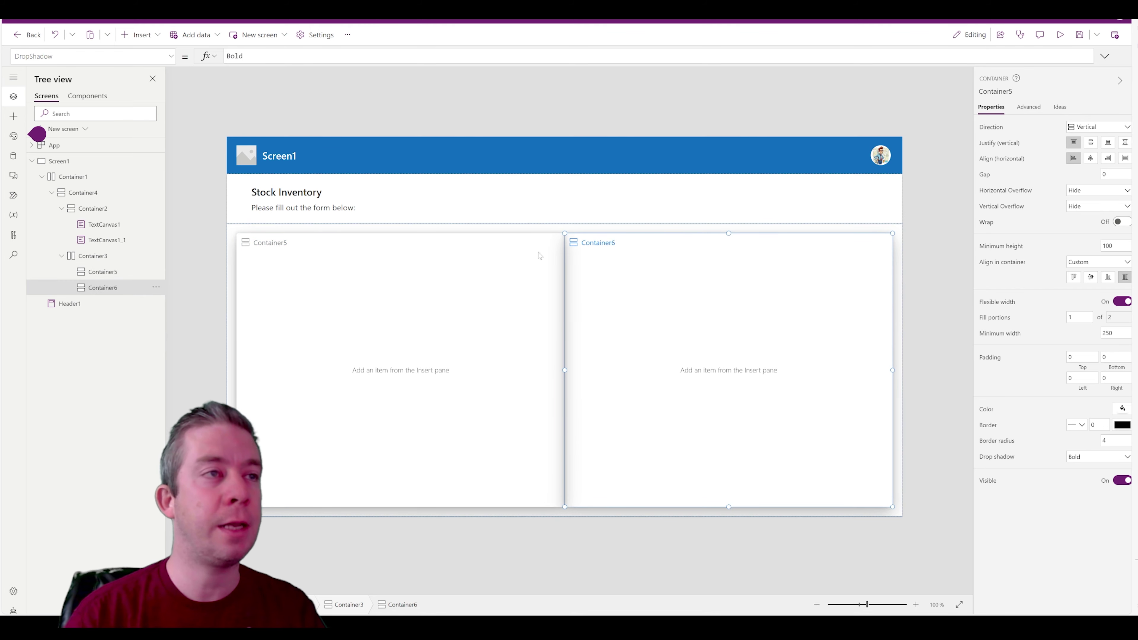
# Set the LayoutGap property of Container3 to 25
pyautogui.click(552, 224)
pyautogui.click(569, 230)
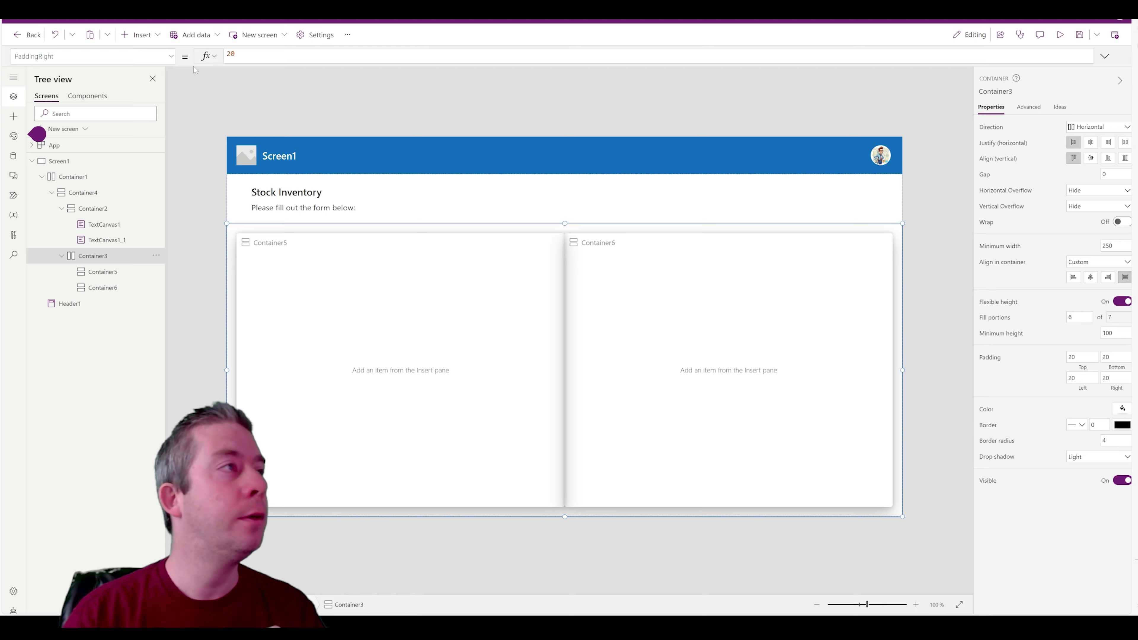
pyautogui.click(171, 56)
pyautogui.scroll(4, 80, 160)
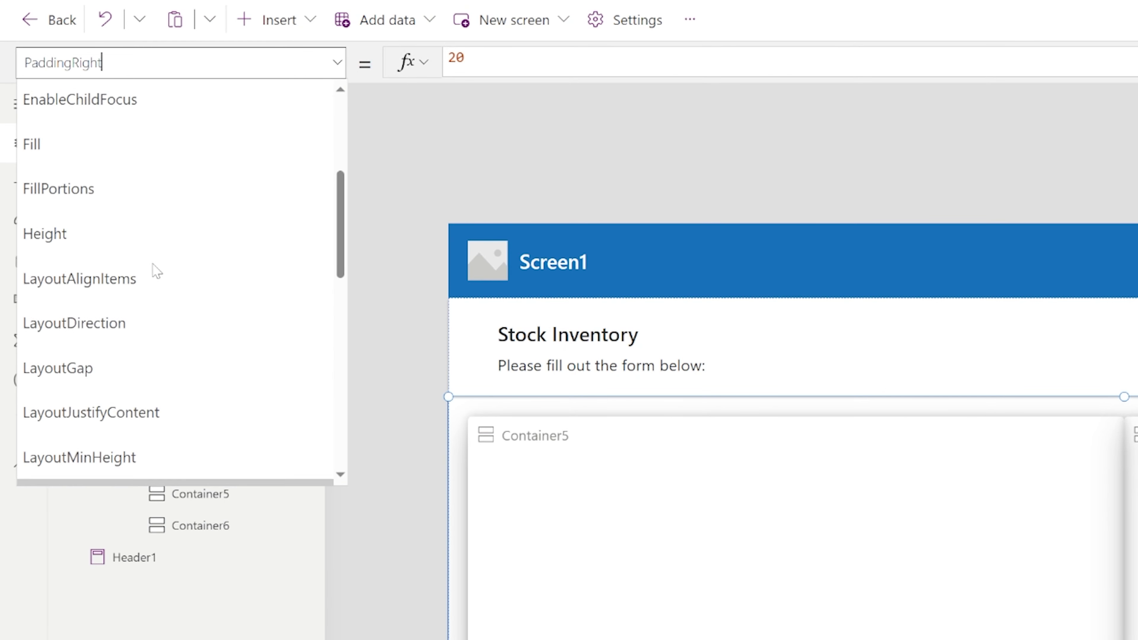
pyautogui.scroll(4, 193, 323)
pyautogui.scroll(-4, 143, 331)
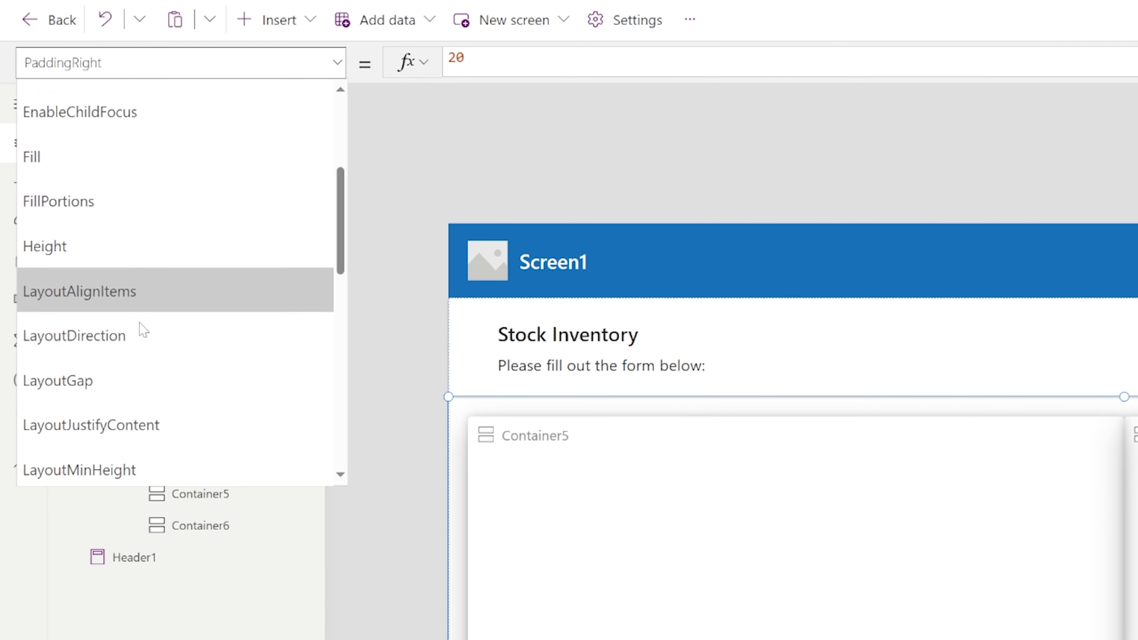
pyautogui.click(84, 377)
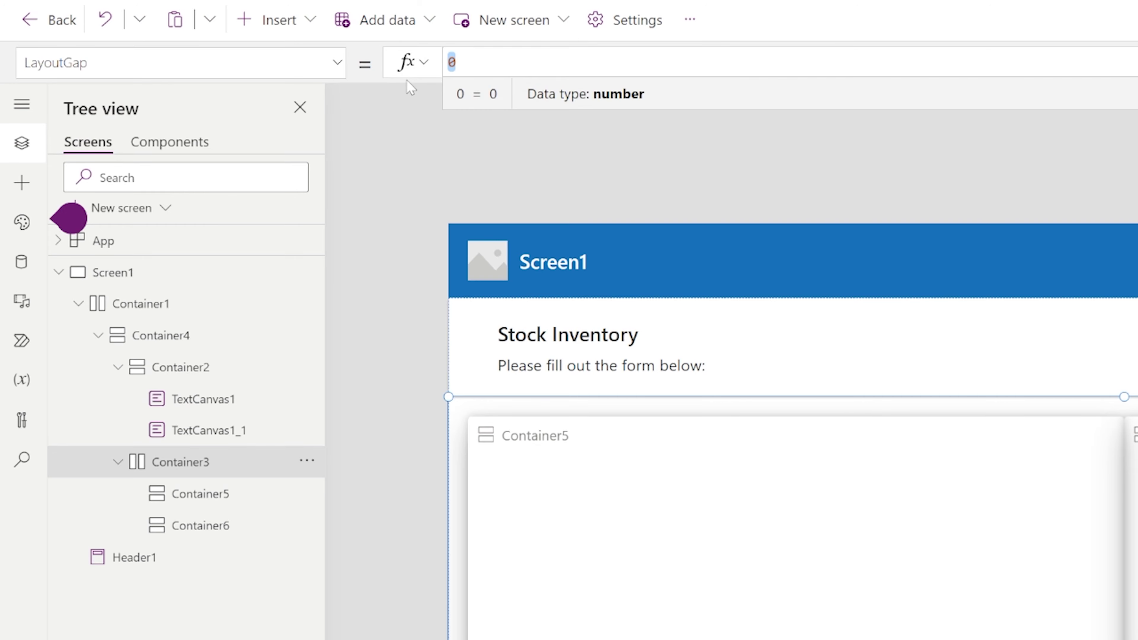
pyautogui.write('205')
pyautogui.press('BackSpace')
pyautogui.press('BackSpace')
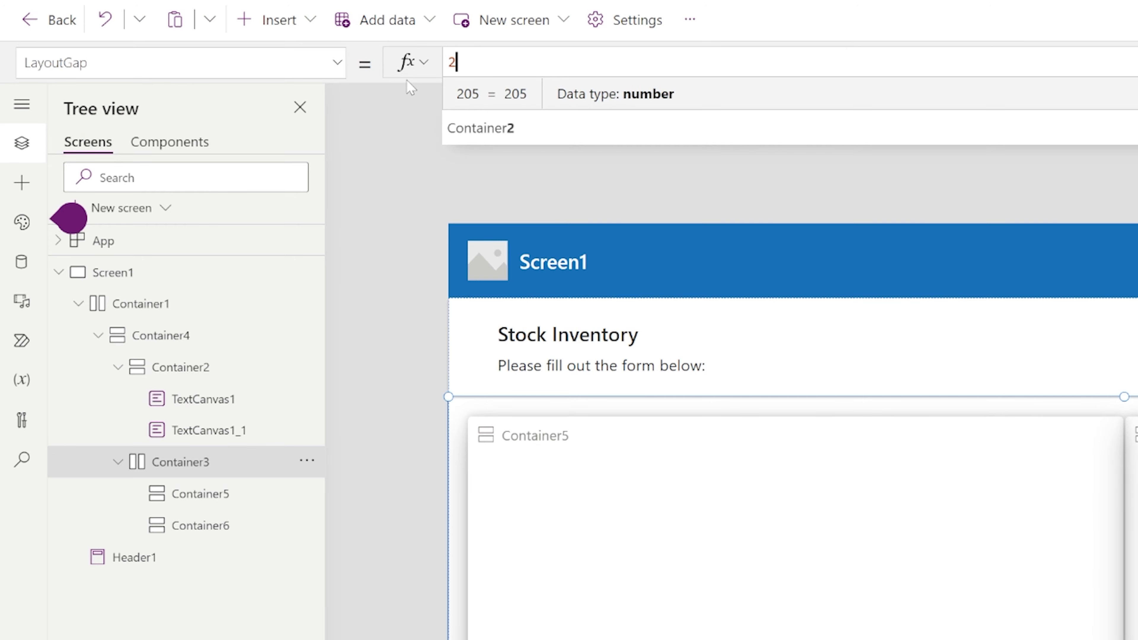
pyautogui.write('5')
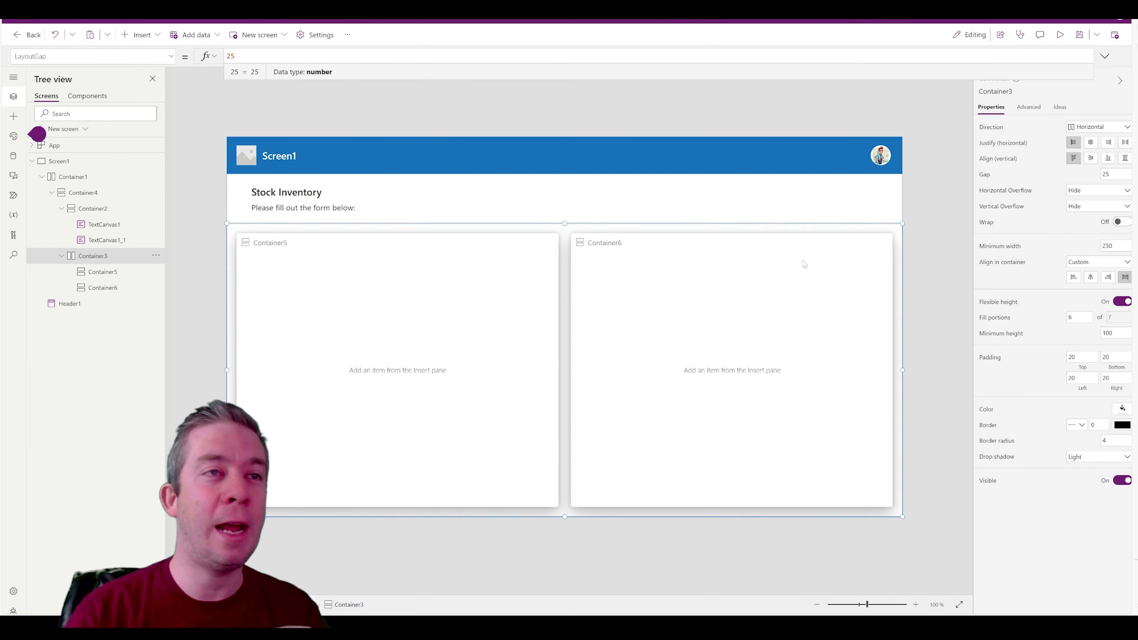
pyautogui.click(927, 247)
# Preview the app to check the spacing between the two content containers and the dividing line under the title area
pyautogui.click(1059, 34)
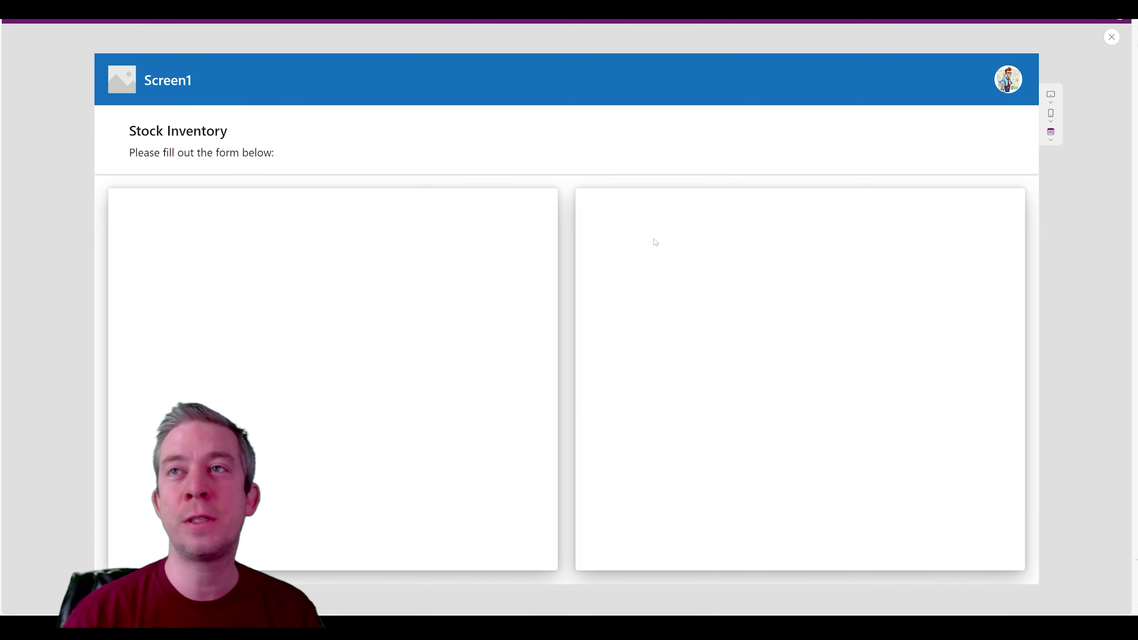
pyautogui.click(1112, 37)
pyautogui.click(399, 224)
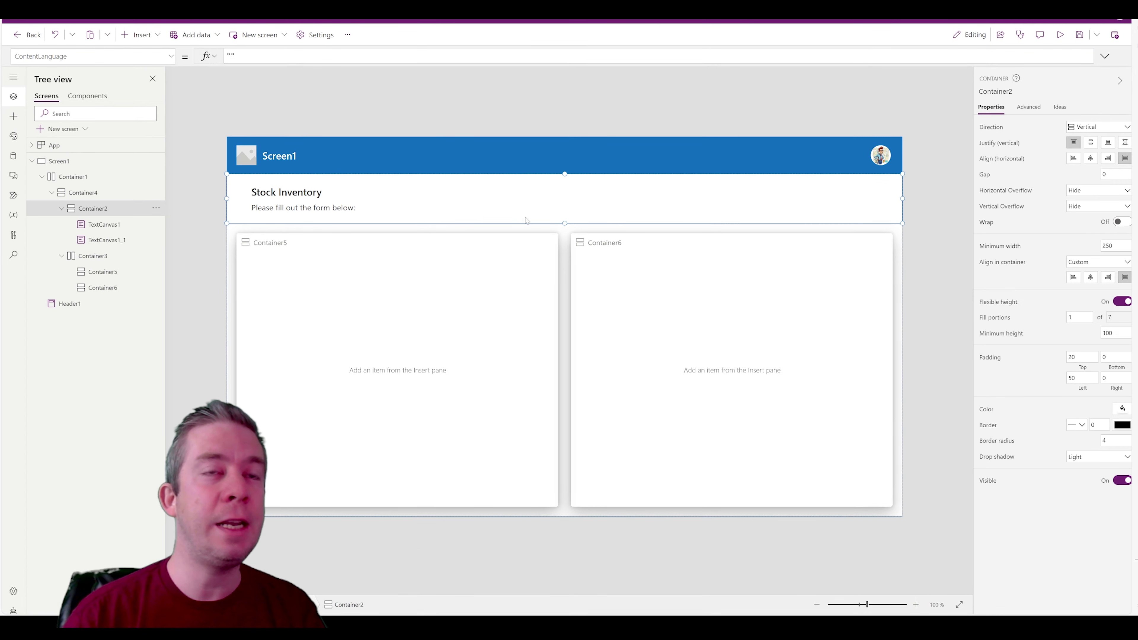
pyautogui.click(557, 225)
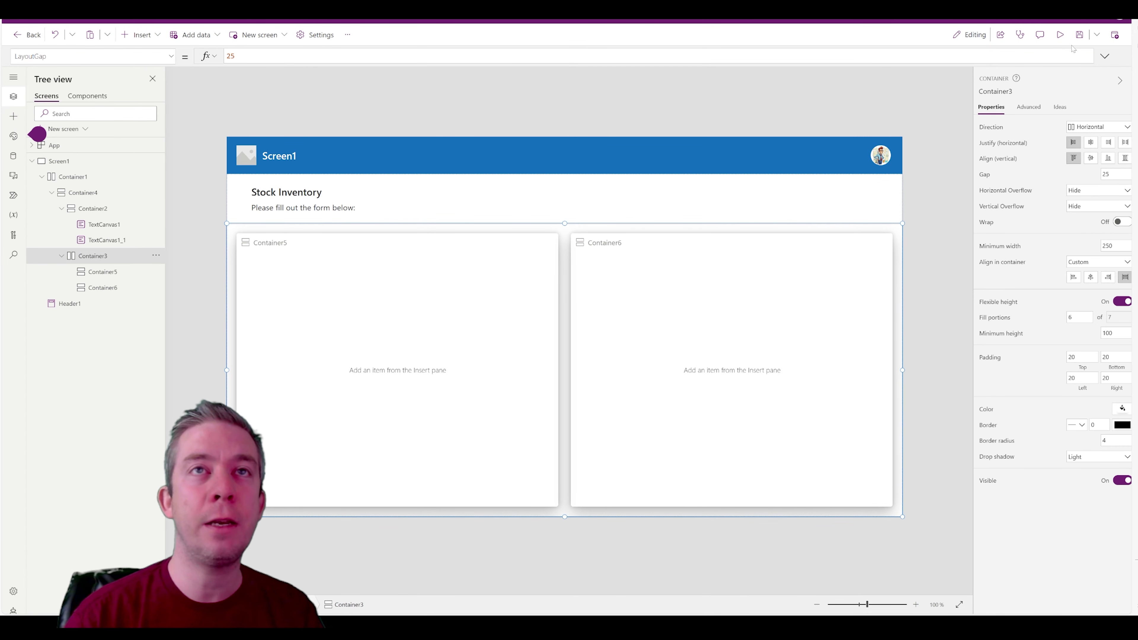
pyautogui.click(1060, 35)
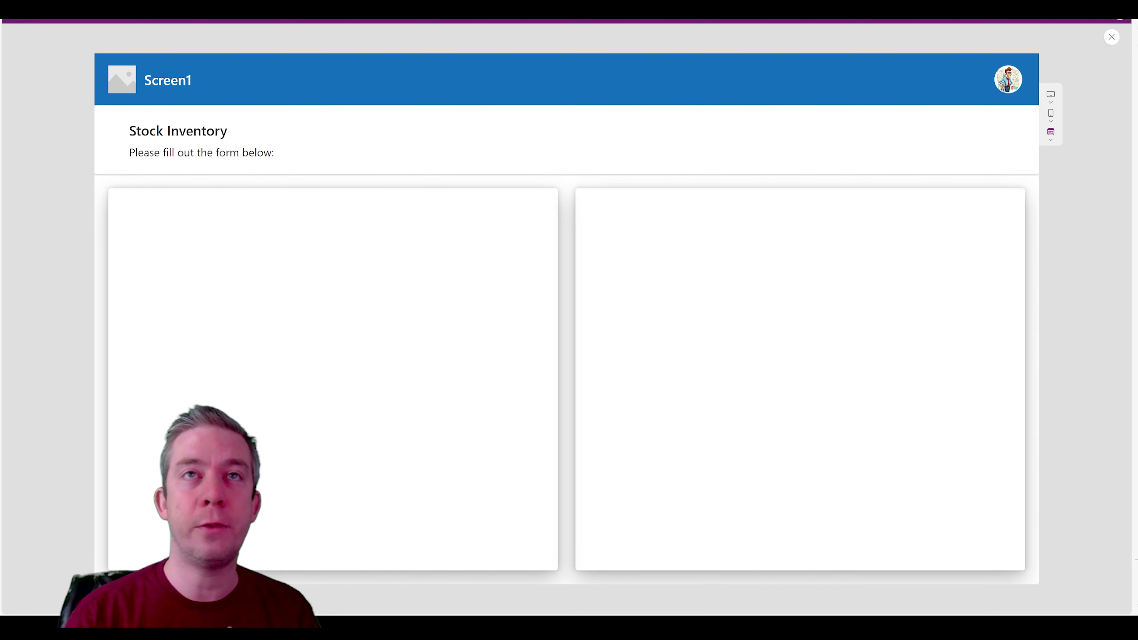
pyautogui.click(1111, 41)
# Set the DropShadow property of Container2 to DropShadow.None and check it in the app preview
pyautogui.click(597, 206)
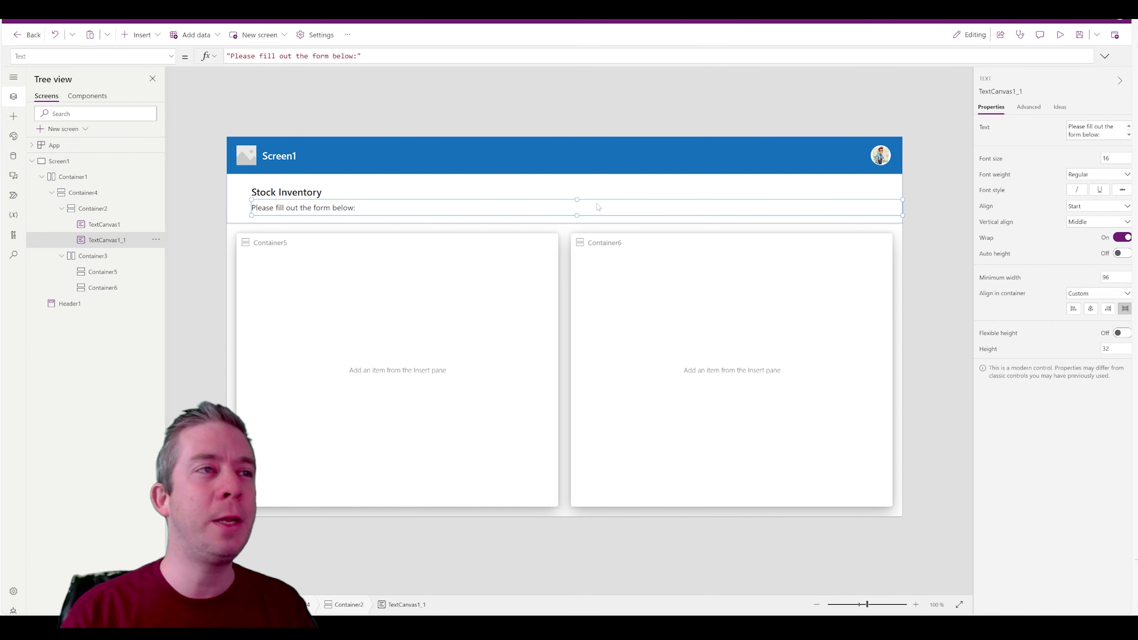
pyautogui.click(569, 219)
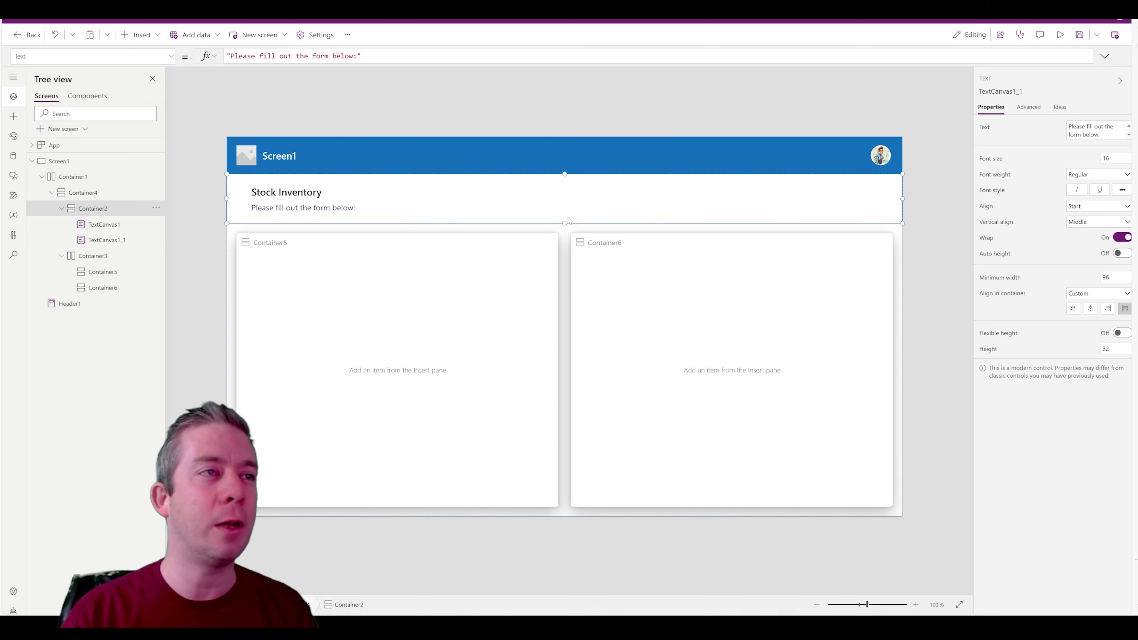
pyautogui.click(171, 57)
pyautogui.scroll(-4, 69, 183)
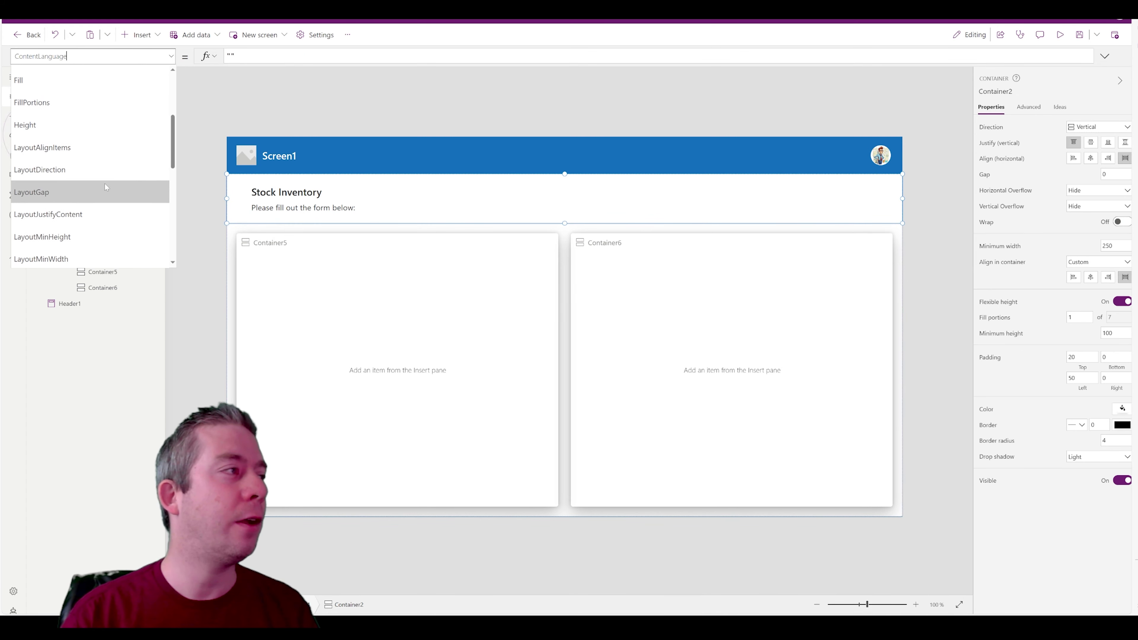
pyautogui.scroll(-6, 63, 192)
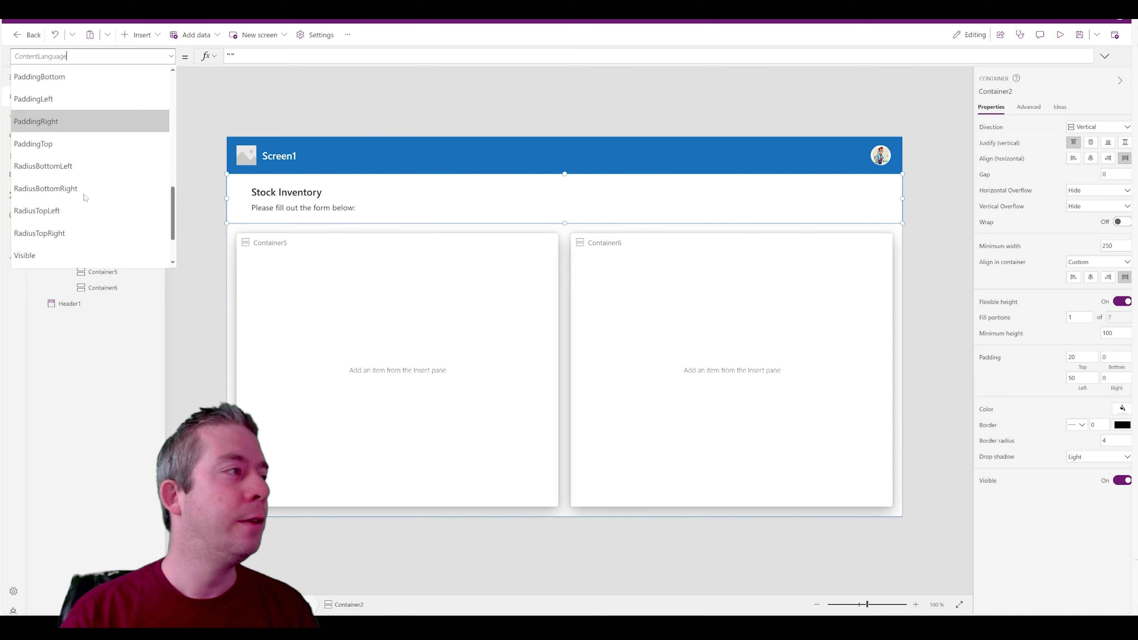
pyautogui.scroll(8, 90, 193)
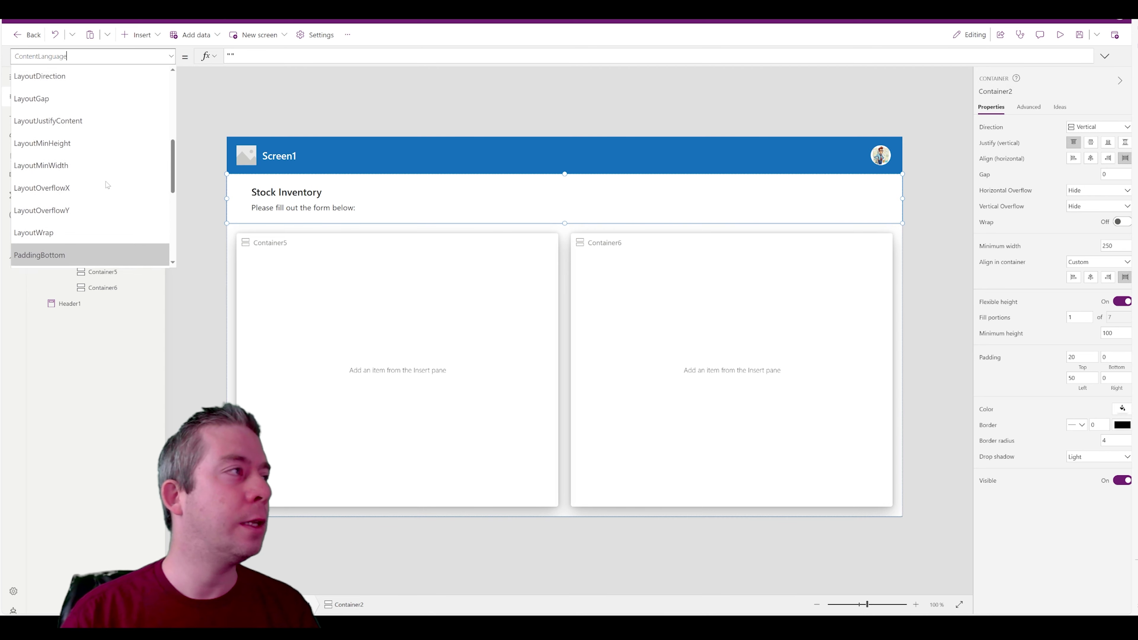
pyautogui.scroll(3, 90, 148)
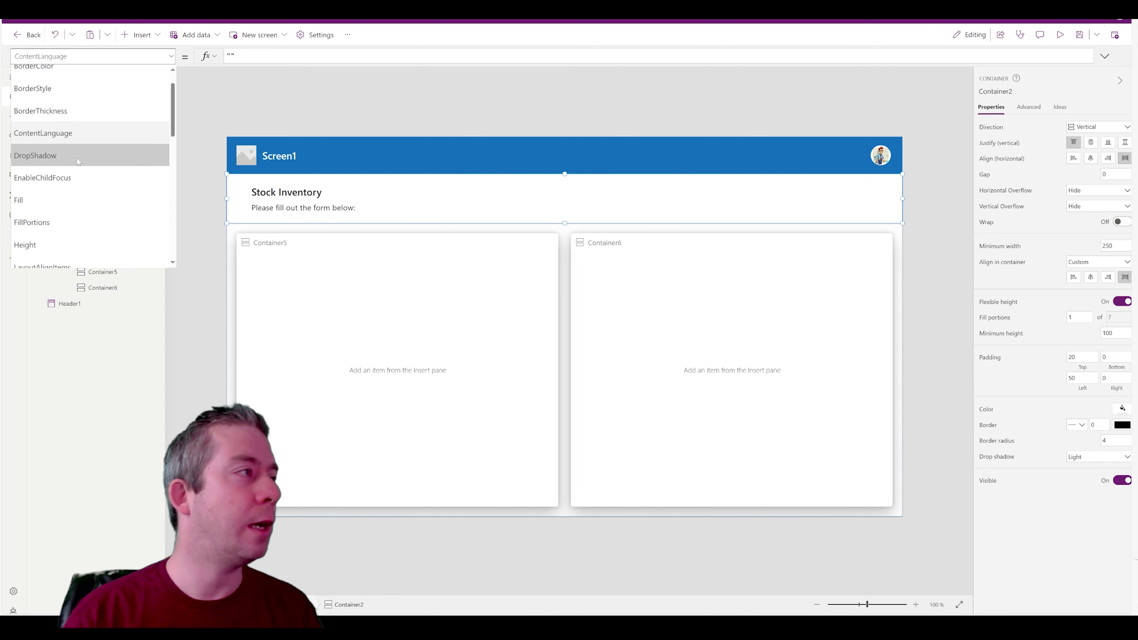
pyautogui.click(68, 152)
pyautogui.click(282, 56)
pyautogui.doubleClick(282, 55)
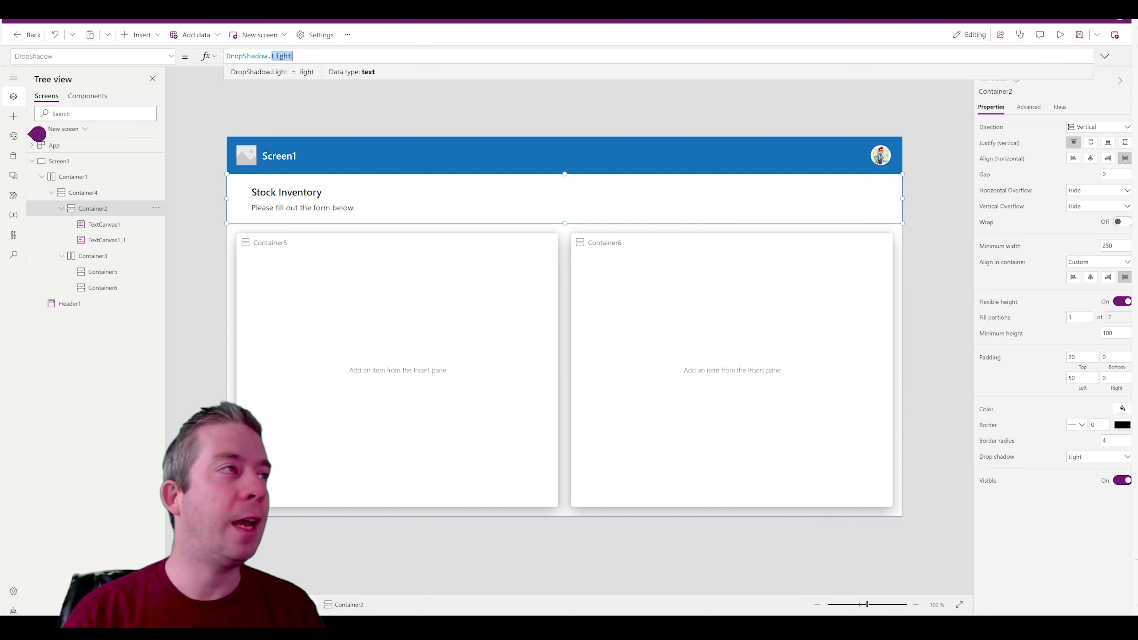
pyautogui.press('BackSpace')
pyautogui.write('.')
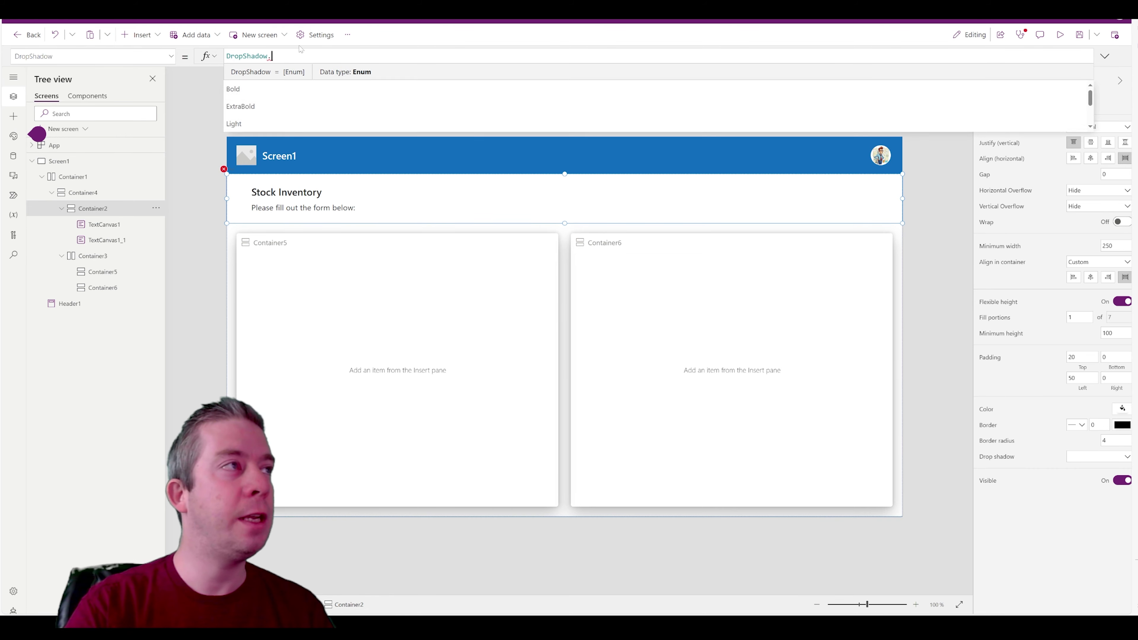
pyautogui.write('None')
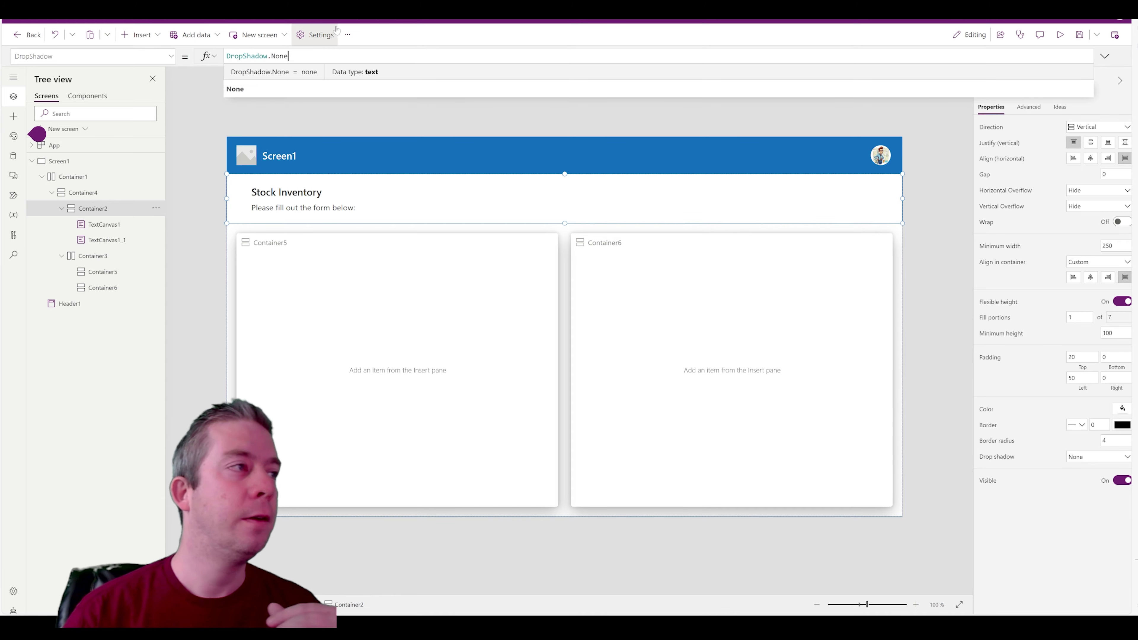
pyautogui.press('F5')
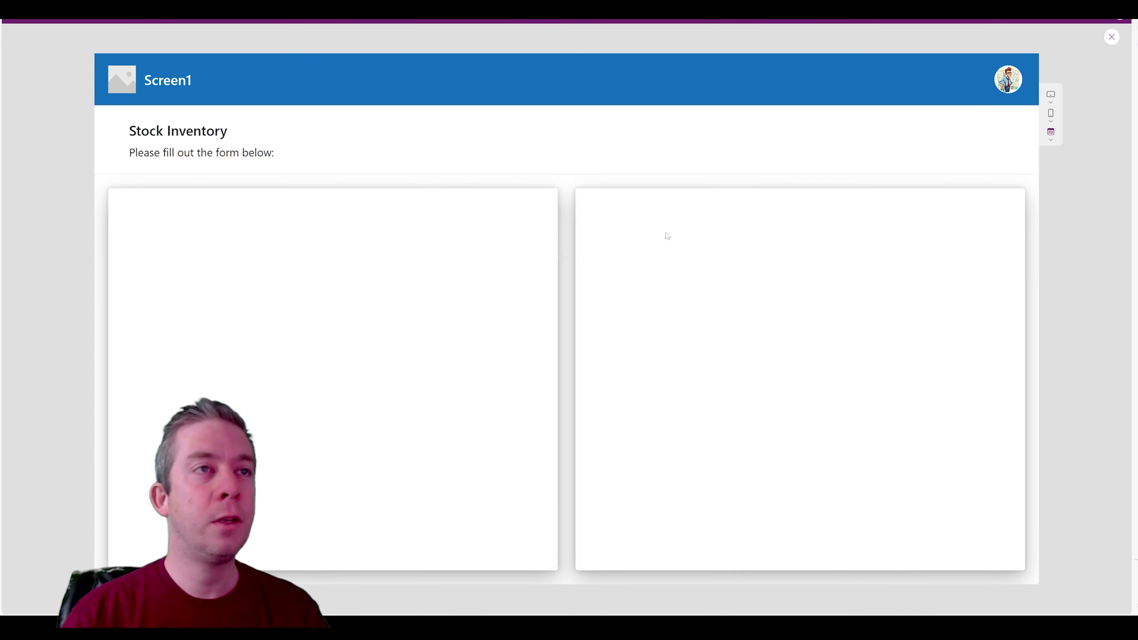
pyautogui.click(1112, 37)
# Set the DropShadow property of Container3 to DropShadow.None and preview the app
pyautogui.click(57, 254)
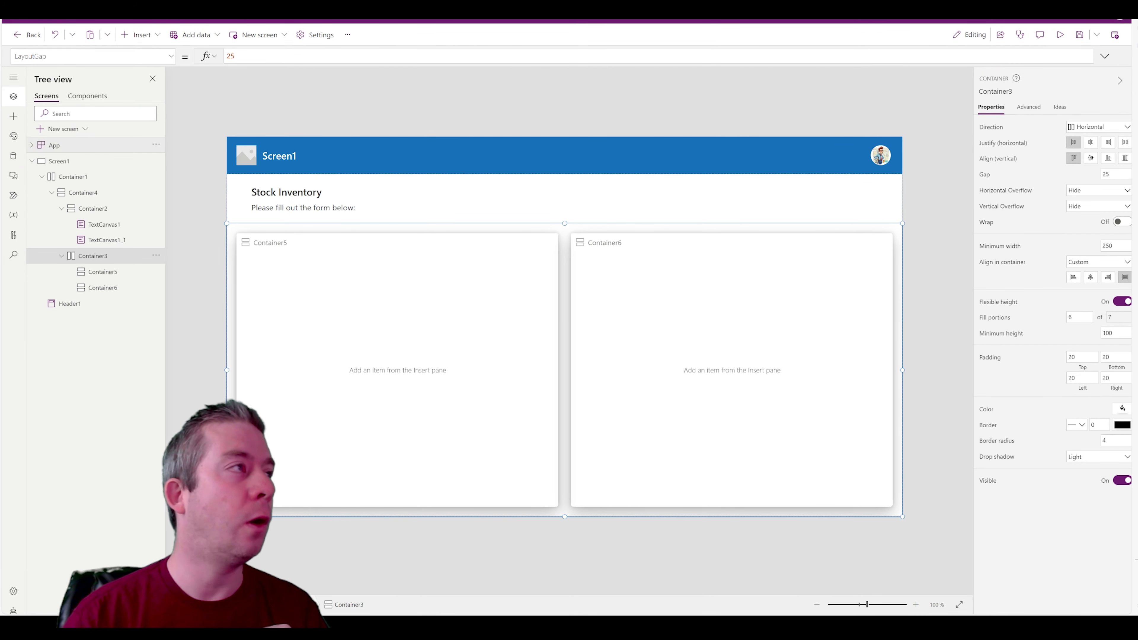
pyautogui.click(172, 56)
pyautogui.scroll(-1, 83, 151)
pyautogui.scroll(3, 83, 169)
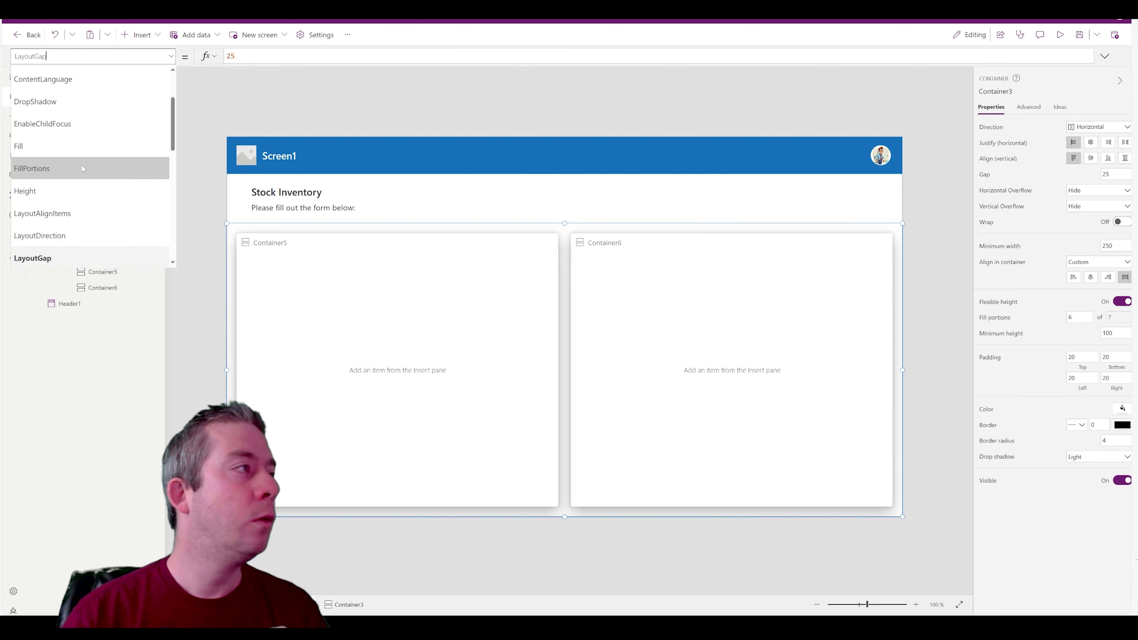
pyautogui.scroll(2, 76, 180)
pyautogui.click(73, 188)
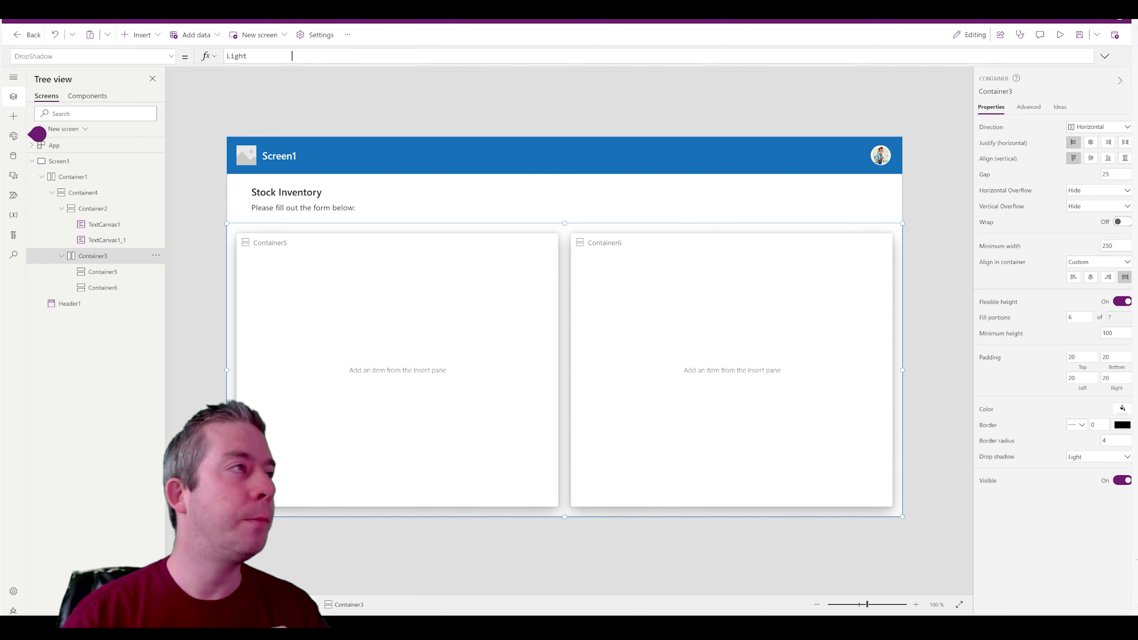
pyautogui.hotkey('ctrl', 'shift', 'Left')
pyautogui.write('None')
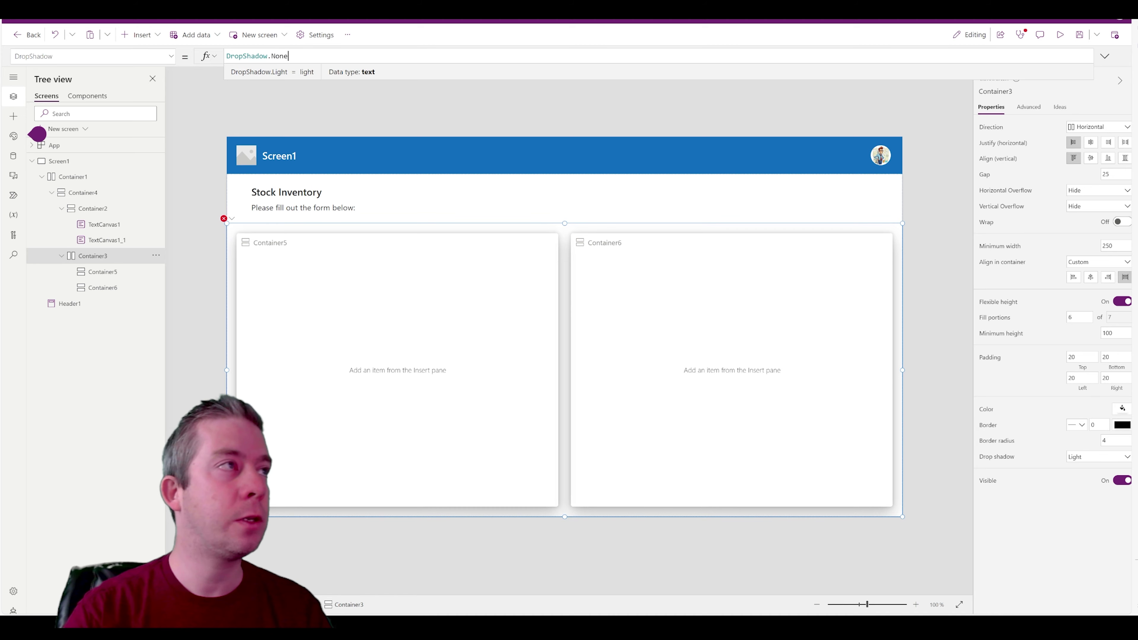
pyautogui.click(1060, 35)
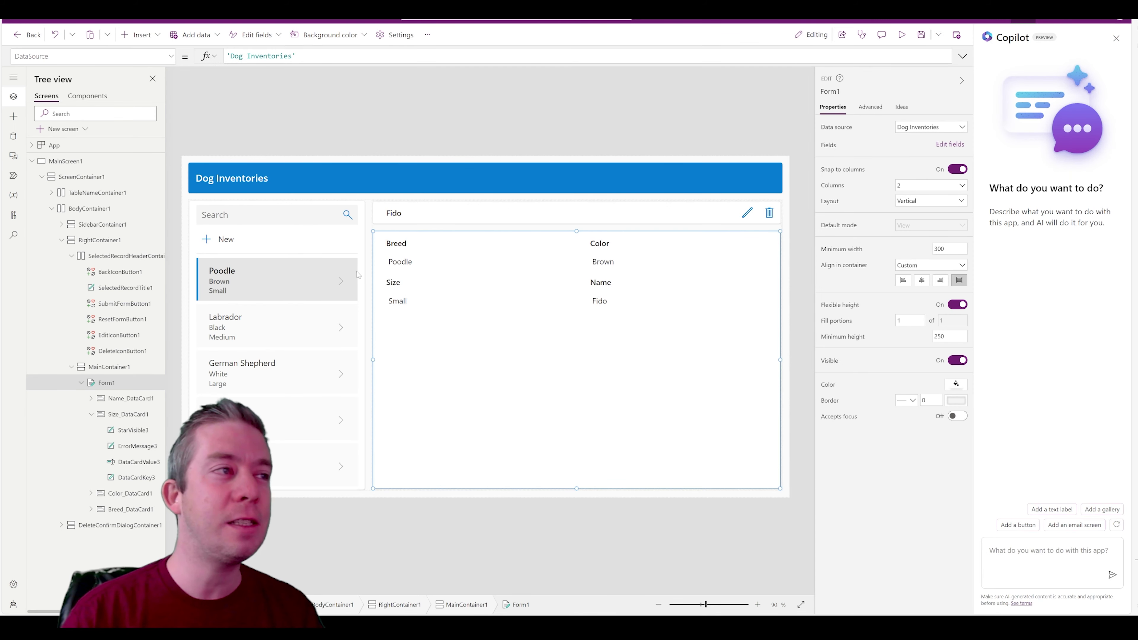
# Switch to the Dog Inventories template app and examine the layout container around its form
pyautogui.click(372, 276)
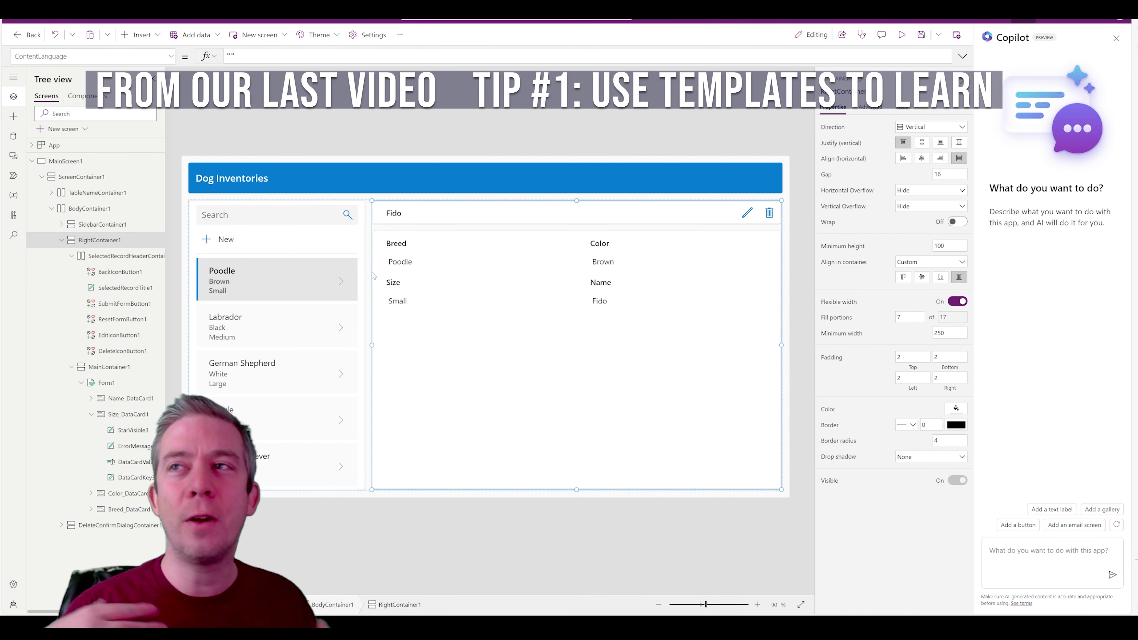
pyautogui.click(786, 313)
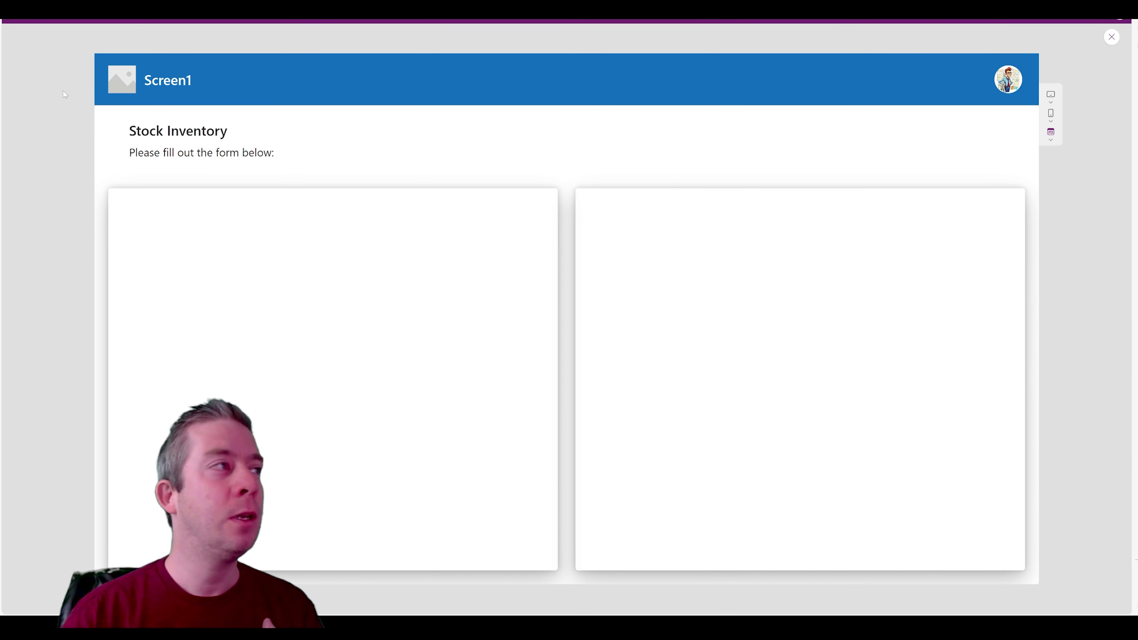
# Close the preview and rename Screen1 as Home
pyautogui.click(1112, 37)
pyautogui.click(293, 157)
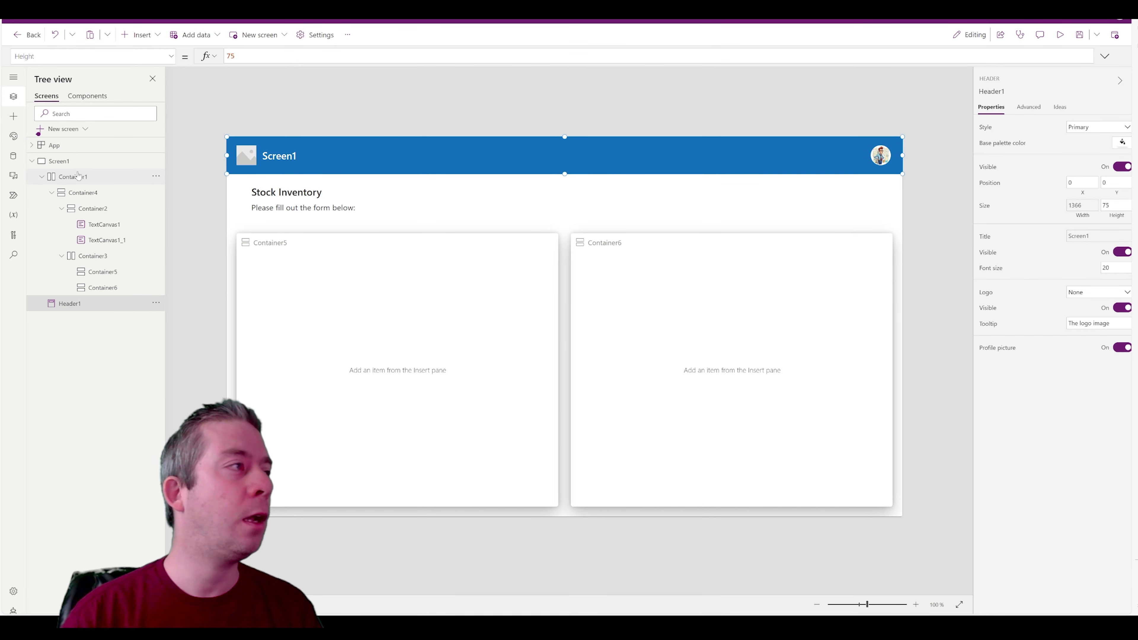
pyautogui.click(63, 161)
pyautogui.click(156, 160)
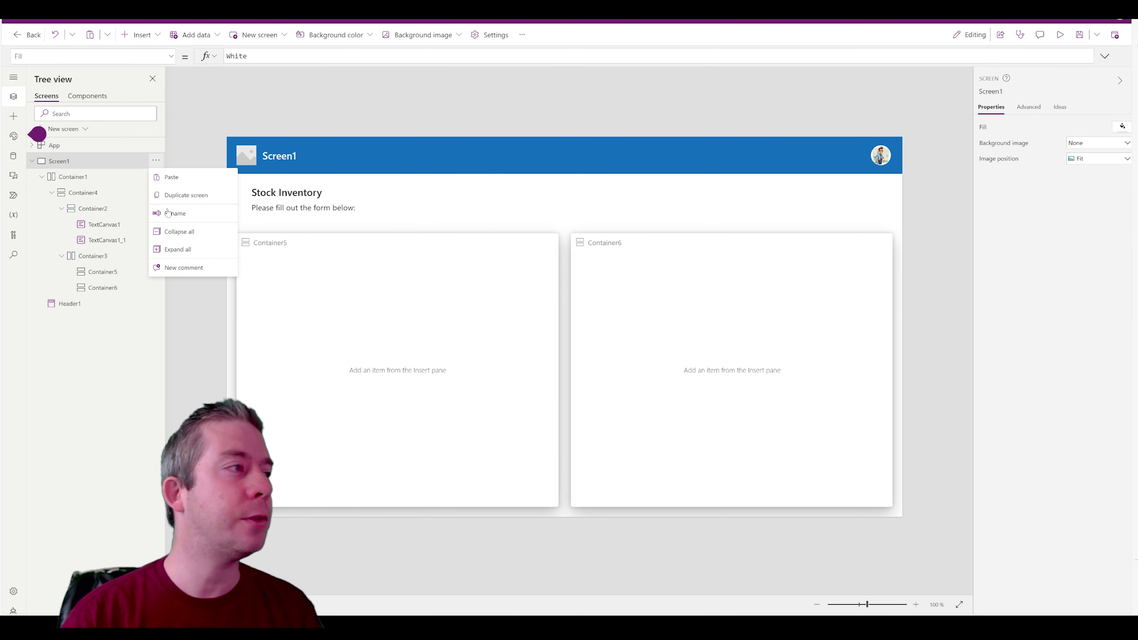
pyautogui.click(191, 213)
pyautogui.press('Escape')
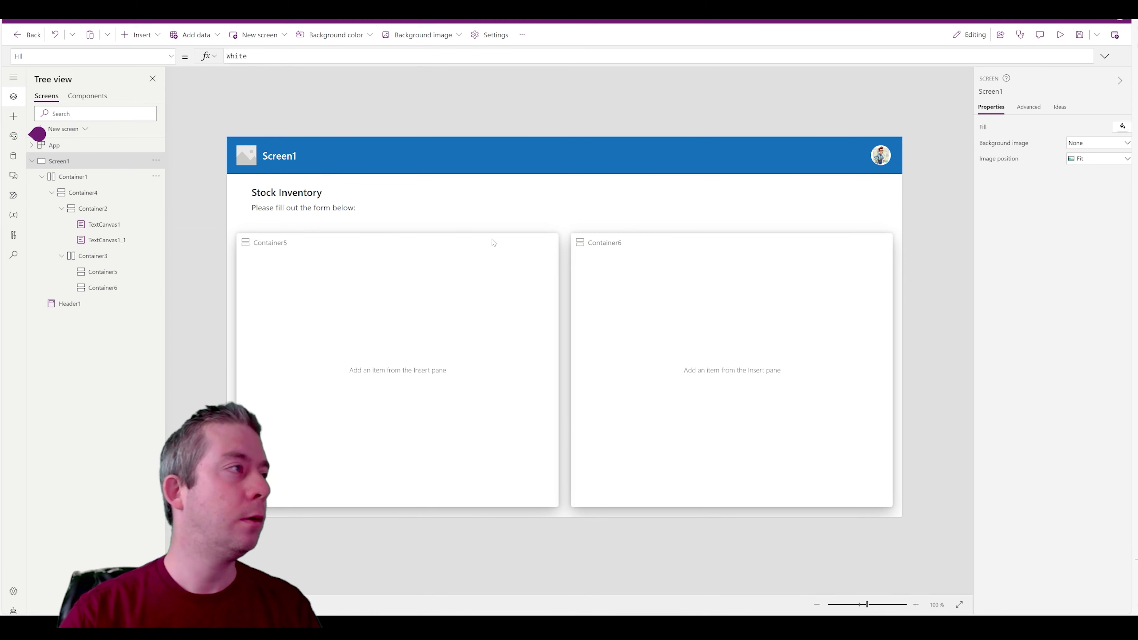
# Set the Title property of Header1 to "Home" and check it in the app preview
pyautogui.click(335, 141)
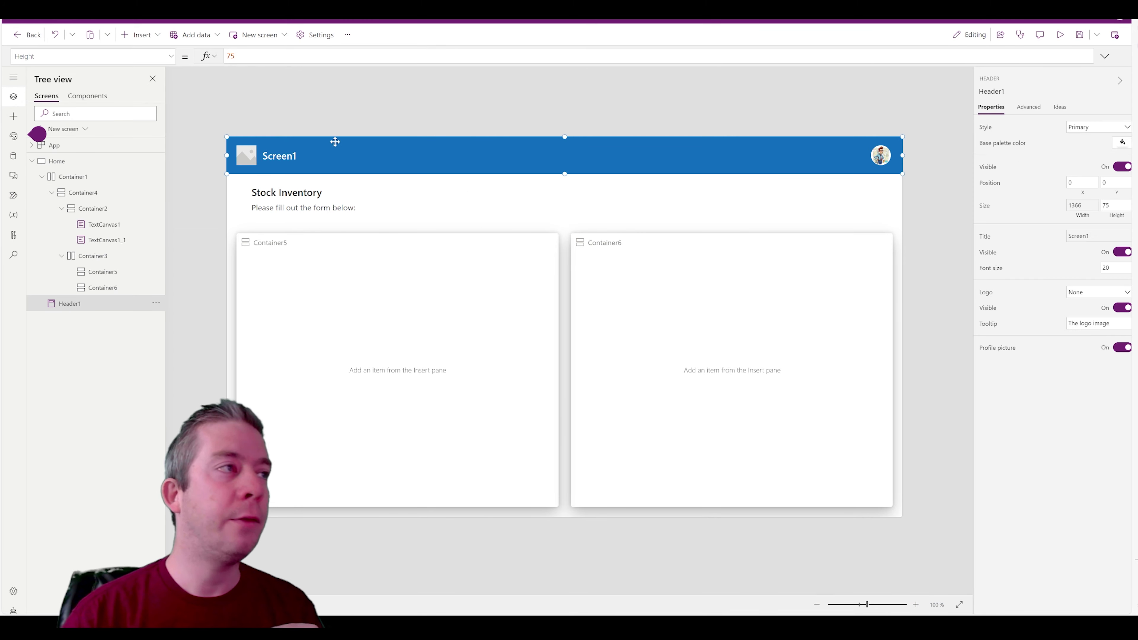
pyautogui.click(1098, 236)
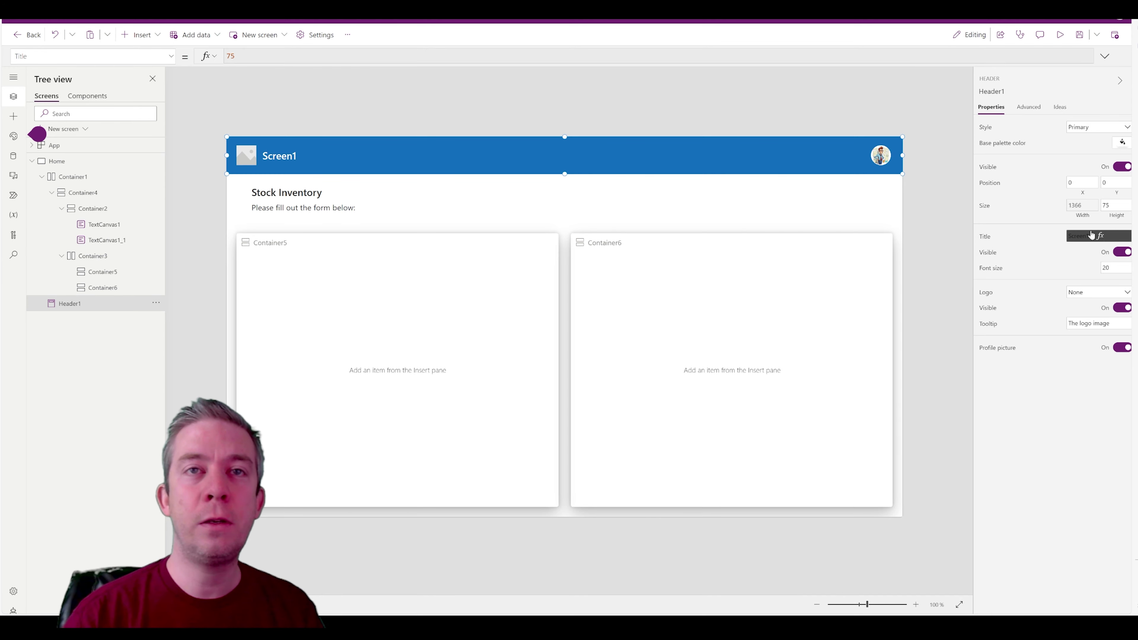
pyautogui.click(314, 55)
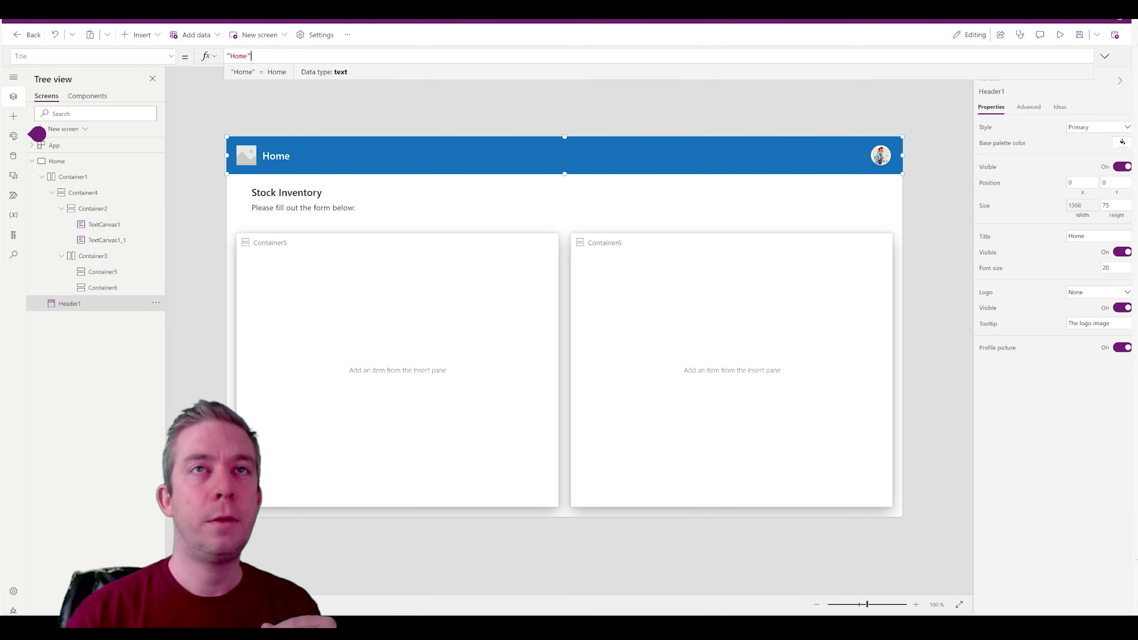
pyautogui.click(1060, 35)
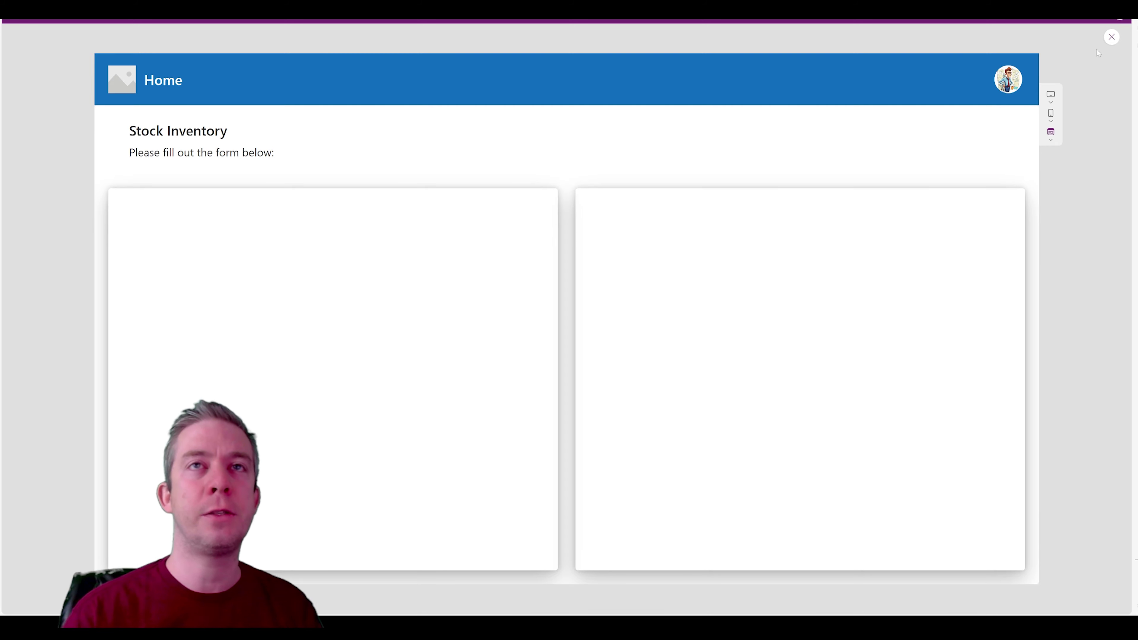
pyautogui.click(1111, 37)
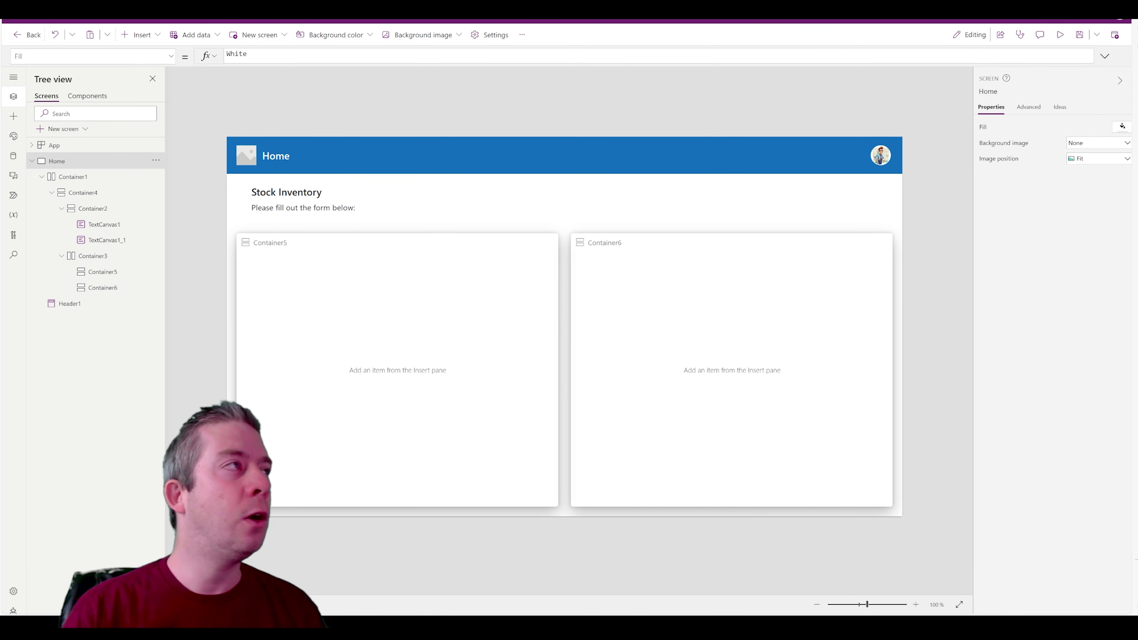
# Insert a modern Text input control into Container5
pyautogui.hotkey('ctrl', 'Tab')
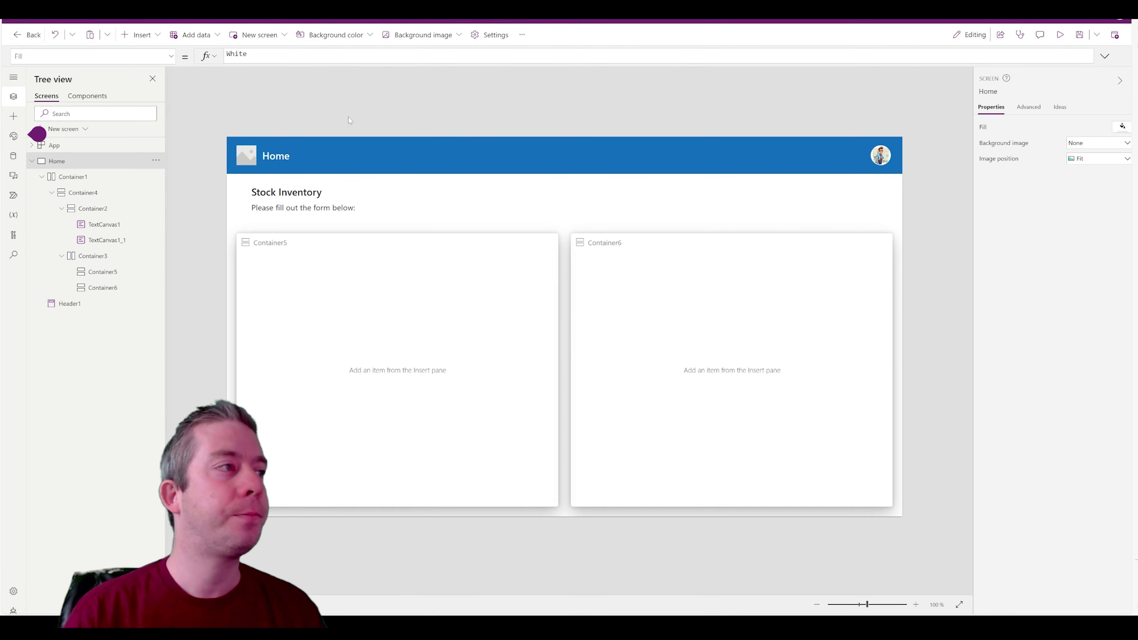
pyautogui.click(413, 295)
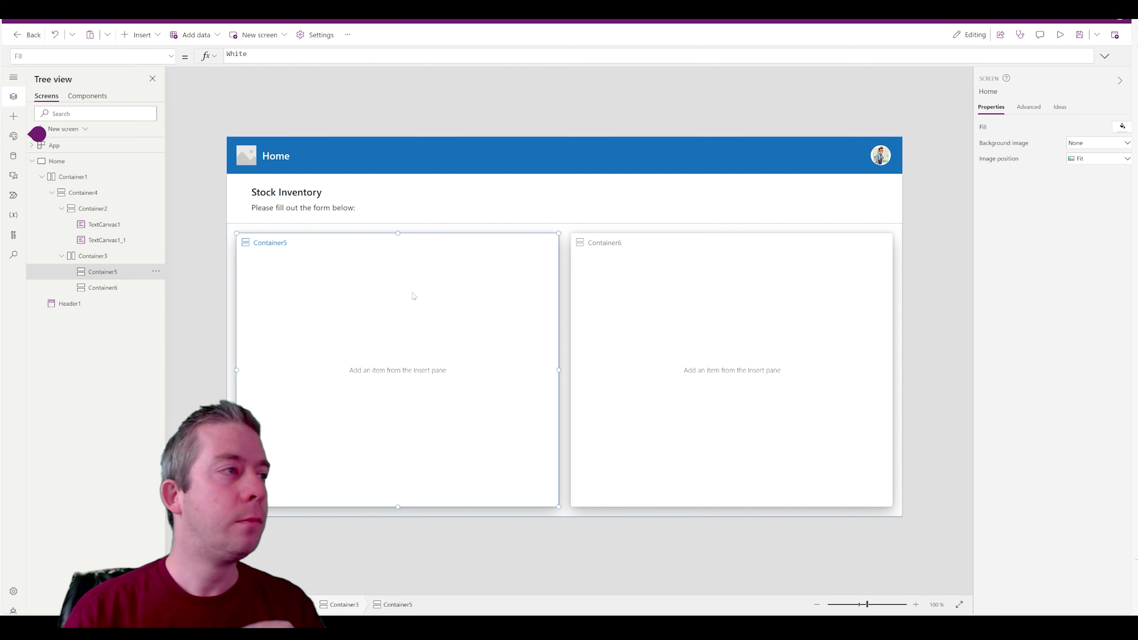
pyautogui.click(127, 40)
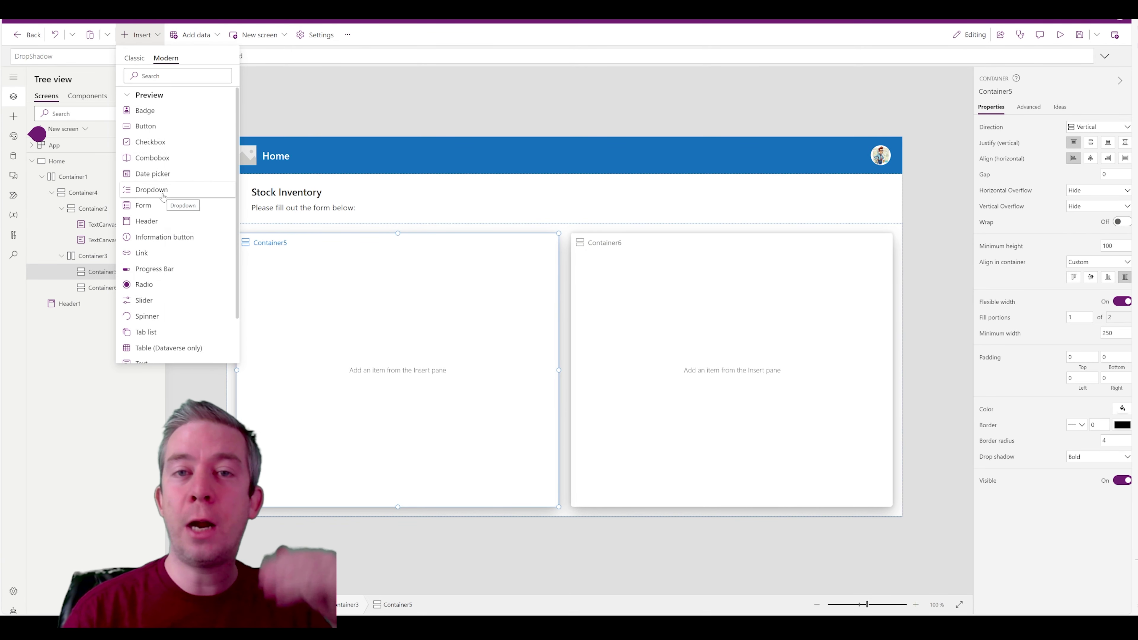
pyautogui.scroll(-1, 167, 257)
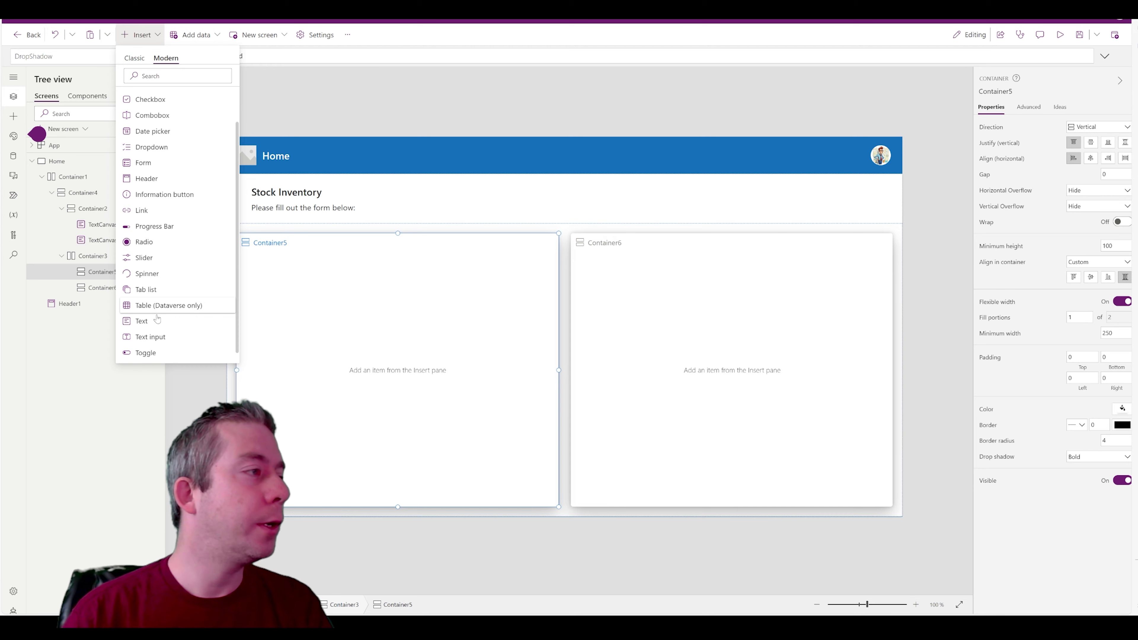
pyautogui.click(151, 337)
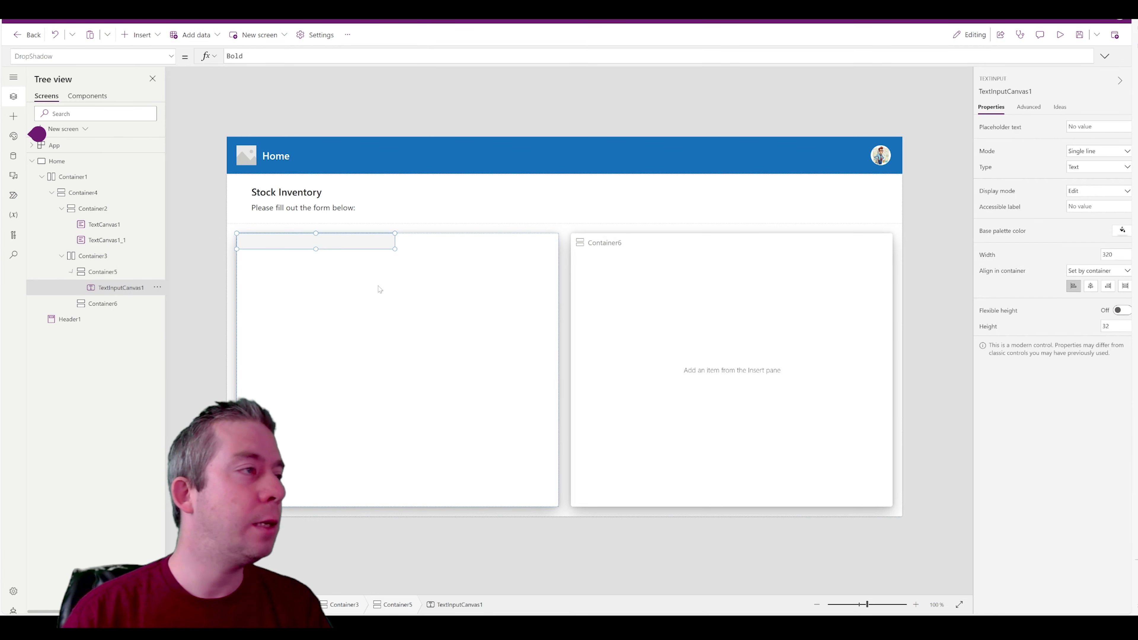
# Insert a modern Text control into Container5 and reorder it above the text input
pyautogui.click(150, 36)
pyautogui.scroll(-1, 192, 296)
pyautogui.click(193, 309)
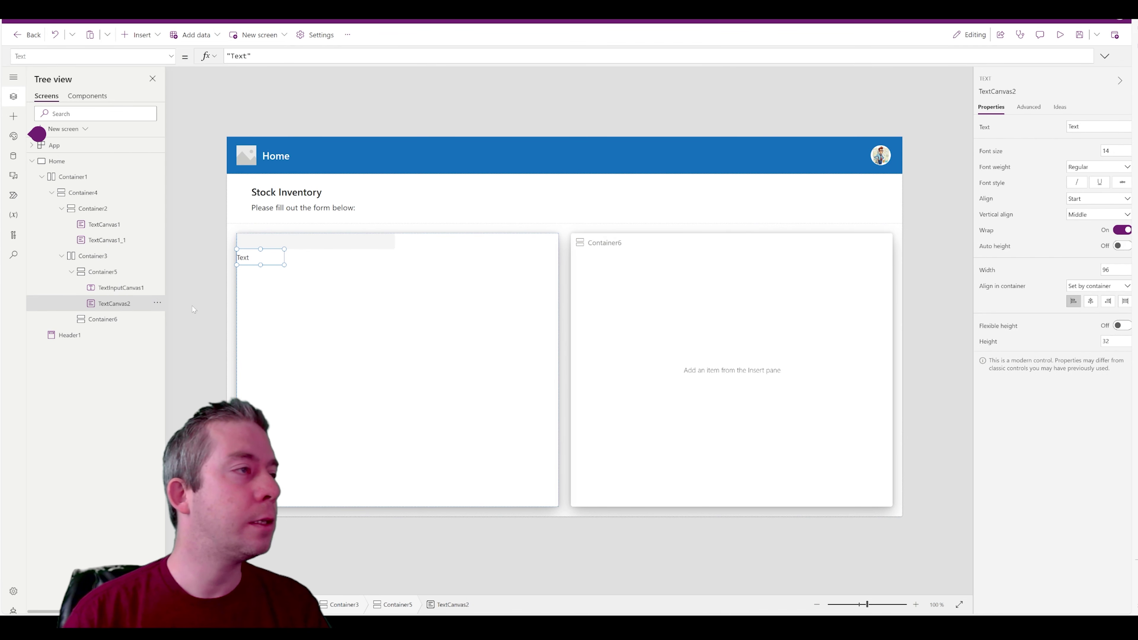
pyautogui.click(157, 303)
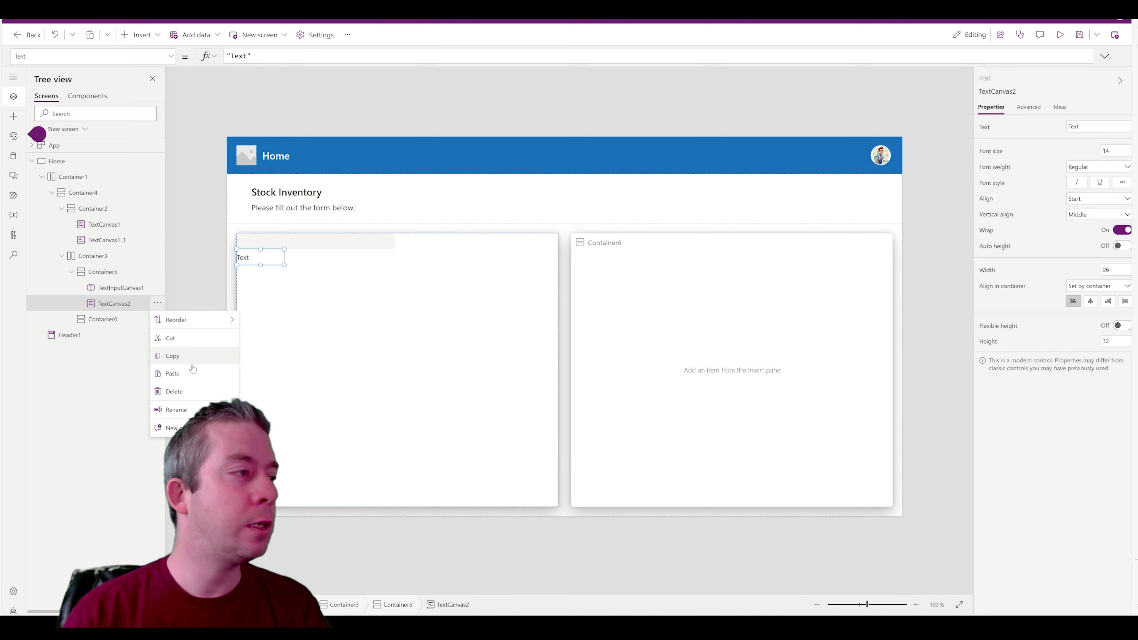
pyautogui.moveTo(190, 320)
pyautogui.click(273, 320)
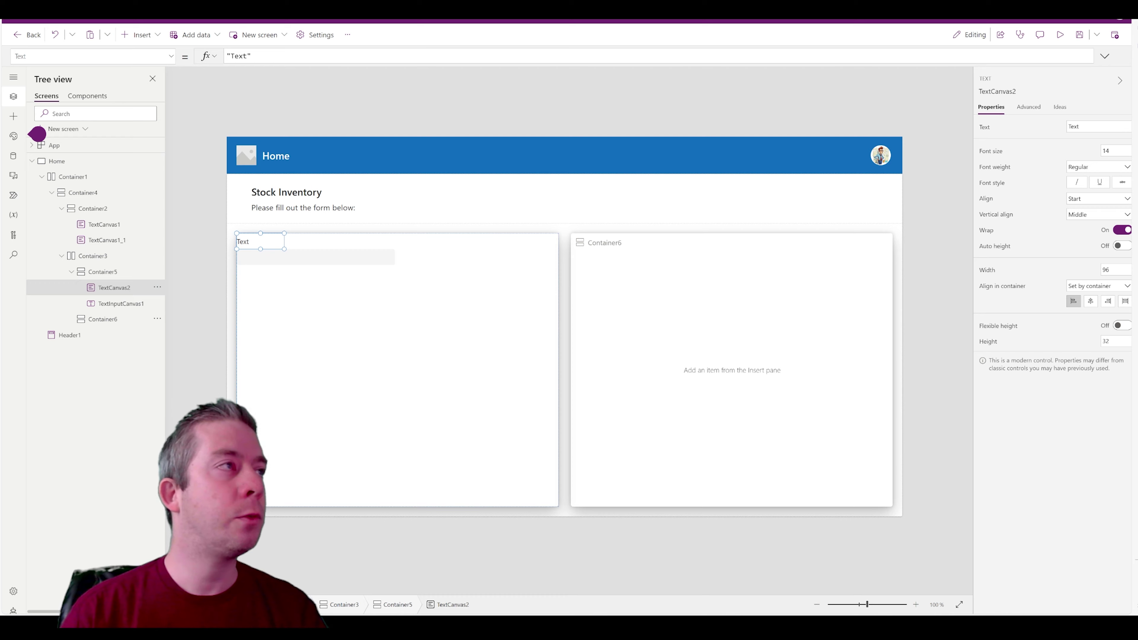
# Set the Text property of the new text control in Container5 to "Title"
pyautogui.doubleClick(239, 56)
pyautogui.write('Title')
pyautogui.click(936, 393)
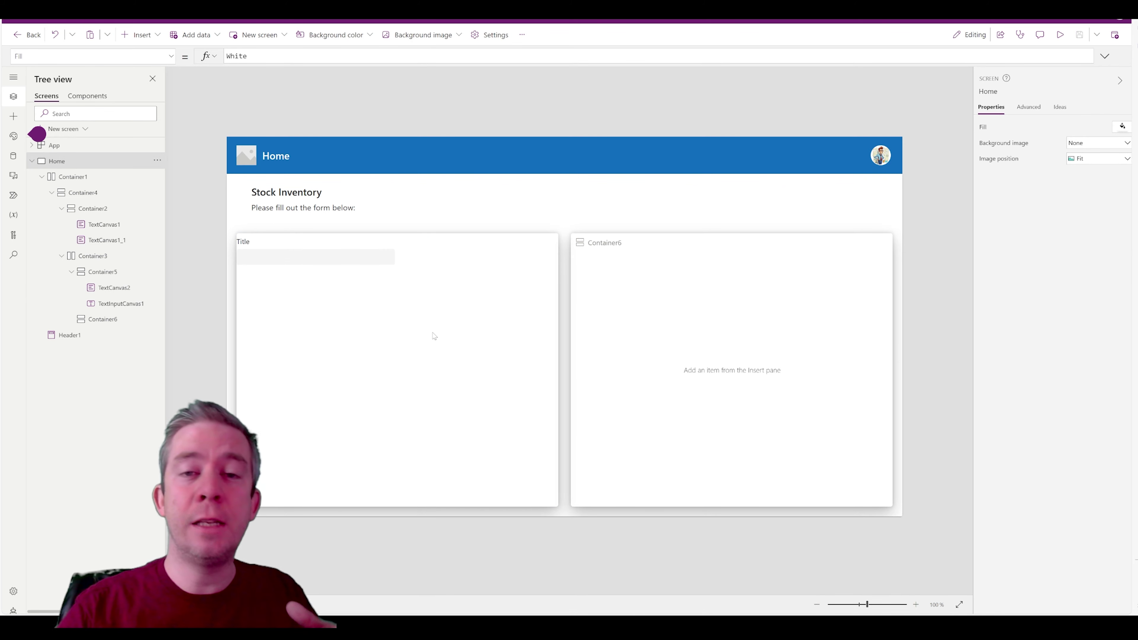
# Fill Container5 with the translucent custom gray 4A4A4A at about 9% alpha and check it in the app preview
pyautogui.click(546, 379)
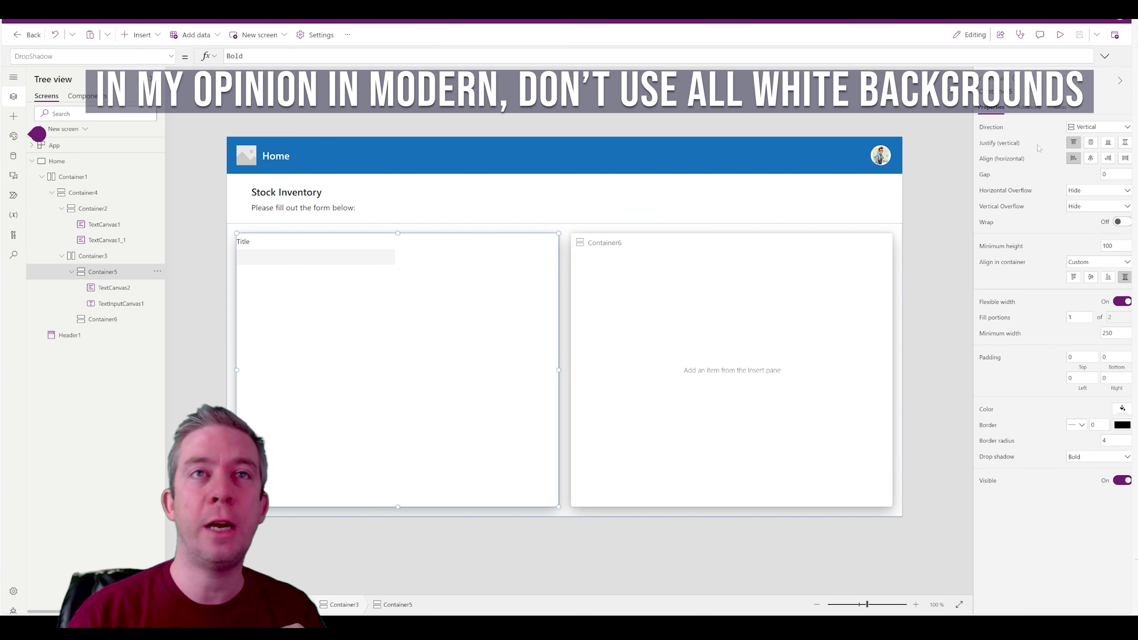
pyautogui.click(1123, 408)
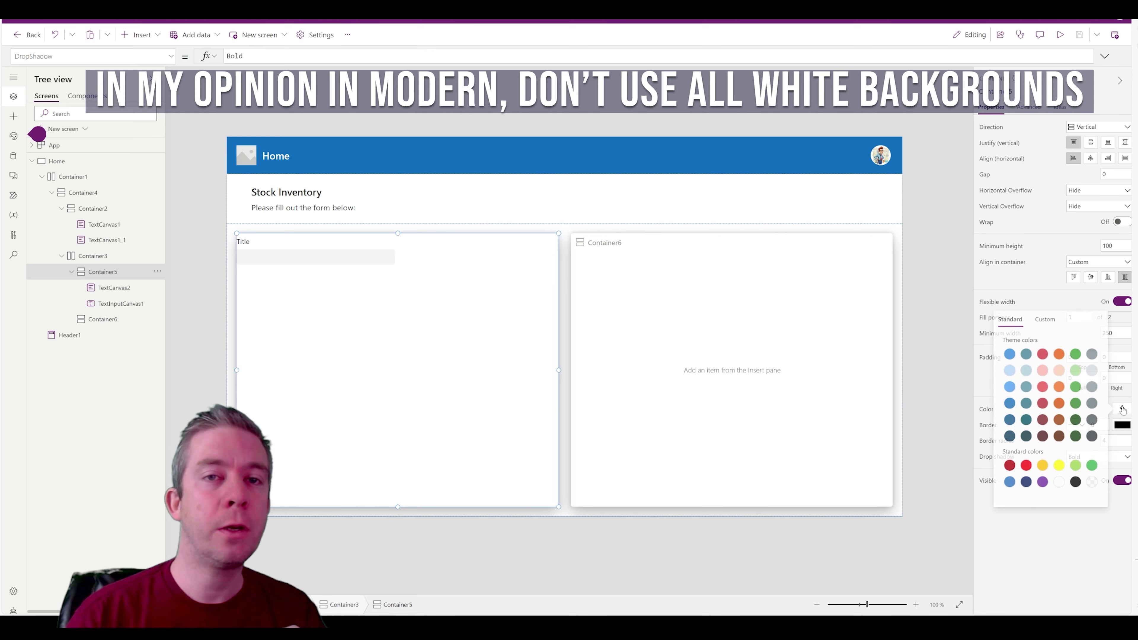
pyautogui.click(1041, 319)
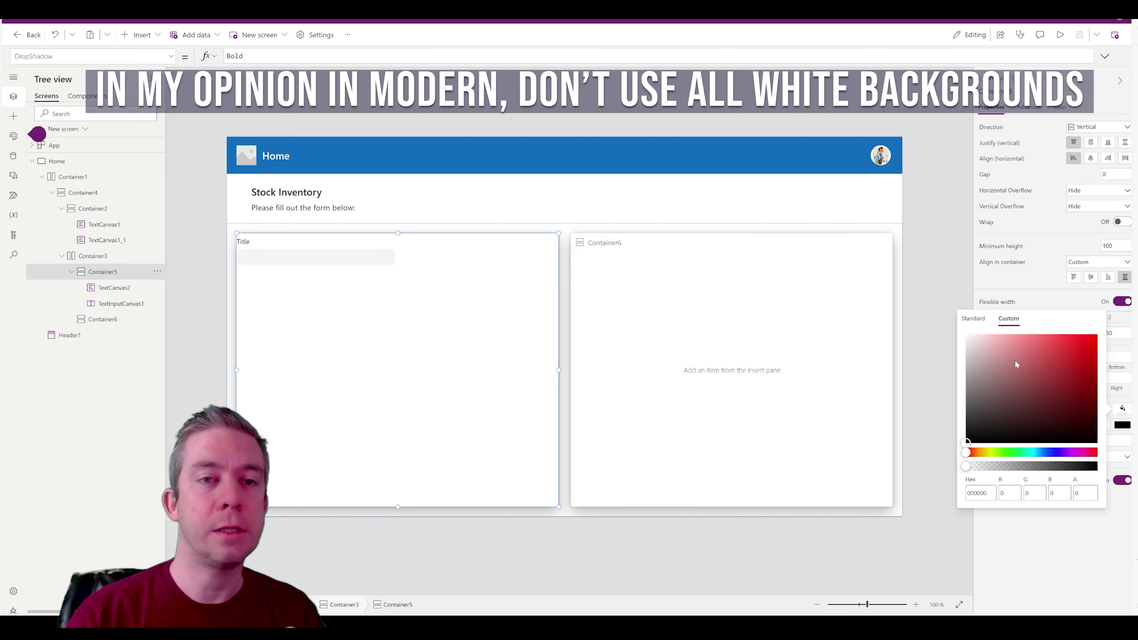
pyautogui.click(964, 416)
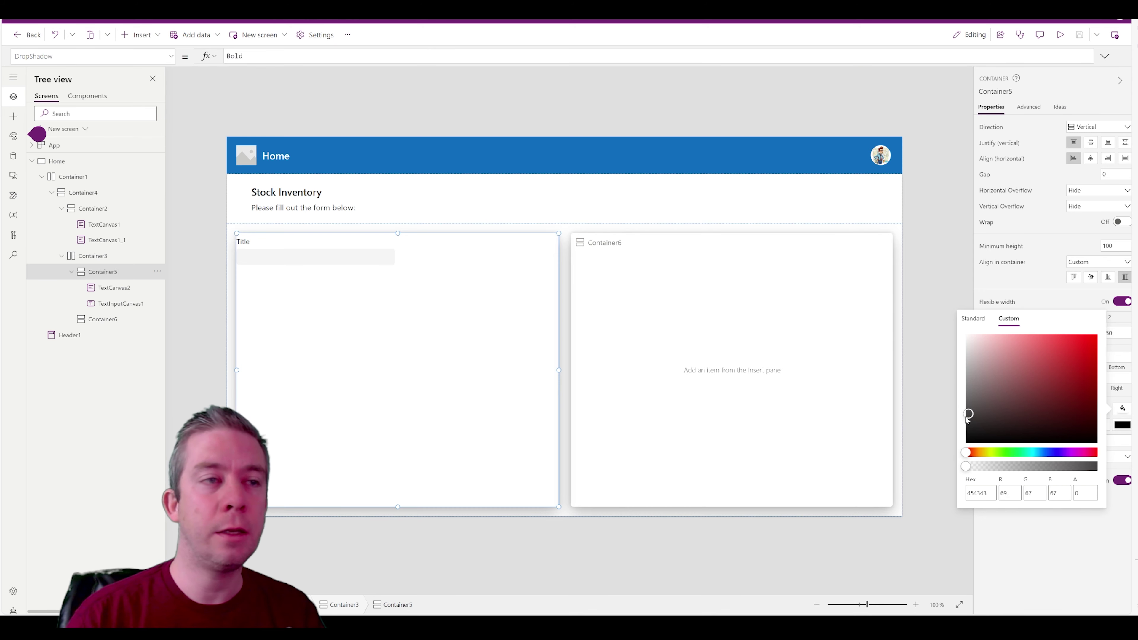
pyautogui.moveTo(964, 417); pyautogui.dragTo(966, 412)
pyautogui.moveTo(967, 466)
pyautogui.mouseDown()
pyautogui.moveTo(1092, 466)
pyautogui.moveTo(978, 467)
pyautogui.mouseUp()
pyautogui.click(557, 95)
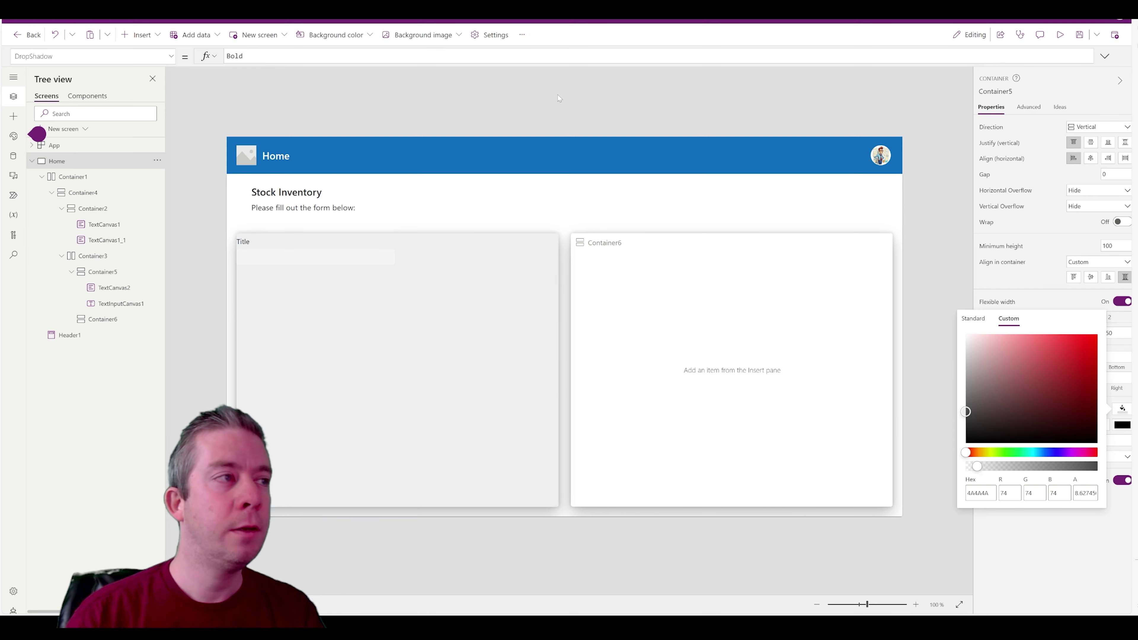
pyautogui.click(1060, 34)
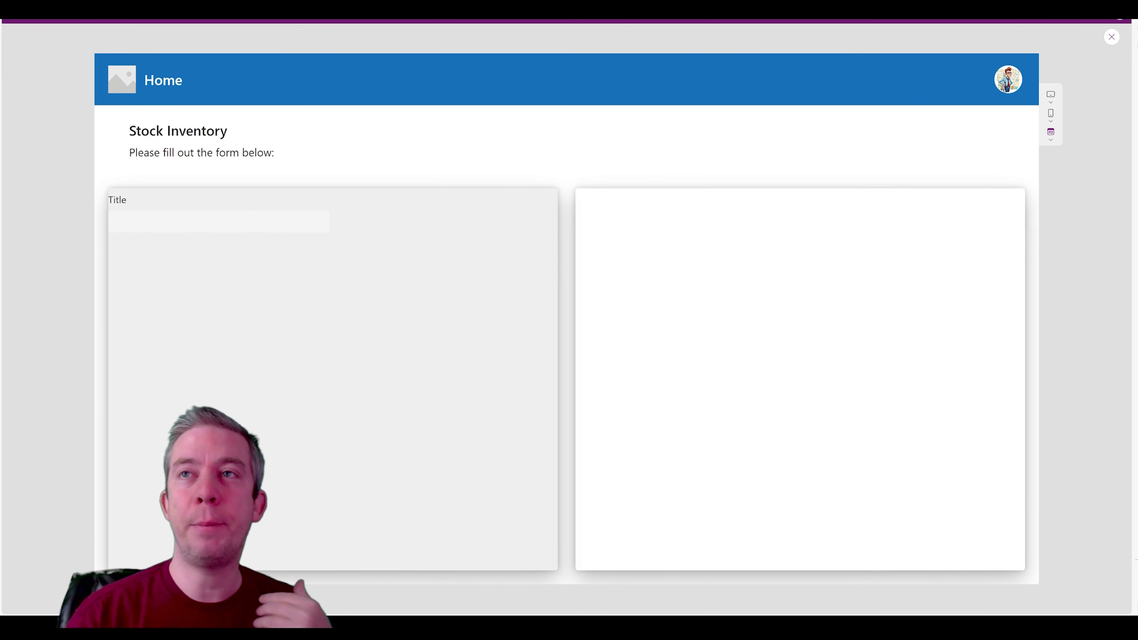
pyautogui.click(1111, 38)
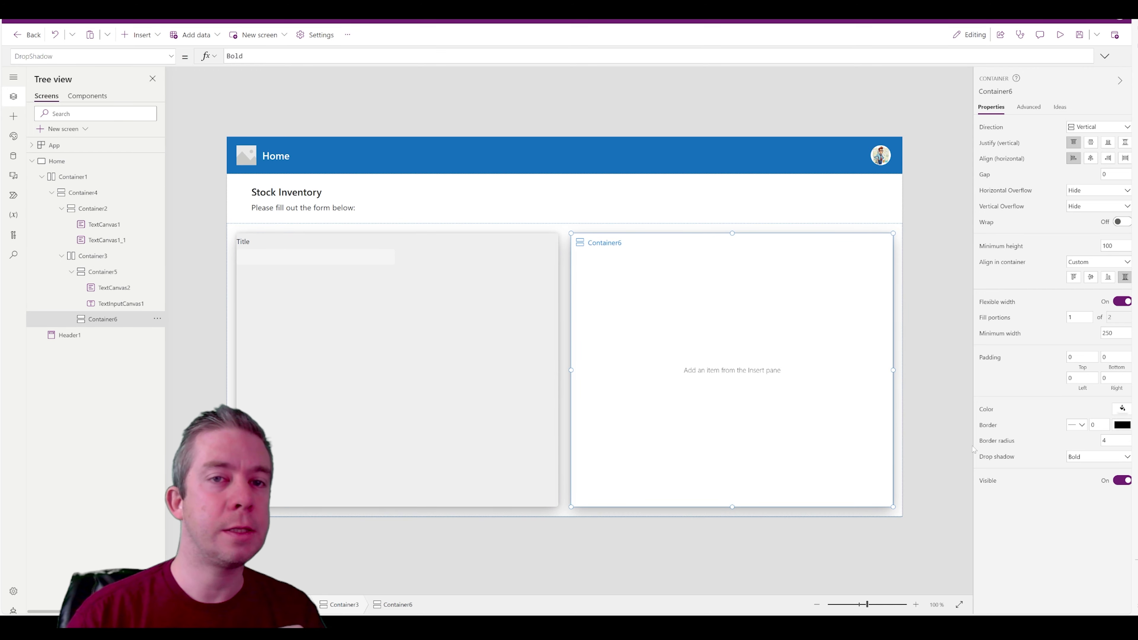
# Fill Container6 with the translucent custom lavender 8989F0 at 16% alpha
pyautogui.moveTo(1006, 335)
pyautogui.mouseDown()
pyautogui.moveTo(994, 345)
pyautogui.moveTo(1023, 343)
pyautogui.mouseUp()
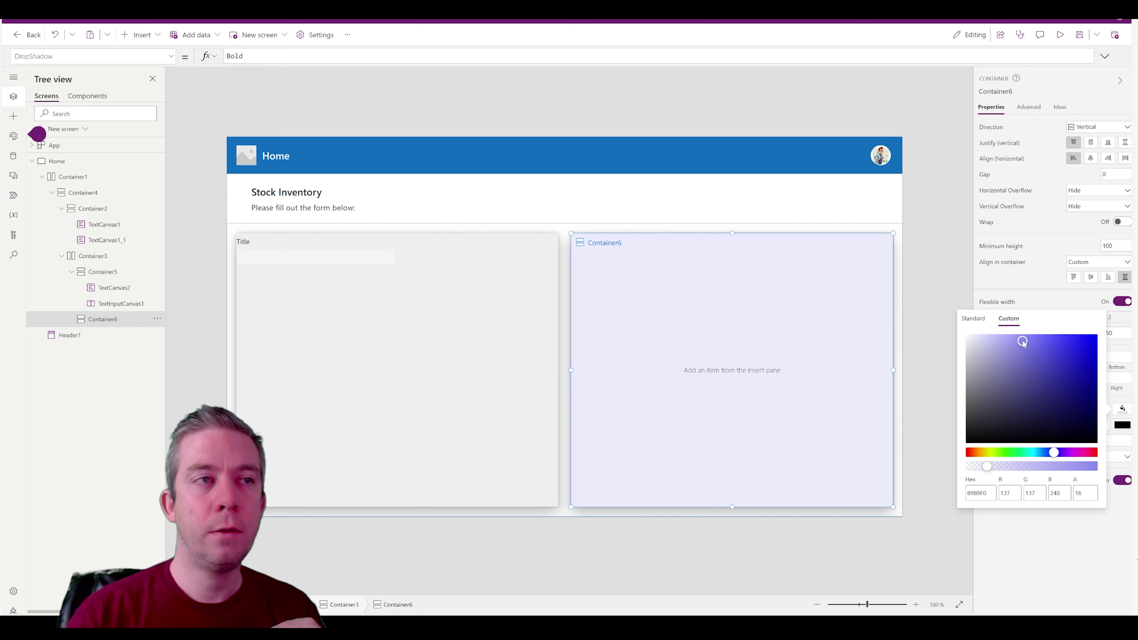
pyautogui.click(476, 348)
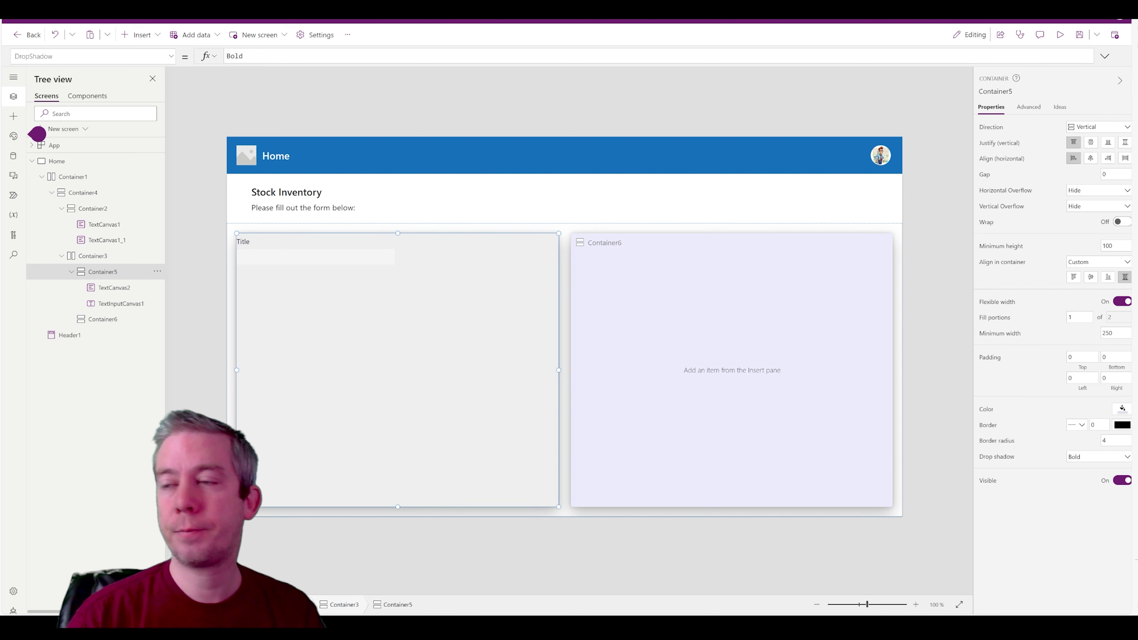
pyautogui.click(872, 417)
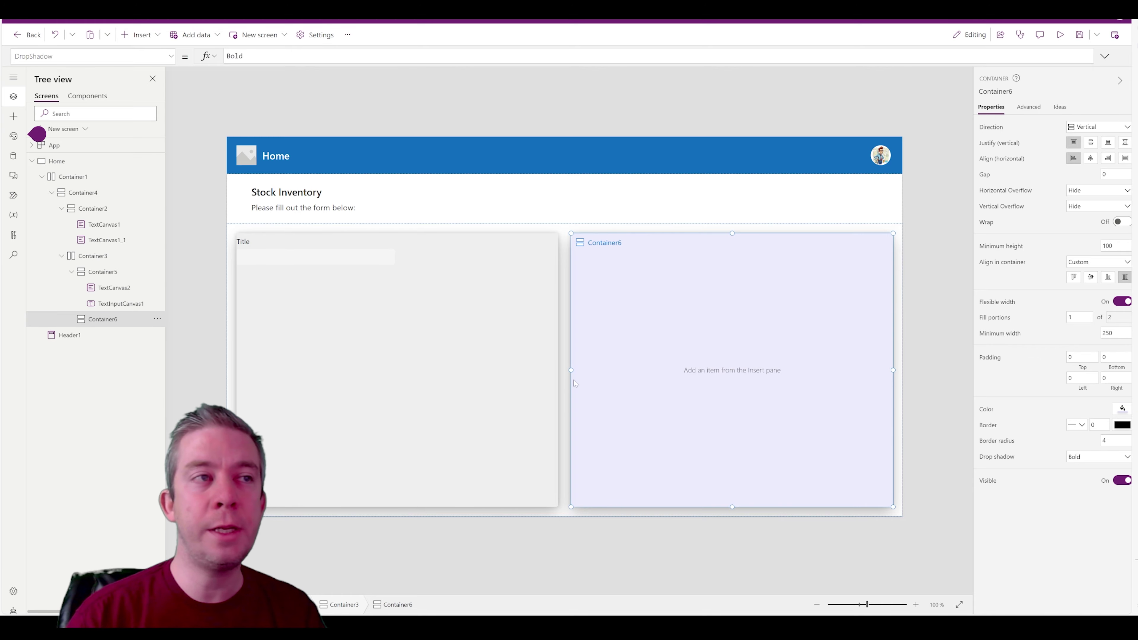
# Set the Fill property of Container5 to Container6.Fill and check the matching colors in the app preview
pyautogui.click(504, 404)
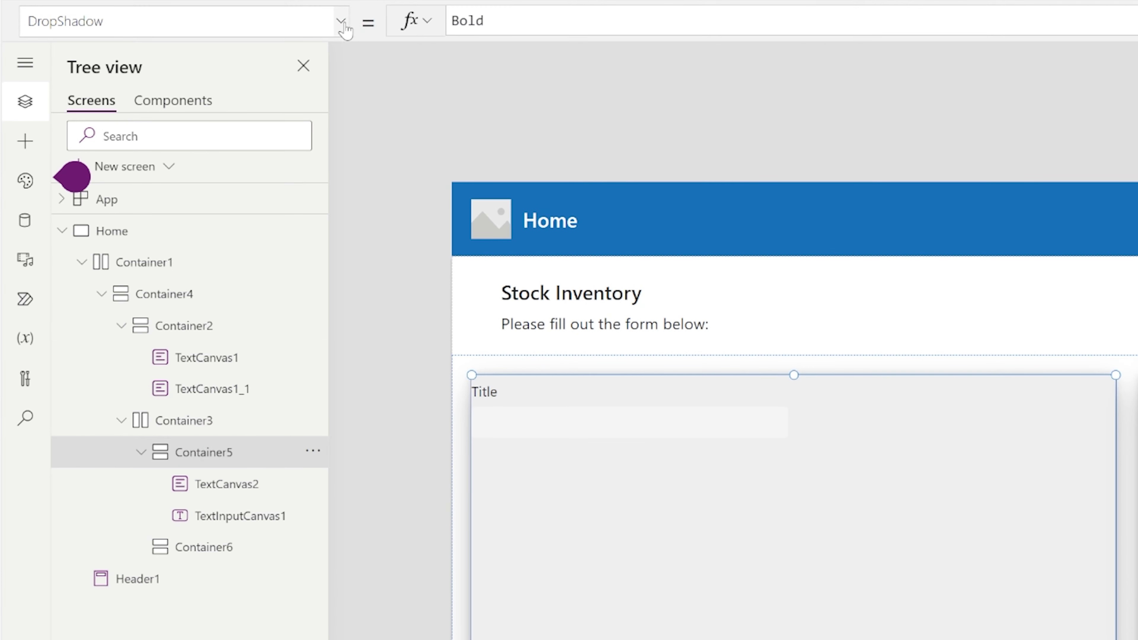
pyautogui.click(343, 23)
pyautogui.scroll(-3, 150, 258)
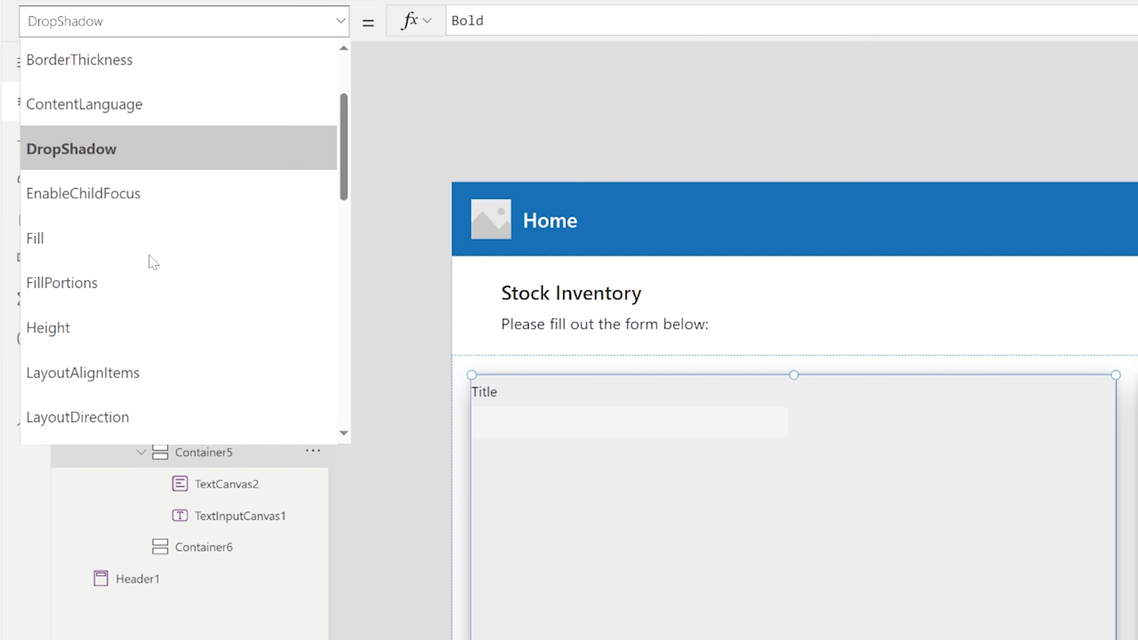
pyautogui.scroll(3, 152, 259)
pyautogui.scroll(-6, 155, 254)
pyautogui.write('Fil')
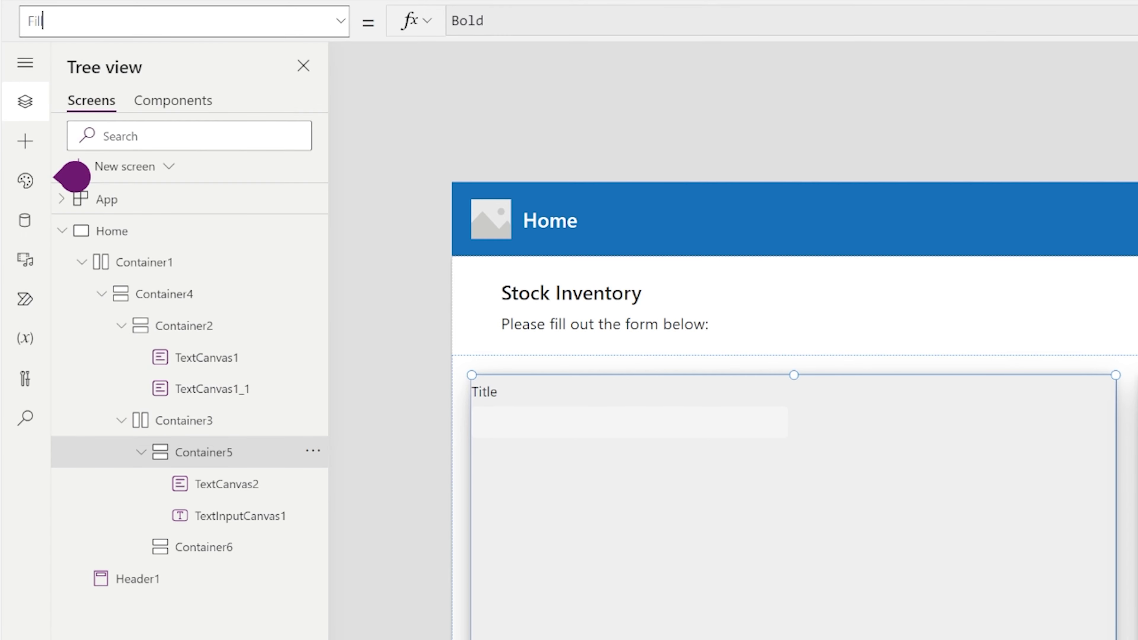
pyautogui.write('l')
pyautogui.press('Return')
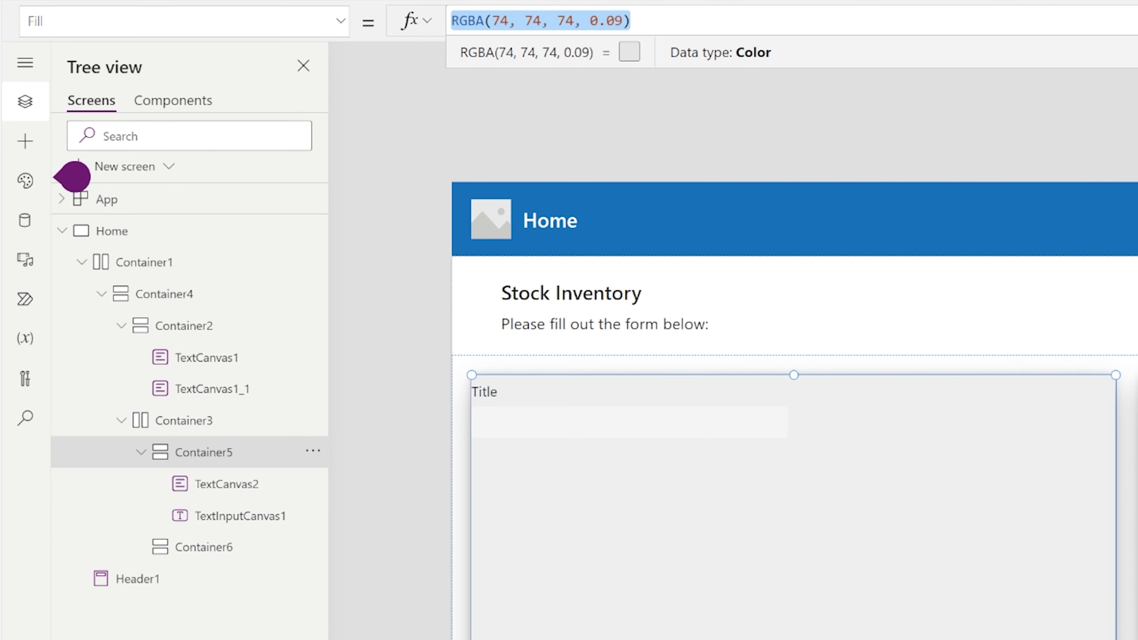
pyautogui.write('Container6')
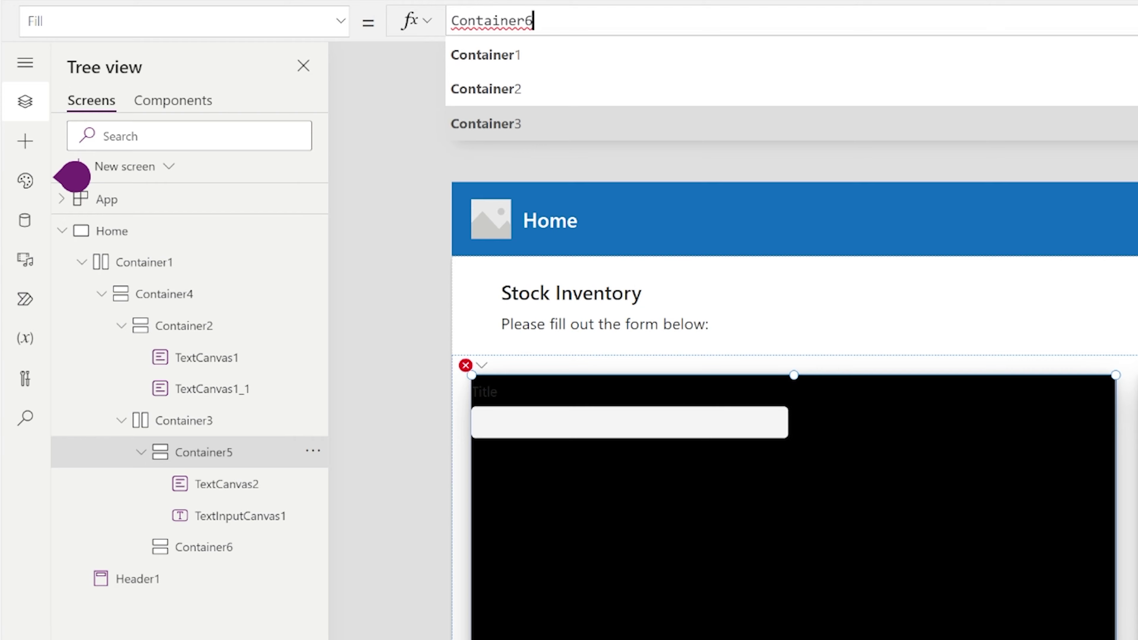
pyautogui.write('.Fill')
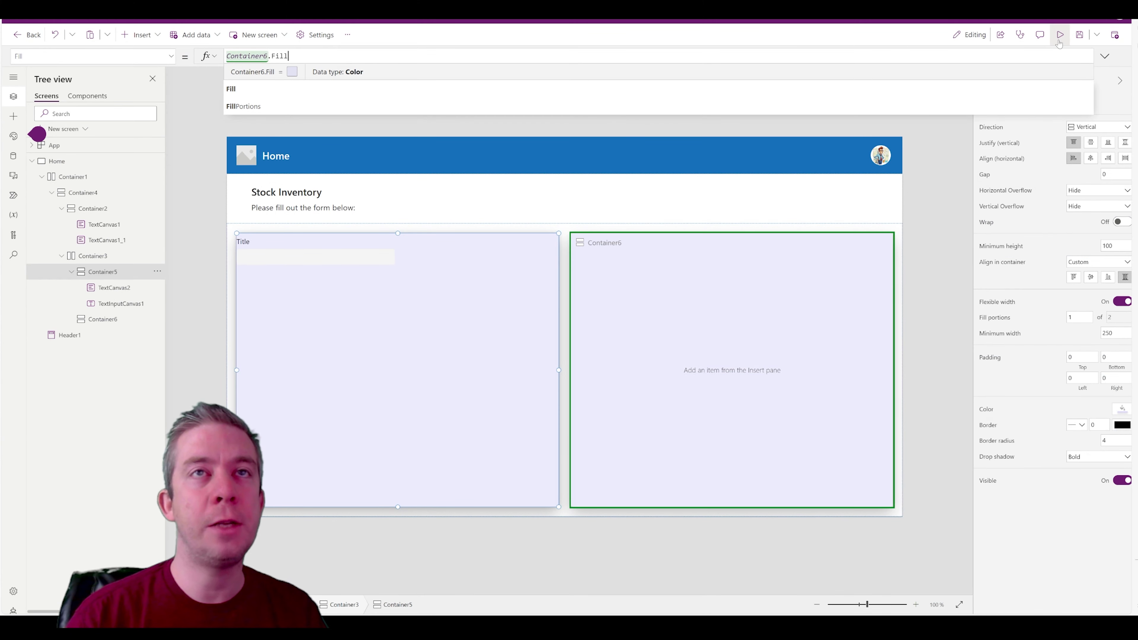
pyautogui.click(1061, 36)
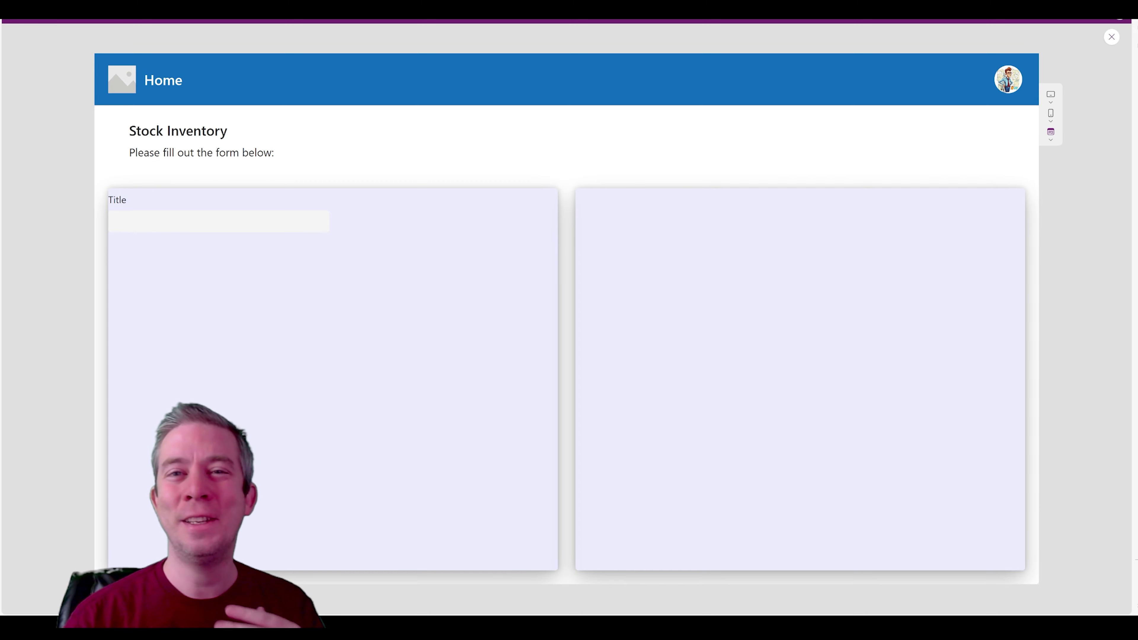
pyautogui.click(1116, 39)
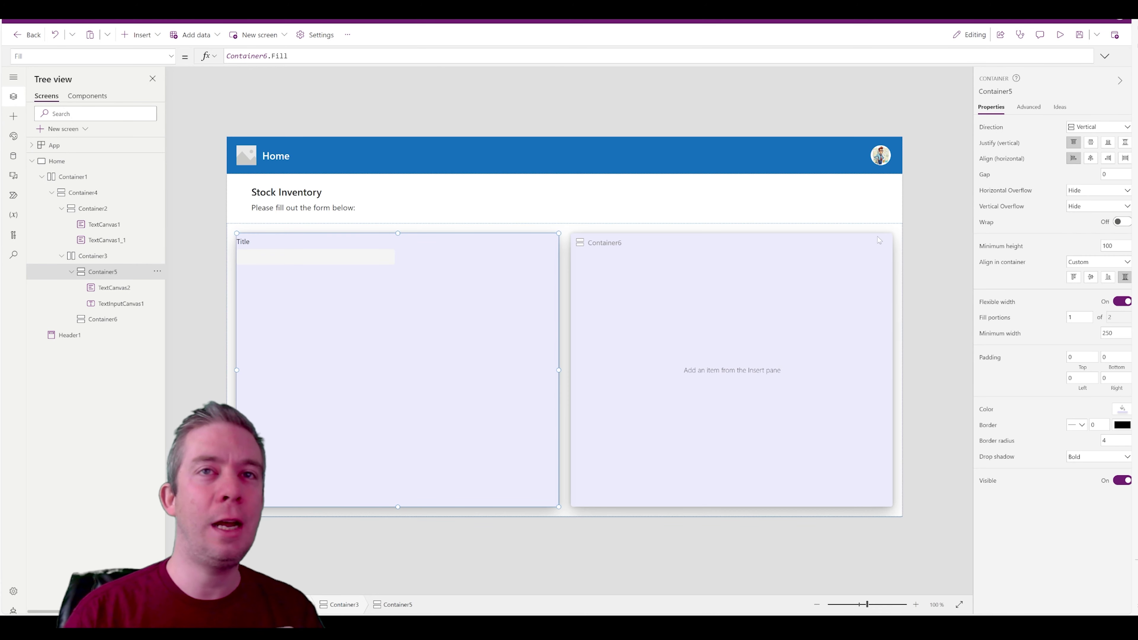
# Set the horizontal alignment of Container5 to Center and check it in the app preview
pyautogui.click(1090, 158)
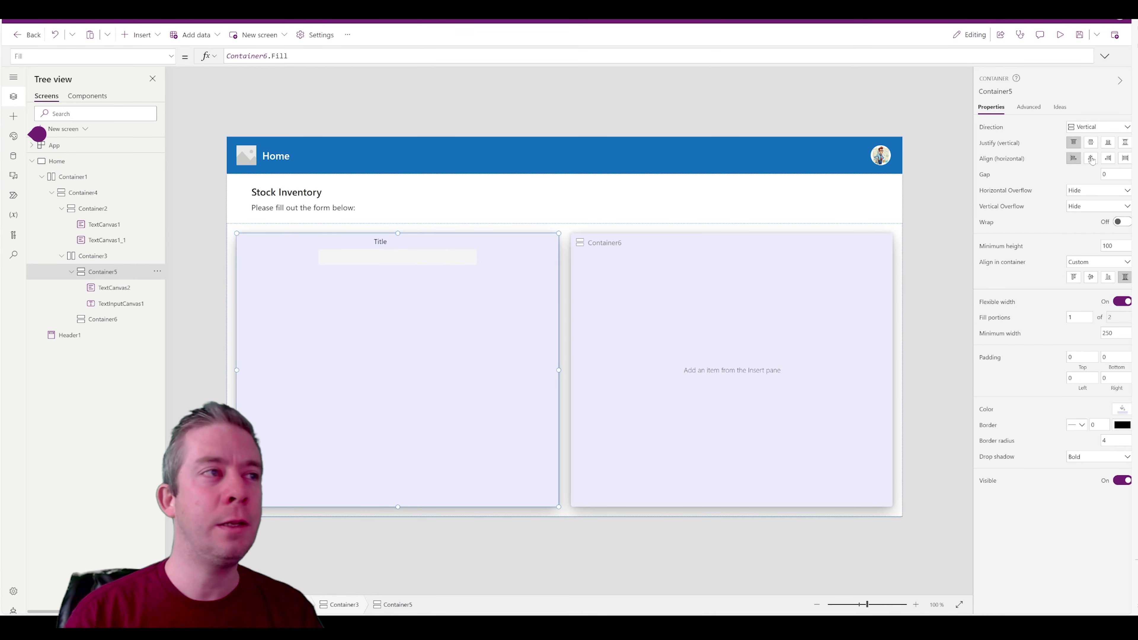
pyautogui.click(1060, 34)
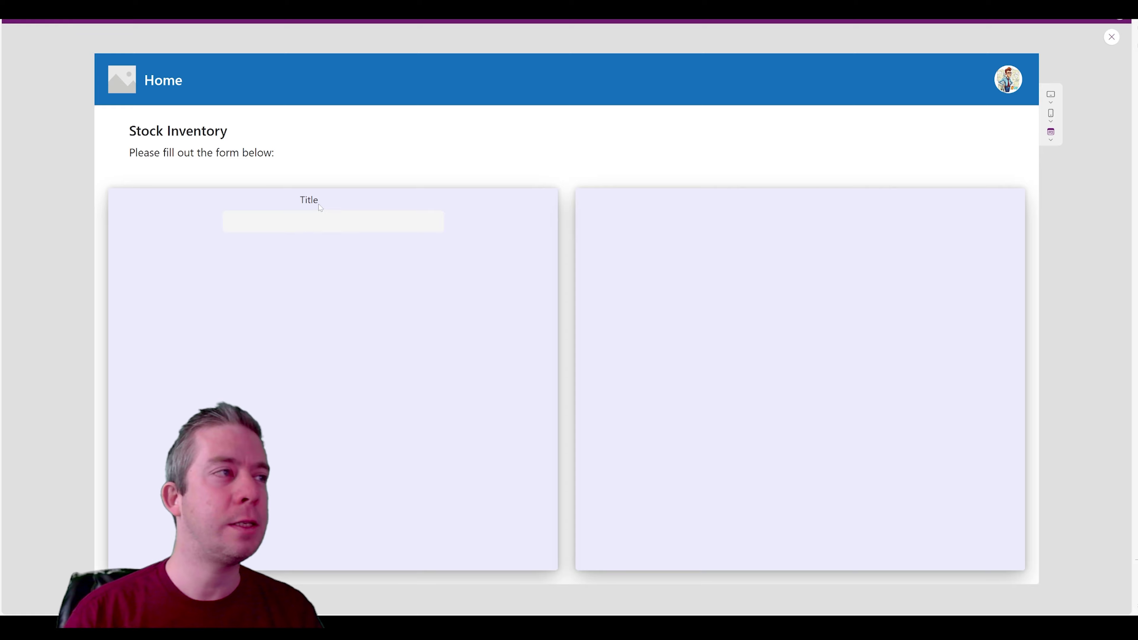
pyautogui.click(1110, 38)
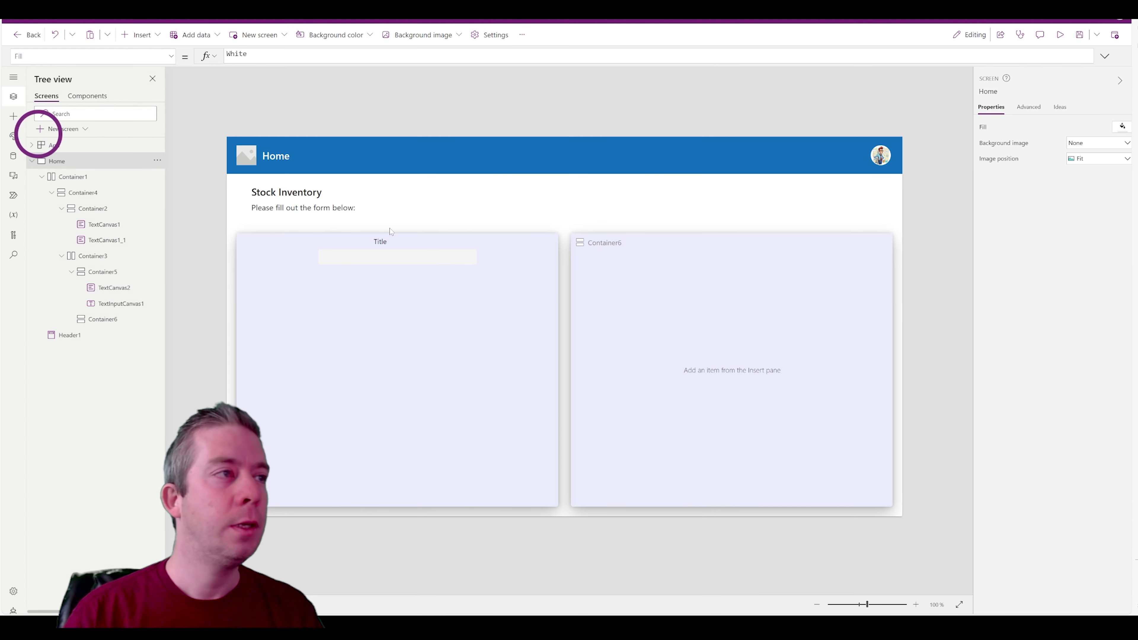
# Align the Title text to the start within its container and set Container5's horizontal alignment to Stretch
pyautogui.click(388, 245)
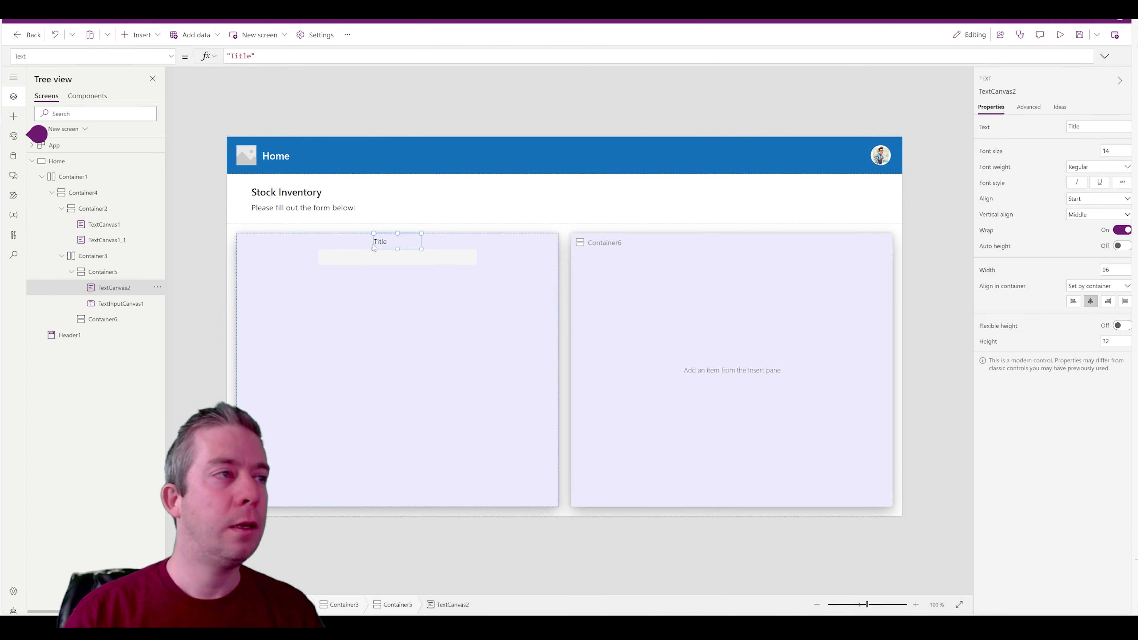
pyautogui.click(1073, 301)
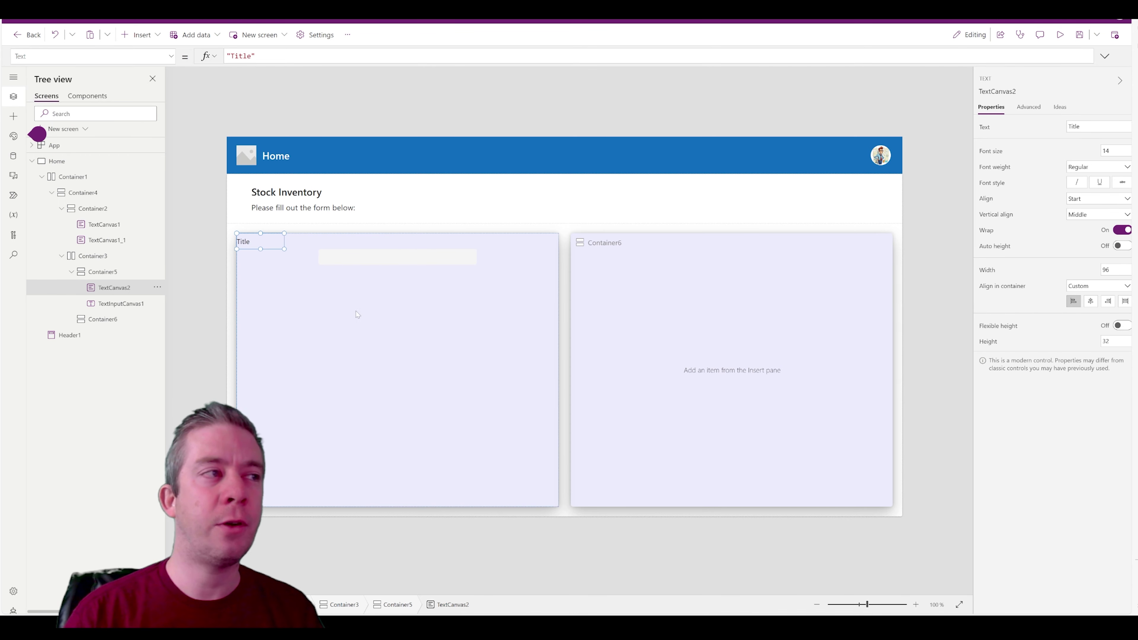
pyautogui.click(362, 260)
pyautogui.click(269, 246)
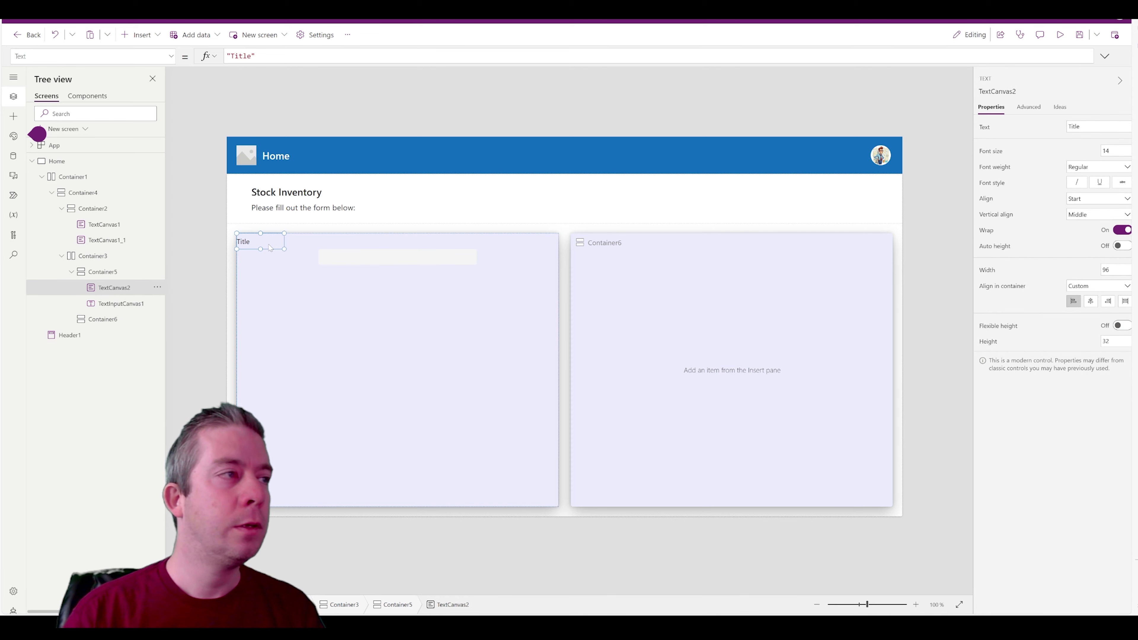
pyautogui.click(506, 424)
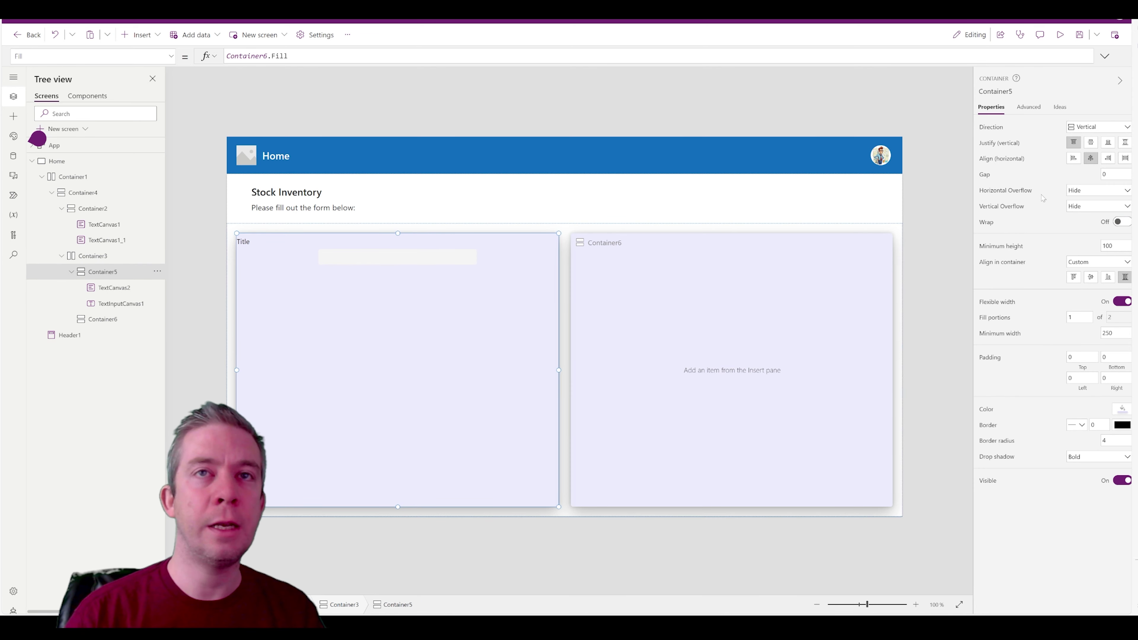
pyautogui.click(1125, 158)
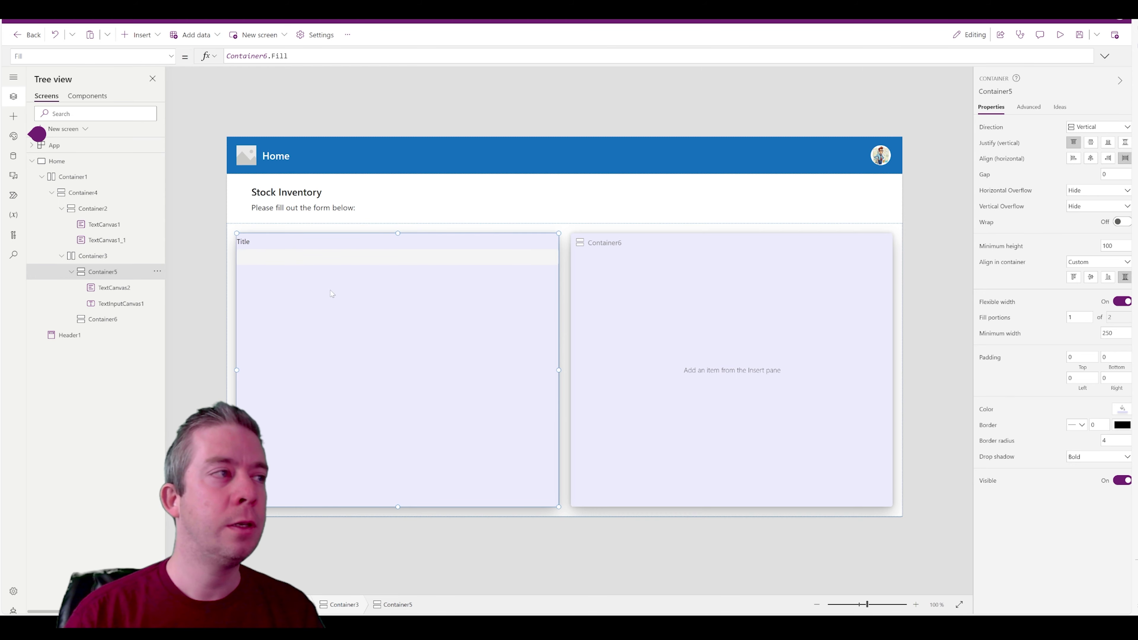
# Set the Width of the text input under Title to Parent.Width-50 and set Container5's horizontal alignment to Center
pyautogui.click(294, 244)
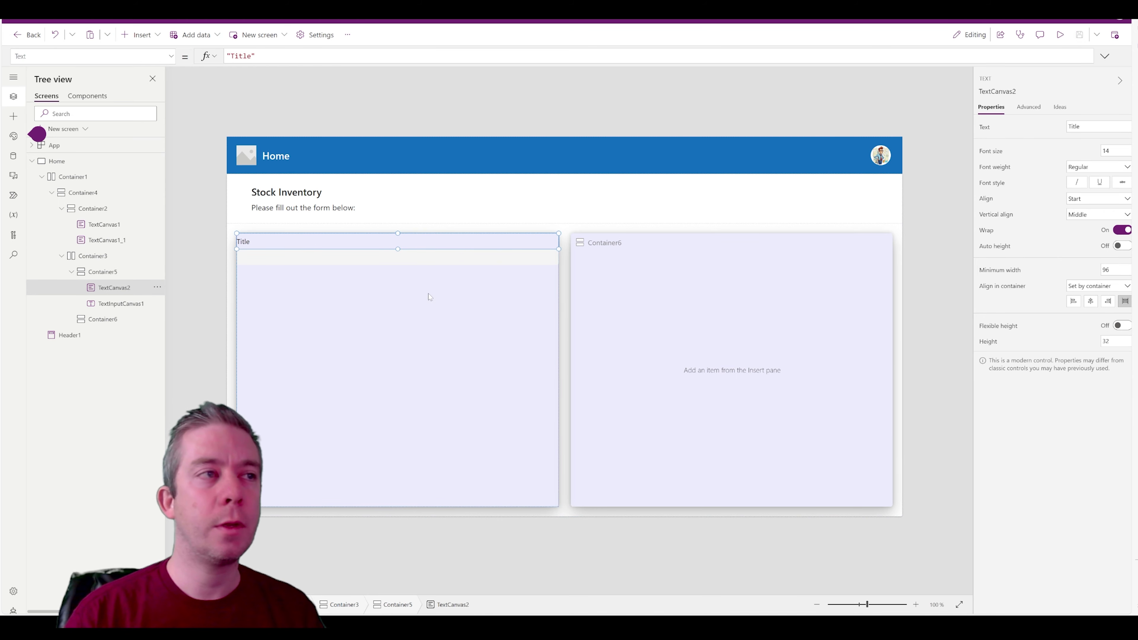
pyautogui.click(413, 262)
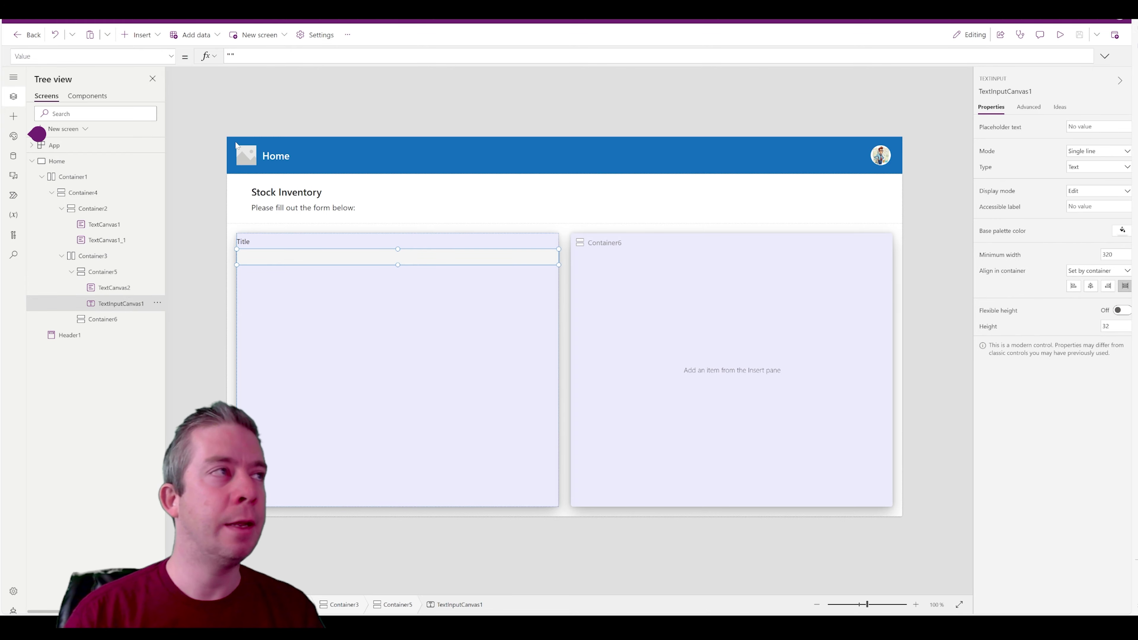
pyautogui.click(172, 57)
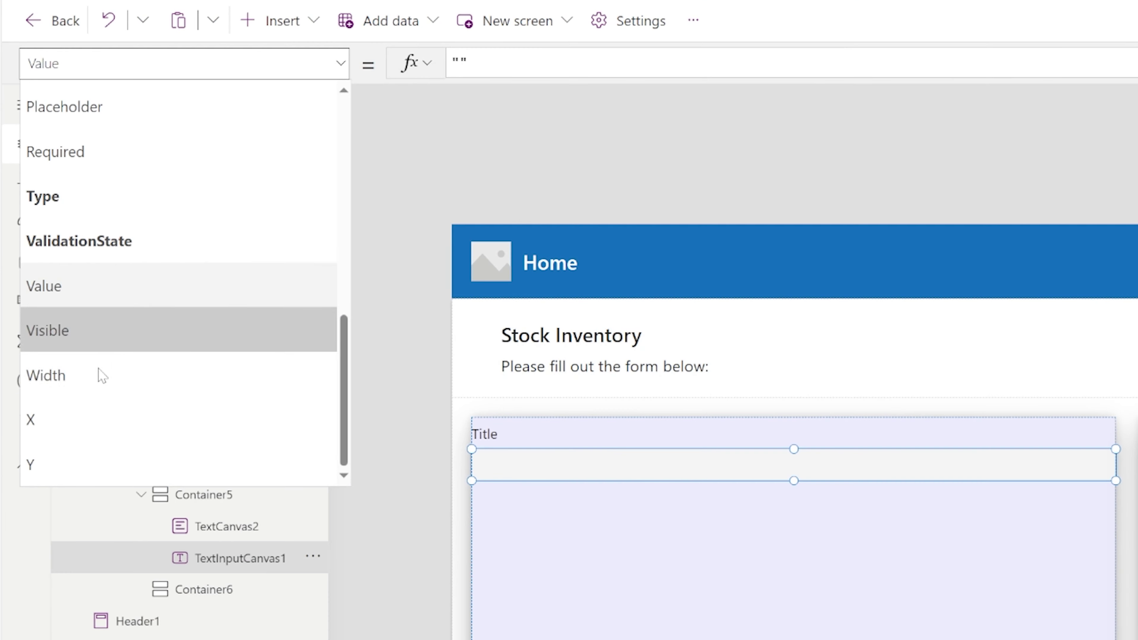
pyautogui.click(50, 211)
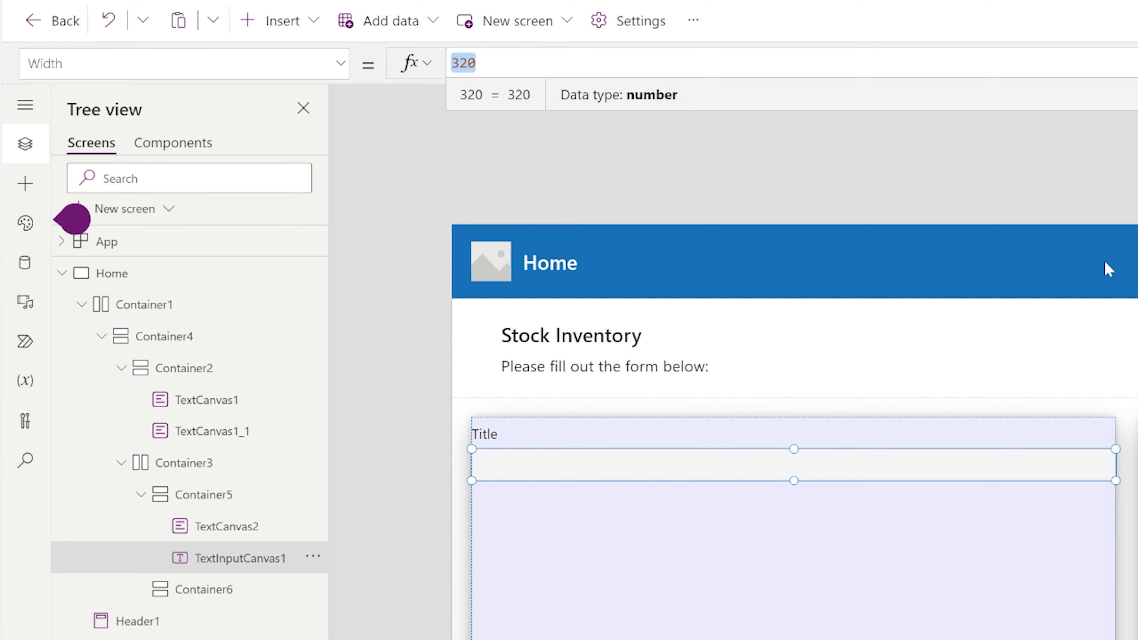
pyautogui.write('Parent.')
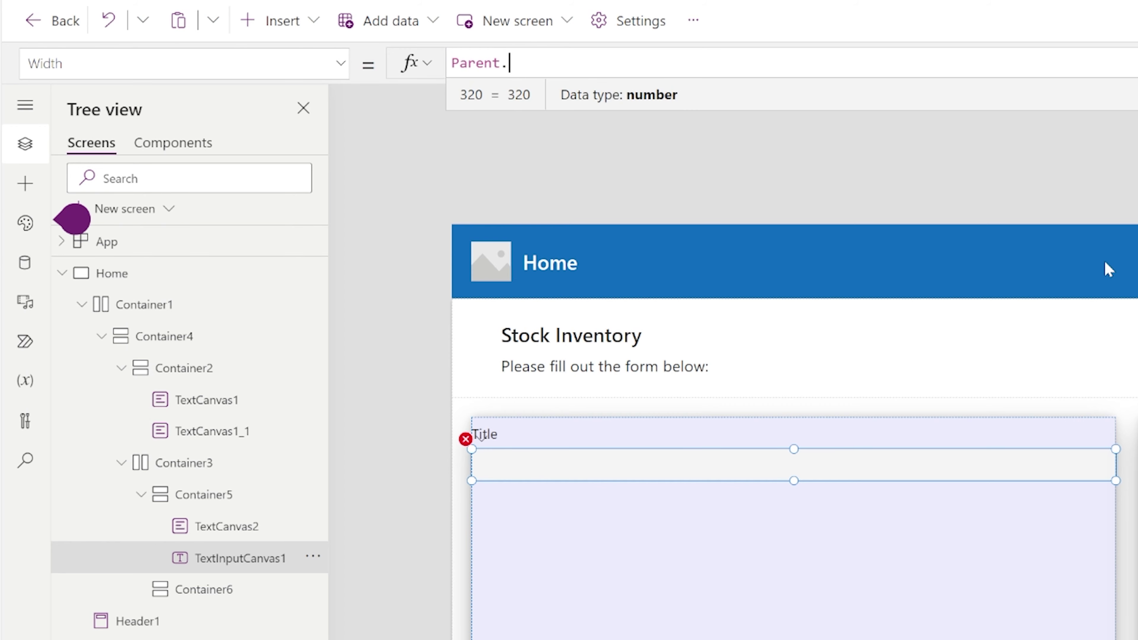
pyautogui.write('Width-')
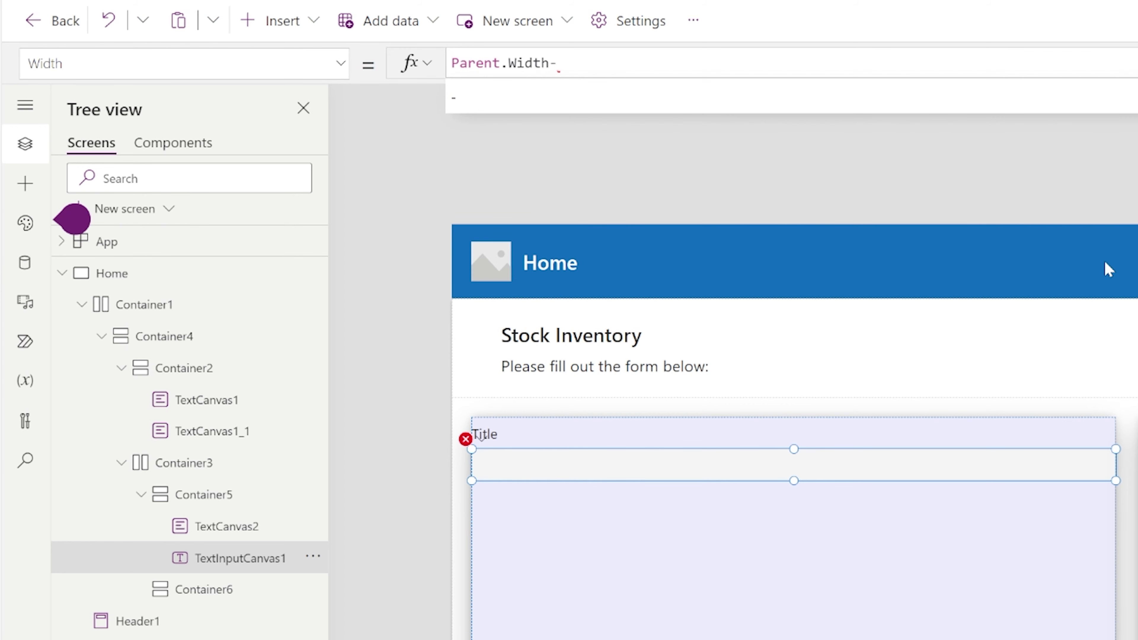
pyautogui.write('50')
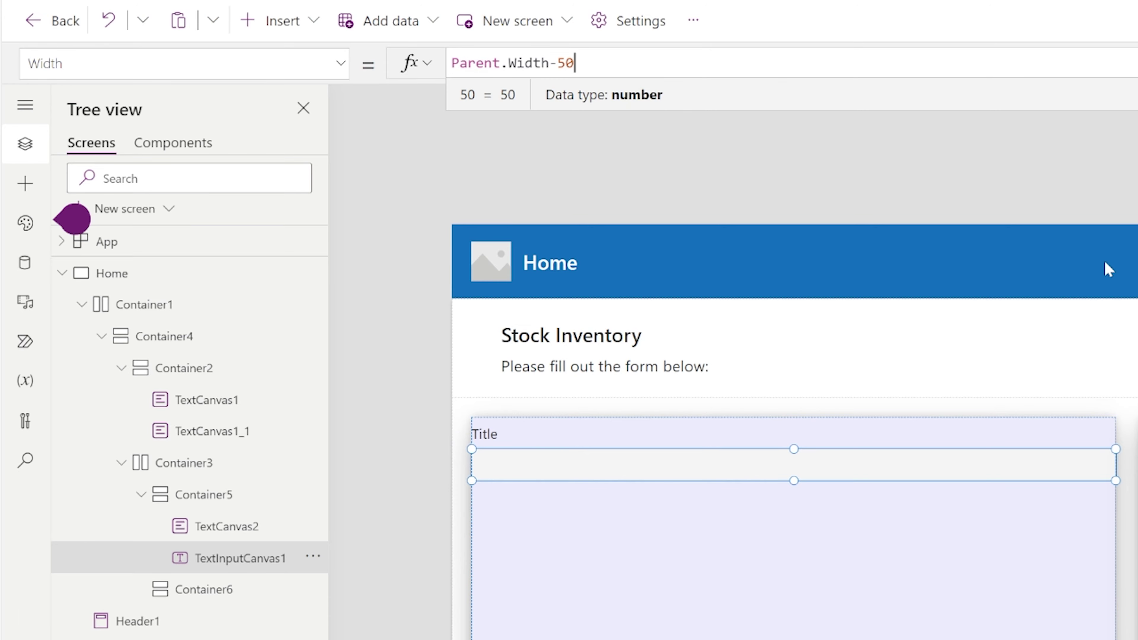
pyautogui.click(112, 273)
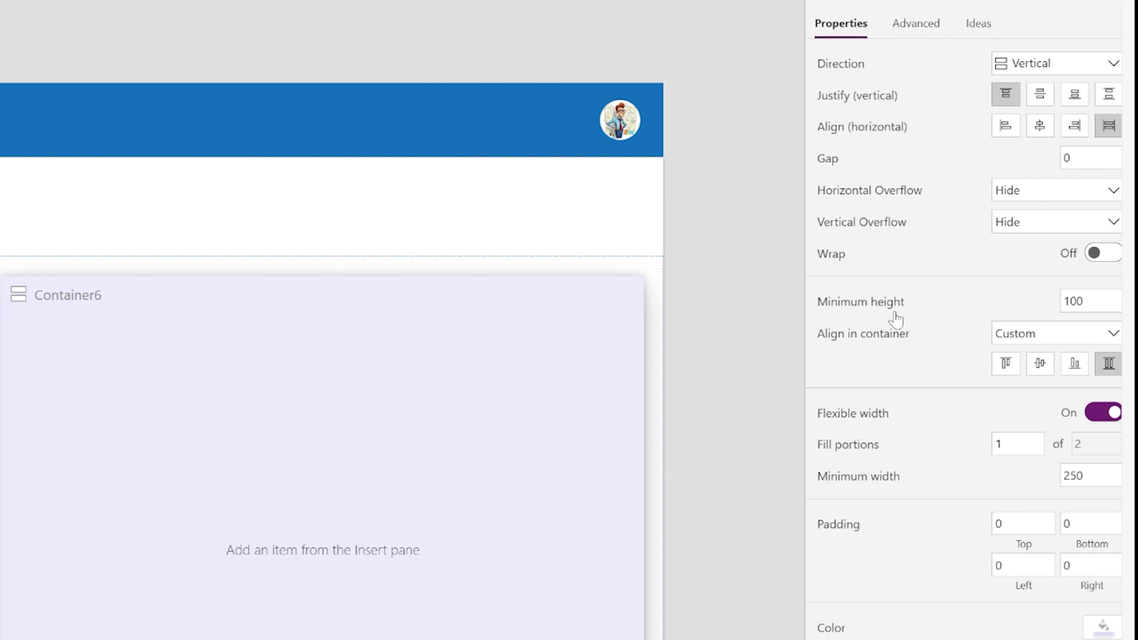
pyautogui.click(1044, 132)
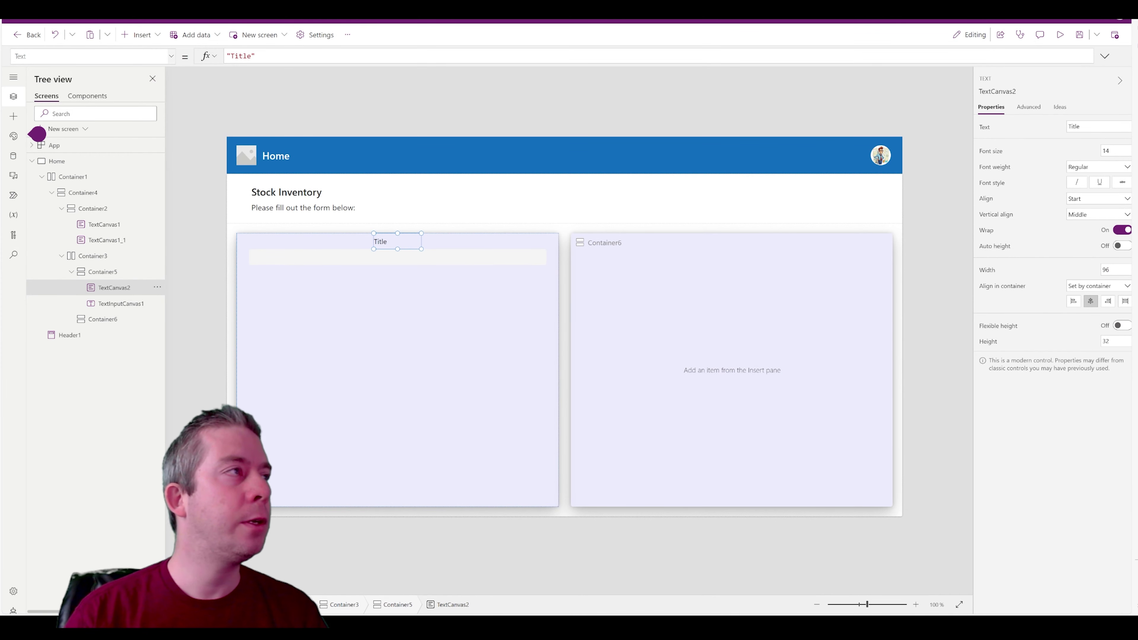
# Set the Width property of the Title text to Parent.Width-50 and check the layout in the app preview
pyautogui.click(173, 56)
pyautogui.click(84, 162)
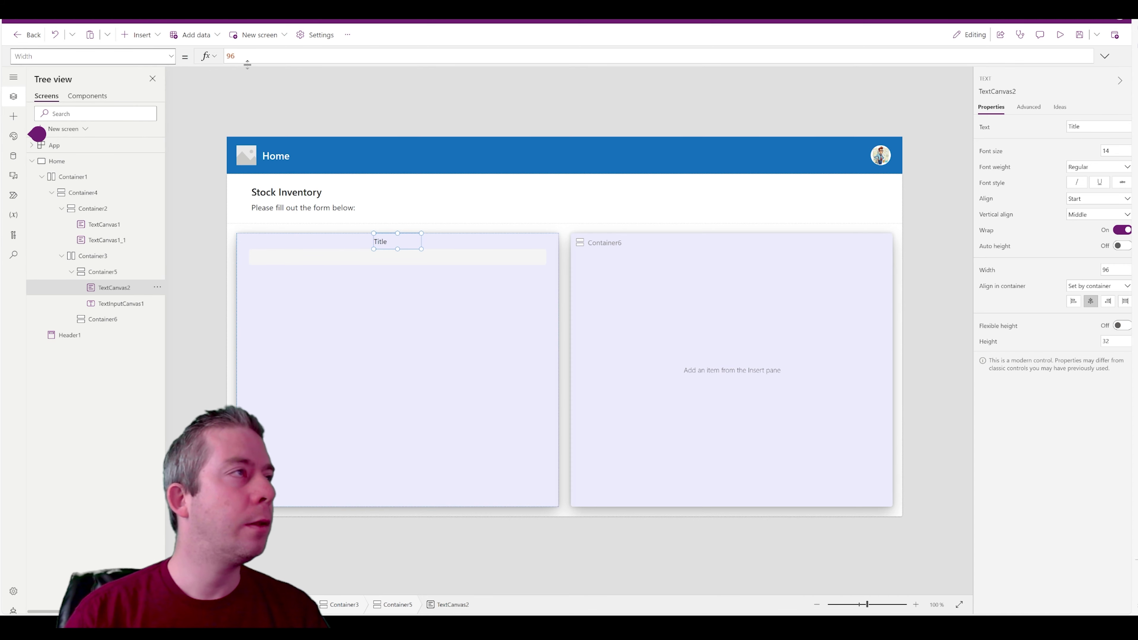
pyautogui.write('Parent.')
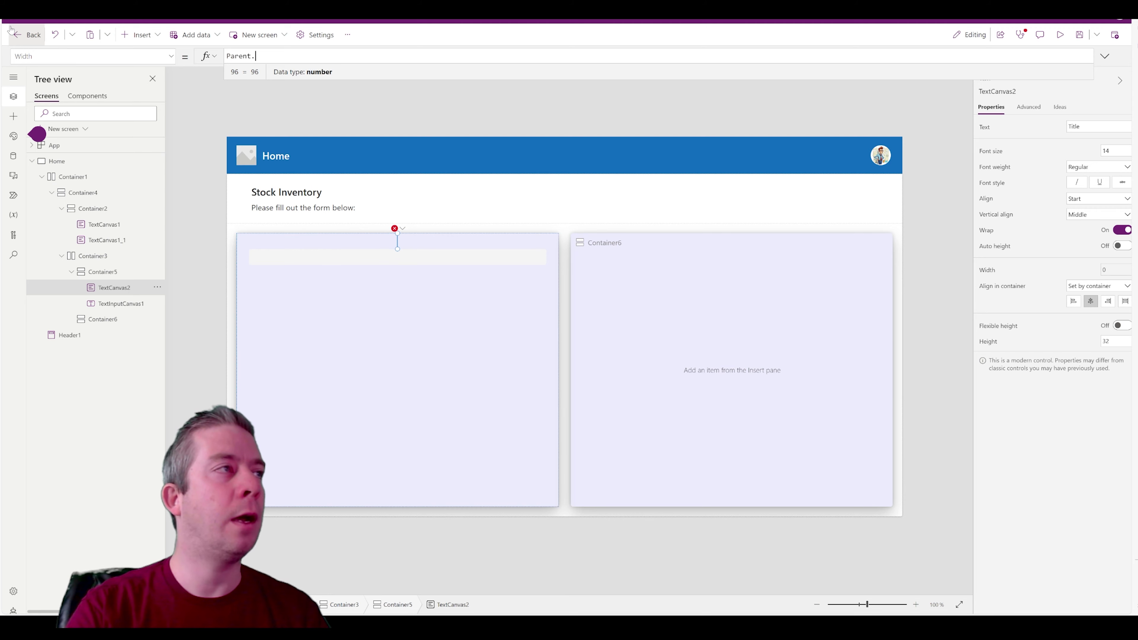
pyautogui.write('Width-50')
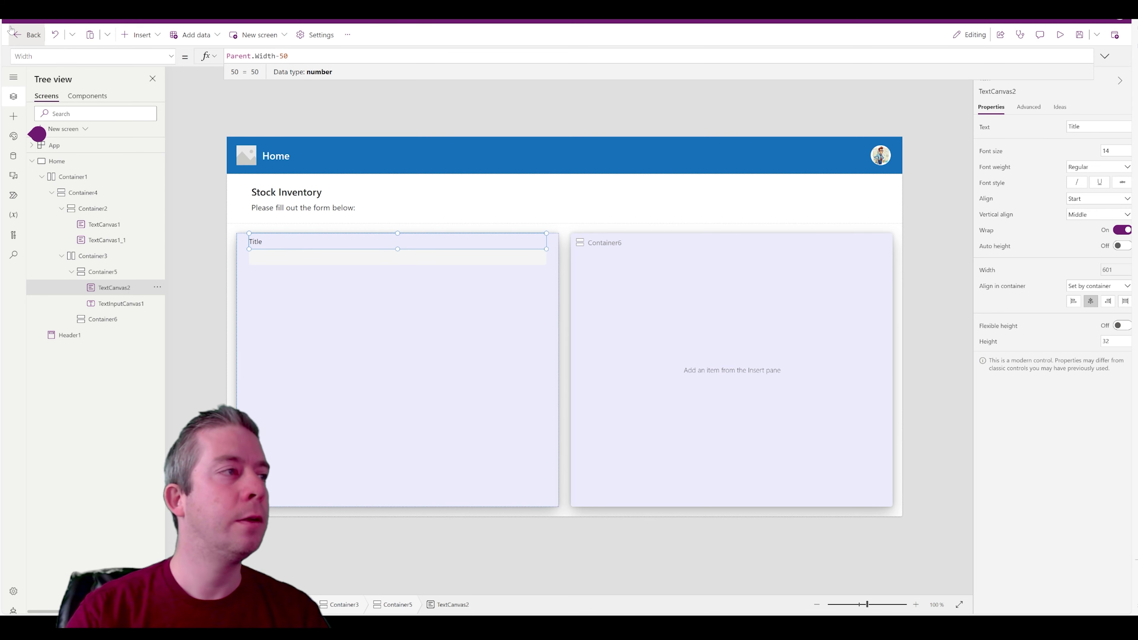
pyautogui.click(1060, 35)
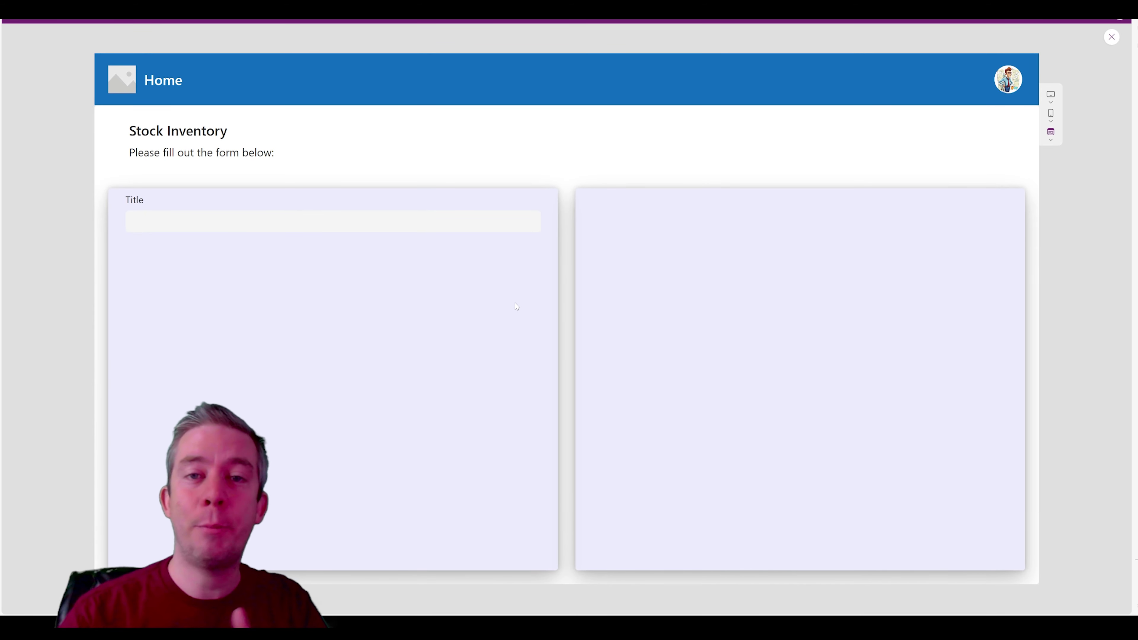
pyautogui.click(1112, 36)
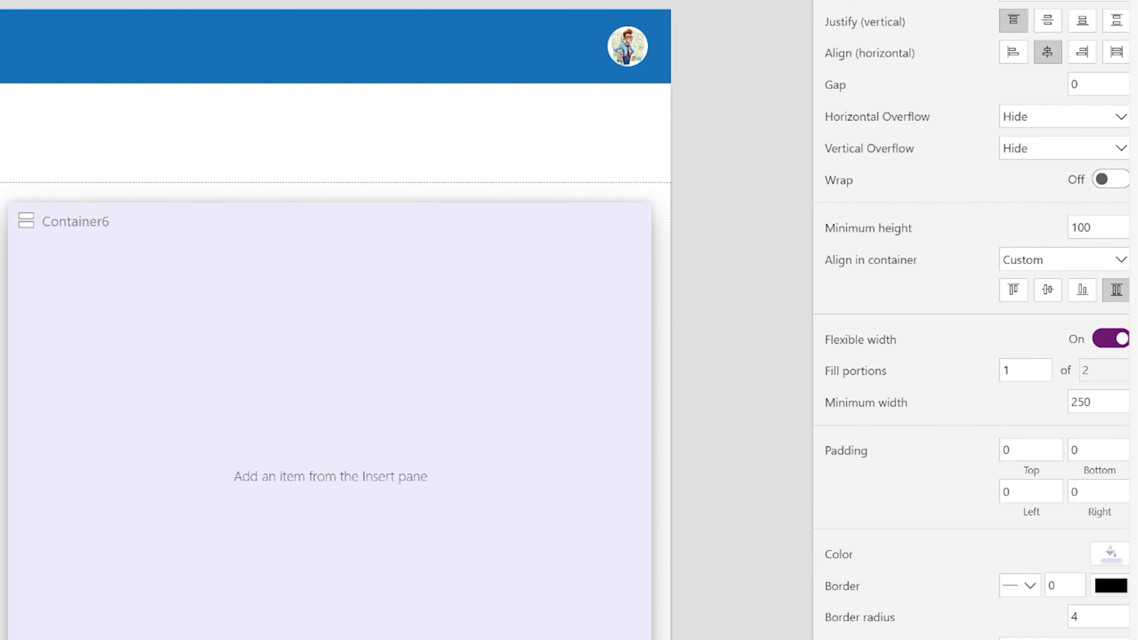
# Set Container5's gap and its padding on all four sides to 25, and check the spacing in the app preview
pyautogui.click(1114, 174)
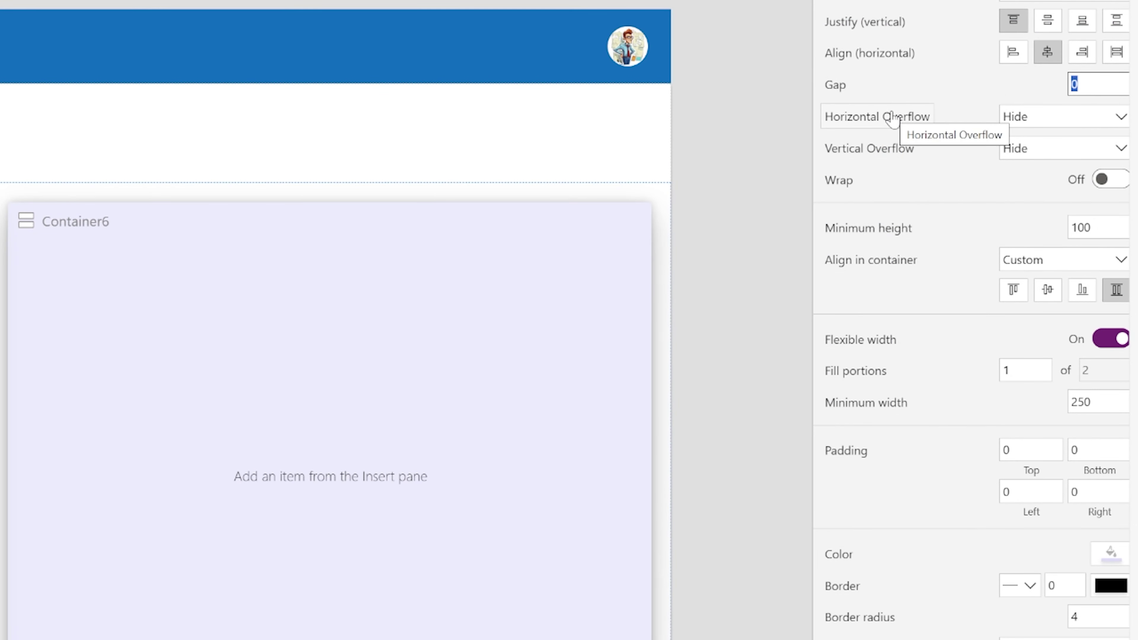
pyautogui.write('25')
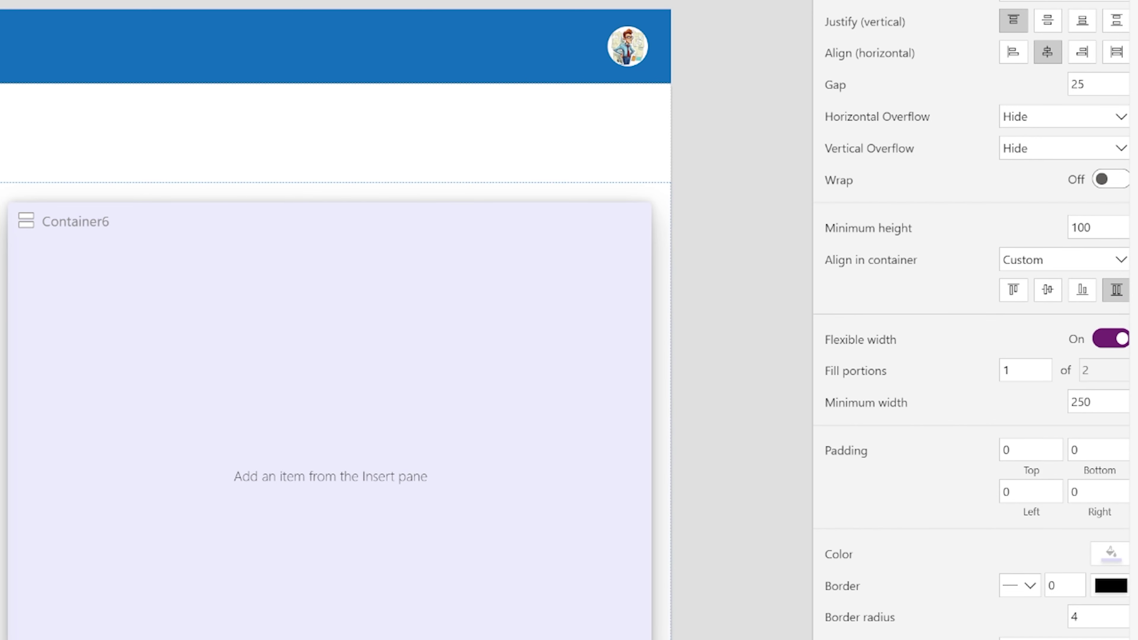
pyautogui.click(1030, 450)
pyautogui.write('25')
pyautogui.press('Tab')
pyautogui.write('25')
pyautogui.click(1087, 492)
pyautogui.write('5')
pyautogui.click(1087, 451)
pyautogui.write('25')
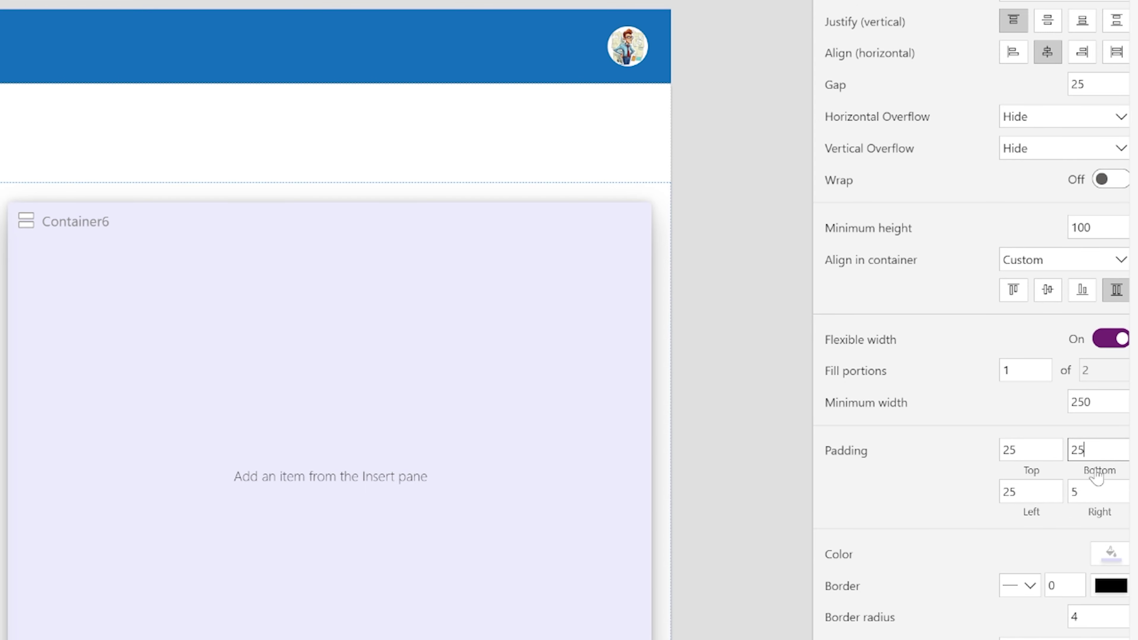
pyautogui.press('Tab')
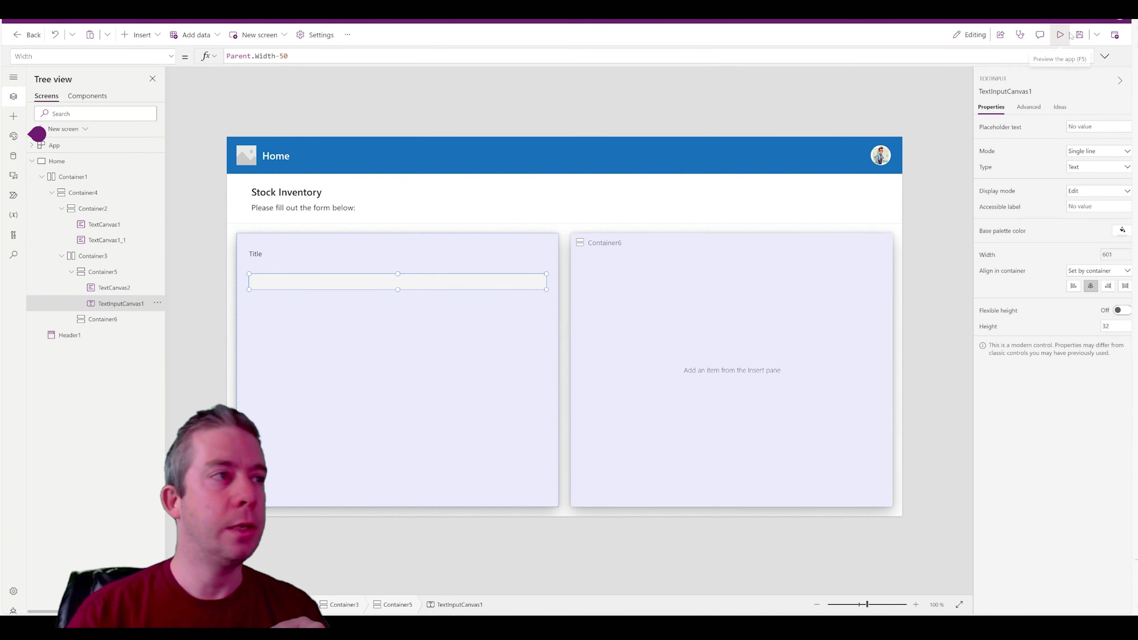
pyautogui.click(1060, 35)
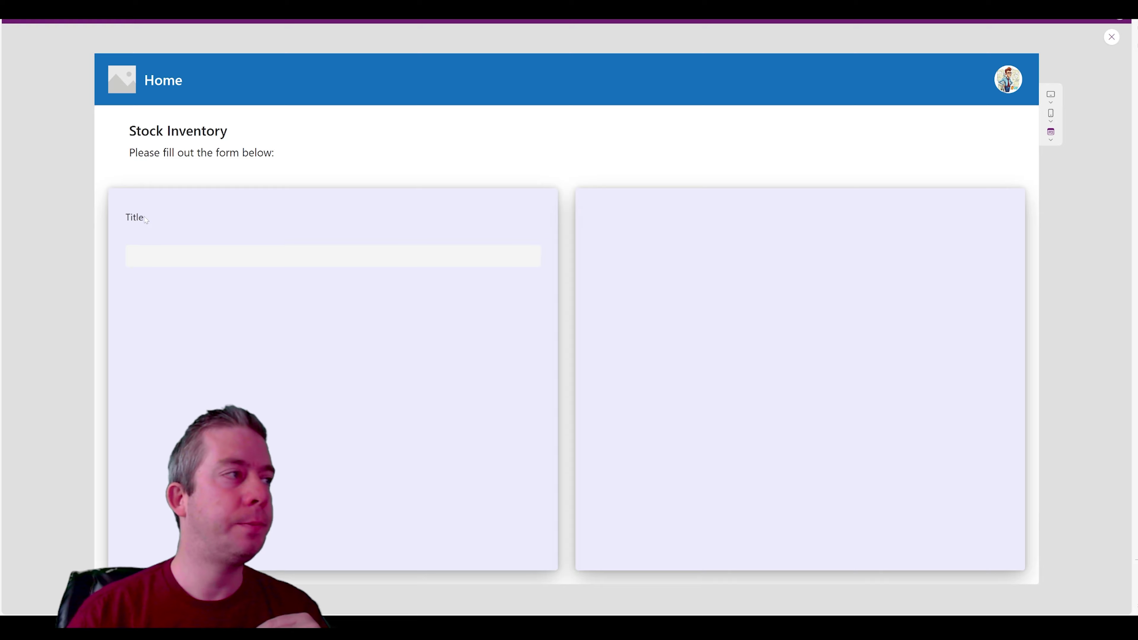
pyautogui.press('Escape')
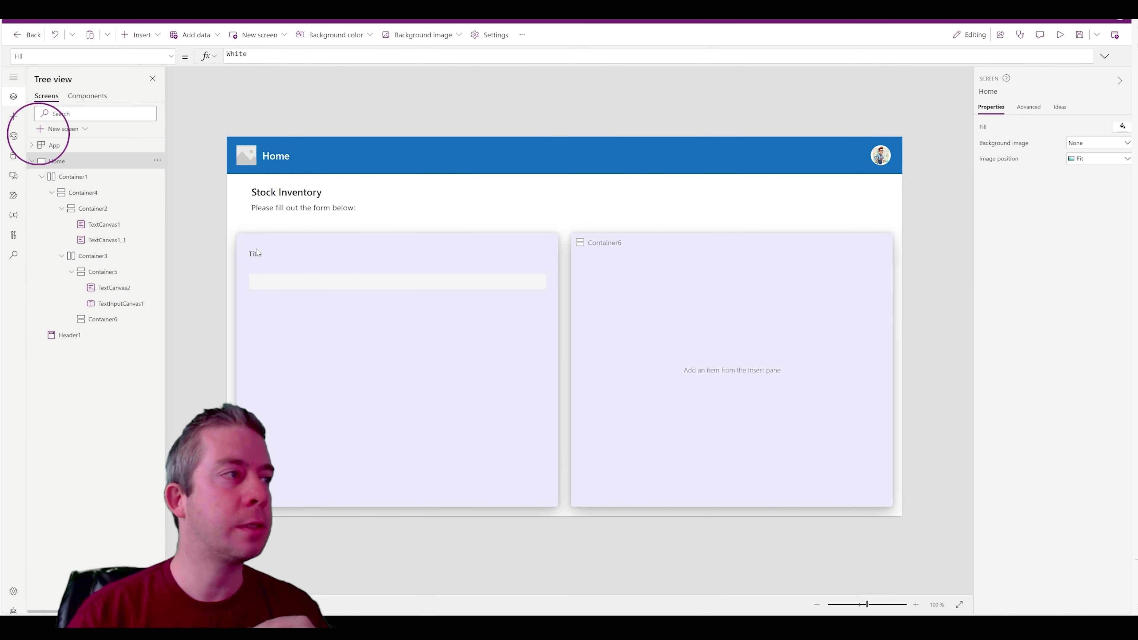
# Set the font weight of the Title text to Semibold and check it in the app preview
pyautogui.click(112, 287)
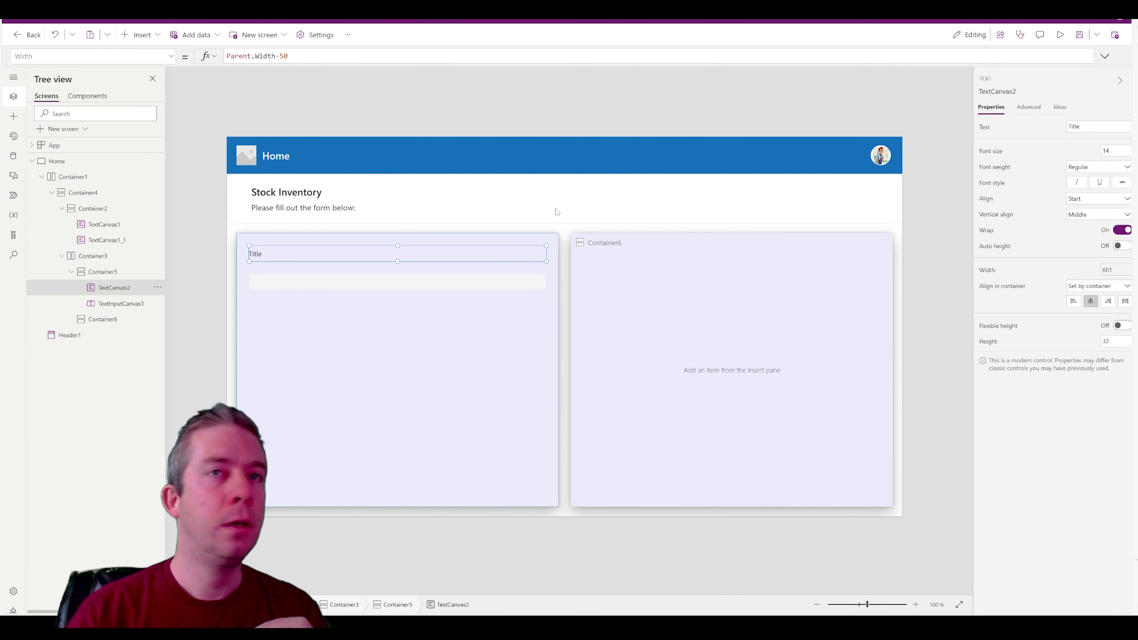
pyautogui.click(1093, 168)
pyautogui.click(1075, 205)
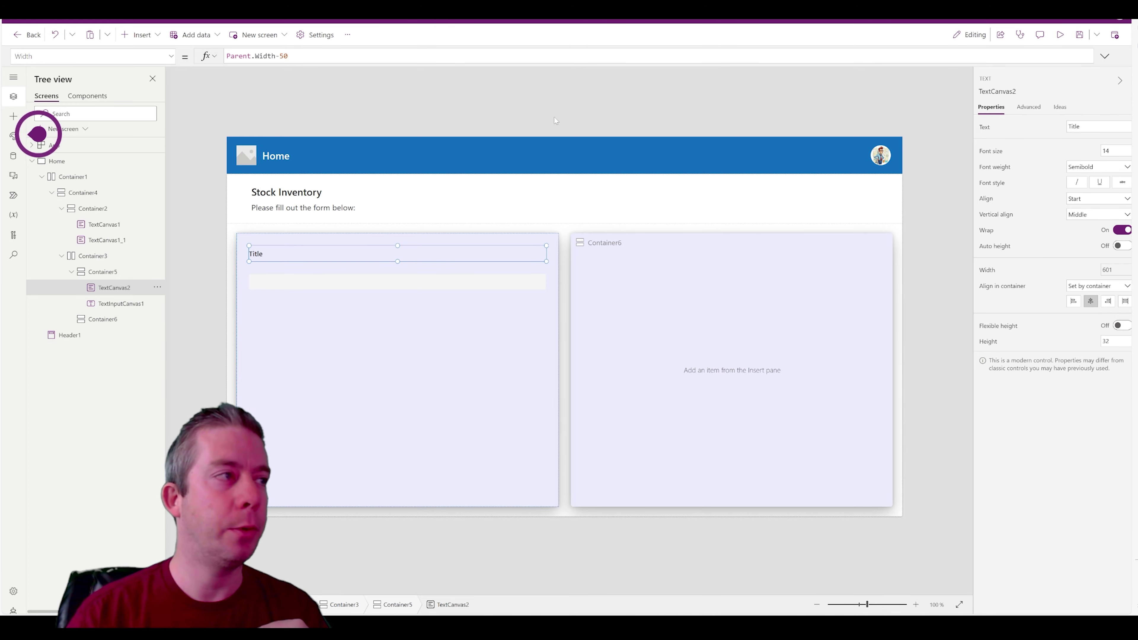
pyautogui.click(939, 121)
pyautogui.click(1061, 35)
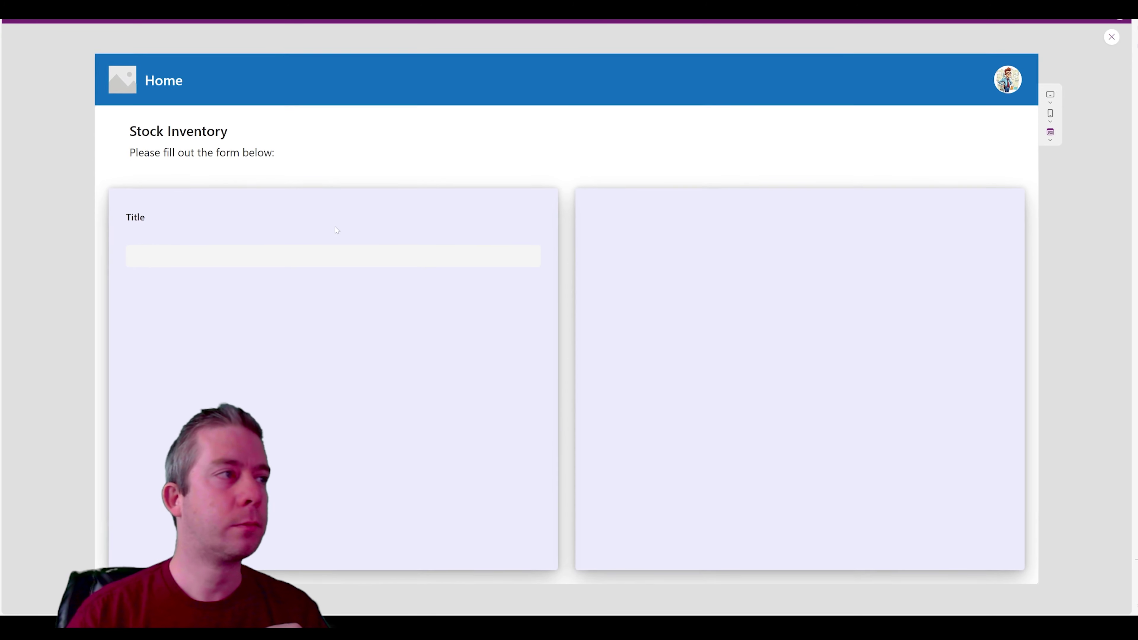
pyautogui.click(242, 268)
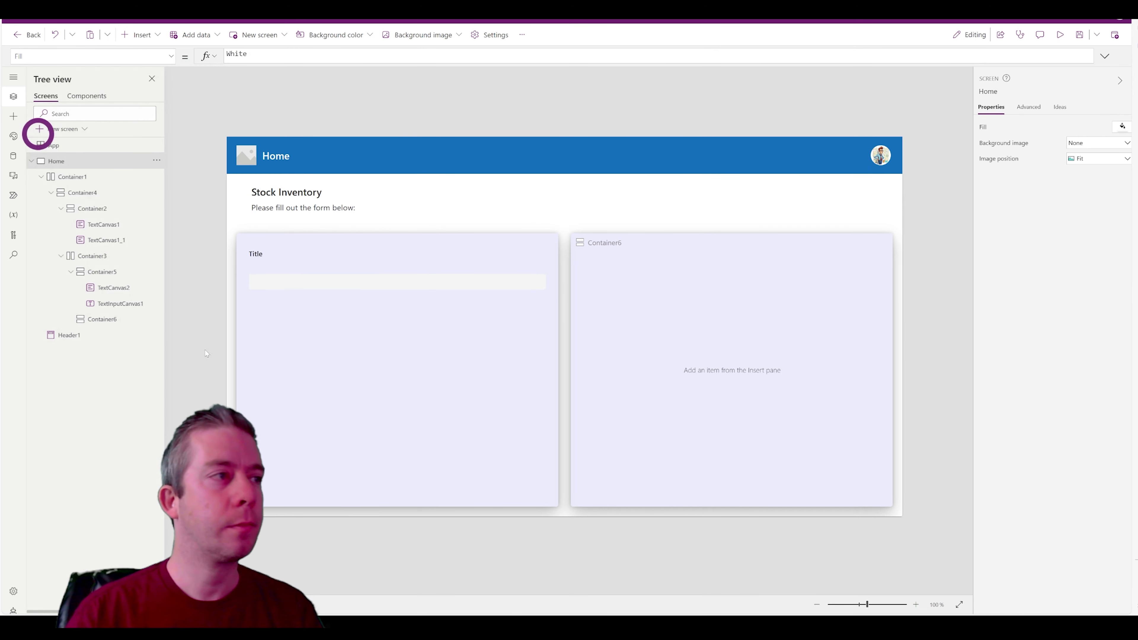
# Insert a modern Text control into Container5 below the text input and set its text to Quantity
pyautogui.click(260, 354)
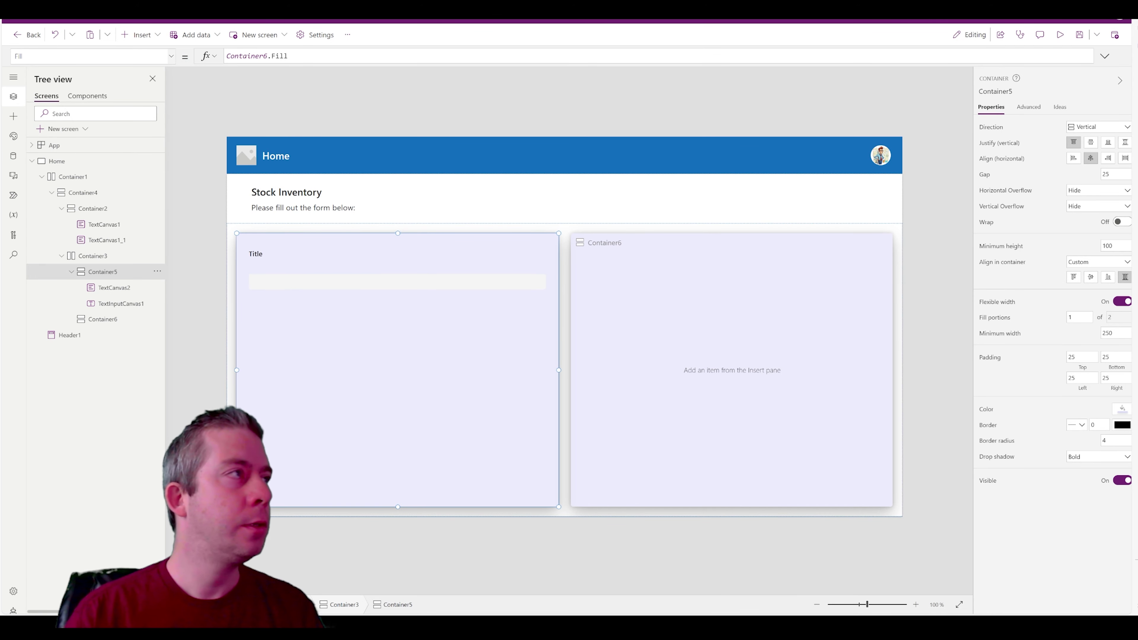
pyautogui.click(139, 34)
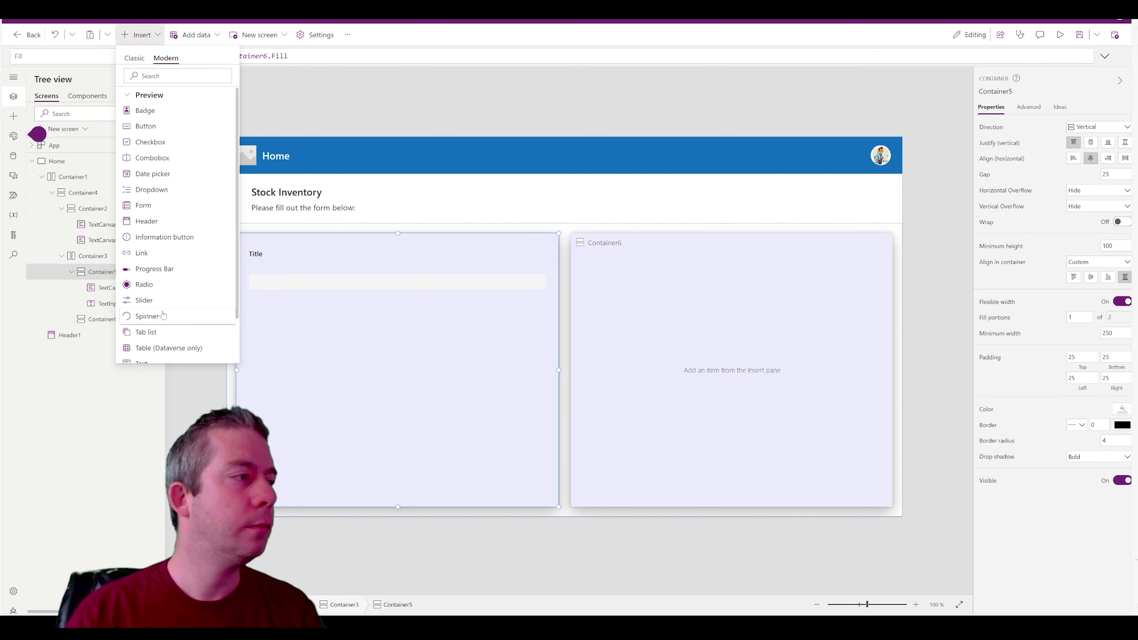
pyautogui.scroll(-3, 161, 316)
pyautogui.click(152, 322)
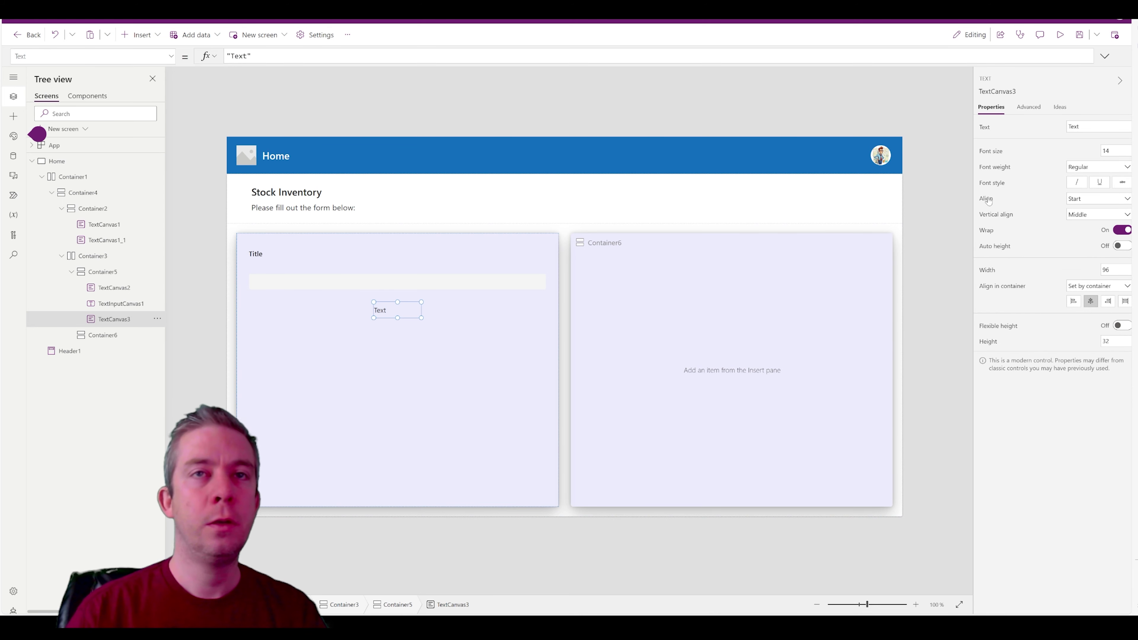
pyautogui.write('Quantity')
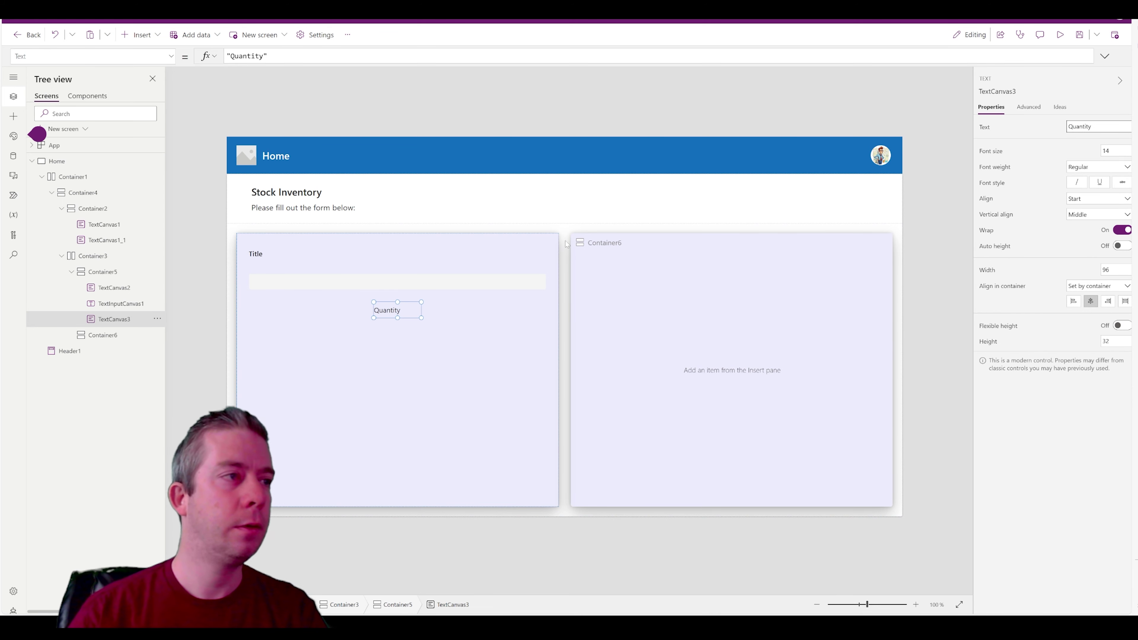
# Copy the text input below Title and paste the duplicate into Container5
pyautogui.click(406, 349)
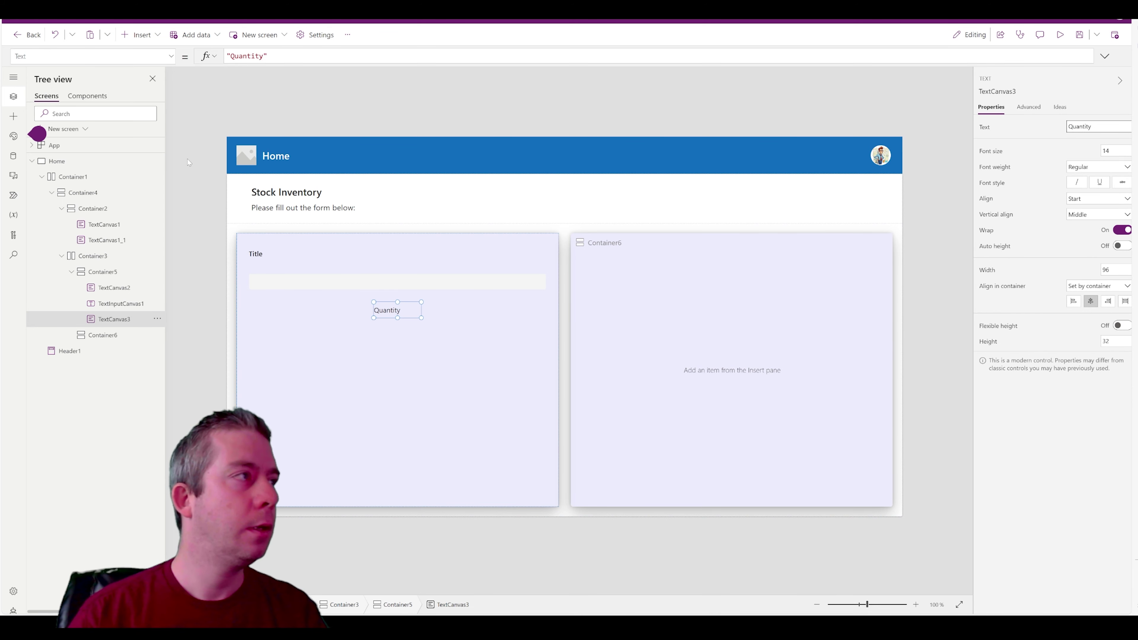
pyautogui.click(124, 34)
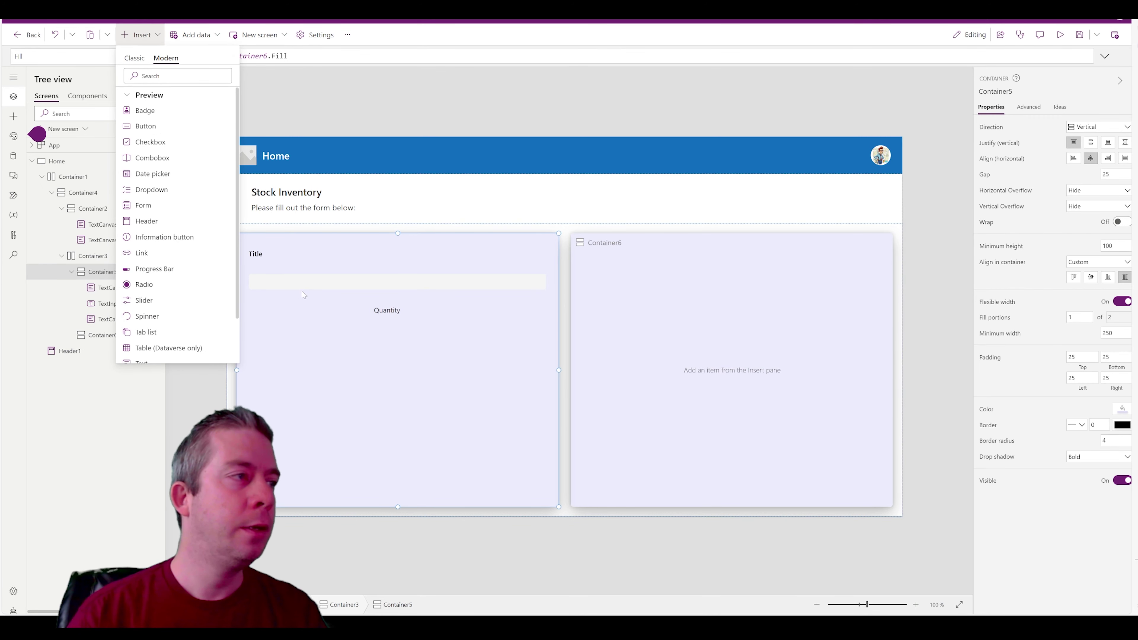
pyautogui.click(302, 284)
pyautogui.hotkey('ctrl', 'c')
pyautogui.click(374, 439)
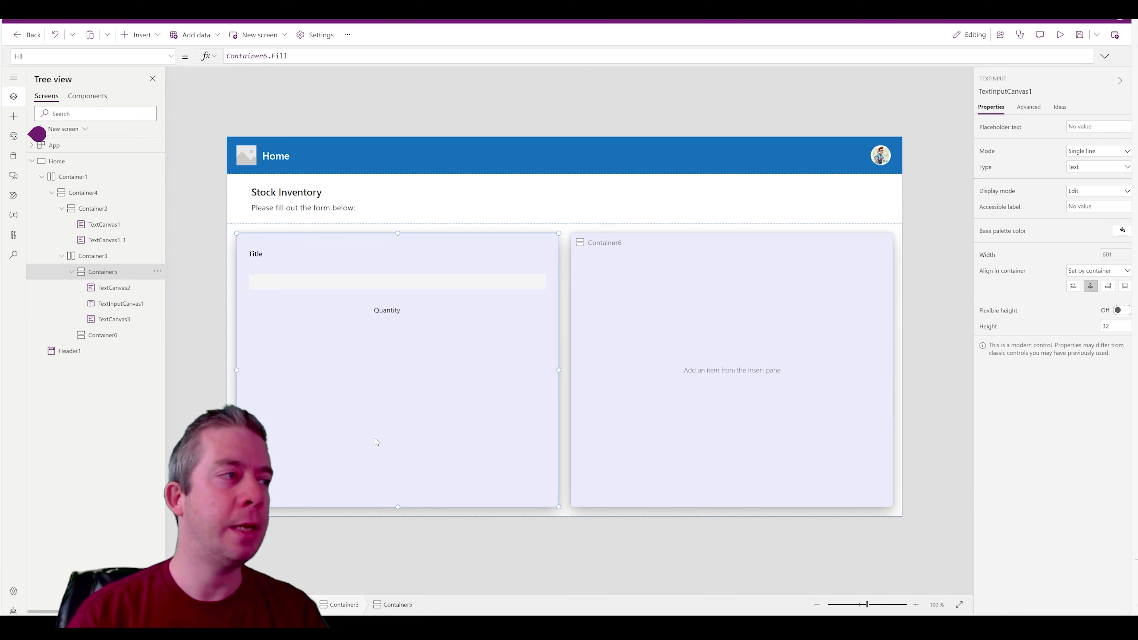
pyautogui.hotkey('ctrl', 'v')
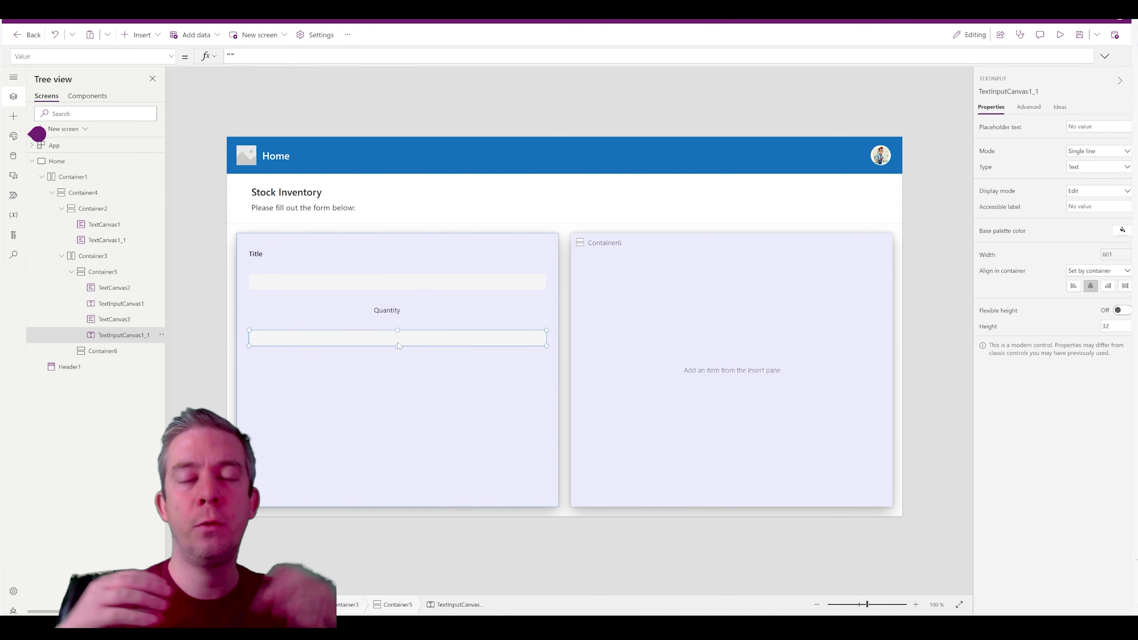
# Delete the Quantity text and paste a copy of the Title text into Container5 in its place
pyautogui.click(388, 309)
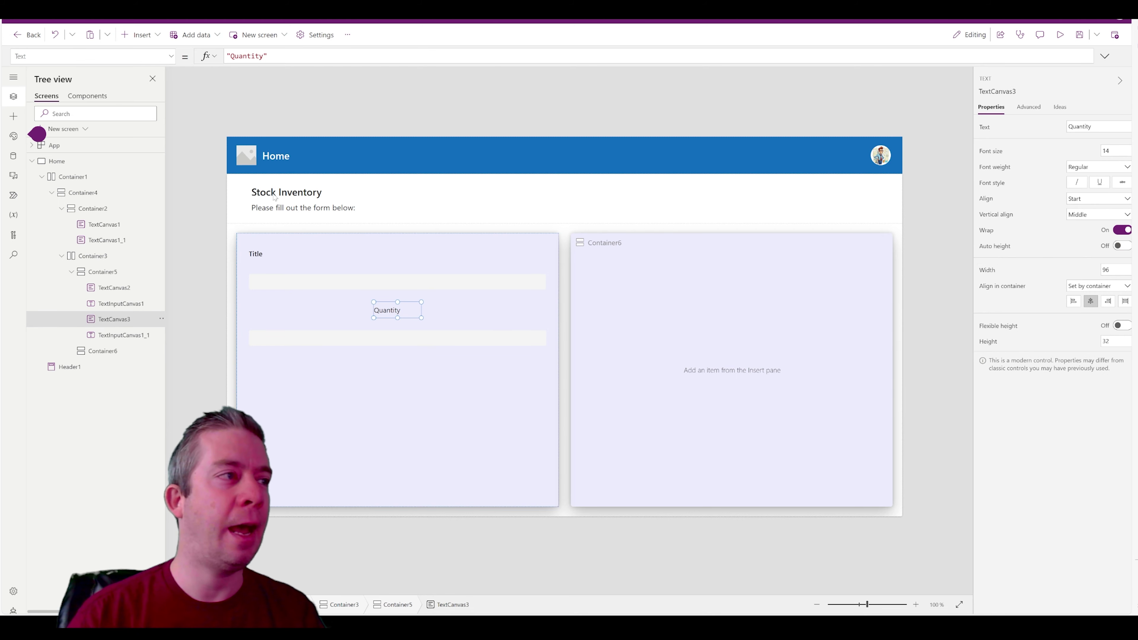
pyautogui.press('Delete')
pyautogui.click(268, 260)
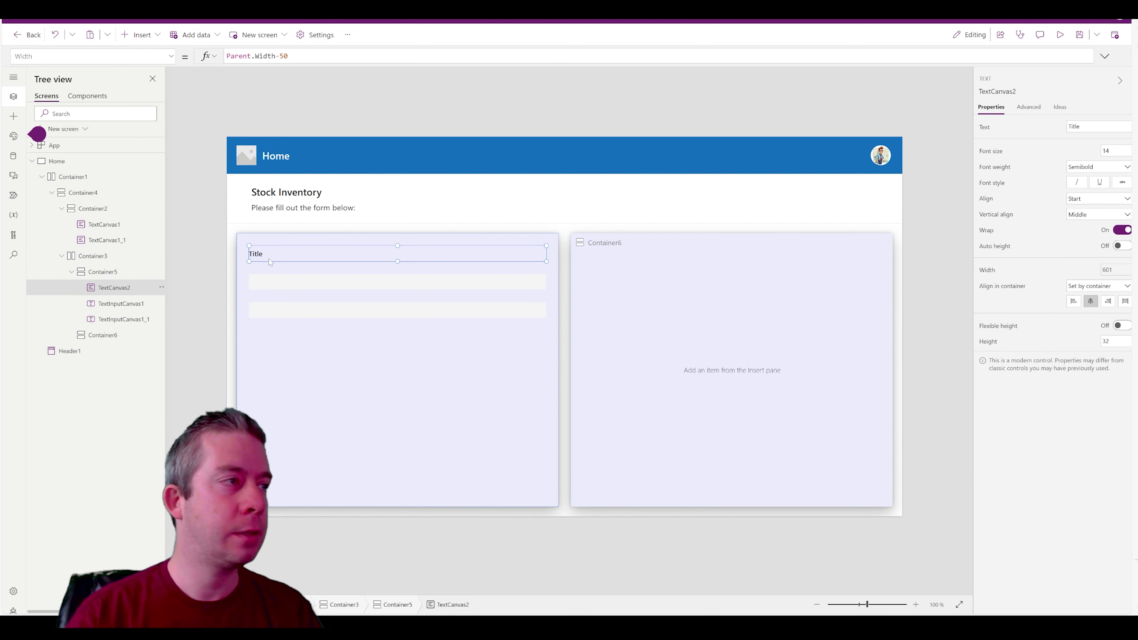
pyautogui.click(302, 358)
pyautogui.hotkey('ctrl', 'v')
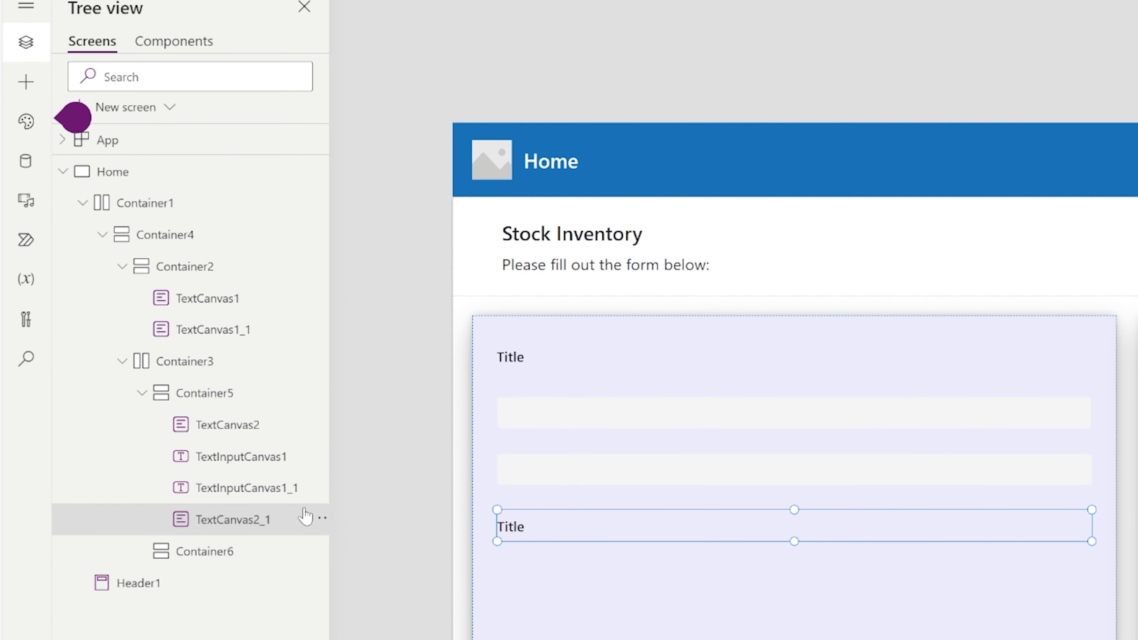
# Move the copied Title text one place up in Container5, above the second text input
pyautogui.click(322, 519)
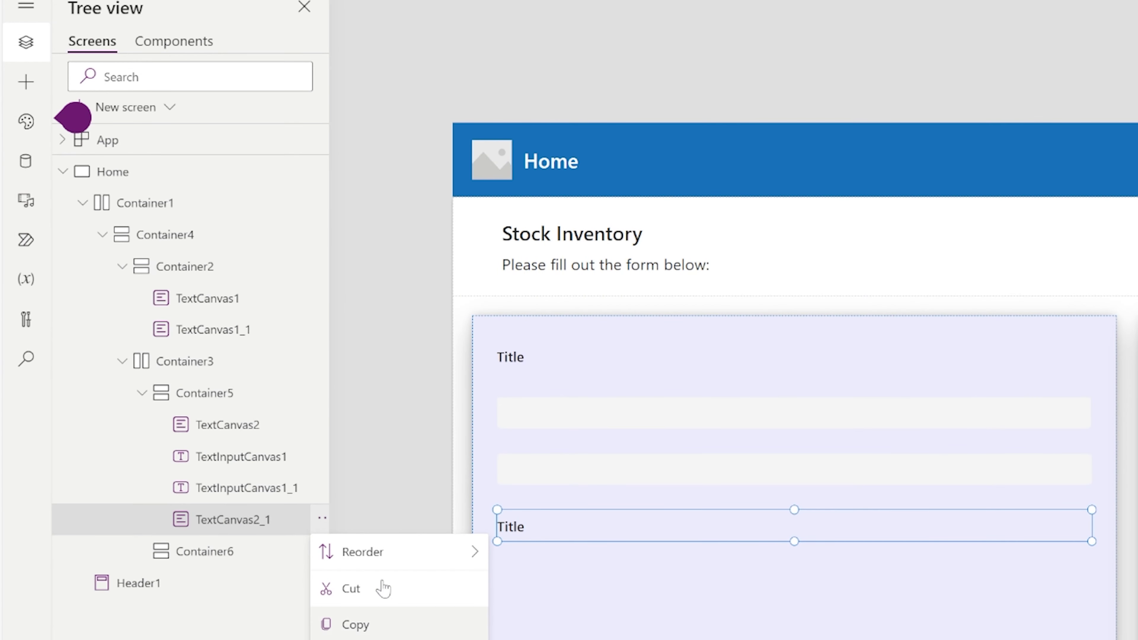
pyautogui.moveTo(386, 568)
pyautogui.click(515, 591)
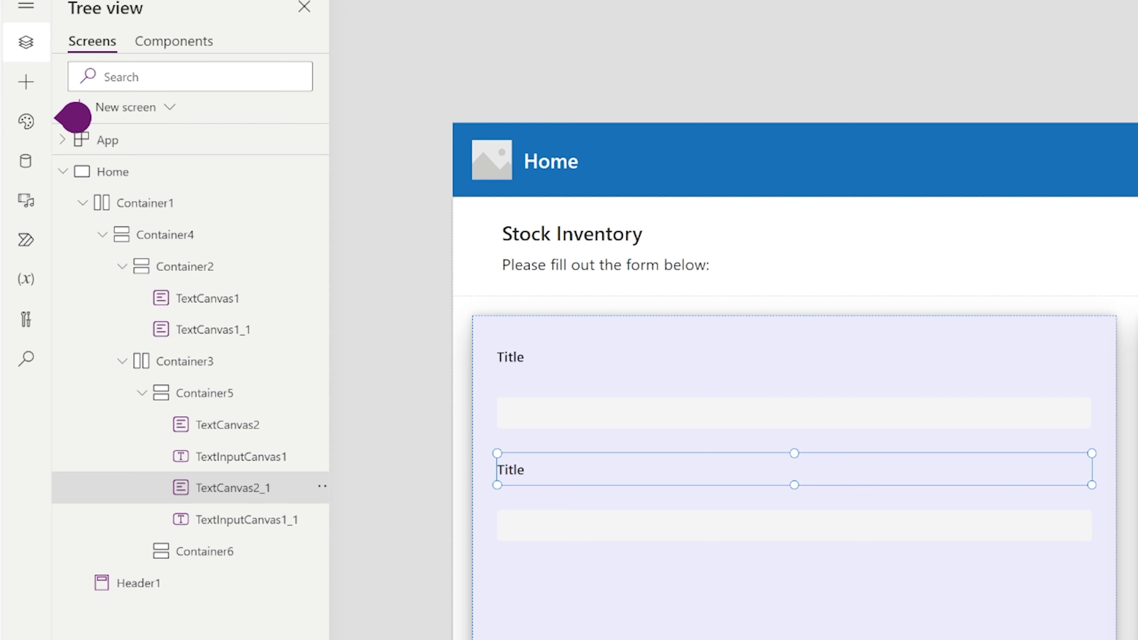
# Change the second label's text to Quantity and paste two more pairs of that label and a text input below it in Container5
pyautogui.hotkey('ctrl', 'v')
pyautogui.click(610, 529)
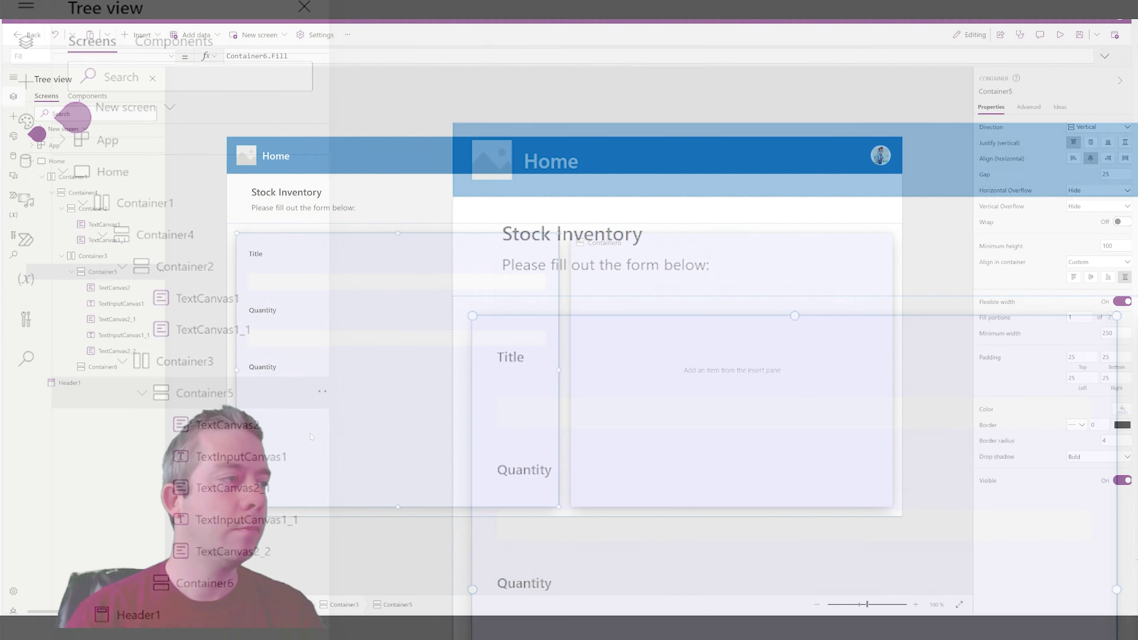
pyautogui.hotkey('ctrl', 'v')
pyautogui.click(285, 374)
pyautogui.click(298, 465)
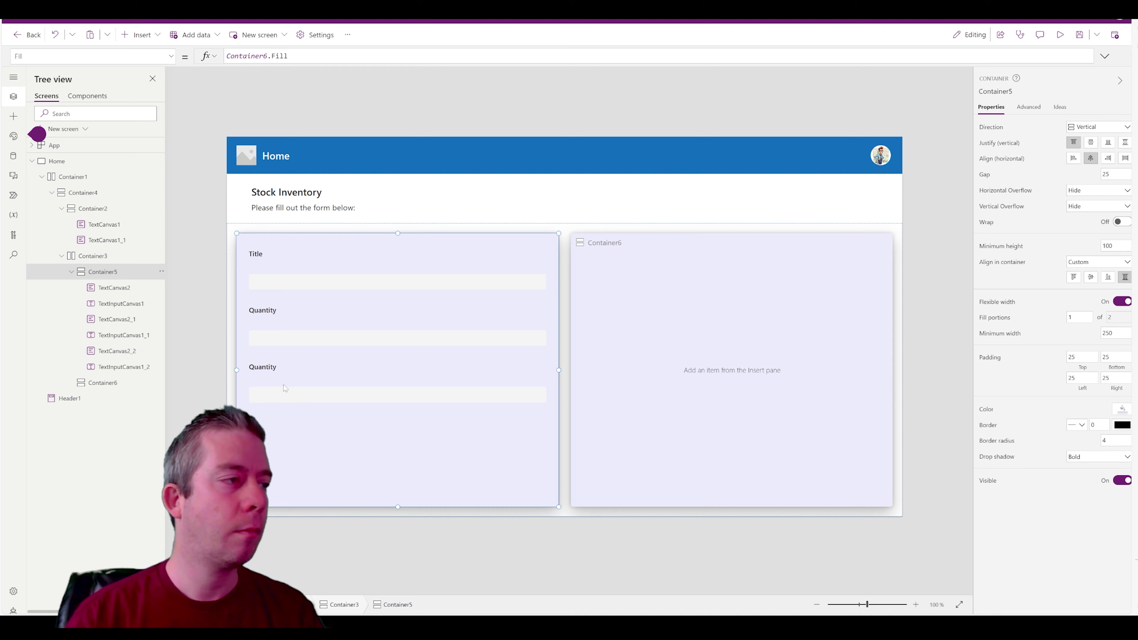
pyautogui.click(283, 386)
pyautogui.hotkey('ctrl', 'c')
pyautogui.hotkey('ctrl', 'v')
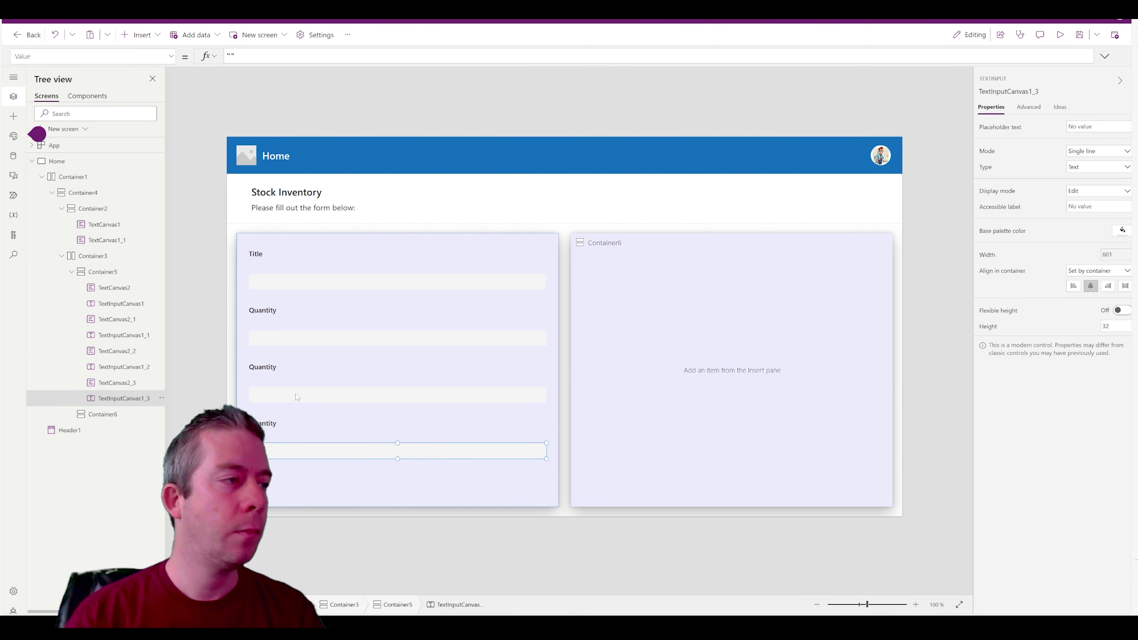
# Set the text of the third label in Container5 to Size
pyautogui.click(260, 366)
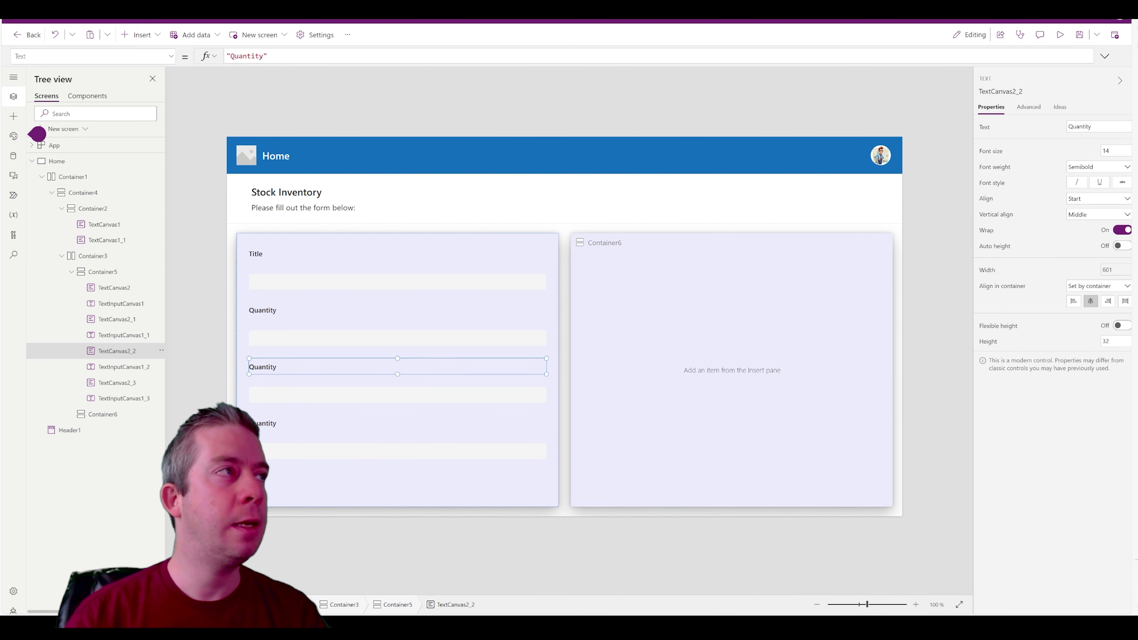
pyautogui.click(251, 56)
pyautogui.moveTo(230, 55); pyautogui.dragTo(264, 56)
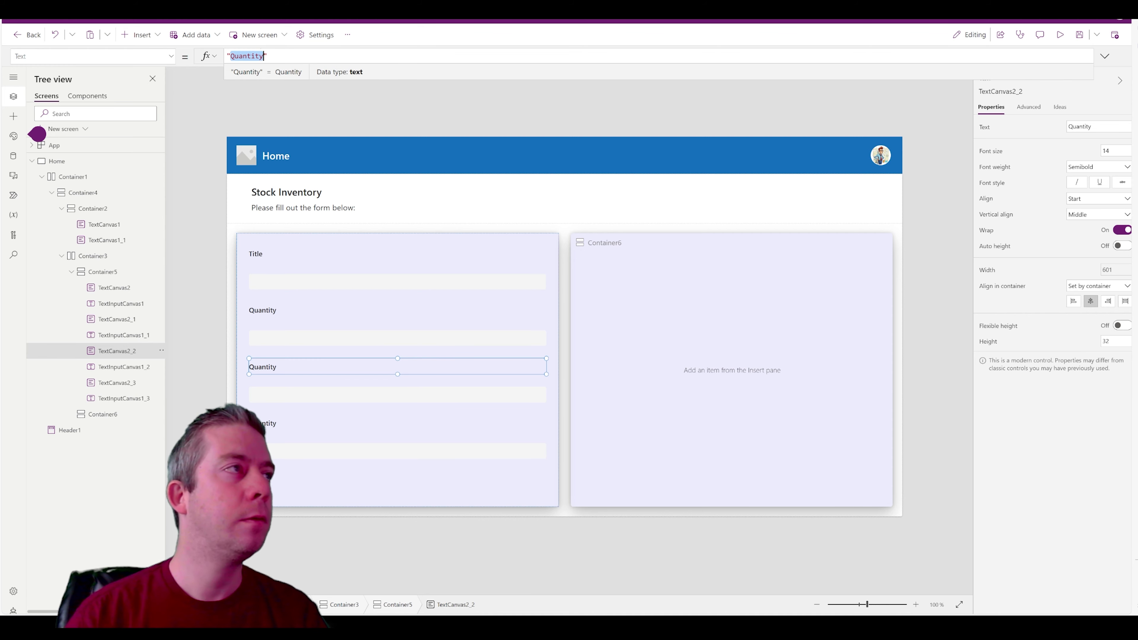
pyautogui.write('Size')
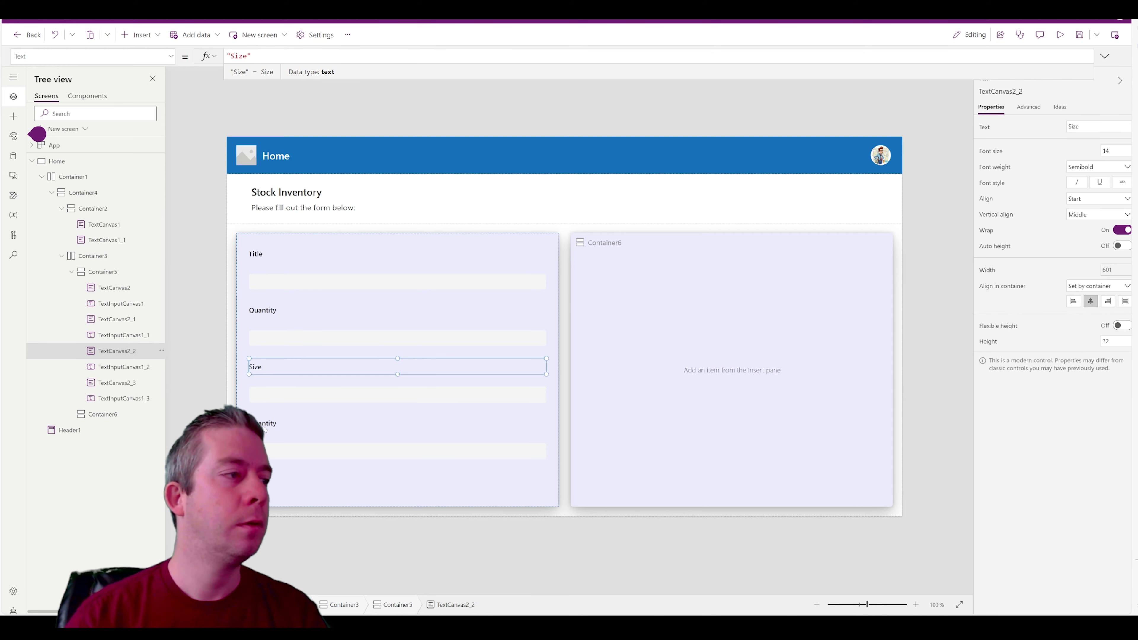
# Set the text of the fourth label in Container5 to Cost
pyautogui.click(264, 426)
pyautogui.doubleClick(249, 56)
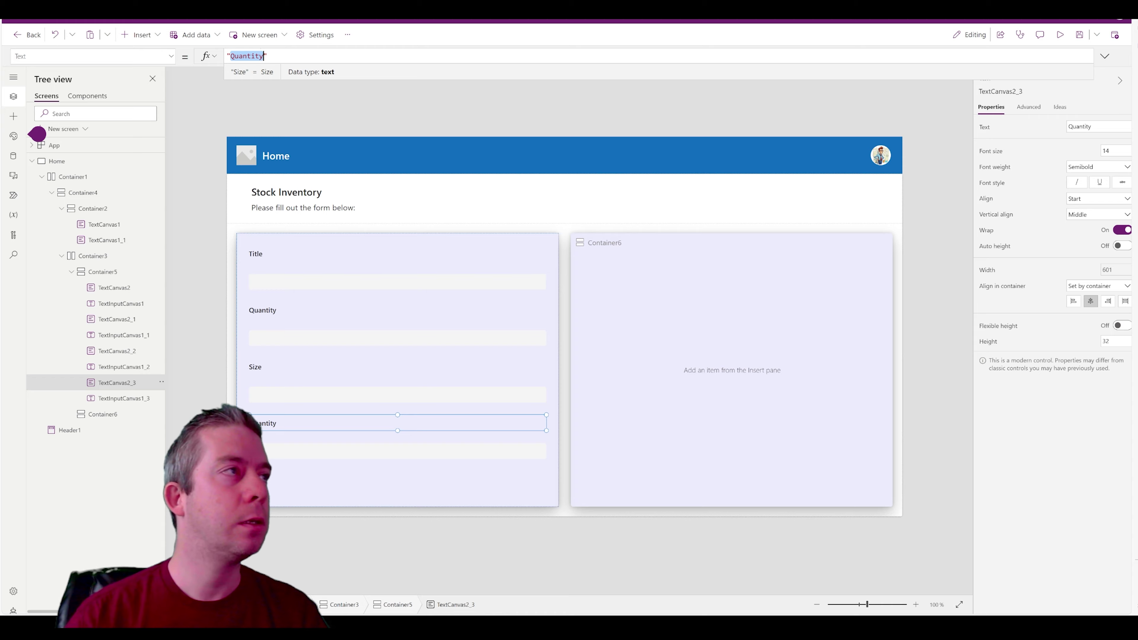
pyautogui.write('Cost')
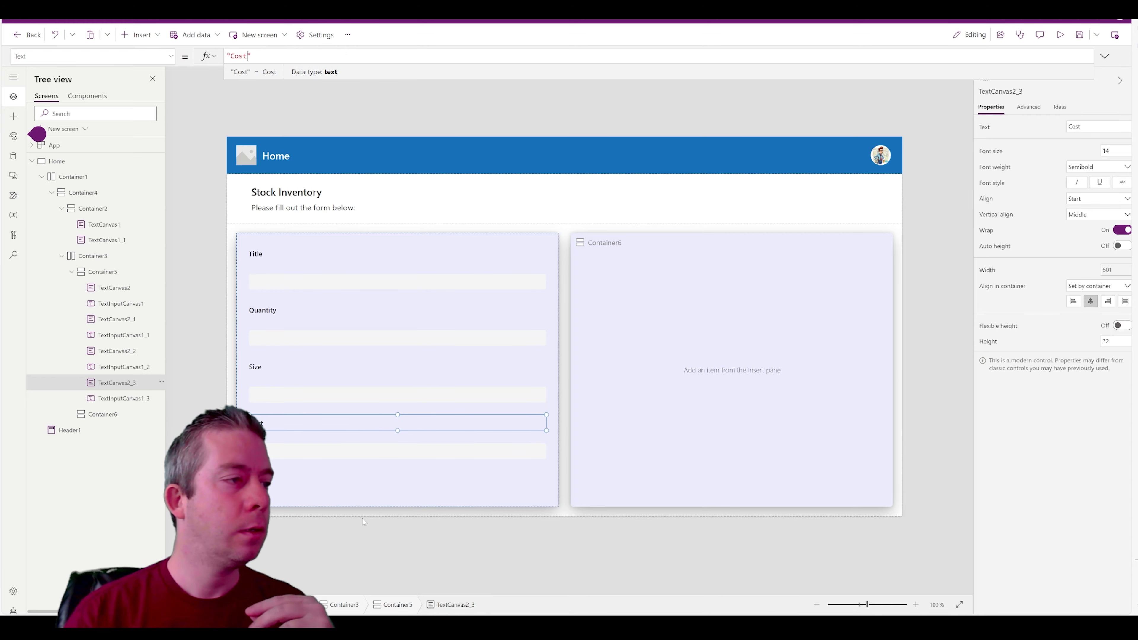
pyautogui.click(336, 490)
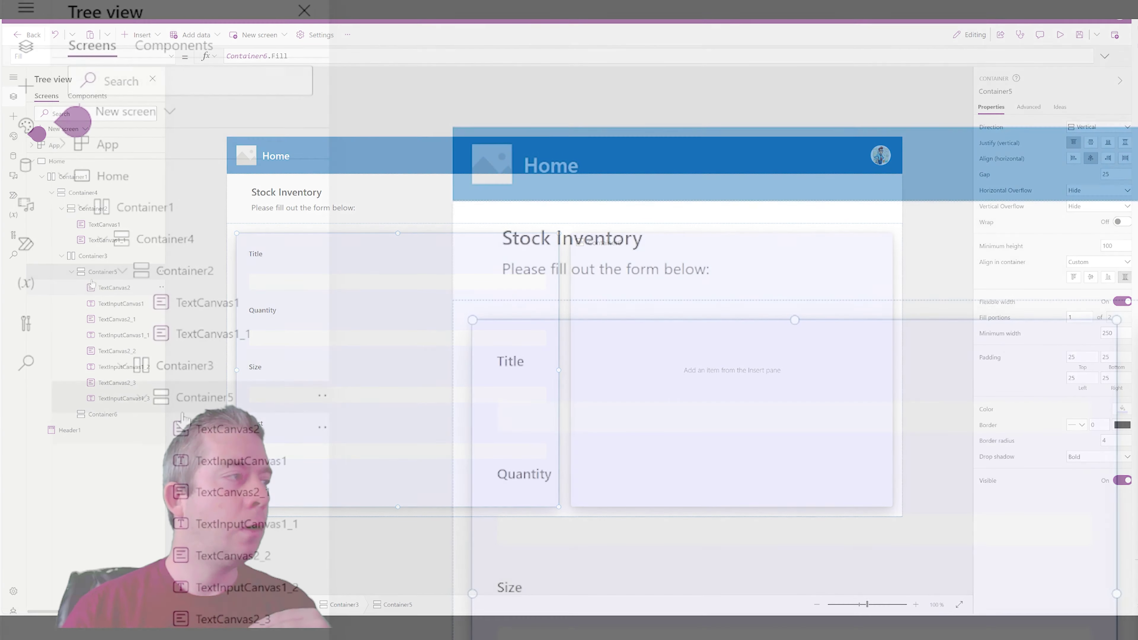
# Rename the text input below the Title label to txtTitle
pyautogui.click(101, 289)
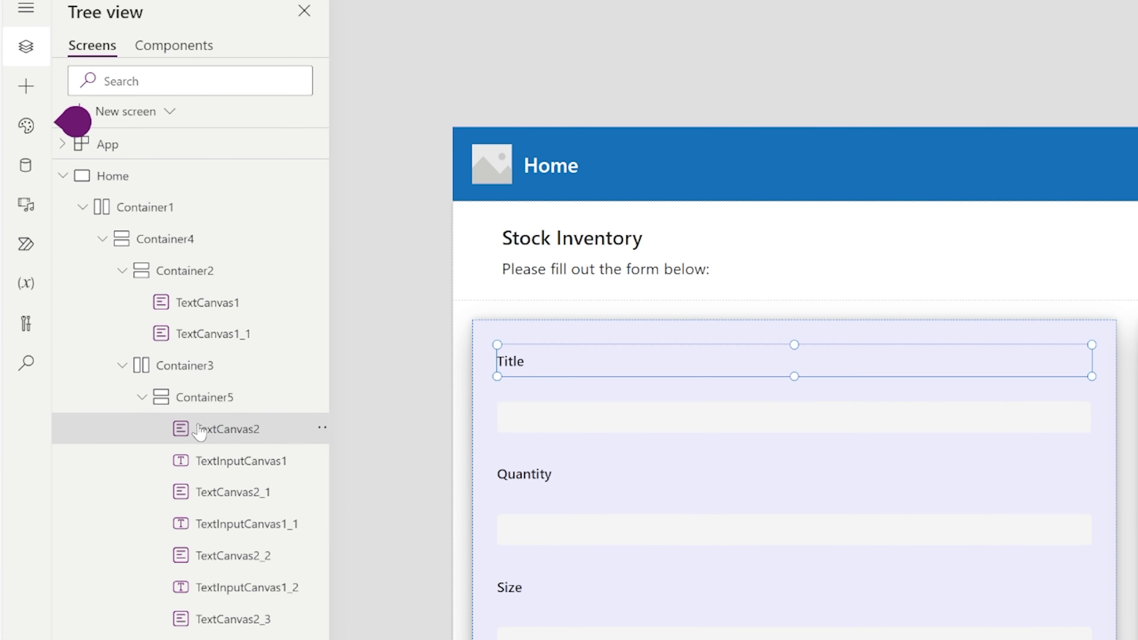
pyautogui.click(211, 464)
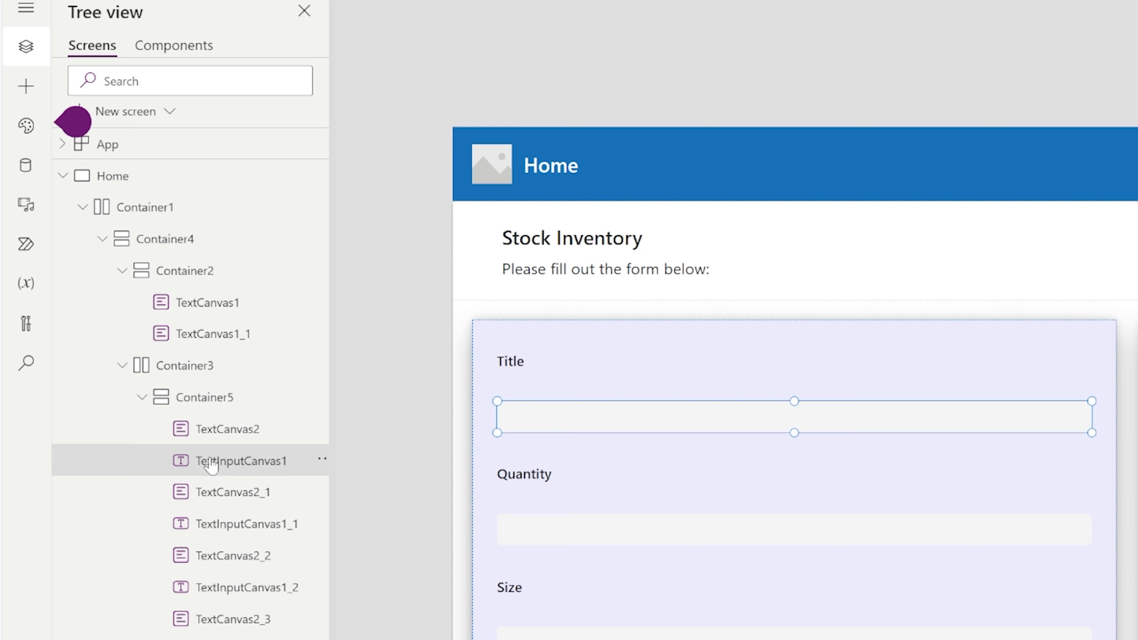
pyautogui.click(323, 461)
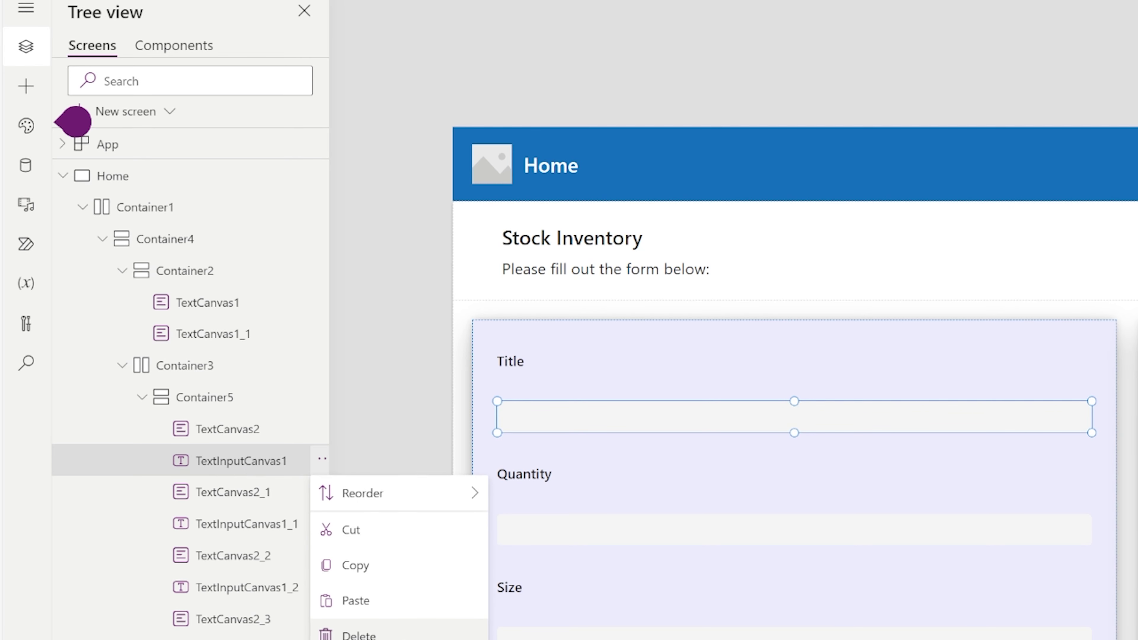
pyautogui.click(381, 639)
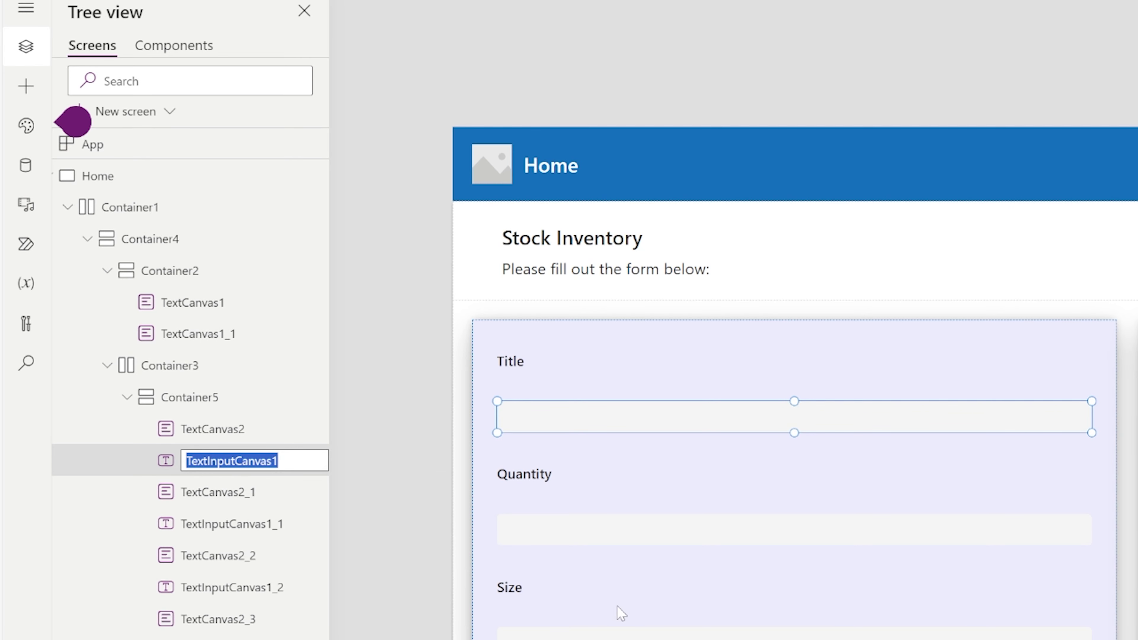
pyautogui.write('txtTi')
pyautogui.press('Escape')
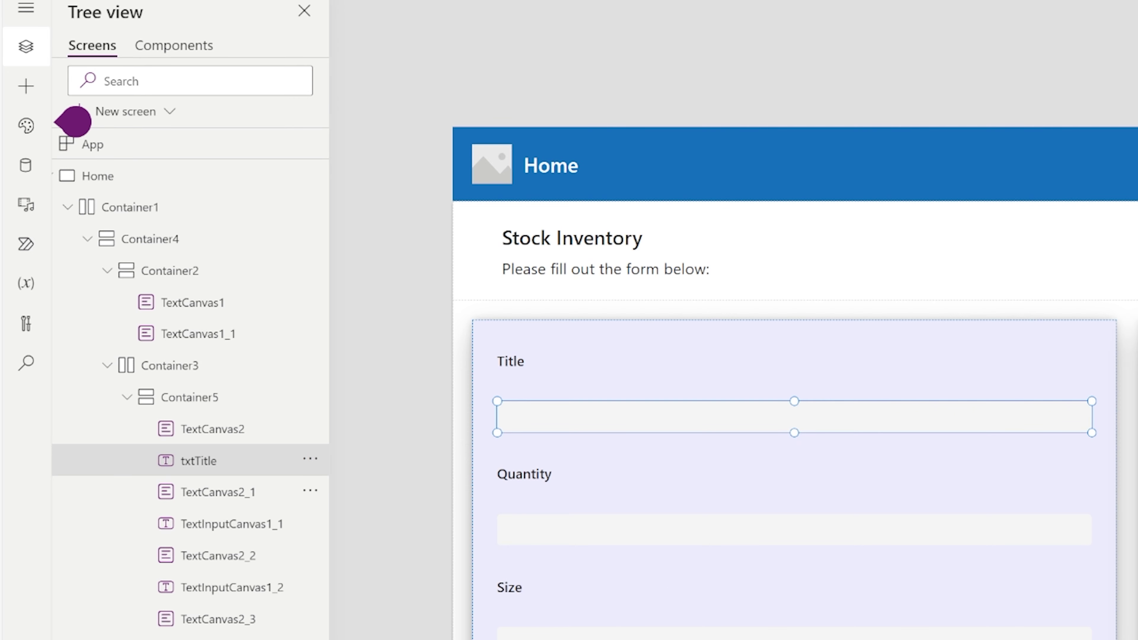
# Rename the text inputs below Quantity, Size and Cost to txtQuantity, txtSize and txtCost
pyautogui.click(209, 536)
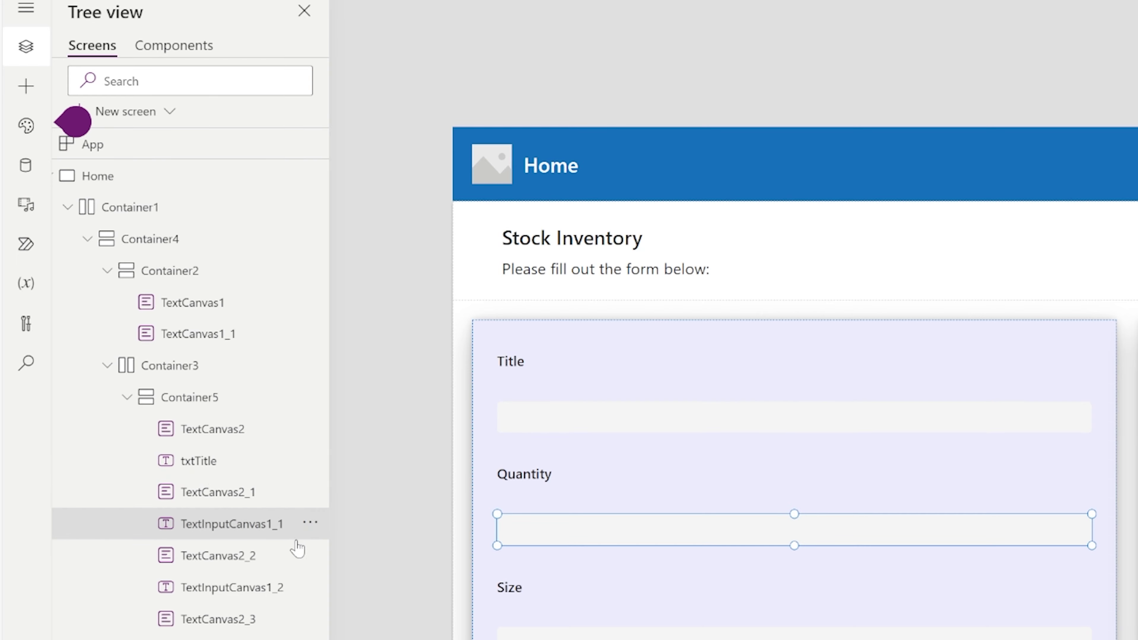
pyautogui.click(310, 522)
pyautogui.click(345, 639)
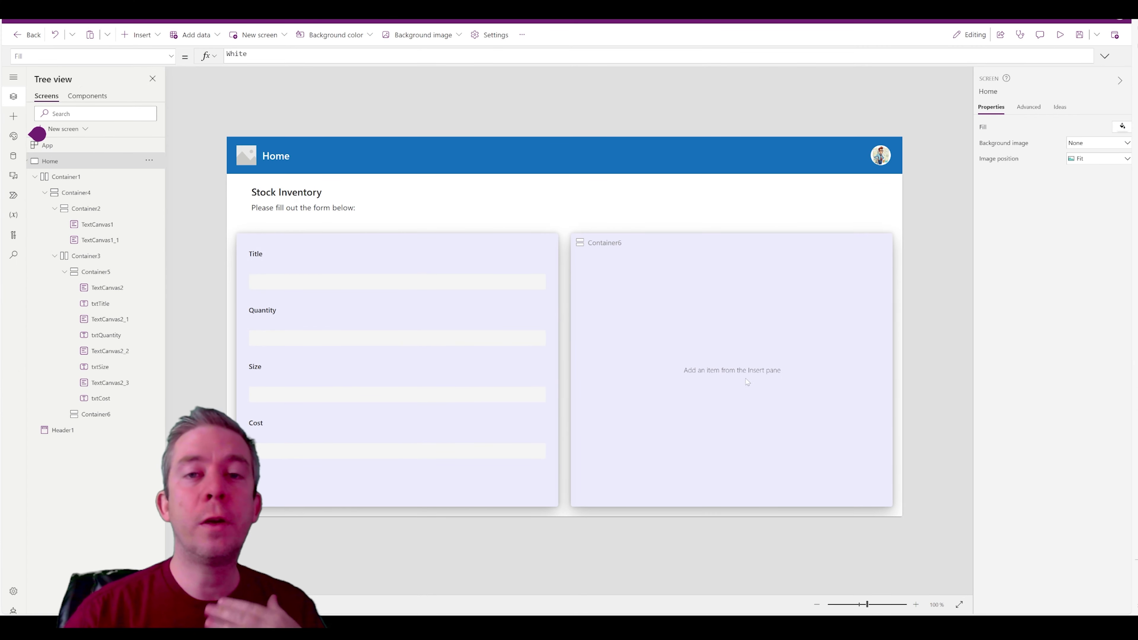
# Paste copies of the Title label and its text input into Container6, with centred horizontal alignment, padding 25 and gap 25
pyautogui.click(710, 396)
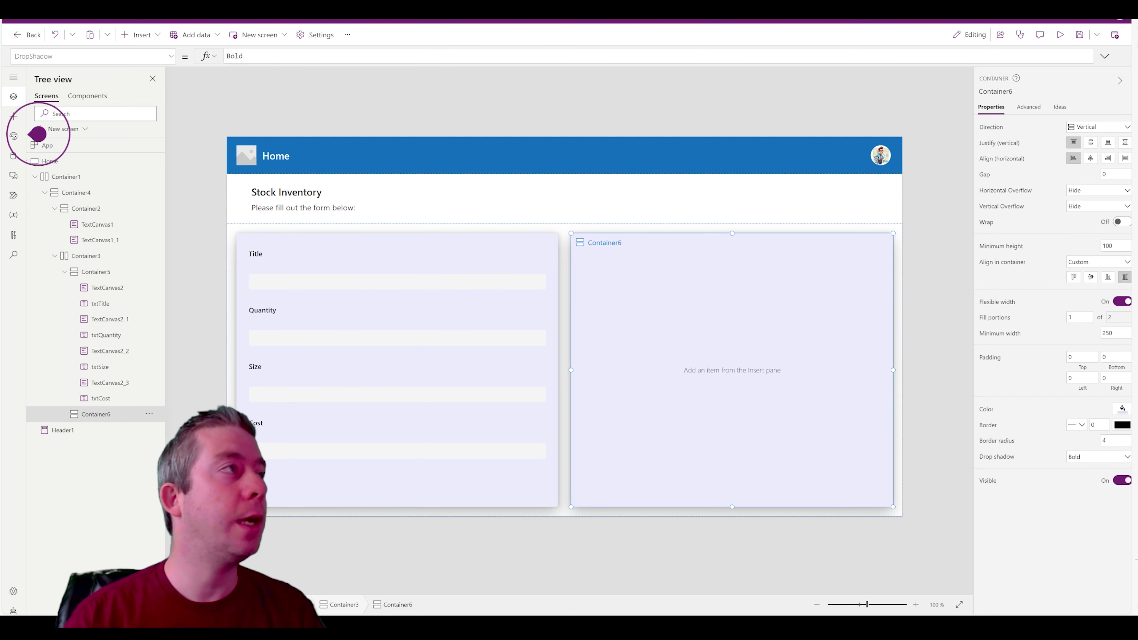
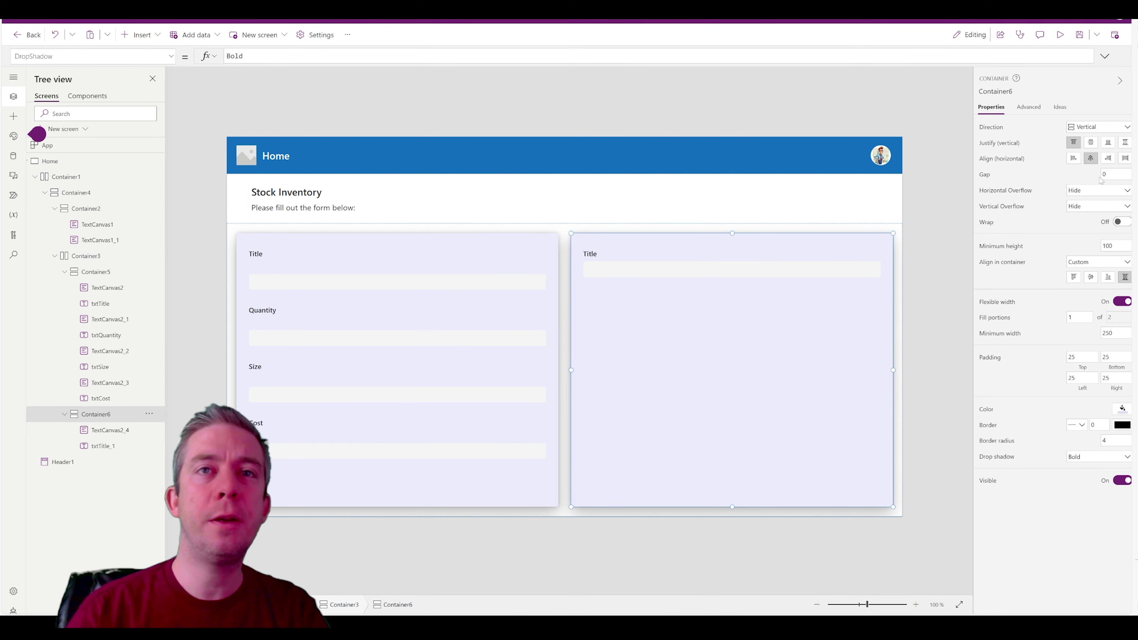
pyautogui.write('25')
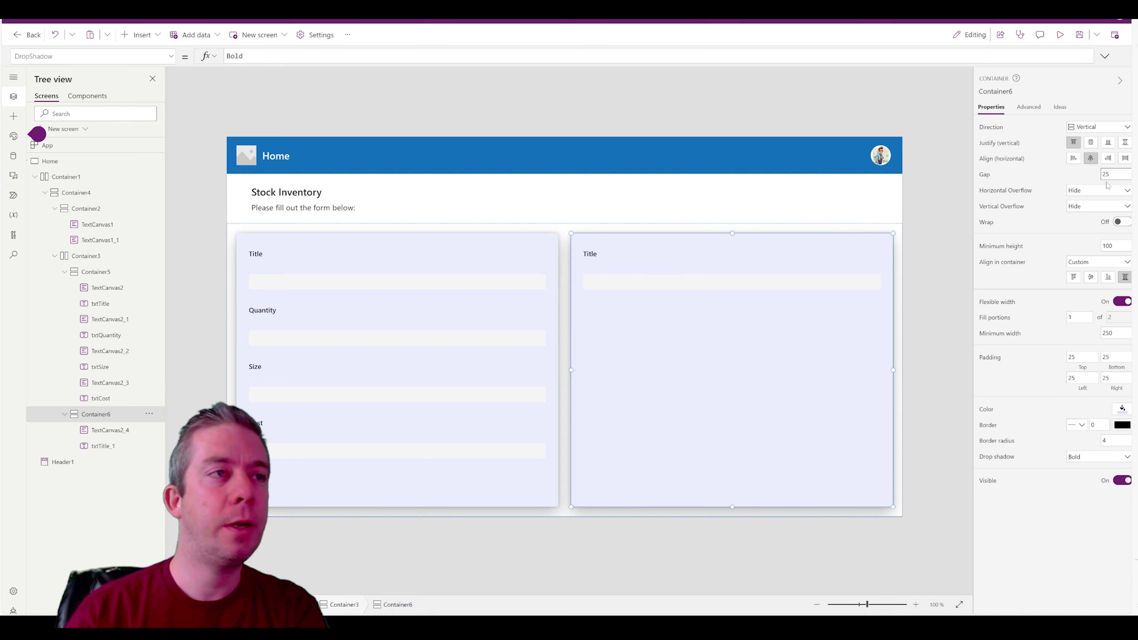
# Open the text of the Title label in Container6 for editing
pyautogui.click(600, 256)
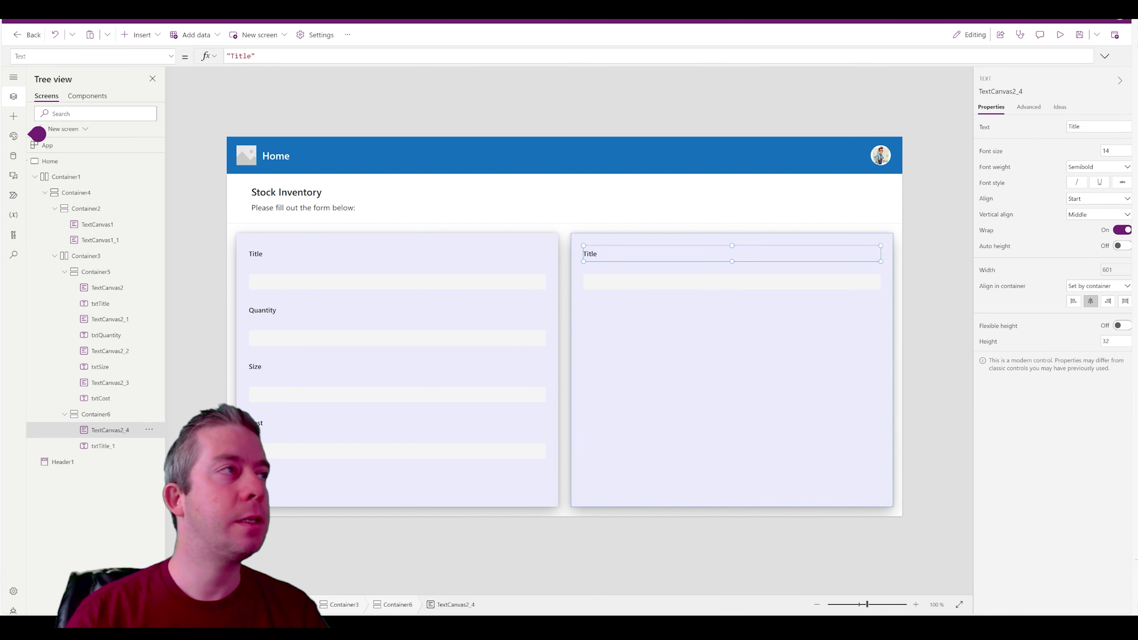
pyautogui.doubleClick(241, 55)
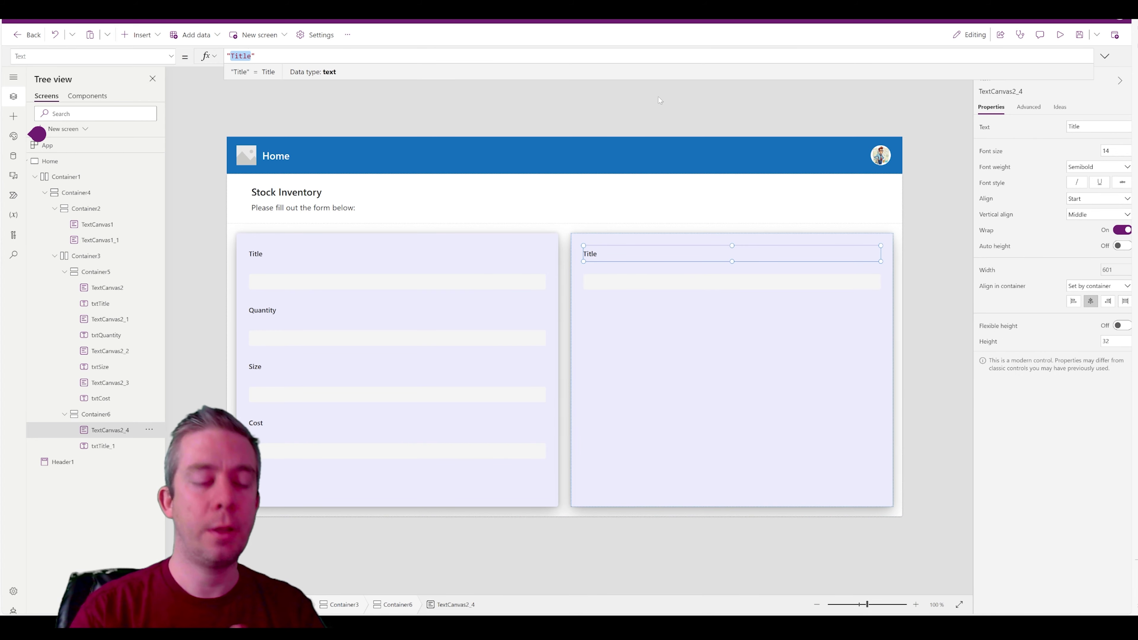
# Set the label text in the second form container to "Details" and switch the text input below it to Multiline mode
pyautogui.write('Details')
pyautogui.hotkey('shift', 'Return')
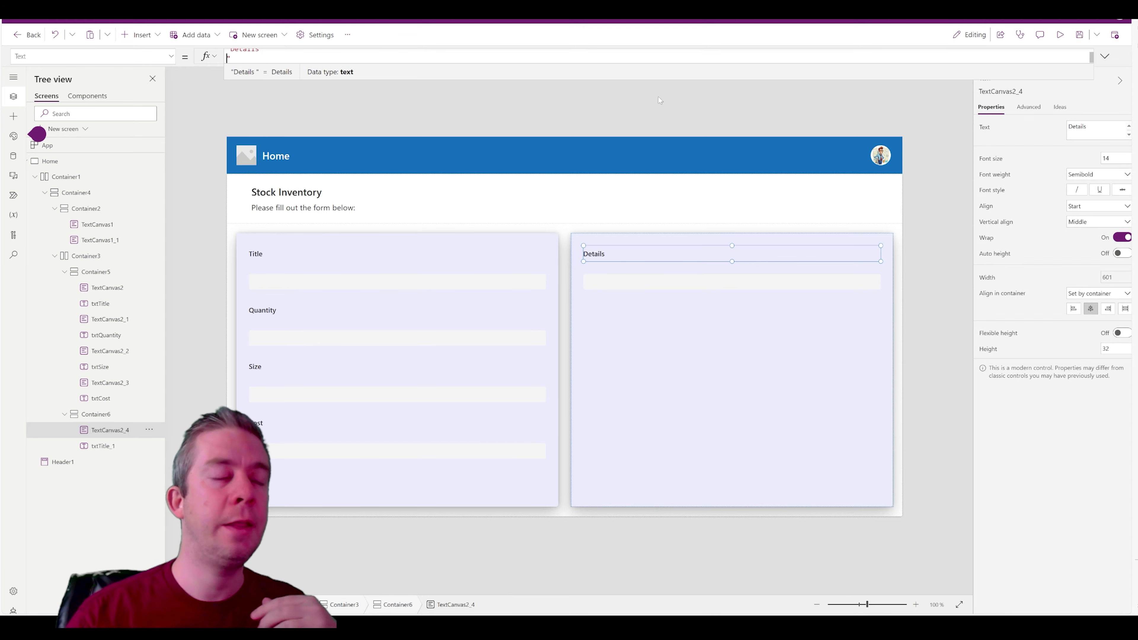
pyautogui.click(621, 283)
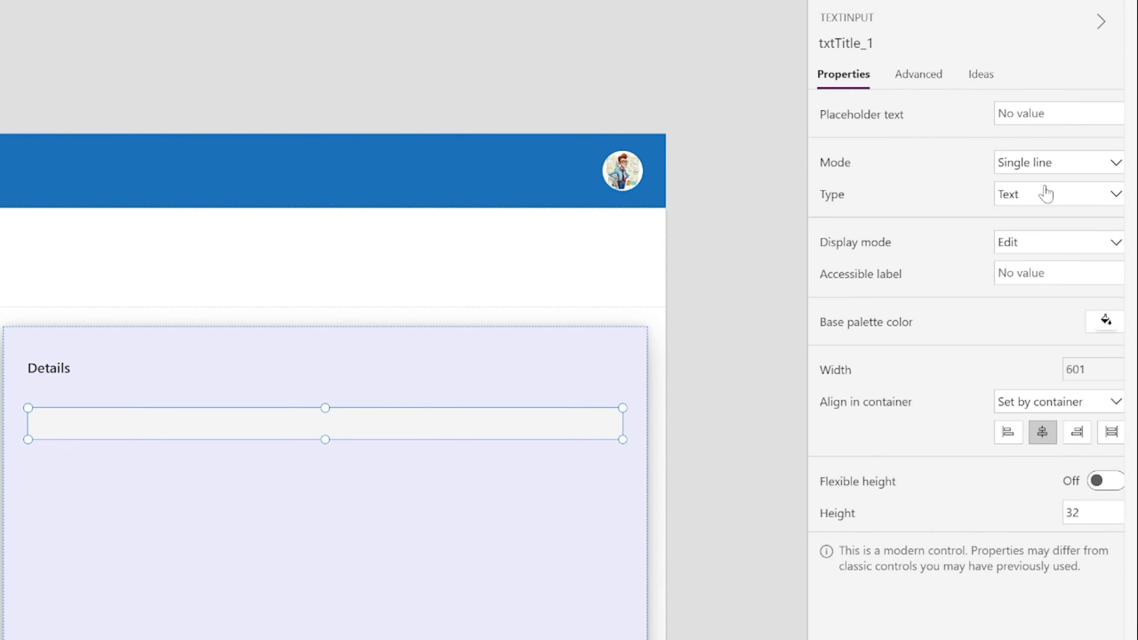
pyautogui.click(1019, 162)
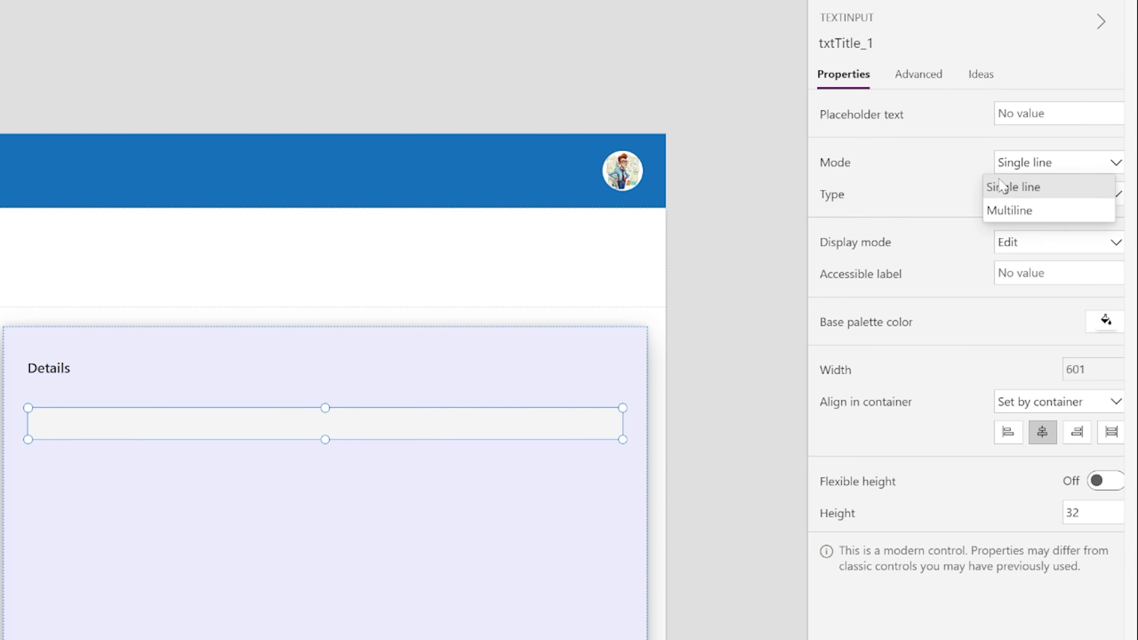
pyautogui.click(1009, 211)
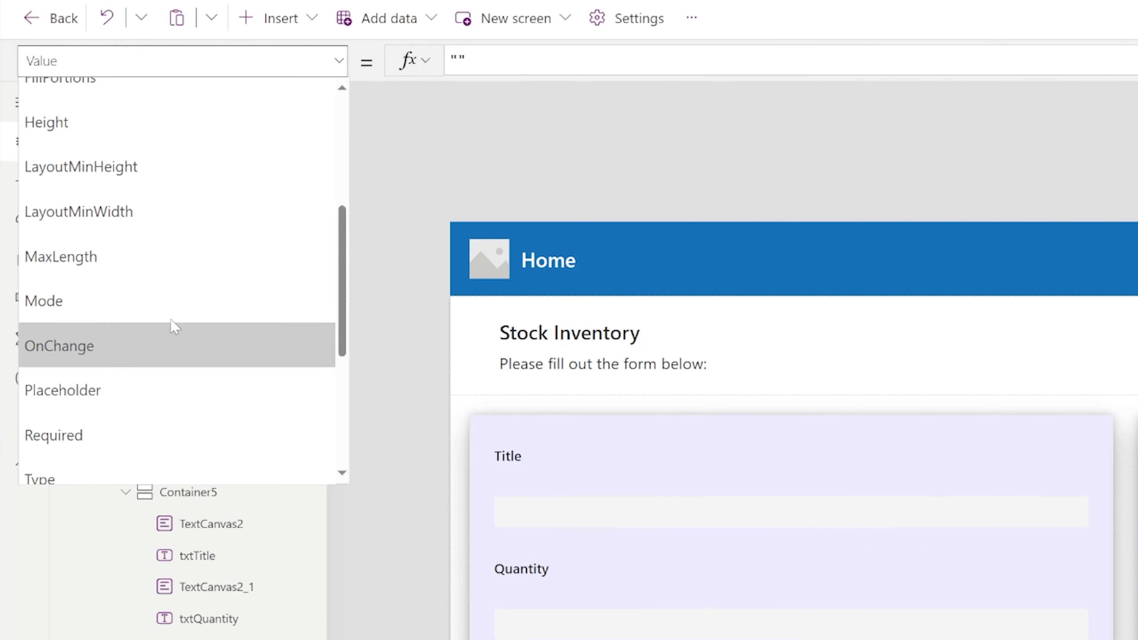
# Set the Height property of the Details text input to 150
pyautogui.scroll(3, 173, 325)
pyautogui.click(162, 309)
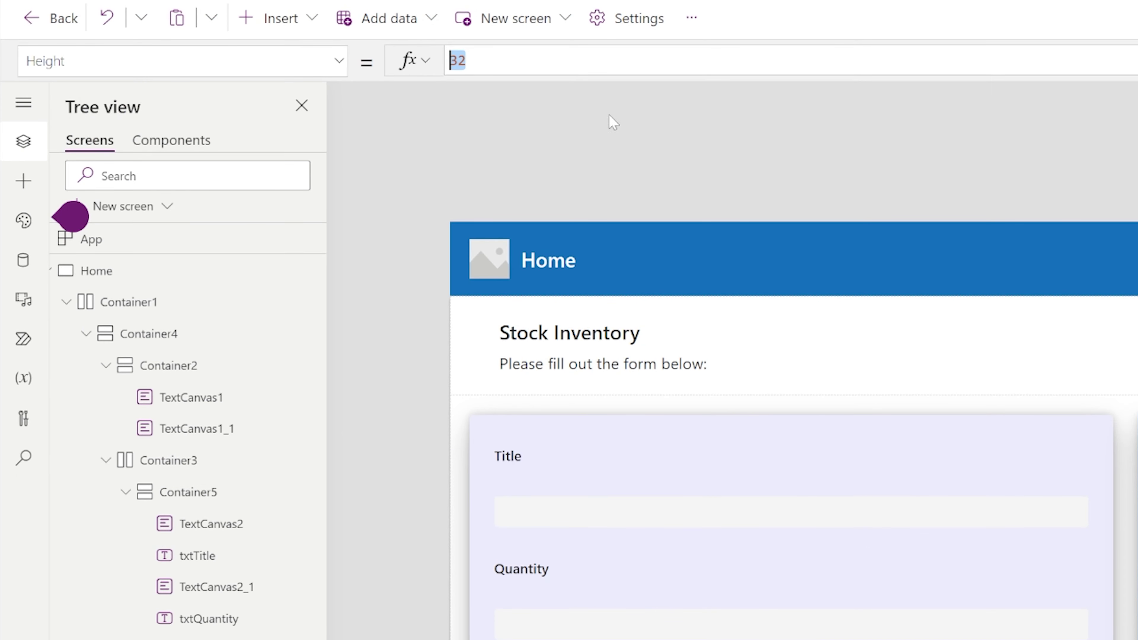
pyautogui.write('2')
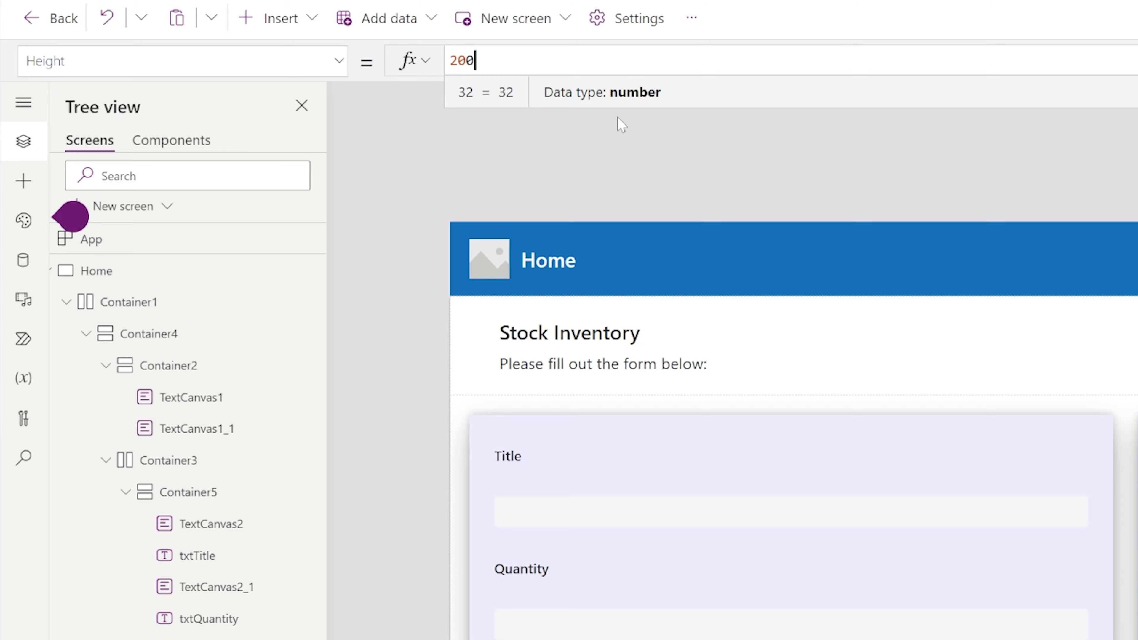
pyautogui.write('00')
pyautogui.hotkey('shift', 'Return')
pyautogui.press('BackSpace')
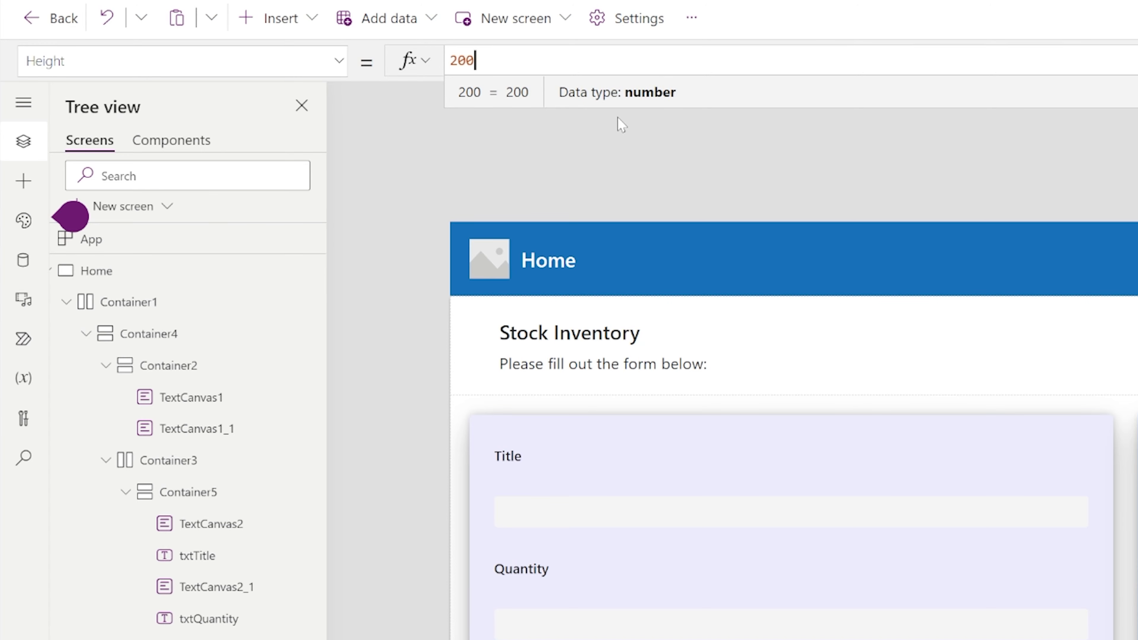
pyautogui.write('150')
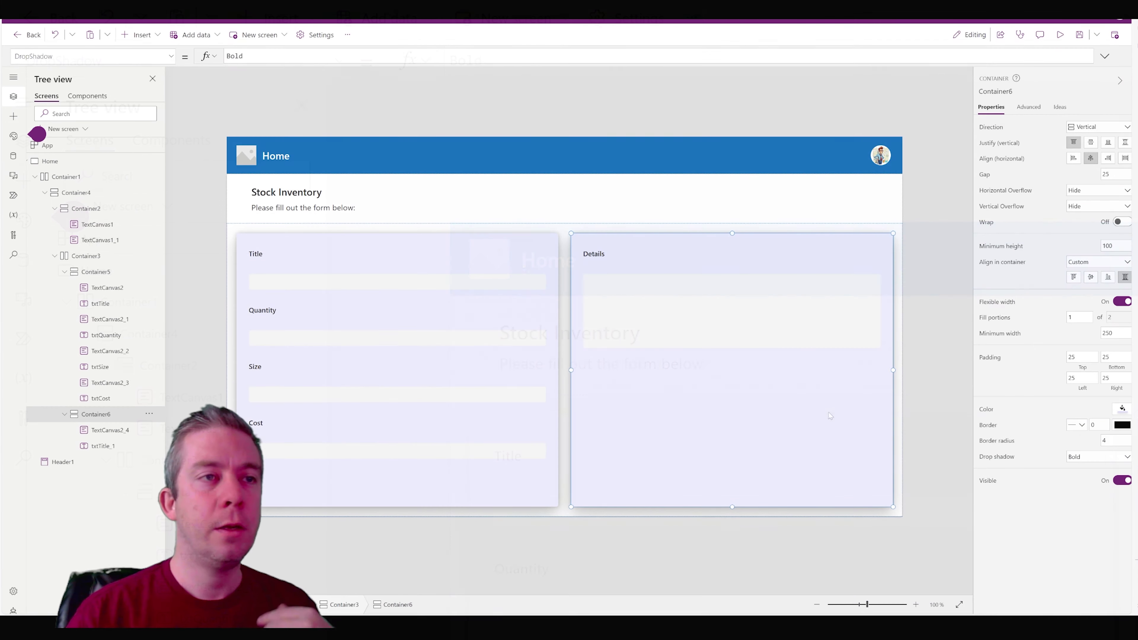
pyautogui.click(673, 330)
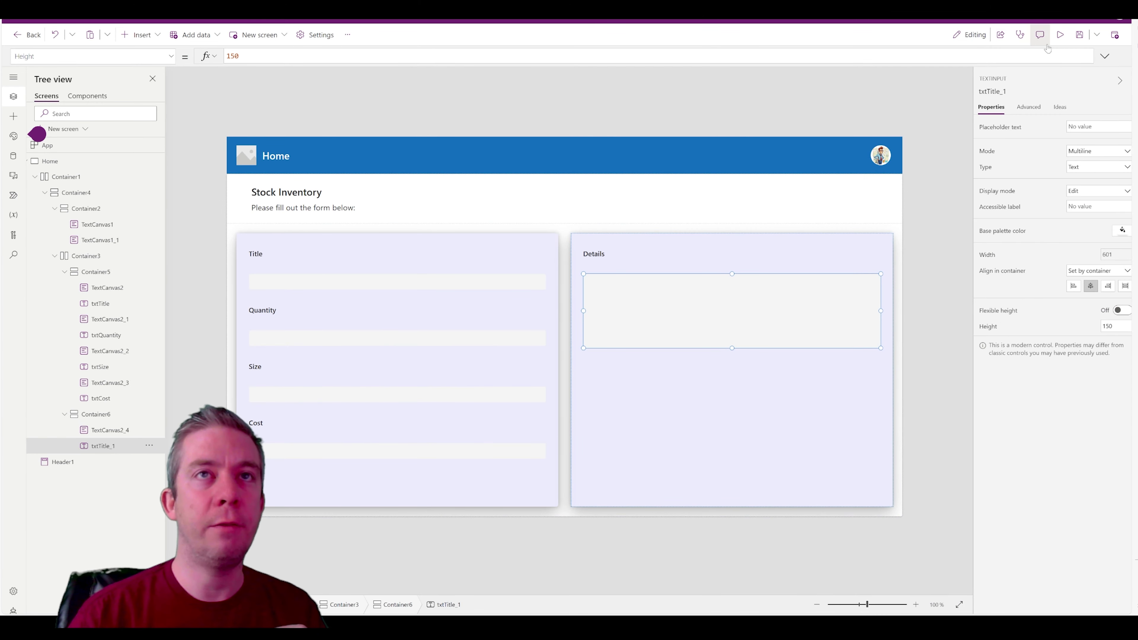
# Paste copies of the Title label and its text input into the second container, below the Details box
pyautogui.click(634, 370)
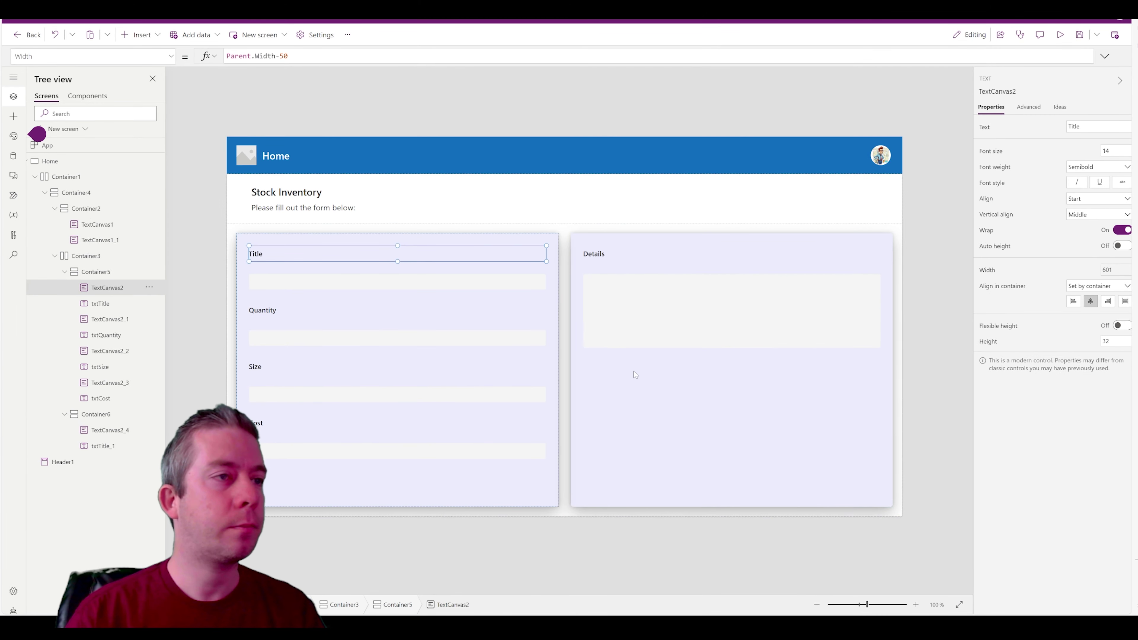
pyautogui.hotkey('ctrl', 'v')
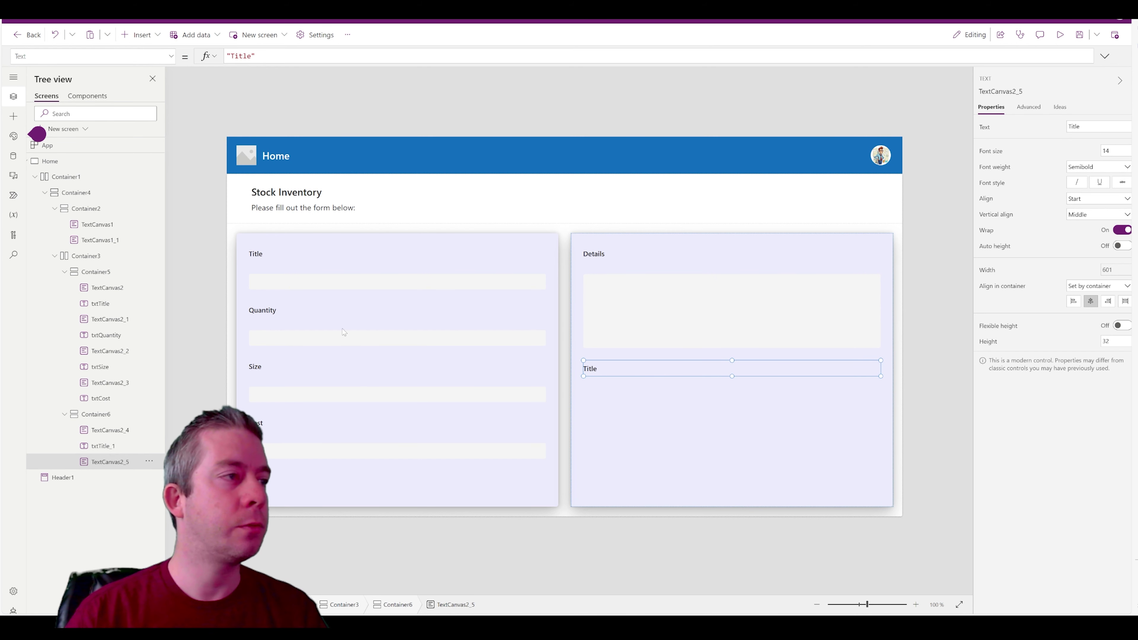
pyautogui.click(349, 281)
pyautogui.hotkey('ctrl', 'c')
pyautogui.click(647, 416)
pyautogui.hotkey('ctrl', 'v')
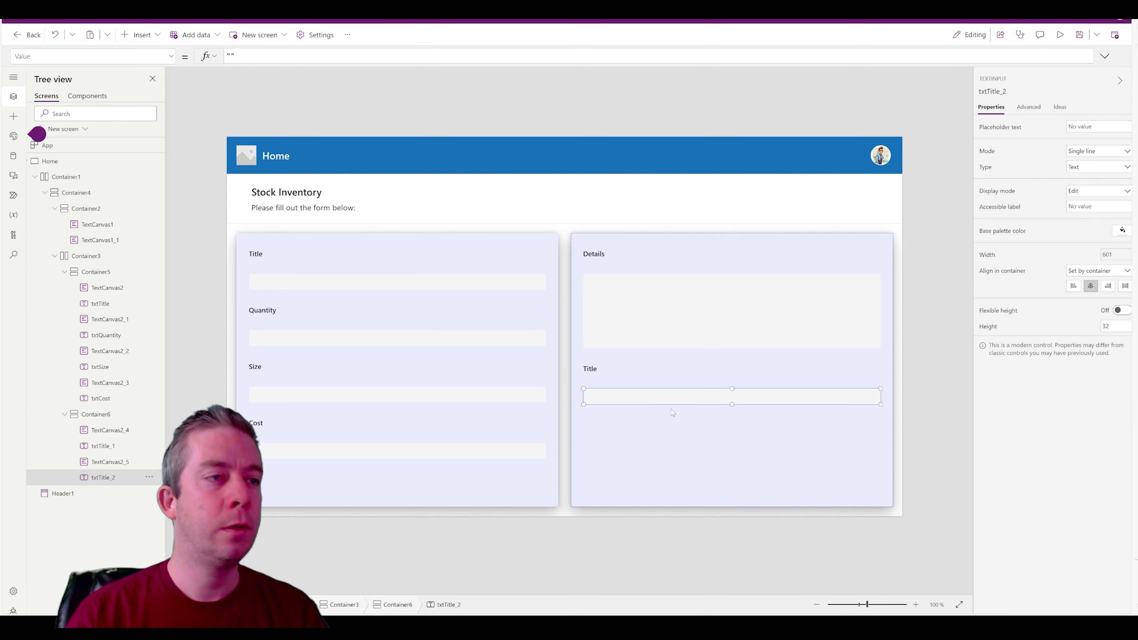
# Change the text of the copied Title label below the Details box to "Location"
pyautogui.click(596, 365)
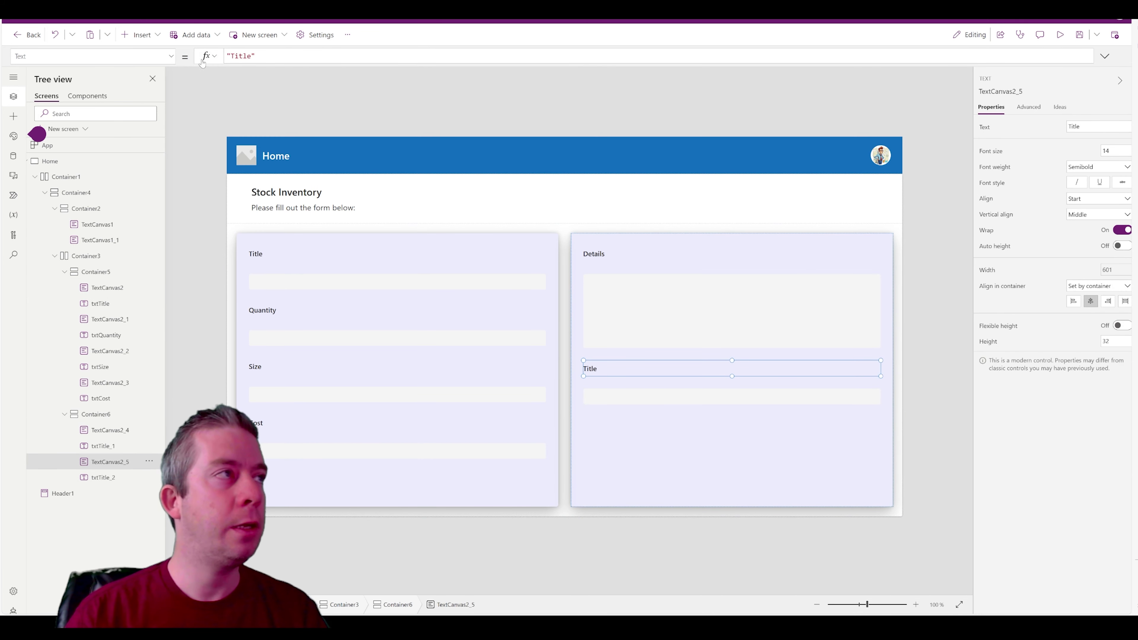
pyautogui.doubleClick(241, 55)
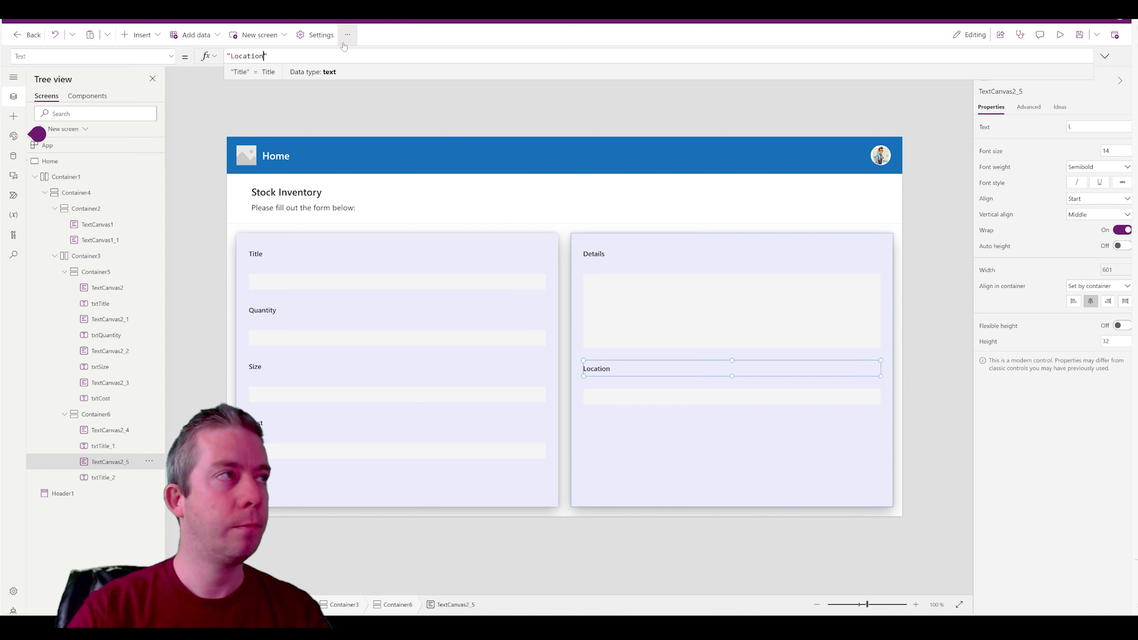
pyautogui.write('Location')
pyautogui.hotkey('shift', 'Return')
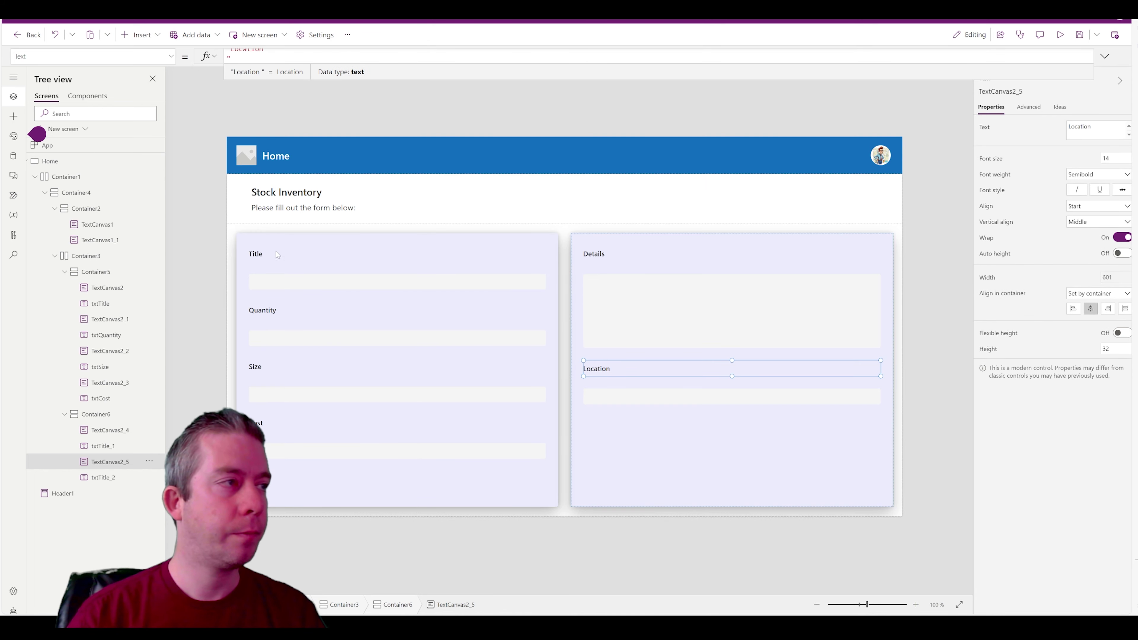
# Add another copy of the Title label below the Location input and change its text to "Stocker"
pyautogui.click(276, 254)
pyautogui.hotkey('ctrl', 'c')
pyautogui.click(666, 440)
pyautogui.hotkey('ctrl', 'v')
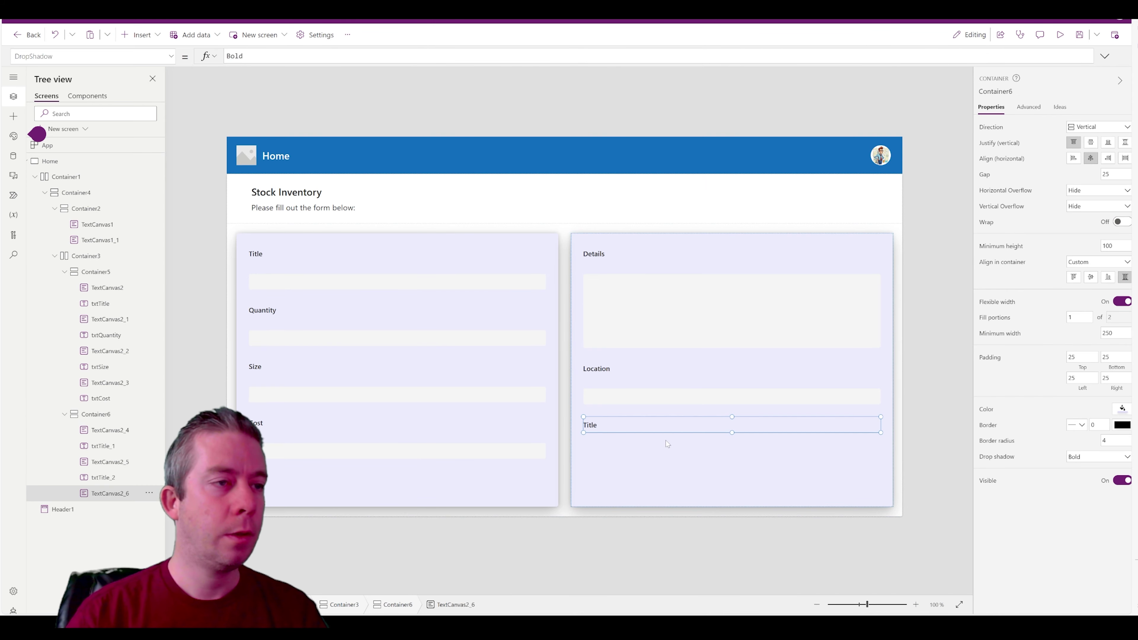
pyautogui.click(621, 479)
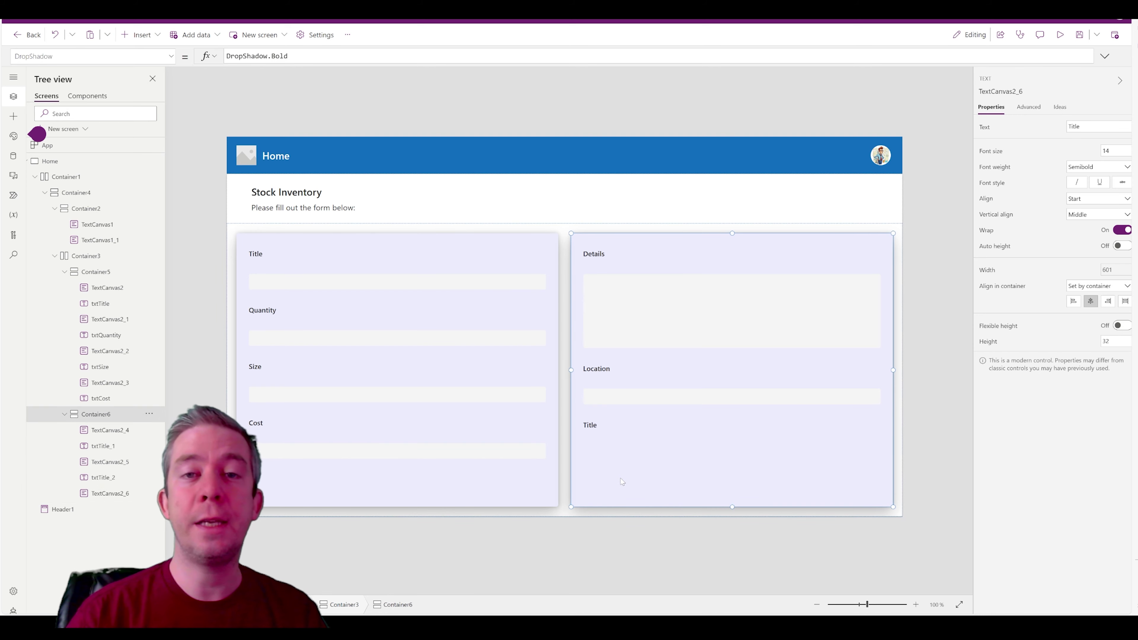
pyautogui.click(602, 425)
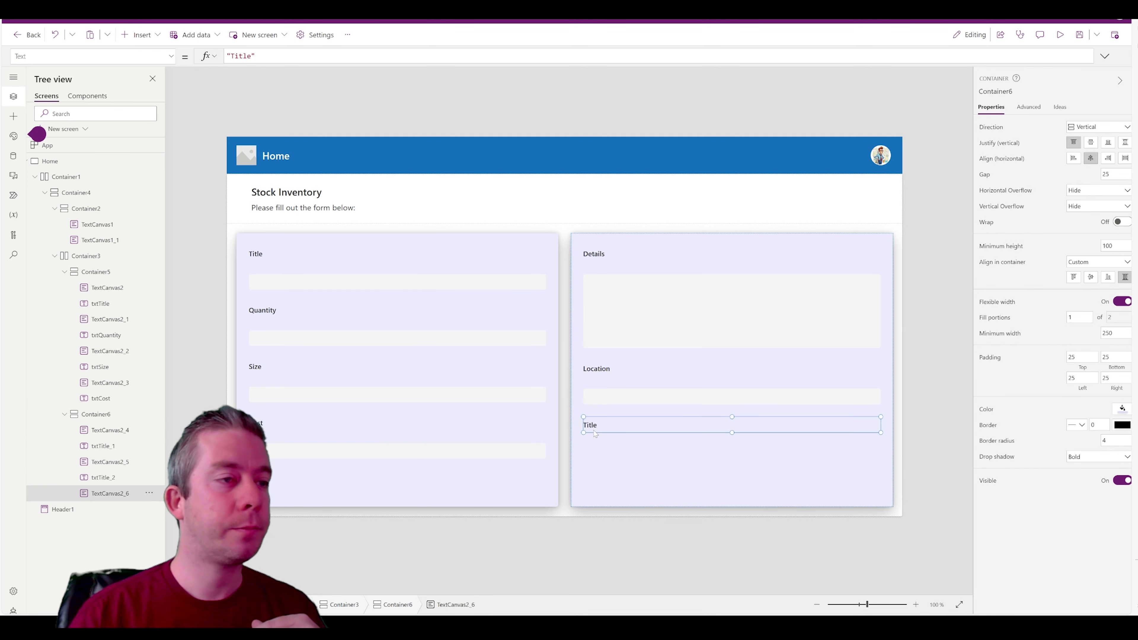
pyautogui.doubleClick(242, 56)
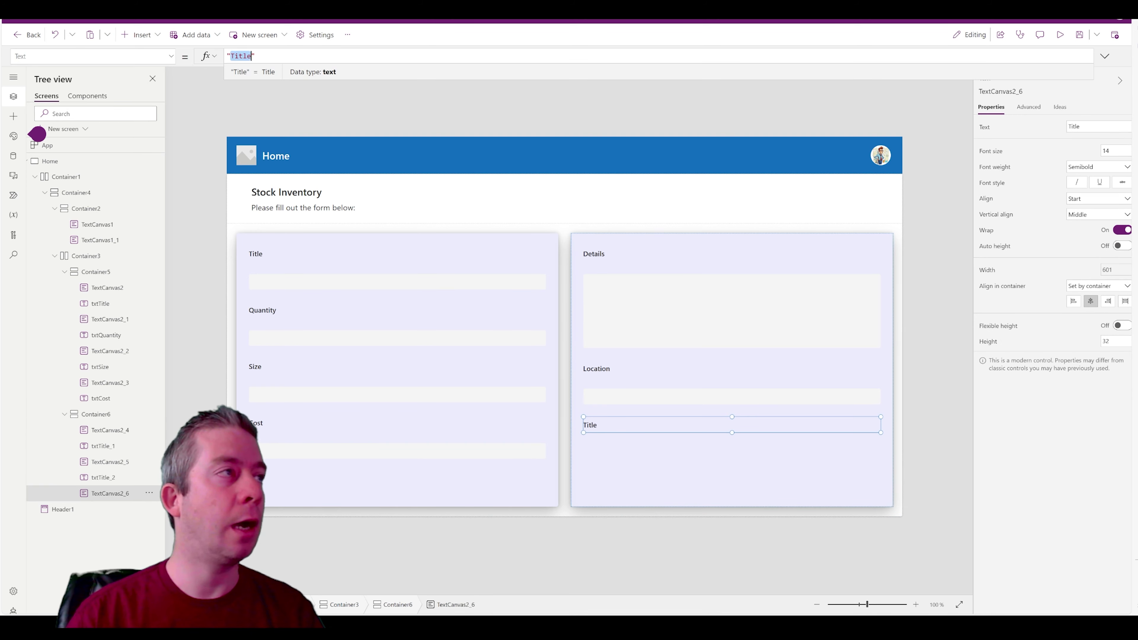
pyautogui.write('Stocker')
pyautogui.hotkey('shift', 'Return')
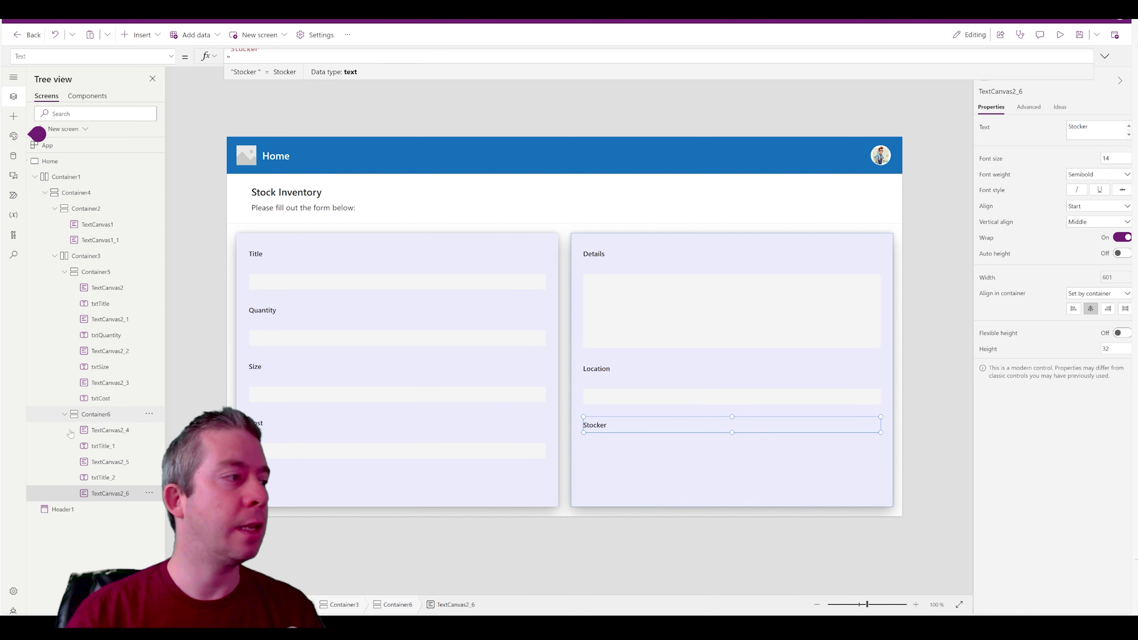
# Reorder the Stocker label to the top of its container, above the Details label
pyautogui.click(153, 493)
pyautogui.moveTo(215, 369)
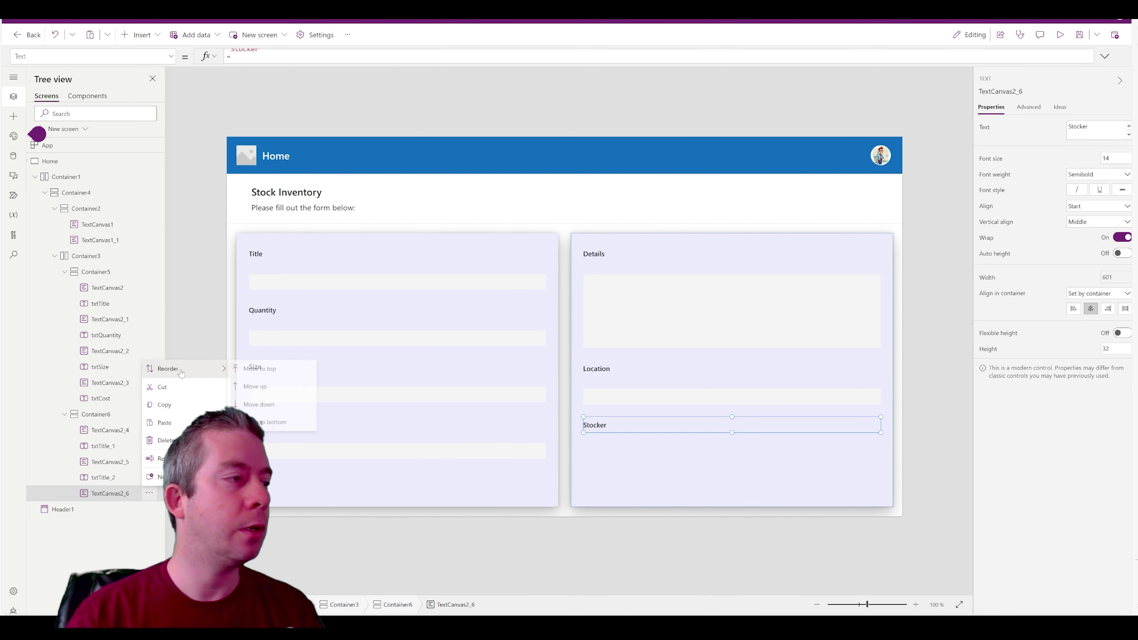
pyautogui.click(274, 370)
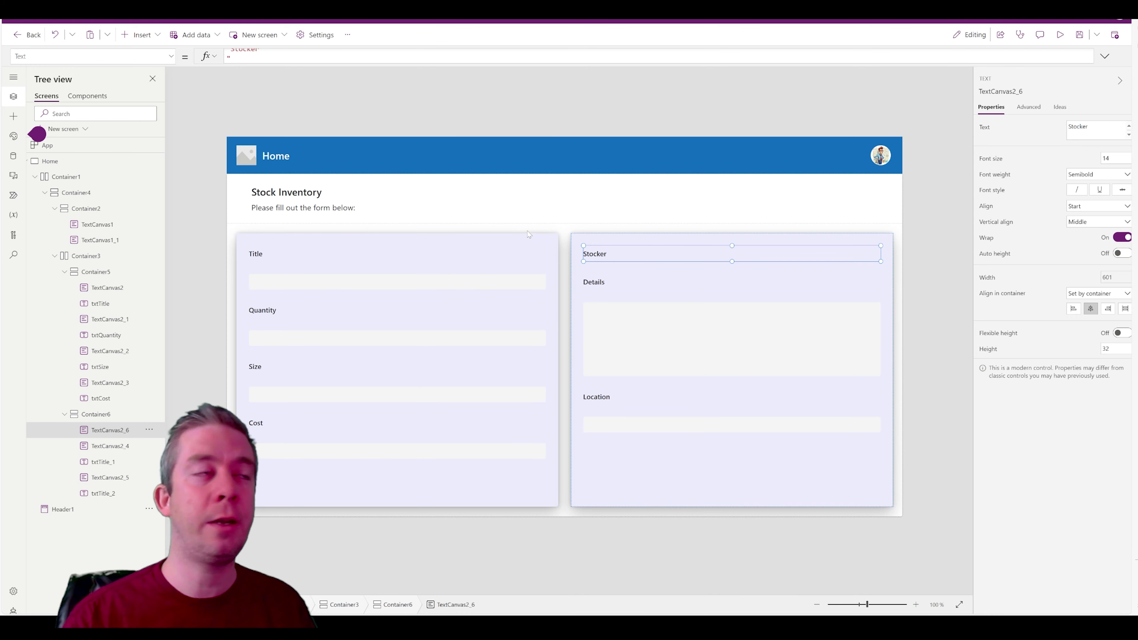
# Insert a classic edit form on the Home screen and connect it to the Items data source
pyautogui.click(138, 34)
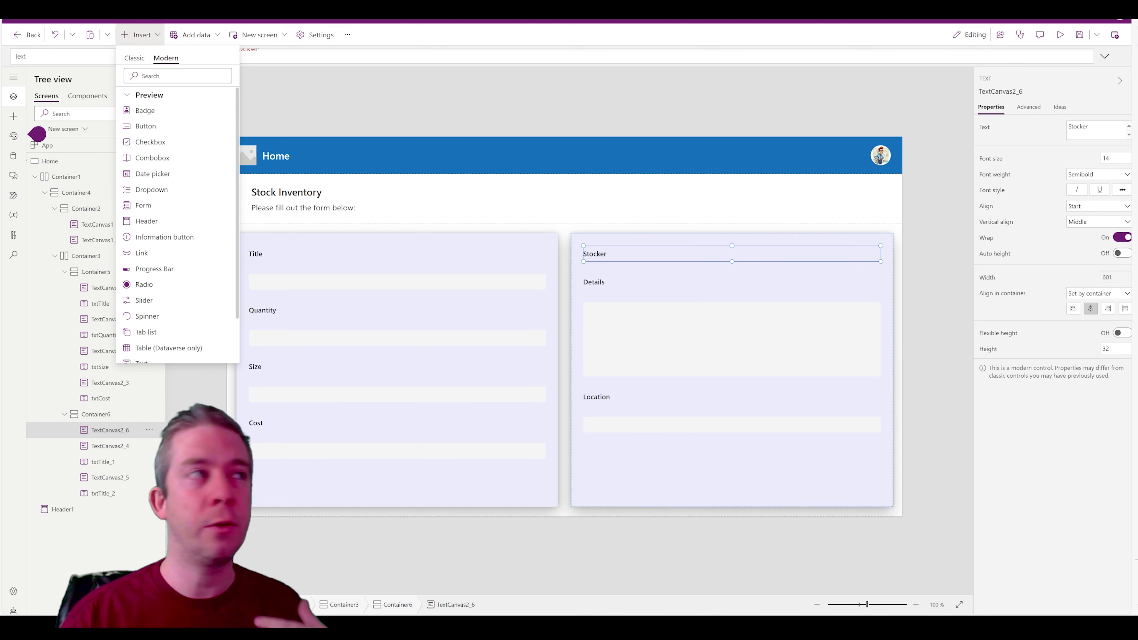
pyautogui.click(135, 59)
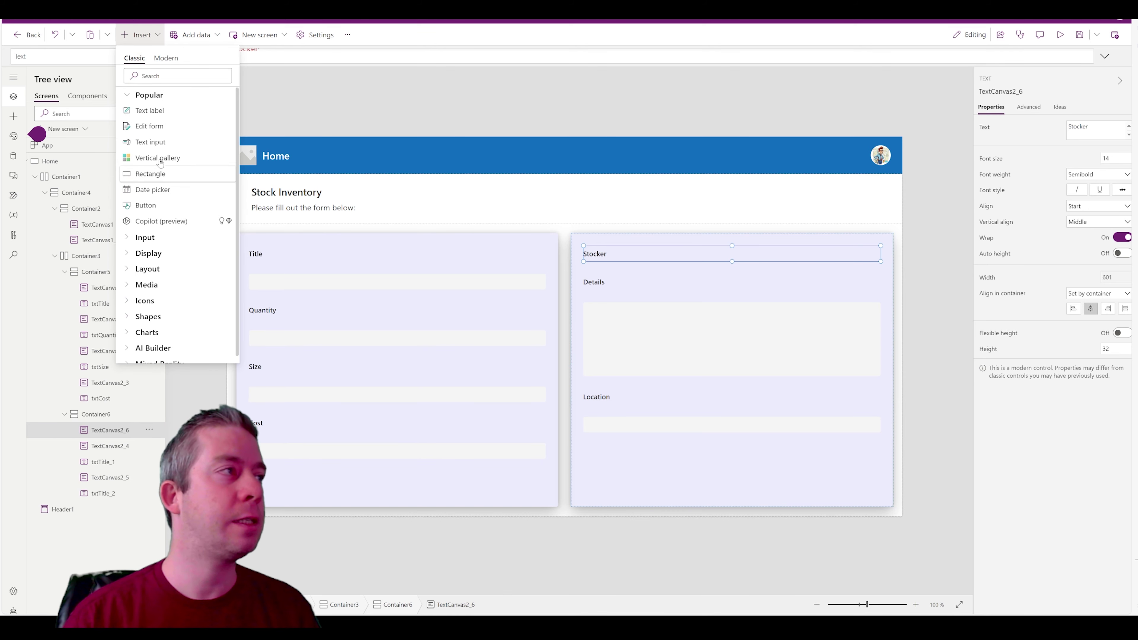
pyautogui.click(144, 128)
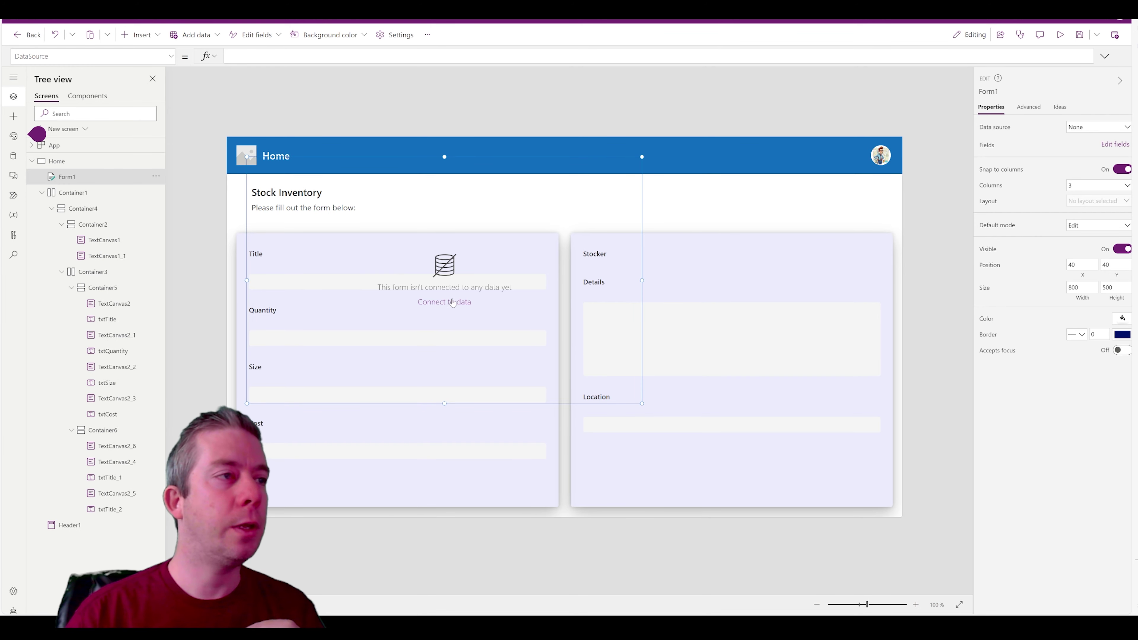
pyautogui.click(452, 304)
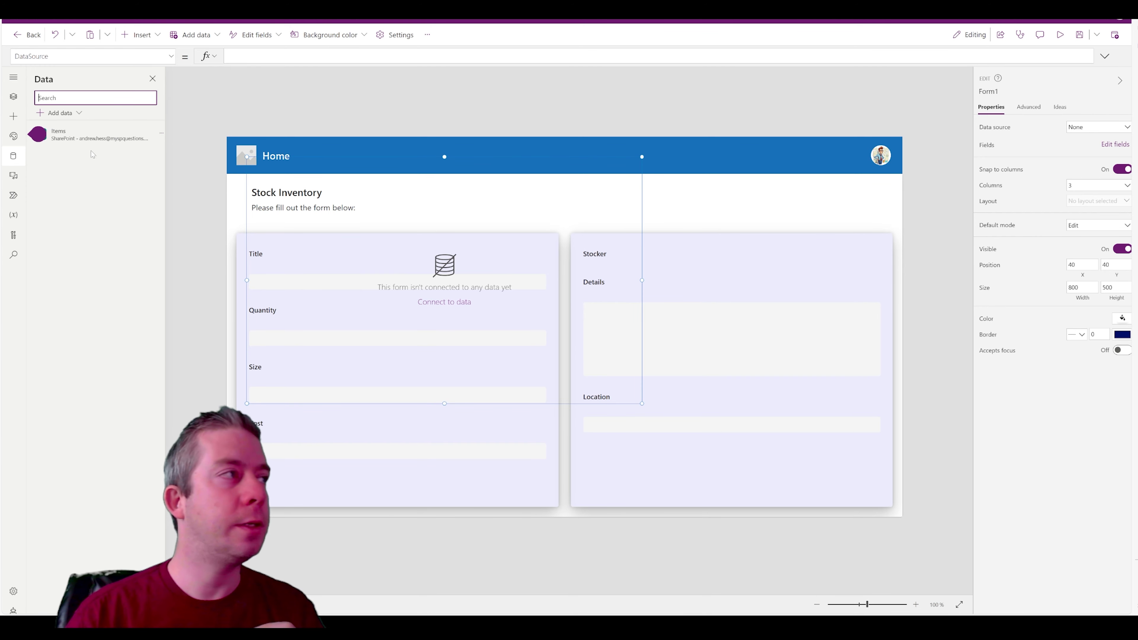
pyautogui.click(1082, 130)
pyautogui.click(1031, 203)
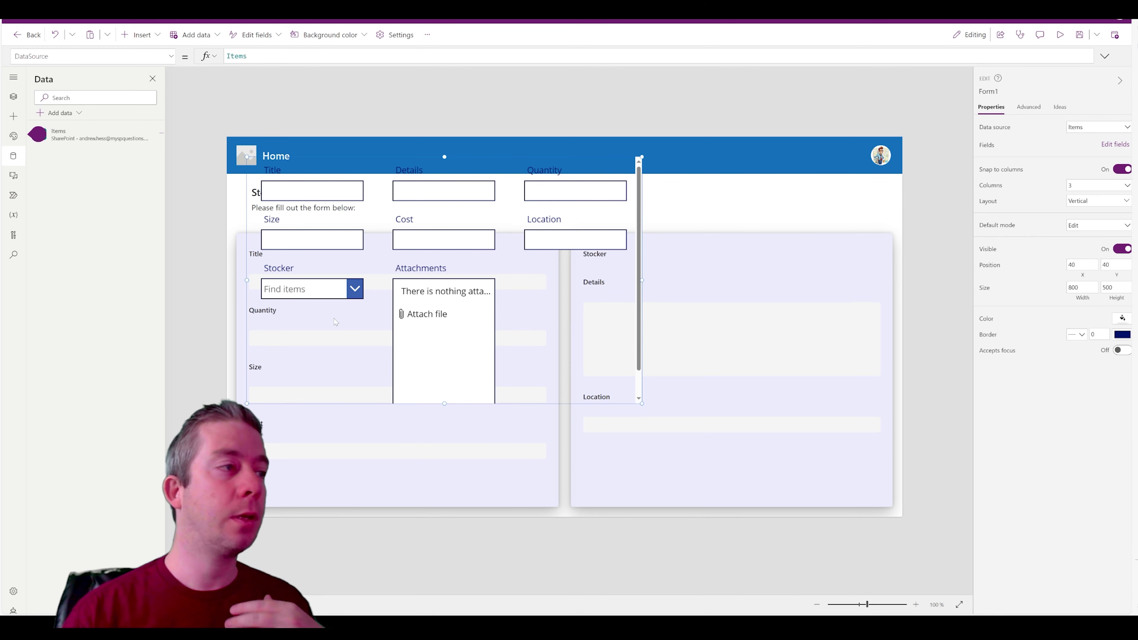
# Move the Stocker combo box out of the edit form into the second container, below the Location input
pyautogui.click(329, 290)
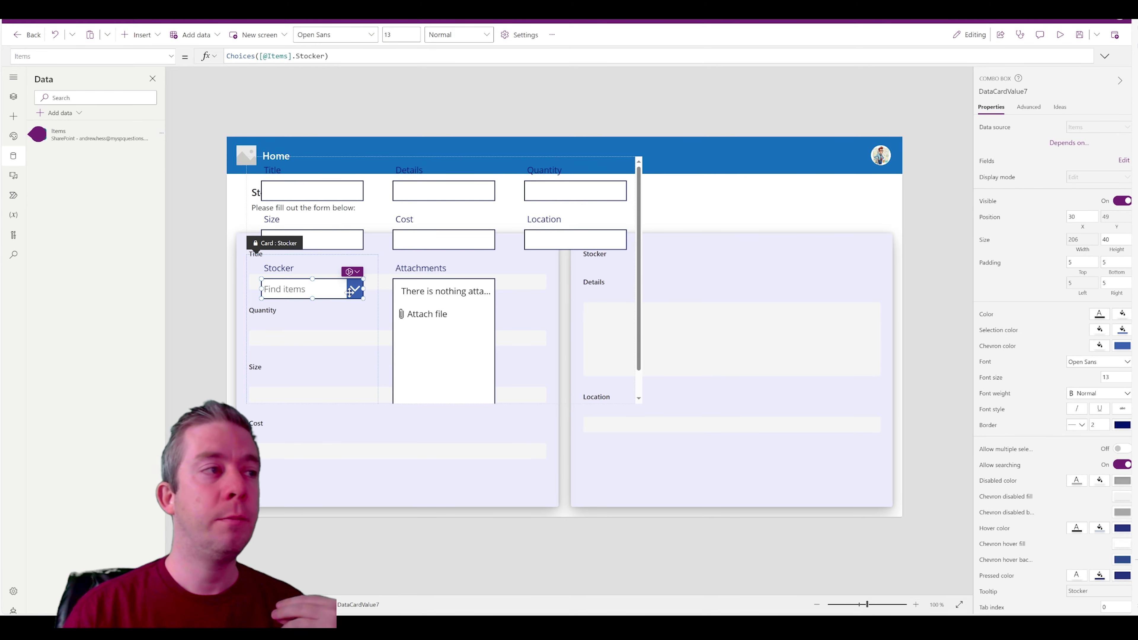
pyautogui.click(663, 233)
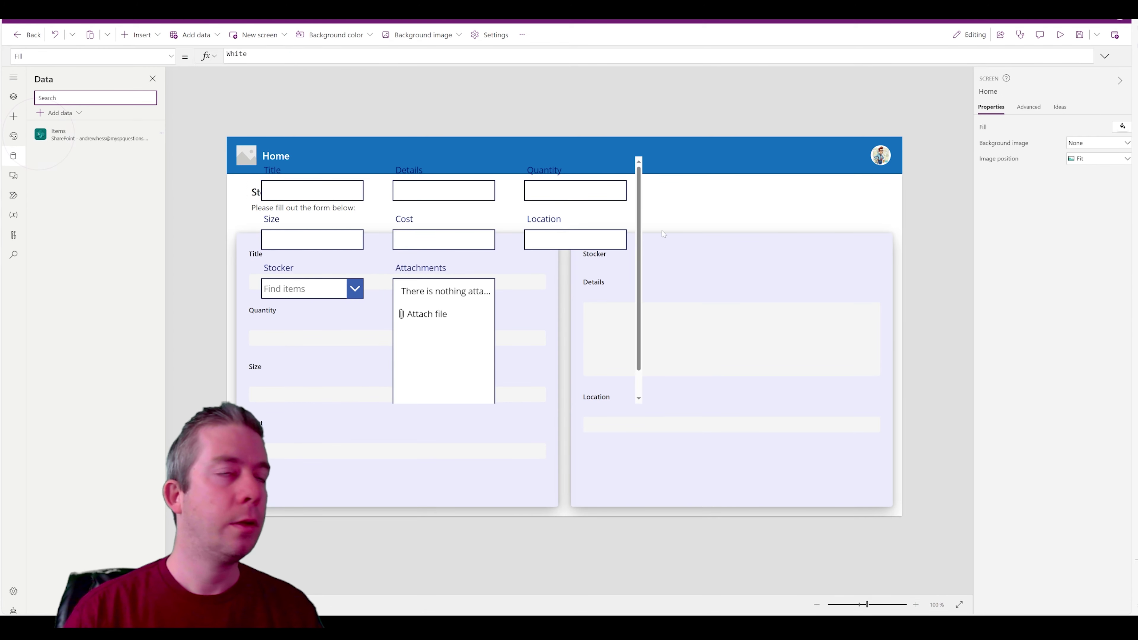
pyautogui.click(330, 294)
pyautogui.click(354, 290)
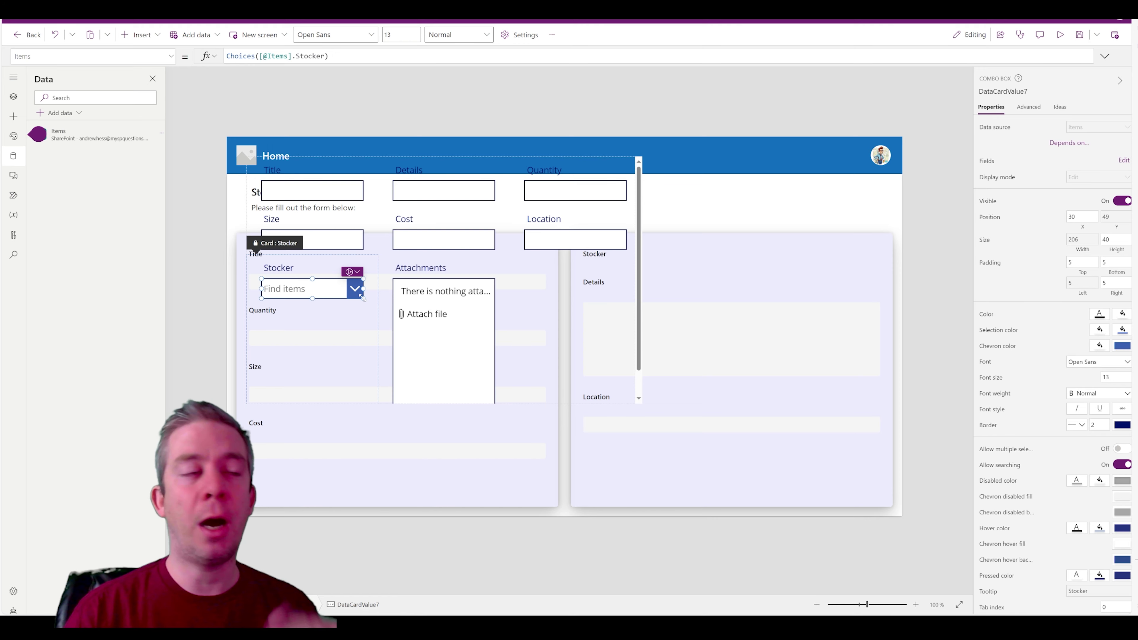
pyautogui.press('Delete')
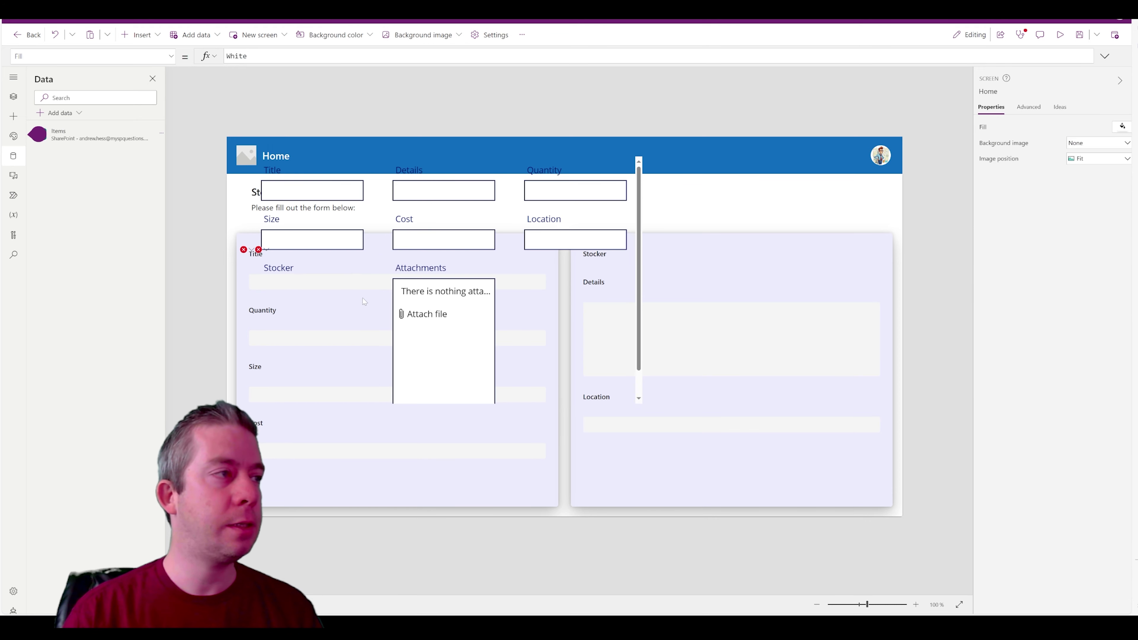
pyautogui.click(767, 463)
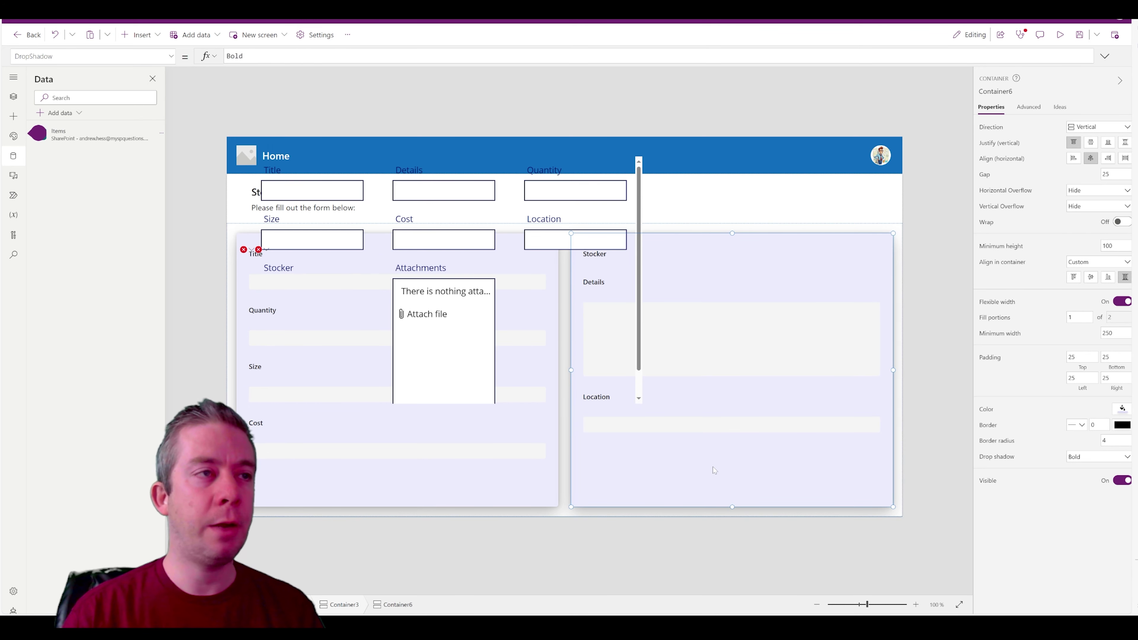
pyautogui.hotkey('ctrl', 'v')
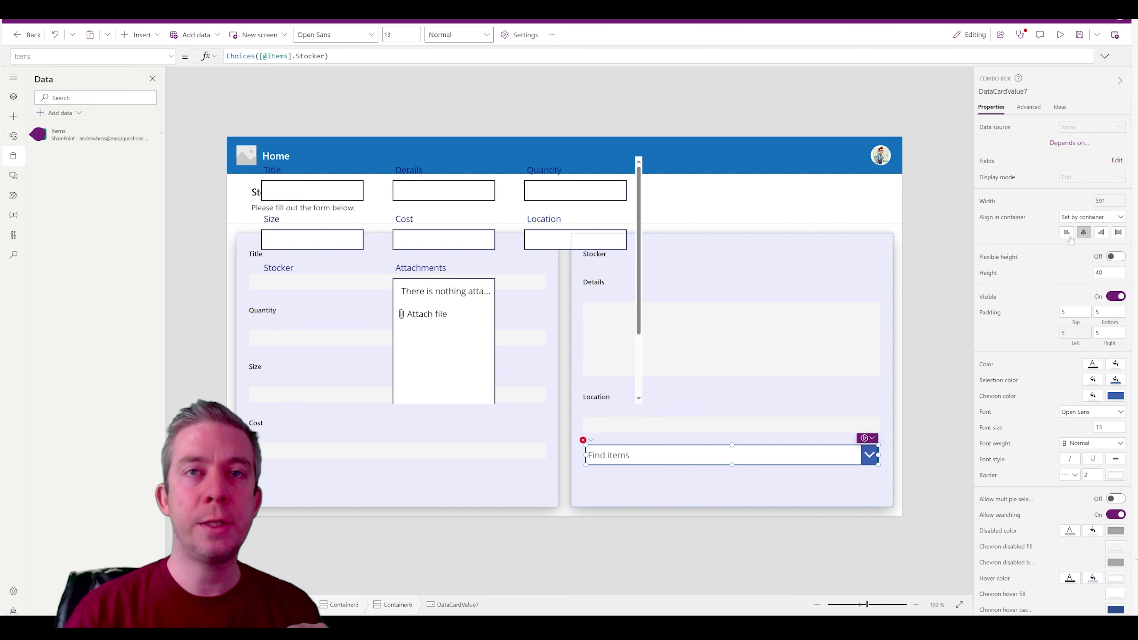
# Delete the edit form from the Home screen and select the Stocker combo box in the second container
pyautogui.click(639, 188)
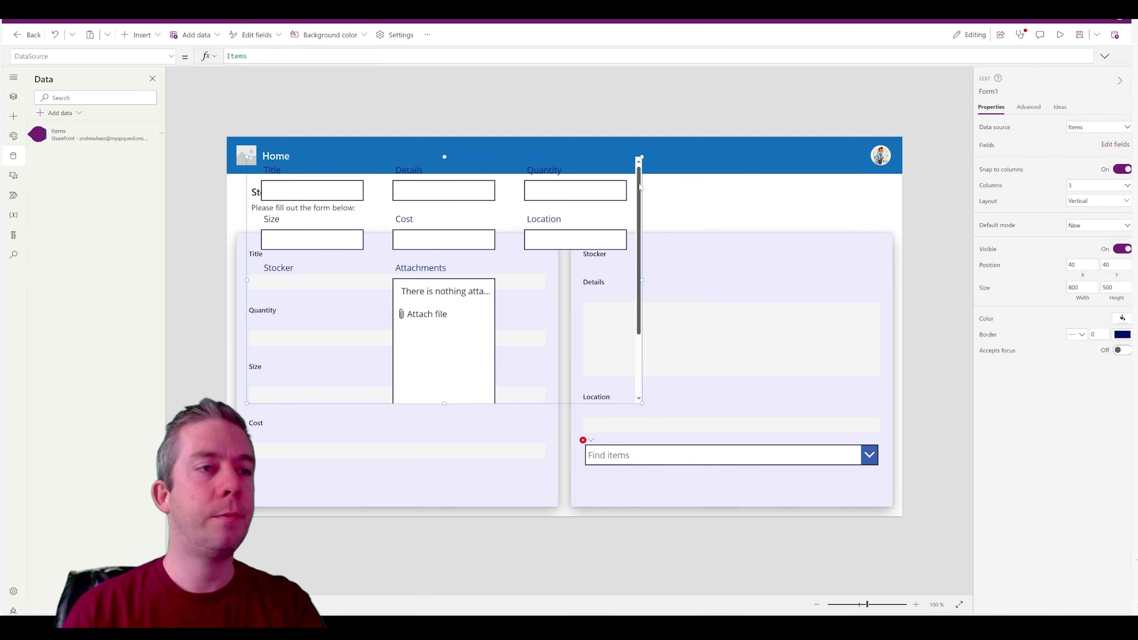
pyautogui.press('Delete')
pyautogui.click(717, 461)
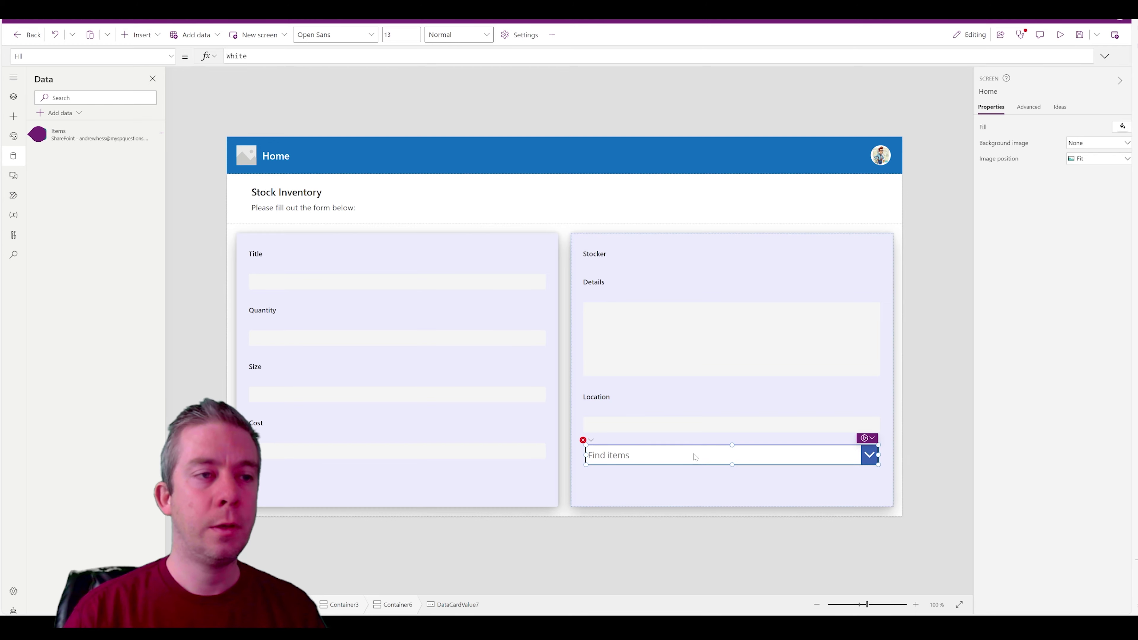
# Reorder the Stocker combo box in the second container so it sits directly beneath the Stocker label and above Details
pyautogui.click(13, 97)
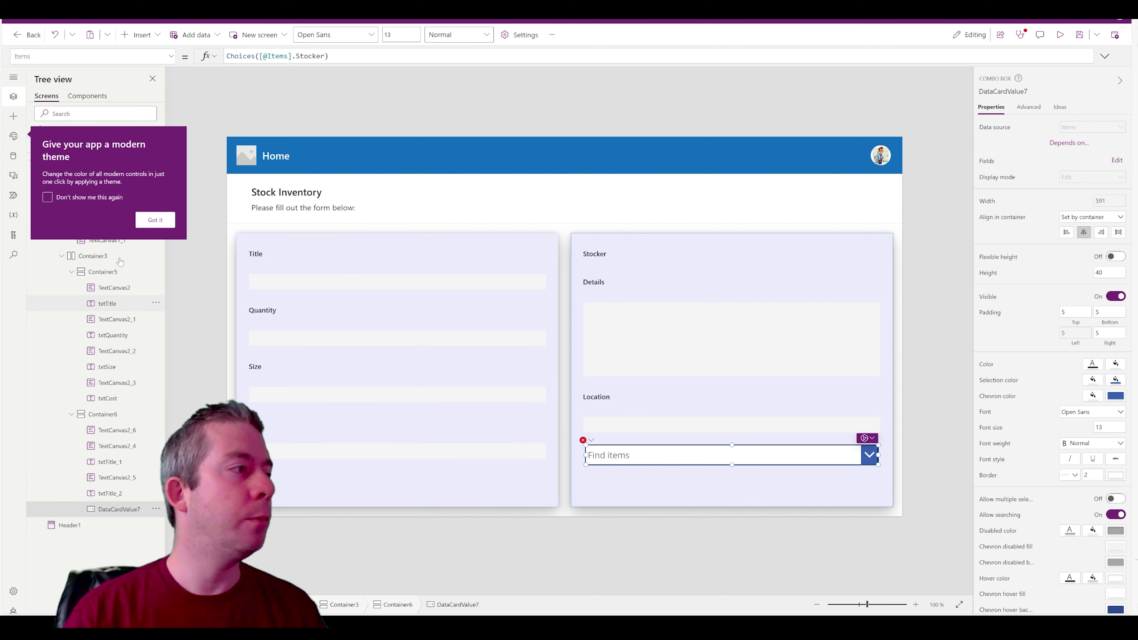
pyautogui.click(155, 220)
pyautogui.click(156, 509)
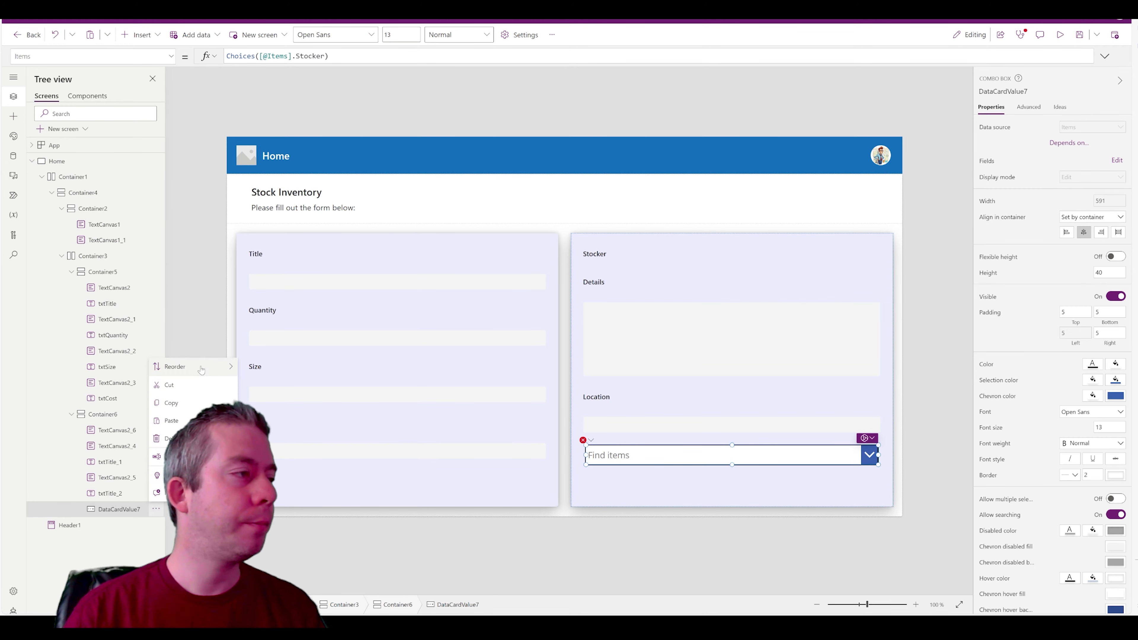
pyautogui.moveTo(189, 367)
pyautogui.click(278, 366)
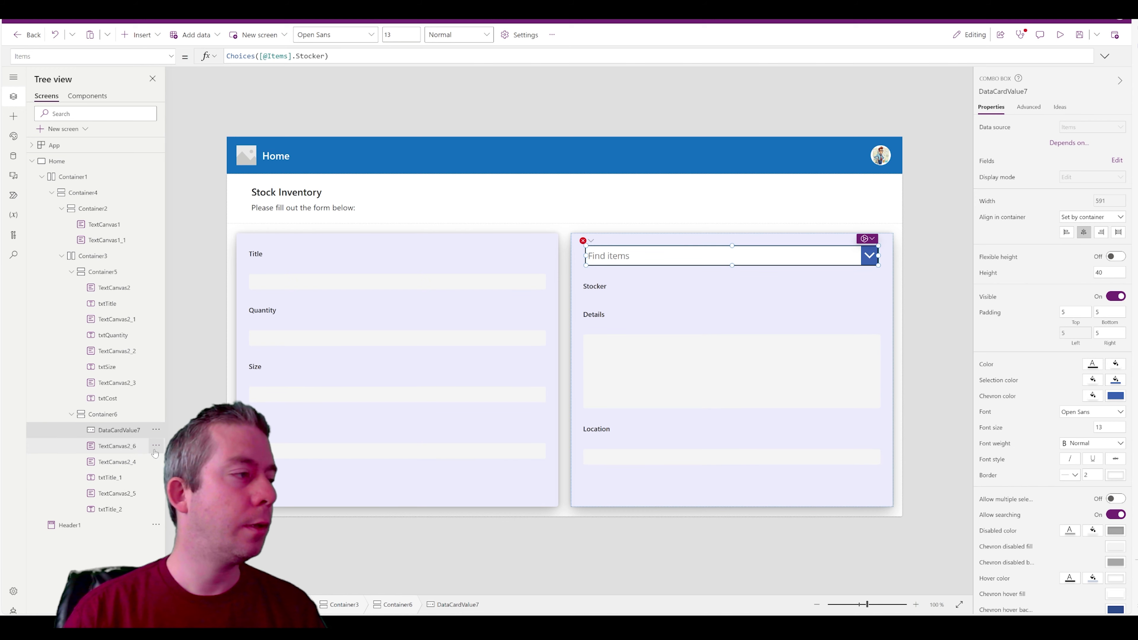
pyautogui.click(156, 446)
pyautogui.click(285, 468)
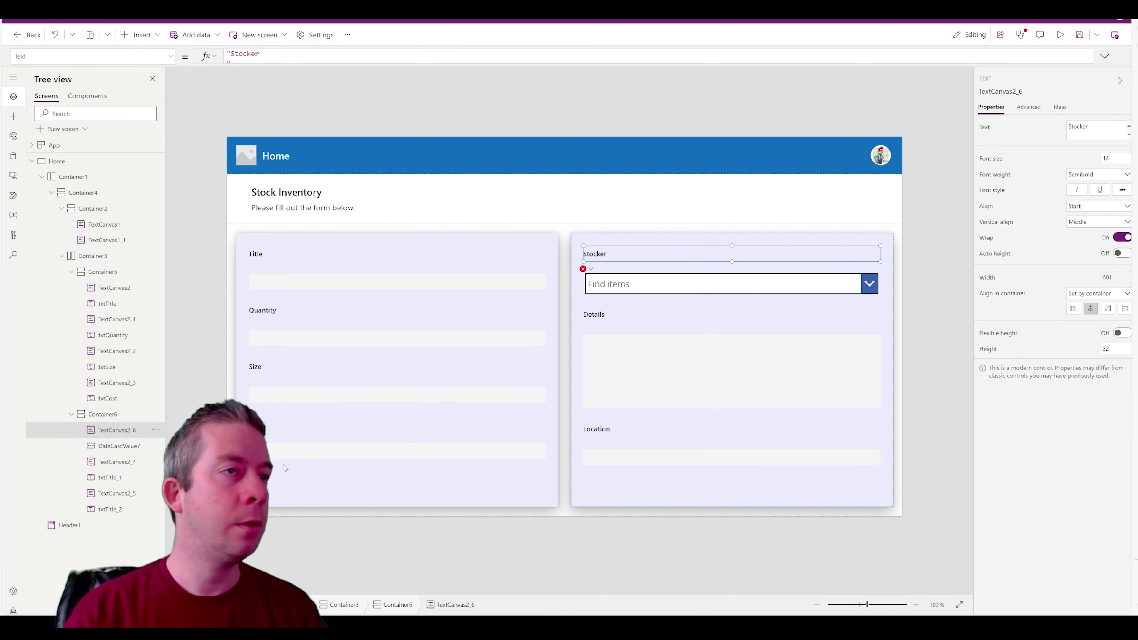
# Clear the DefaultSelectedItems and Tooltip formulas of the Stocker combo box to resolve its formula errors
pyautogui.click(587, 269)
pyautogui.click(628, 281)
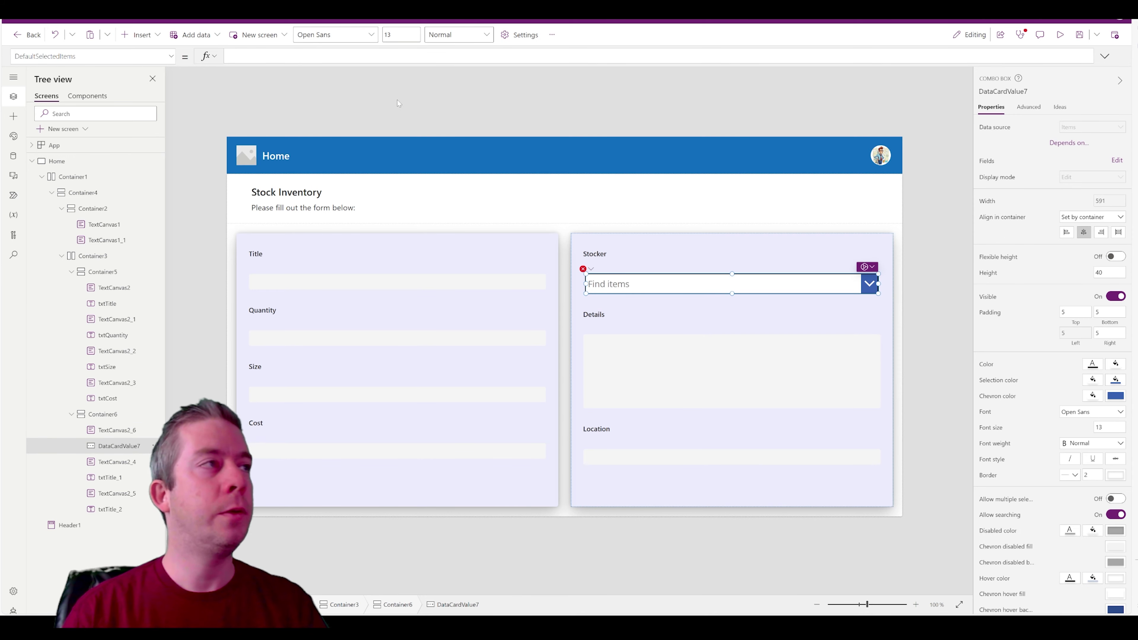
pyautogui.click(587, 269)
pyautogui.click(600, 283)
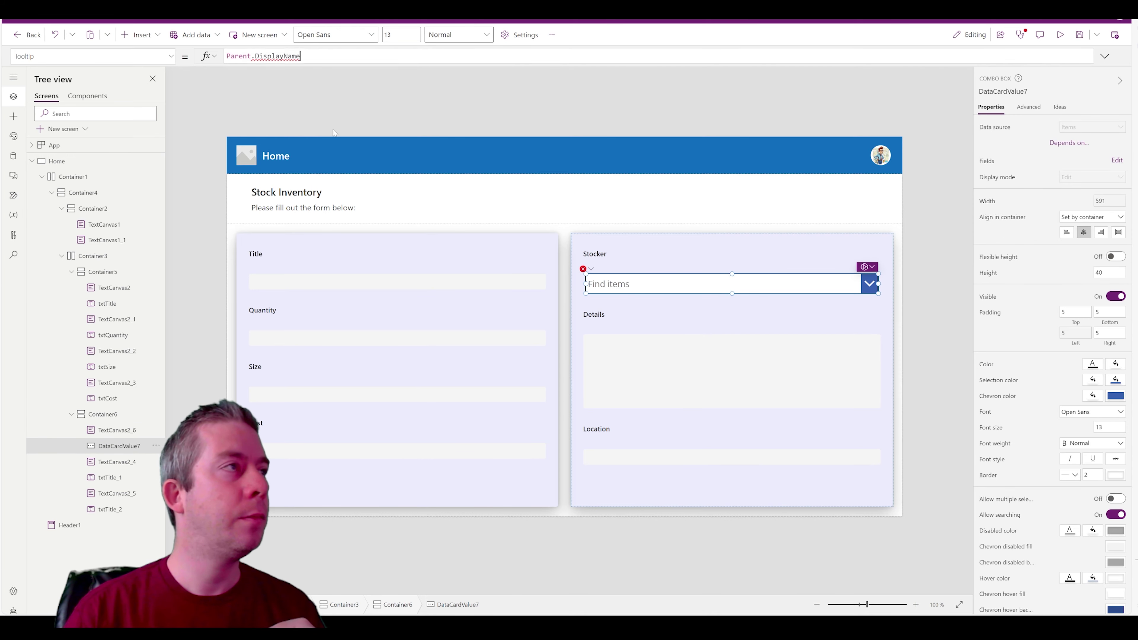
pyautogui.click(299, 56)
pyautogui.hotkey('ctrl', 'a')
pyautogui.press('Delete')
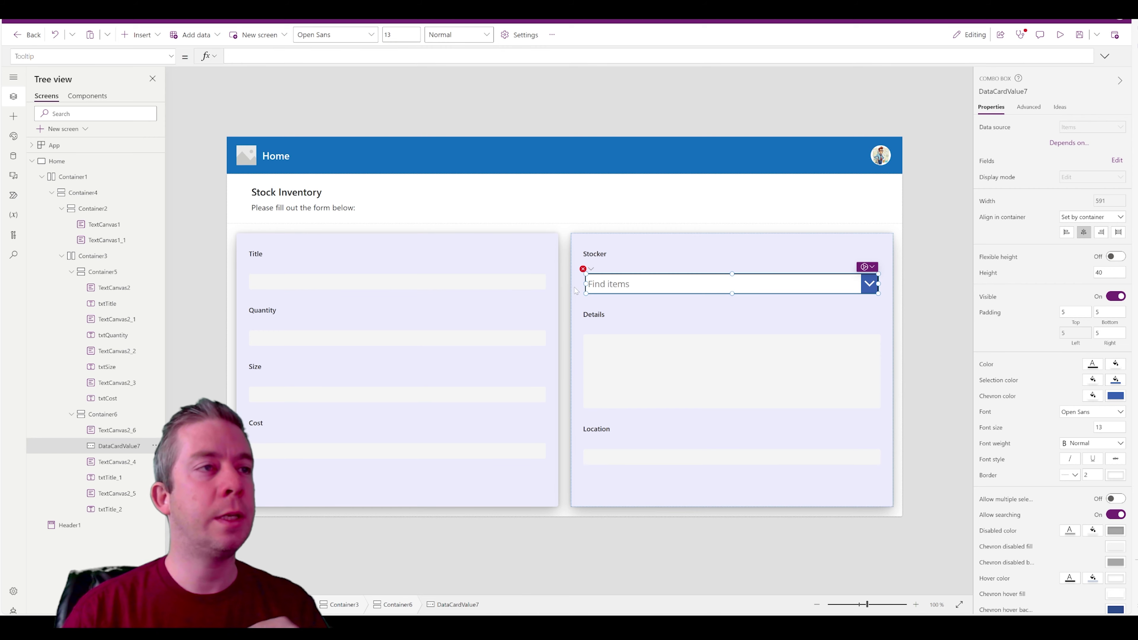
# Clear the BorderColor formula of the Stocker combo box, which refers to the removed parent card
pyautogui.click(582, 269)
pyautogui.click(600, 283)
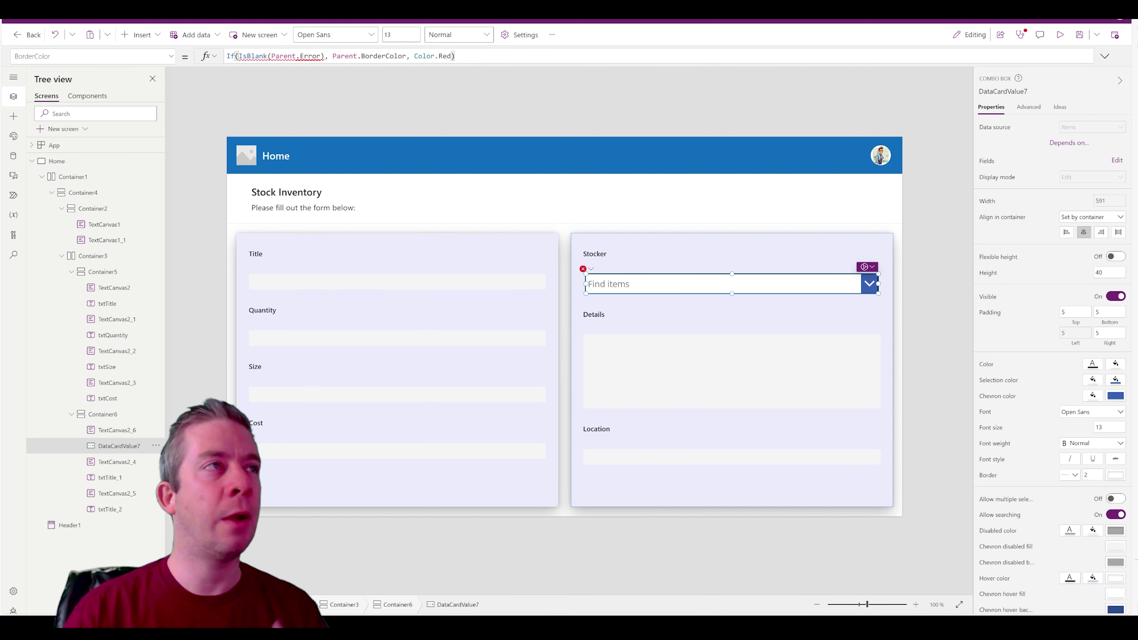
pyautogui.hotkey('ctrl', 'a')
pyautogui.press('Delete')
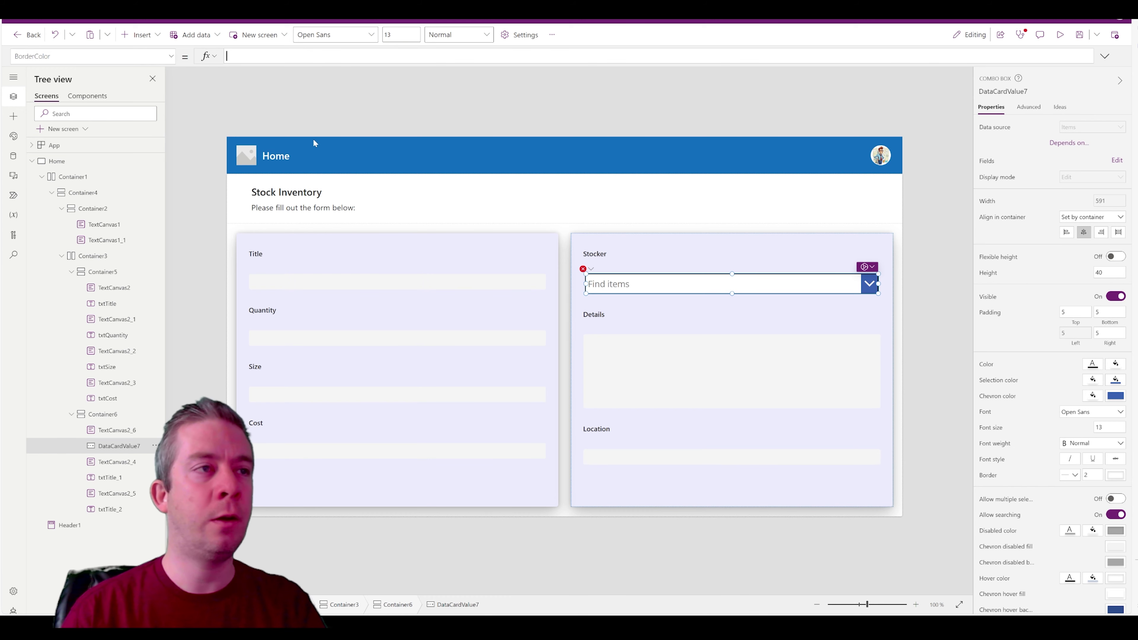
# Replace the faulty Y formula of the Stocker combo box with 5
pyautogui.click(583, 269)
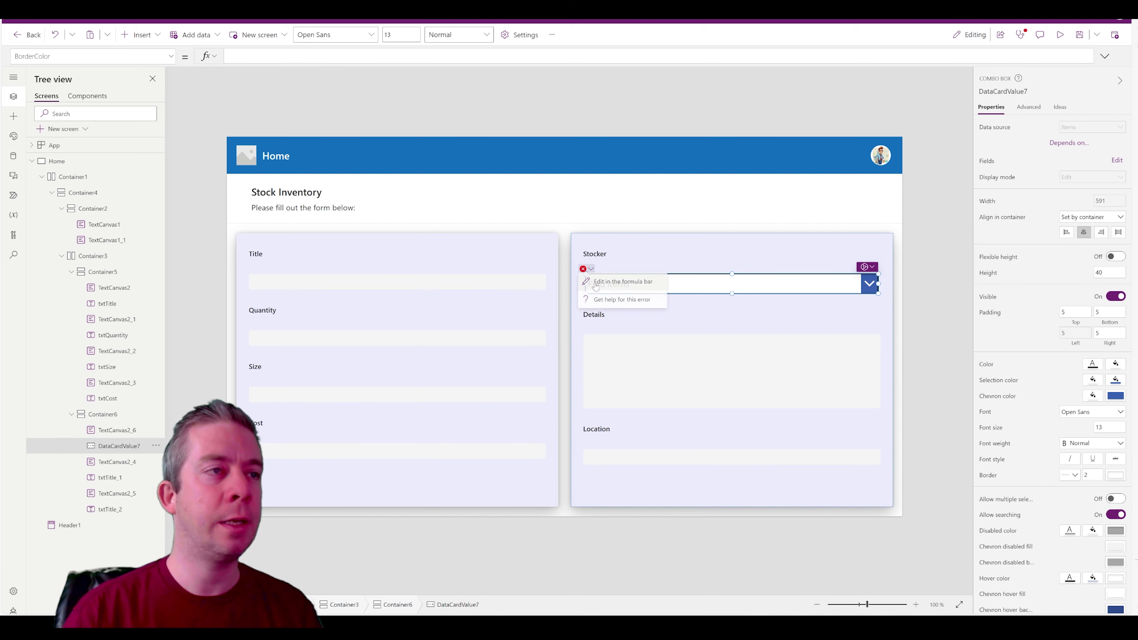
pyautogui.click(600, 282)
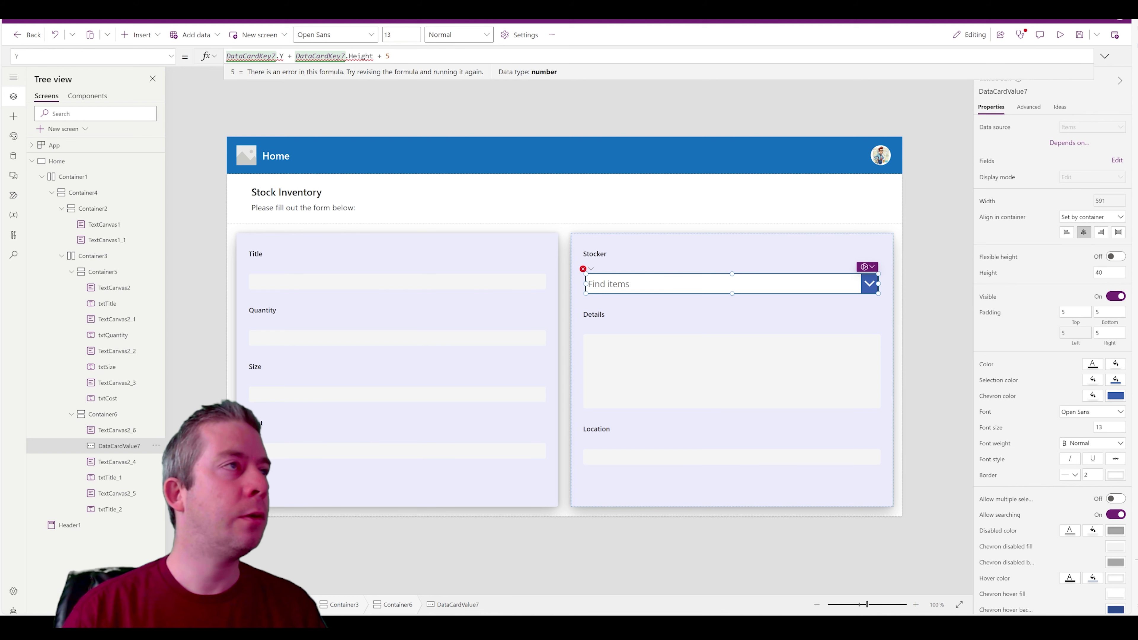
pyautogui.hotkey('ctrl', 'a')
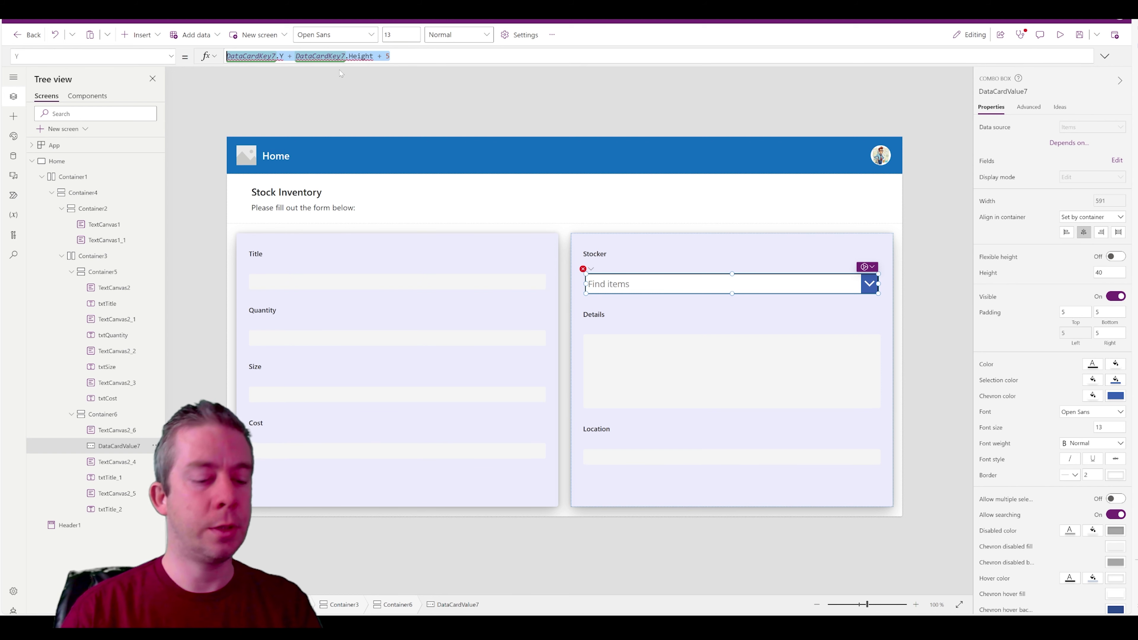
pyautogui.write('5')
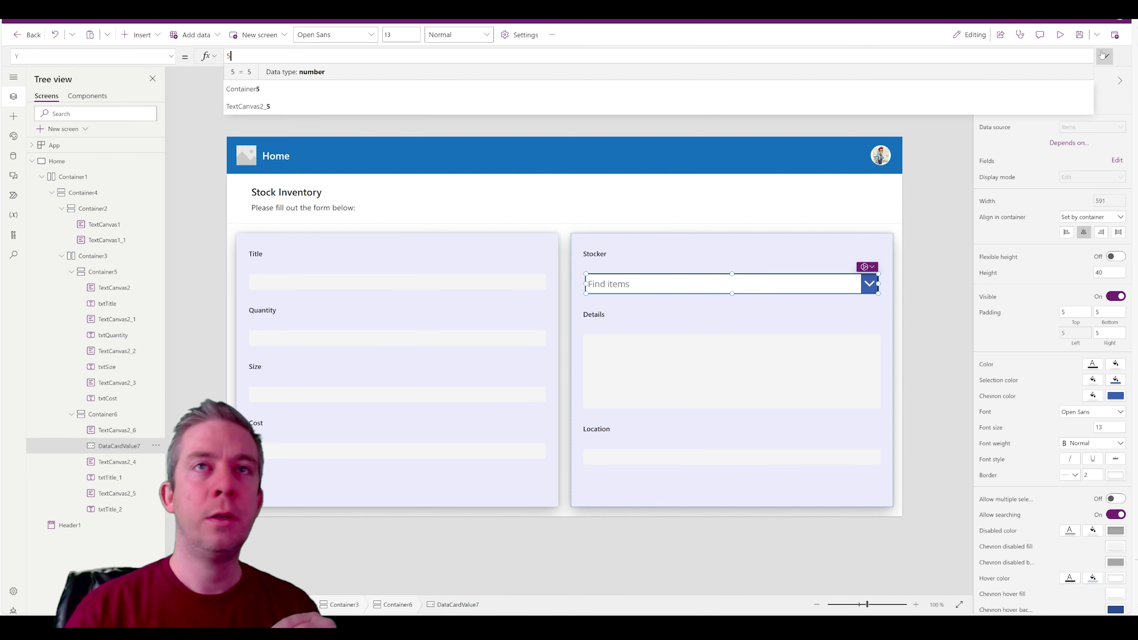
# Preview the app and try out the Stocker choices, the Details input and the Location input
pyautogui.click(1060, 36)
pyautogui.click(673, 259)
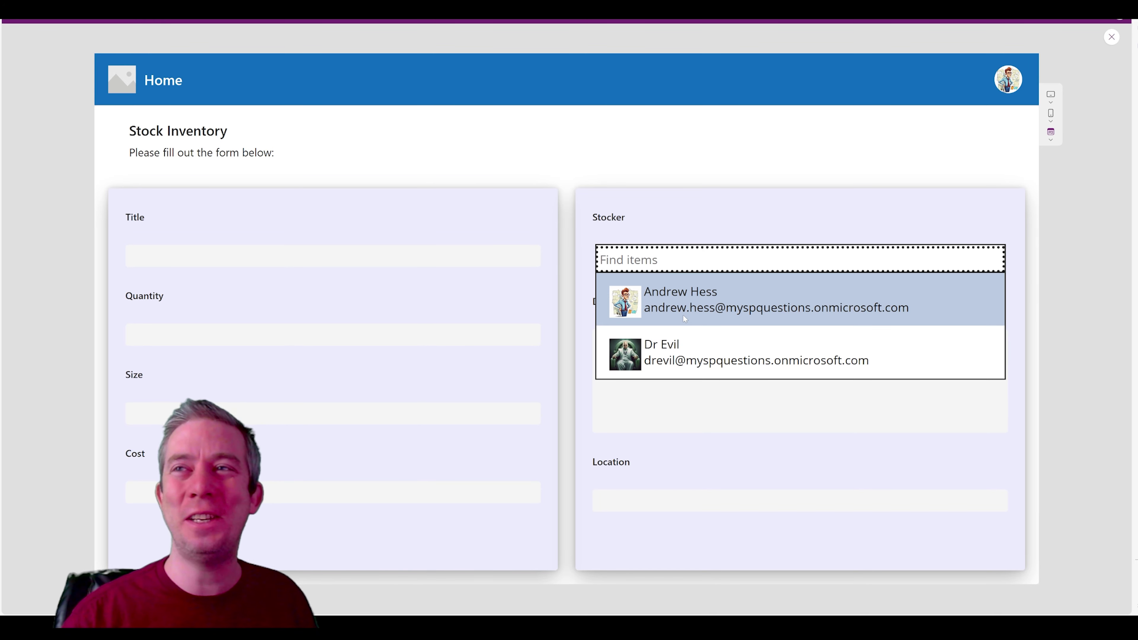
pyautogui.click(698, 215)
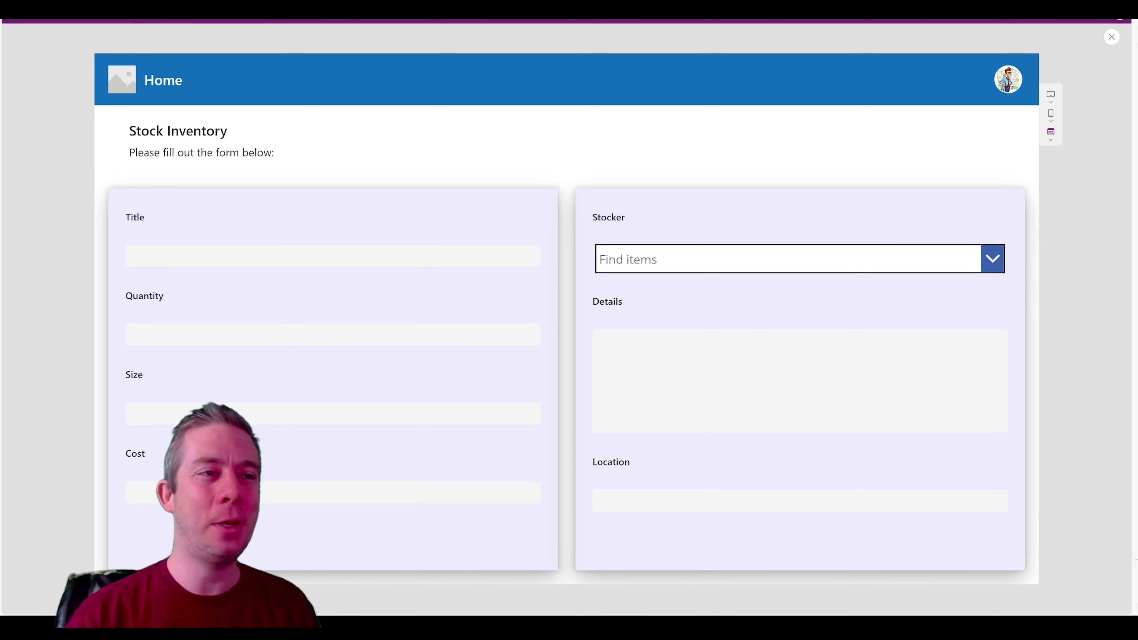
pyautogui.click(601, 341)
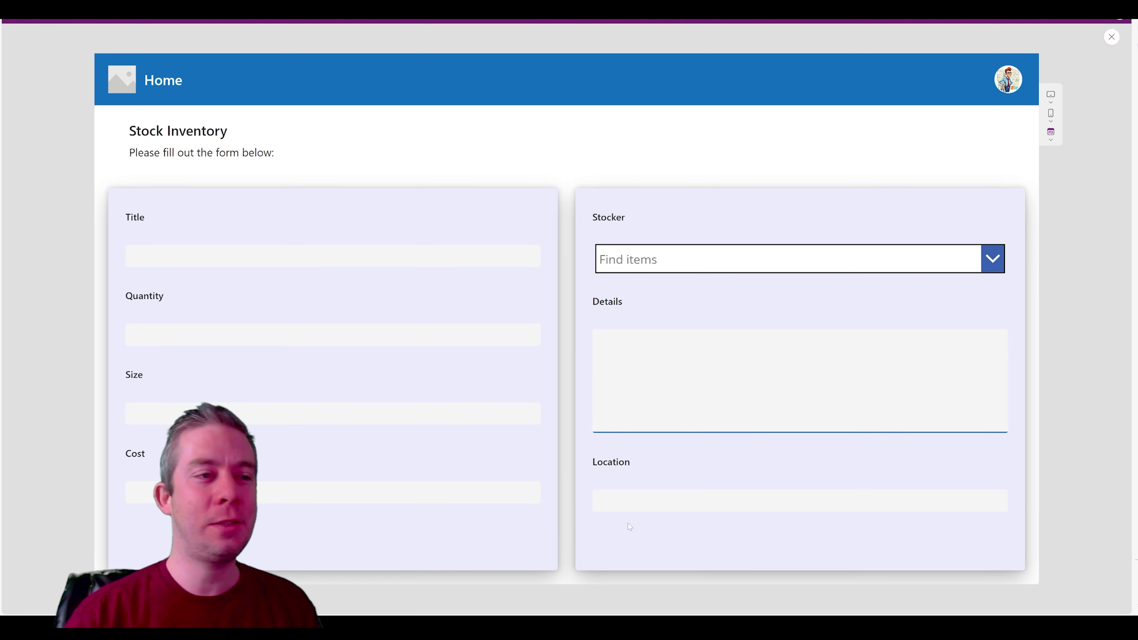
pyautogui.click(629, 502)
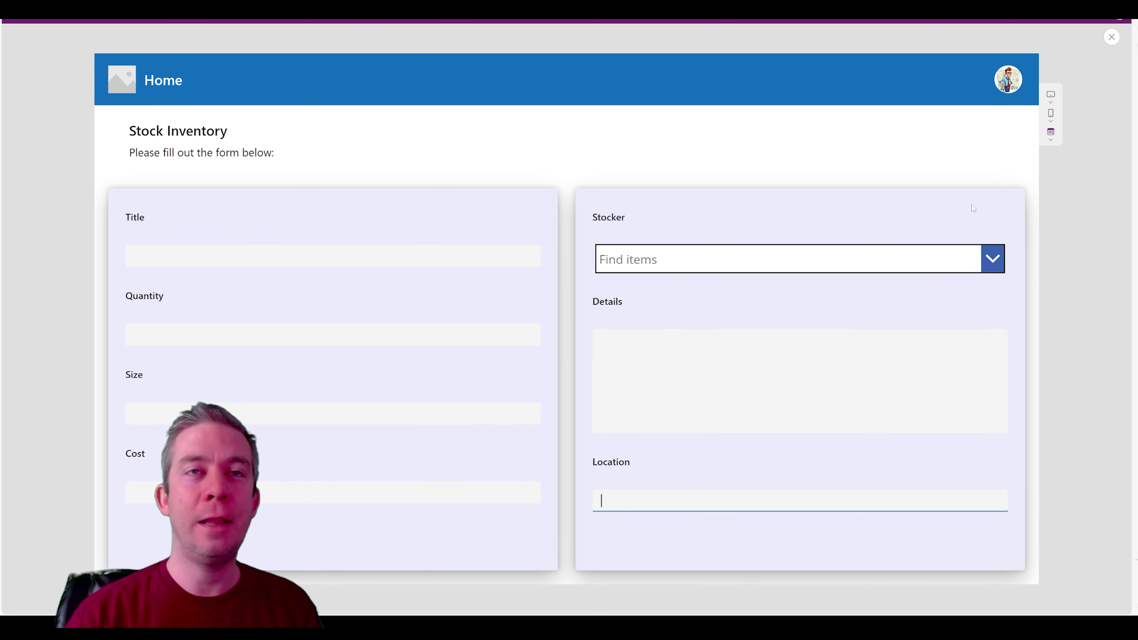
pyautogui.click(1112, 37)
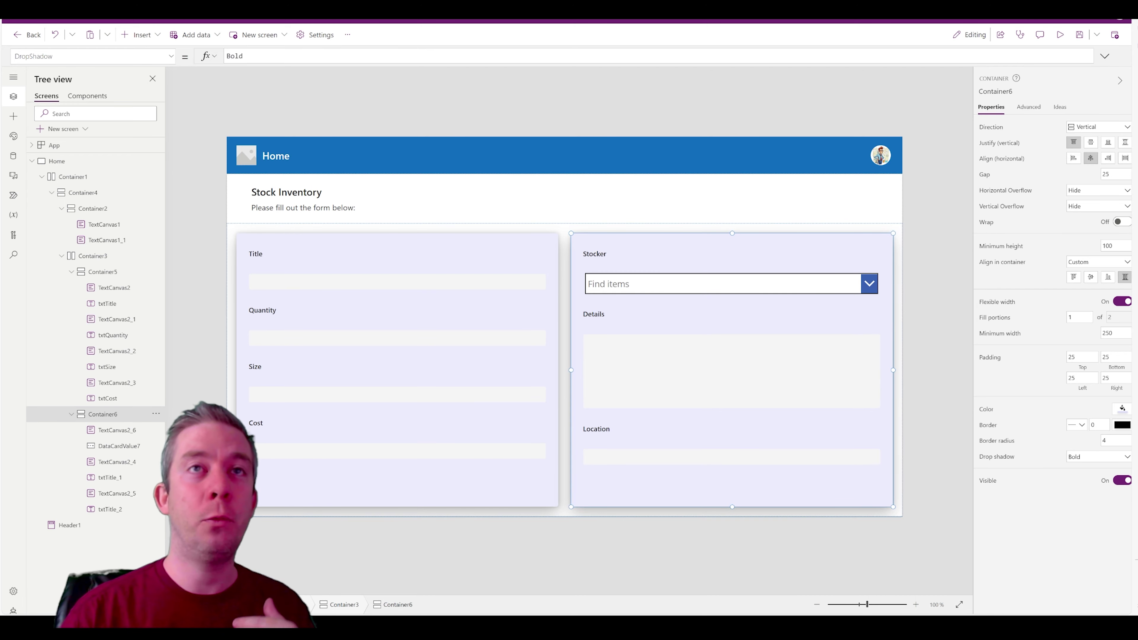
pyautogui.click(1060, 35)
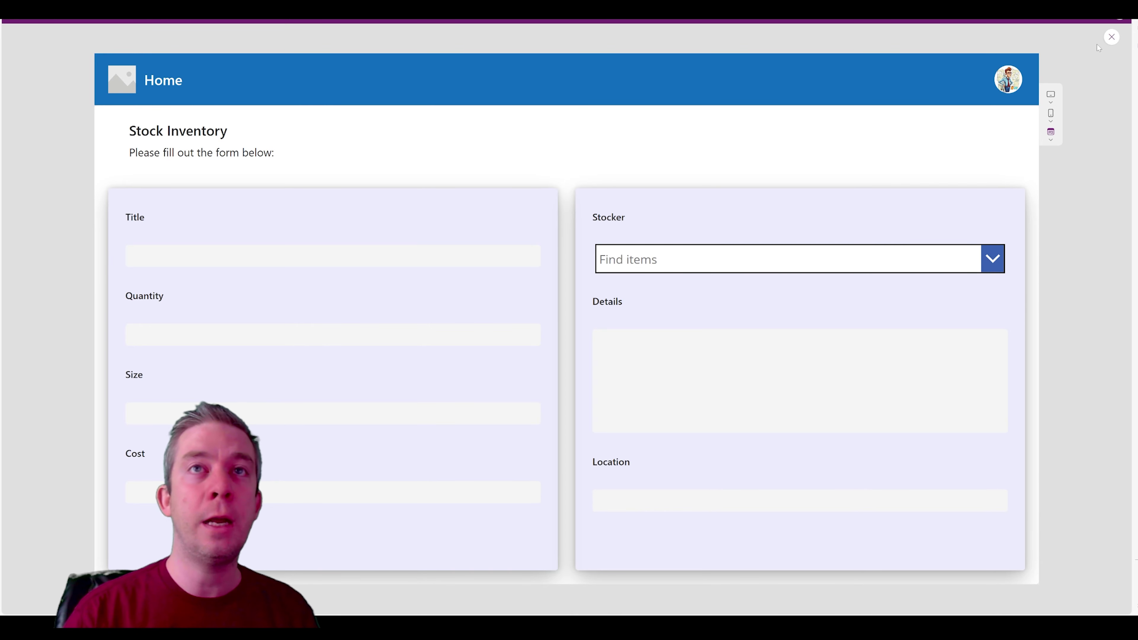
pyautogui.click(1111, 38)
# Insert a modern button into the second container, below the Location input
pyautogui.click(733, 472)
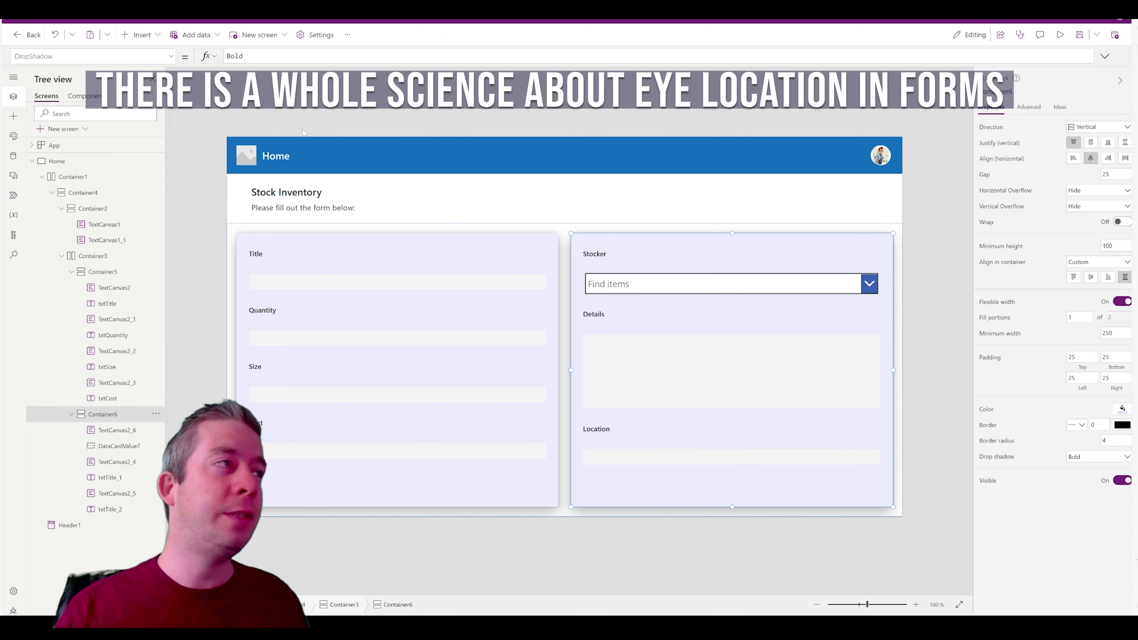
pyautogui.click(140, 34)
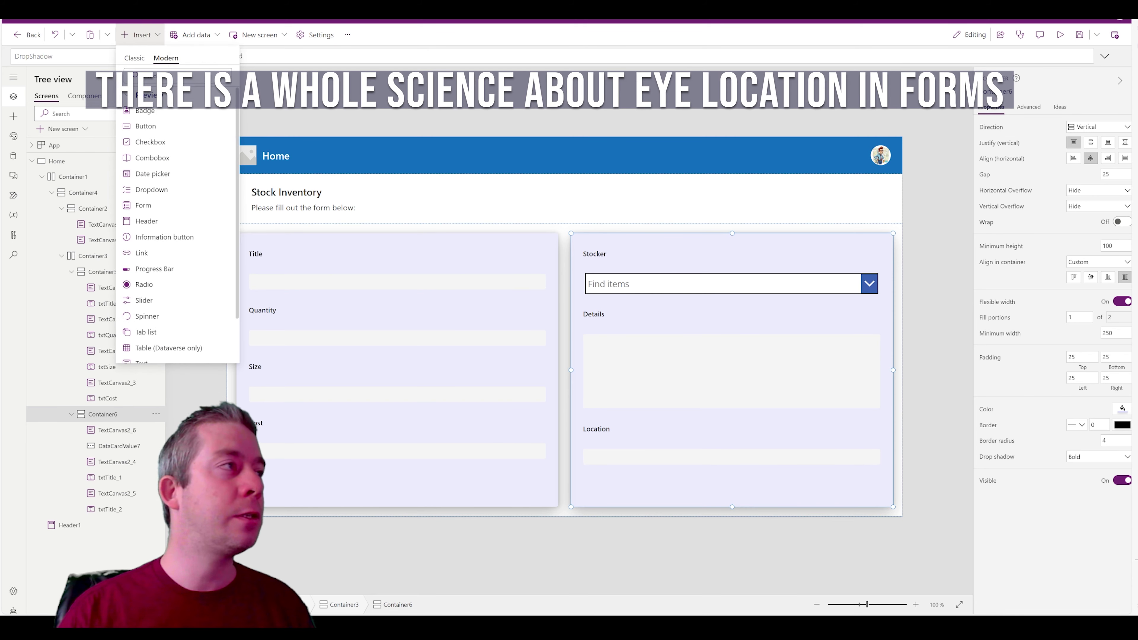
pyautogui.click(178, 77)
pyautogui.write('buton')
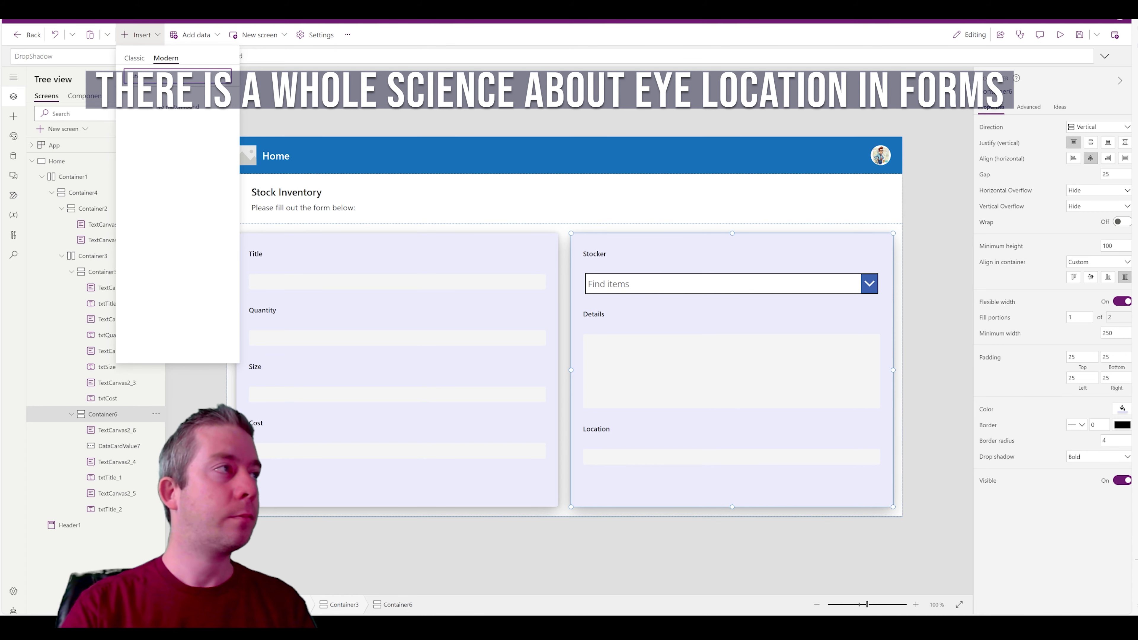
pyautogui.press('BackSpace')
pyautogui.press('BackSpace')
pyautogui.write('ton')
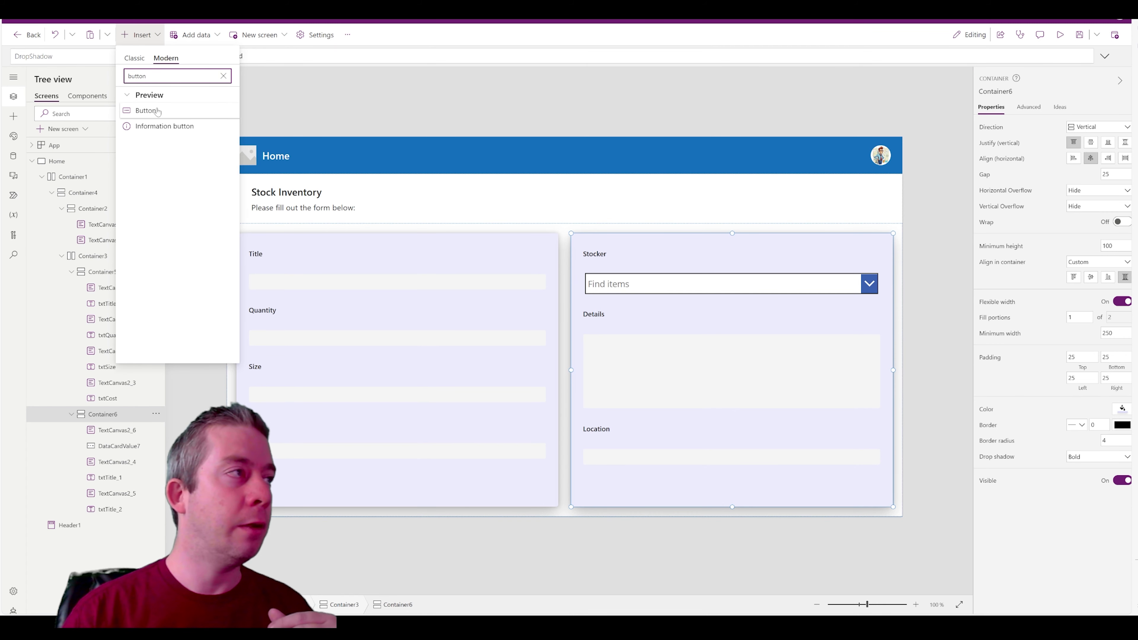
pyautogui.click(147, 110)
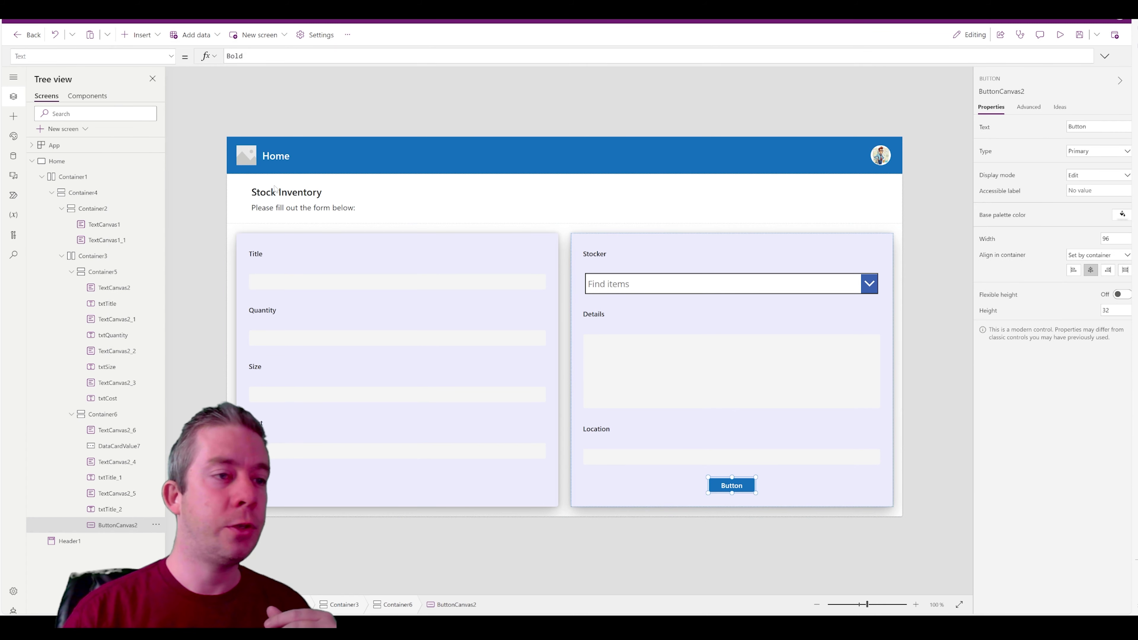
# Align the new button to the end of its container and set its text to Save
pyautogui.click(1108, 270)
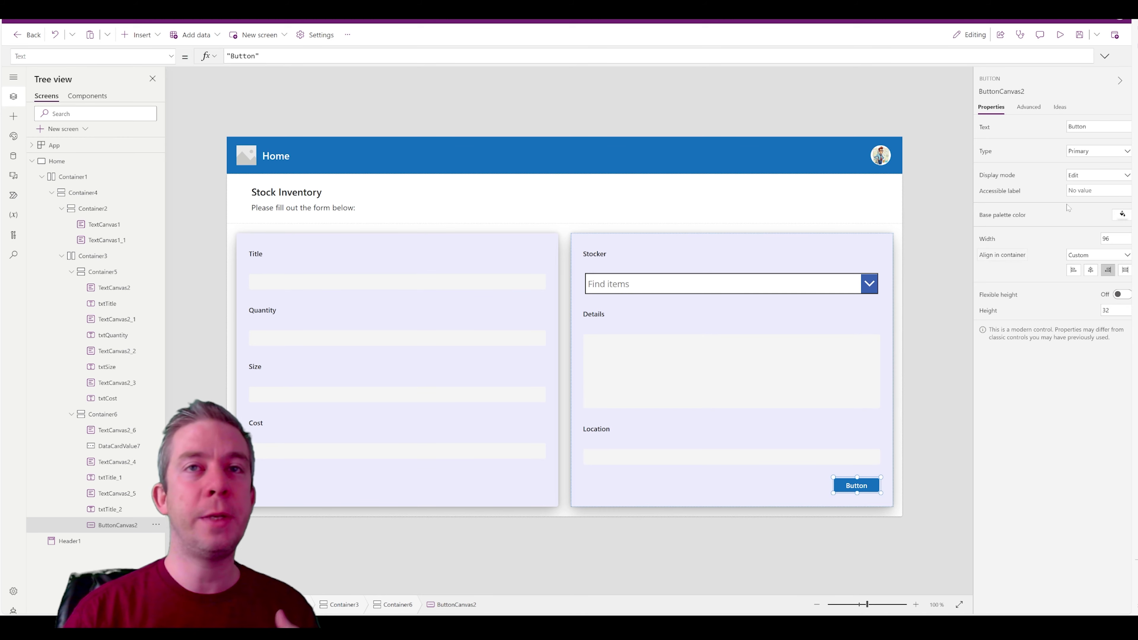
pyautogui.doubleClick(1084, 127)
pyautogui.write('Save')
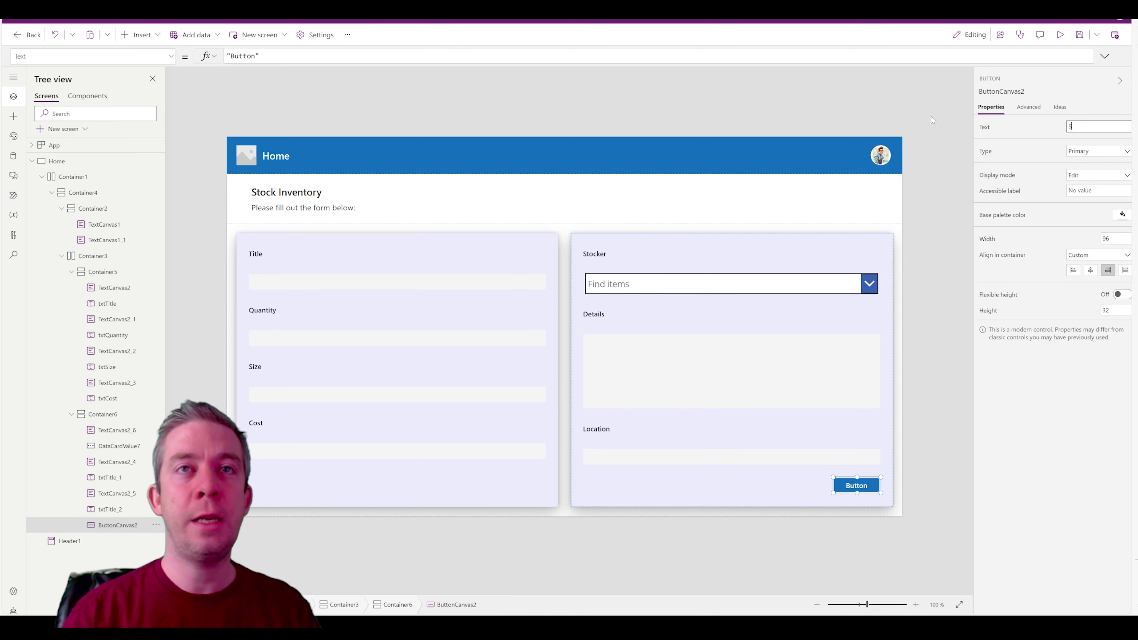
pyautogui.click(915, 229)
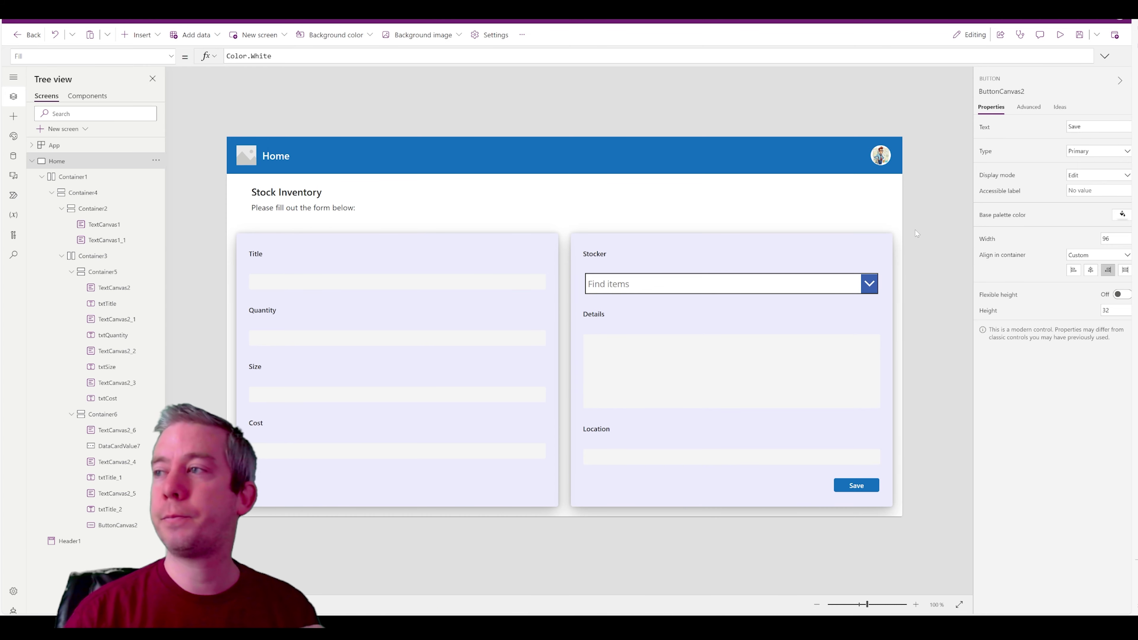
# Set the Width property of the Save button to 150
pyautogui.click(855, 489)
pyautogui.click(171, 56)
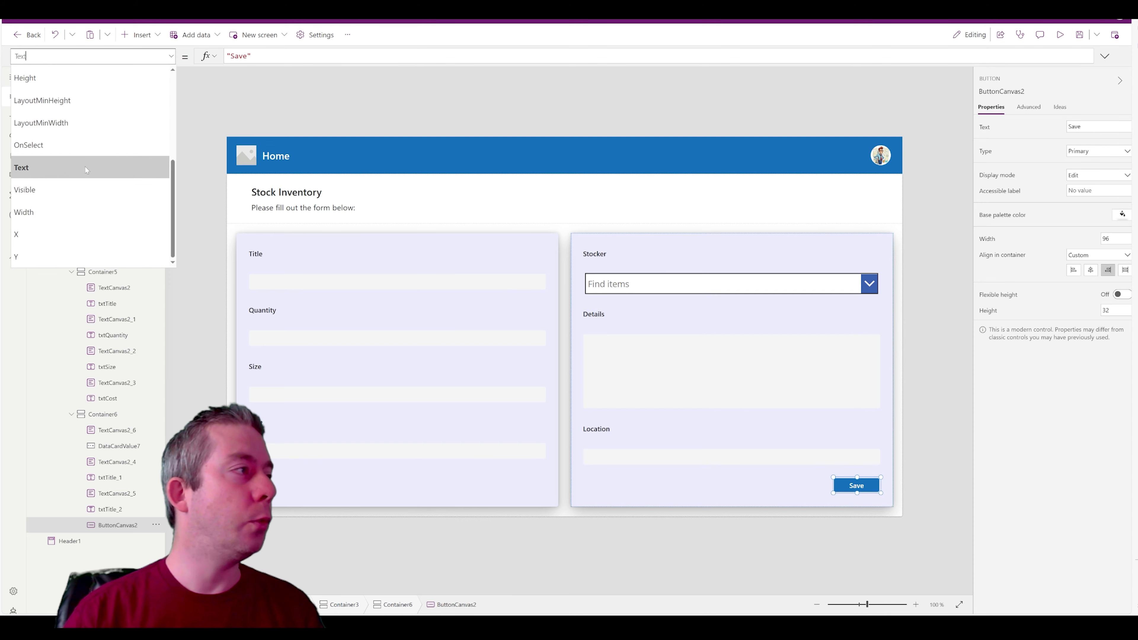
pyautogui.click(54, 212)
pyautogui.doubleClick(252, 59)
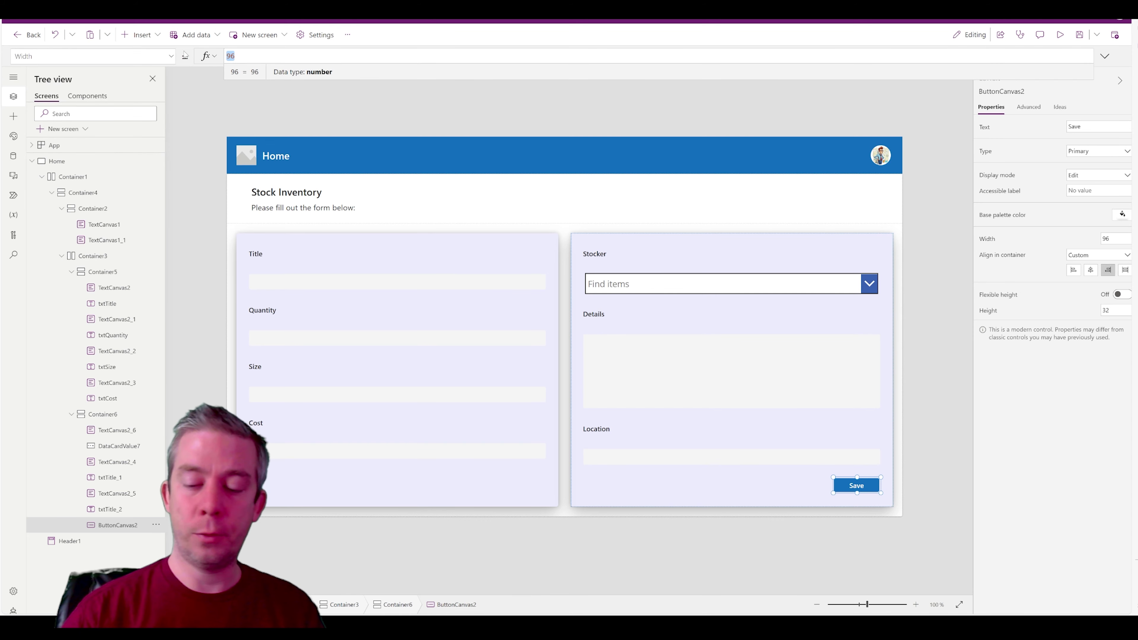
pyautogui.write('150')
pyautogui.press('Return')
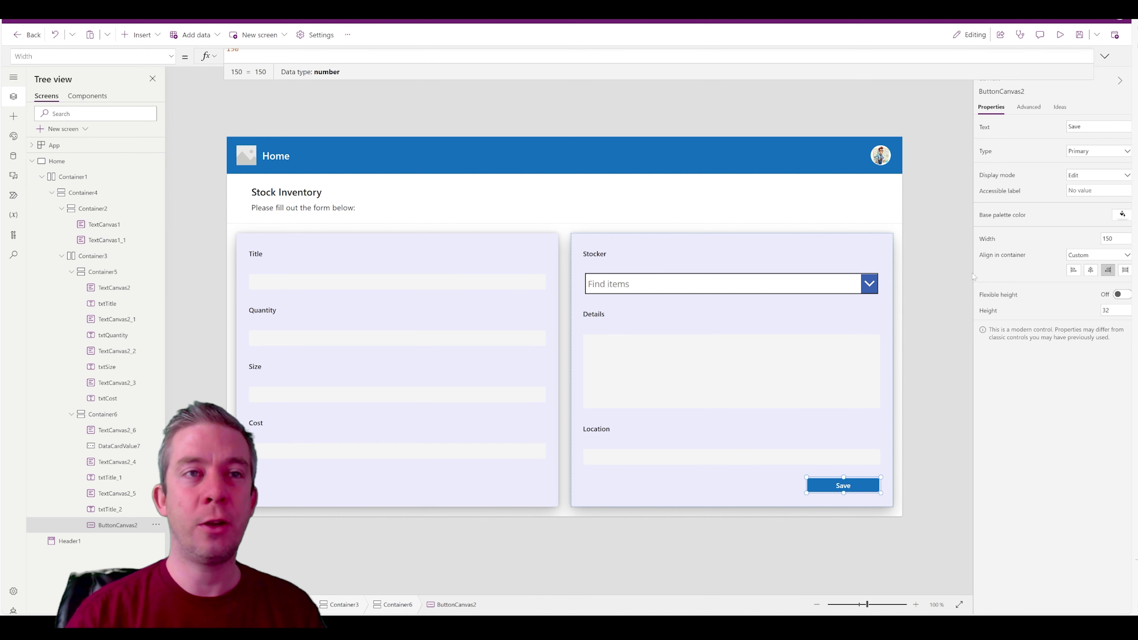
pyautogui.click(945, 269)
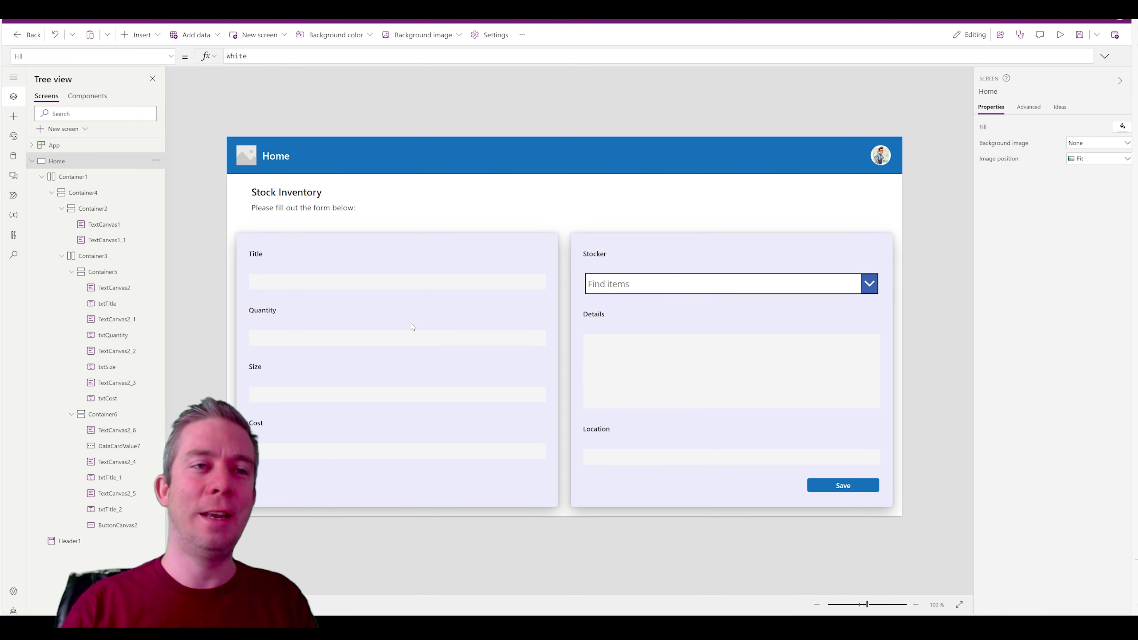
# Preview the form at the Apple iPhone 12, 13, 14 size and again at canvas size to check its layout
pyautogui.click(1060, 34)
pyautogui.click(1051, 115)
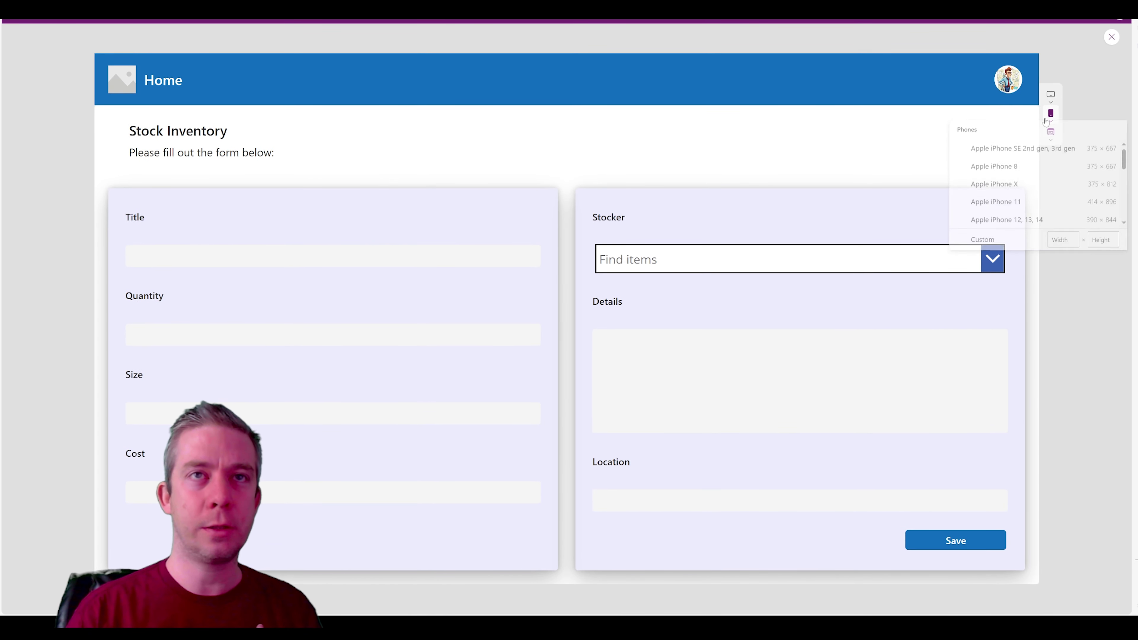
pyautogui.click(1008, 223)
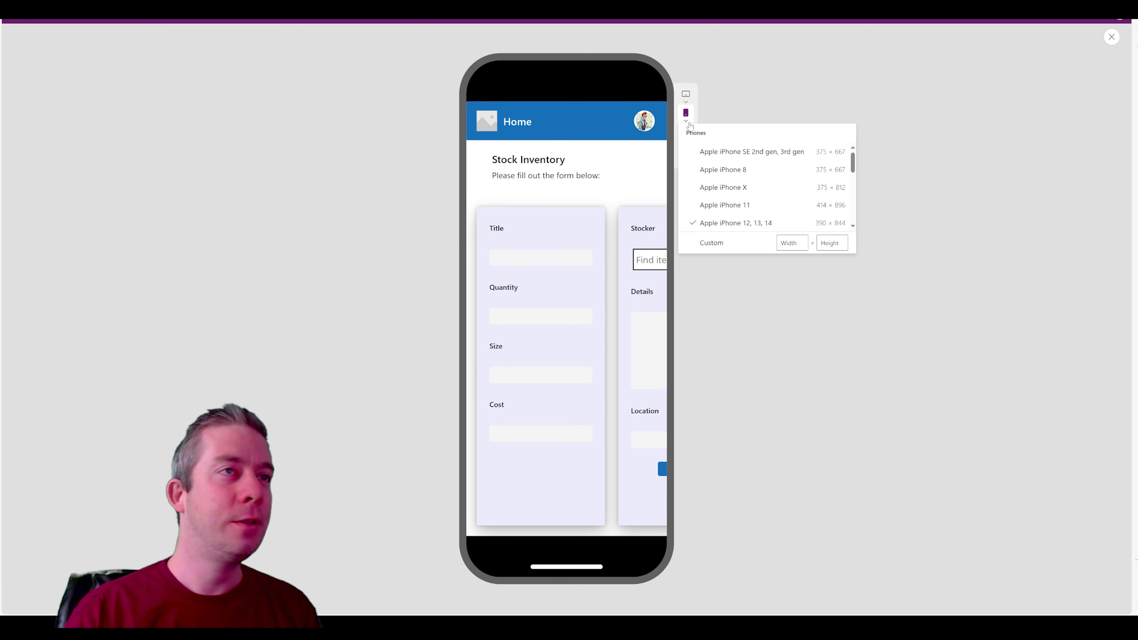
pyautogui.click(686, 112)
pyautogui.click(686, 131)
pyautogui.click(710, 169)
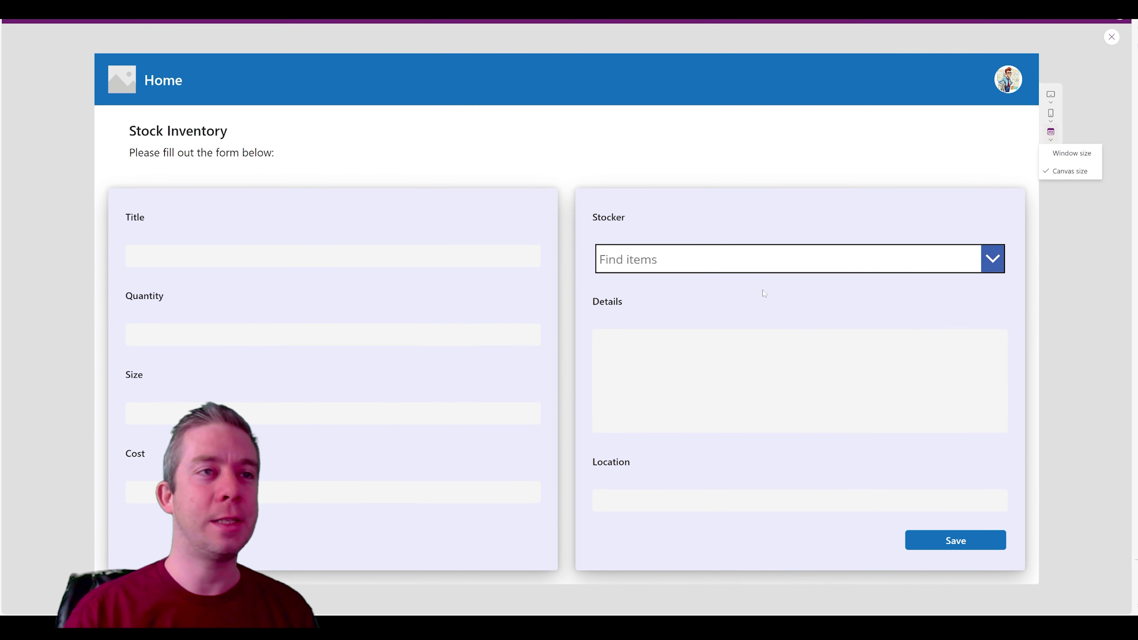
pyautogui.click(1111, 37)
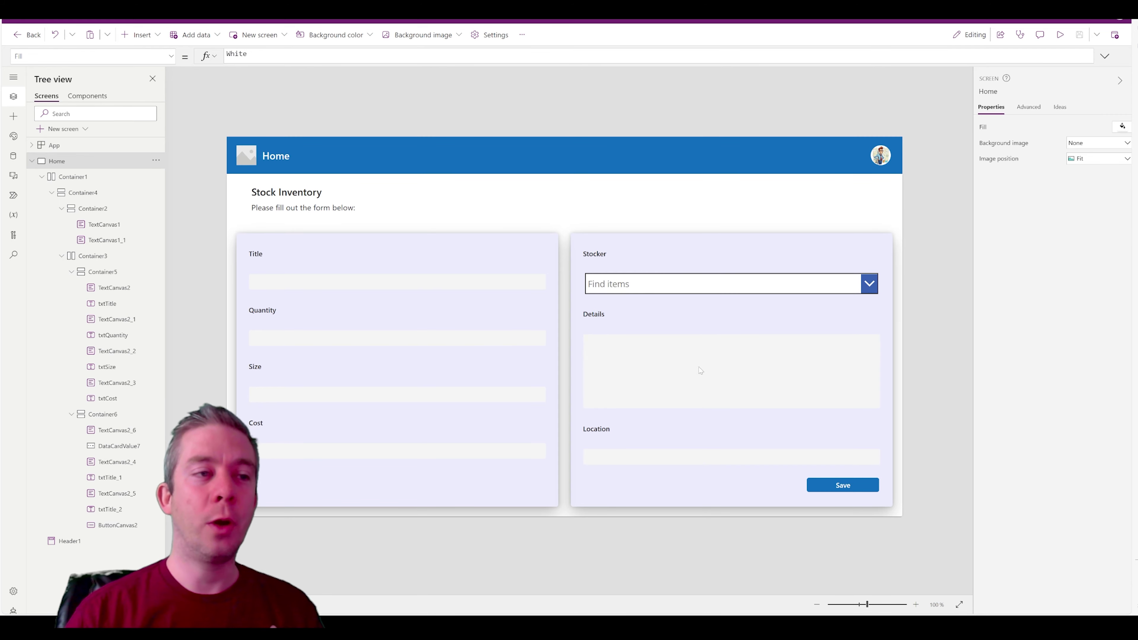
pyautogui.click(606, 503)
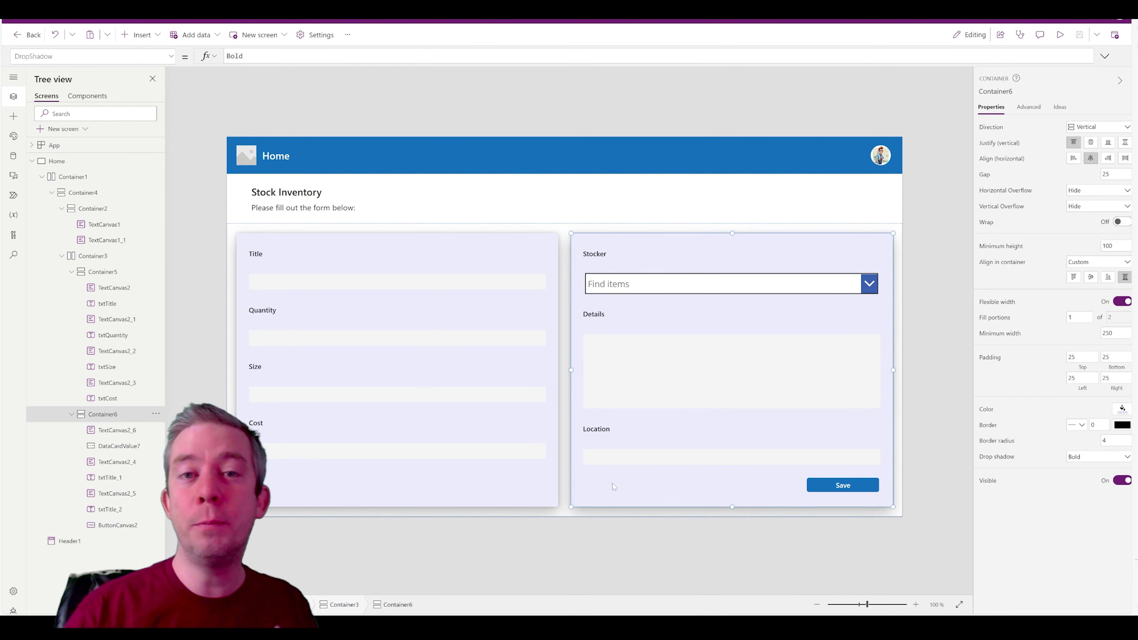
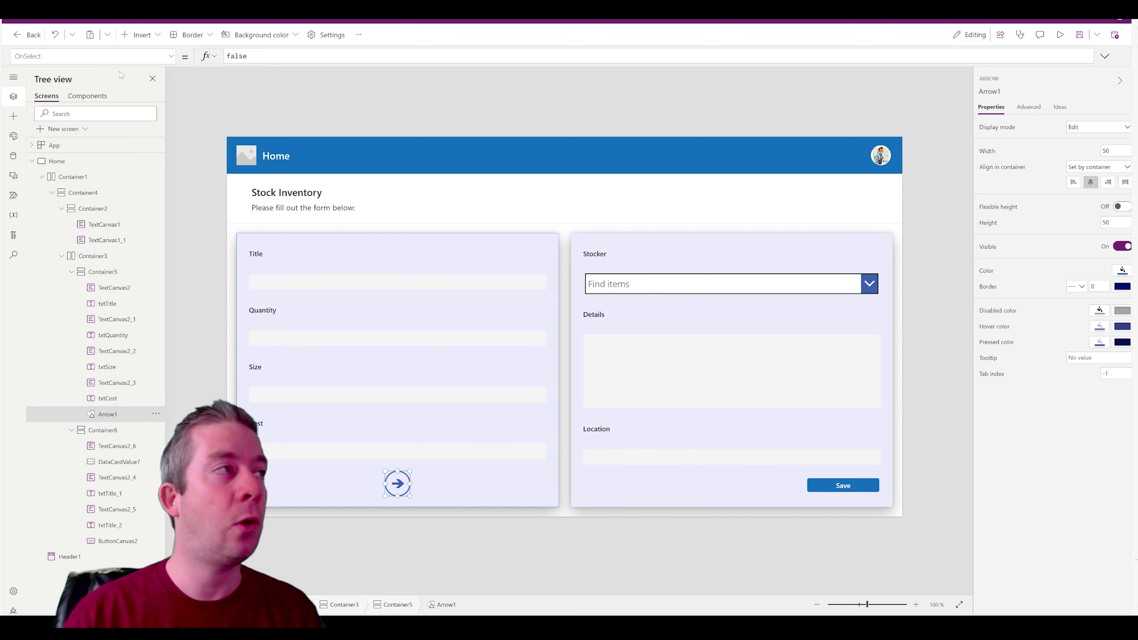
# Set the Visible property of the arrow icon in the first container to If(Home.Size = ScreenSize.Small,true,false)
pyautogui.click(89, 56)
pyautogui.click(64, 188)
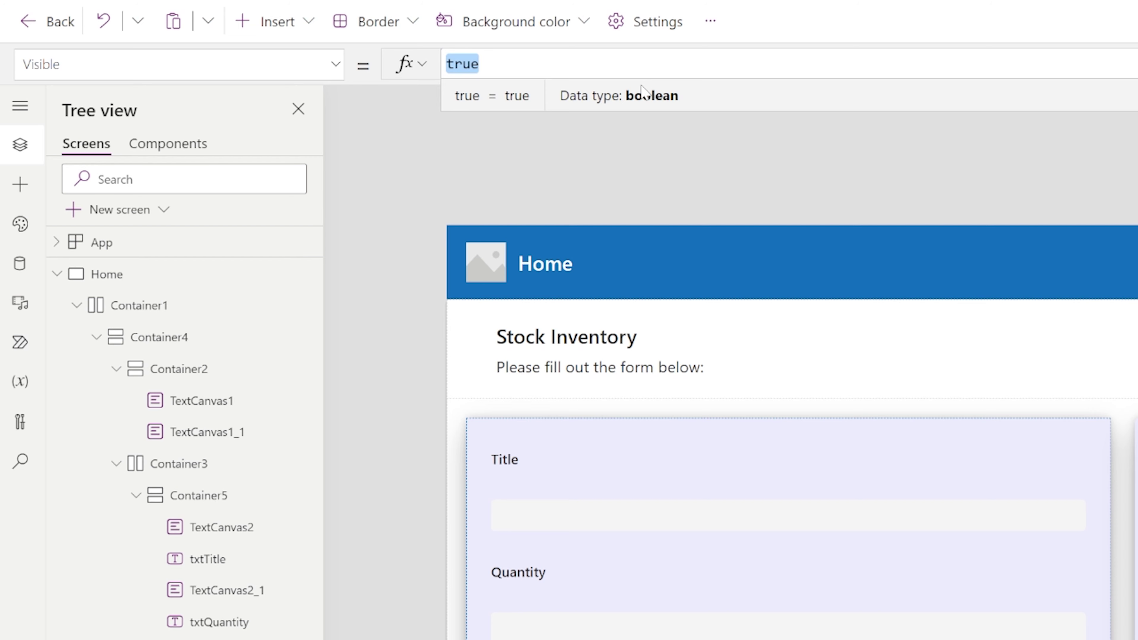
pyautogui.write('If(Home.')
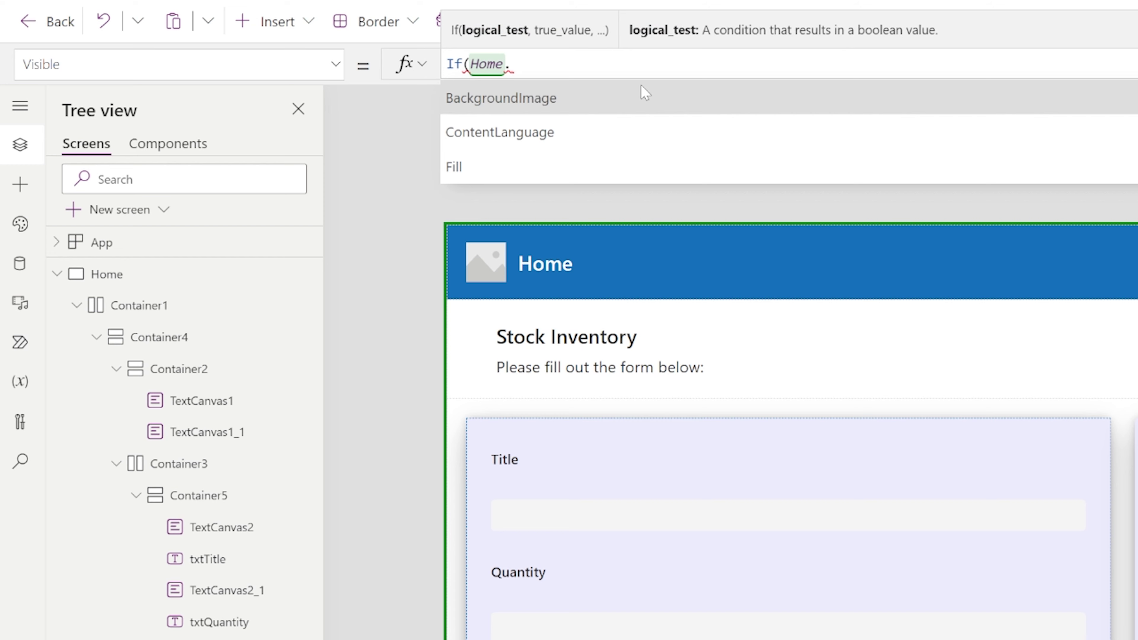
pyautogui.write('Size')
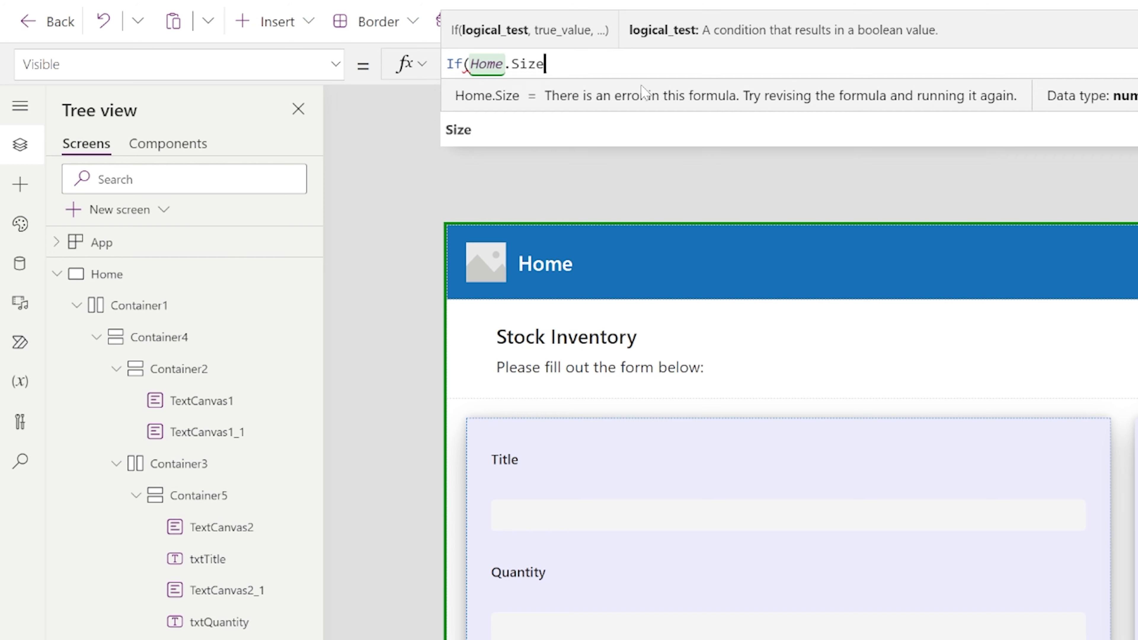
pyautogui.write(' = Scre')
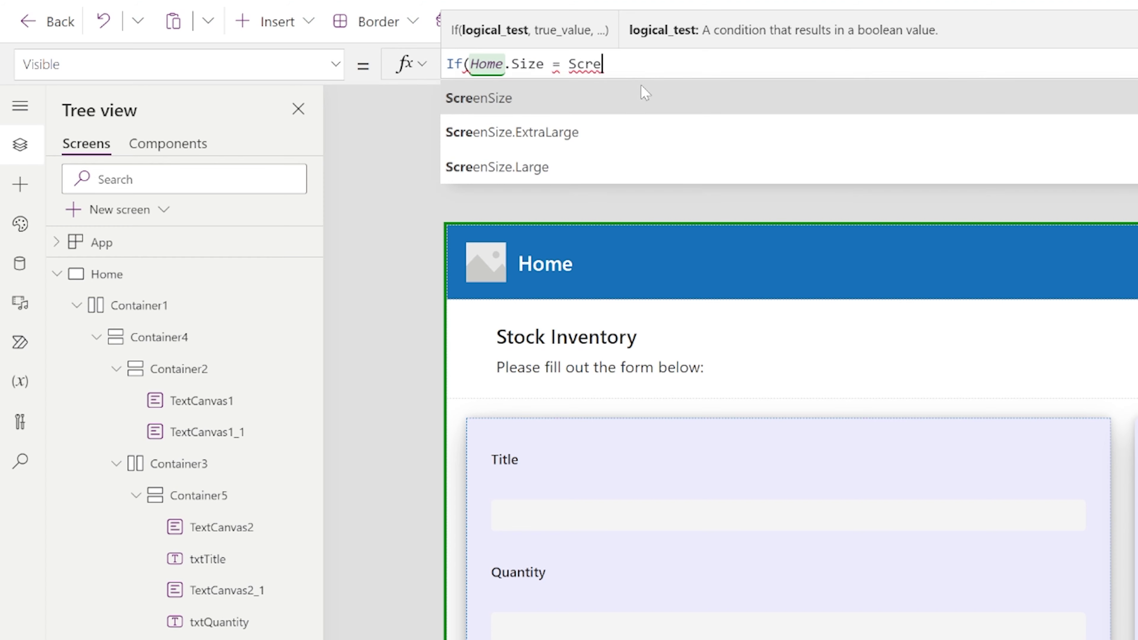
pyautogui.press('BackSpace')
pyautogui.press('BackSpace')
pyautogui.press('BackSpace')
pyautogui.write('cree')
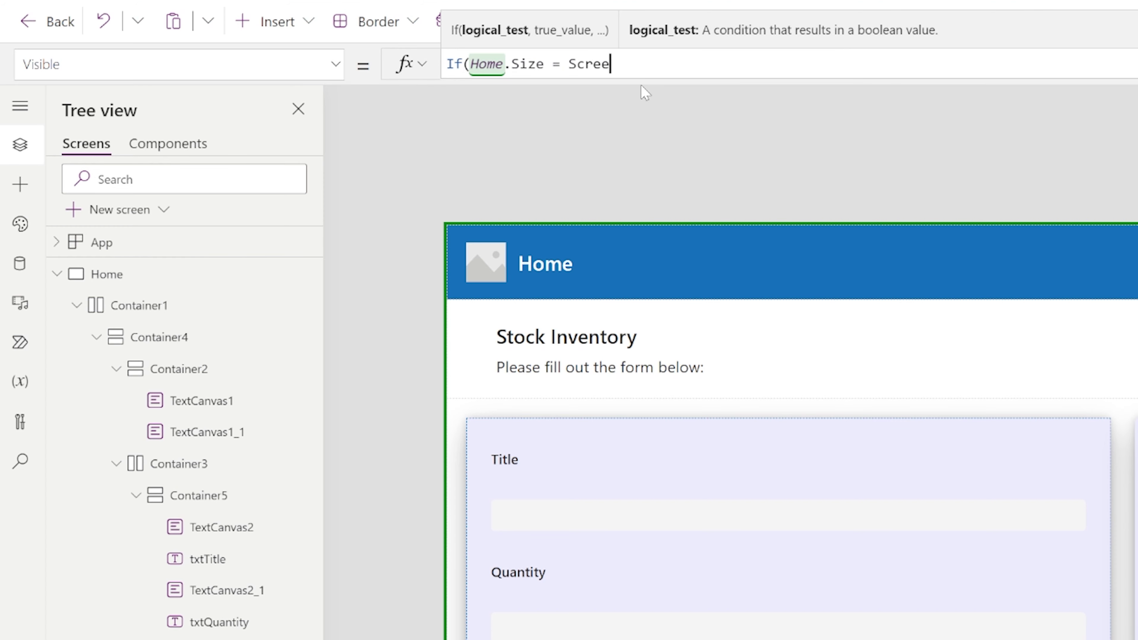
pyautogui.write('nSize.Small,tr')
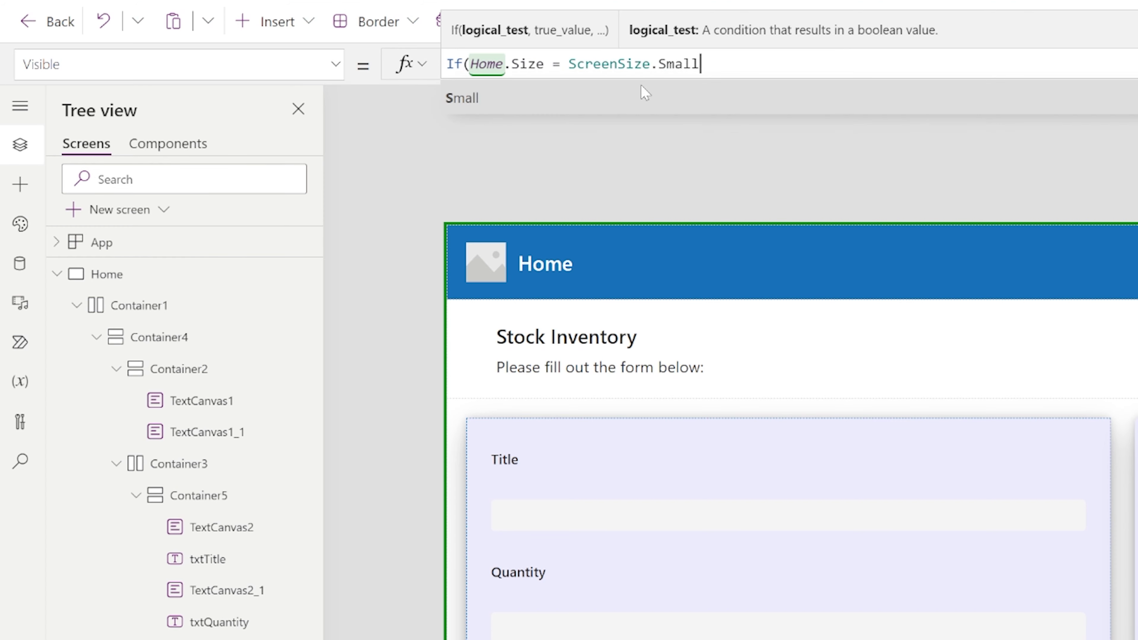
pyautogui.write('ue,false)')
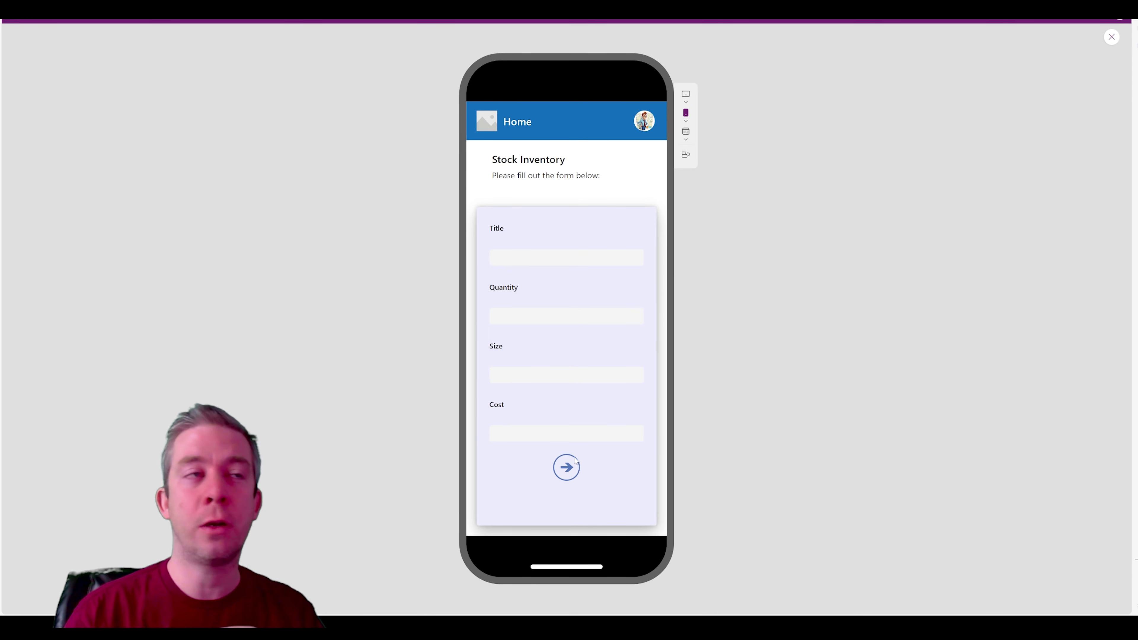
# Preview the form at canvas size to check the arrow icon's visibility, and return to editing
pyautogui.click(686, 131)
pyautogui.click(697, 170)
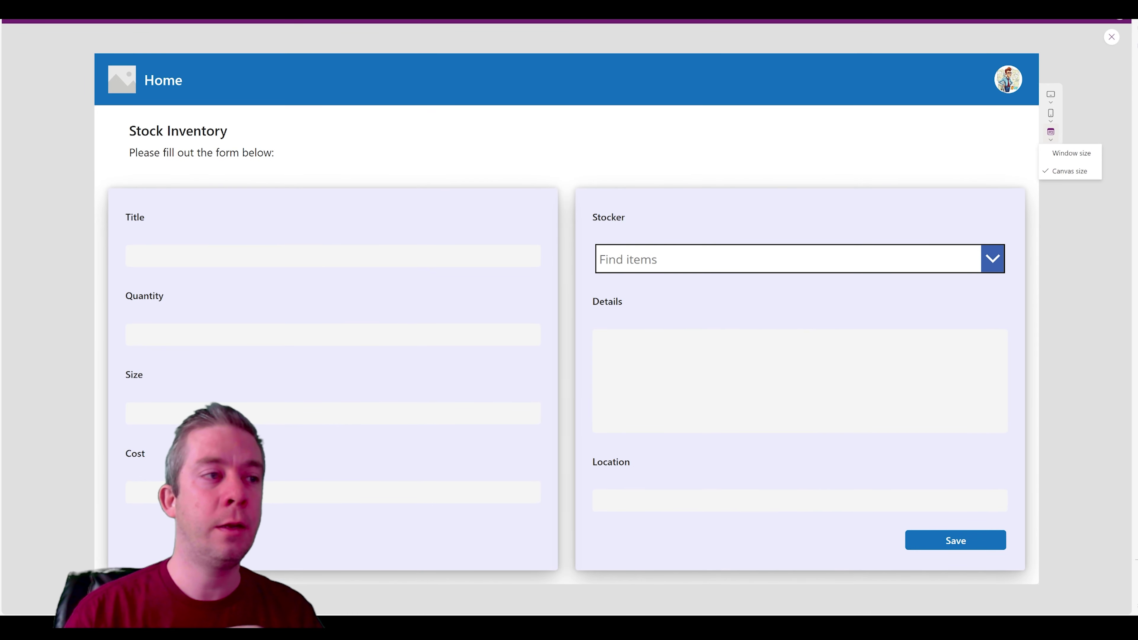
pyautogui.click(1111, 38)
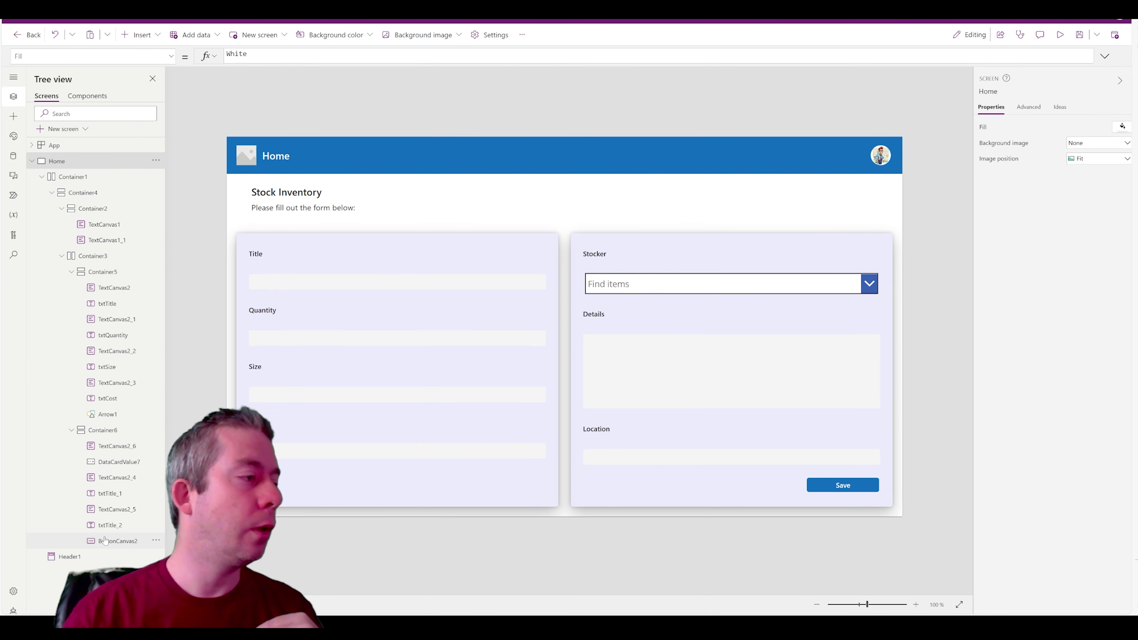
# Set the OnSelect property of the arrow icon to UpdateContext({varScreenVis:!varScreenVis})
pyautogui.click(110, 418)
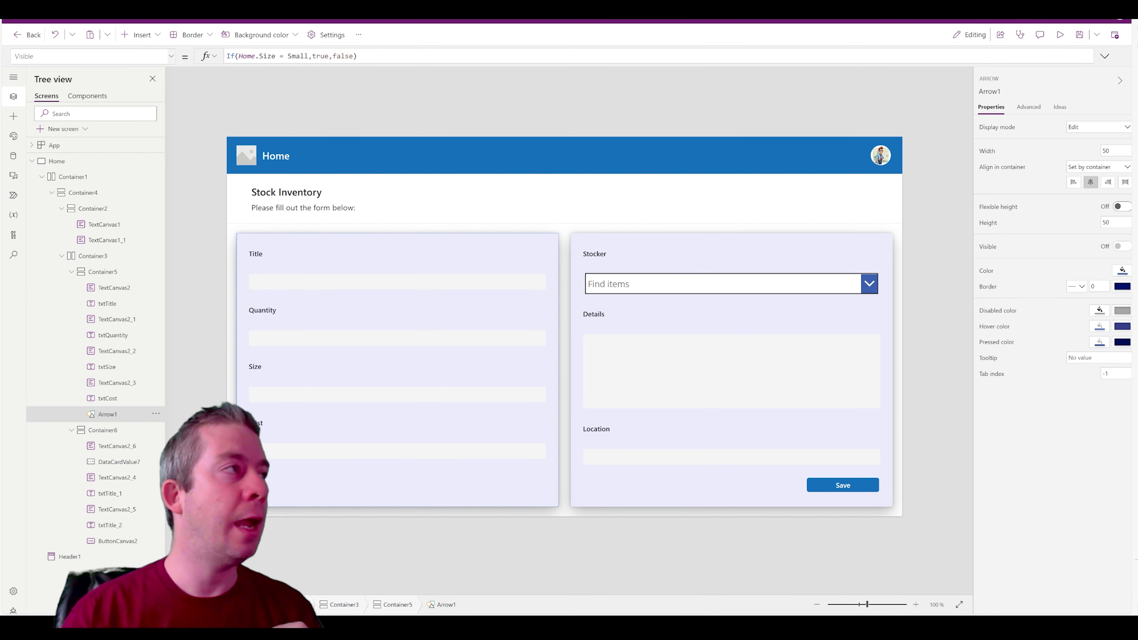
pyautogui.click(173, 57)
pyautogui.scroll(5, 66, 168)
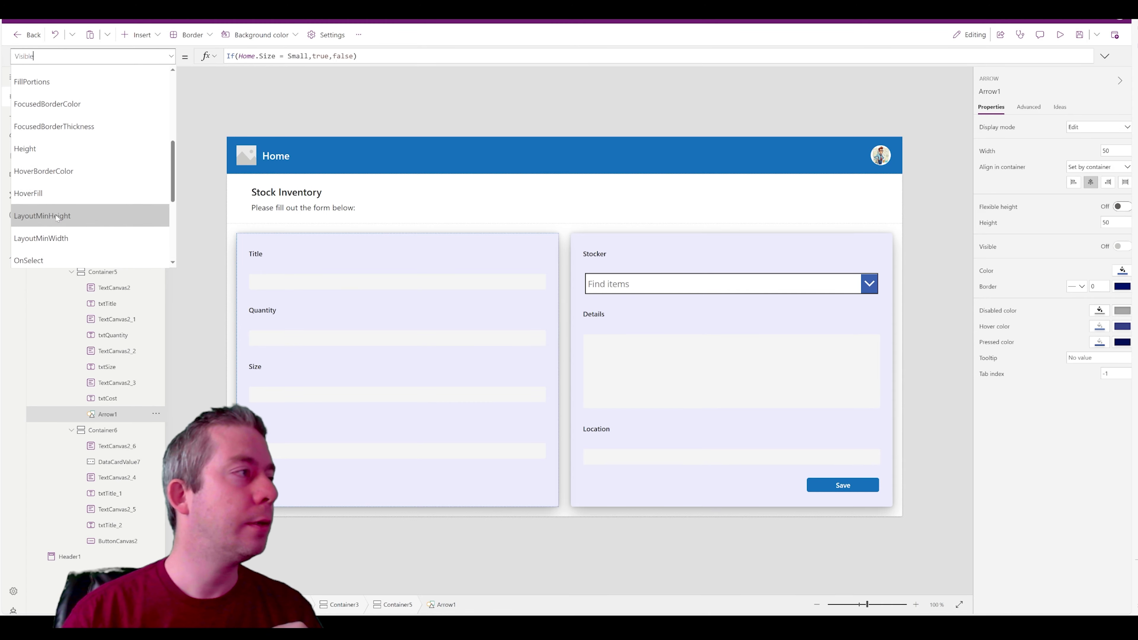
pyautogui.click(58, 228)
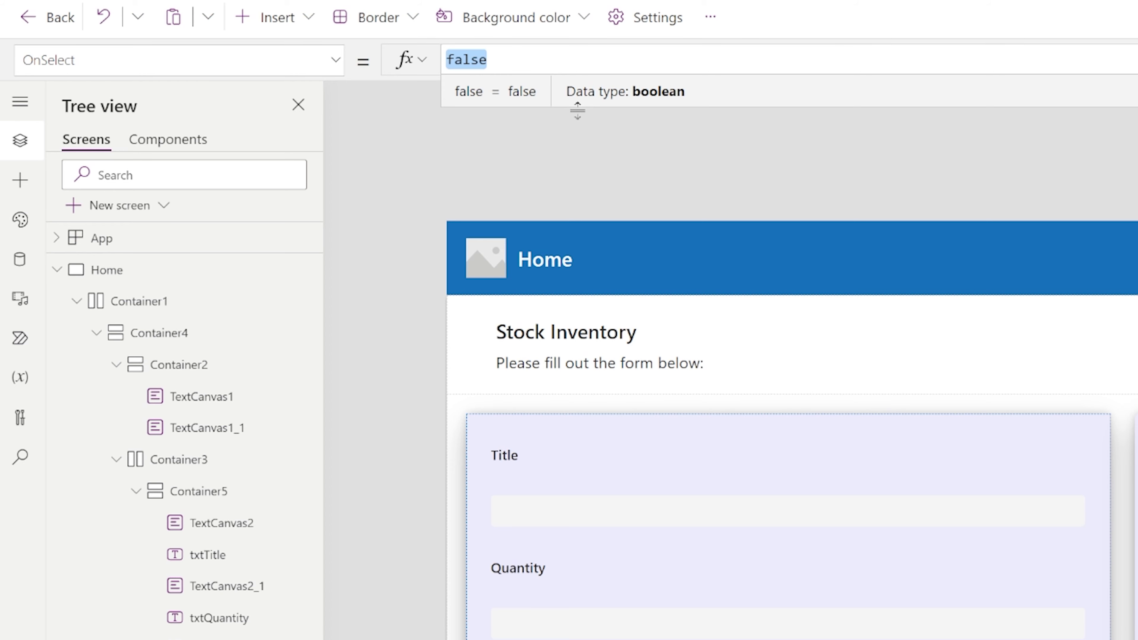
pyautogui.write('UpdateConte')
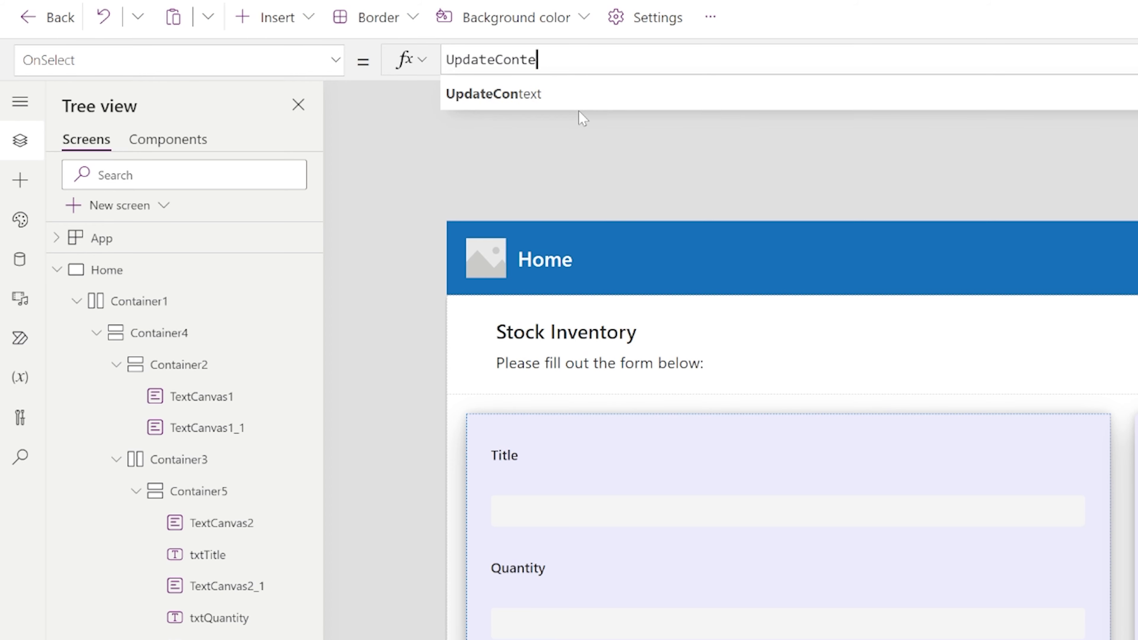
pyautogui.write('xt(')
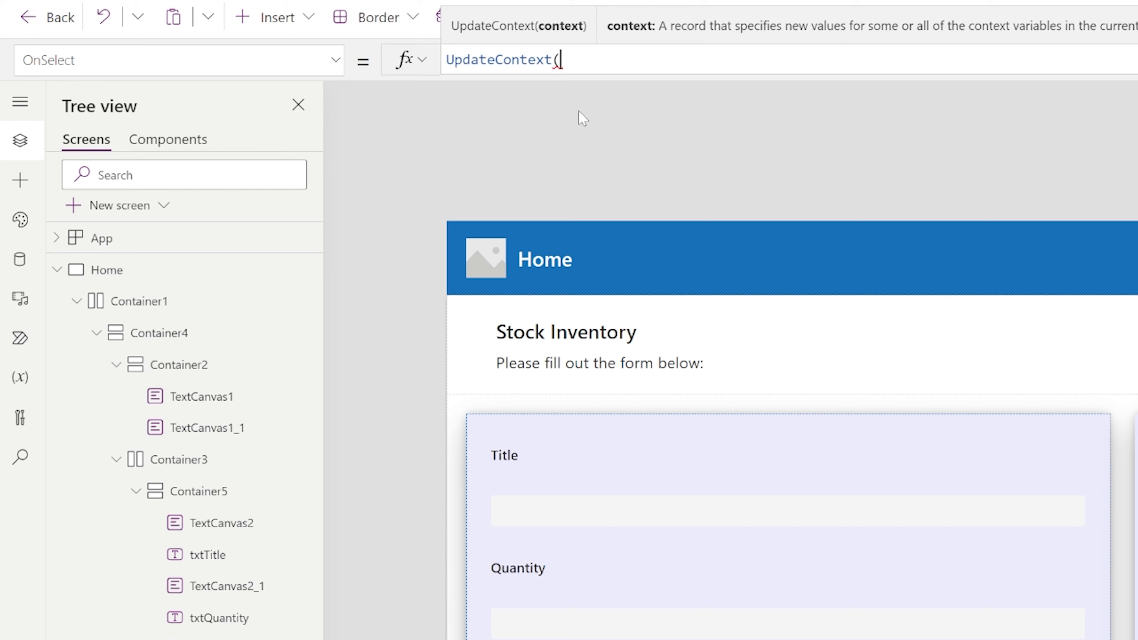
pyautogui.write('{varScreen')
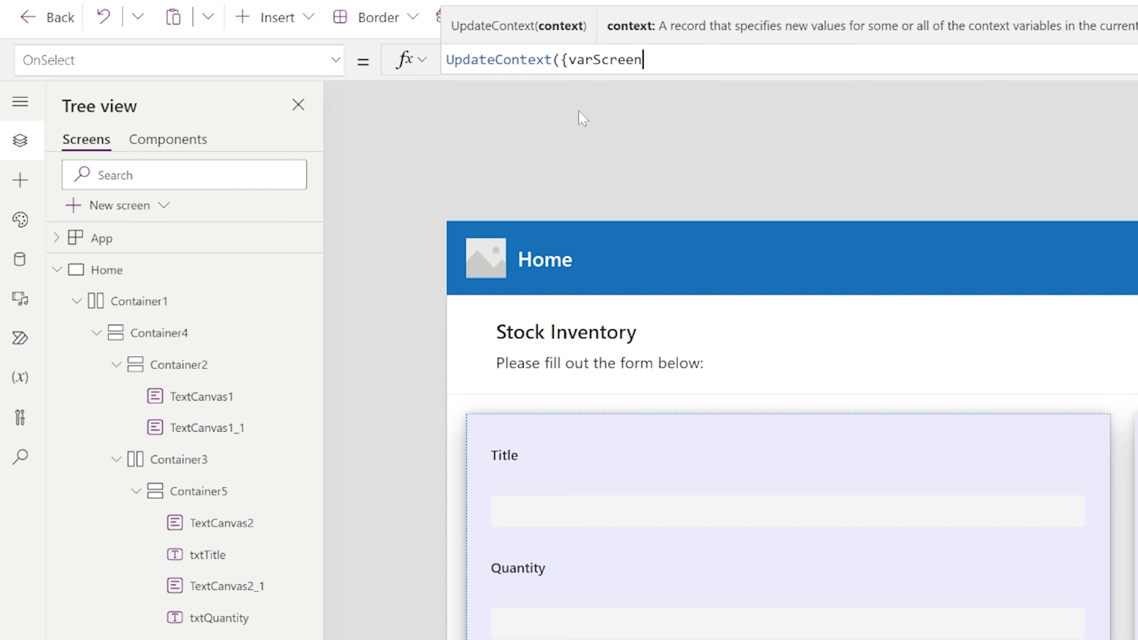
pyautogui.write('Vis:!varScreen')
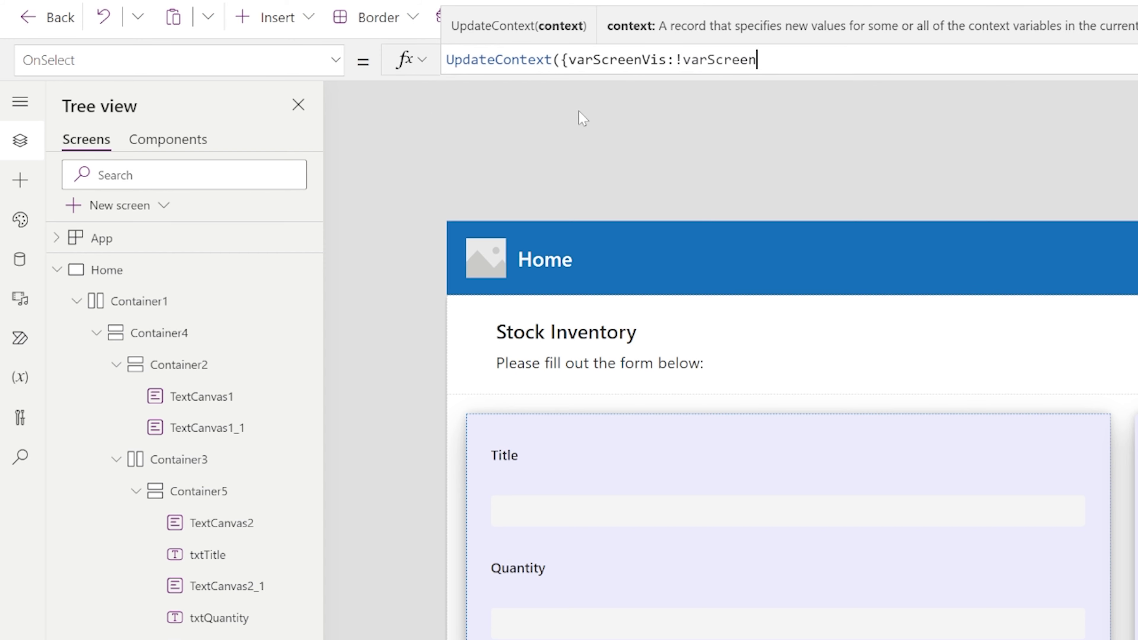
pyautogui.write('Vis})')
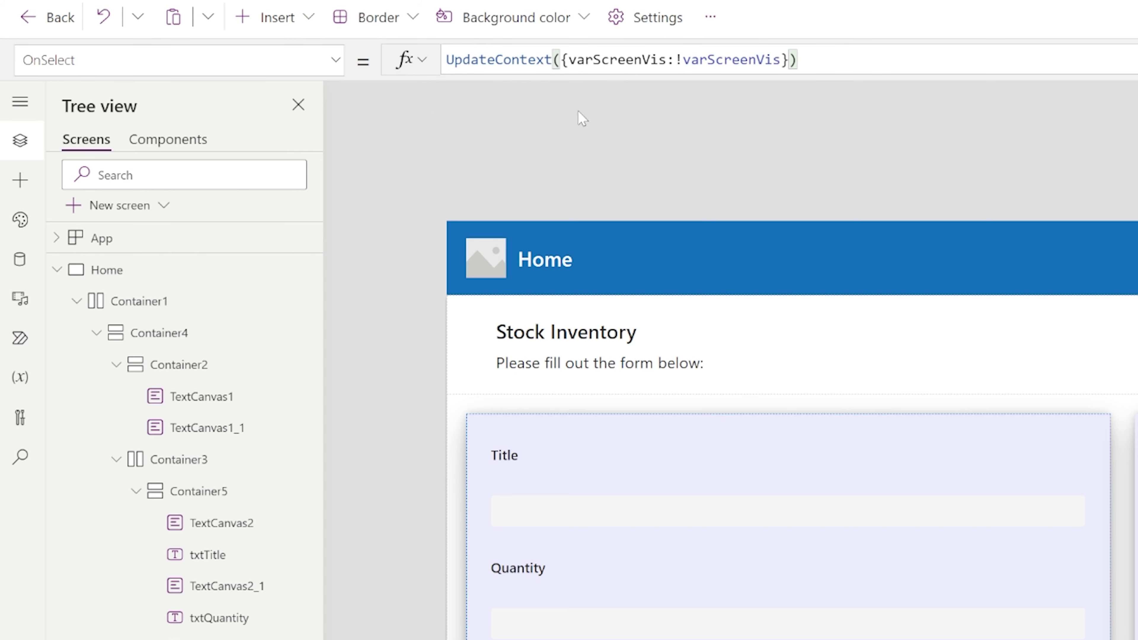
# Set the Visible property of the first container, which holds the Title to Cost fields, to !varScreenVis
pyautogui.click(1098, 475)
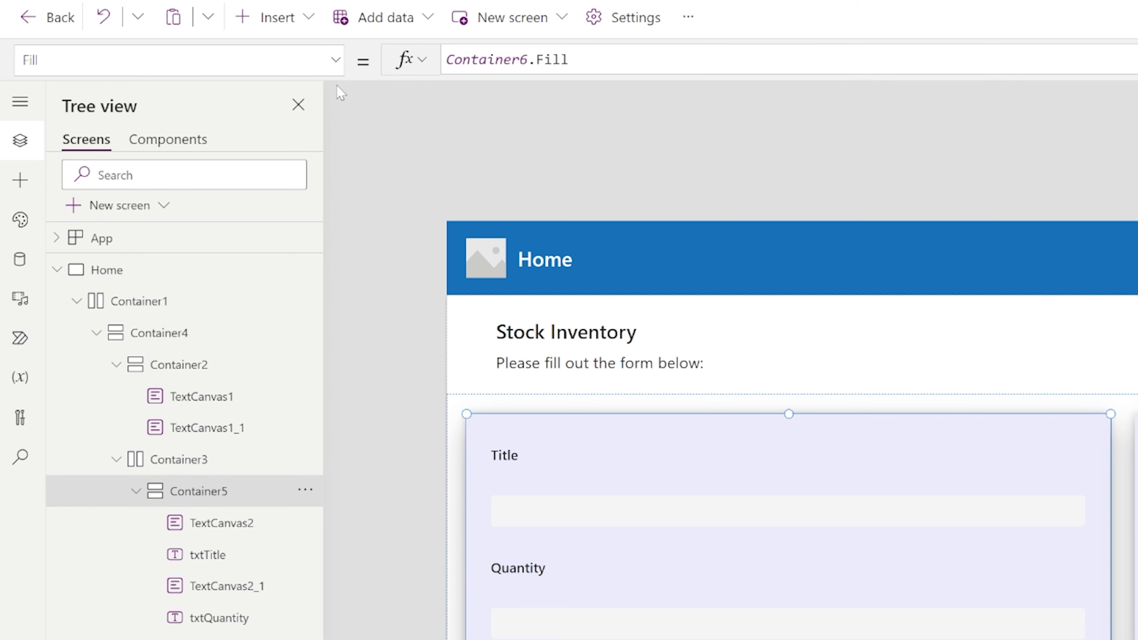
pyautogui.click(335, 59)
pyautogui.scroll(-10, 135, 255)
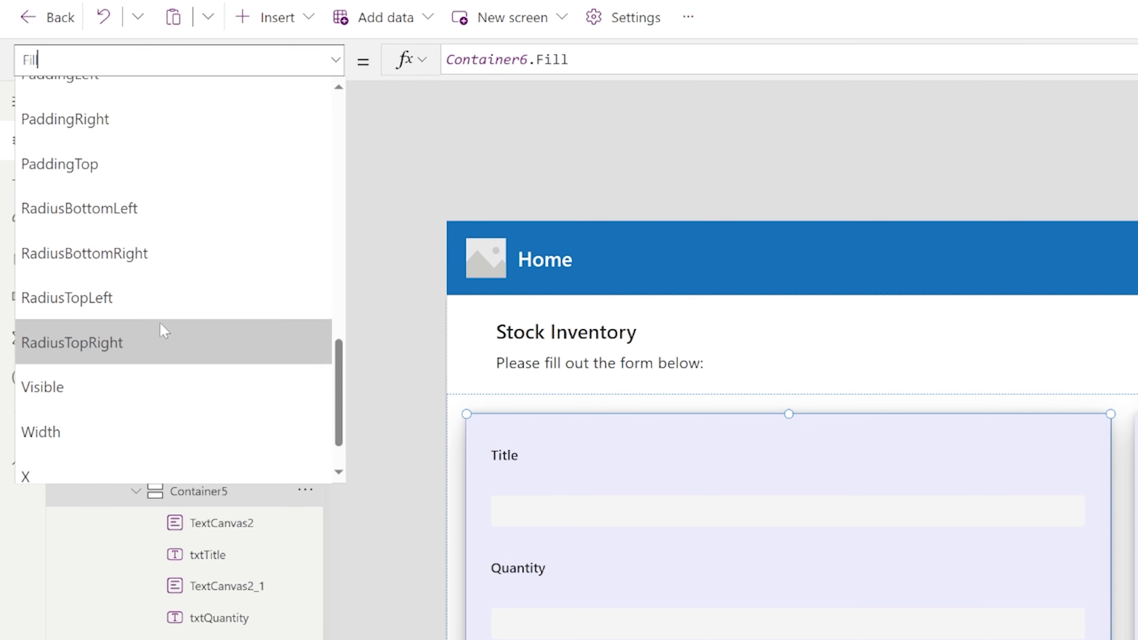
pyautogui.scroll(-1, 148, 354)
pyautogui.click(123, 343)
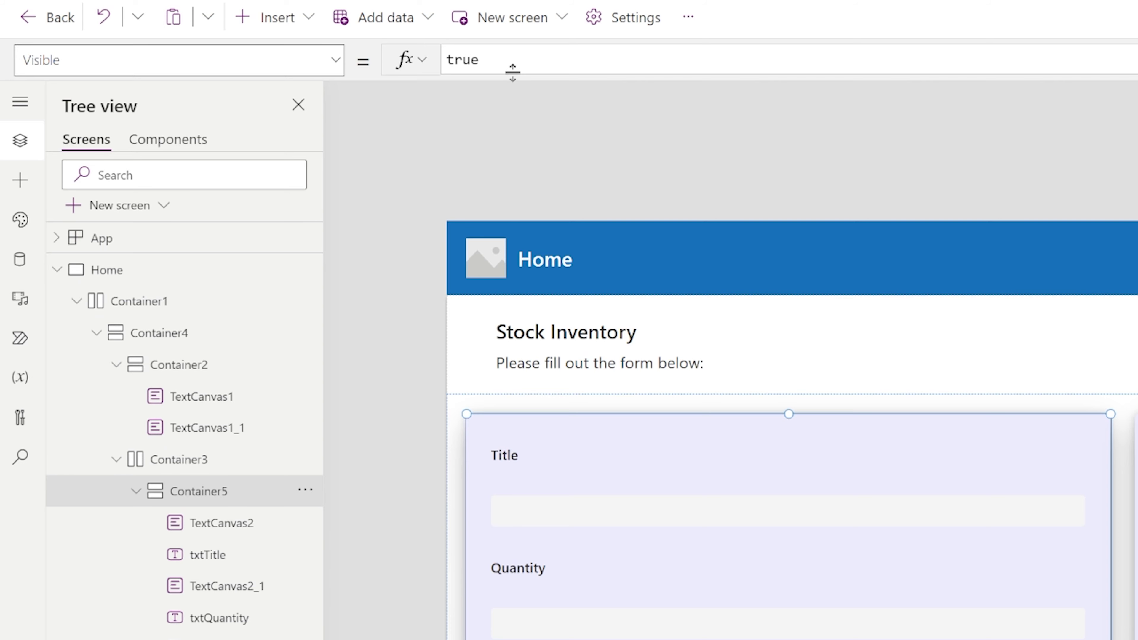
pyautogui.moveTo(510, 63); pyautogui.dragTo(377, 43)
pyautogui.write('!')
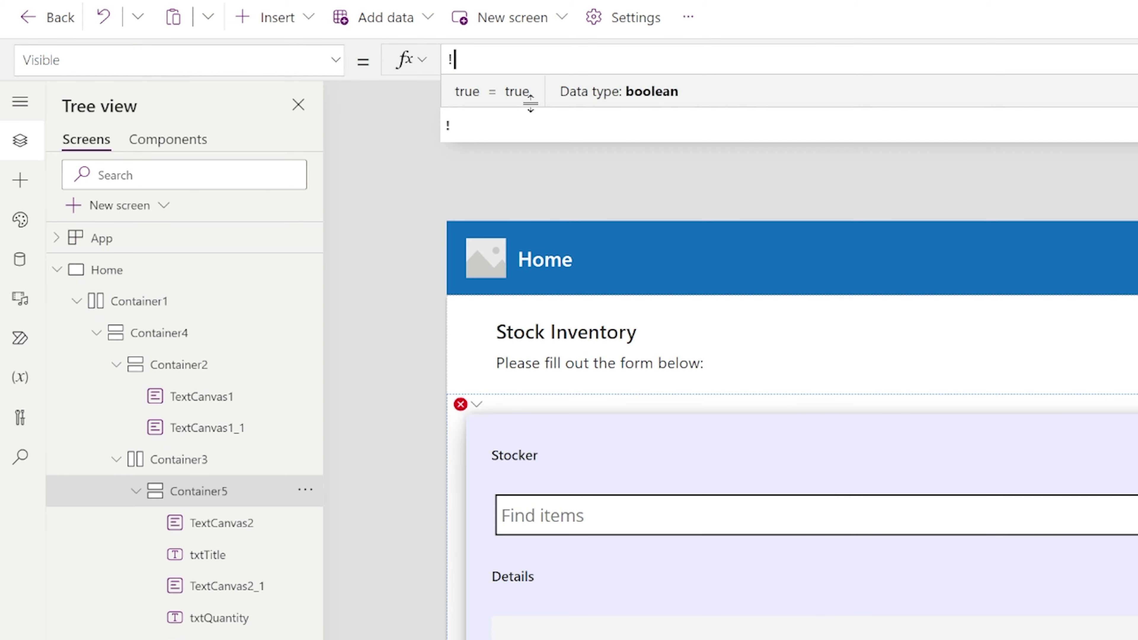
pyautogui.write('varScreenVis')
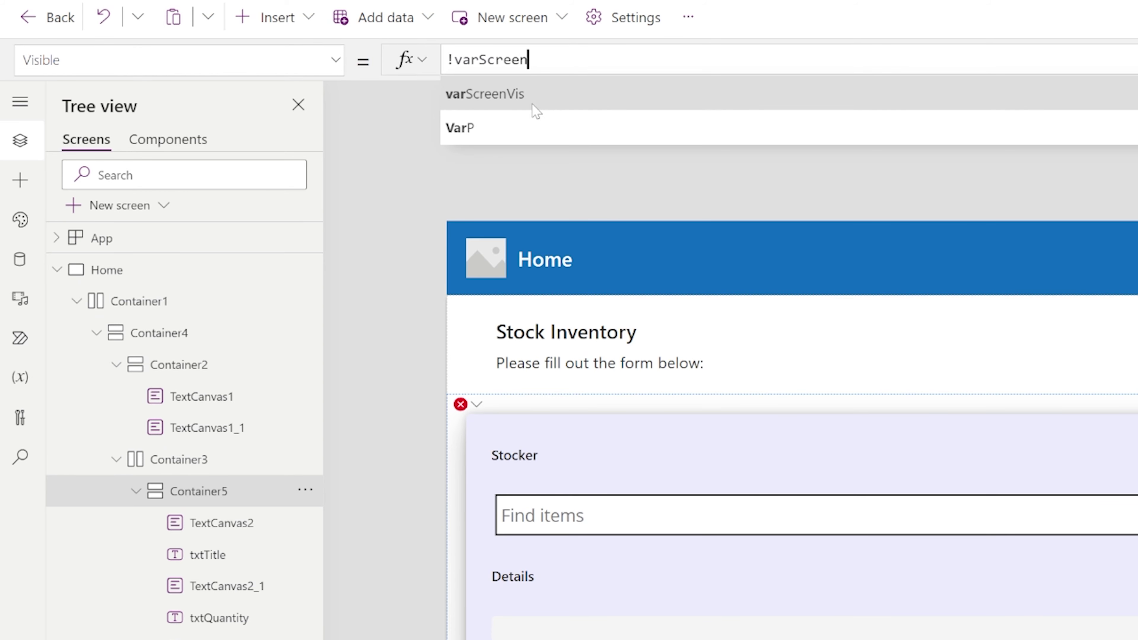
pyautogui.press('BackSpace')
pyautogui.press('BackSpace')
pyautogui.click(532, 104)
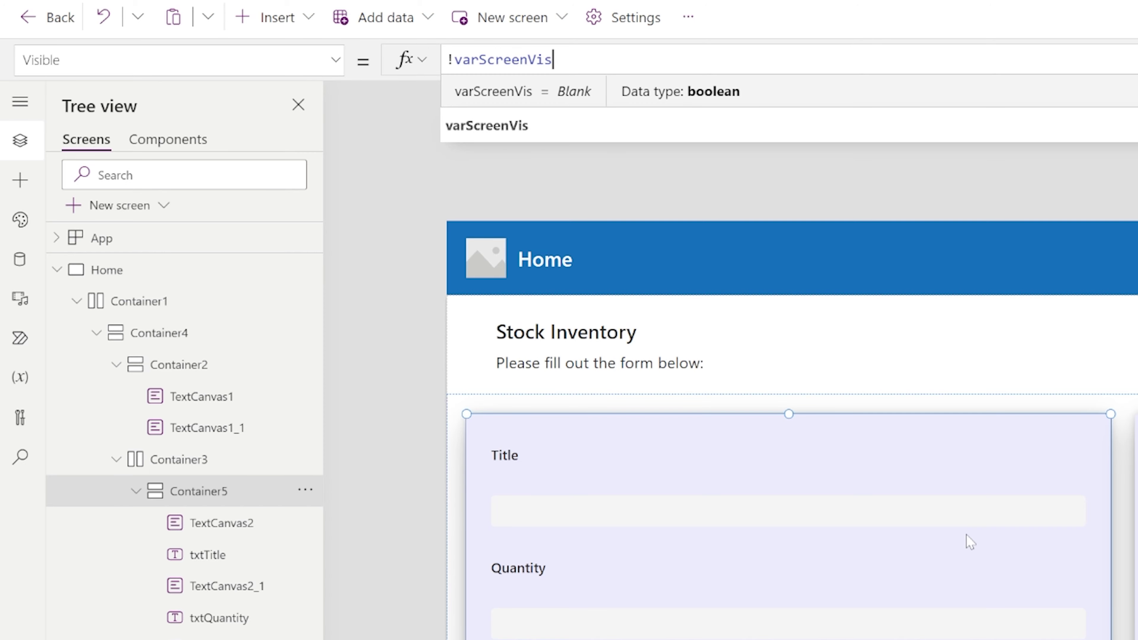
pyautogui.press('F5')
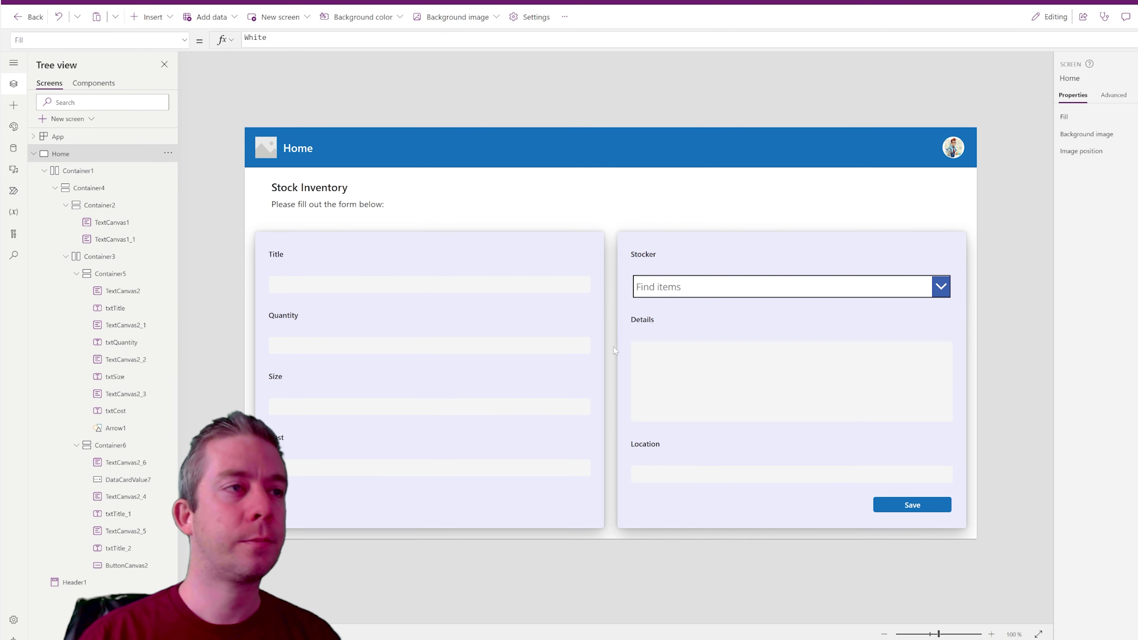
# Set the Visible formula of the second container, holding Stocker to Save, to If(Home.Size=ScreenSize.Small,varScreenVis,true)
pyautogui.click(629, 363)
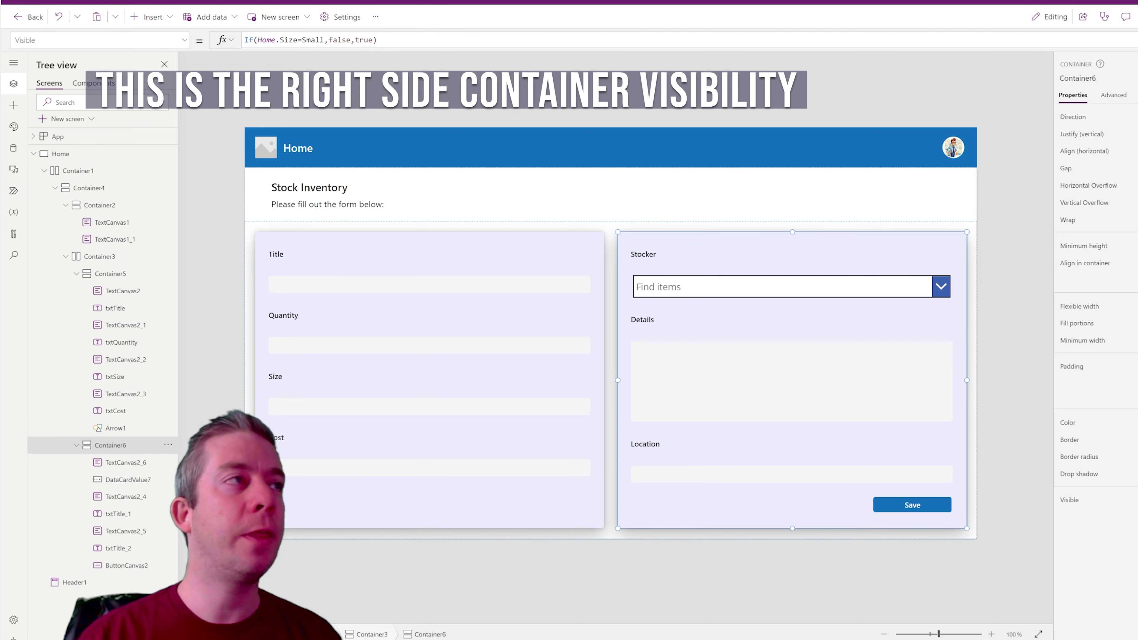
pyautogui.write('ScreenSize.')
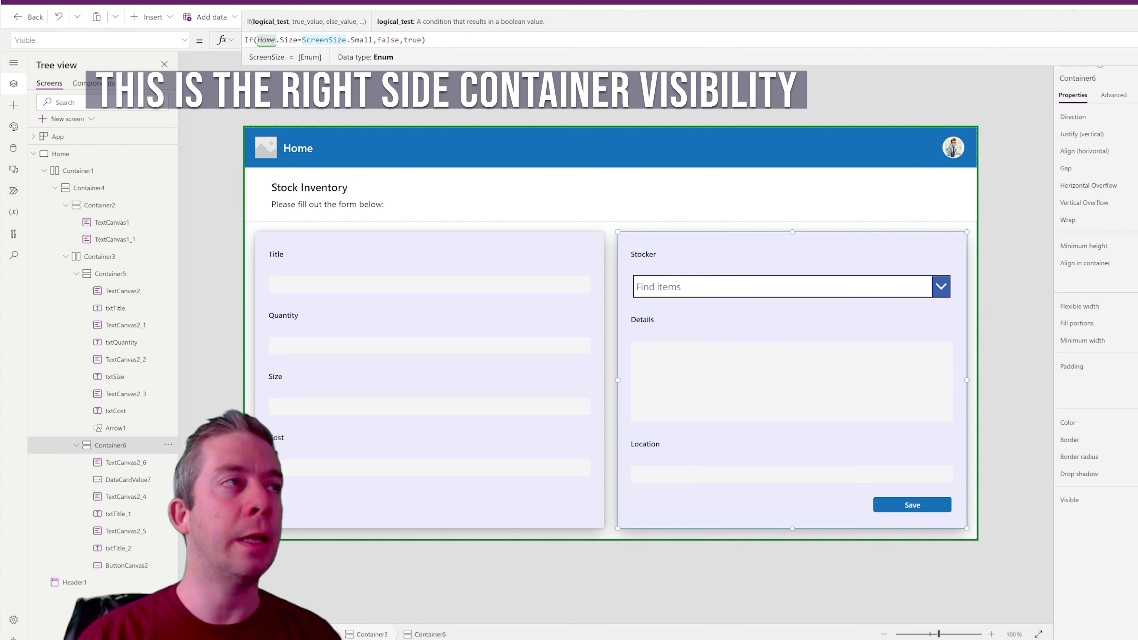
pyautogui.doubleClick(388, 40)
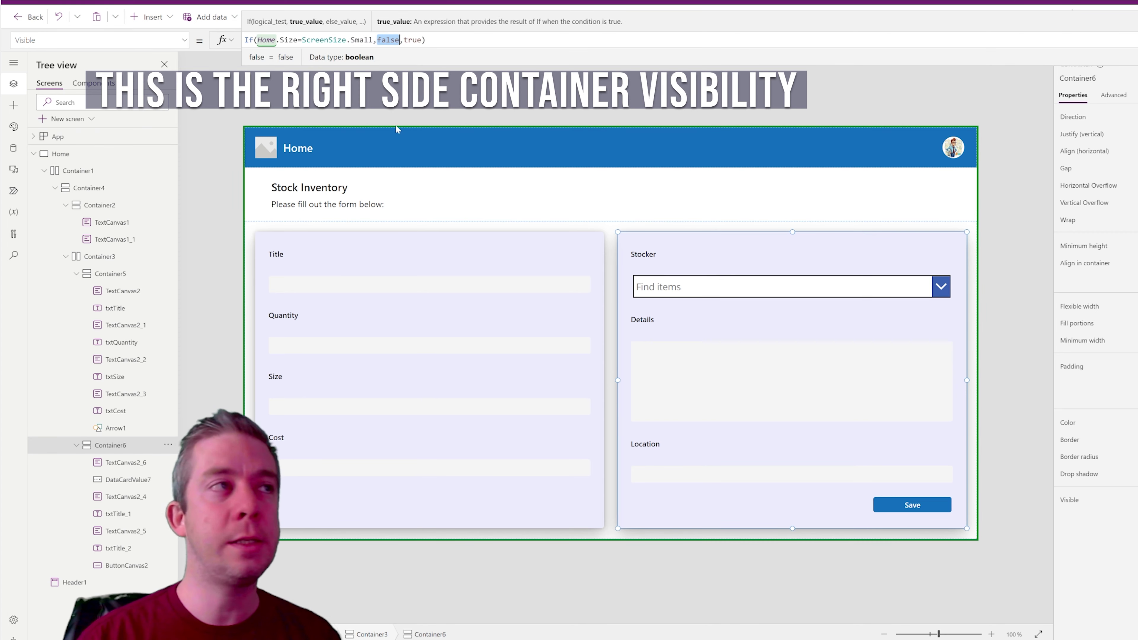
pyautogui.write('varScre')
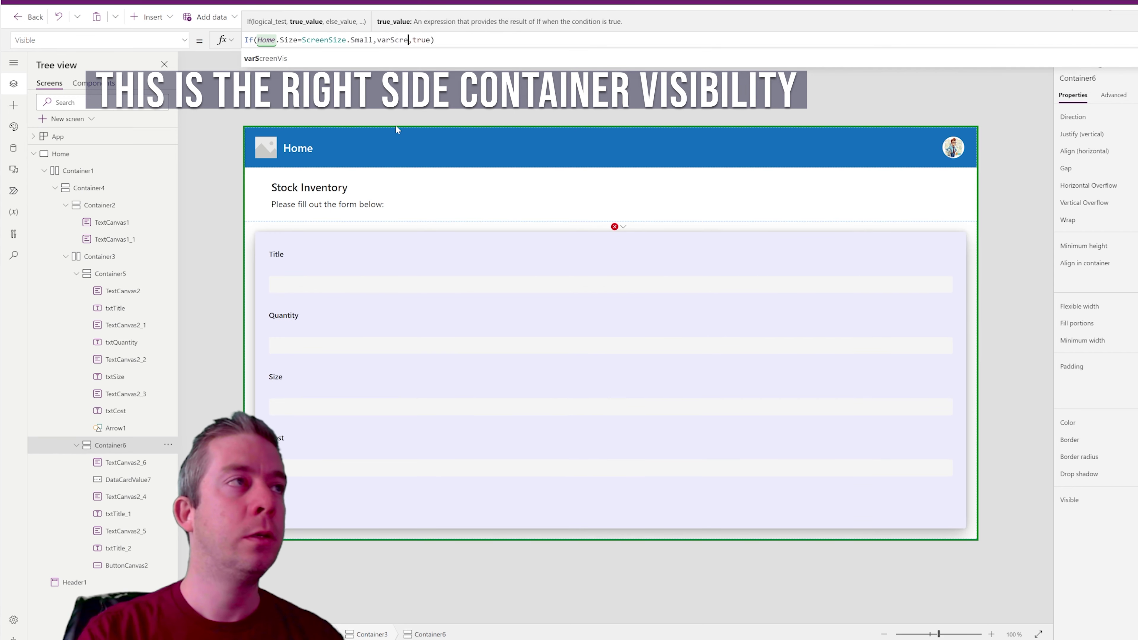
pyautogui.write('enVis')
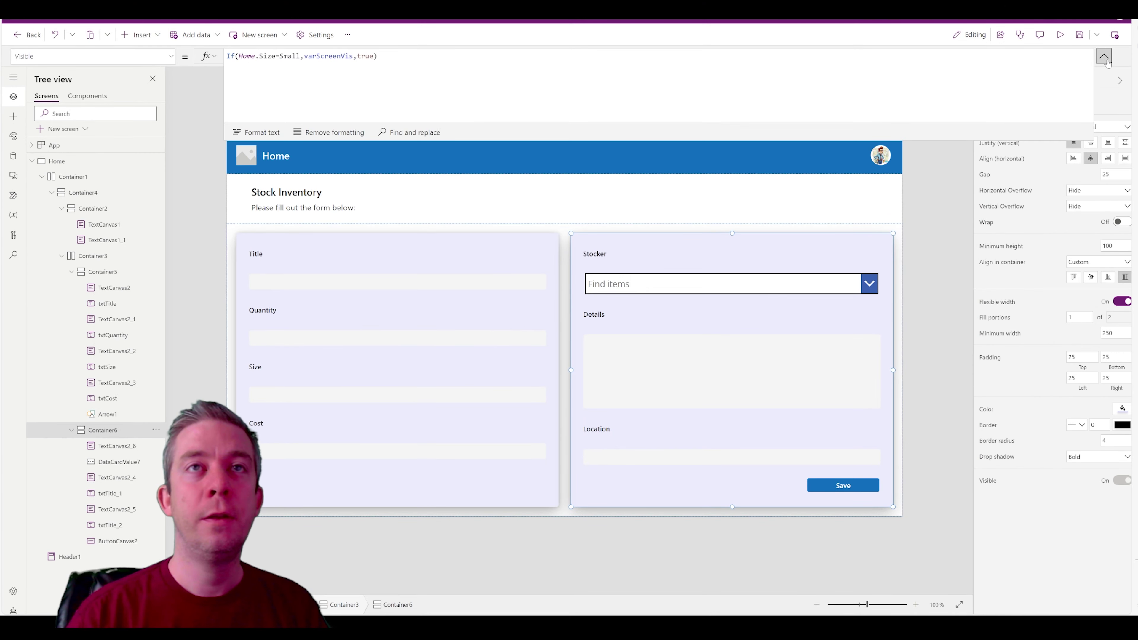
pyautogui.click(1104, 56)
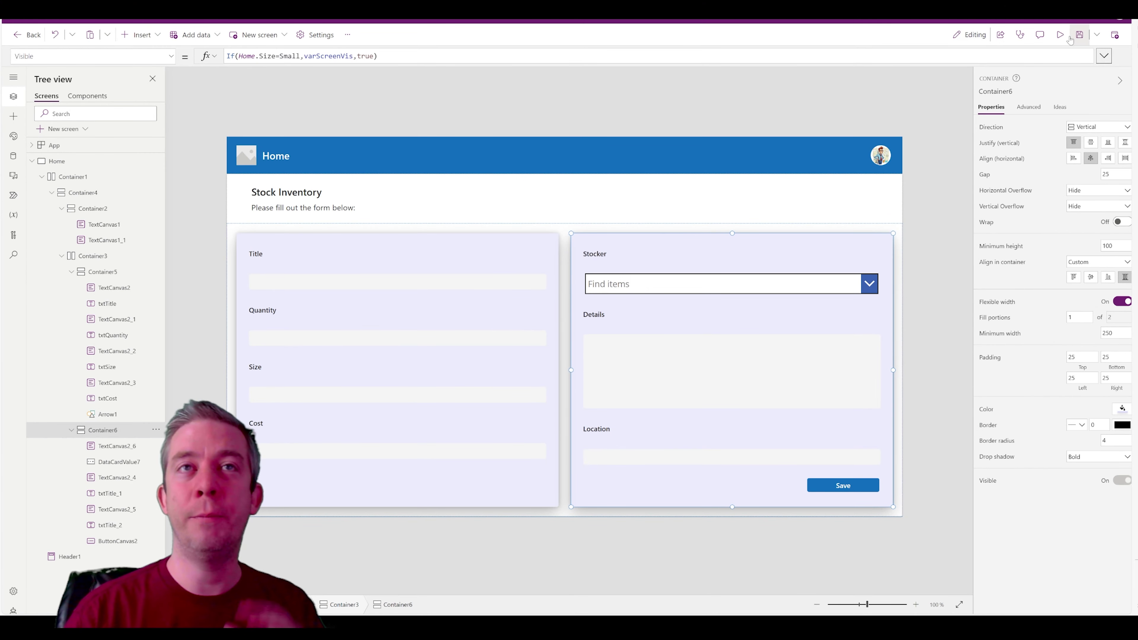
# Preview the form at the Apple iPhone 12, 13, 14 size to check which container and arrow show
pyautogui.click(1067, 37)
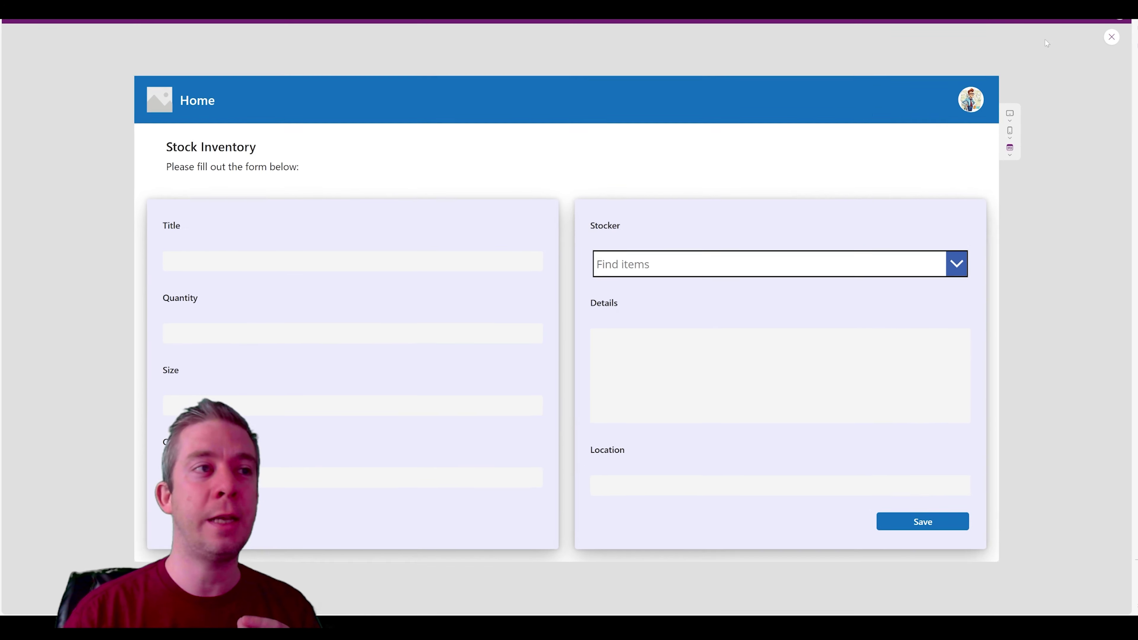
pyautogui.click(1051, 121)
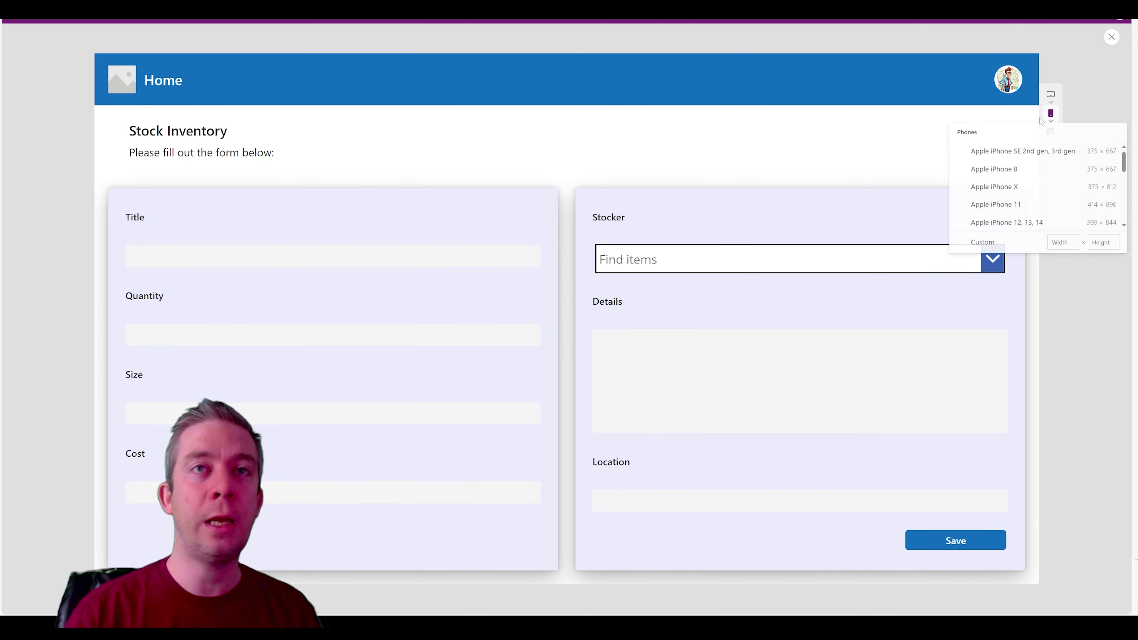
pyautogui.click(991, 228)
pyautogui.click(758, 386)
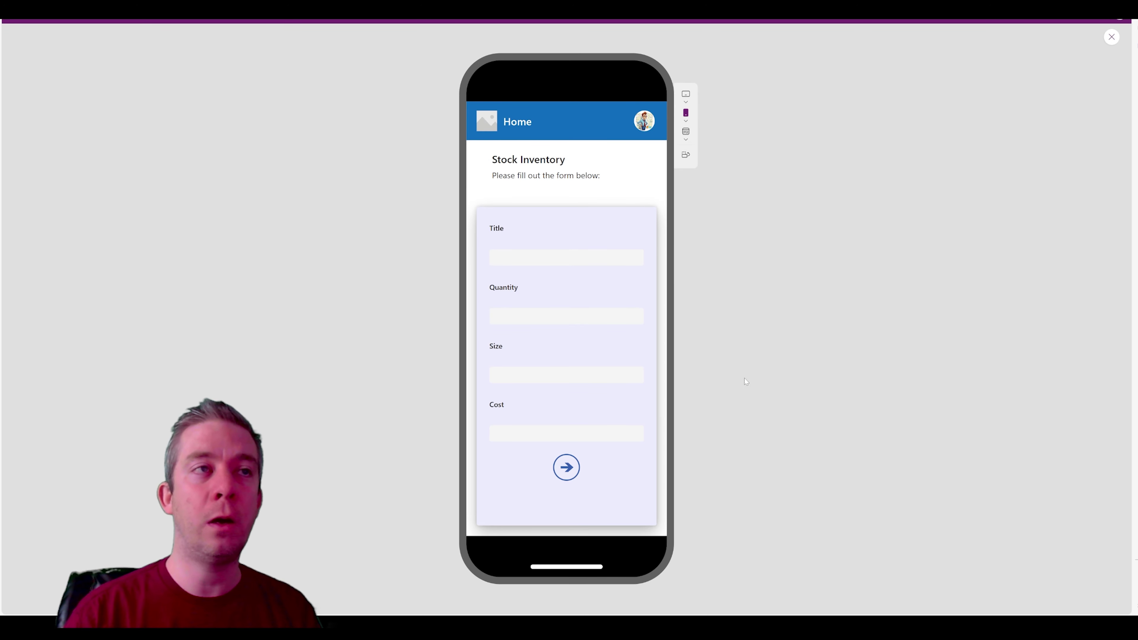
# Test the forward arrow in the phone preview by switching to the Stocker fields, and close the preview
pyautogui.click(567, 467)
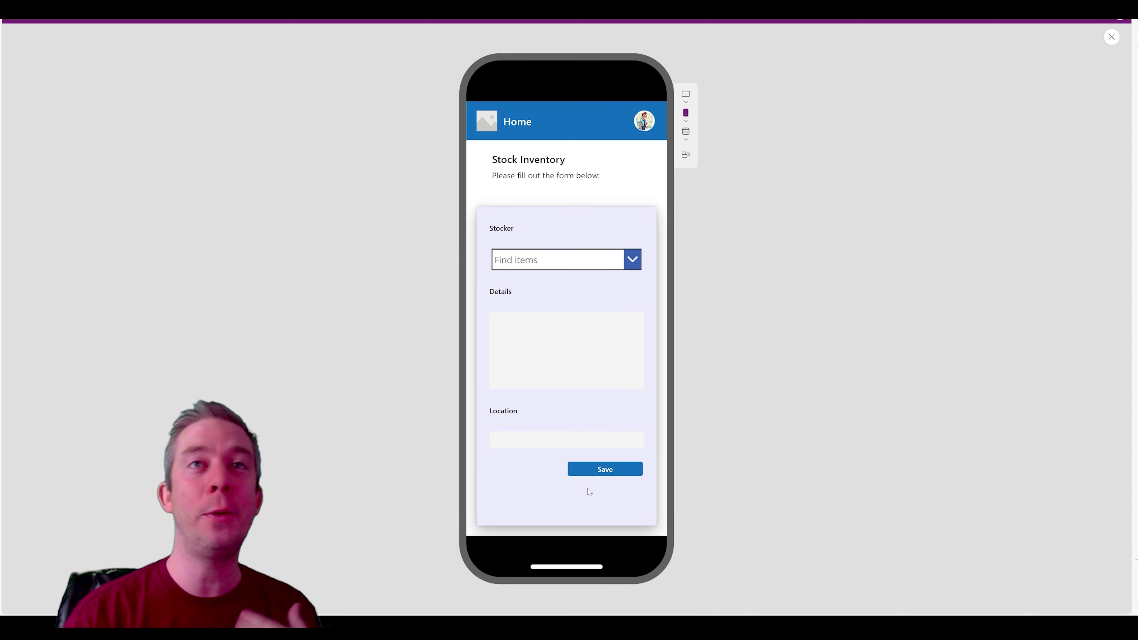
pyautogui.click(1111, 37)
# Insert a Back arrow shape into the second container, which holds the Stocker to Save controls
pyautogui.click(553, 489)
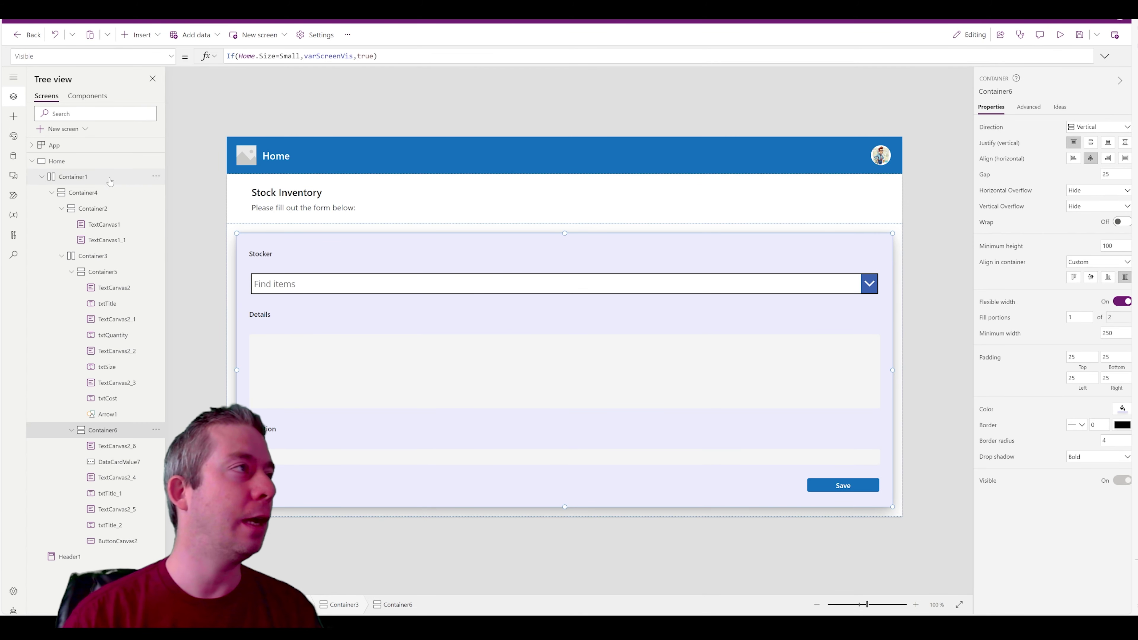
pyautogui.click(139, 34)
pyautogui.write('back')
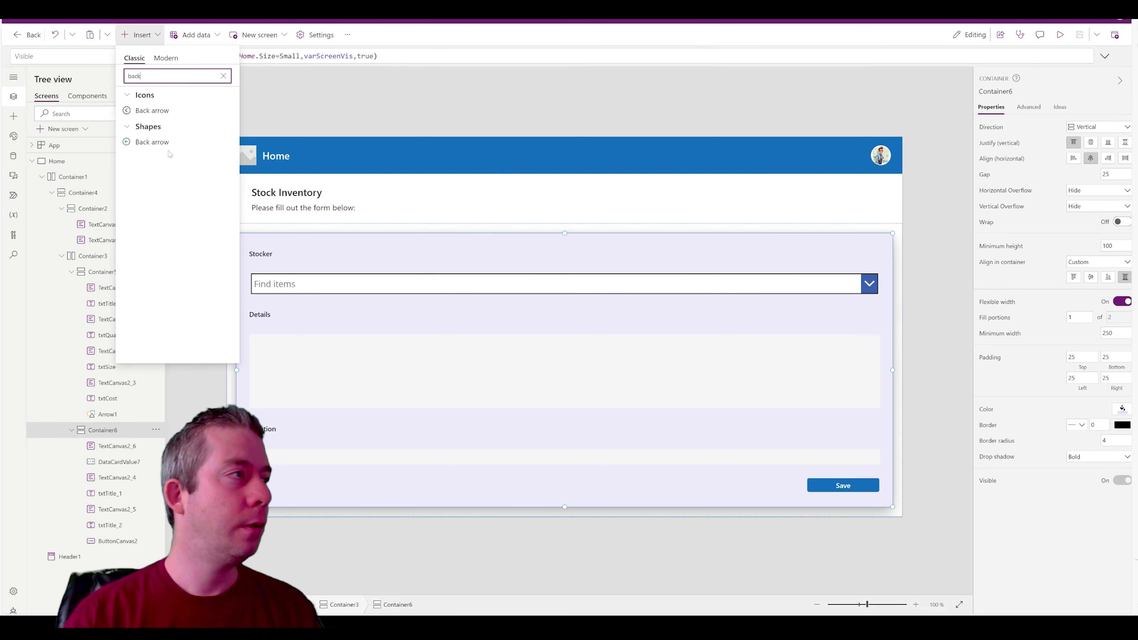
pyautogui.click(155, 142)
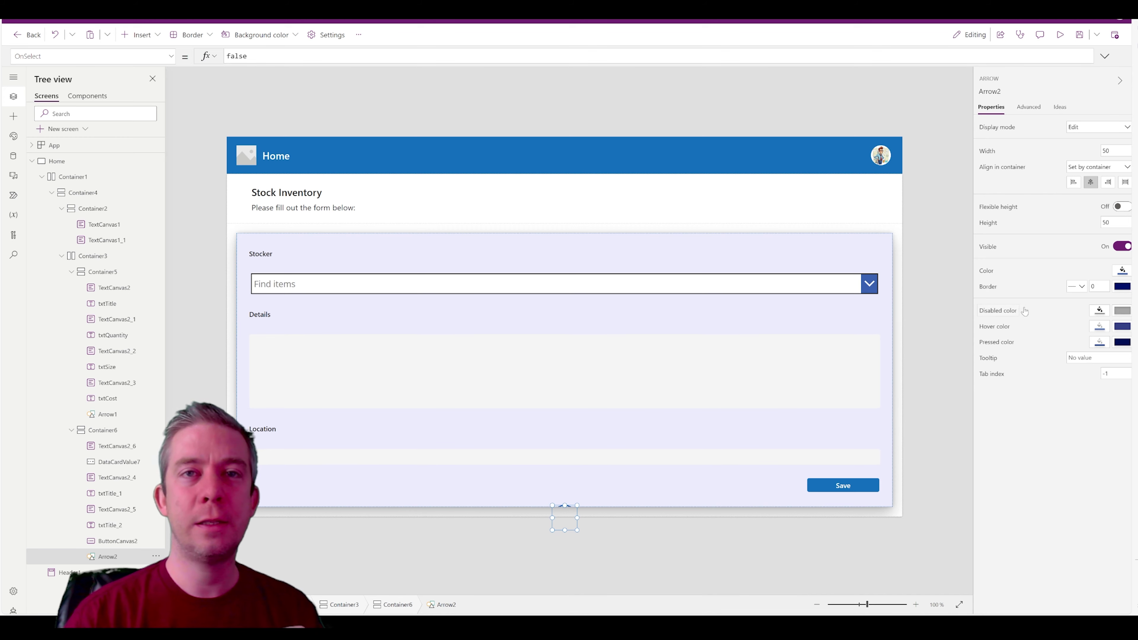
# Preview the back arrow's fit at the Samsung Galaxy A53 5G, Samsung Galaxy A51, A52, A52s 5G and Xiaomi Redmi Note 10 Pro sizes
pyautogui.click(938, 315)
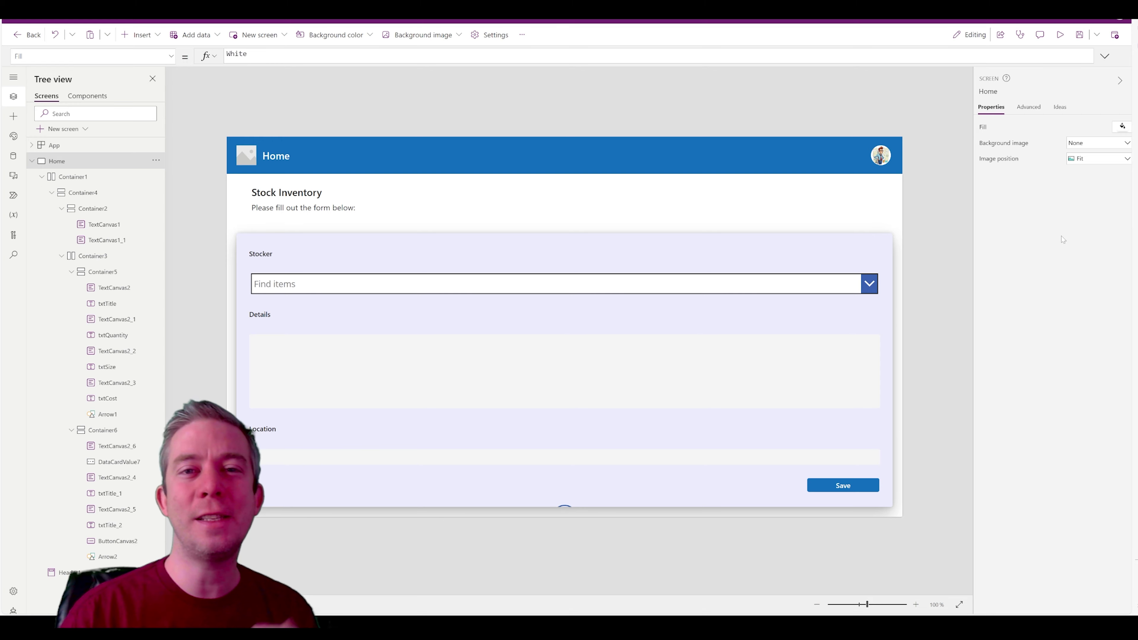
pyautogui.click(1061, 35)
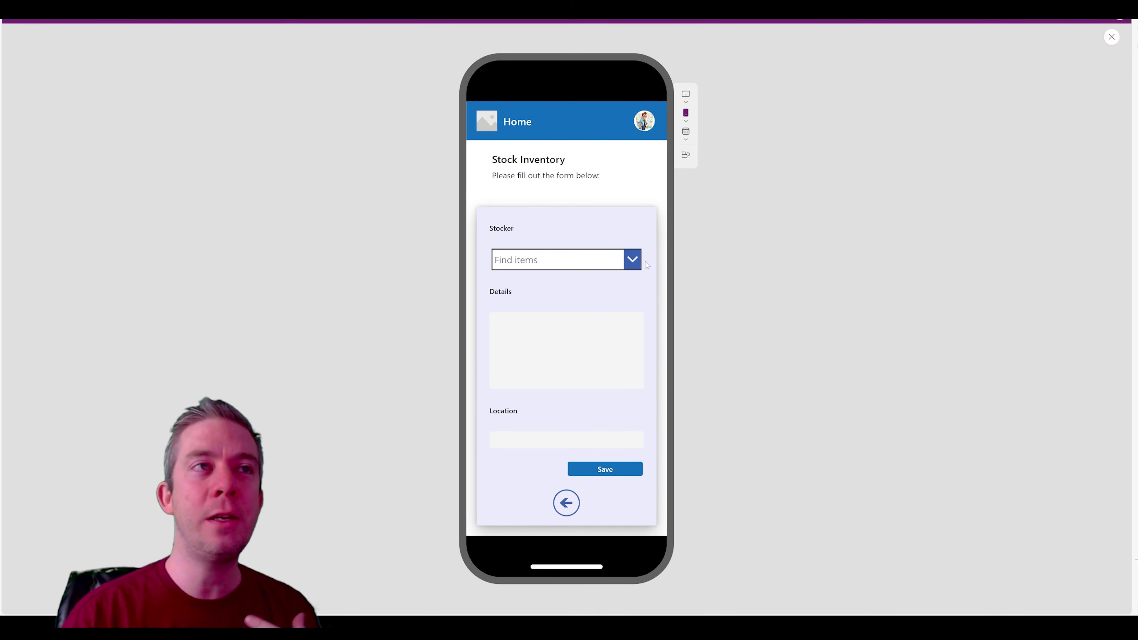
pyautogui.click(686, 115)
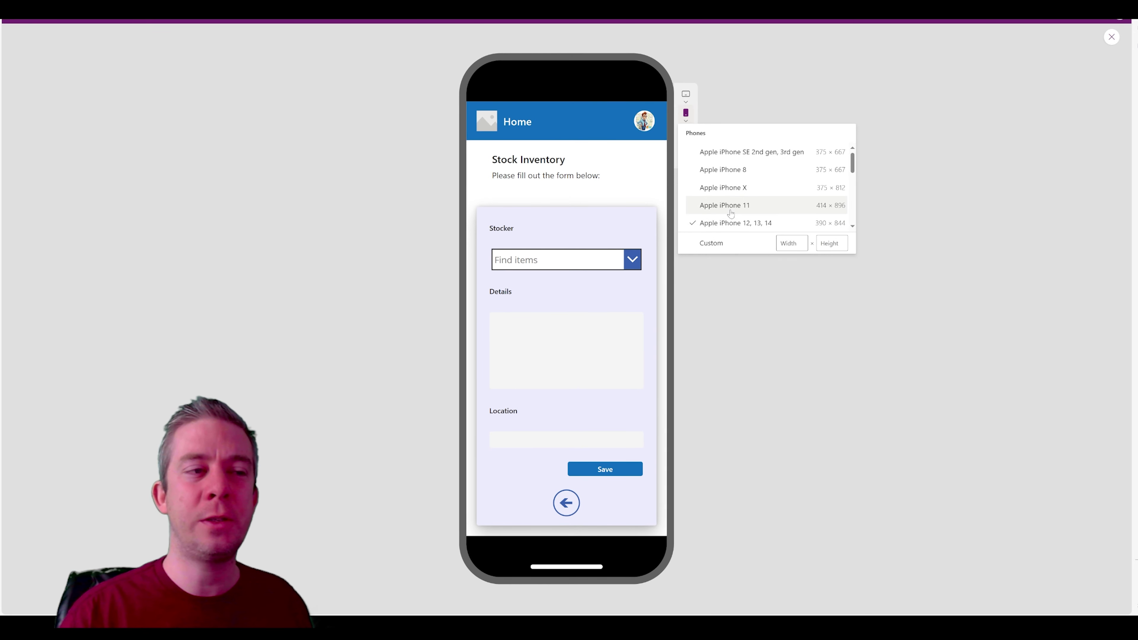
pyautogui.scroll(-1, 734, 208)
pyautogui.scroll(-10, 741, 205)
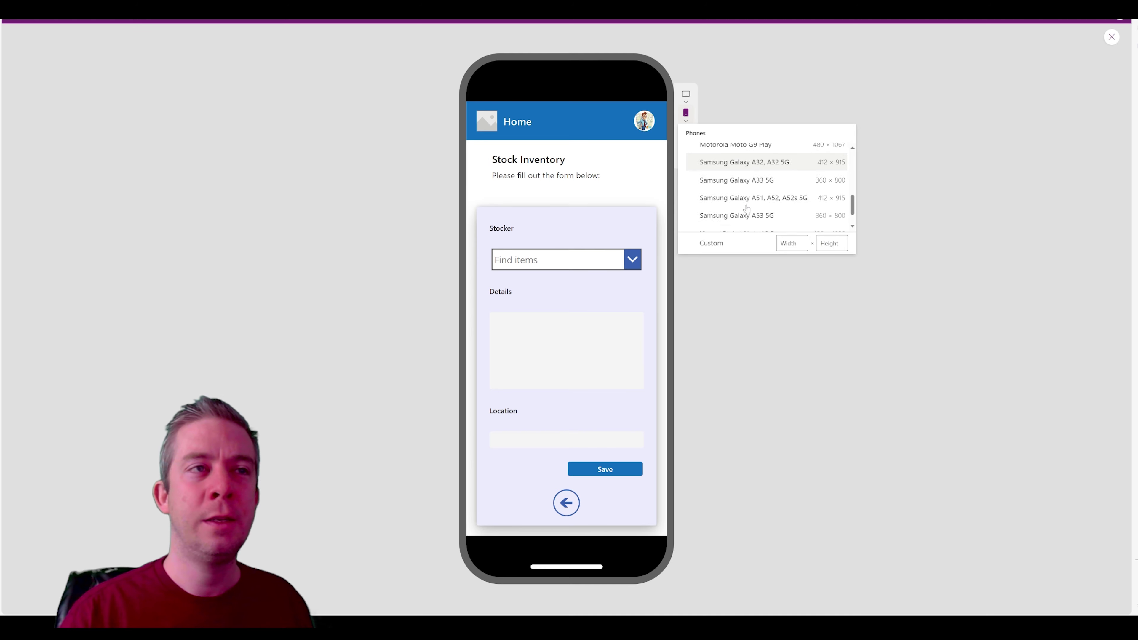
pyautogui.click(744, 214)
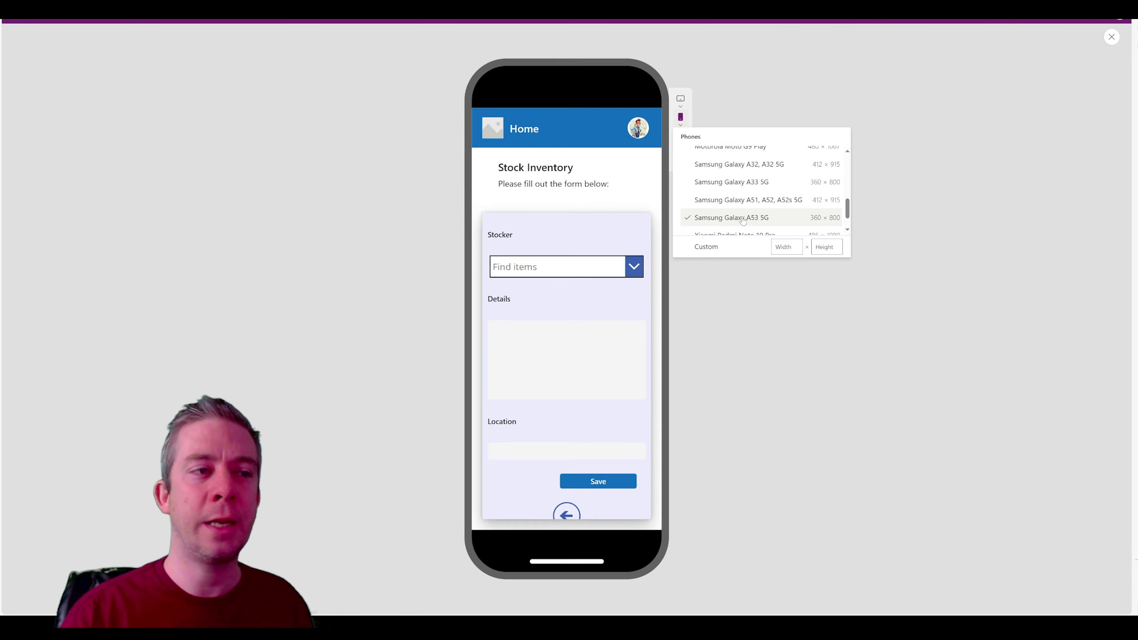
pyautogui.click(741, 198)
pyautogui.scroll(-1, 743, 210)
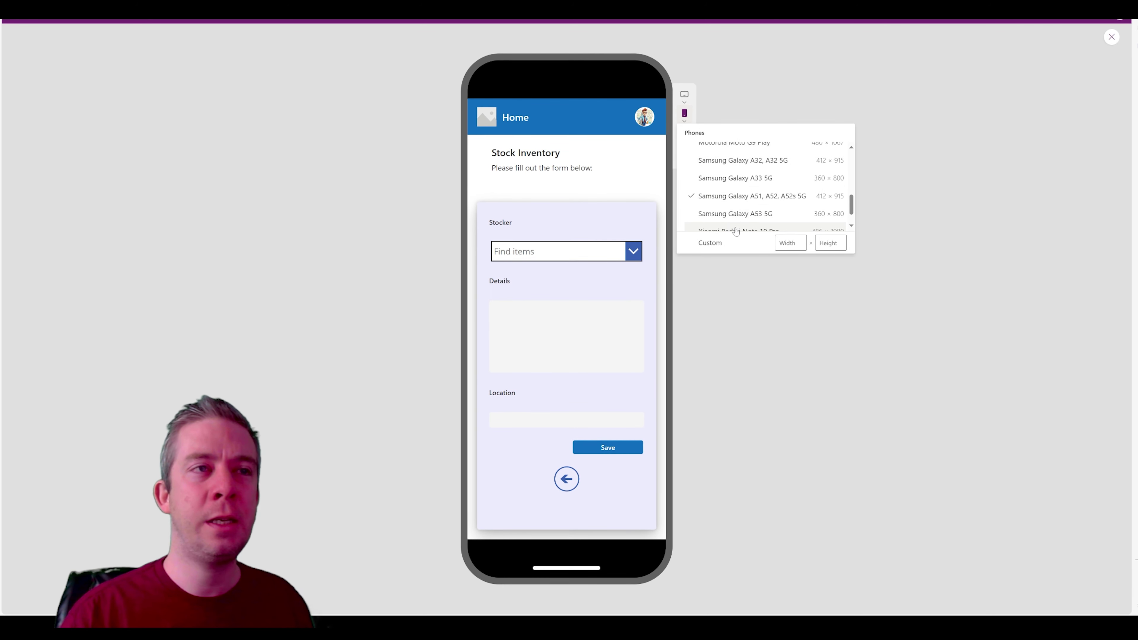
pyautogui.click(746, 218)
pyautogui.click(742, 203)
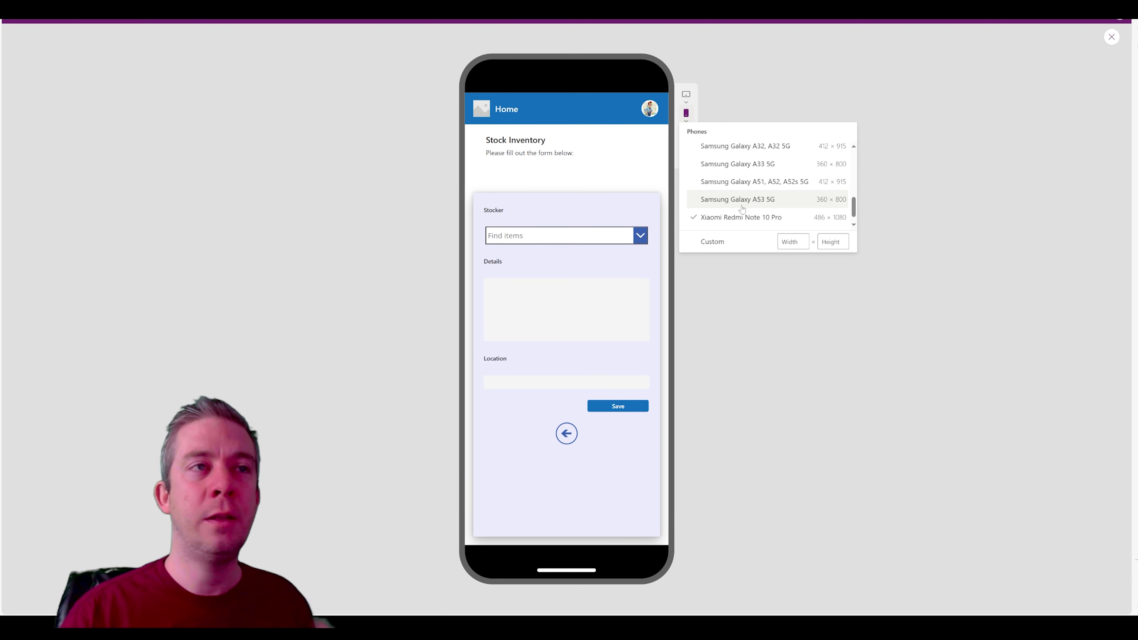
pyautogui.click(742, 195)
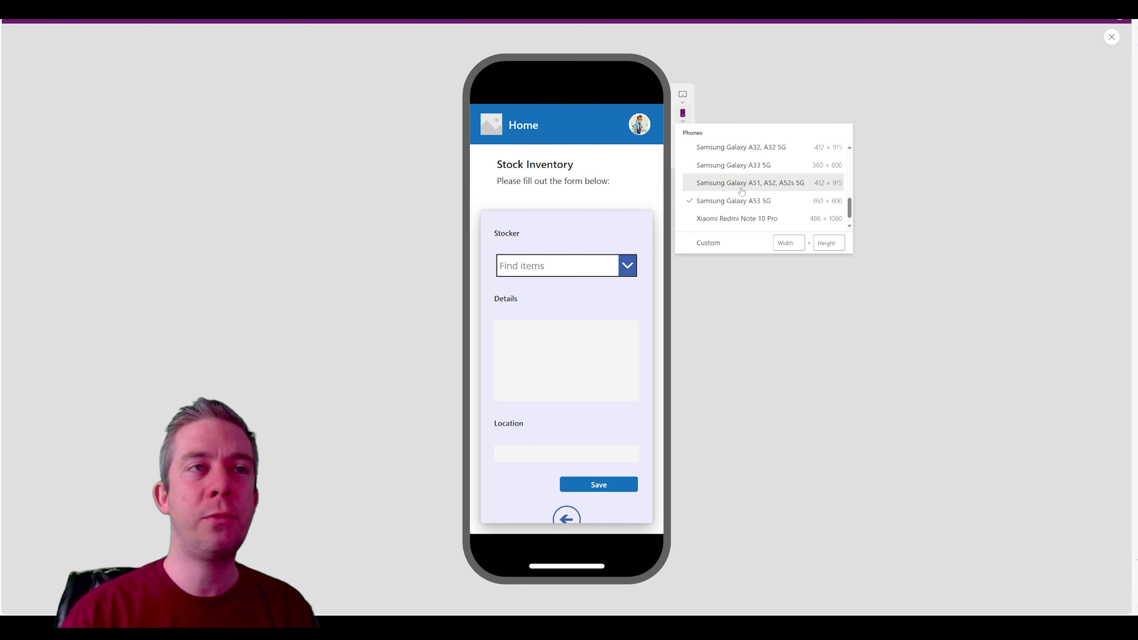
pyautogui.click(1108, 41)
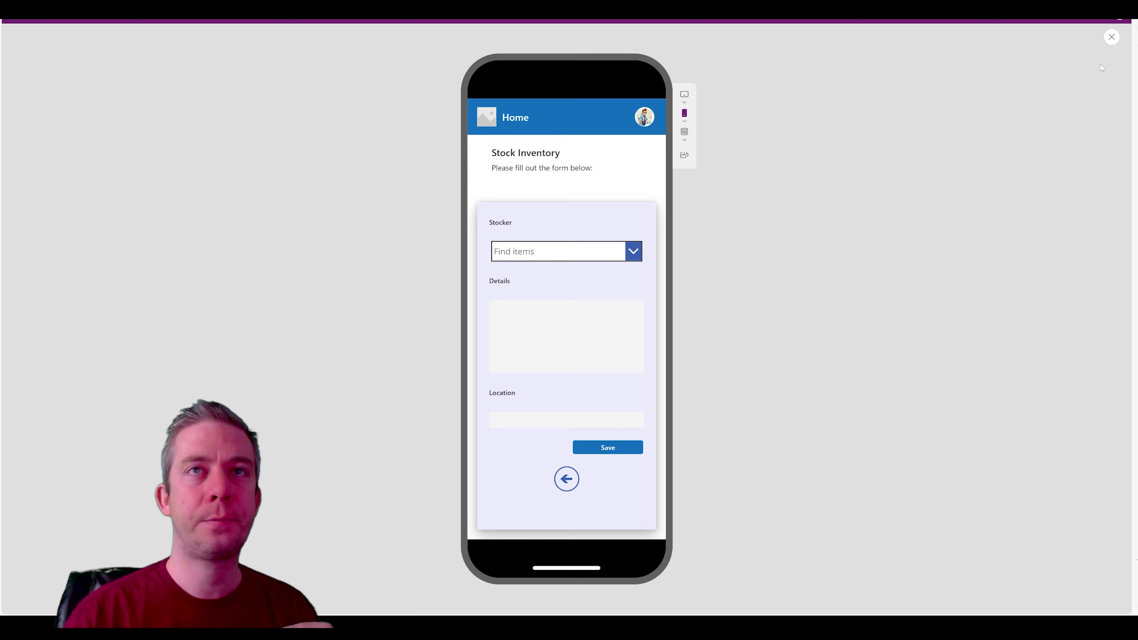
# Set the LayoutGap property of the second container, holding Stocker to Save, to If(Home.Size=ScreenSize.Small,18,25)
pyautogui.click(889, 340)
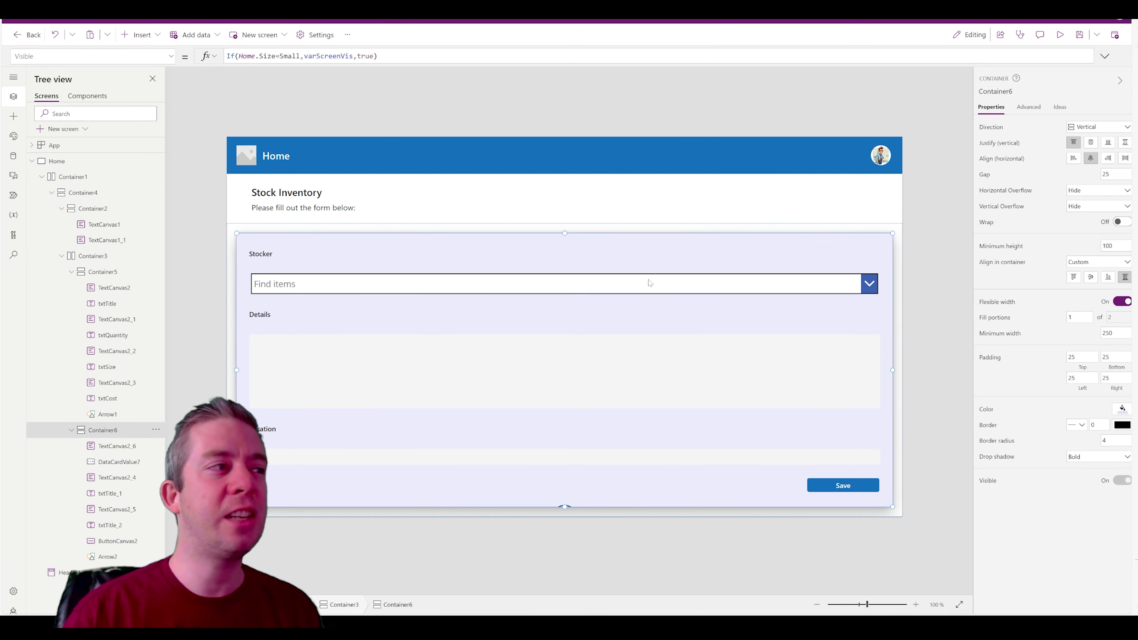
pyautogui.click(171, 56)
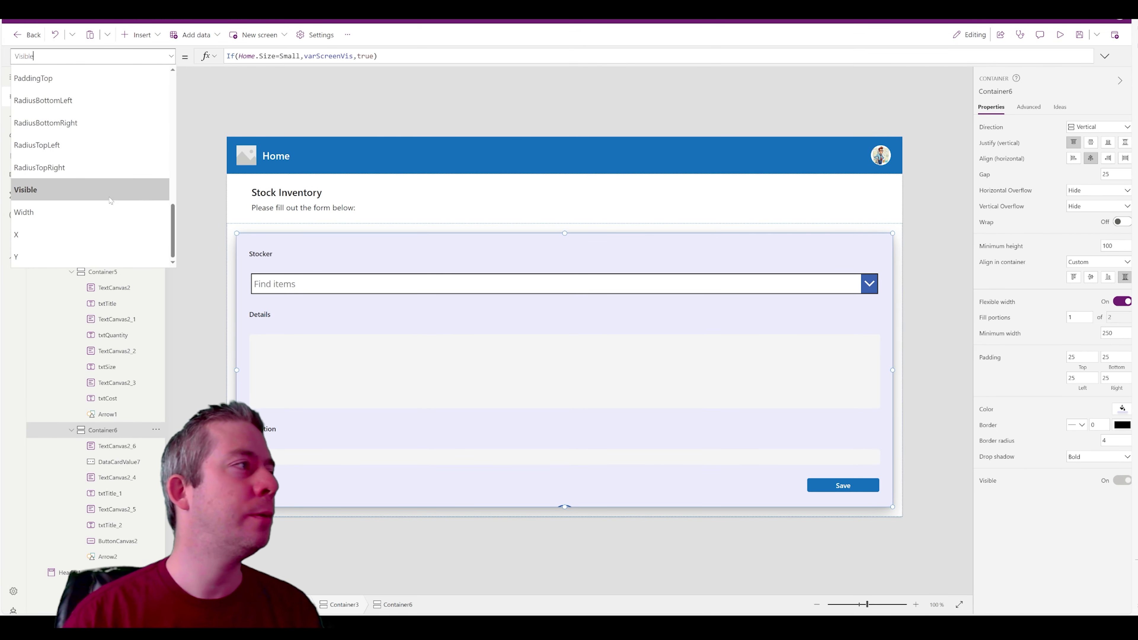
pyautogui.scroll(5, 109, 192)
pyautogui.scroll(3, 109, 193)
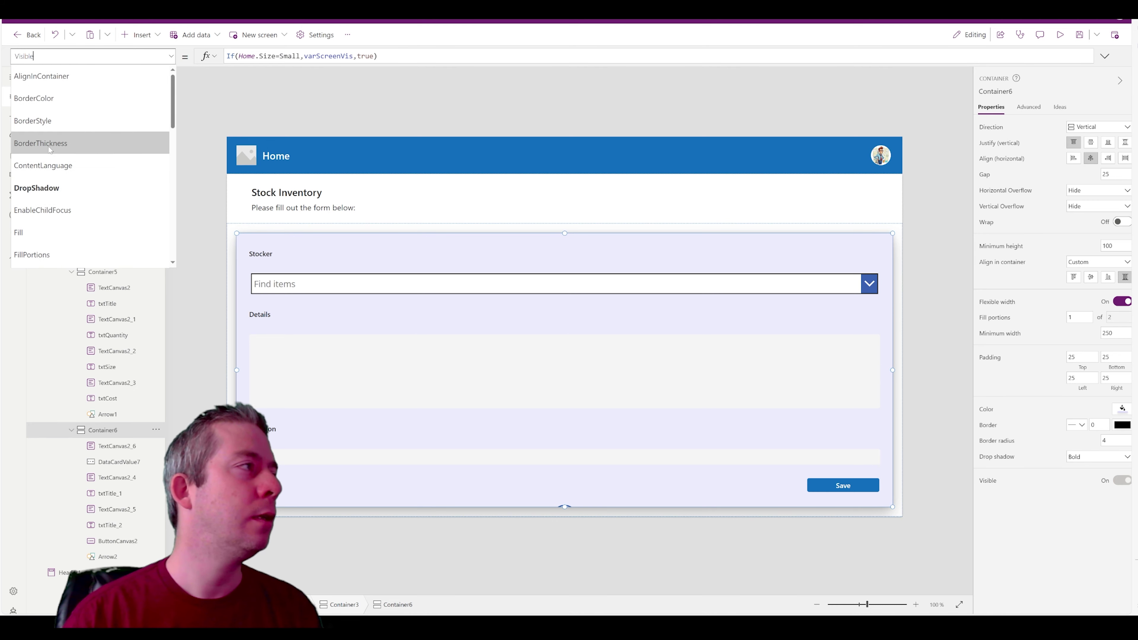
pyautogui.scroll(-1, 88, 205)
pyautogui.click(59, 162)
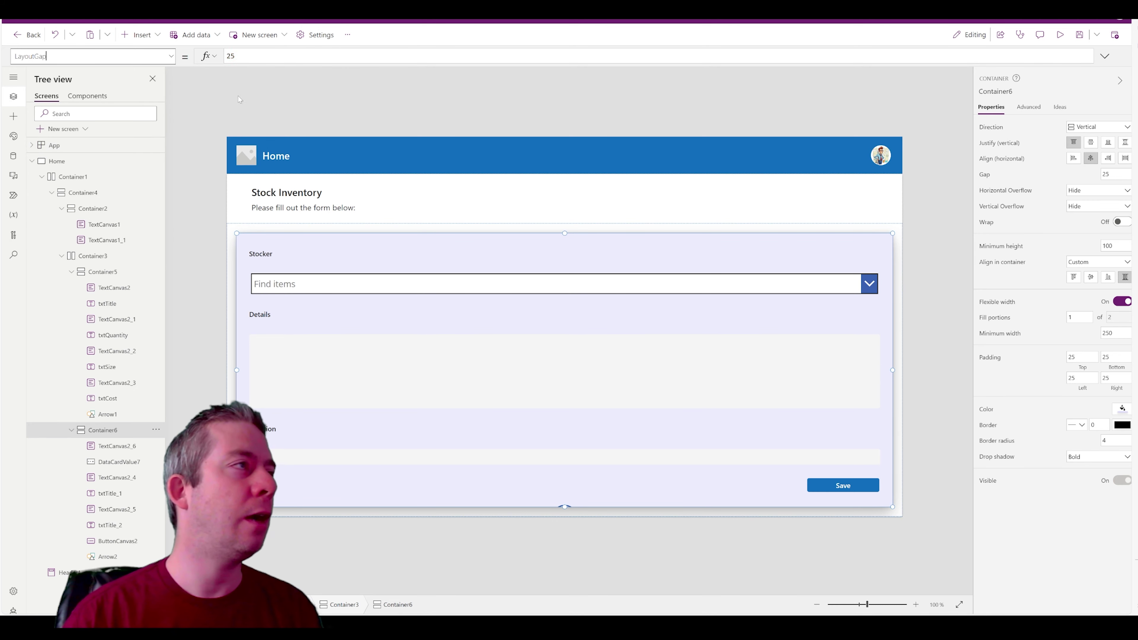
pyautogui.moveTo(241, 57); pyautogui.dragTo(190, 71)
pyautogui.write('If')
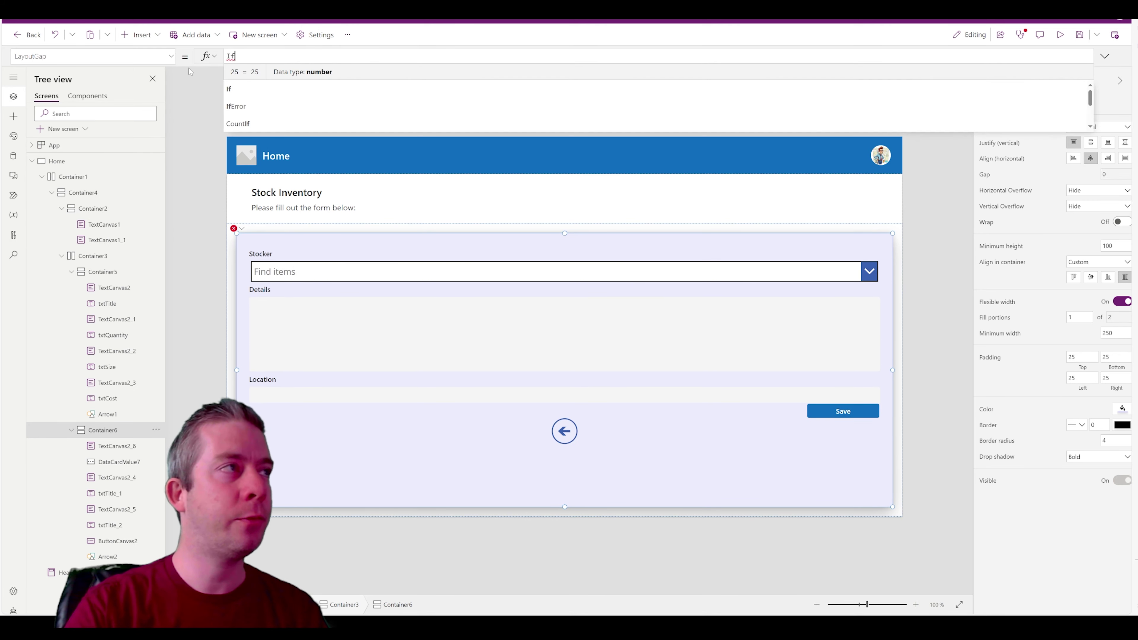
pyautogui.write('(Home.S')
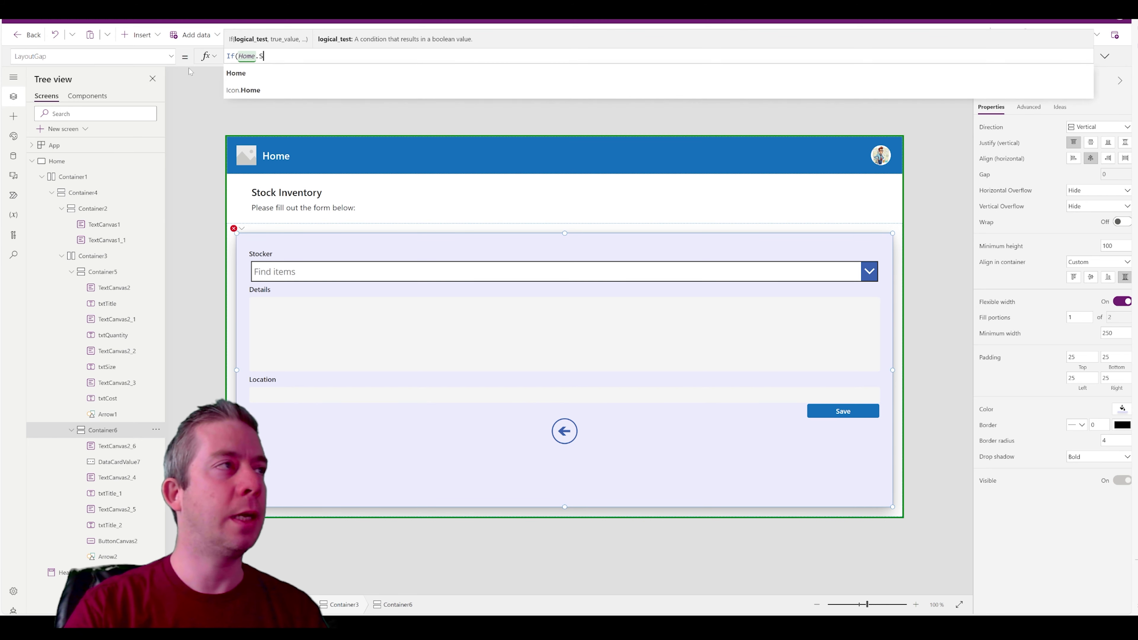
pyautogui.write('ize=ScreenSize.Small,')
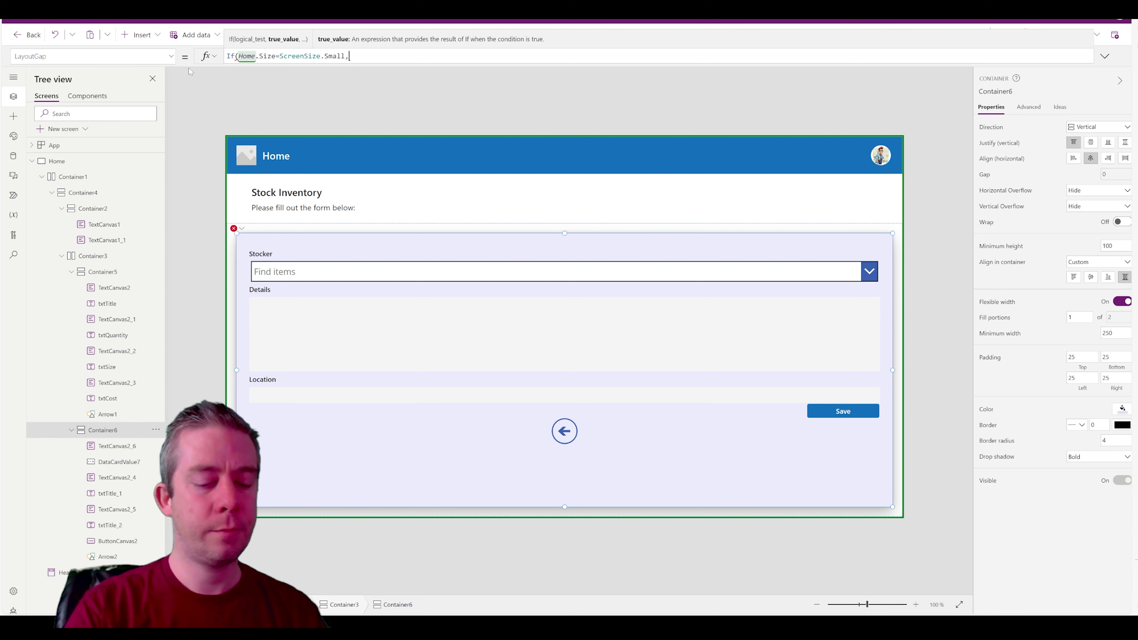
pyautogui.write('18,25)')
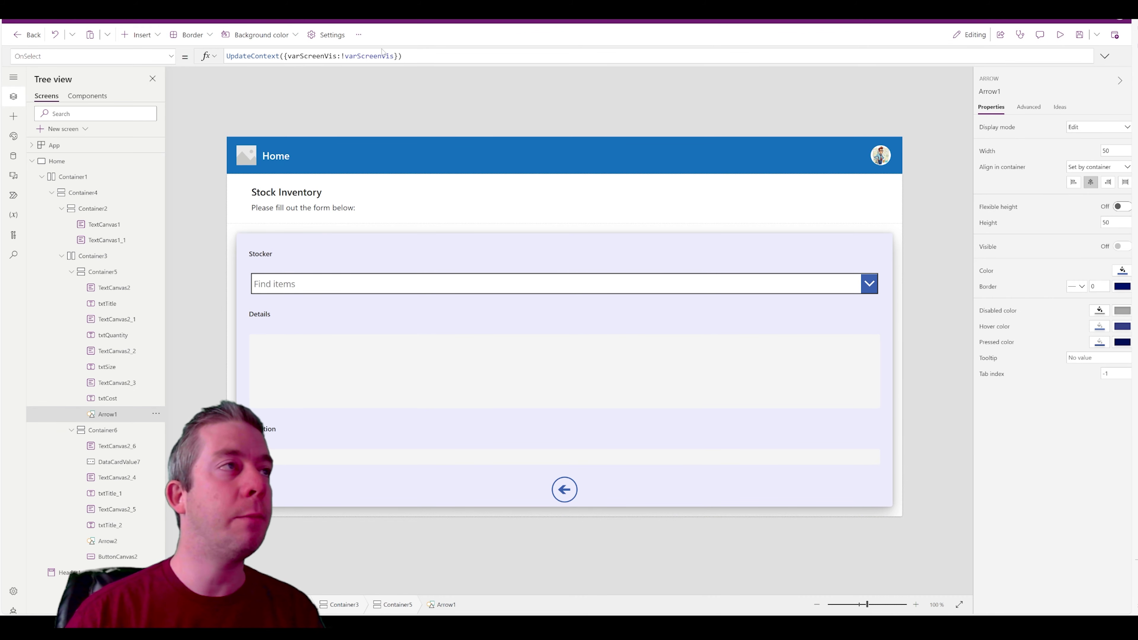
# Copy the forward arrow's OnSelect formula UpdateContext({varScreenVis:!varScreenVis}) into the back arrow's OnSelect property
pyautogui.moveTo(402, 55); pyautogui.dragTo(213, 60)
pyautogui.hotkey('ctrl', 'c')
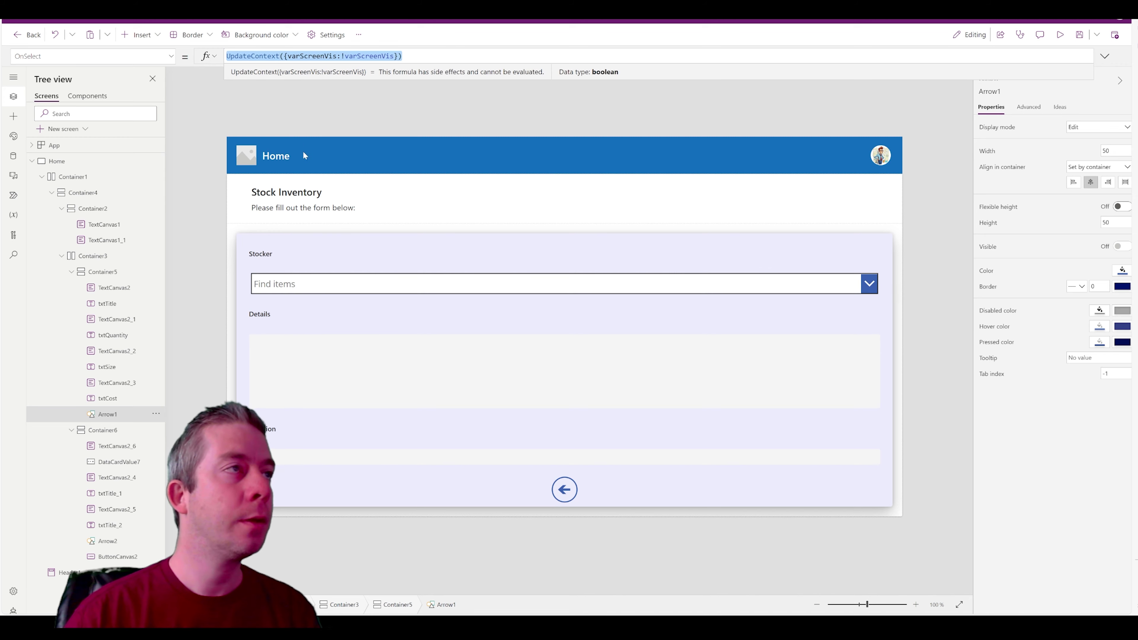
pyautogui.click(564, 492)
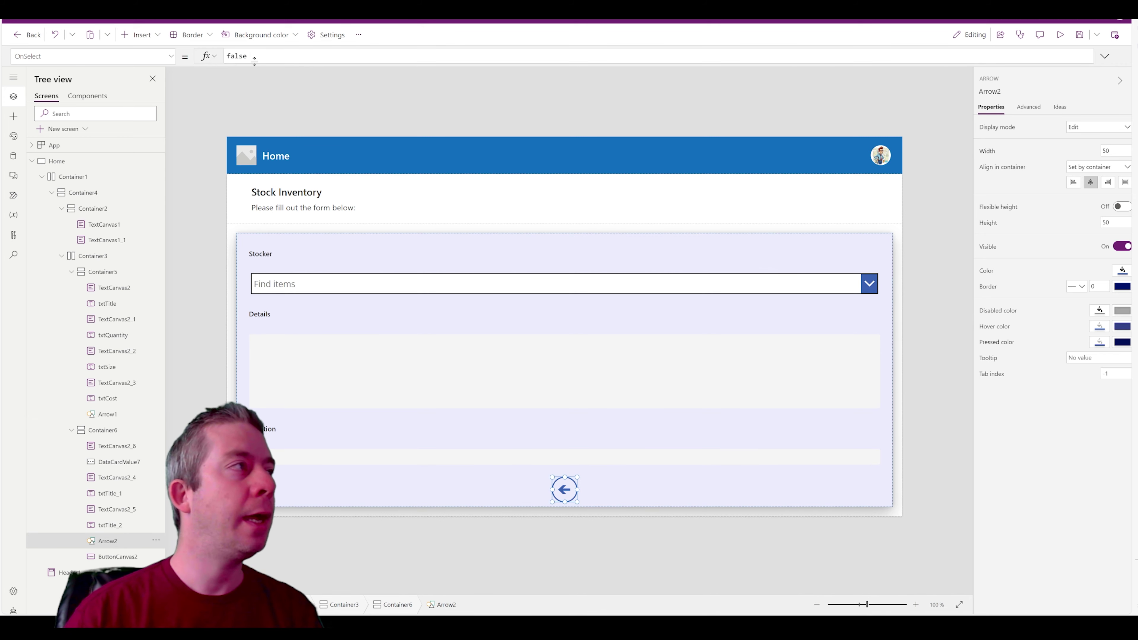
pyautogui.hotkey('ctrl', 'a')
pyautogui.hotkey('ctrl', 'v')
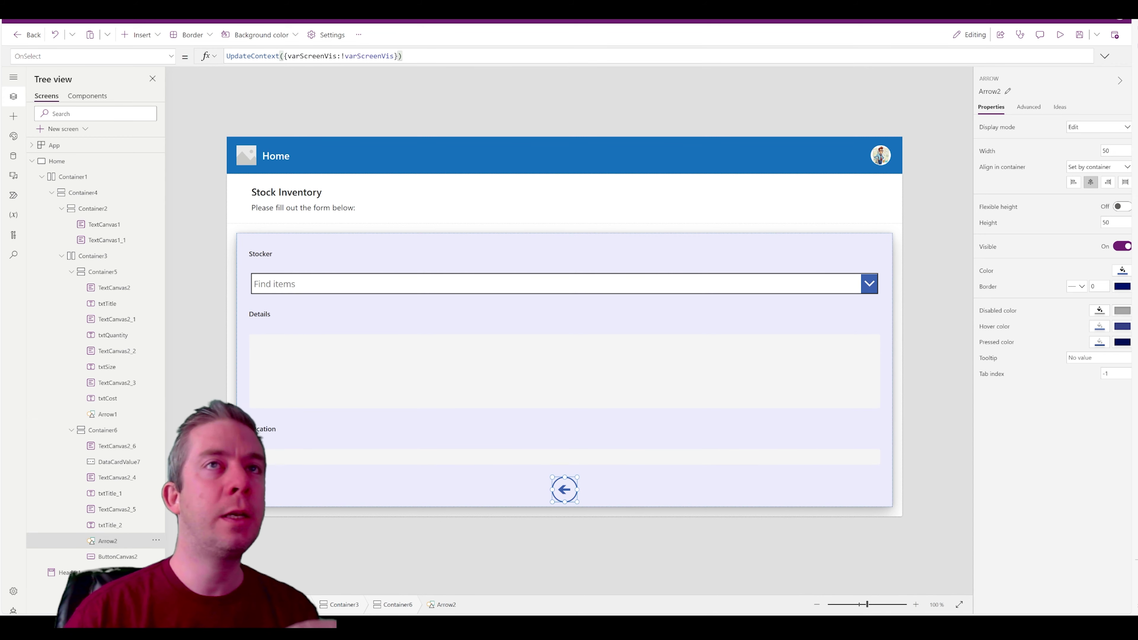
# Preview the app at its default size and test the back arrow's switch to the Title to Cost fields
pyautogui.click(1059, 34)
pyautogui.click(566, 538)
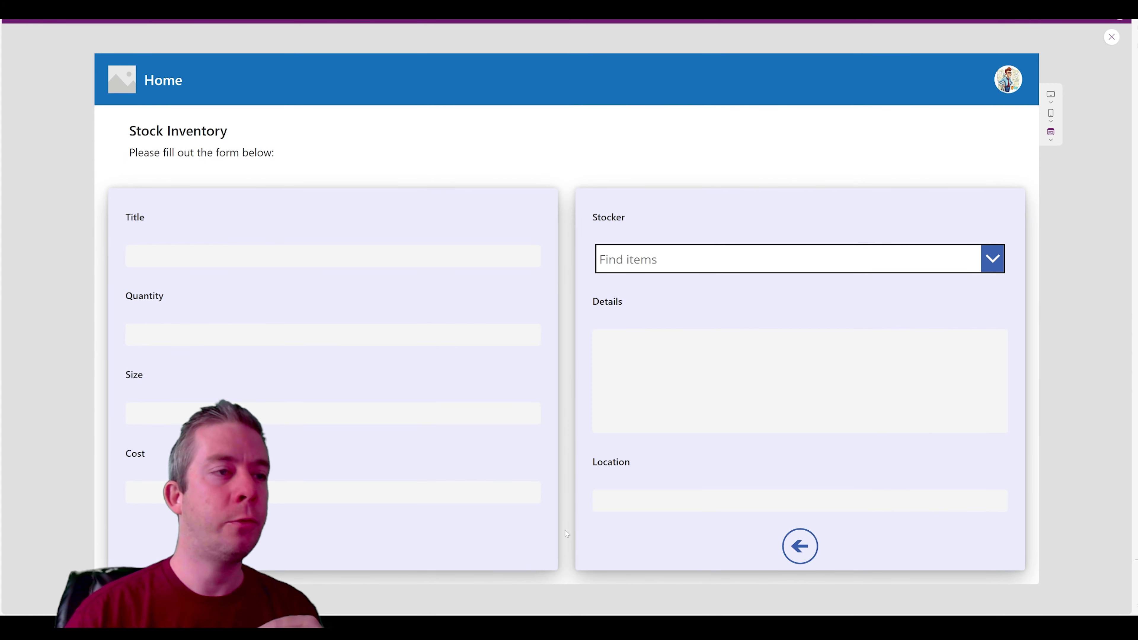
pyautogui.click(1111, 37)
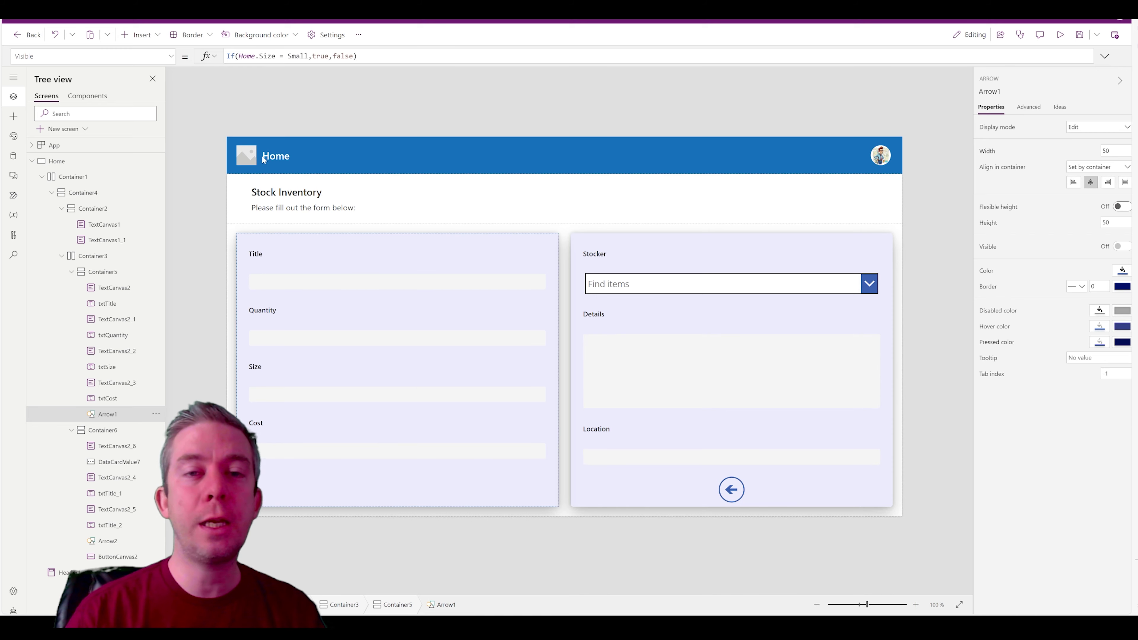
# Copy the forward arrow's Visible formula If(Home.Size = ScreenSize.Small,true,false) into the back arrow's Visible property
pyautogui.click(403, 58)
pyautogui.hotkey('ctrl', 'a')
pyautogui.hotkey('ctrl', 'c')
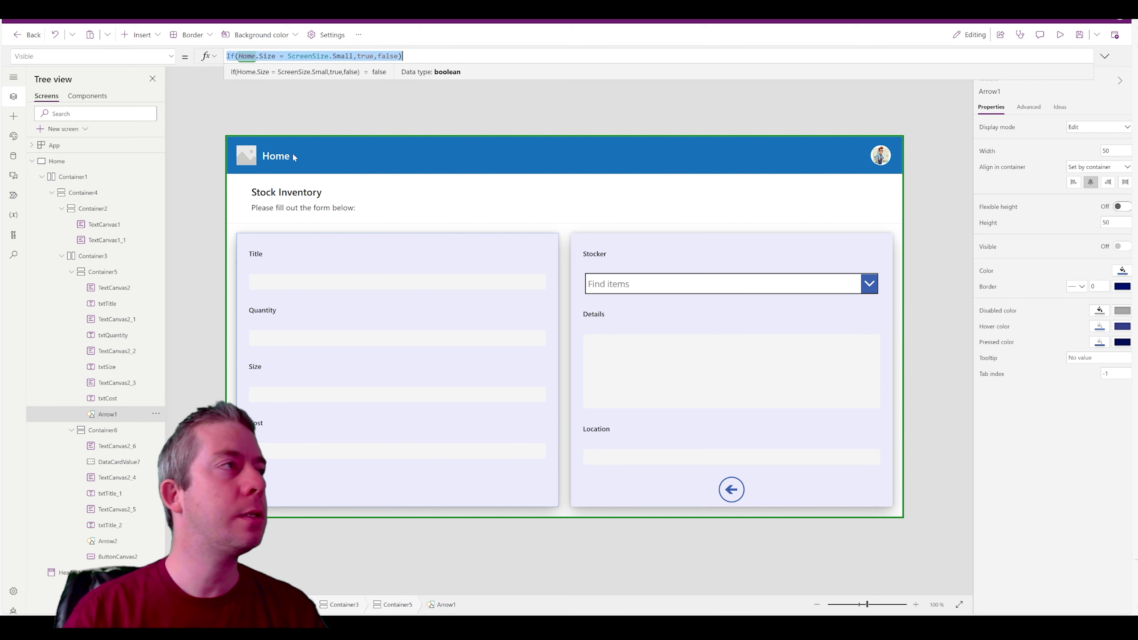
pyautogui.click(107, 540)
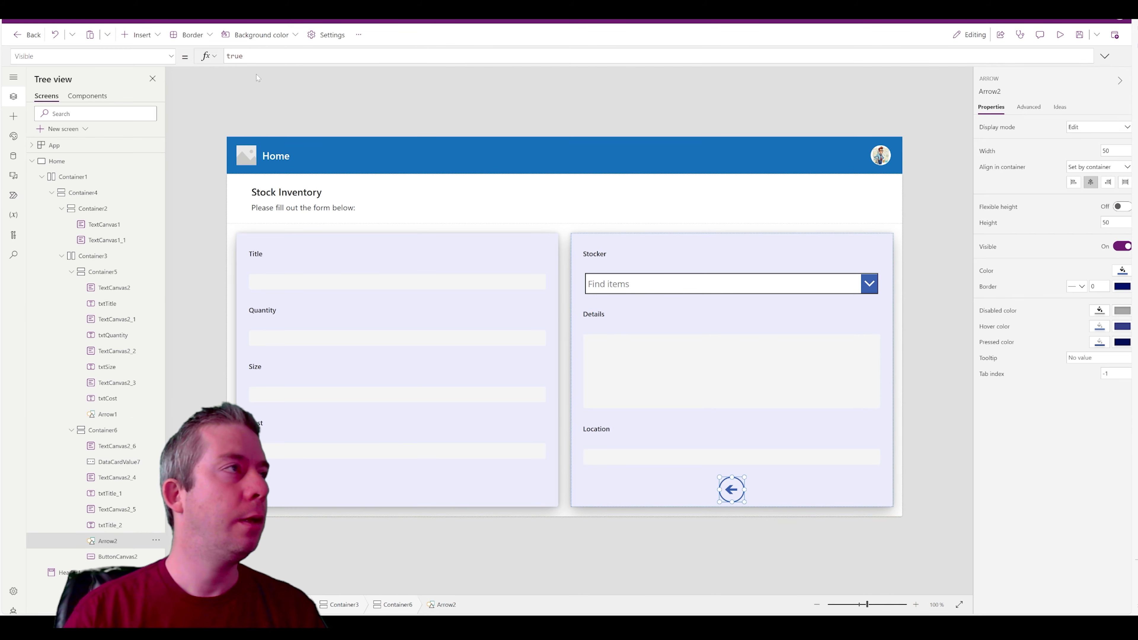
pyautogui.hotkey('ctrl', 'a')
pyautogui.hotkey('ctrl', 'v')
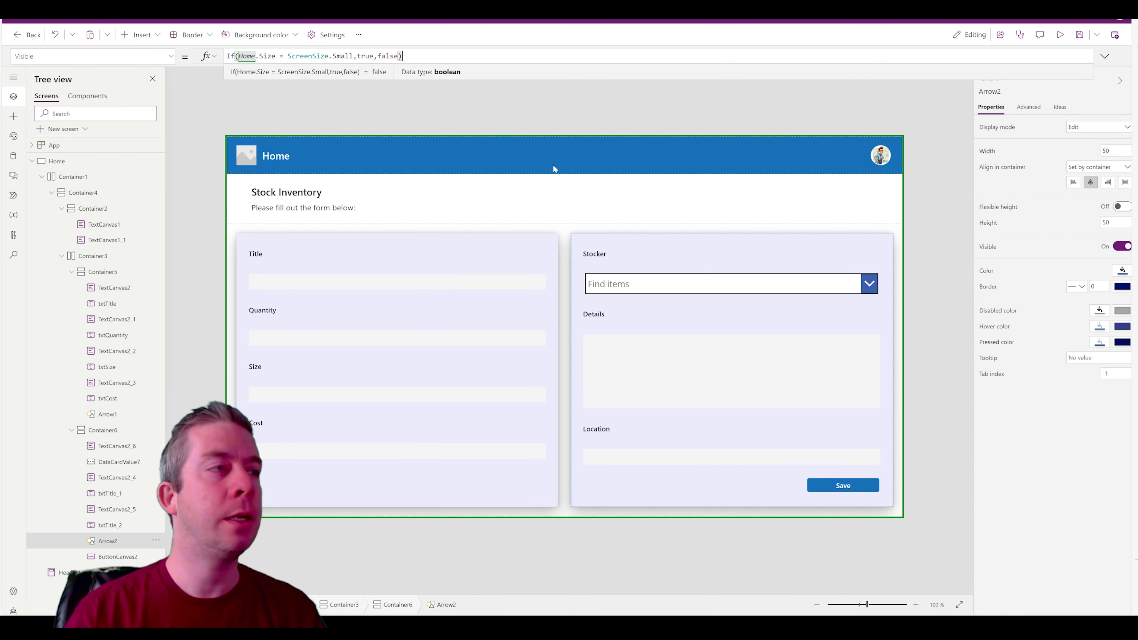
# Preview the form at the Apple iPhone 12, 13, 14 size and switch between both containers with the forward and back arrows
pyautogui.click(1059, 39)
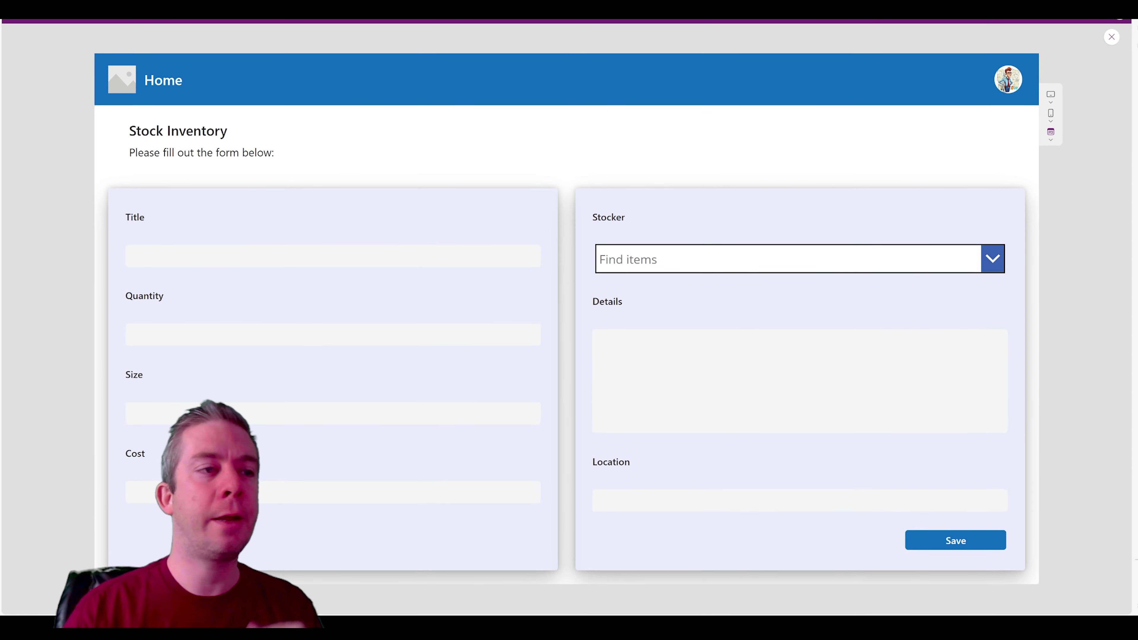
pyautogui.click(1051, 115)
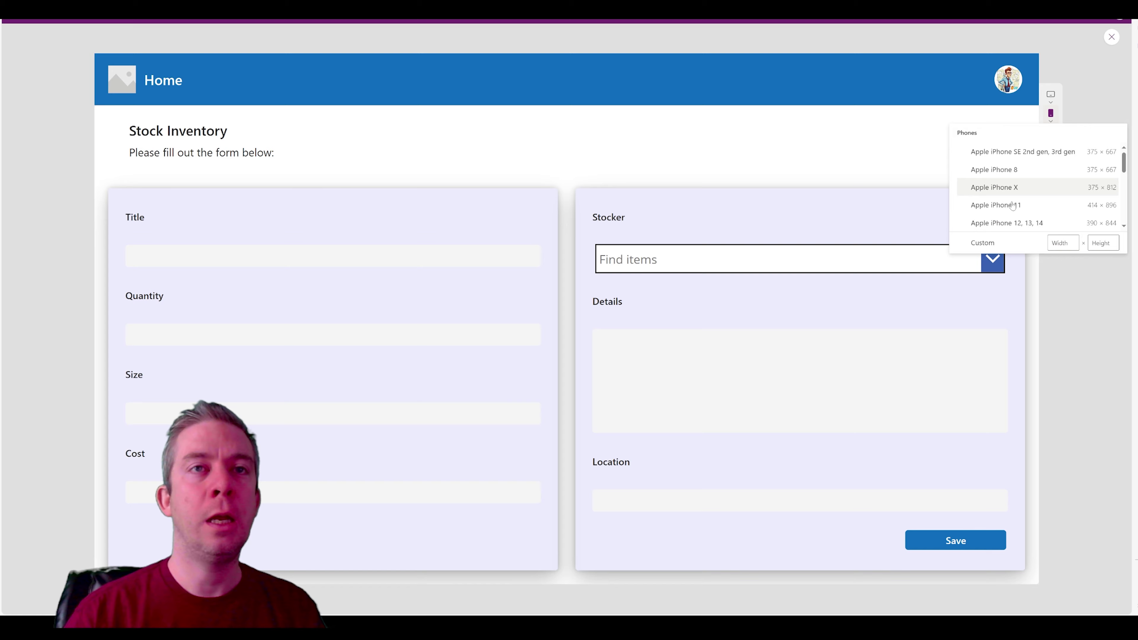
pyautogui.click(1005, 222)
pyautogui.click(566, 470)
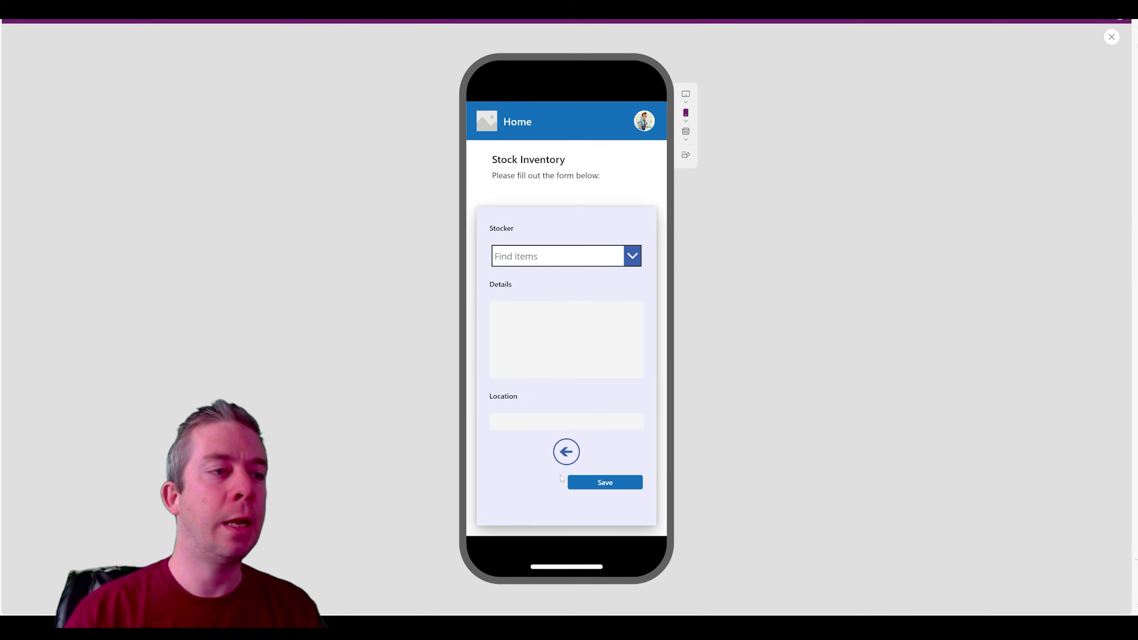
pyautogui.click(572, 462)
pyautogui.click(574, 472)
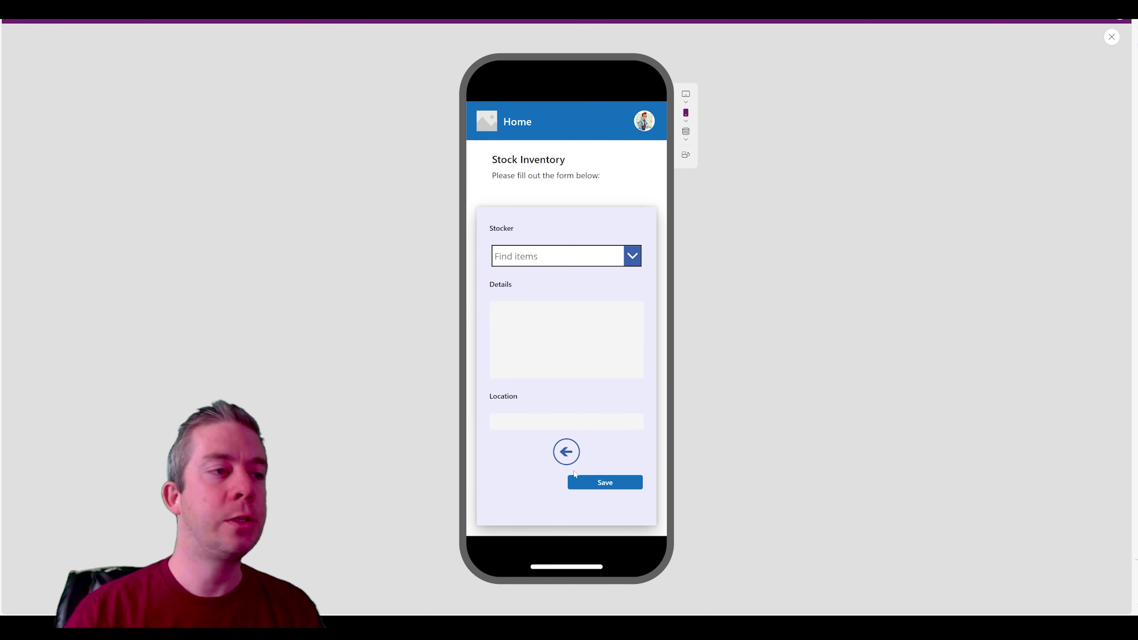
pyautogui.click(566, 461)
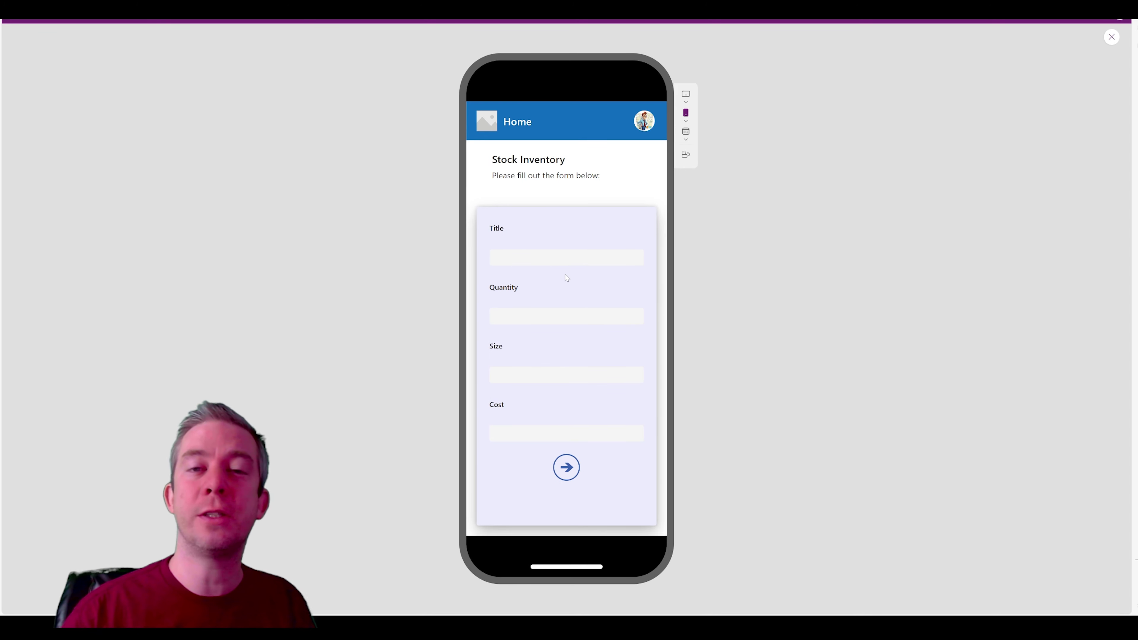
pyautogui.click(578, 473)
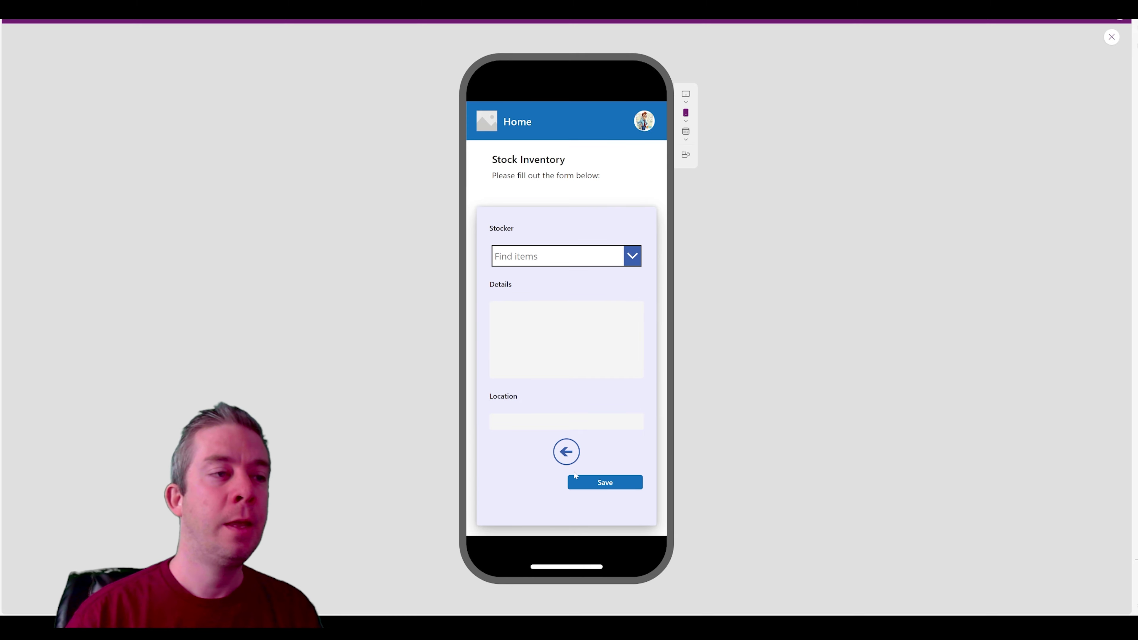
# Preview the form at canvas size and phone size, switching back to the Title to Cost fields on the phone
pyautogui.click(689, 132)
pyautogui.click(695, 174)
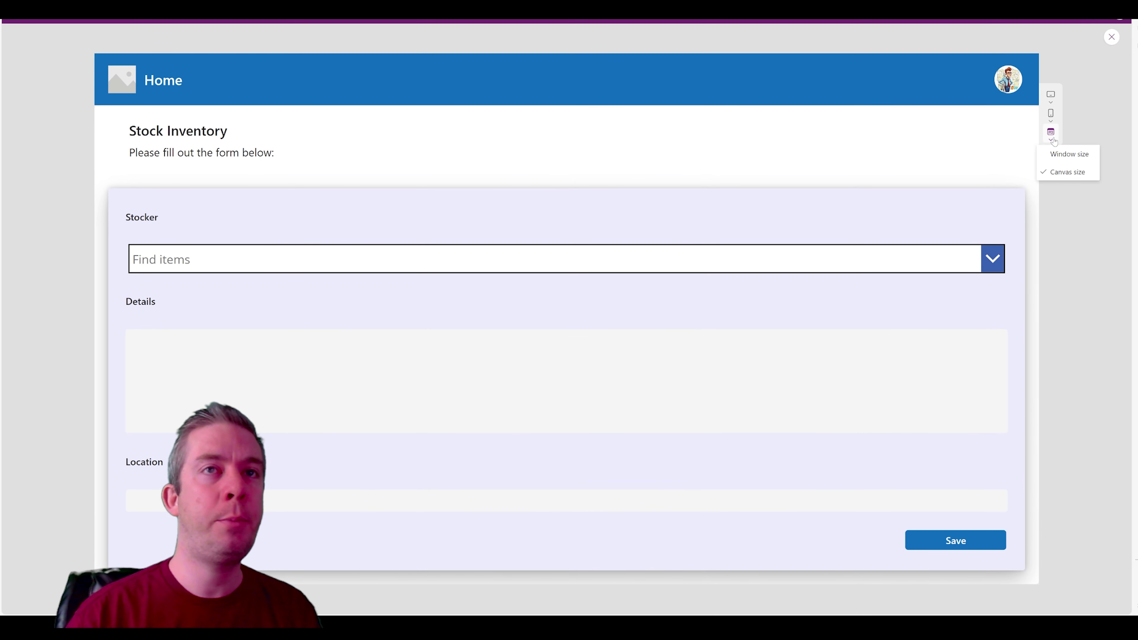
pyautogui.click(1050, 113)
pyautogui.click(1019, 222)
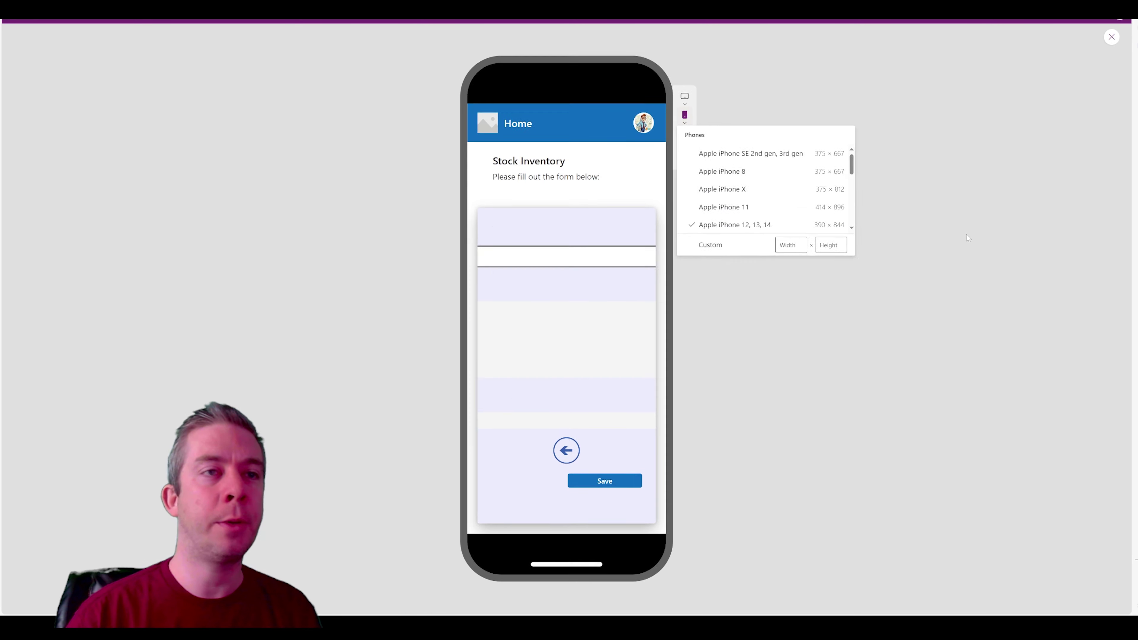
pyautogui.click(566, 451)
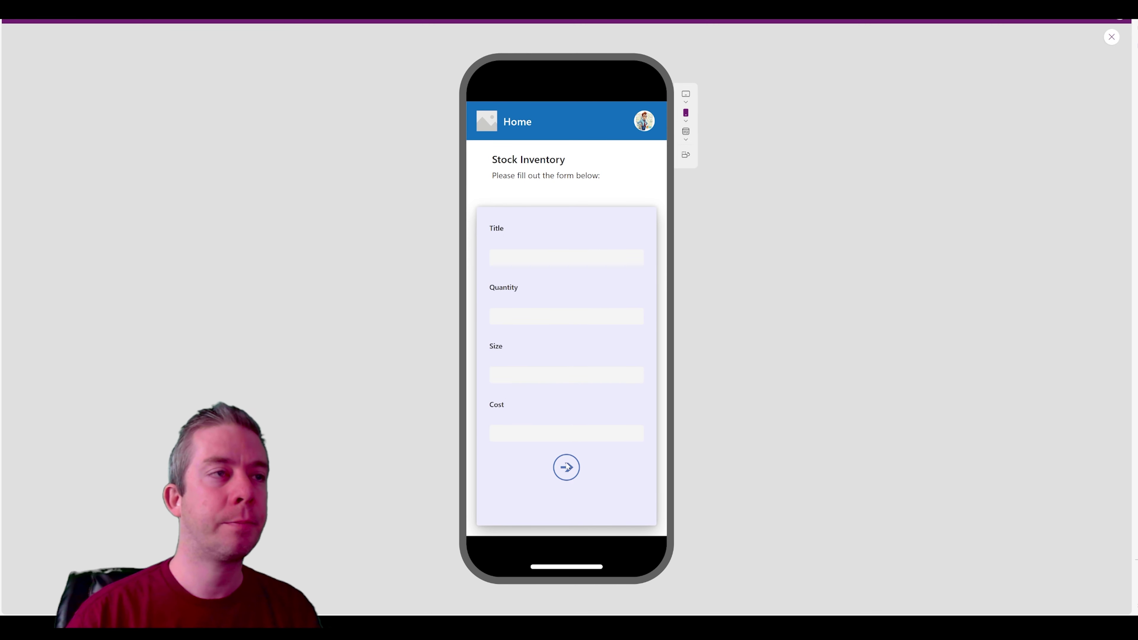
pyautogui.click(685, 131)
pyautogui.click(710, 170)
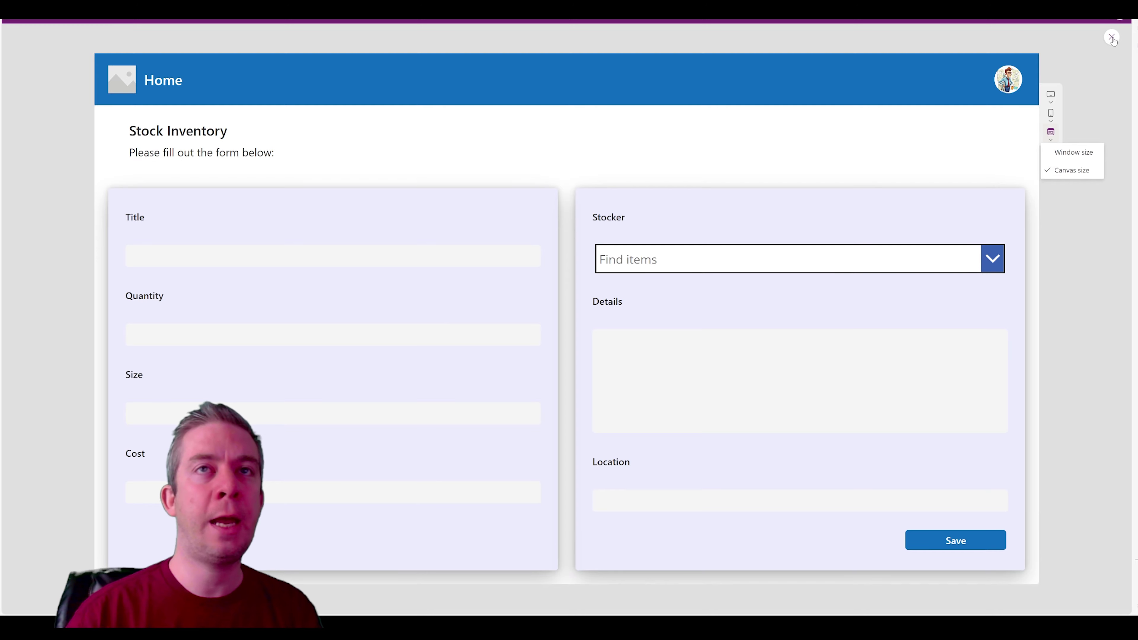
pyautogui.click(1111, 37)
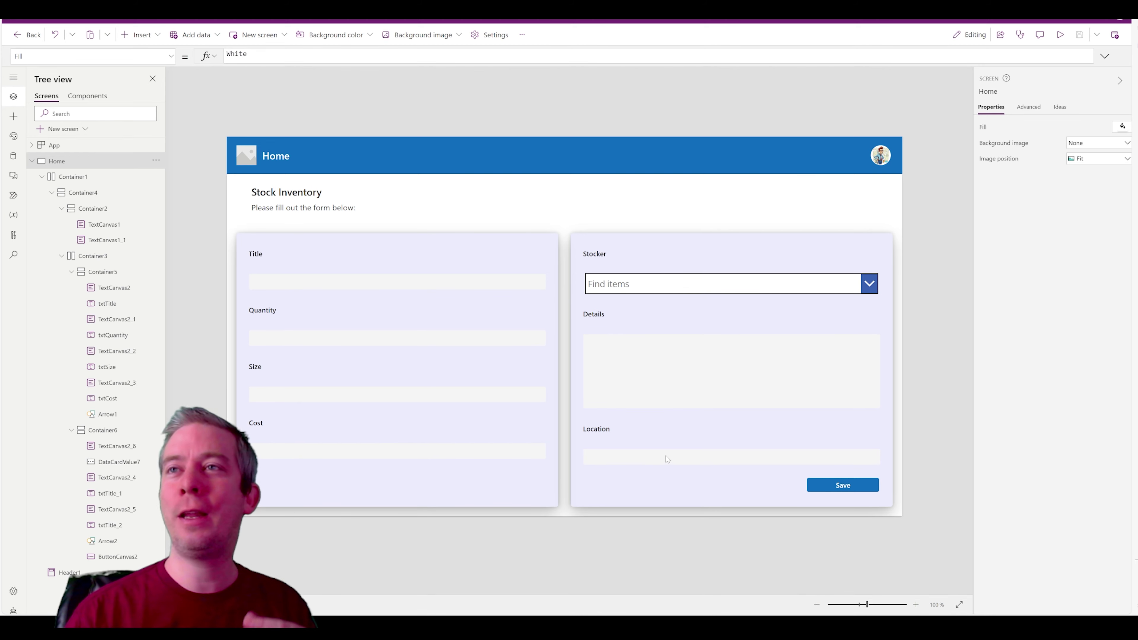
# Replace the Save button's OnSelect formula with the start of a Patch call on the Items data source, Patch(Items,
pyautogui.click(446, 221)
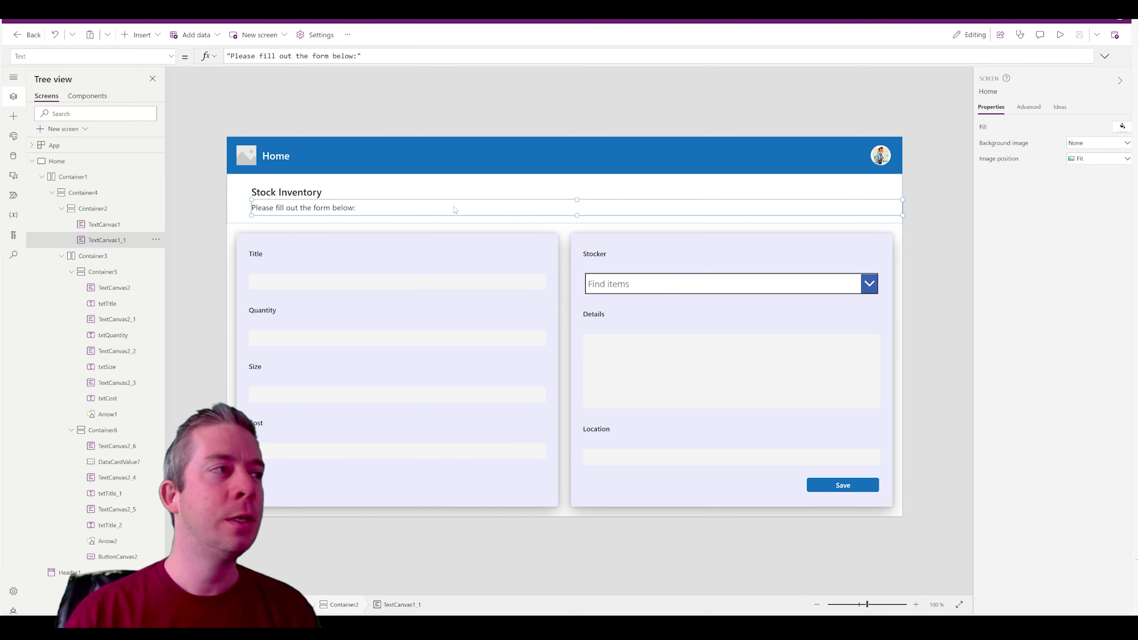
pyautogui.click(448, 221)
pyautogui.click(840, 491)
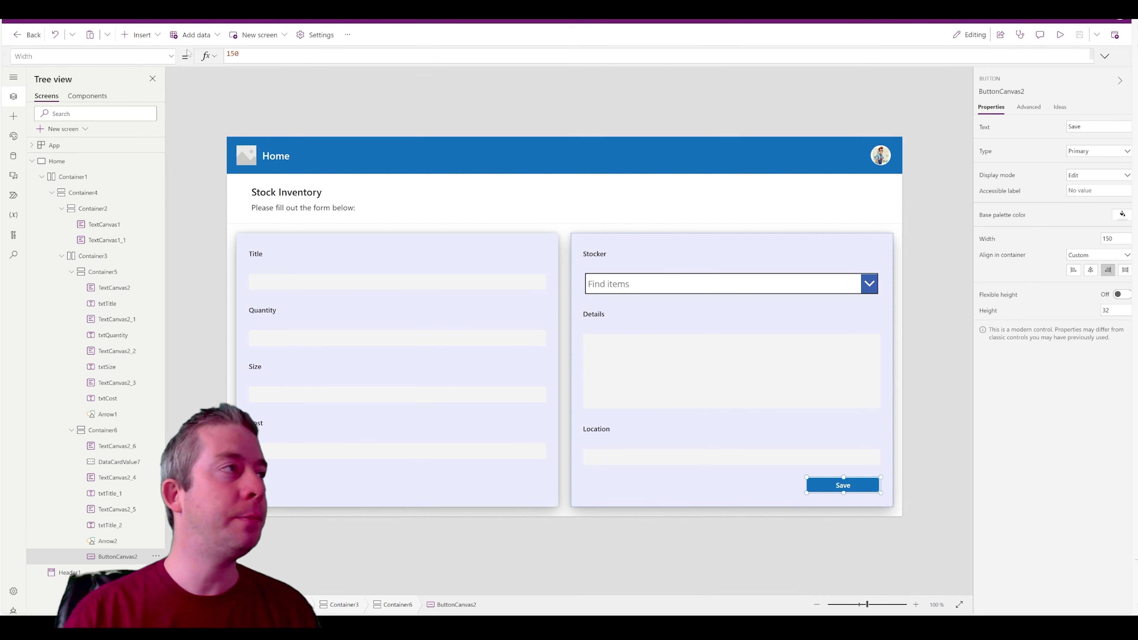
pyautogui.click(170, 55)
pyautogui.click(61, 165)
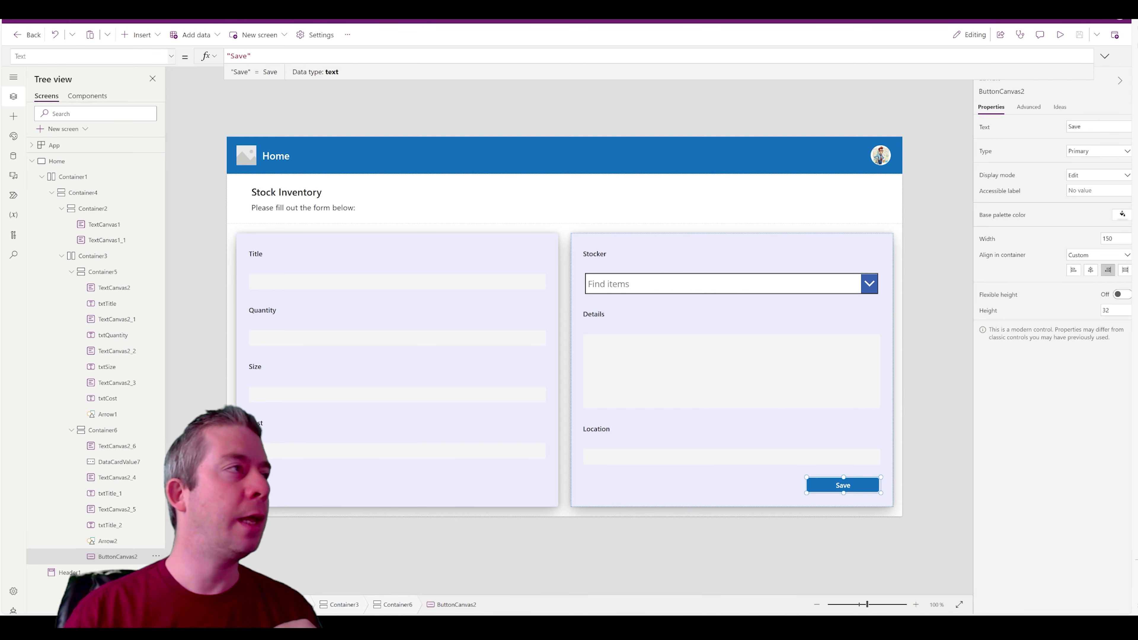
pyautogui.click(89, 55)
pyautogui.scroll(2, 76, 148)
pyautogui.scroll(-2, 40, 159)
pyautogui.click(39, 145)
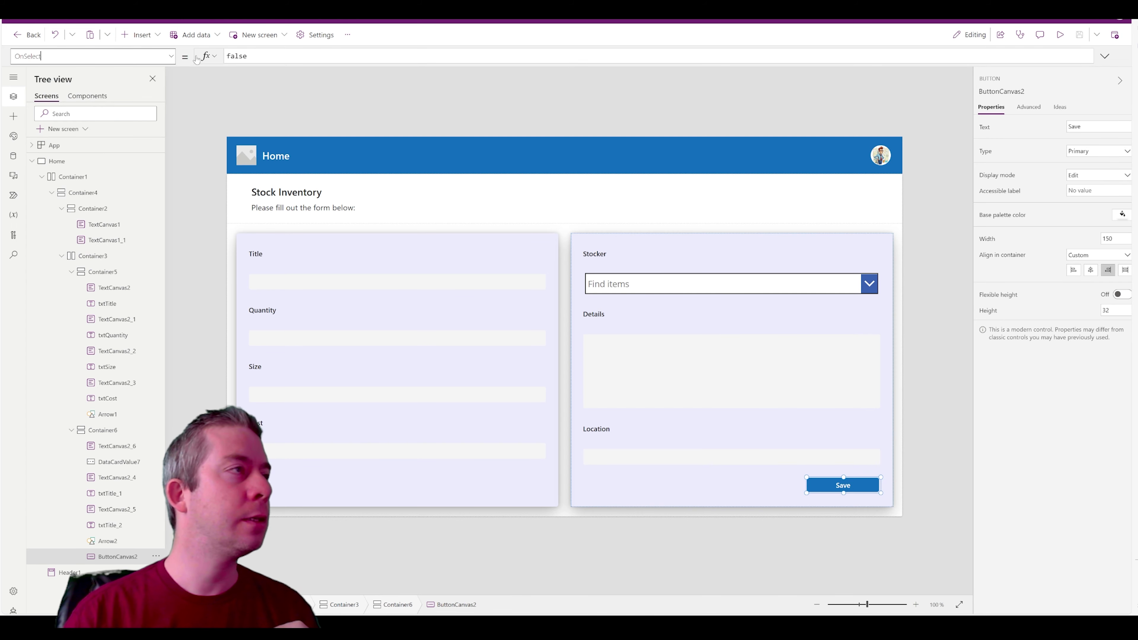
pyautogui.doubleClick(254, 58)
pyautogui.write('Patch(')
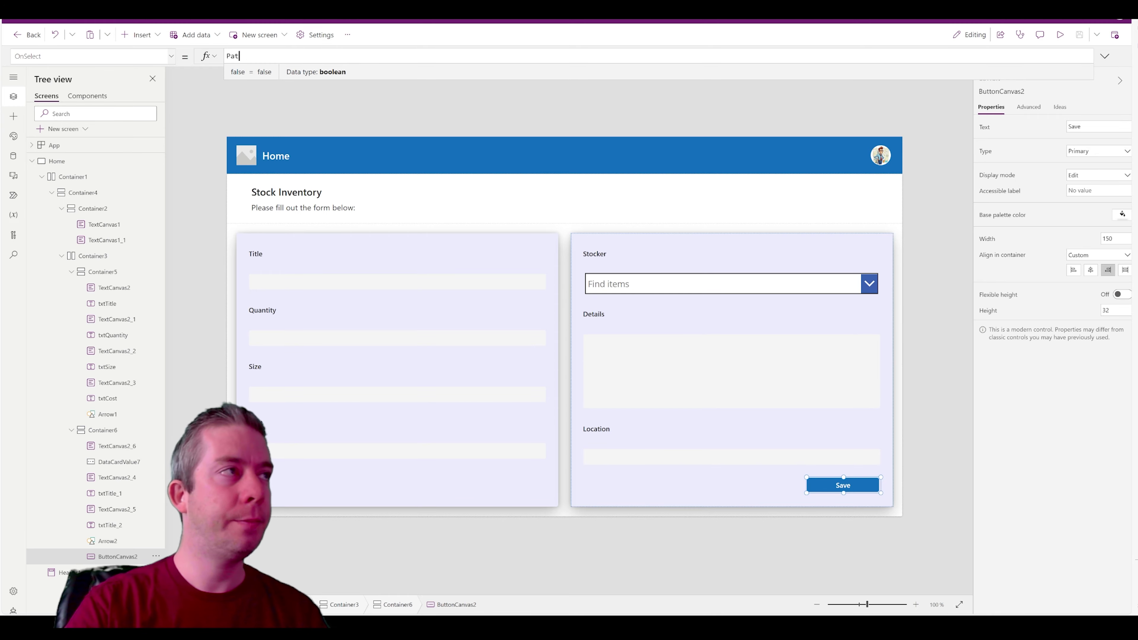
pyautogui.write('Ite')
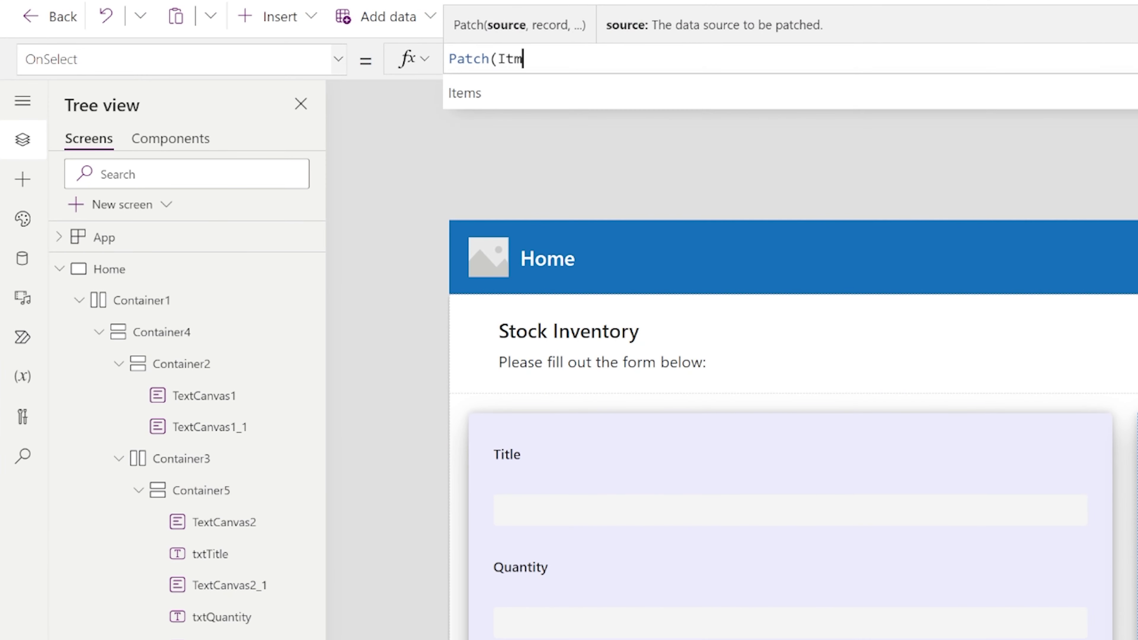
pyautogui.write('ms,')
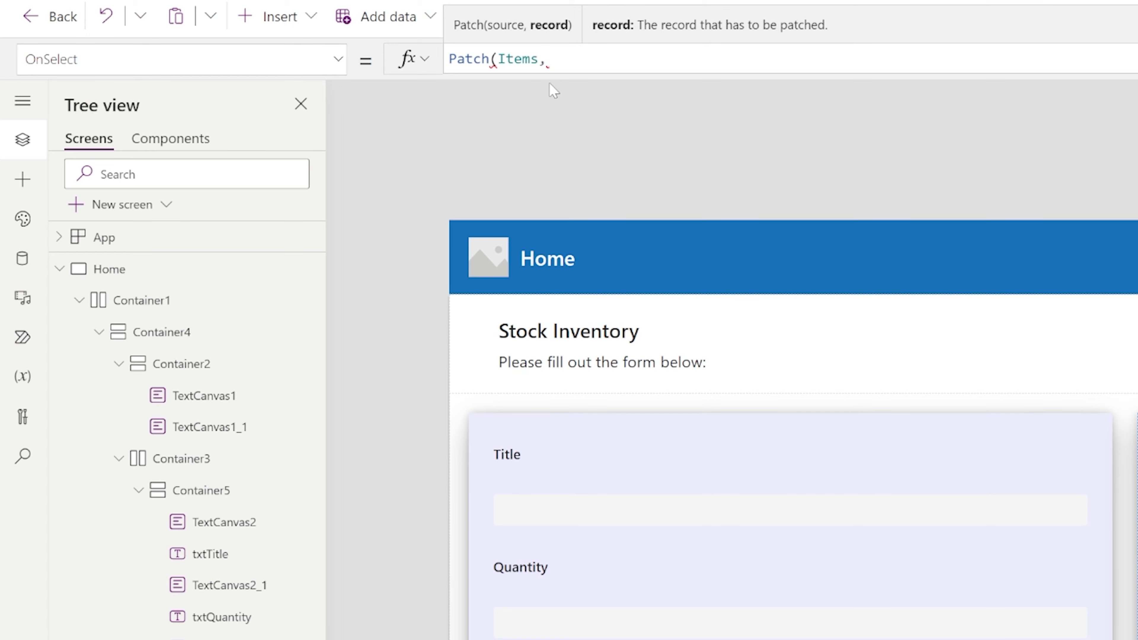
# Open the Patch record and map the Title column to txtTitle.Value
pyautogui.write('Title')
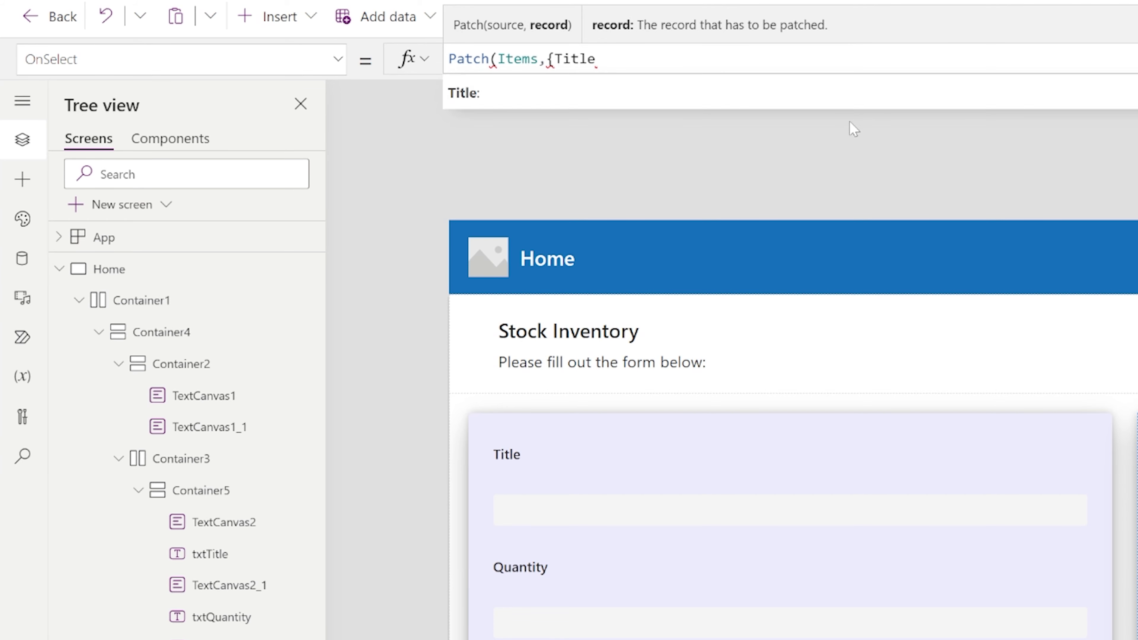
pyautogui.write(':')
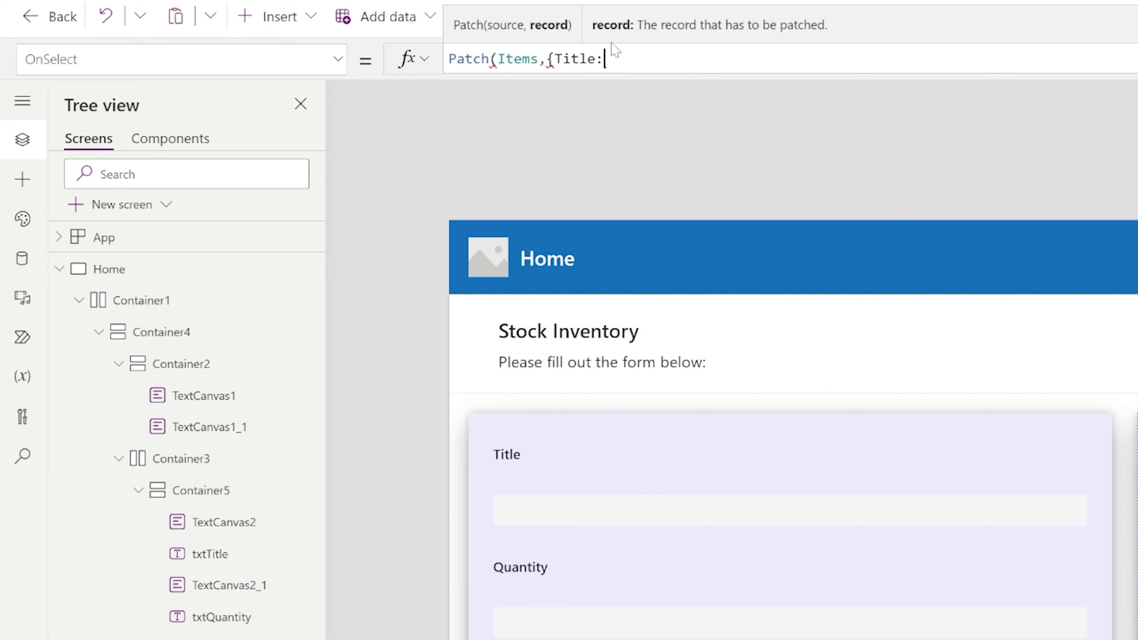
pyautogui.write('txtTitle.Text')
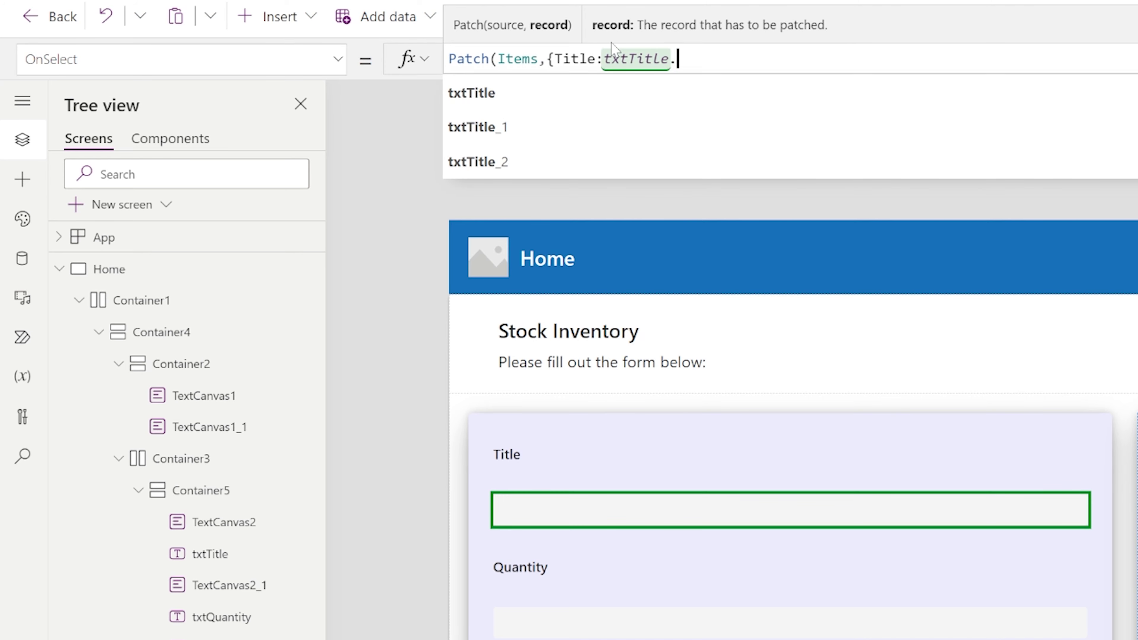
pyautogui.press('BackSpace')
pyautogui.press('BackSpace')
pyautogui.press('BackSpace')
pyautogui.press('BackSpace')
pyautogui.write('Value')
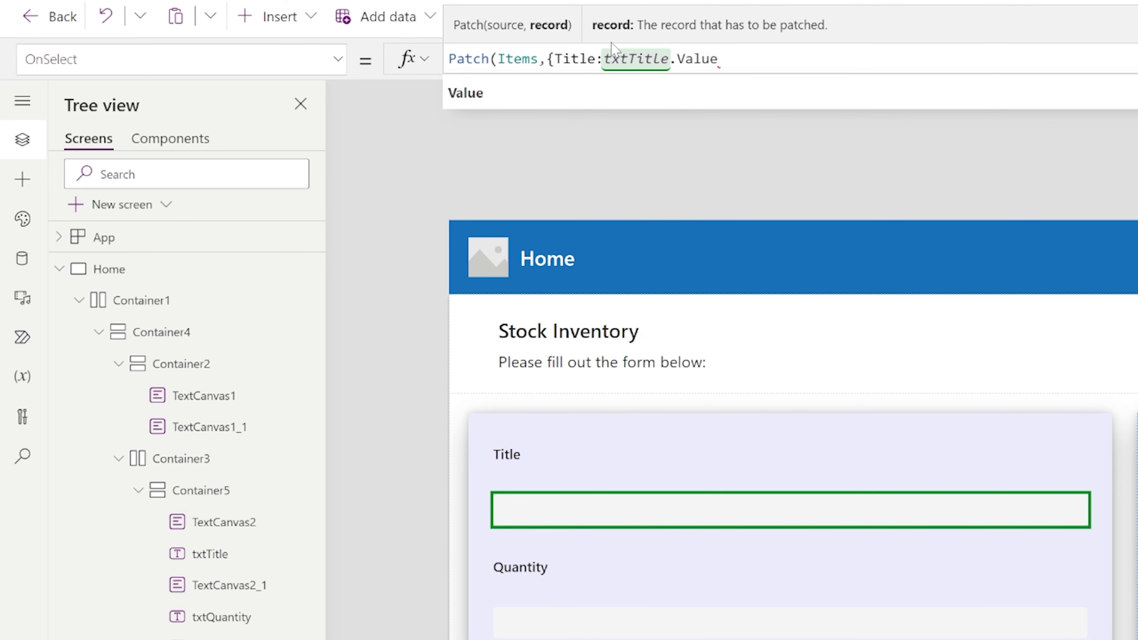
pyautogui.write(',')
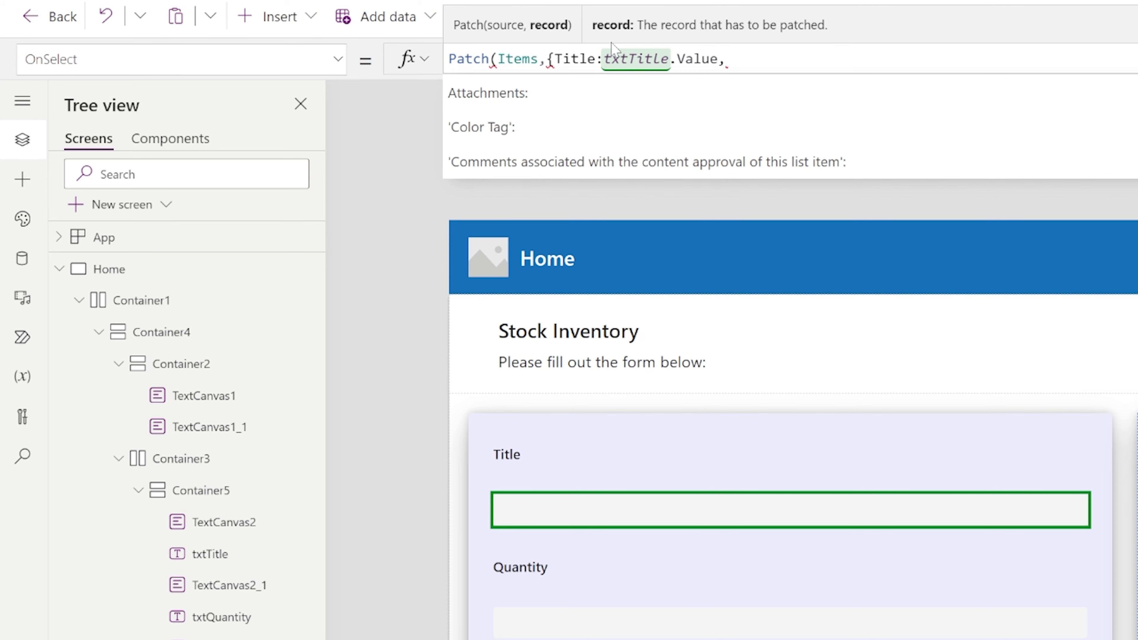
# Add the Quantity column to the Patch record with a reference to txtQuantity
pyautogui.write('Quantit')
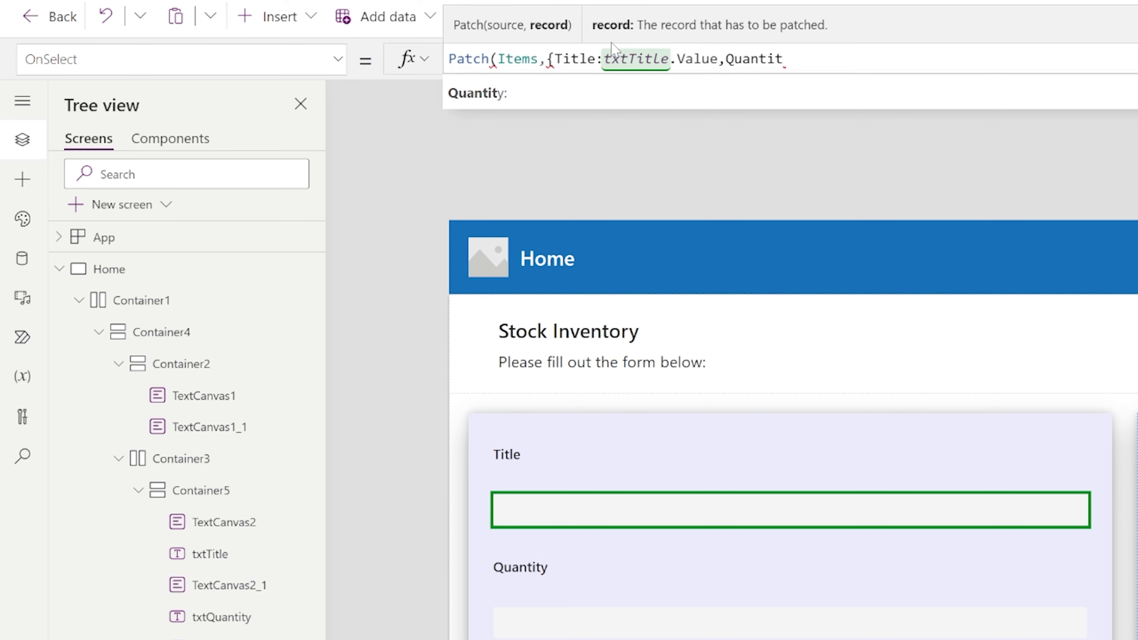
pyautogui.write('y:')
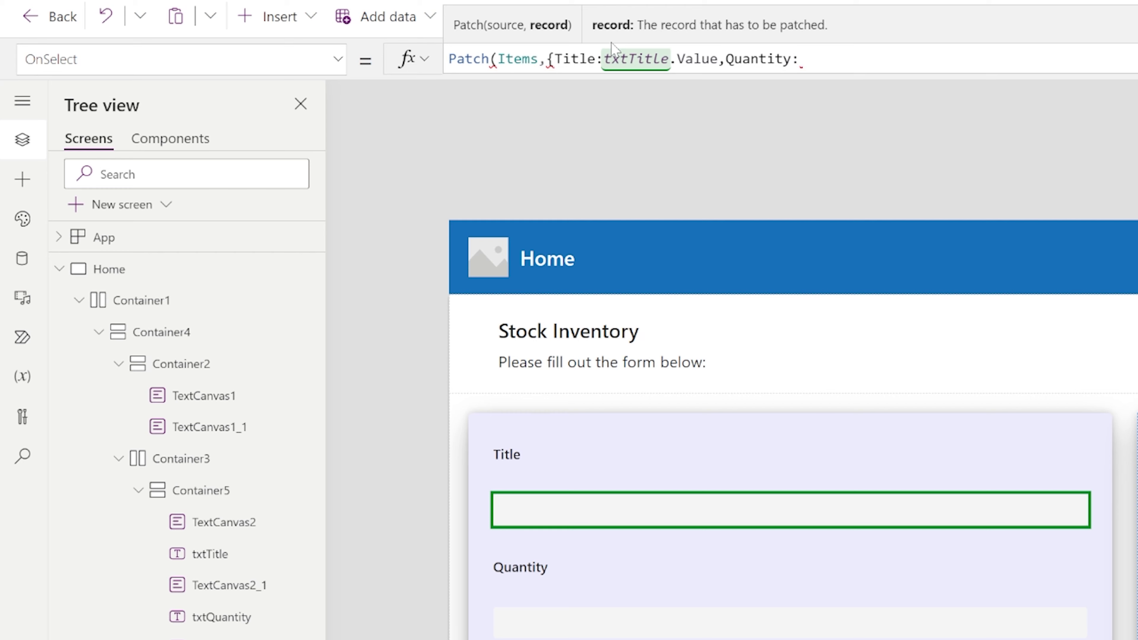
pyautogui.write('txtQuantity')
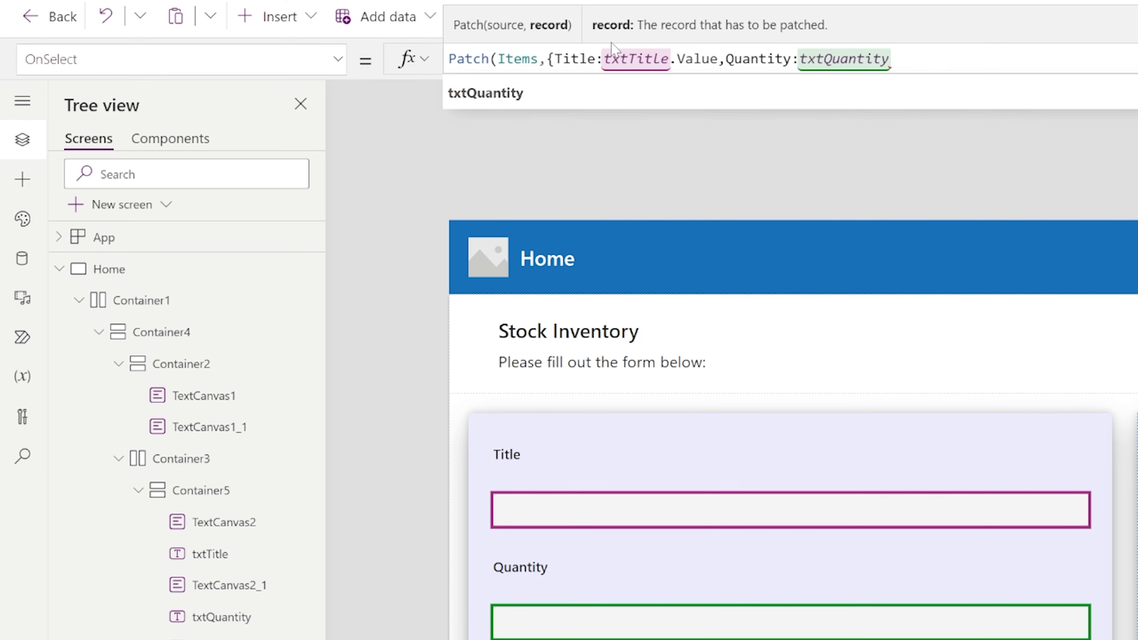
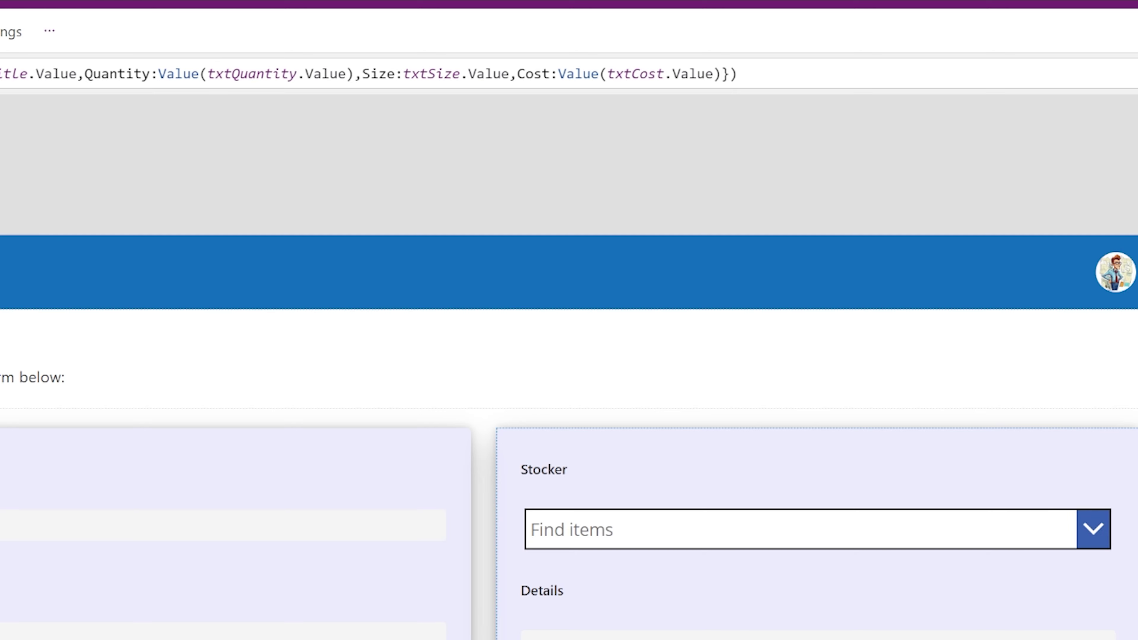
# Add Stocker:cmbStocker.Selected to the Patch record after the Cost column
pyautogui.click(729, 74)
pyautogui.write(',')
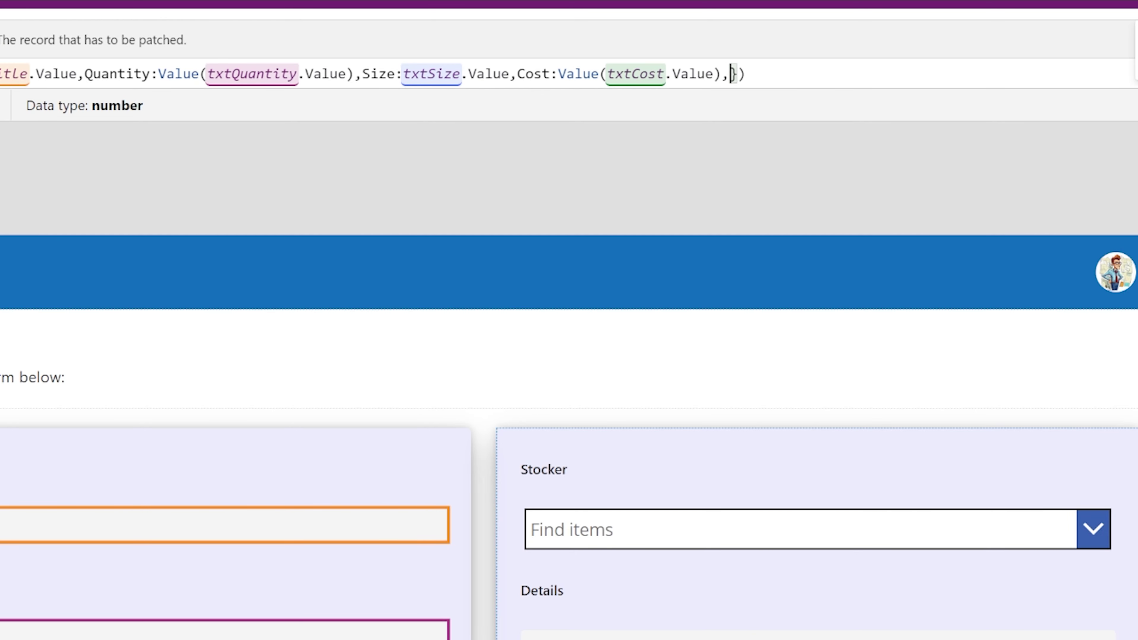
pyautogui.write('Stocker:')
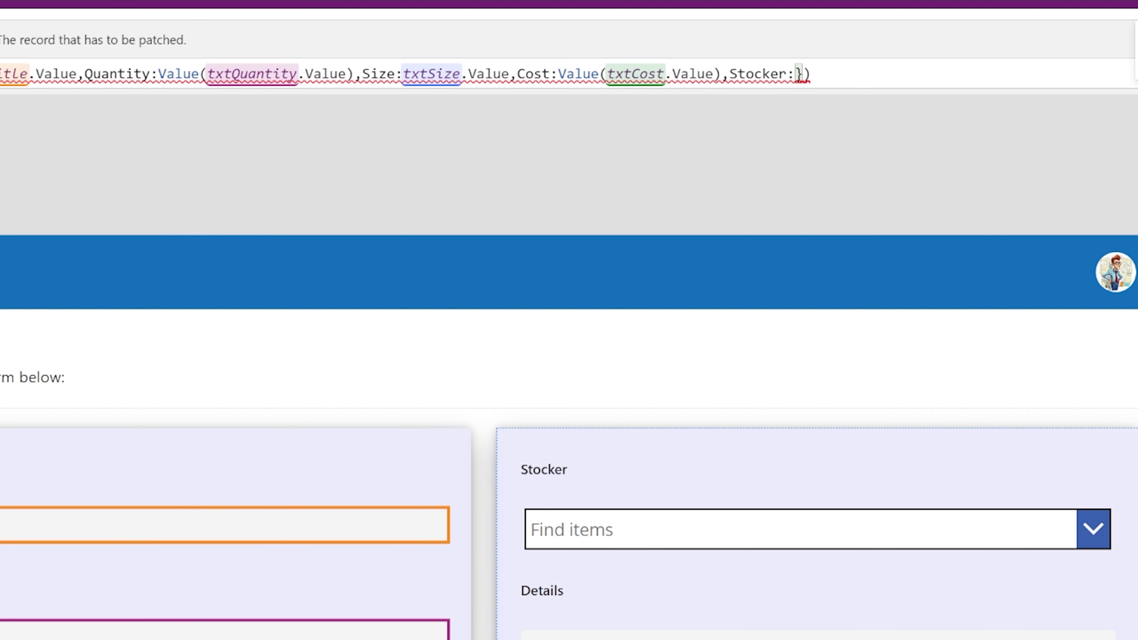
pyautogui.write('cmb')
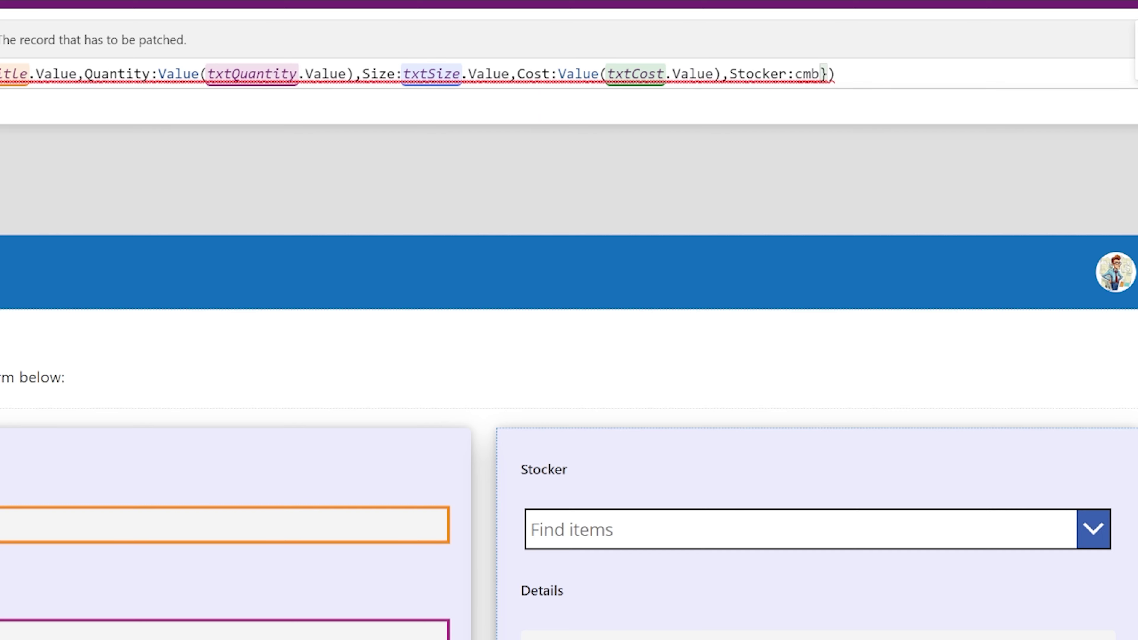
pyautogui.write('Stocker.')
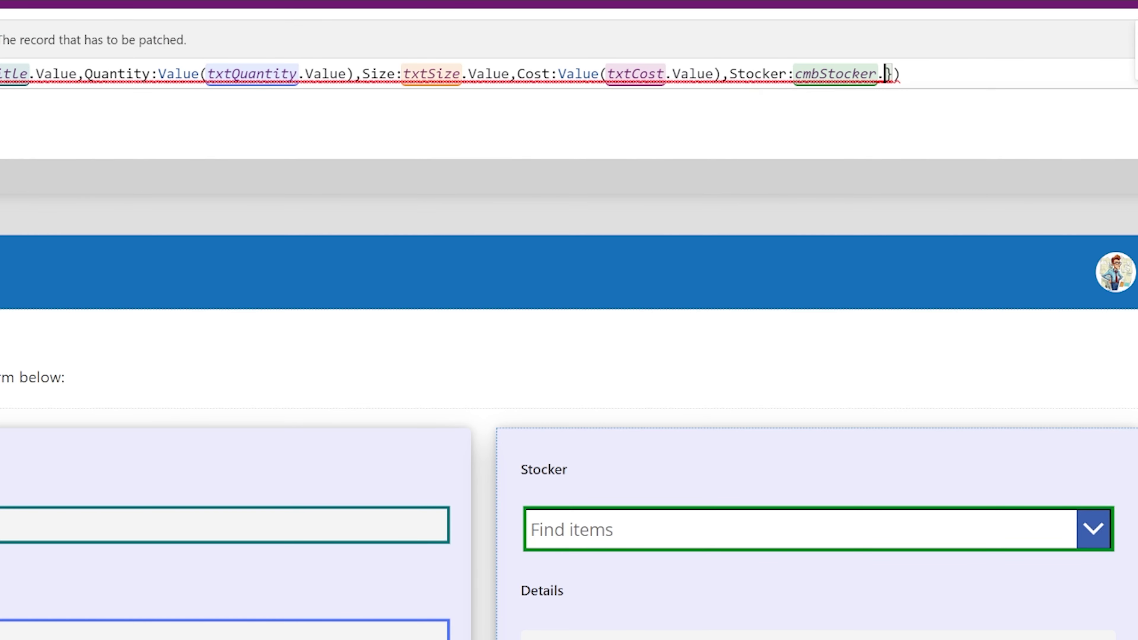
pyautogui.click(9, 106)
pyautogui.write('.')
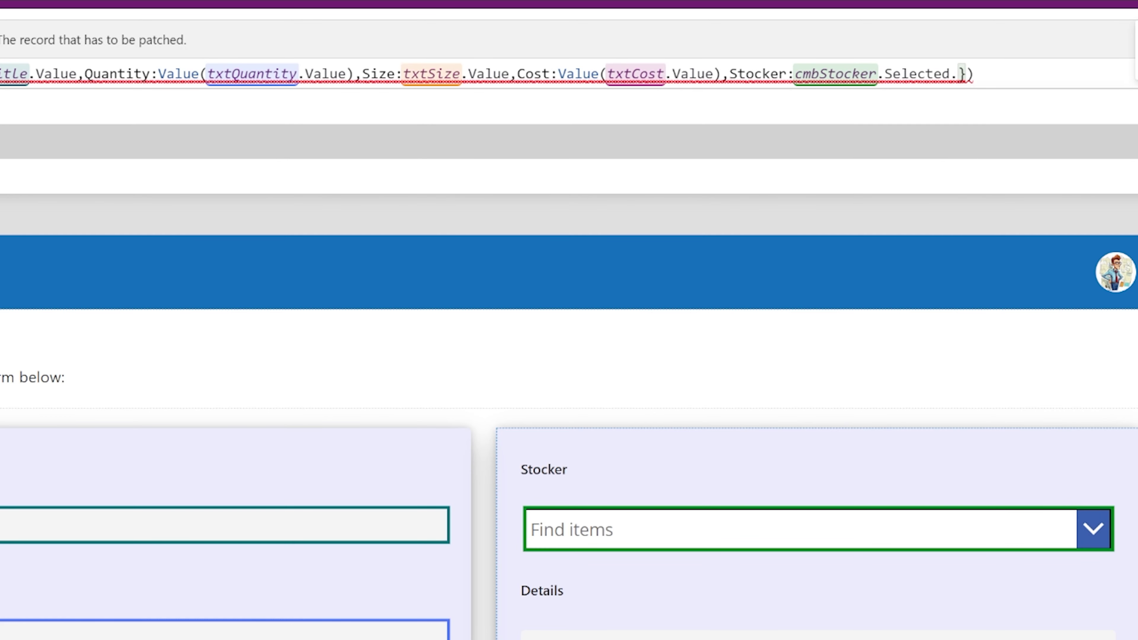
pyautogui.click(6, 177)
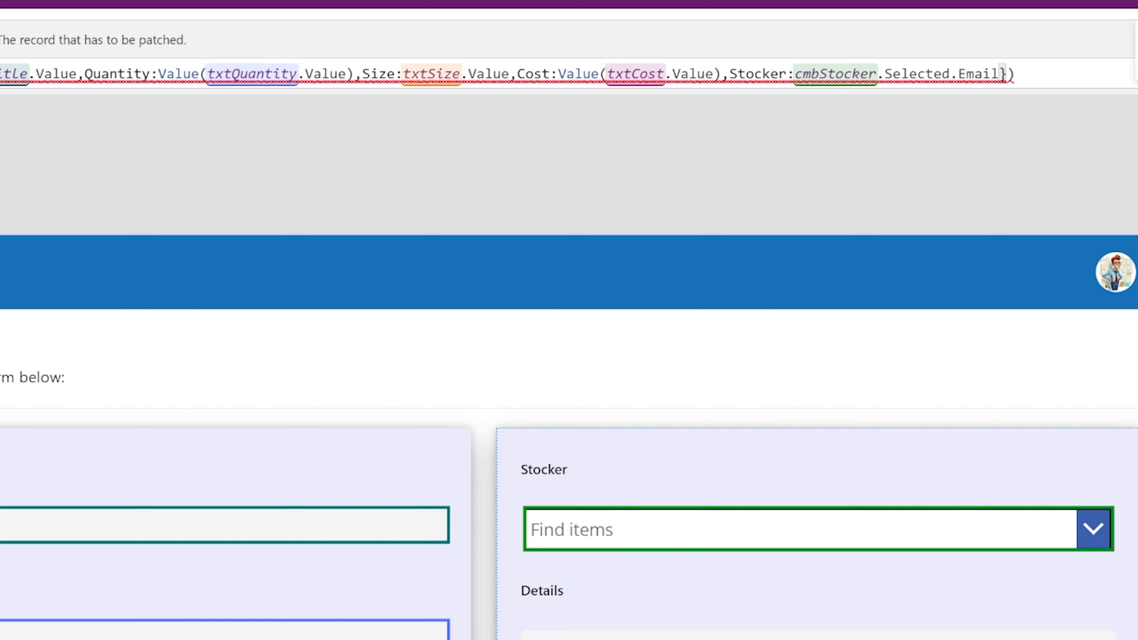
pyautogui.press('BackSpace')
pyautogui.press('BackSpace')
pyautogui.press('BackSpace')
pyautogui.press('BackSpace')
pyautogui.press('BackSpace')
pyautogui.press('BackSpace')
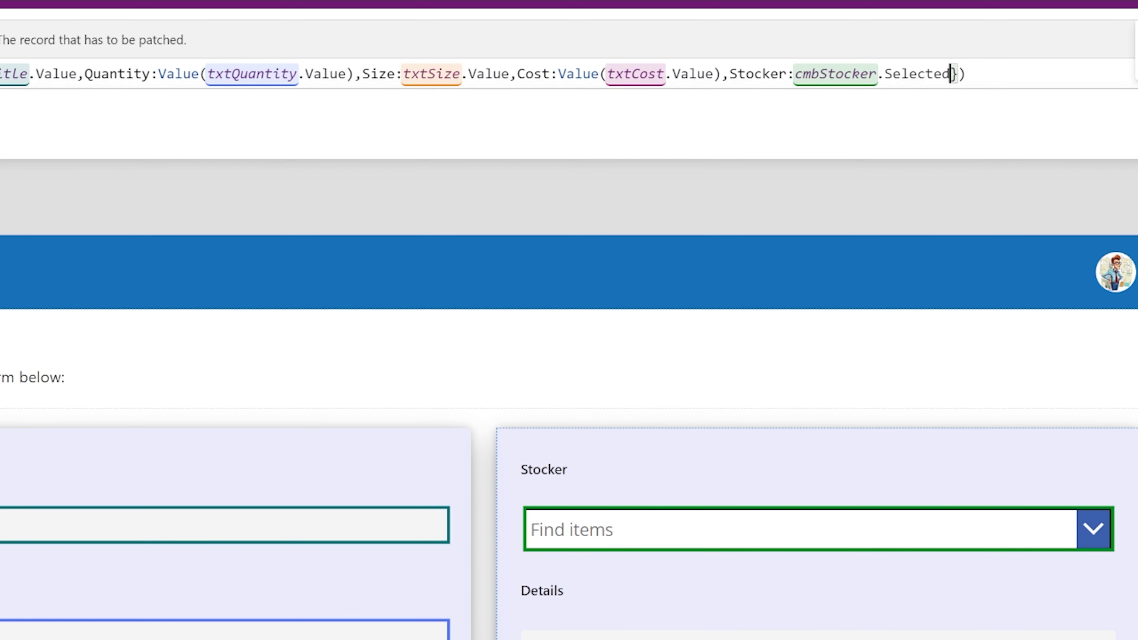
# Complete the Patch record with Details:txtDetails.Value and Location:txtLocation.Value
pyautogui.write(',')
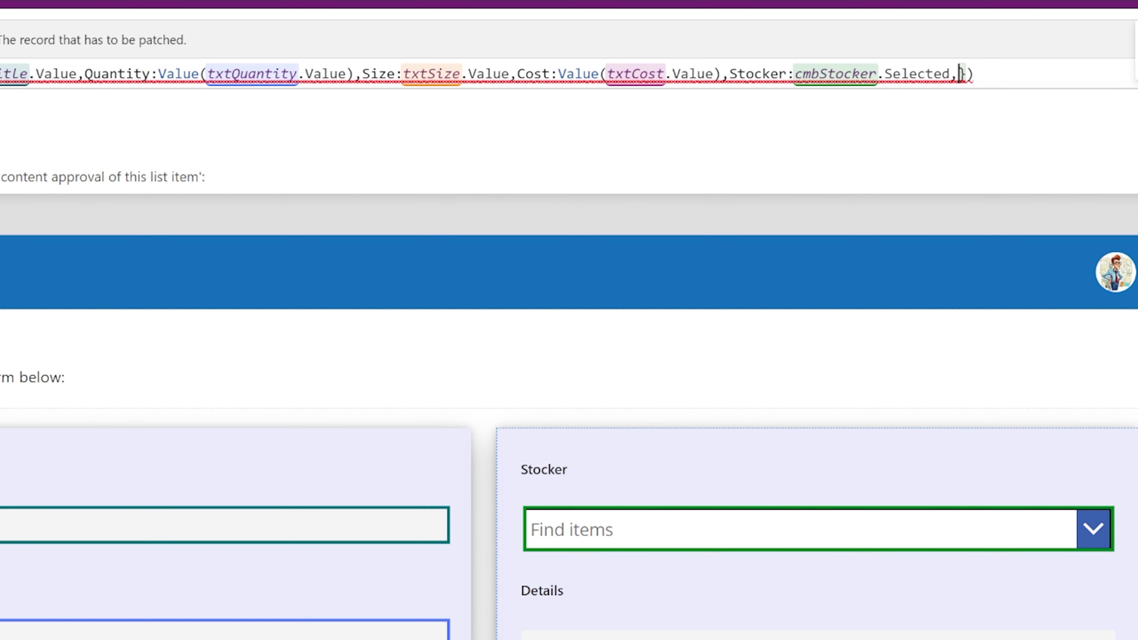
pyautogui.write('Details:')
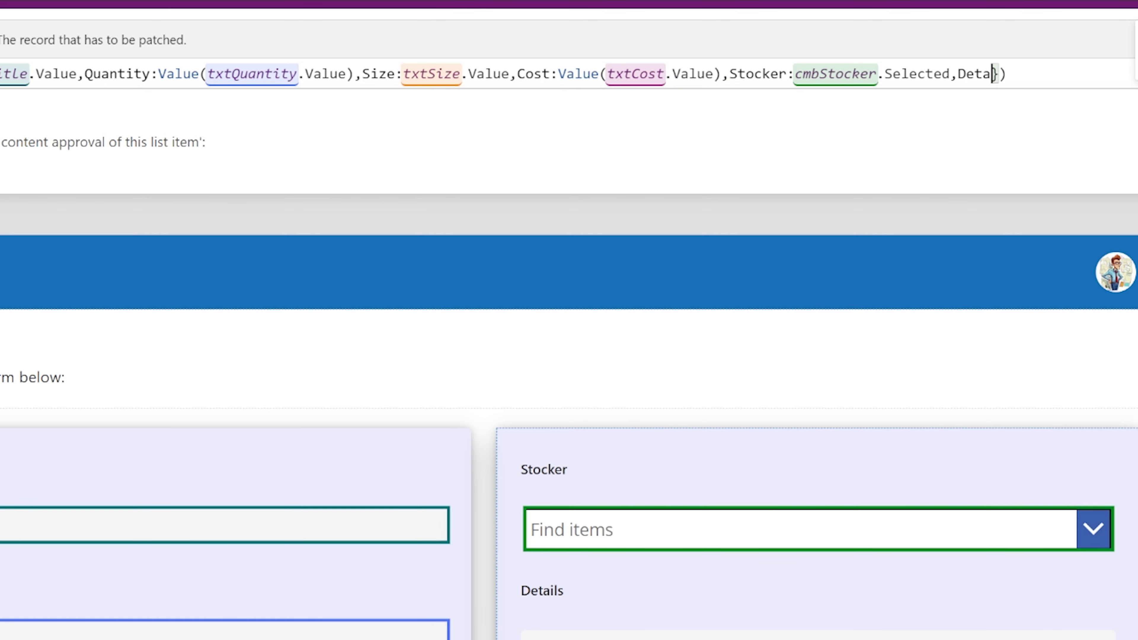
pyautogui.write('txtDetails.Value,Location:txtLocation.Value')
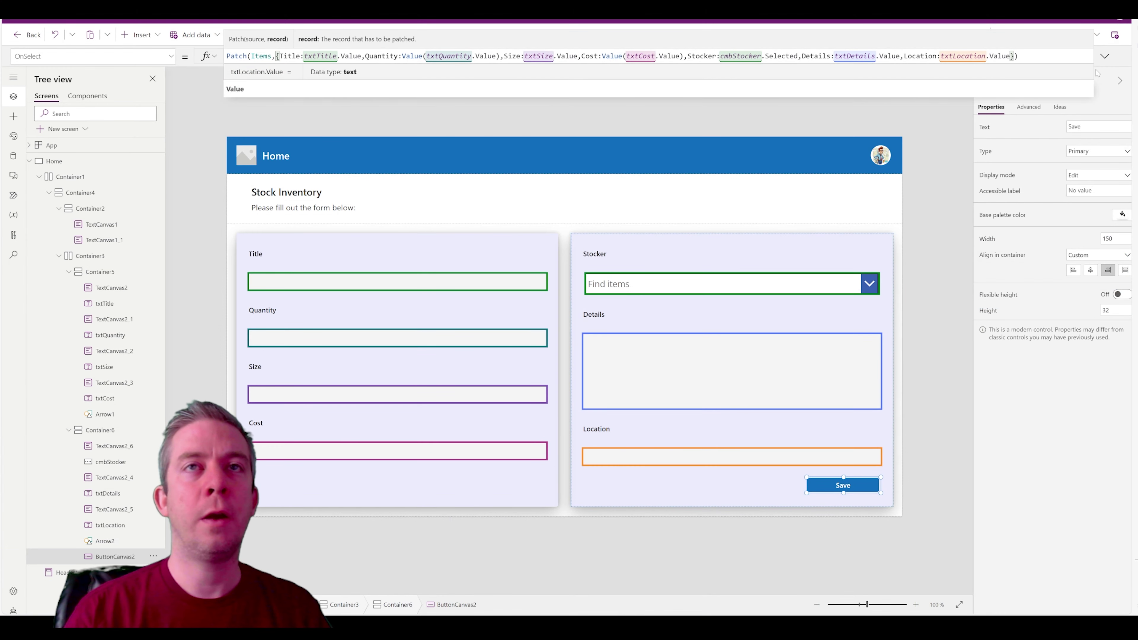
pyautogui.click(1097, 73)
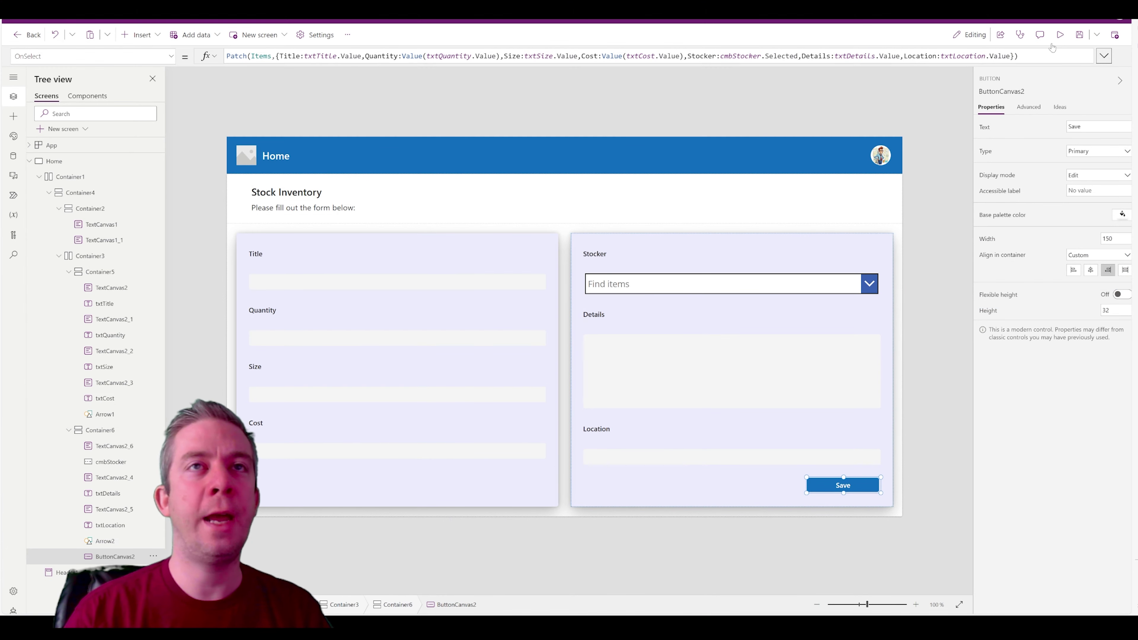
# Preview the app and fill in the form with Title Yarn, Quantity 150, Size Small and Cost 1
pyautogui.click(1058, 35)
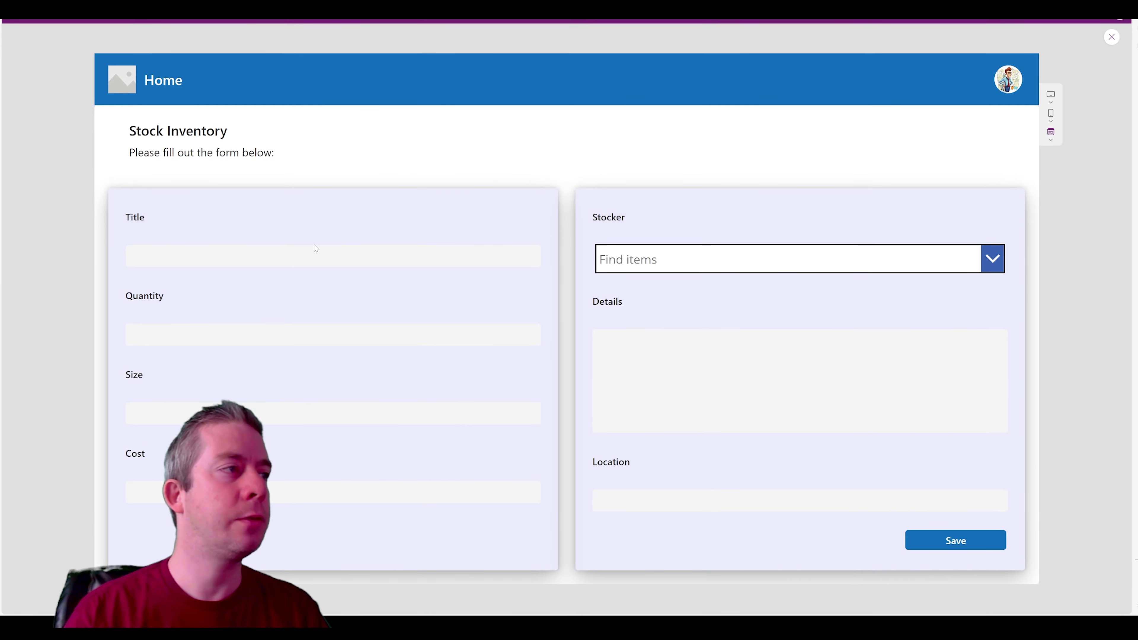
pyautogui.click(314, 256)
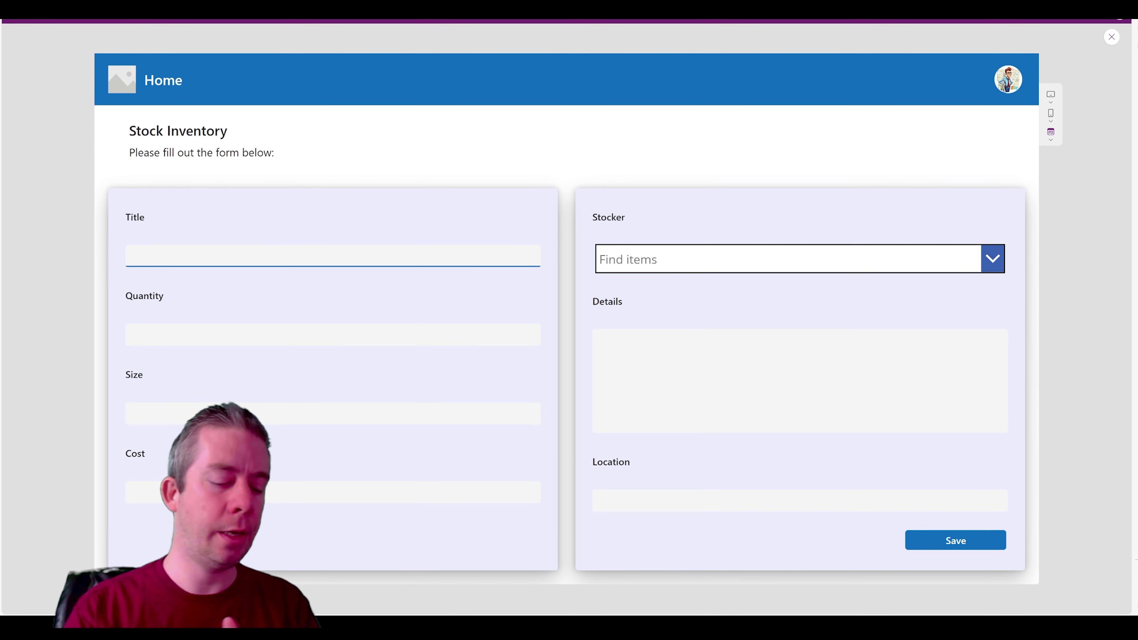
pyautogui.write('Yarn')
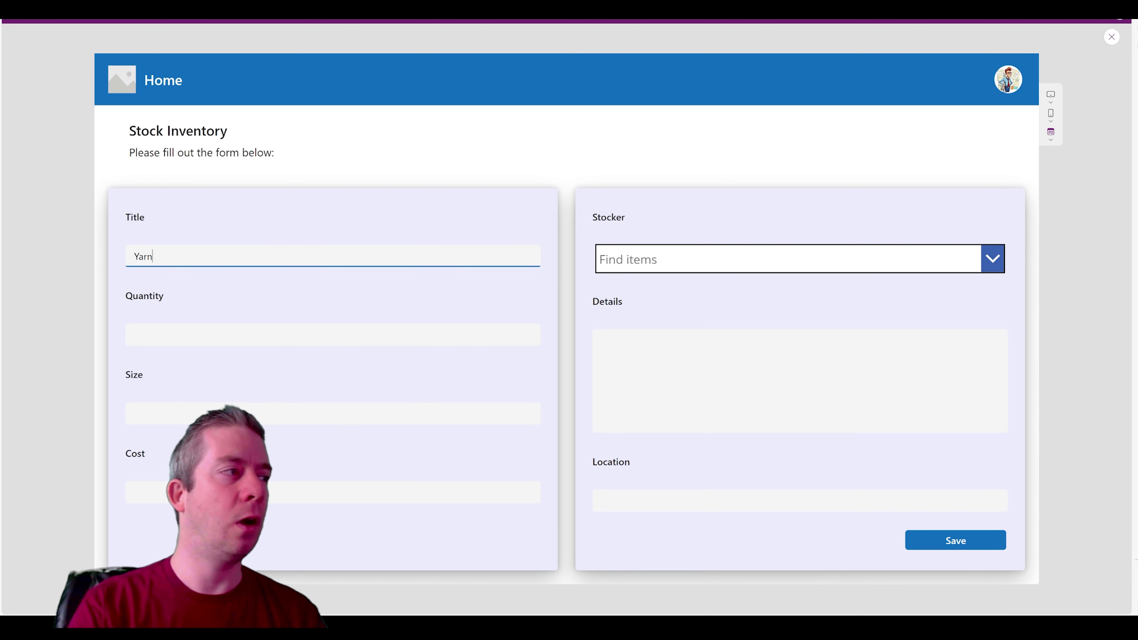
pyautogui.press('Tab')
pyautogui.write('150')
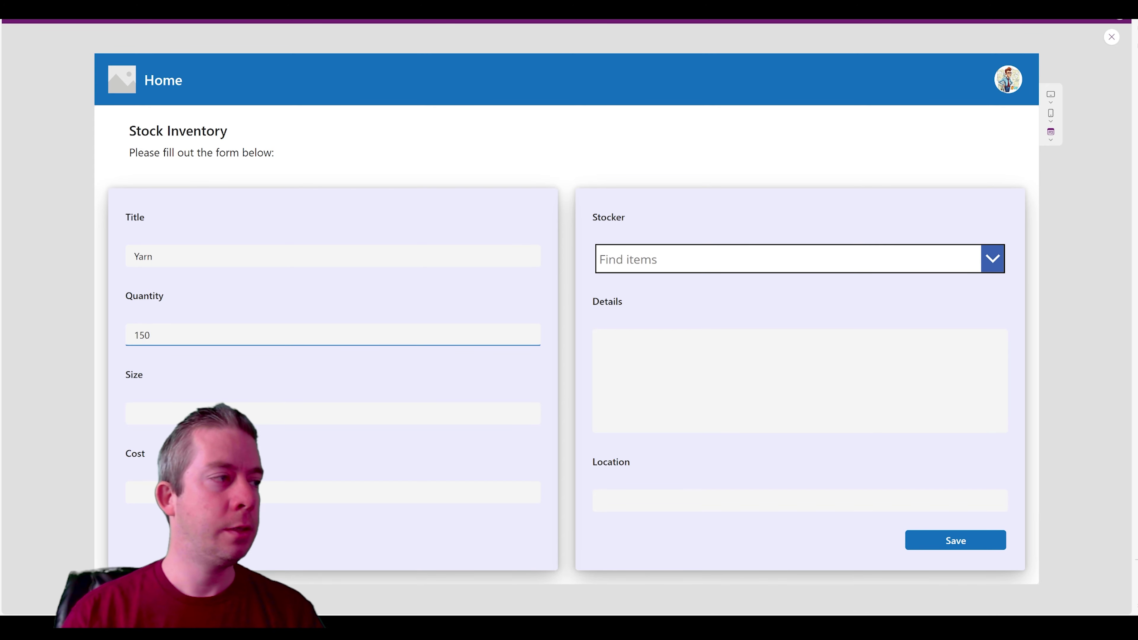
pyautogui.press('Tab')
pyautogui.write('Small')
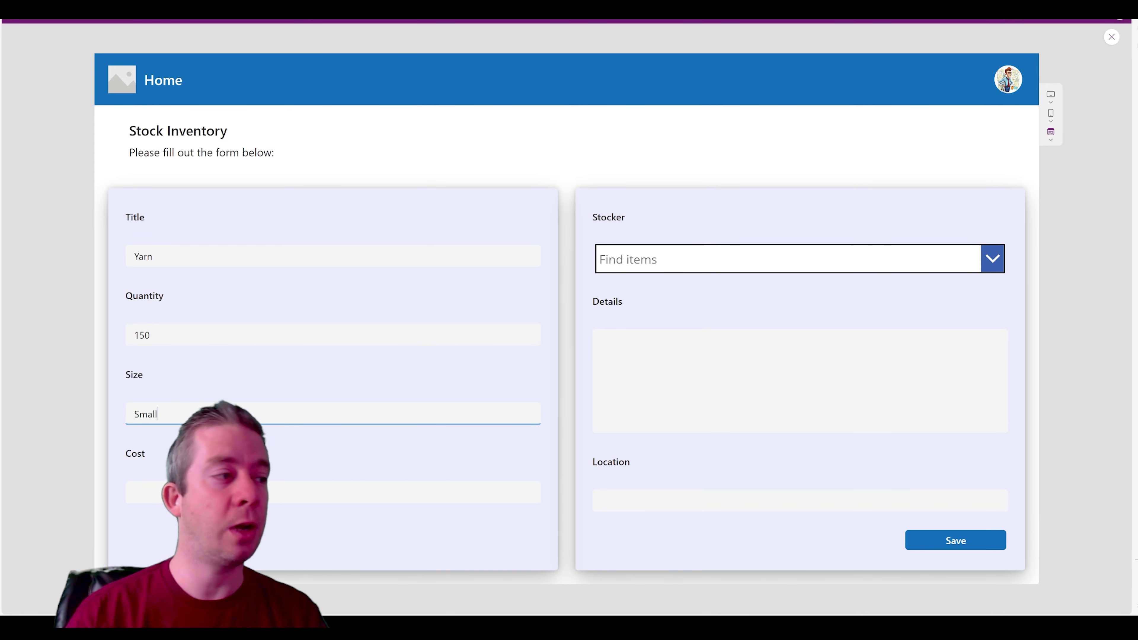
pyautogui.press('Tab')
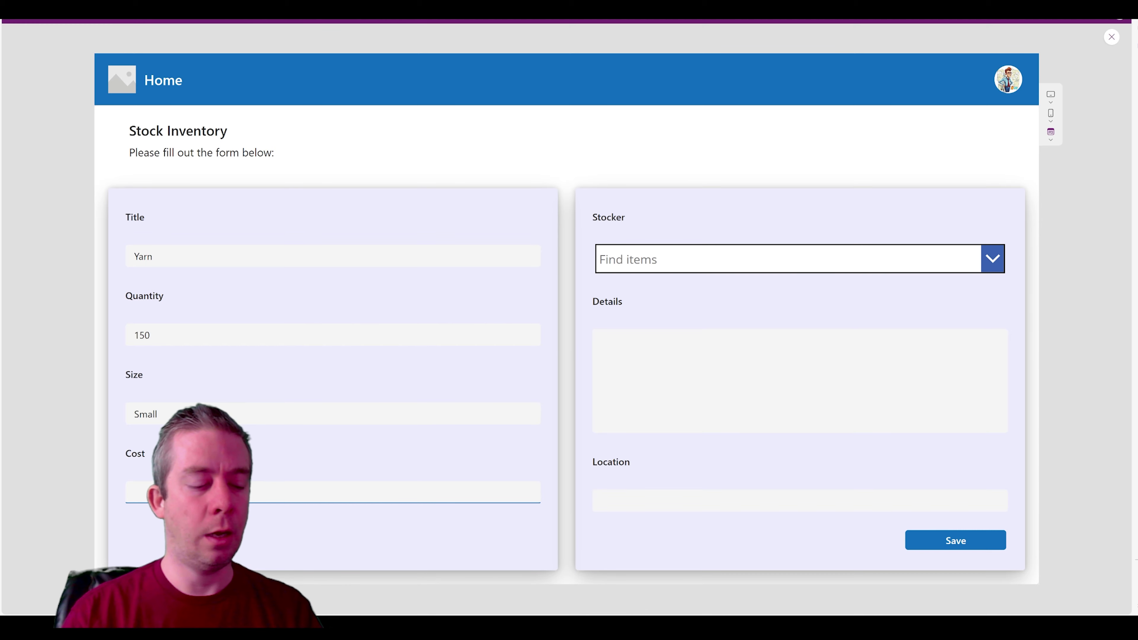
pyautogui.write('1')
# Select a stocker, enter Details "This is what was added on labor day weekend." and Location New York, and save the entry
pyautogui.click(658, 259)
pyautogui.click(660, 305)
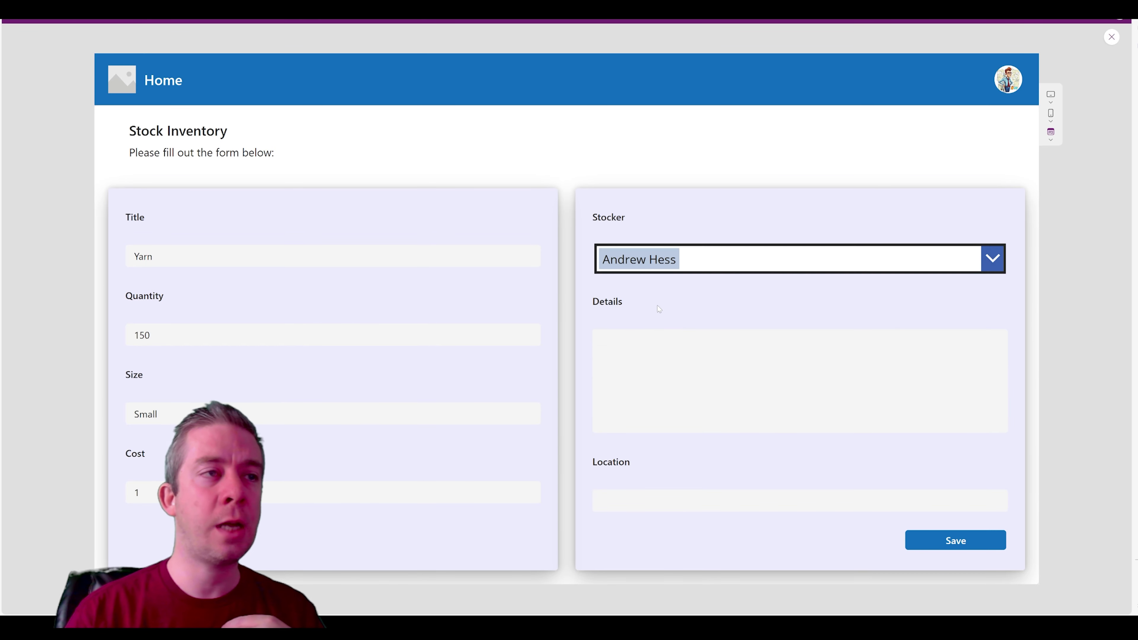
pyautogui.press('Tab')
pyautogui.write('This ')
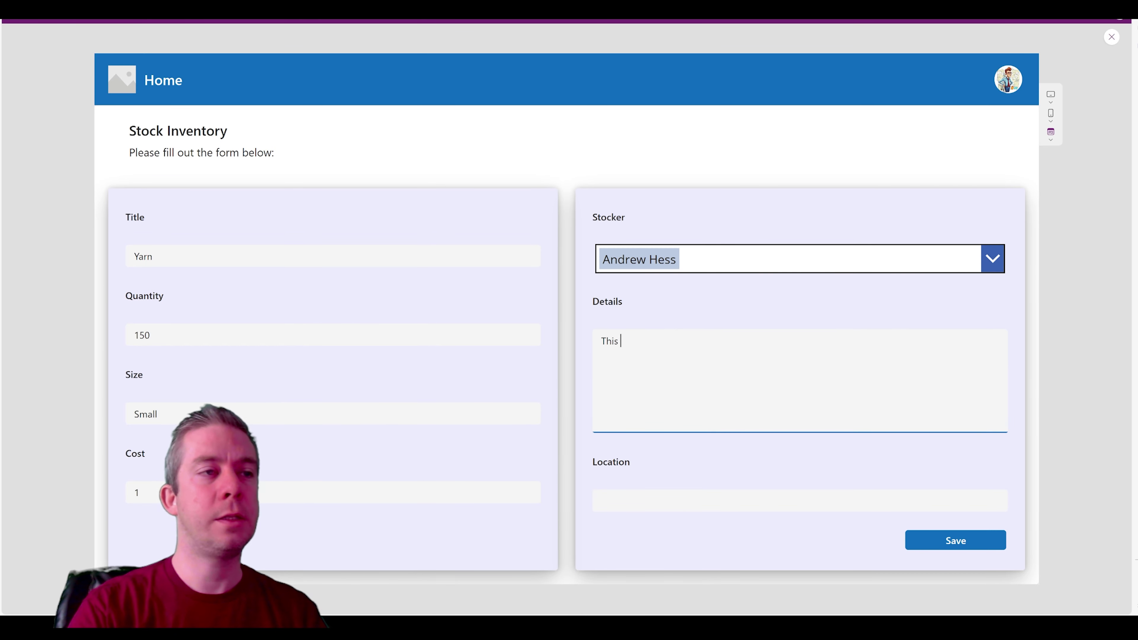
pyautogui.write('is what was ')
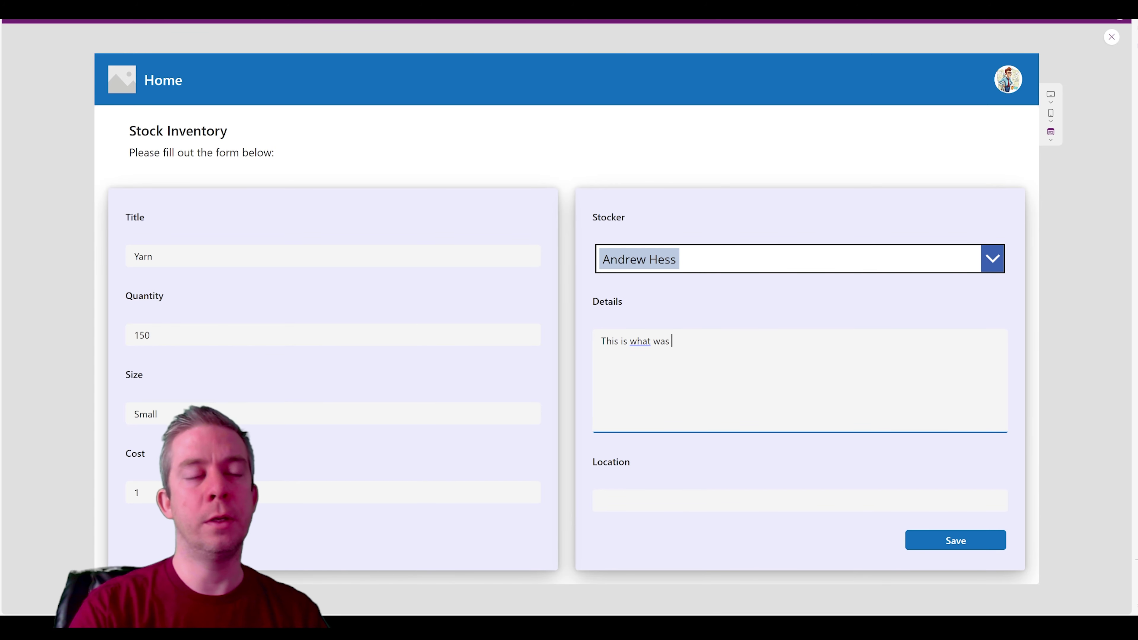
pyautogui.write('added on')
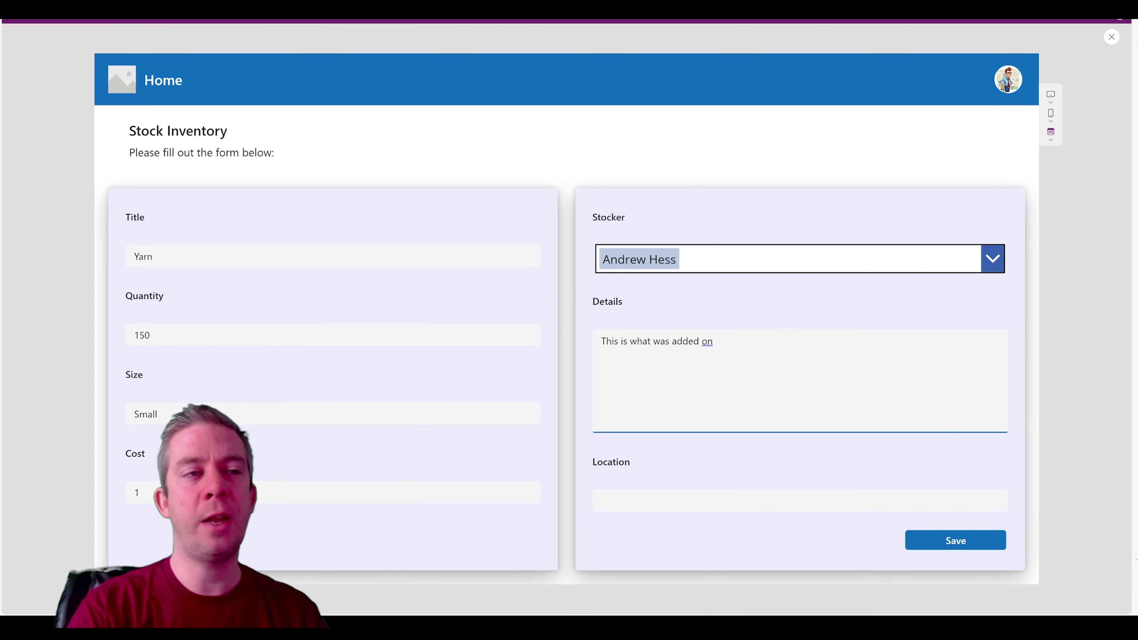
pyautogui.write(' labor day weekend.')
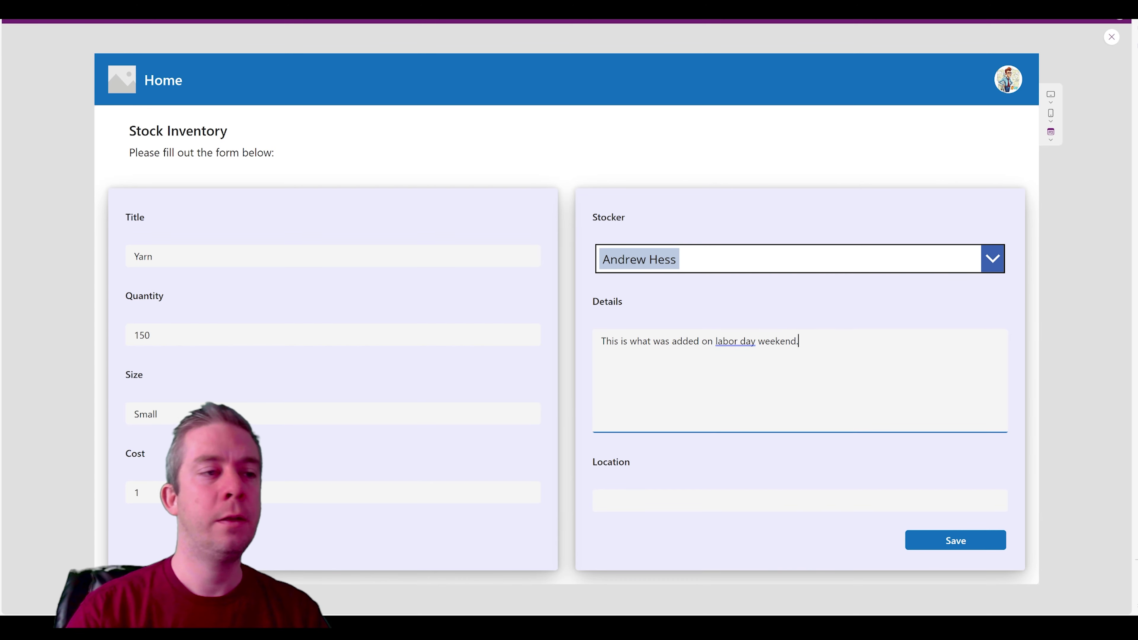
pyautogui.press('Tab')
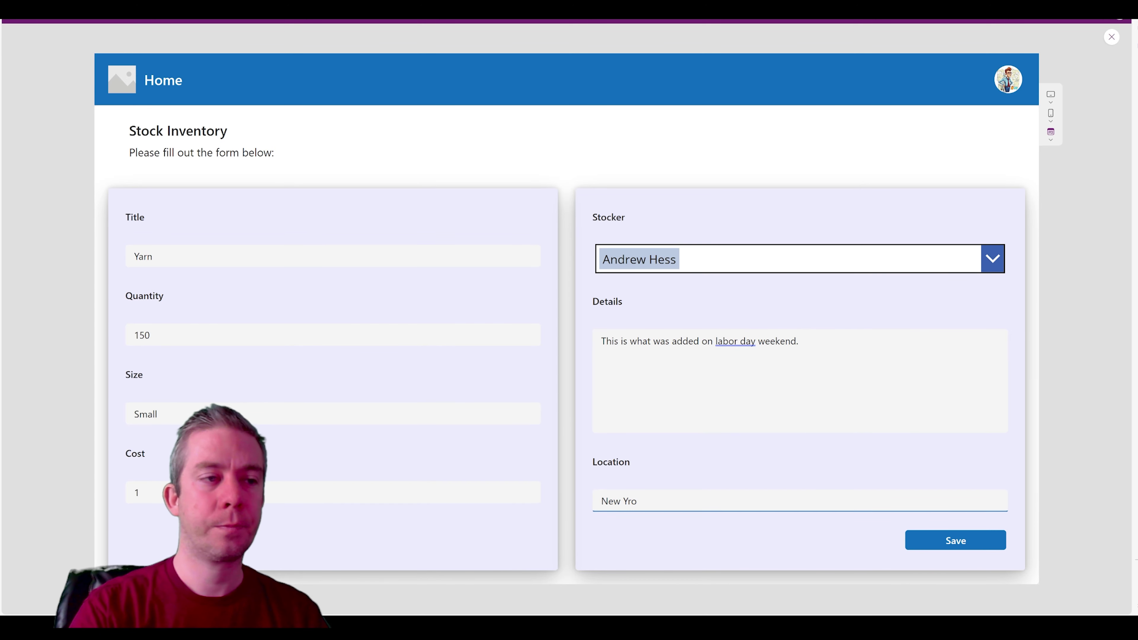
pyautogui.click(932, 544)
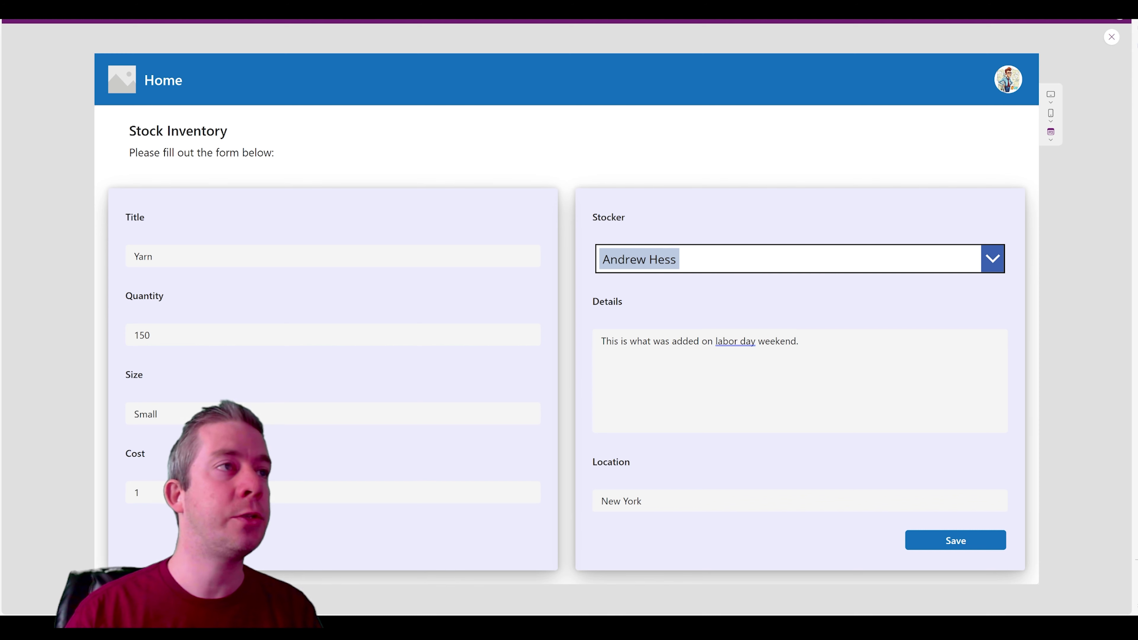
# Refresh the SharePoint Items list to check the saved Yarn entry and return to the app editor
pyautogui.click(426, 5)
pyautogui.press('F5')
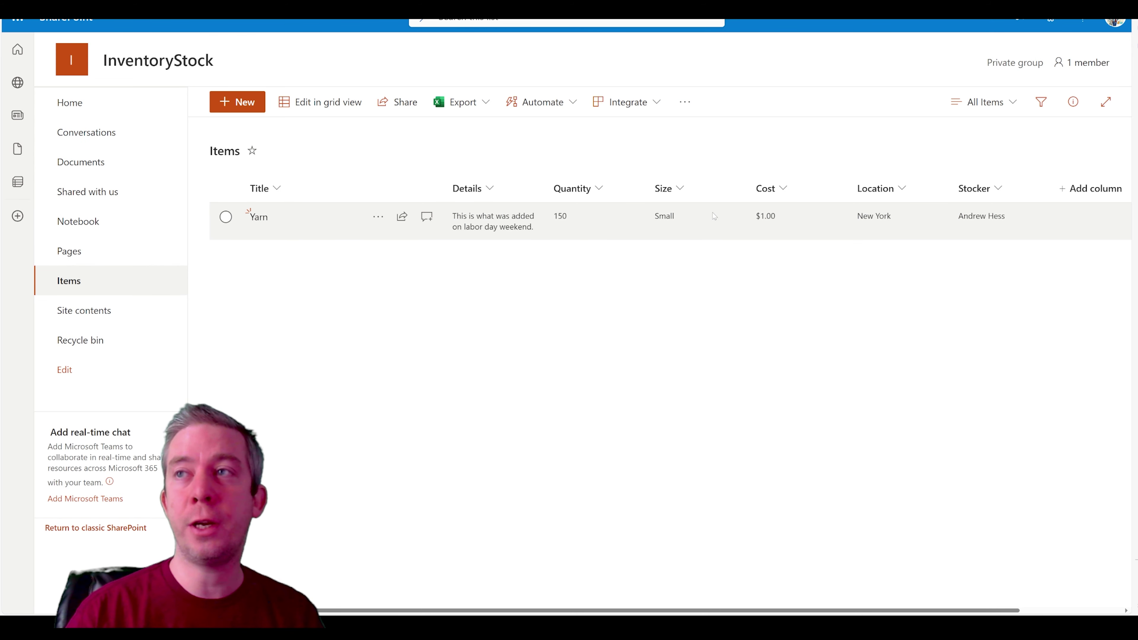
pyautogui.click(332, 6)
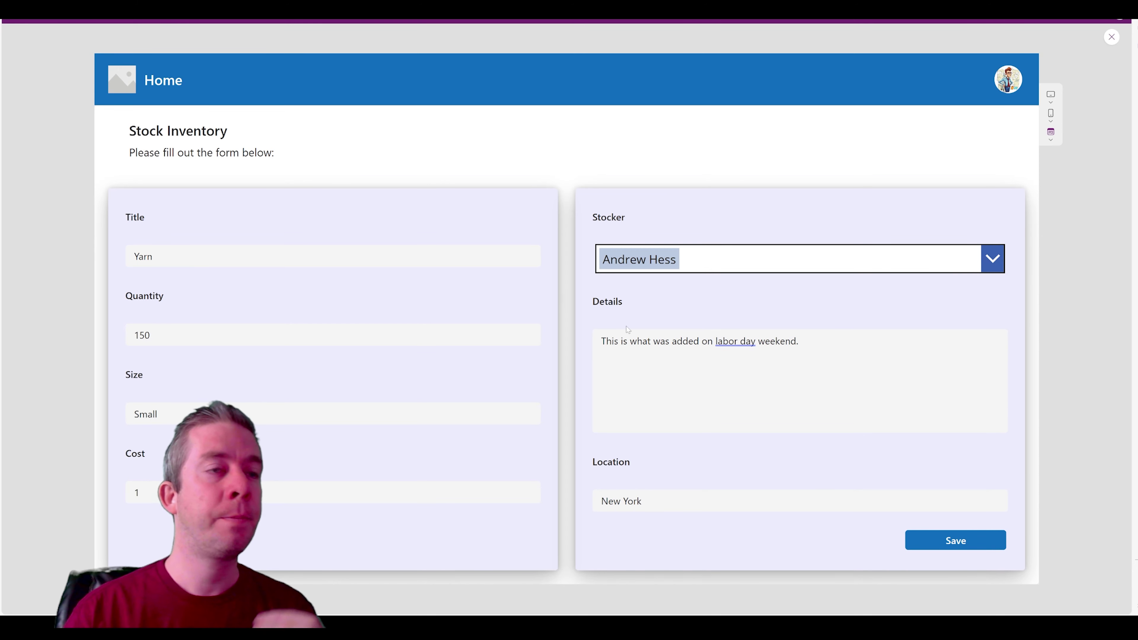
pyautogui.click(1112, 40)
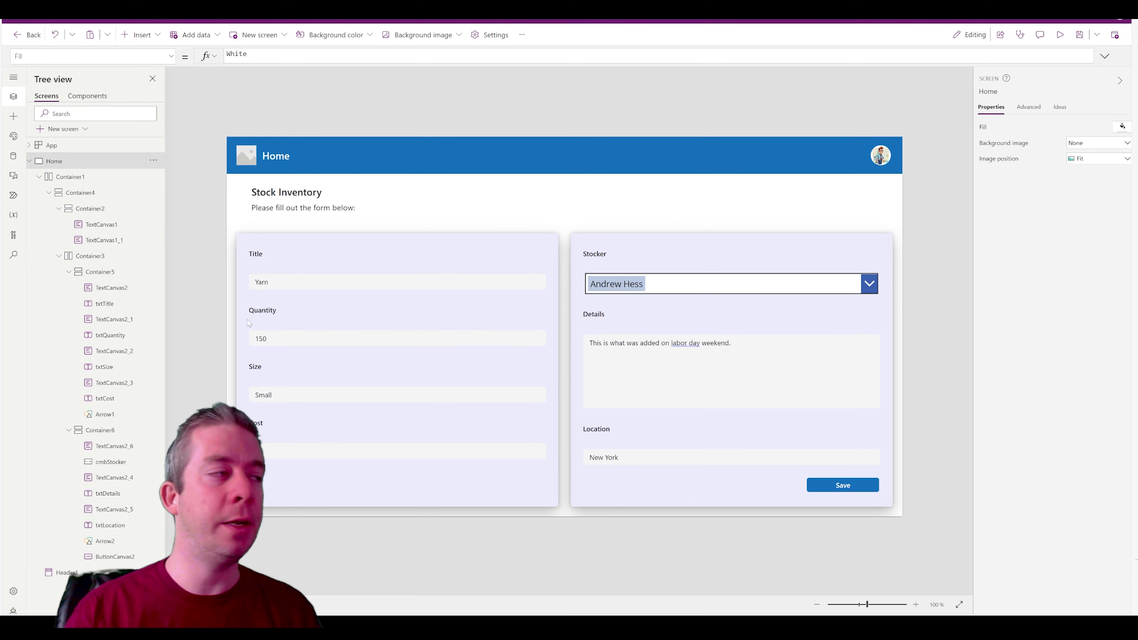
# Collapse the Home screen and add a new screen with a text control inside nested, centred layout containers
pyautogui.click(29, 159)
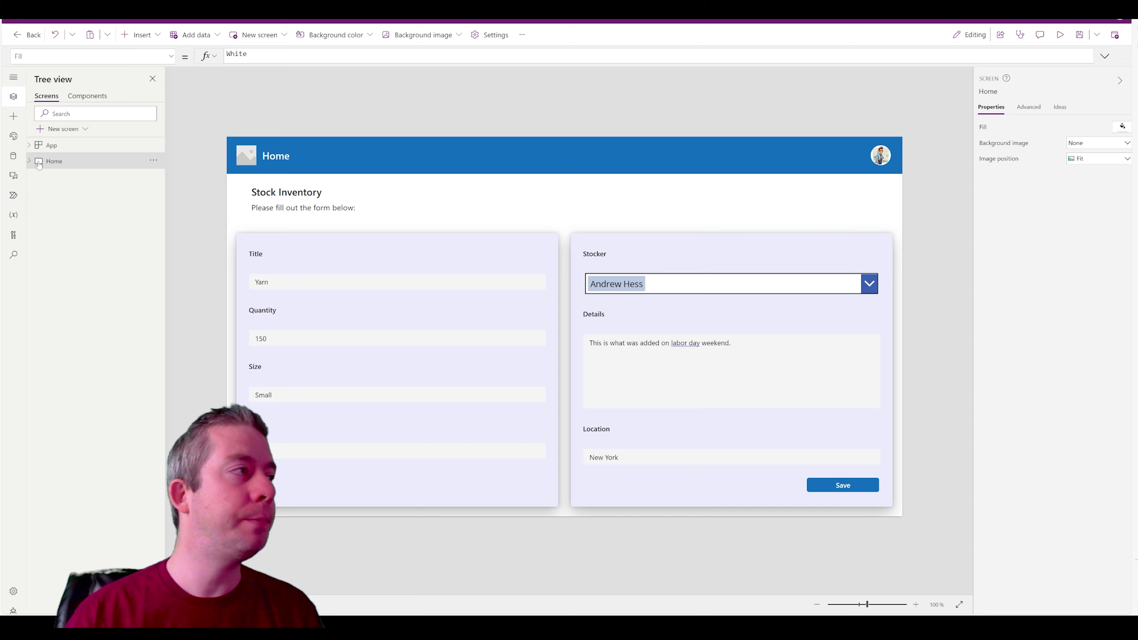
pyautogui.click(76, 130)
pyautogui.click(85, 230)
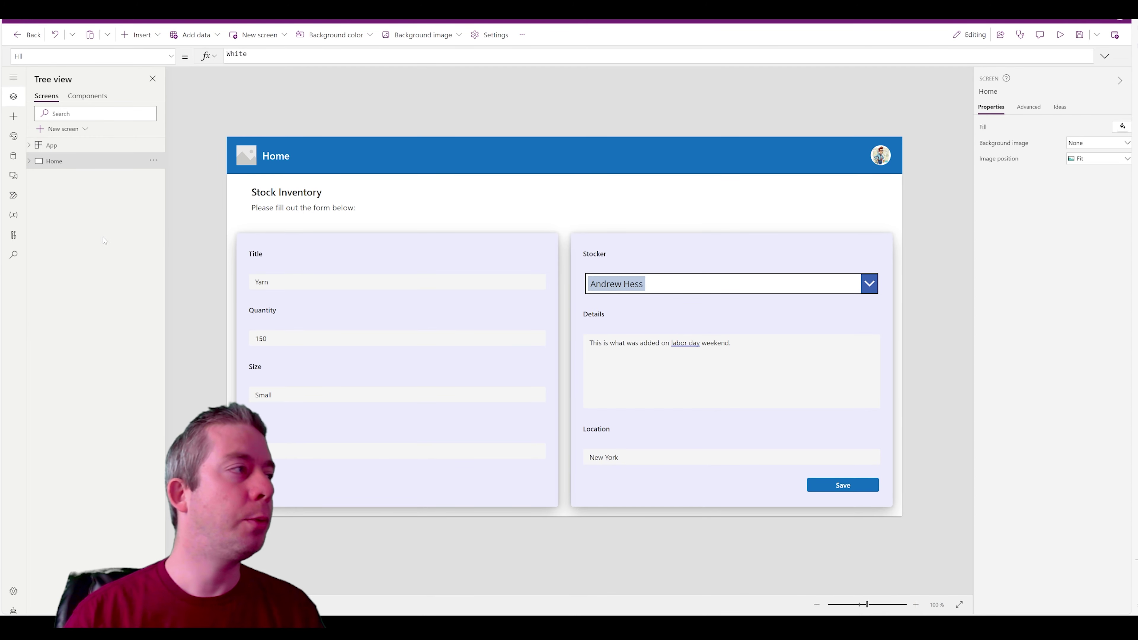
pyautogui.click(139, 34)
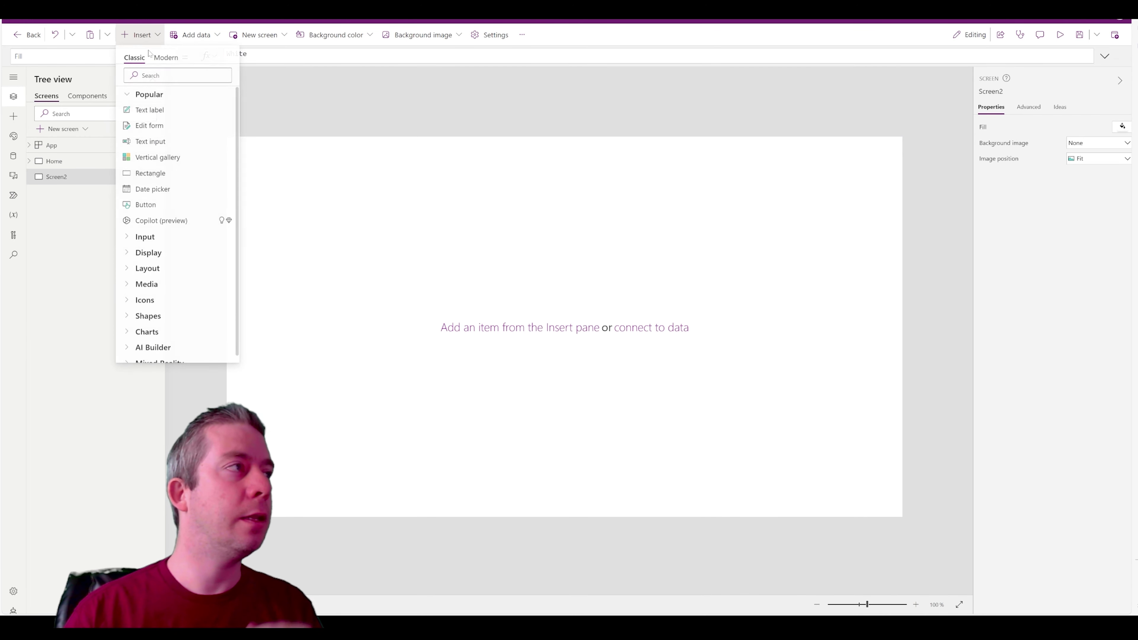
pyautogui.click(155, 112)
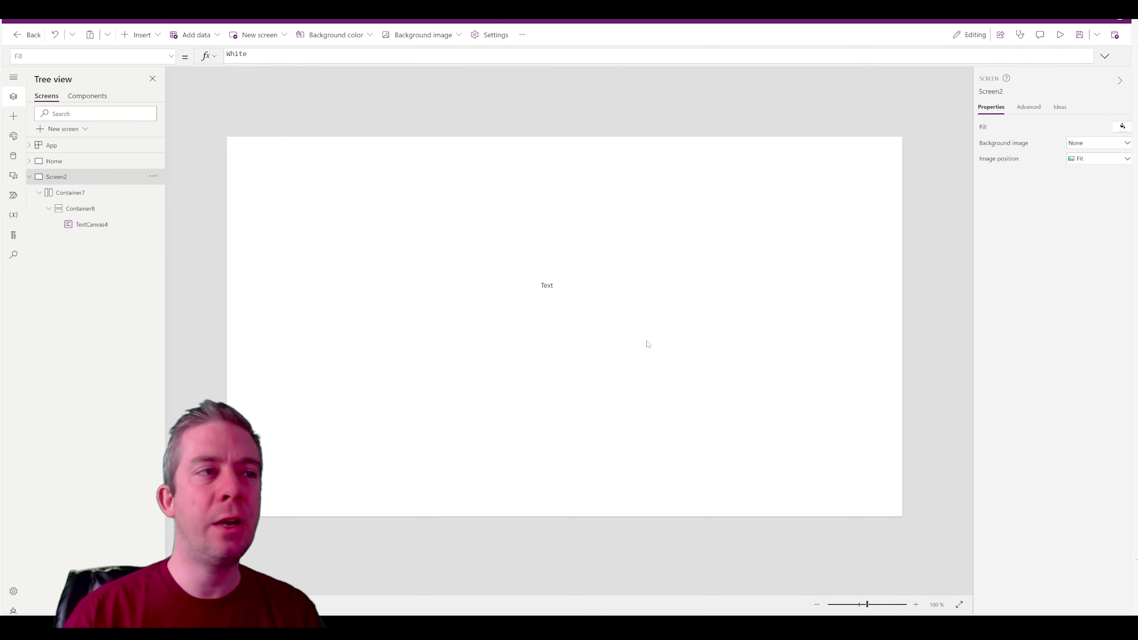
# Set the new screen's text to "Thanks for adding to the Inventory would you like to add another?"
pyautogui.click(530, 297)
pyautogui.click(543, 291)
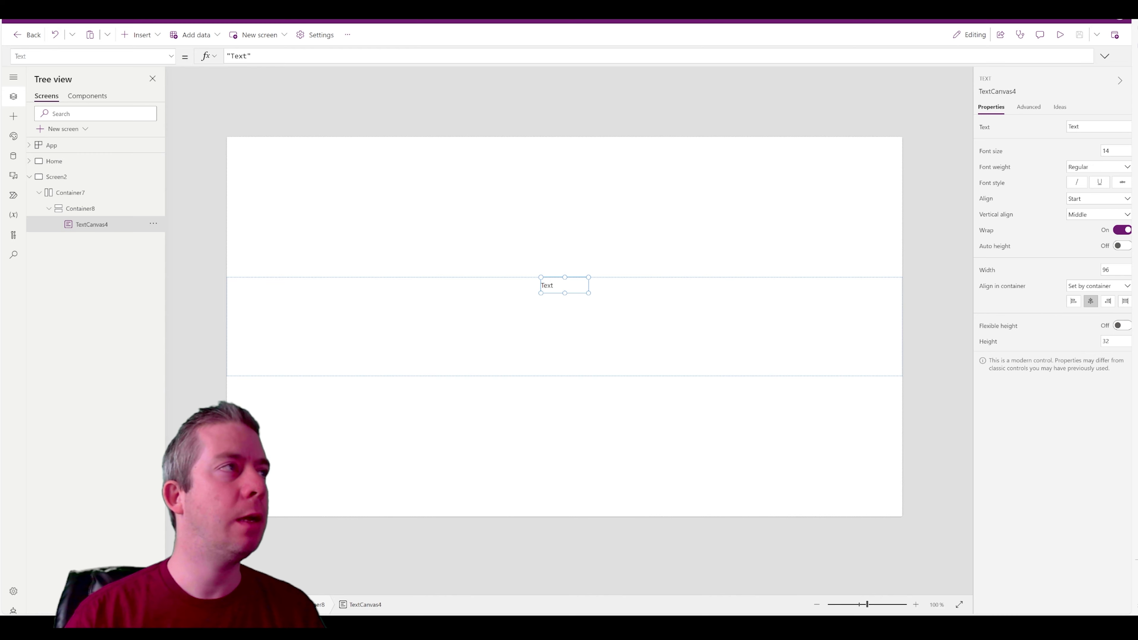
pyautogui.doubleClick(238, 55)
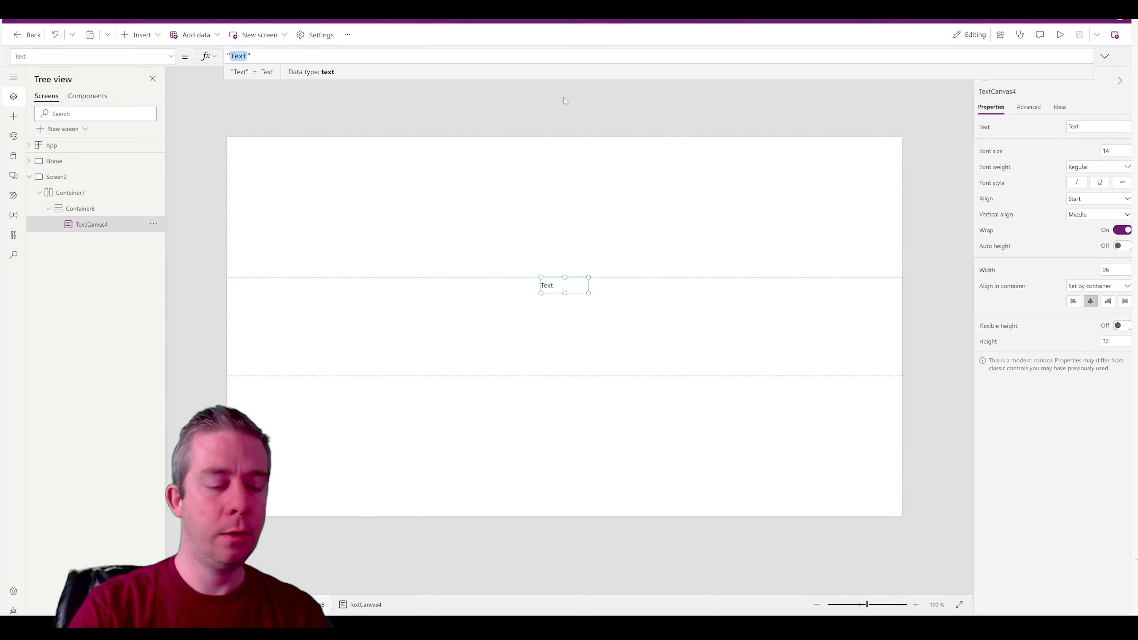
pyautogui.write('Thanks for adding t')
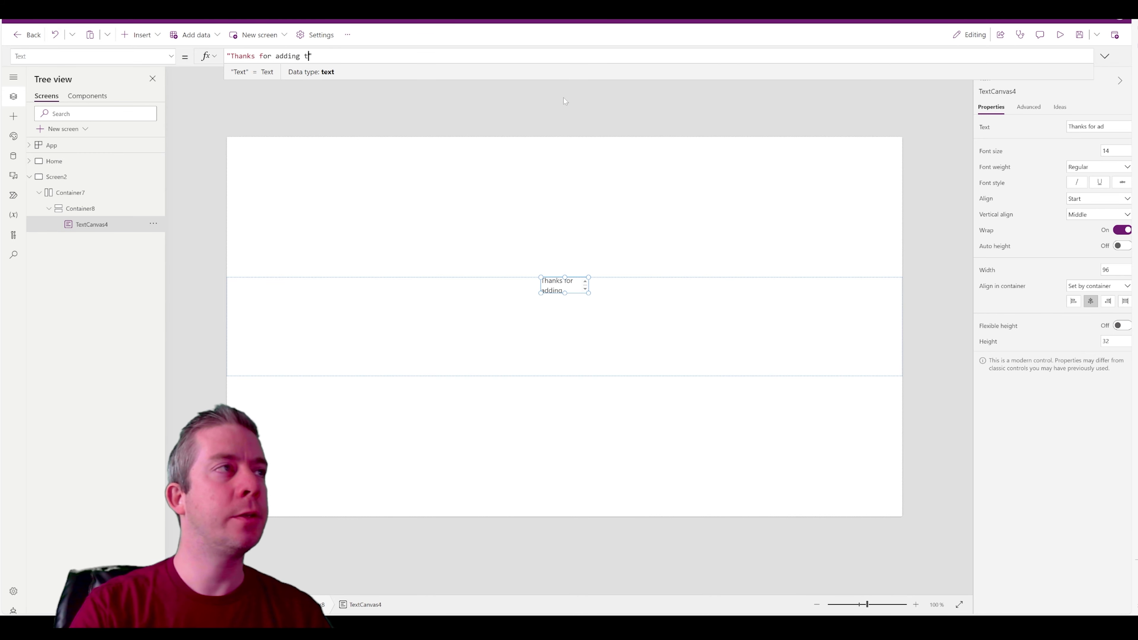
pyautogui.write('o the Invent')
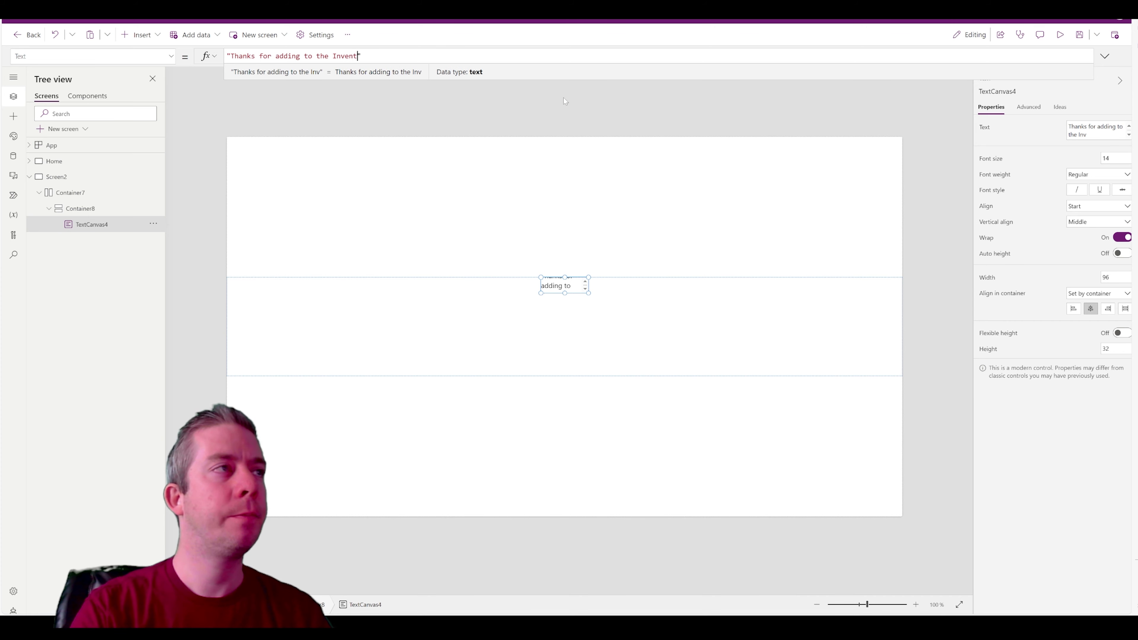
pyautogui.write('ory ')
pyautogui.write('would you like t')
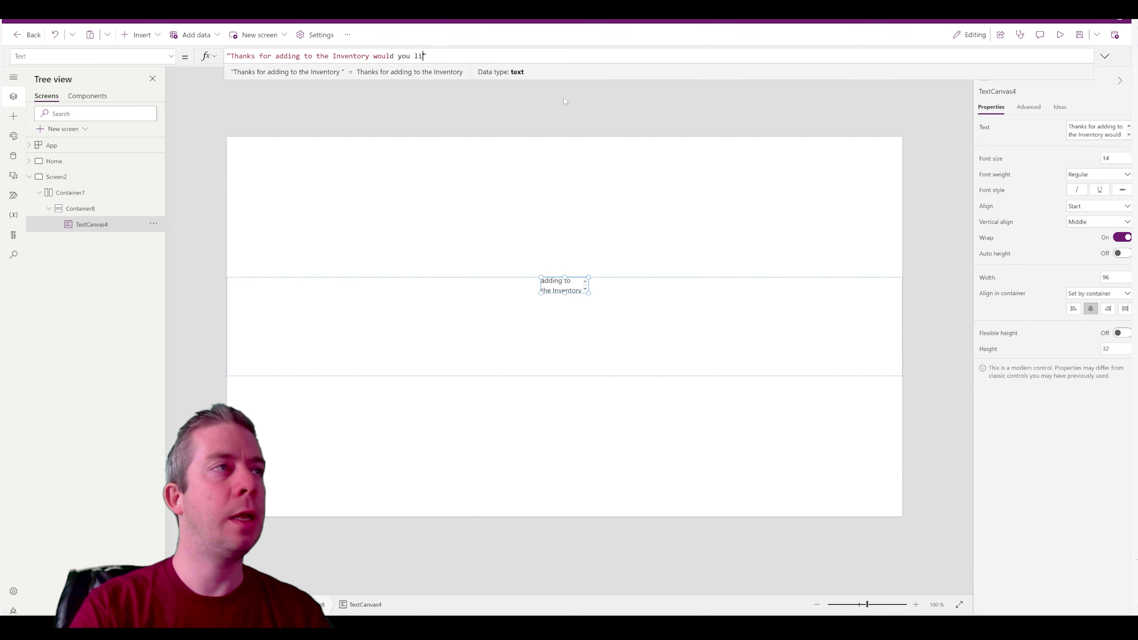
pyautogui.write('o add another?')
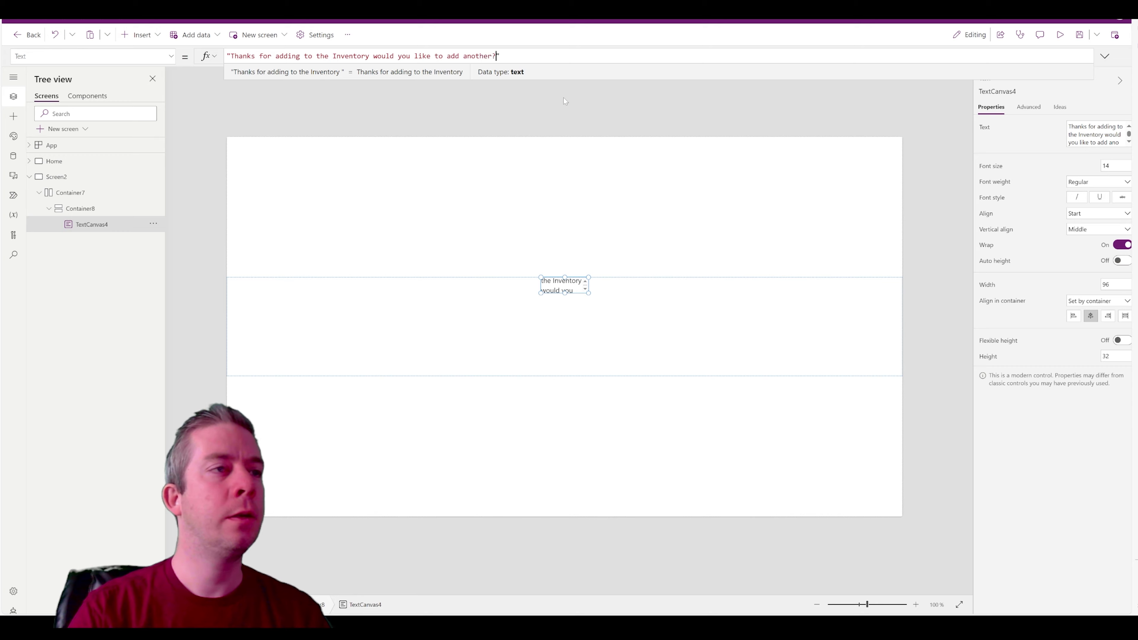
pyautogui.click(564, 98)
# Insert a modern button into the container below the thank-you message and set its text to Add Another
pyautogui.click(142, 36)
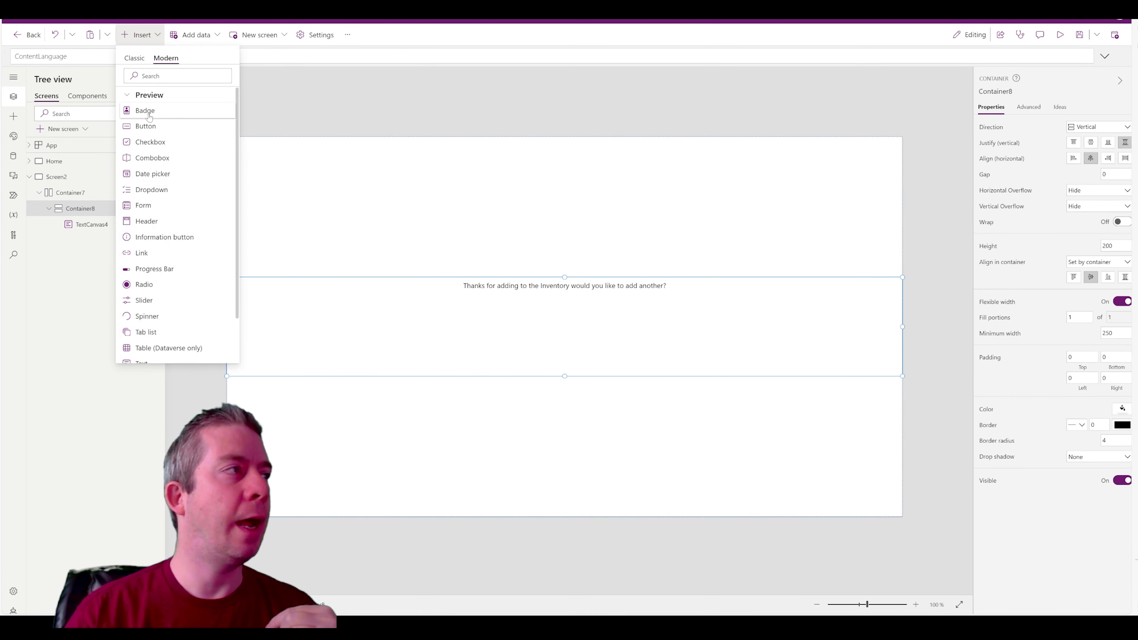
pyautogui.click(152, 128)
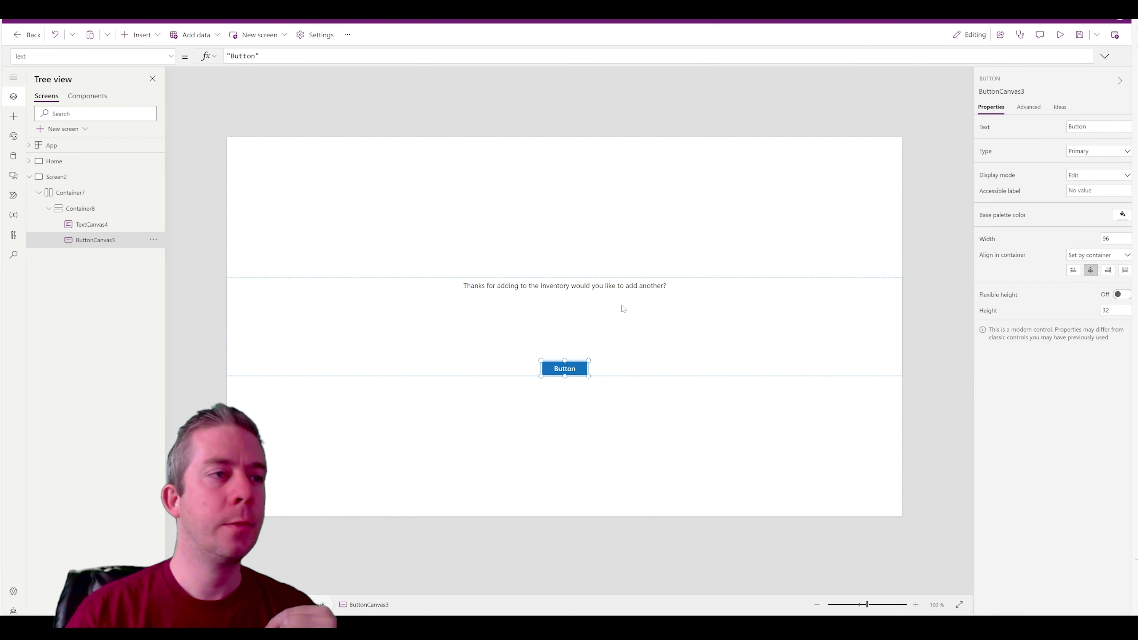
pyautogui.doubleClick(1080, 127)
pyautogui.write('Add Another')
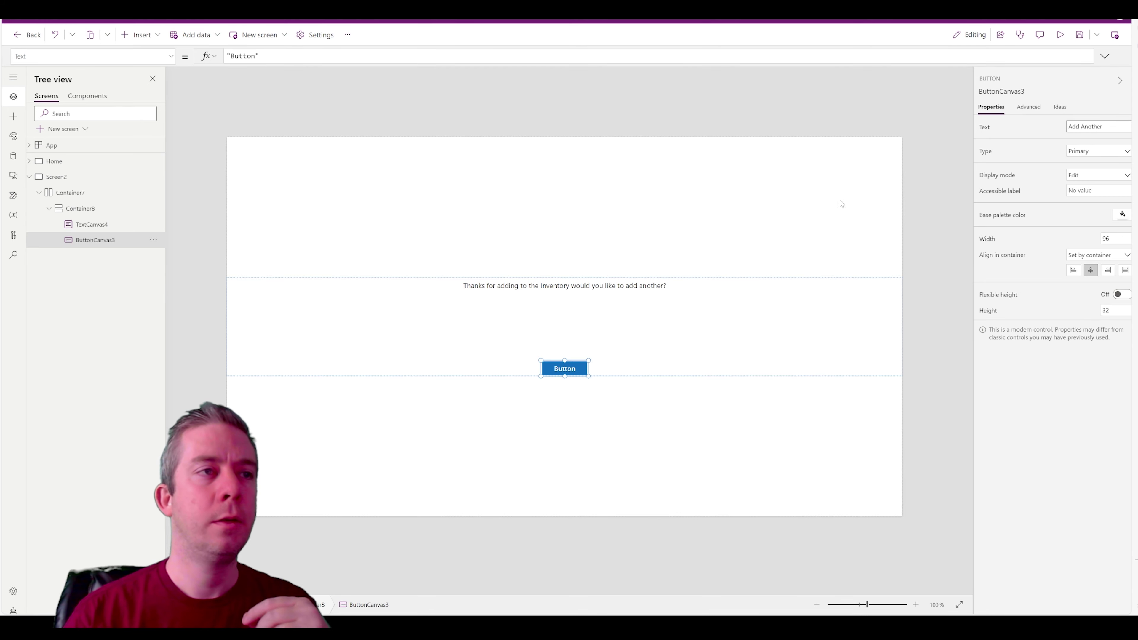
pyautogui.click(830, 239)
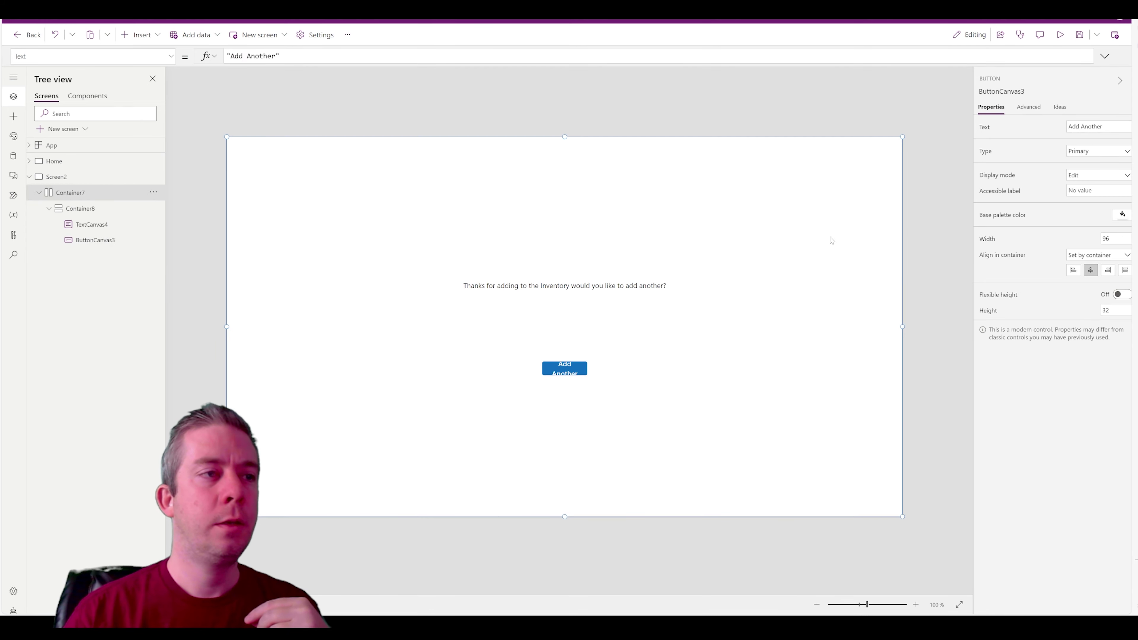
# Set the Add Another button's width to 200 and preview the thank-you screen in phone size
pyautogui.click(581, 368)
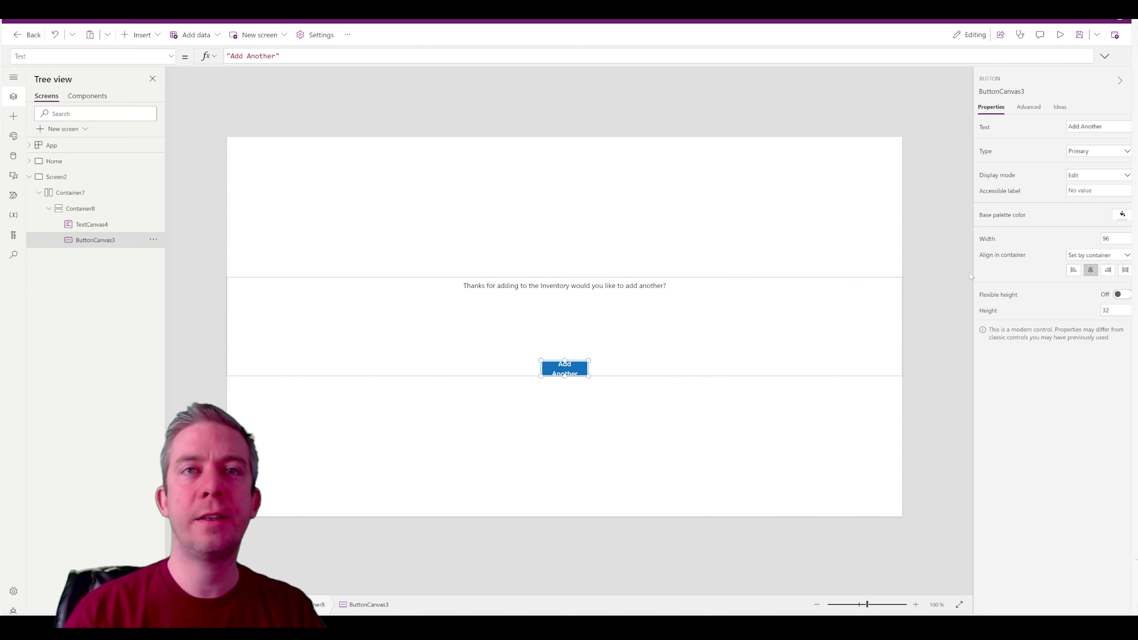
pyautogui.click(1060, 34)
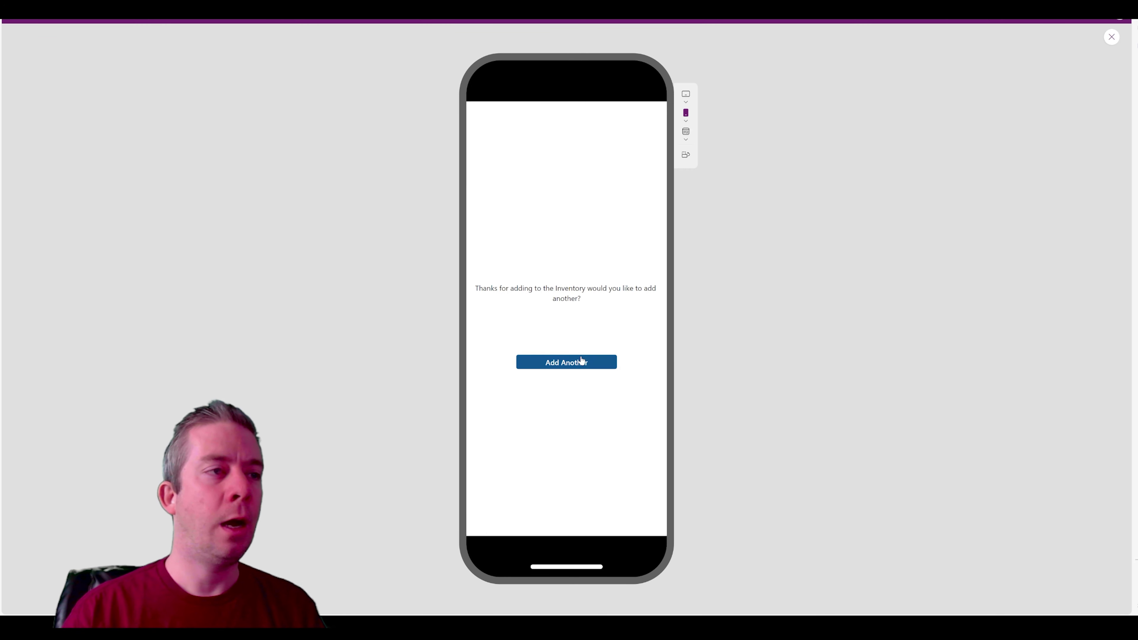
pyautogui.click(1112, 37)
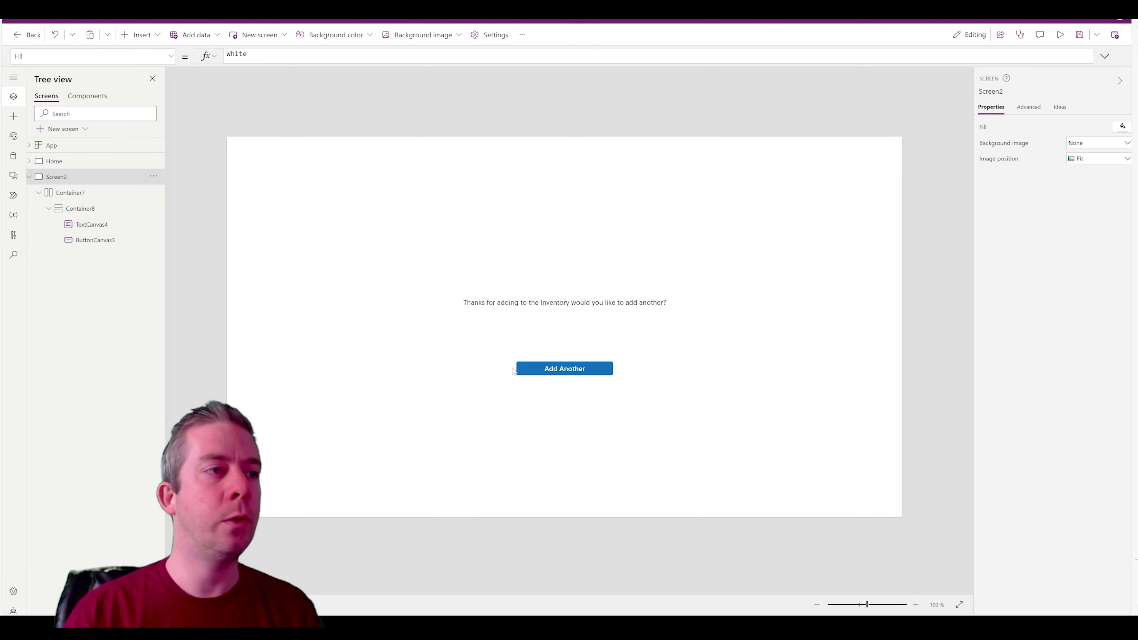
# Set the Add Another button's OnSelect formula to Navigate(Home,ScreenTransition.Fade)
pyautogui.click(170, 63)
pyautogui.click(67, 147)
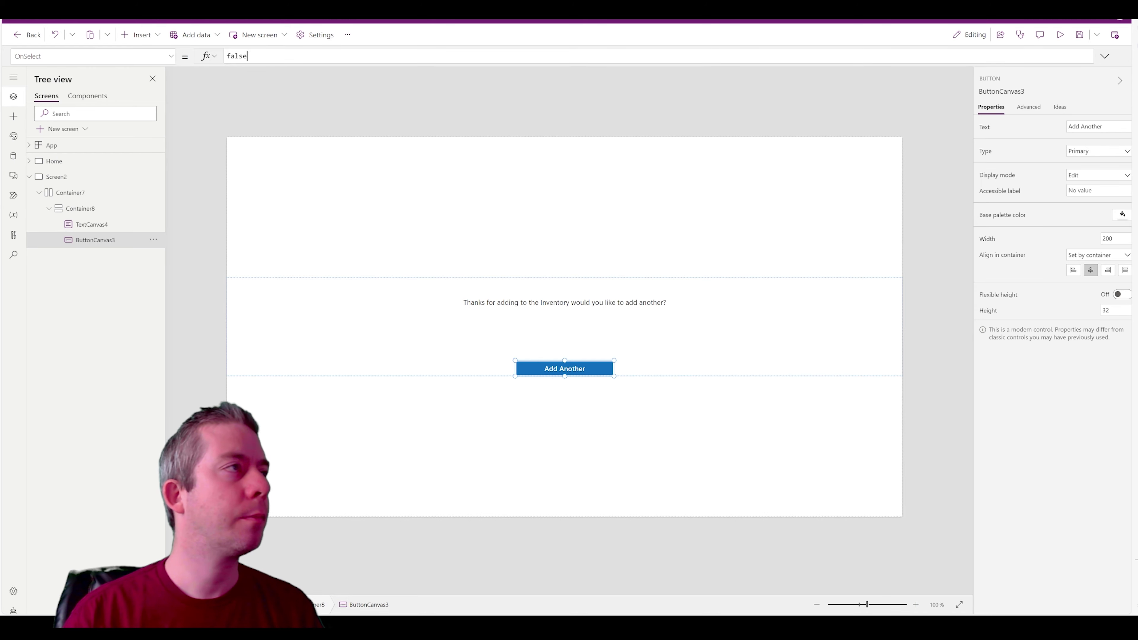
pyautogui.hotkey('ctrl', 'a')
pyautogui.write('Navigate(')
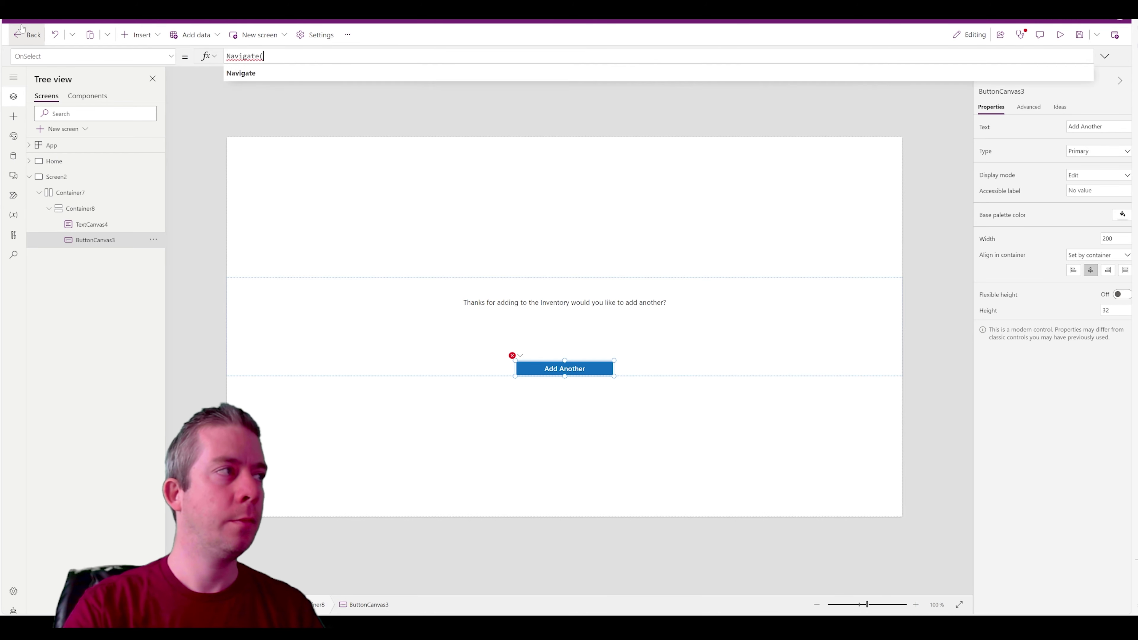
pyautogui.write('Screen1')
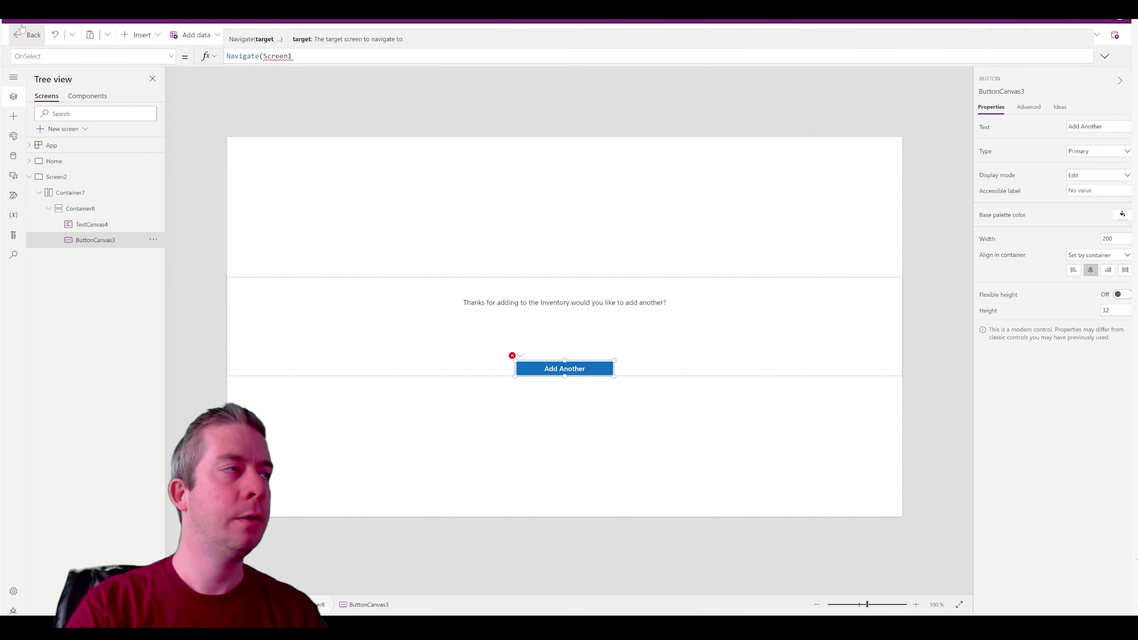
pyautogui.press('BackSpace')
pyautogui.press('BackSpace')
pyautogui.press('BackSpace')
pyautogui.press('BackSpace')
pyautogui.press('BackSpace')
pyautogui.press('BackSpace')
pyautogui.press('BackSpace')
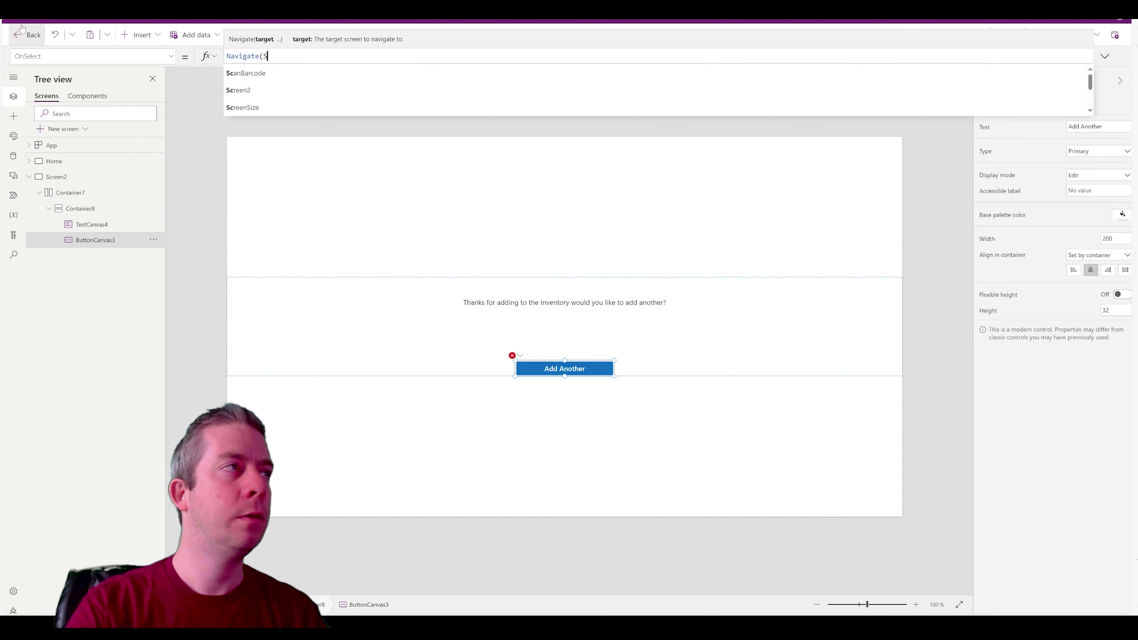
pyautogui.write('Home,')
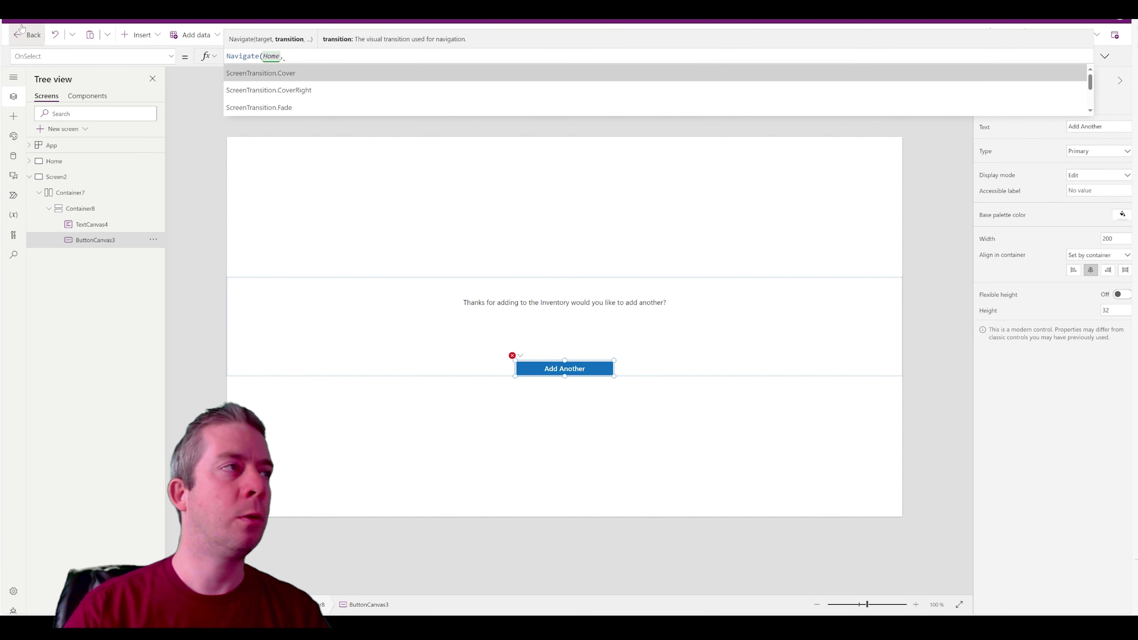
pyautogui.write('ScreenTransition.Fade)')
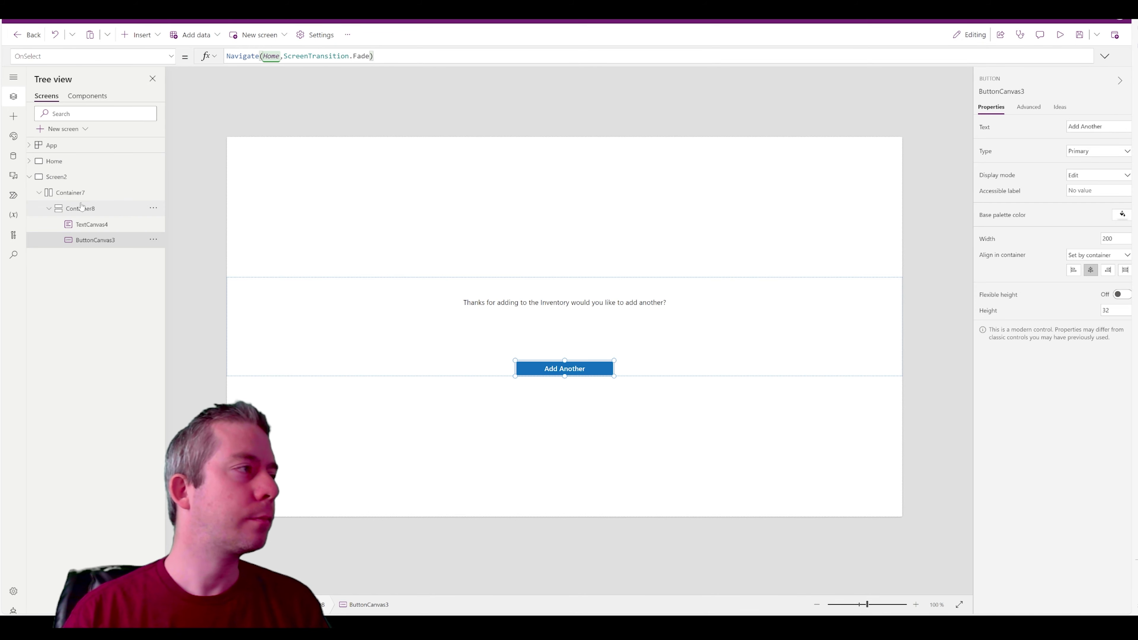
# Append Navigate(Screen2,ScreenTransition.Fade); on a new line after the Patch call in the Home screen Save button's OnSelect formula
pyautogui.click(70, 165)
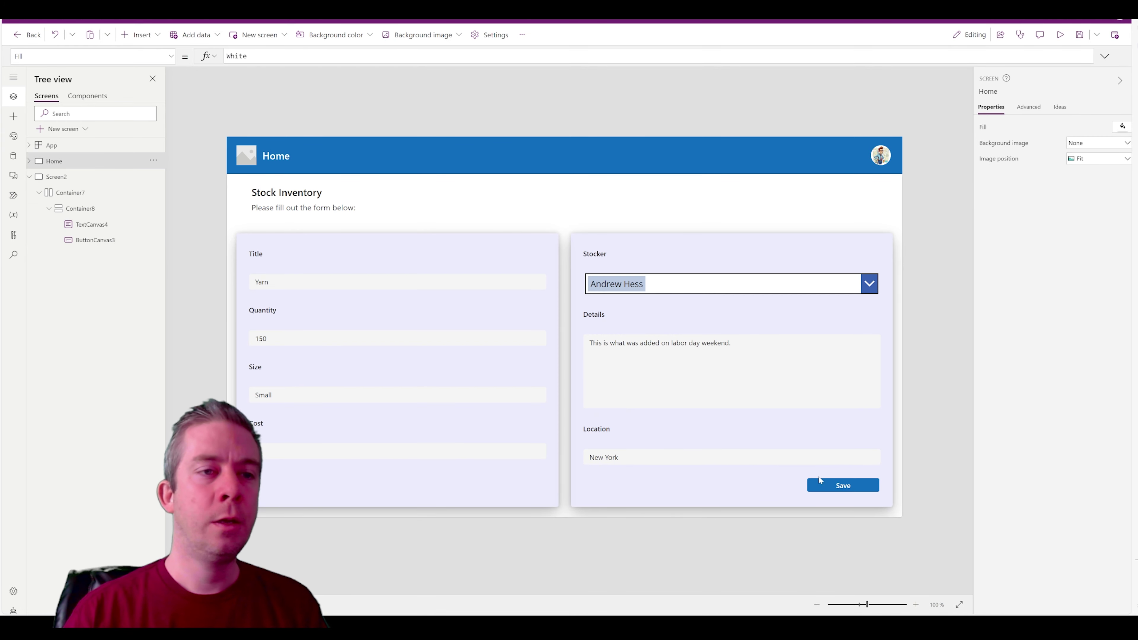
pyautogui.click(828, 484)
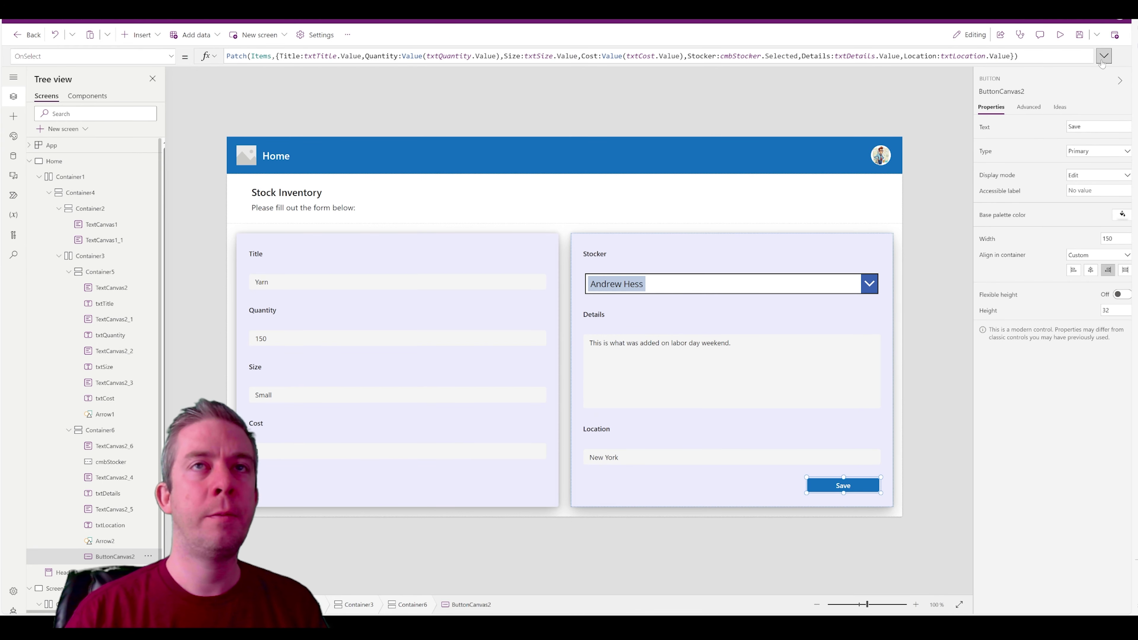
pyautogui.click(1104, 56)
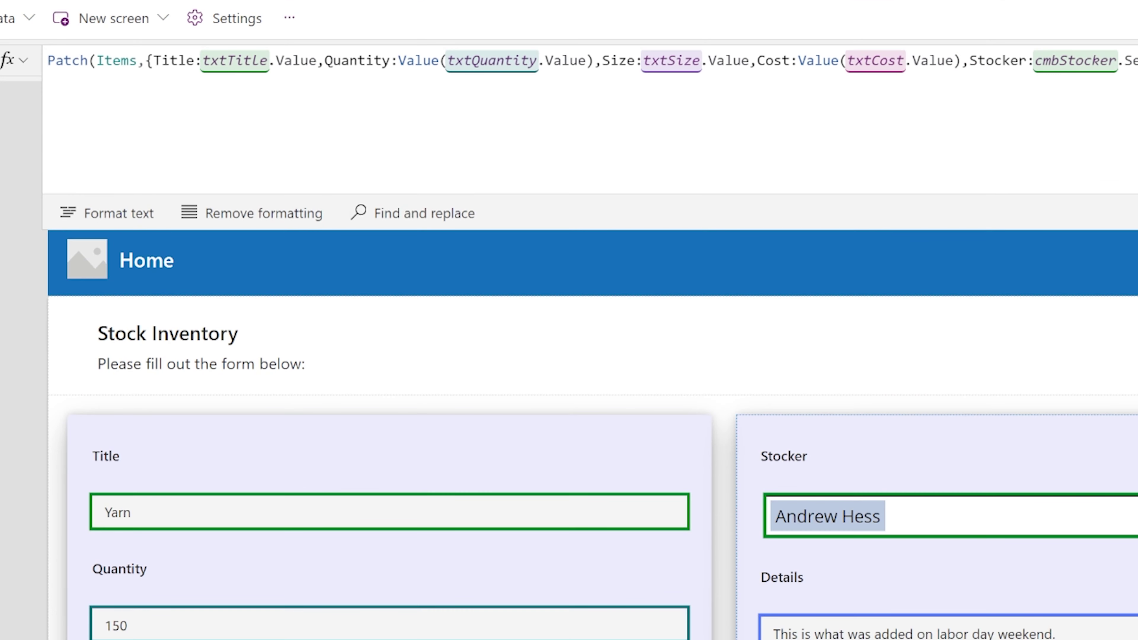
pyautogui.hotkey('shift', 'Return')
pyautogui.write('Navigate(')
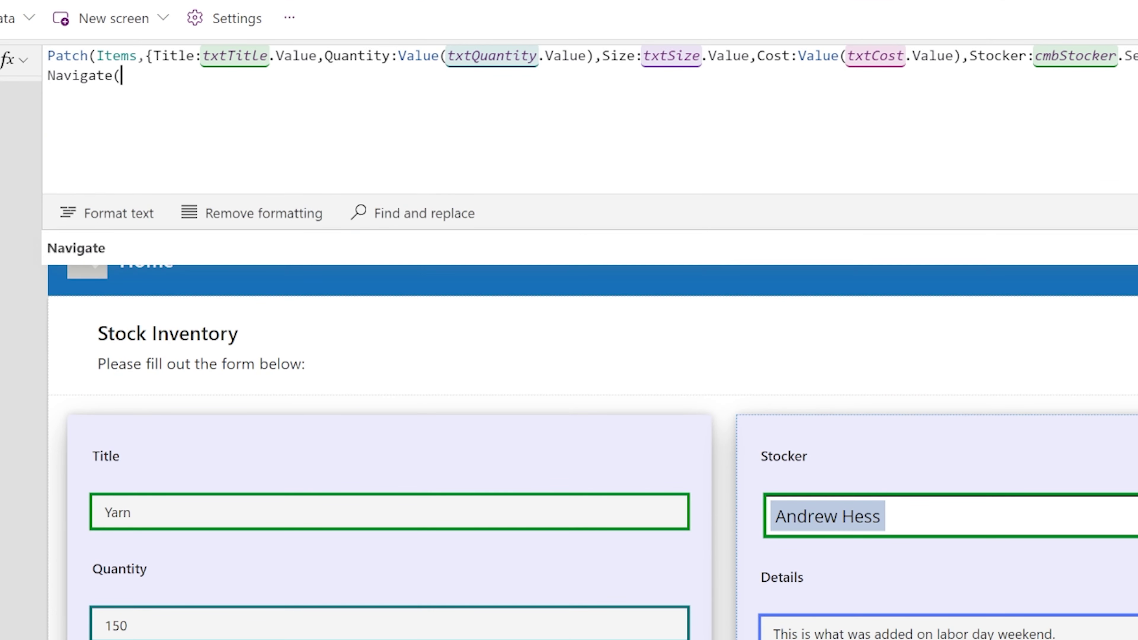
pyautogui.write('Screen2,')
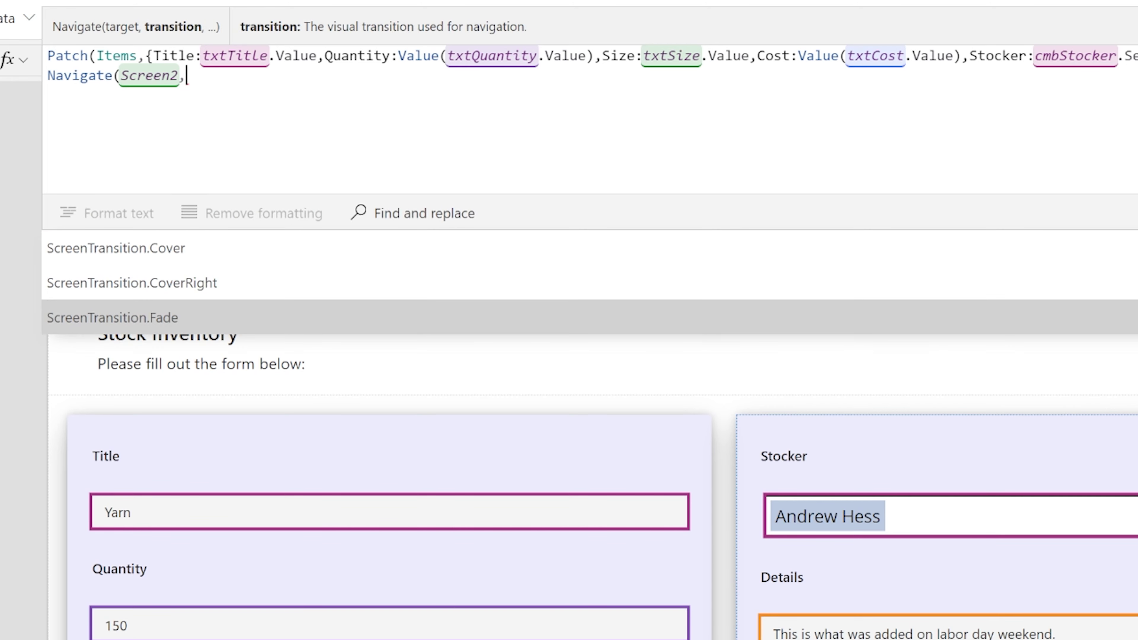
pyautogui.press('Tab')
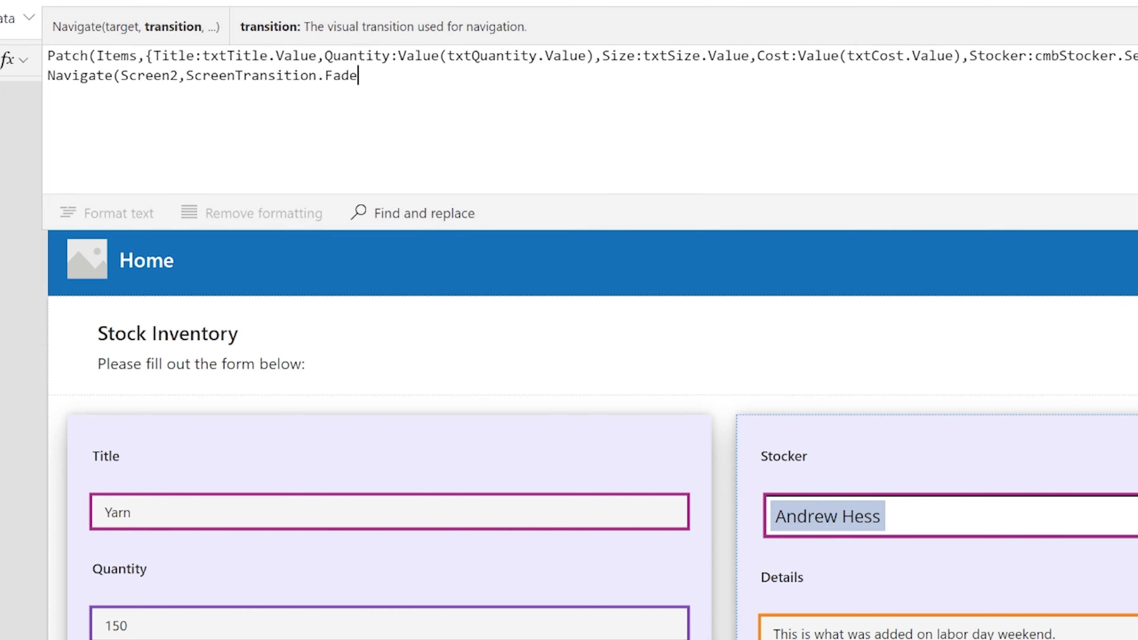
pyautogui.write(');')
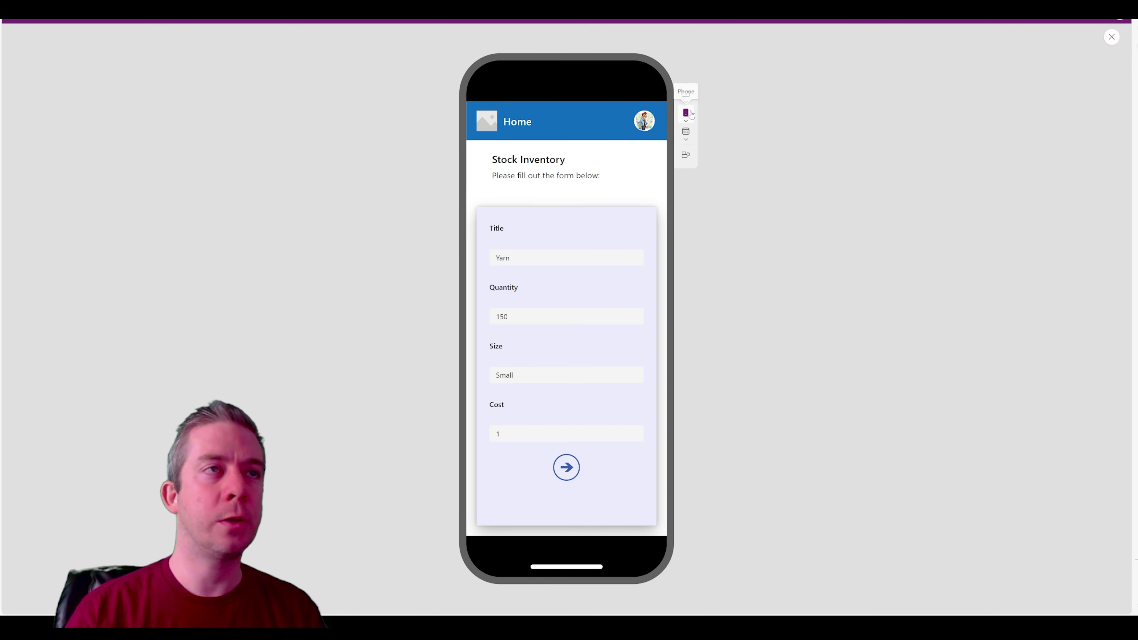
# Test the navigation in the phone preview by saving the entry and choosing Add Another, and close the preview
pyautogui.click(566, 465)
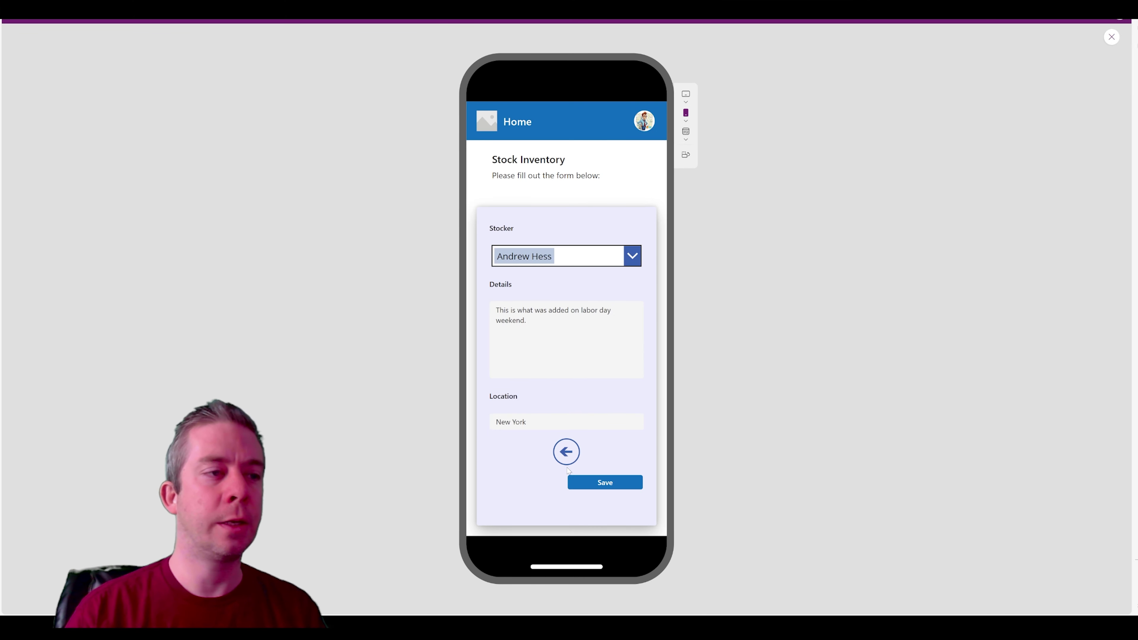
pyautogui.click(602, 484)
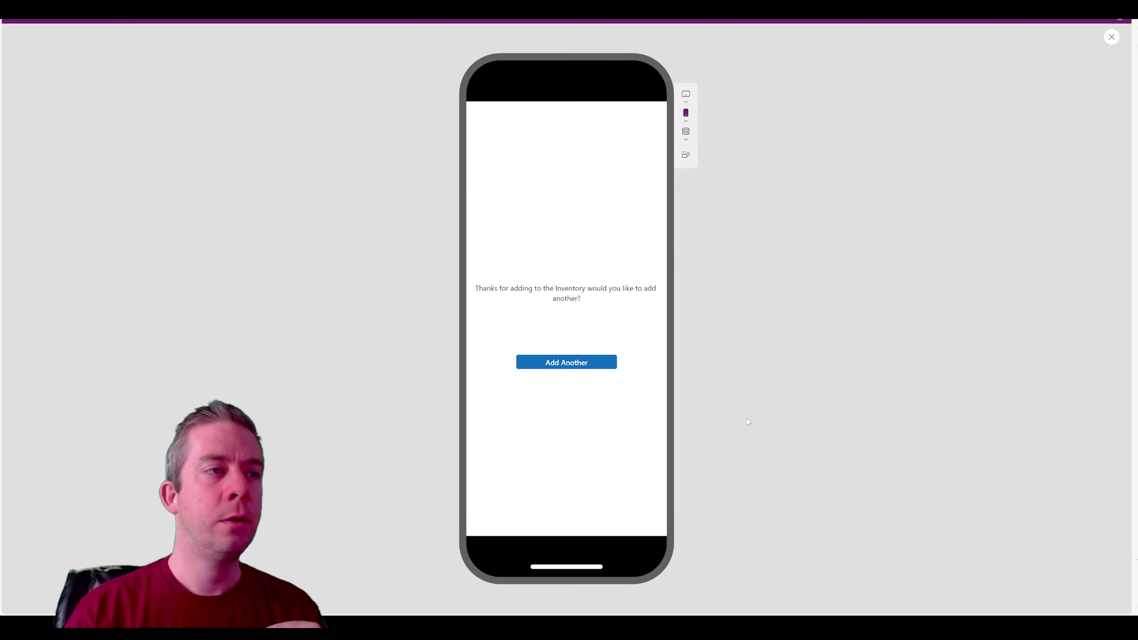
pyautogui.click(567, 364)
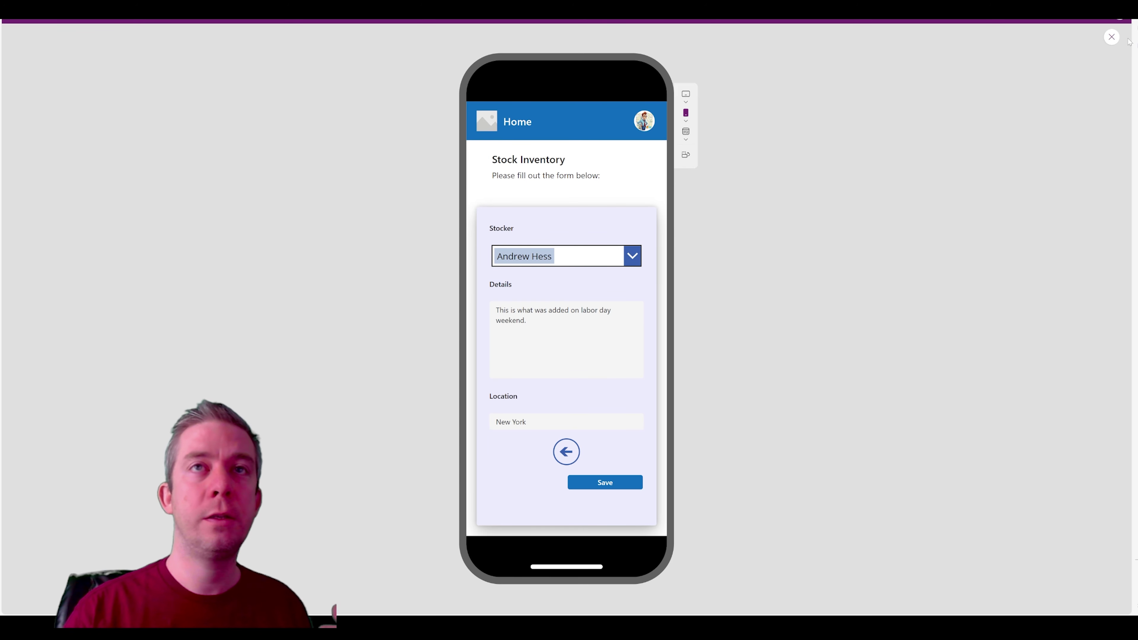
pyautogui.click(1112, 37)
# Append UpdateContext({varScreenVis:false}) on a new line in the Save button's OnSelect formula
pyautogui.click(841, 484)
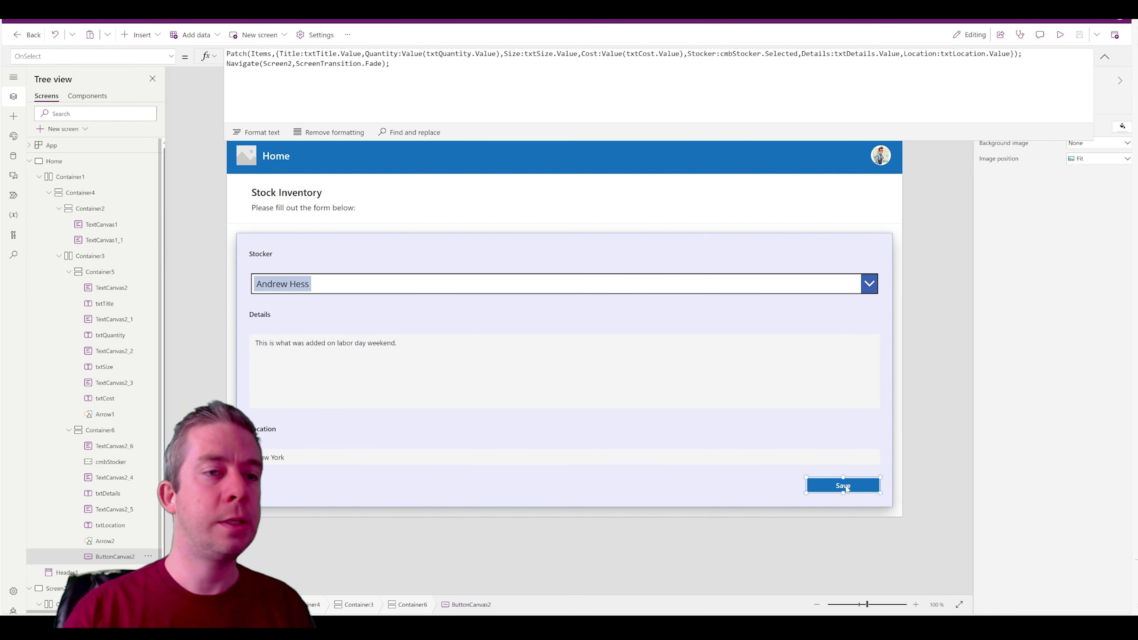
pyautogui.click(391, 64)
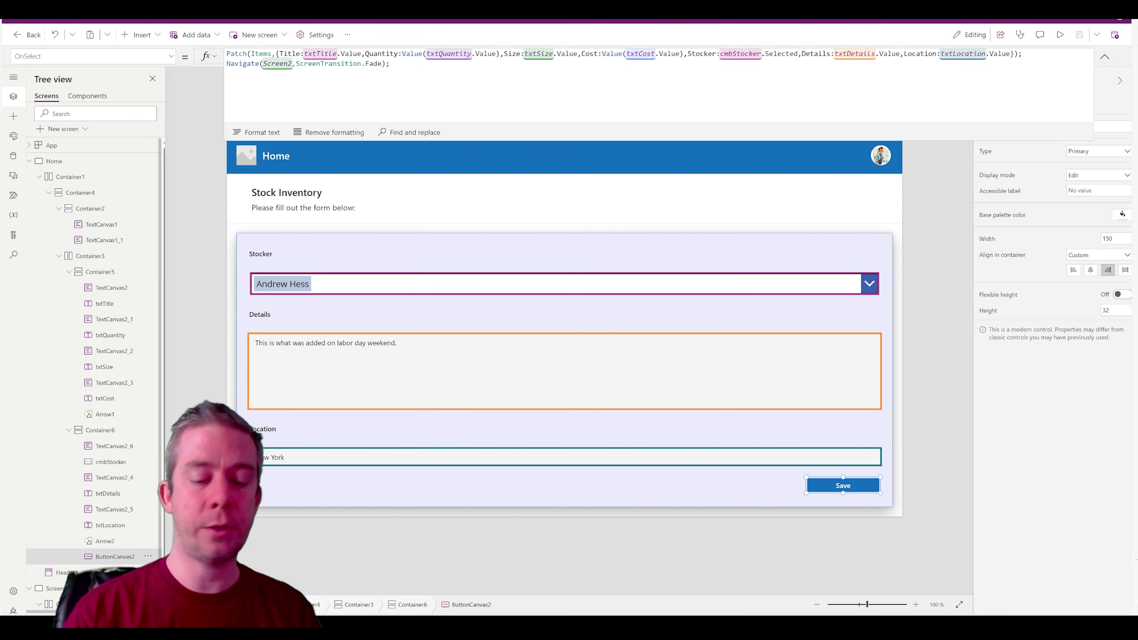
pyautogui.write('UpdateC')
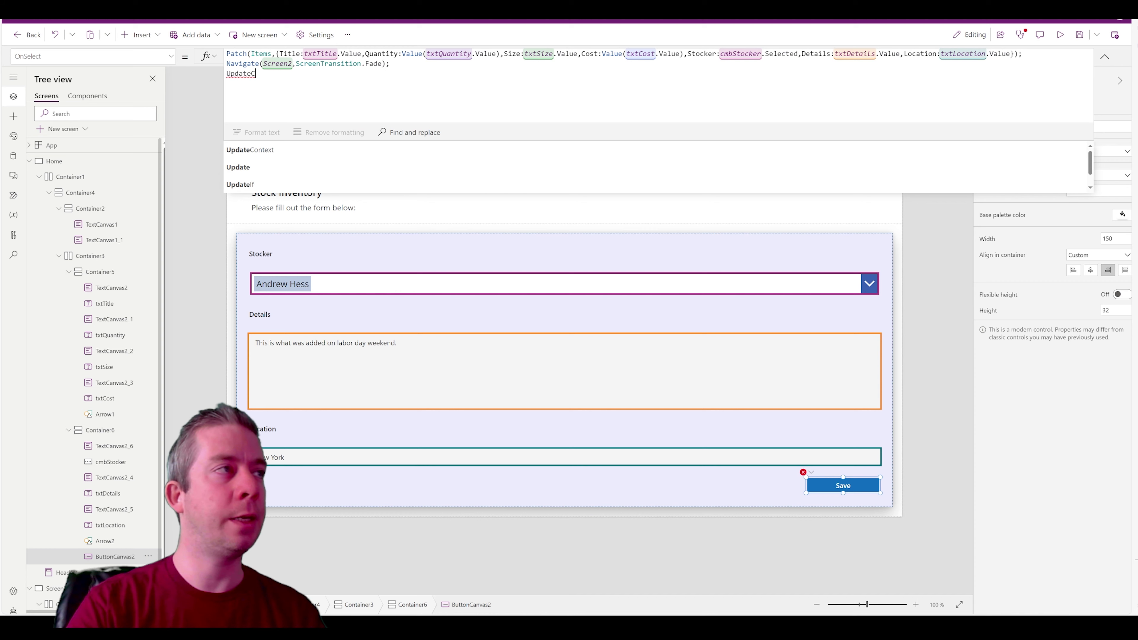
pyautogui.write('ontext({')
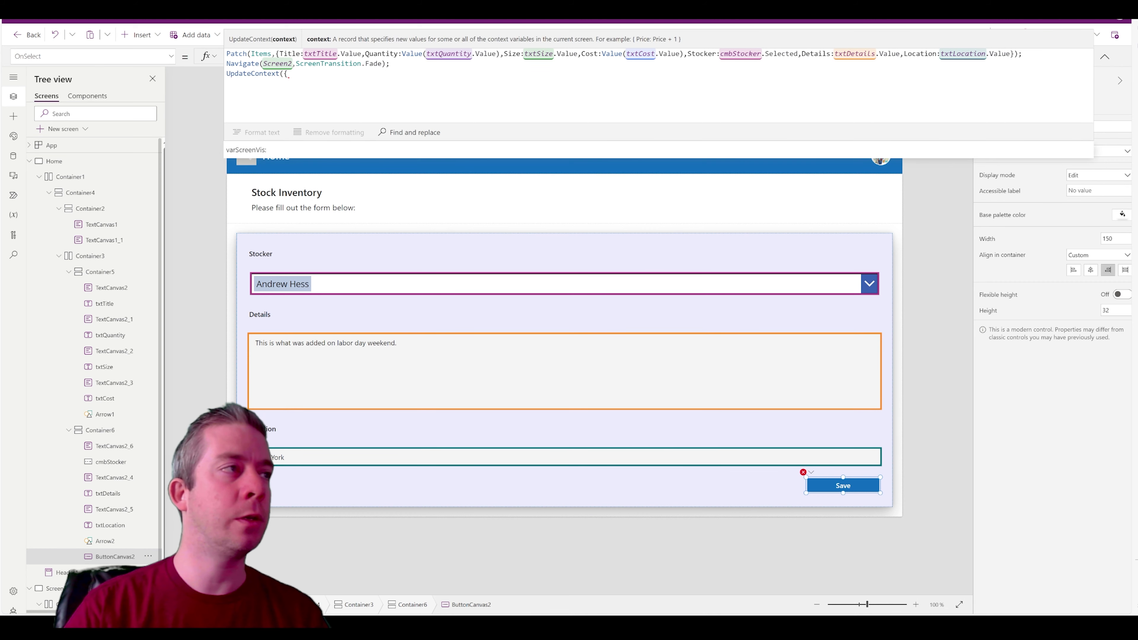
pyautogui.press('Tab')
pyautogui.write('false})')
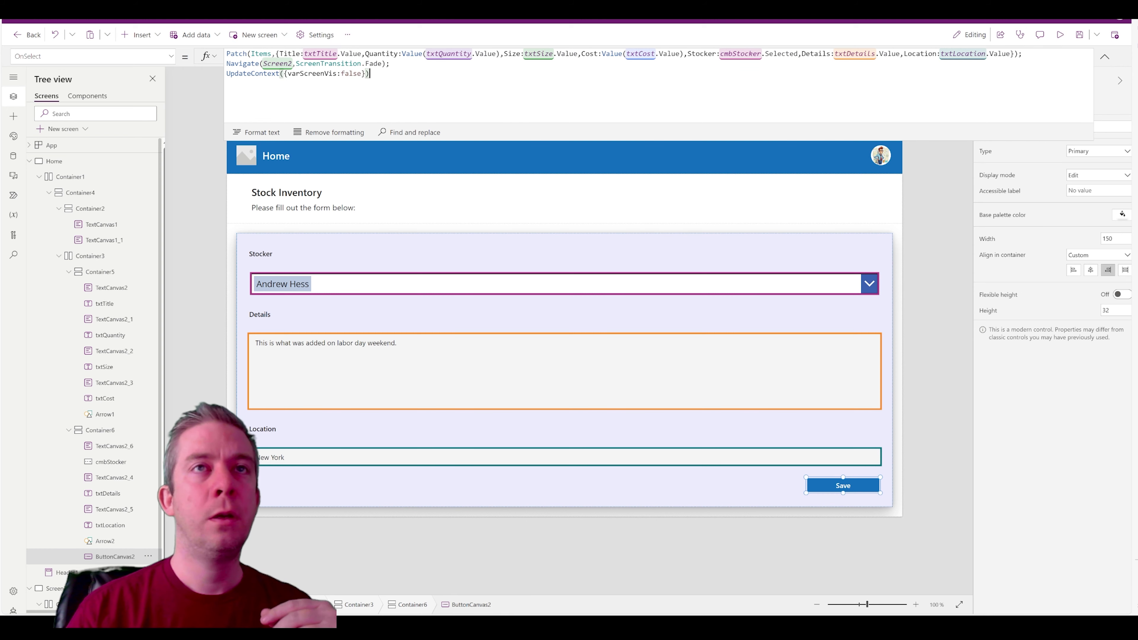
pyautogui.click(1104, 56)
# Preview the form, go back to its Title, Quantity, Size and Cost section, and close the preview
pyautogui.click(1060, 35)
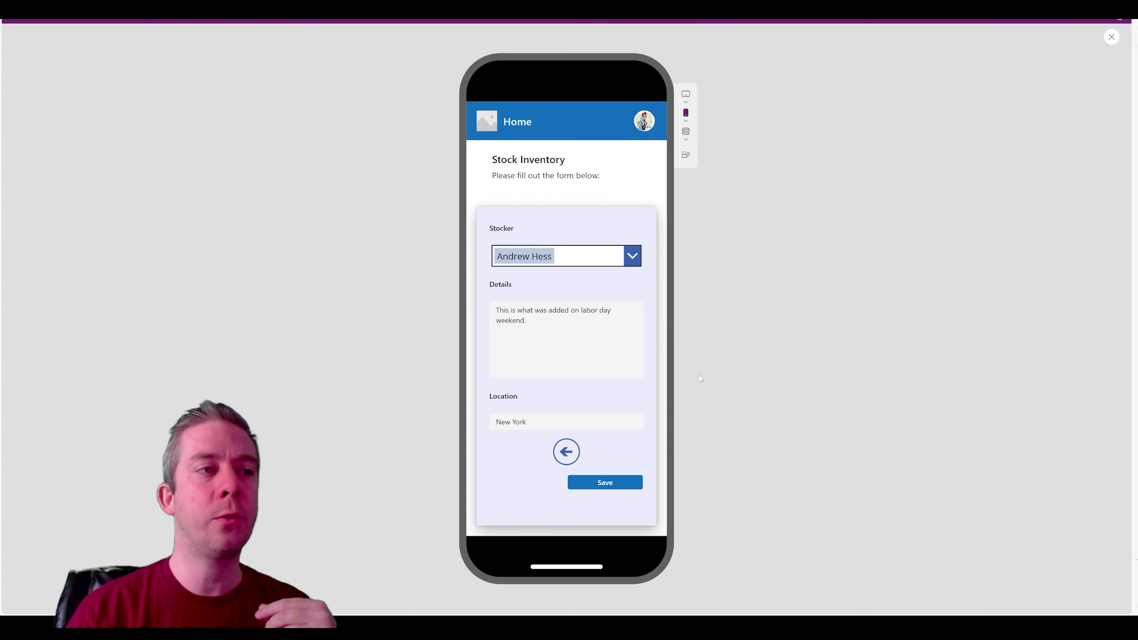
pyautogui.click(569, 453)
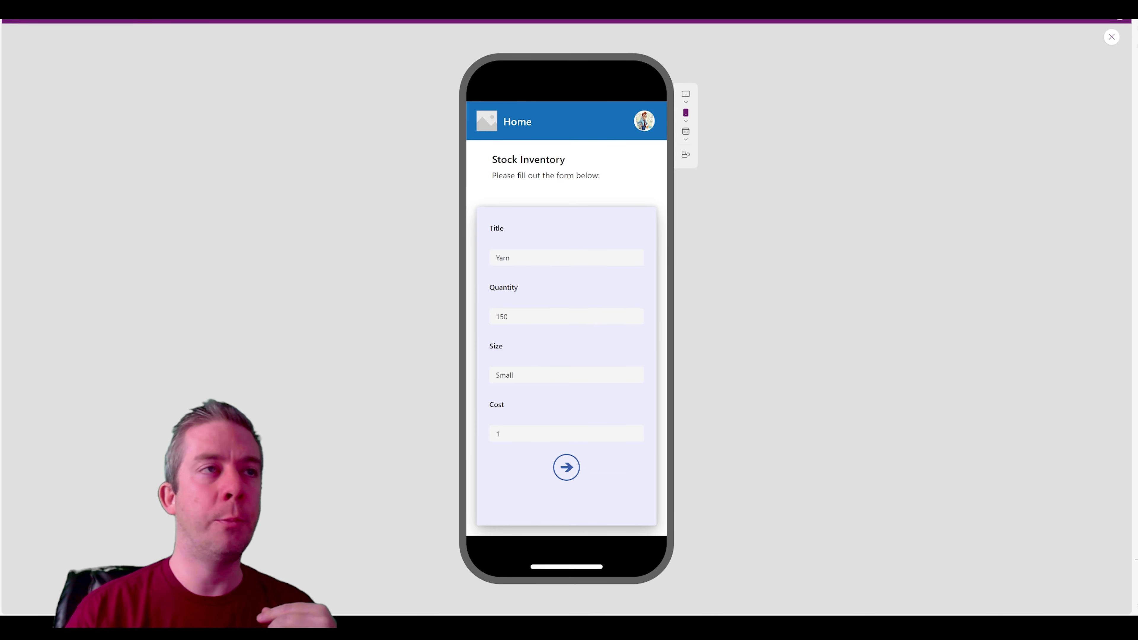
pyautogui.click(1110, 38)
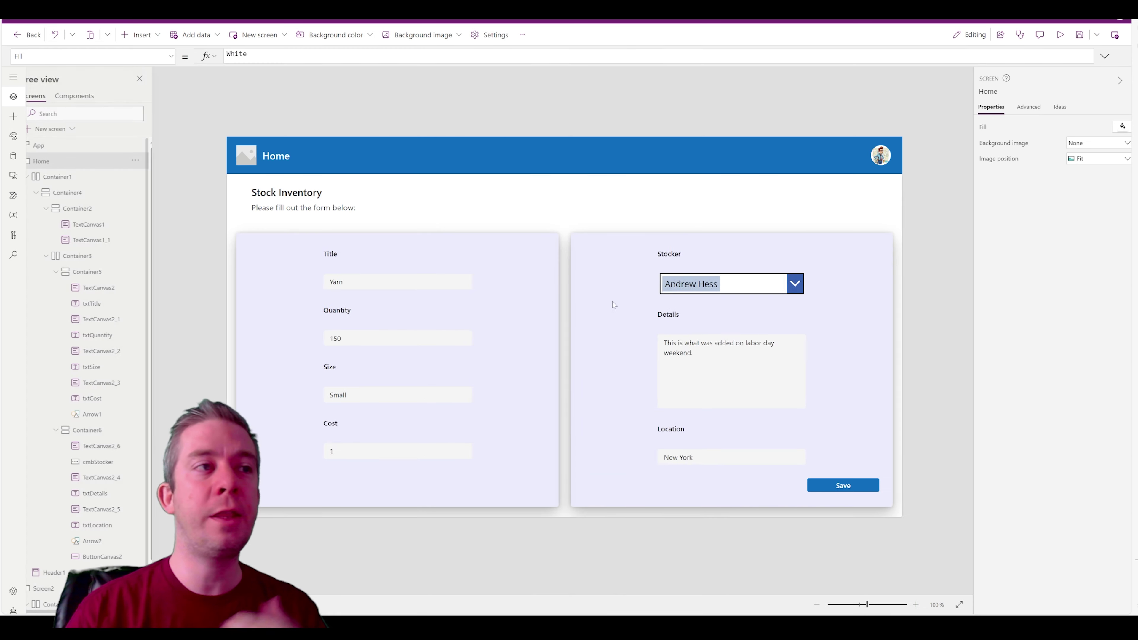
# Append Reset(txtCost) and the start of another Reset call to the OnSelect formula of Screen2's Add Another button
pyautogui.click(61, 256)
pyautogui.click(48, 193)
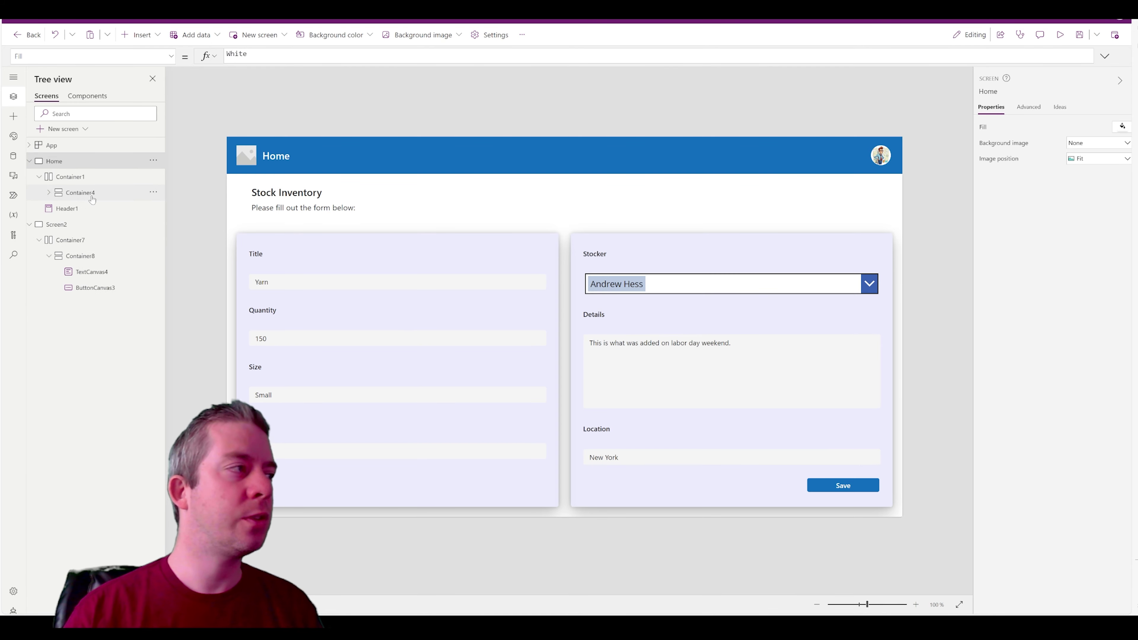
pyautogui.click(323, 285)
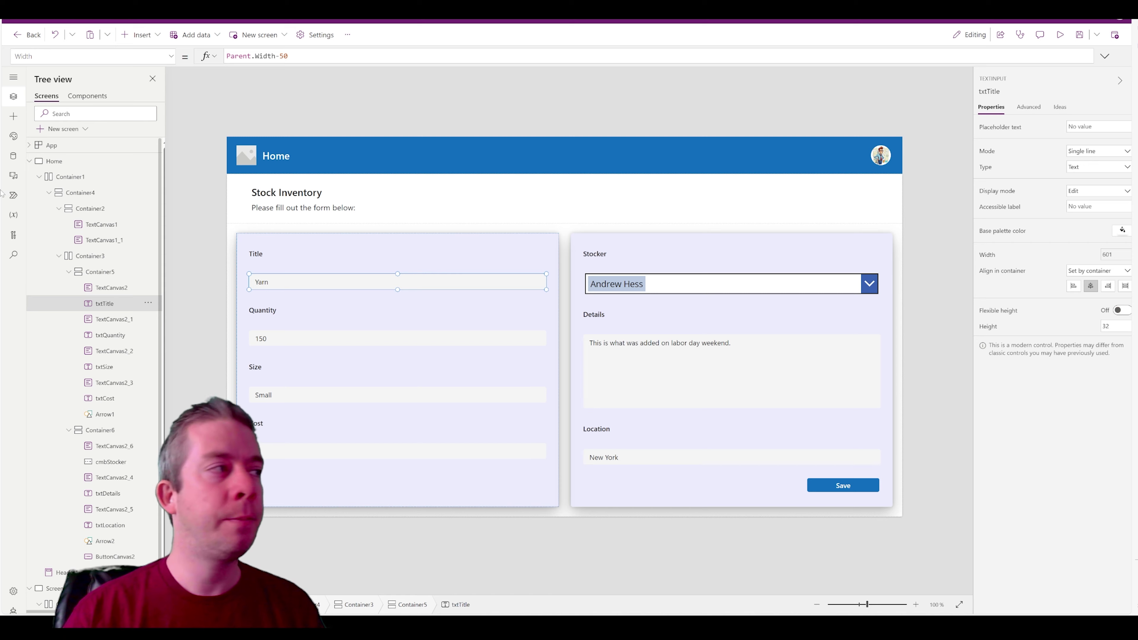
pyautogui.click(39, 176)
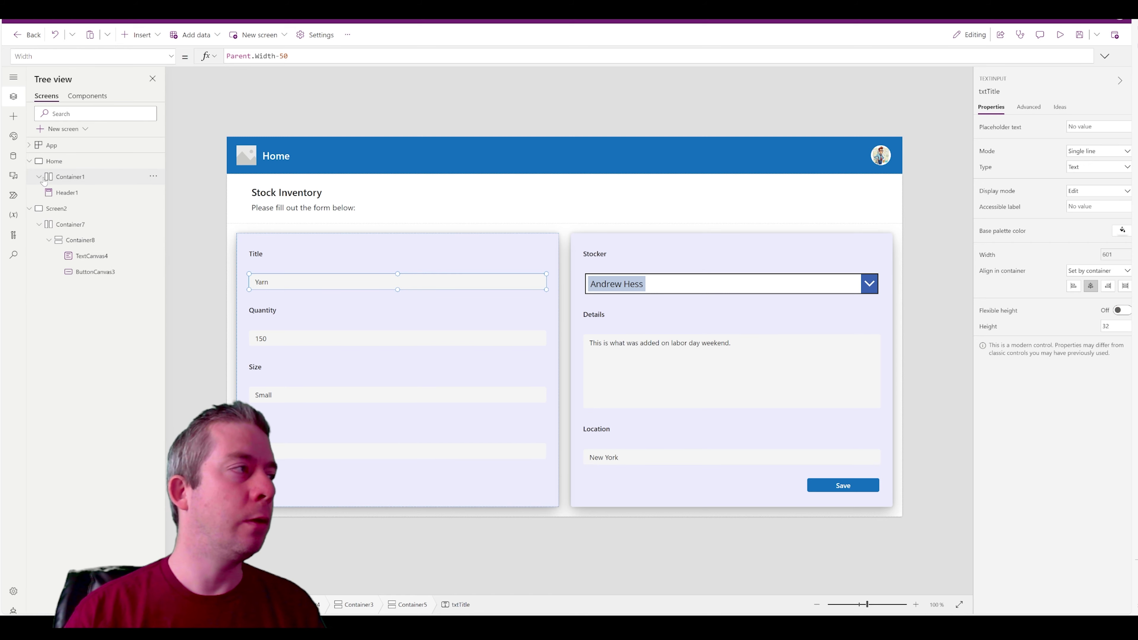
pyautogui.click(91, 274)
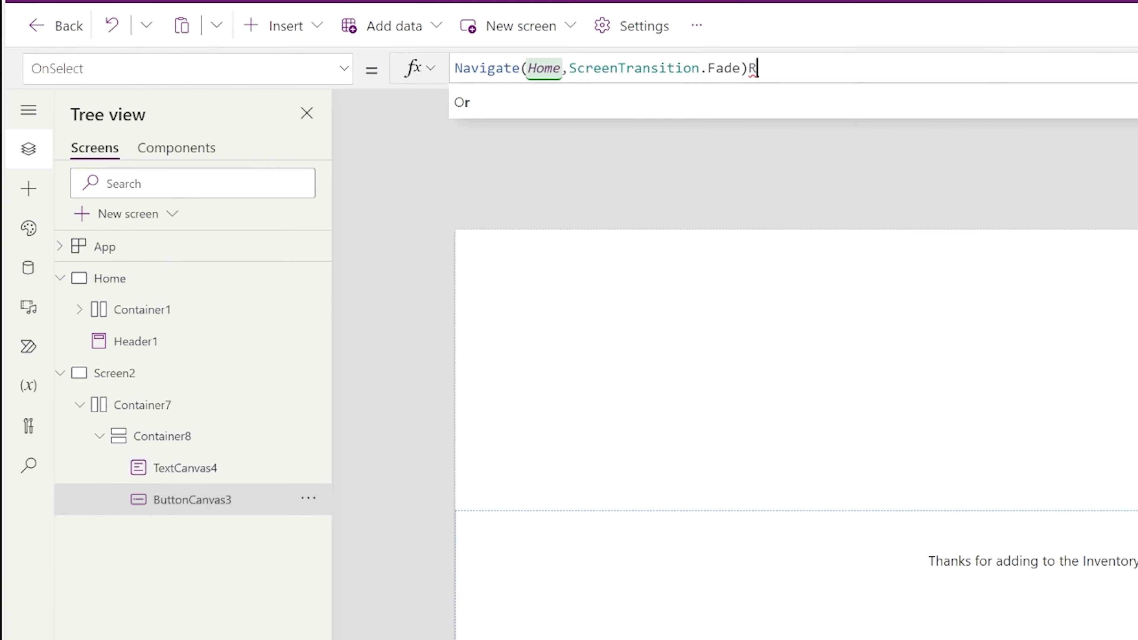
pyautogui.write(';')
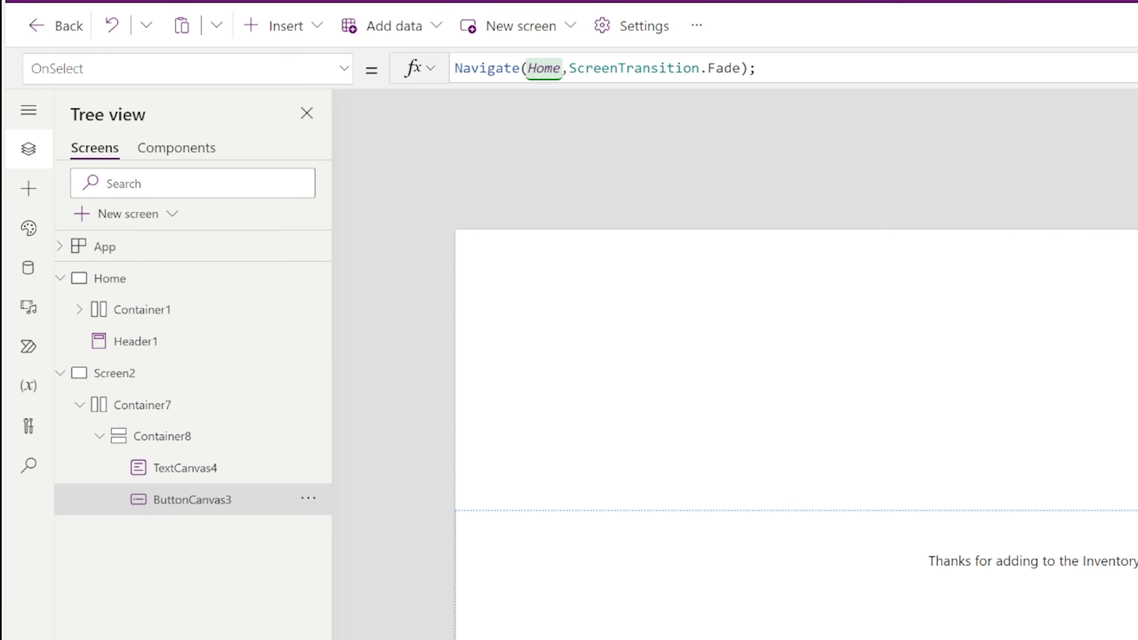
pyautogui.write('Reset')
pyautogui.press('BackSpace')
pyautogui.write('et')
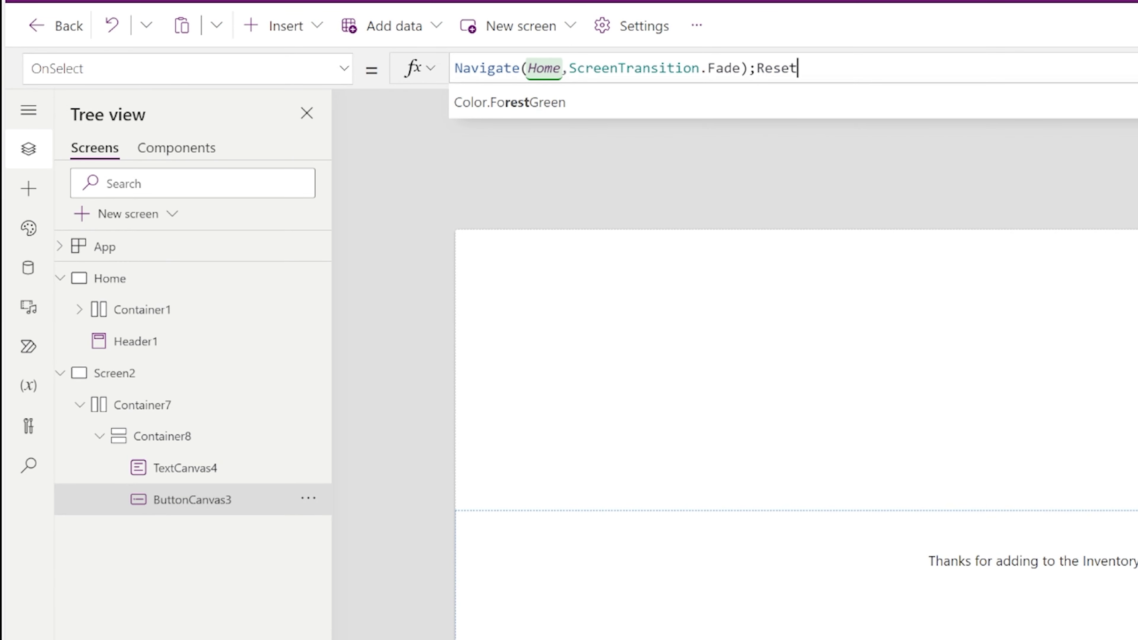
pyautogui.write('(txt')
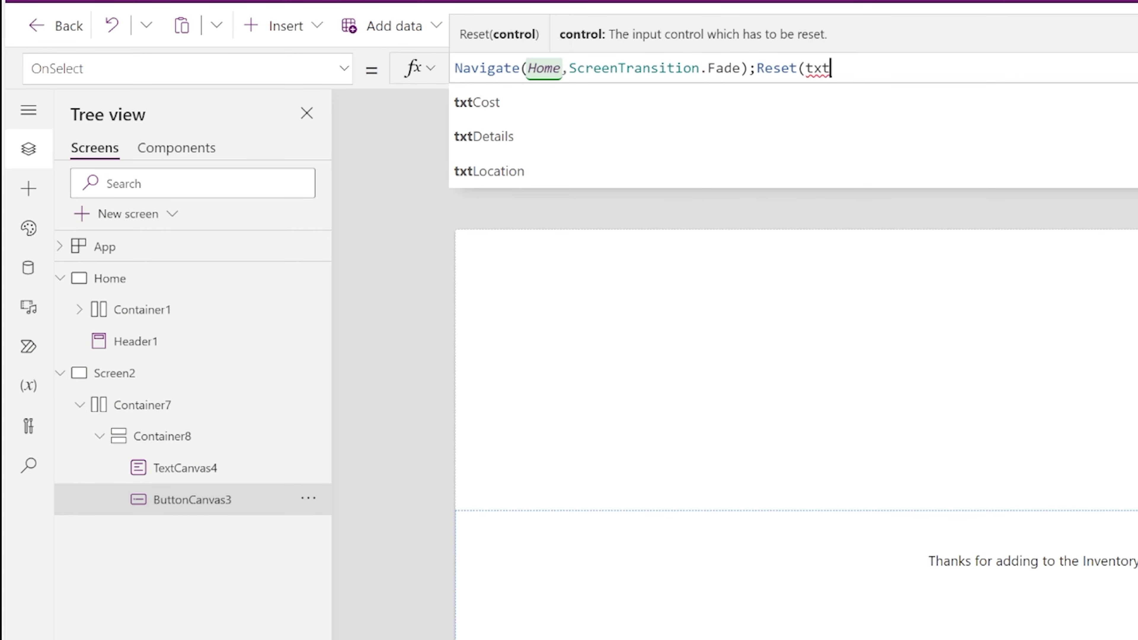
pyautogui.press('Down')
pyautogui.press('Tab')
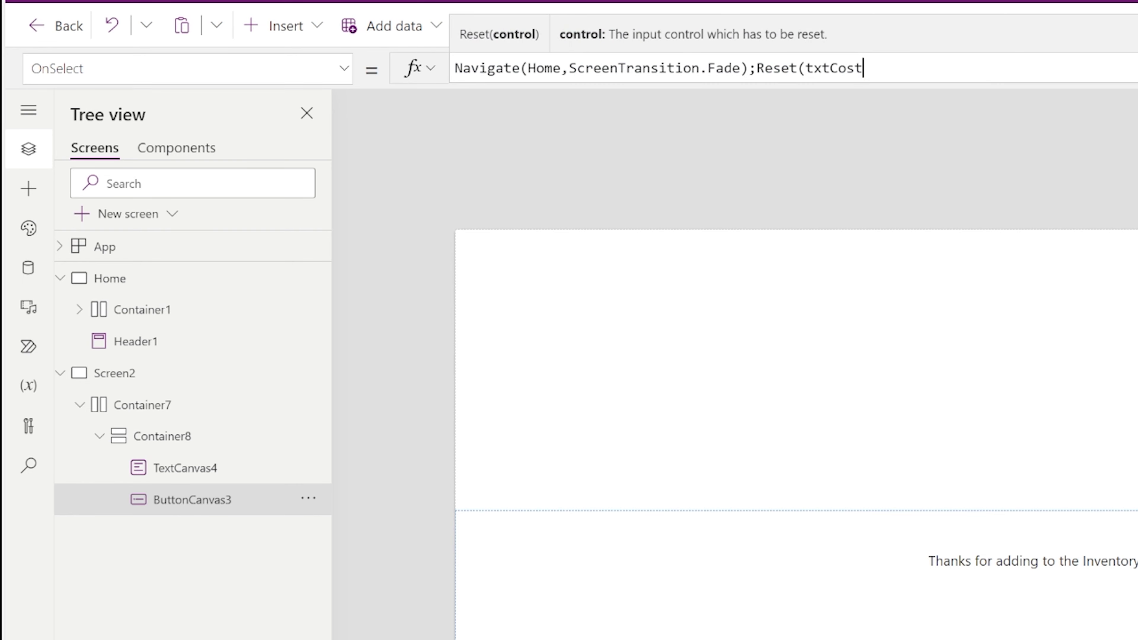
pyautogui.write(');Reset')
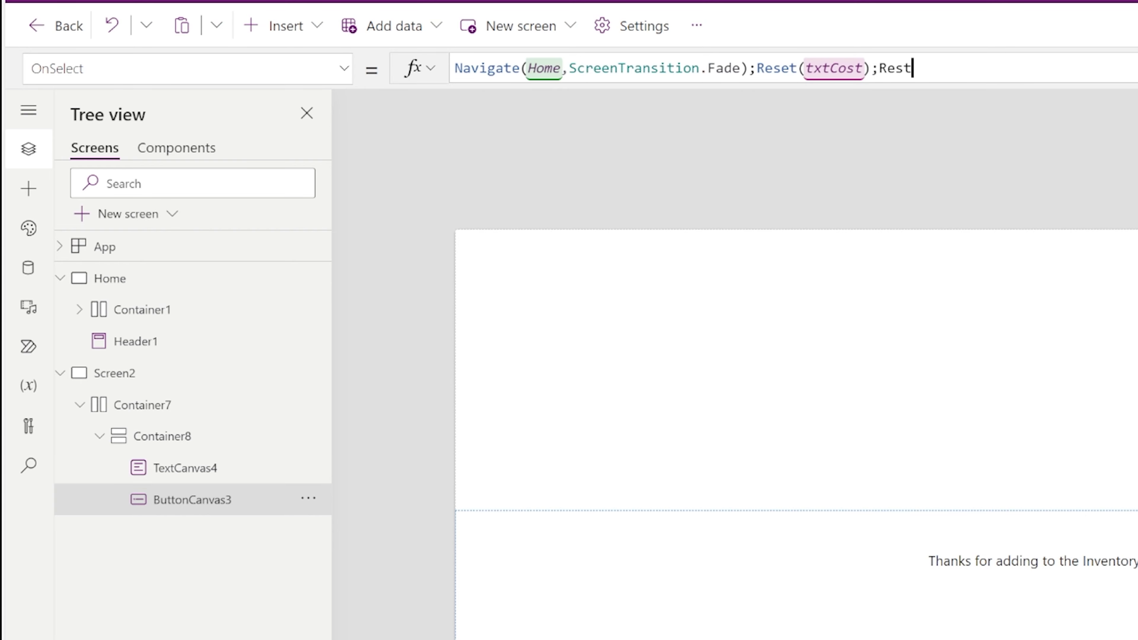
pyautogui.press('BackSpace')
pyautogui.write('et')
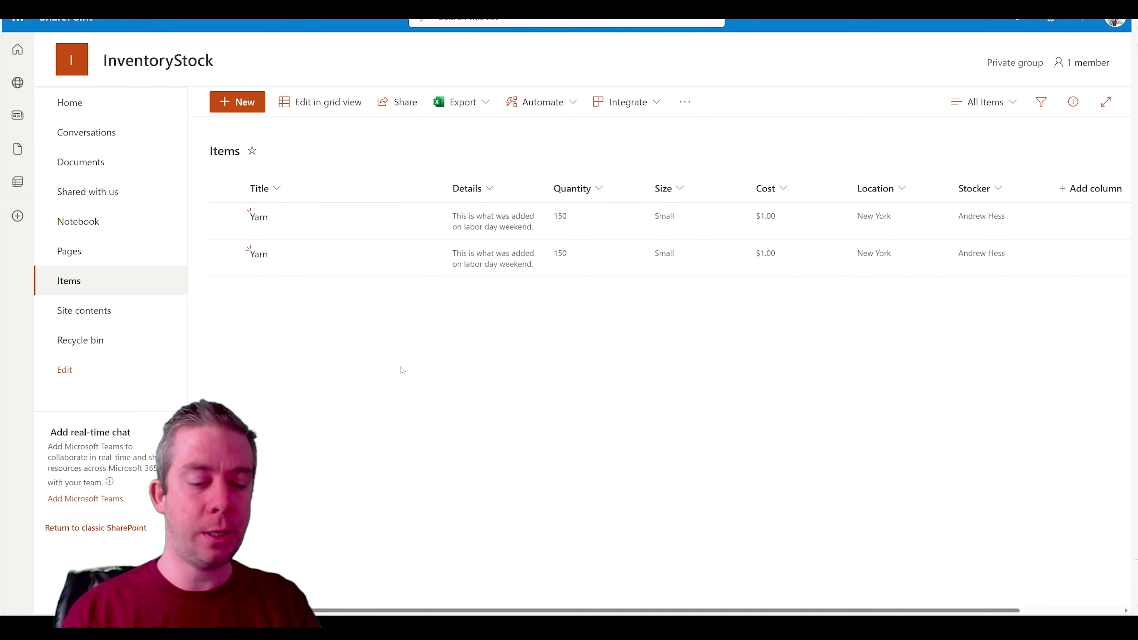
# Refresh the Items list in SharePoint to check the saved entries
pyautogui.press('F5')
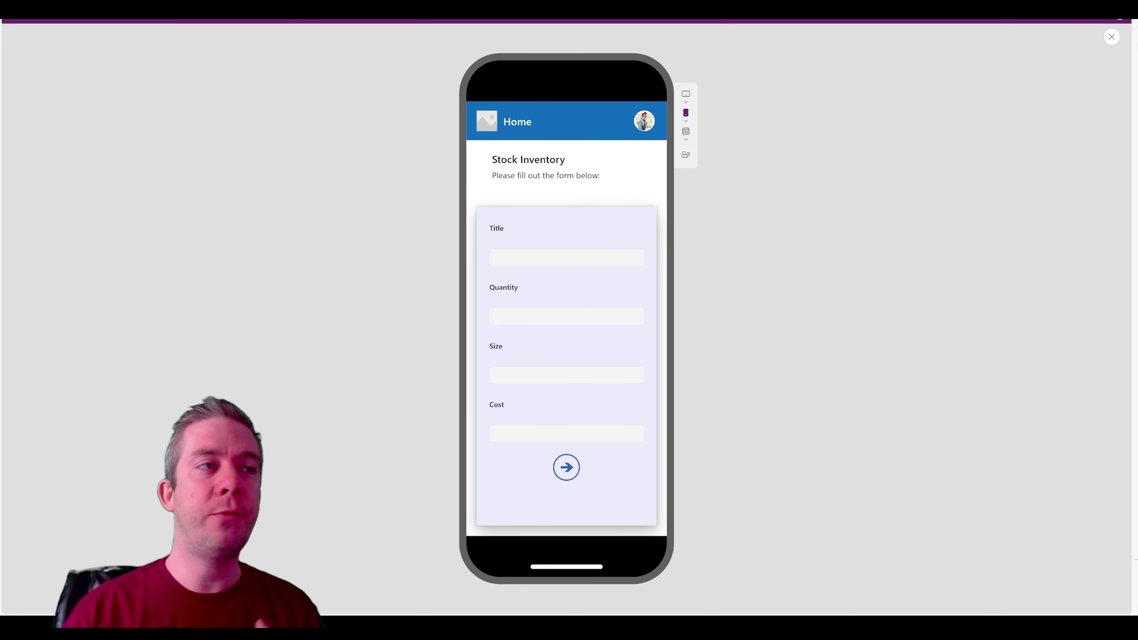
# Close the preview and replace the txtSize input with a dropdown whose Items are ["Small","Medium","Large"]
pyautogui.click(1113, 45)
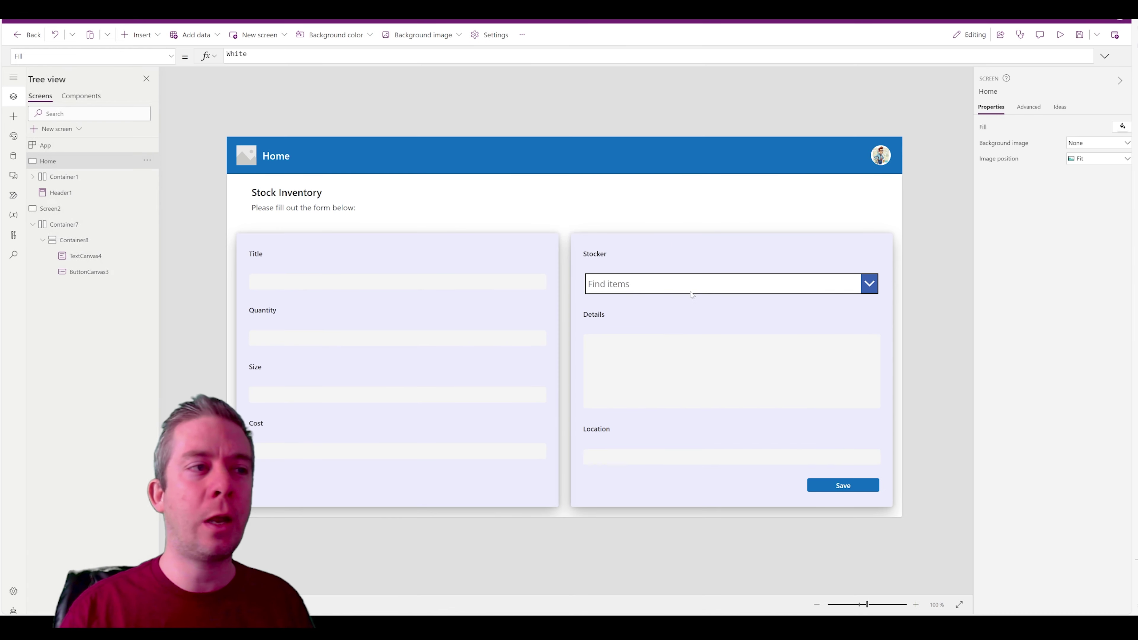
pyautogui.click(369, 453)
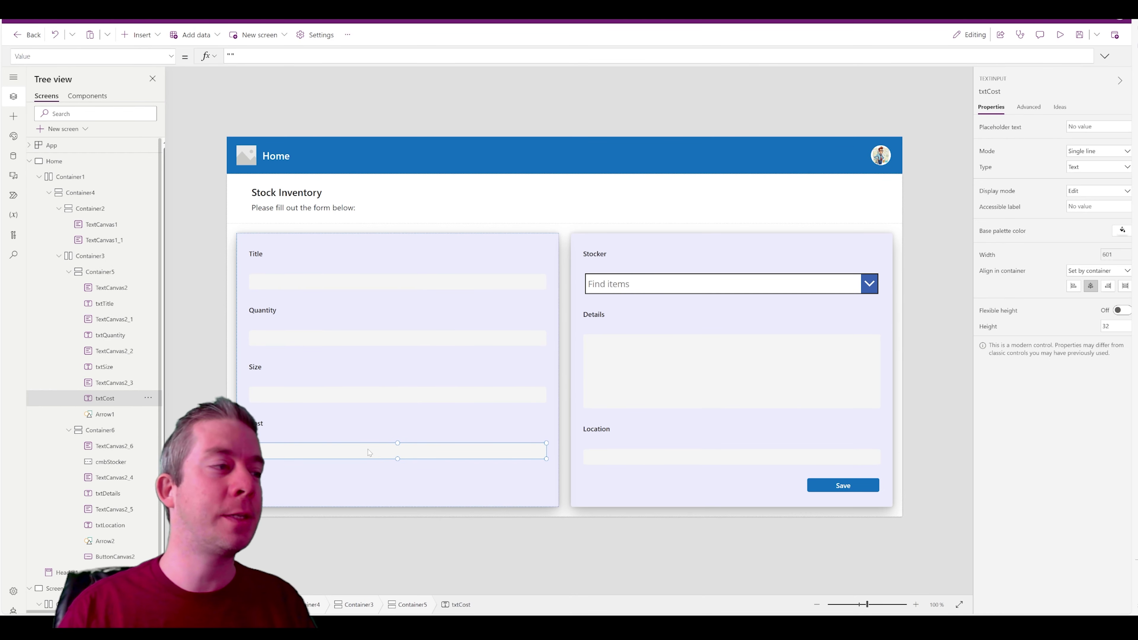
pyautogui.click(345, 403)
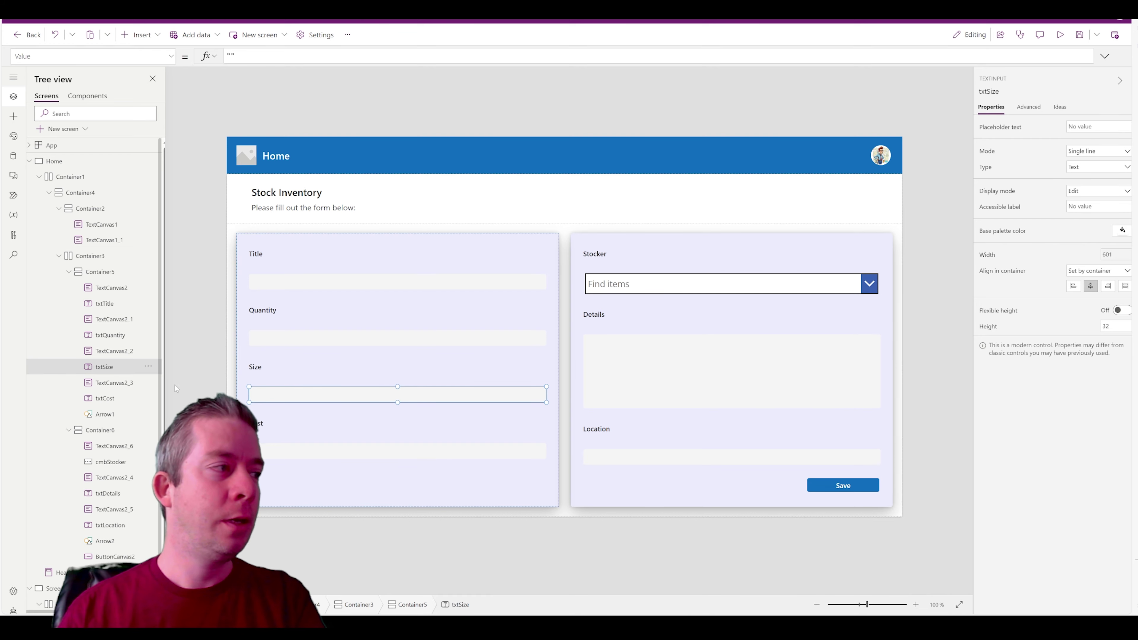
pyautogui.press('Delete')
pyautogui.write('e"]')
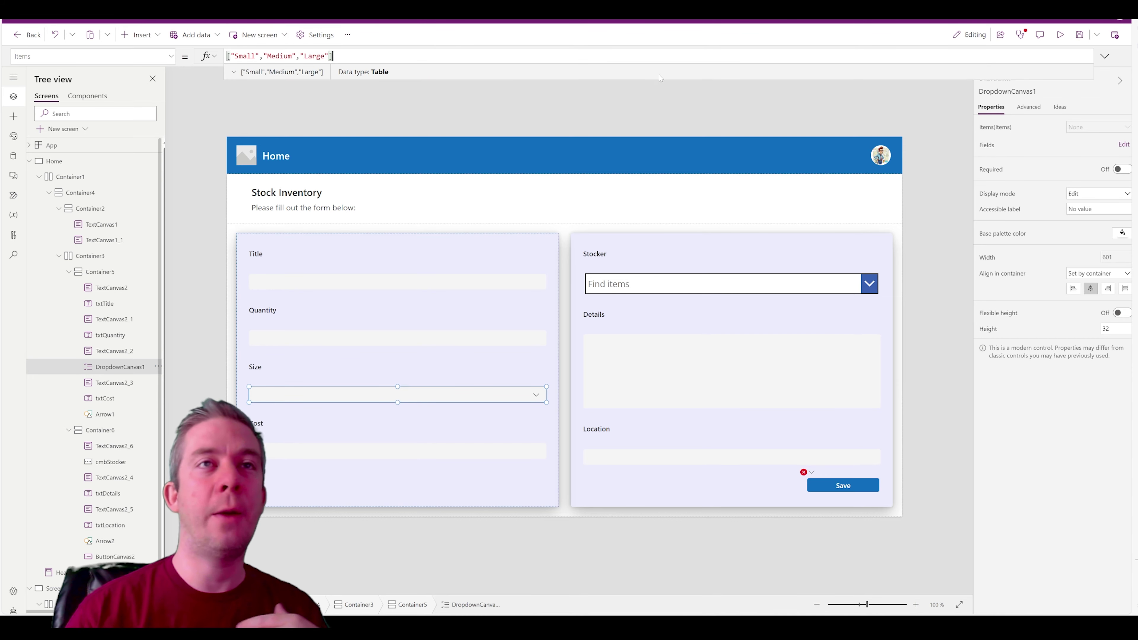
# Preview the app and fill in Title Rubberbands, Quantity 2000, Size Medium and Cost 2
pyautogui.click(1060, 34)
pyautogui.click(609, 375)
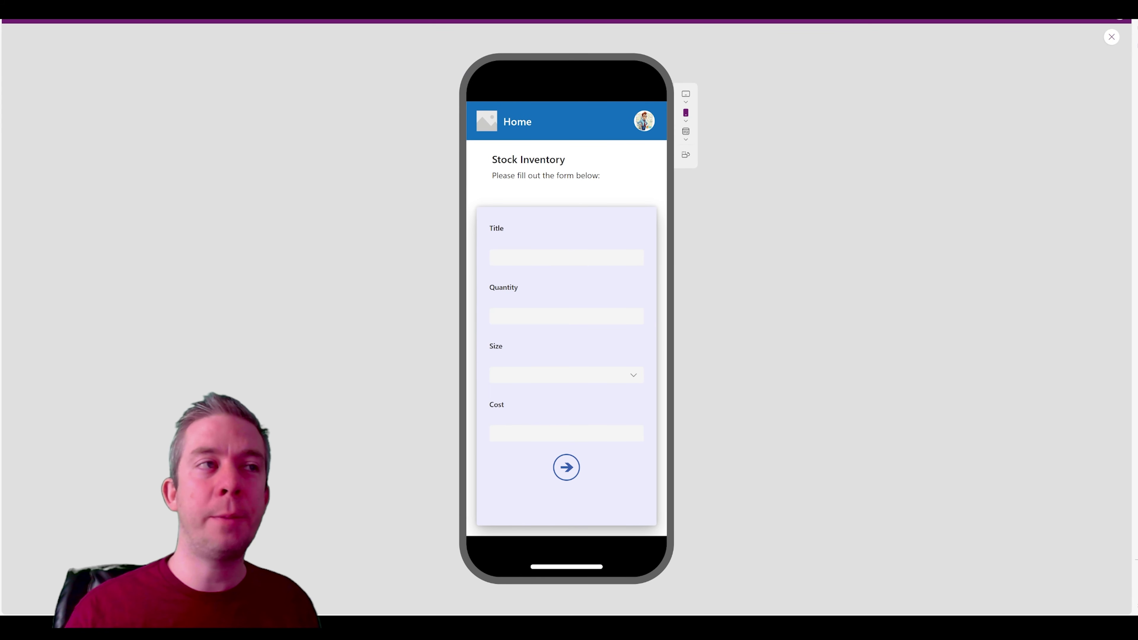
pyautogui.click(567, 257)
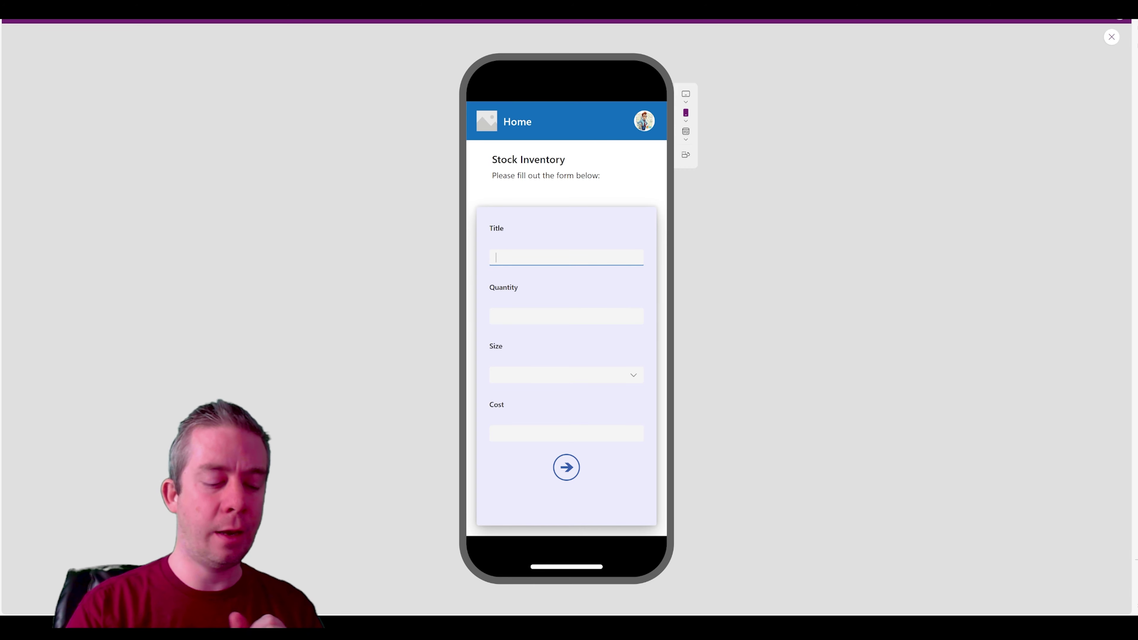
pyautogui.write('Rubberbands')
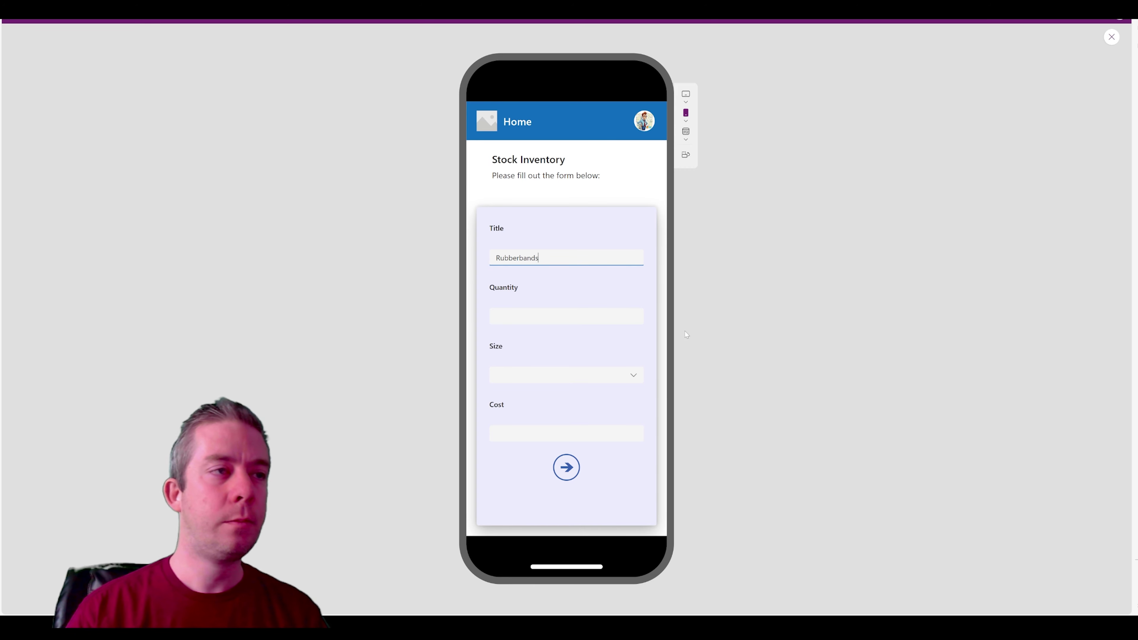
pyautogui.press('Tab')
pyautogui.write('2')
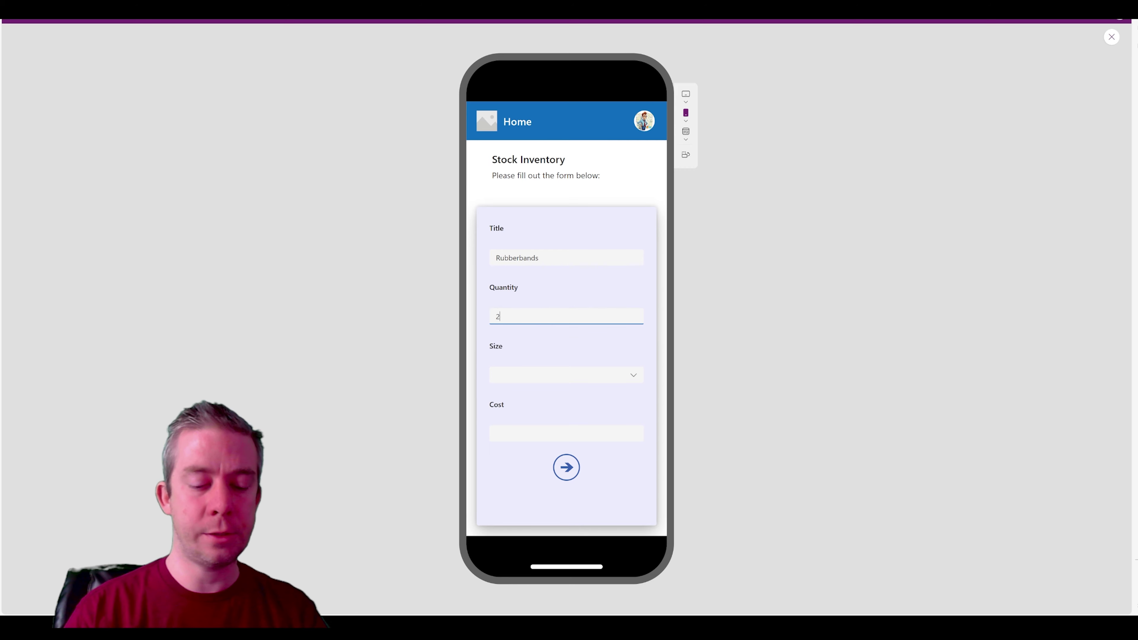
pyautogui.write('000')
pyautogui.click(633, 375)
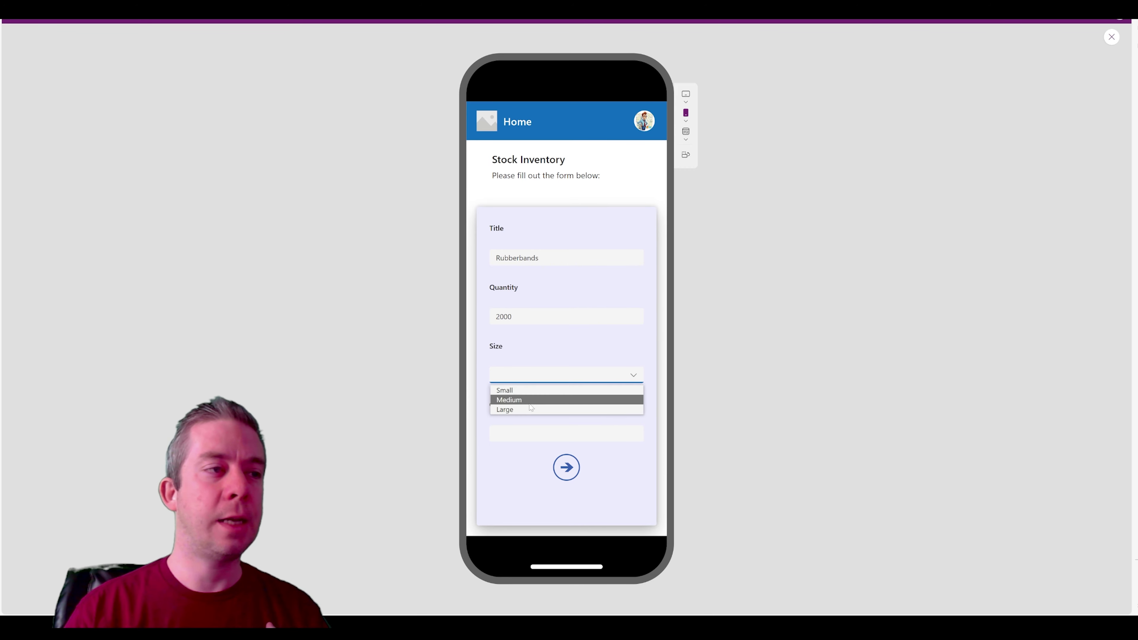
pyautogui.click(519, 400)
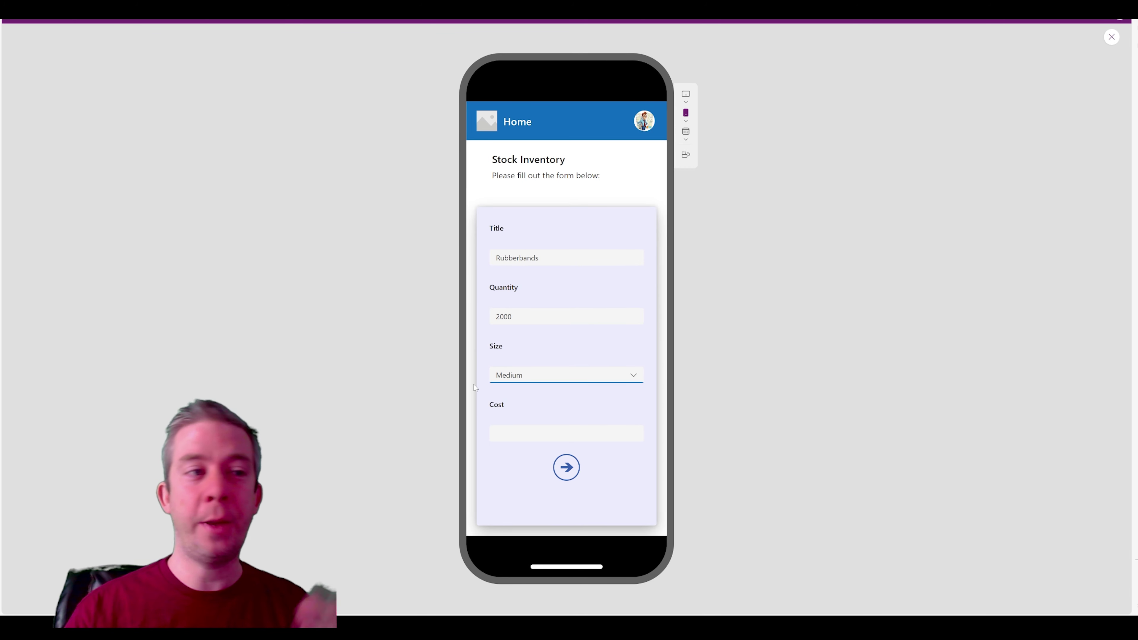
pyautogui.click(537, 434)
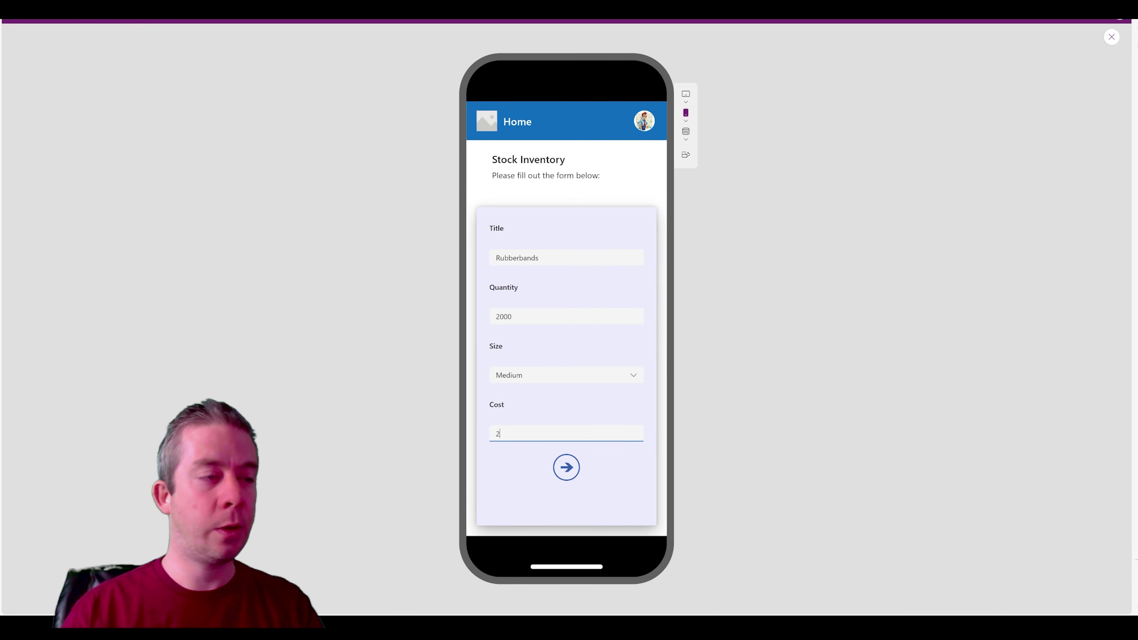
pyautogui.write('2')
# Complete the second section with a stocker, details "These rubberbands are multi-colored" and location California, save the entry and start another
pyautogui.click(566, 468)
pyautogui.click(633, 259)
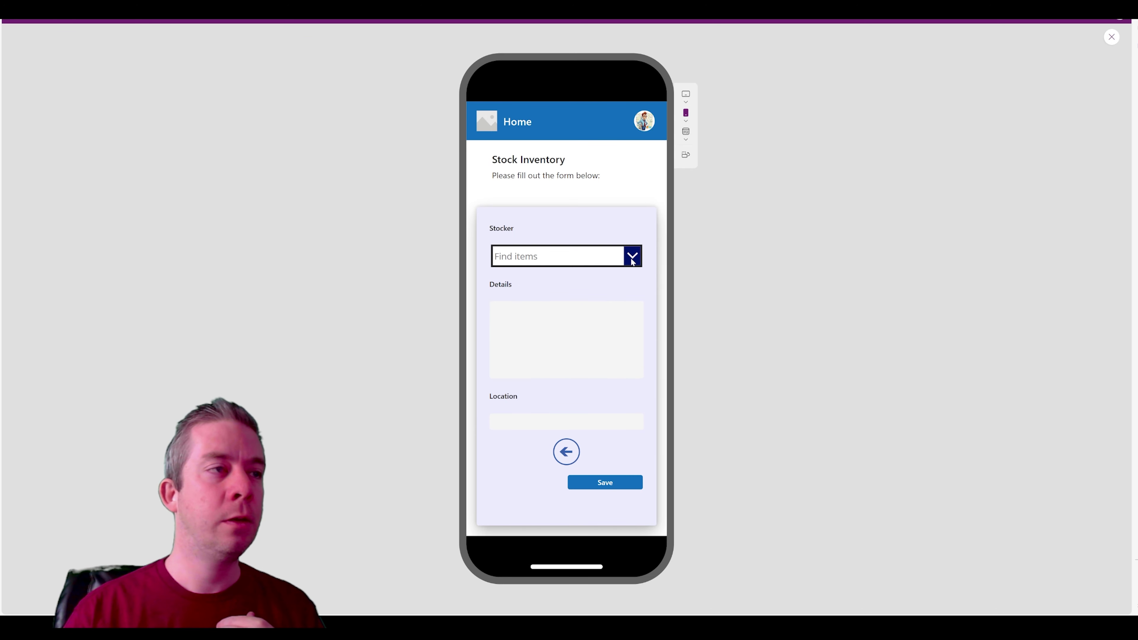
pyautogui.click(582, 326)
pyautogui.click(578, 331)
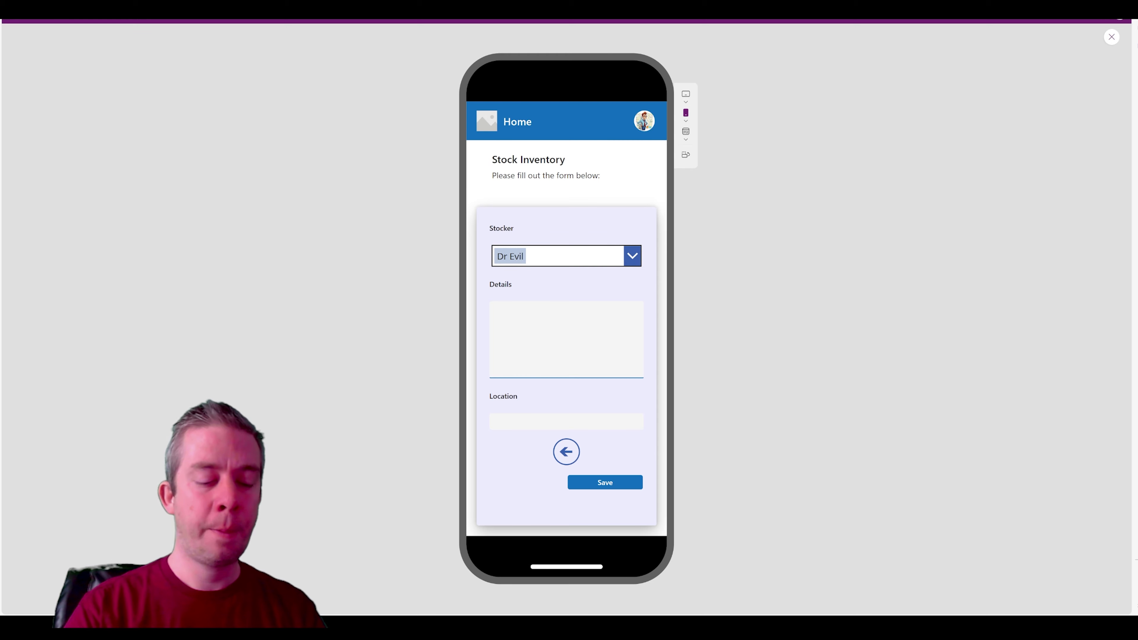
pyautogui.write('These rubber')
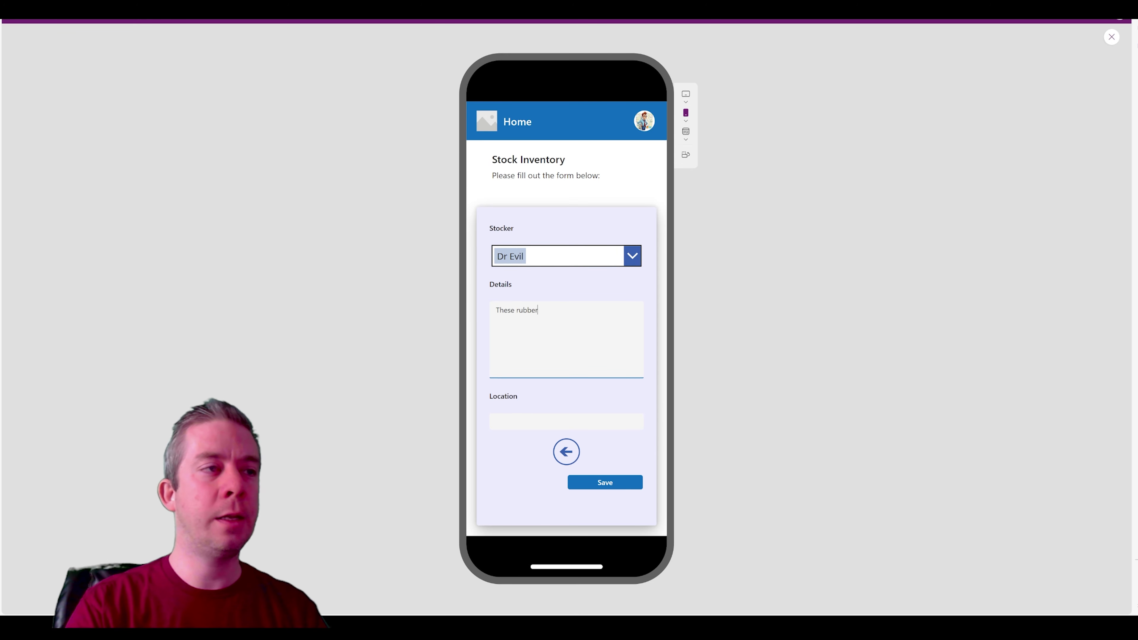
pyautogui.write('bands are mul')
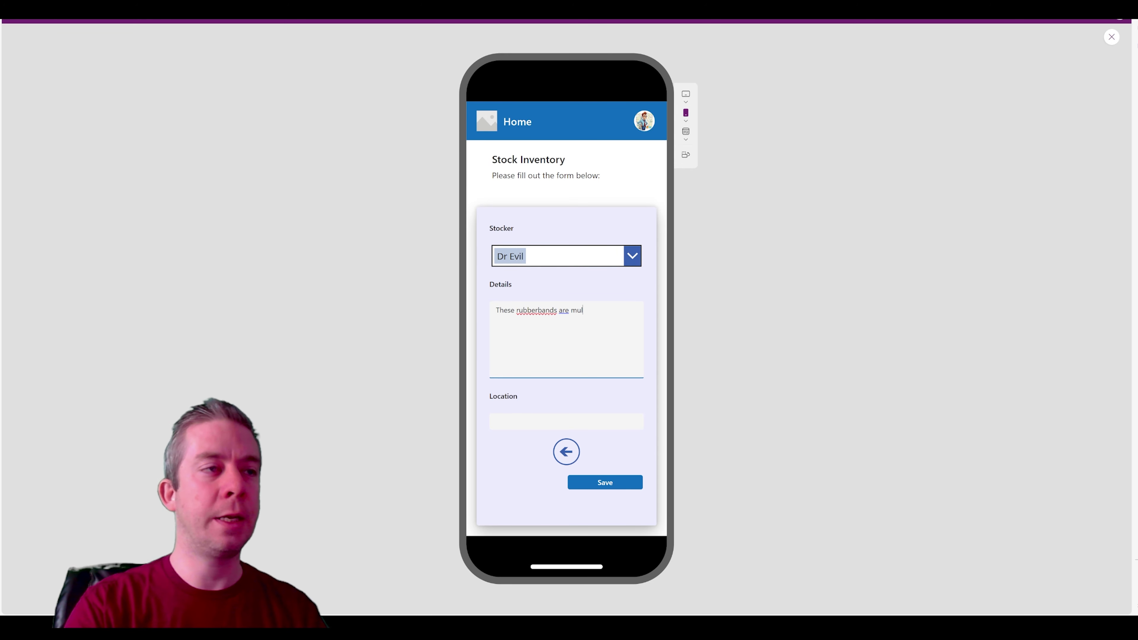
pyautogui.write('ti-colored')
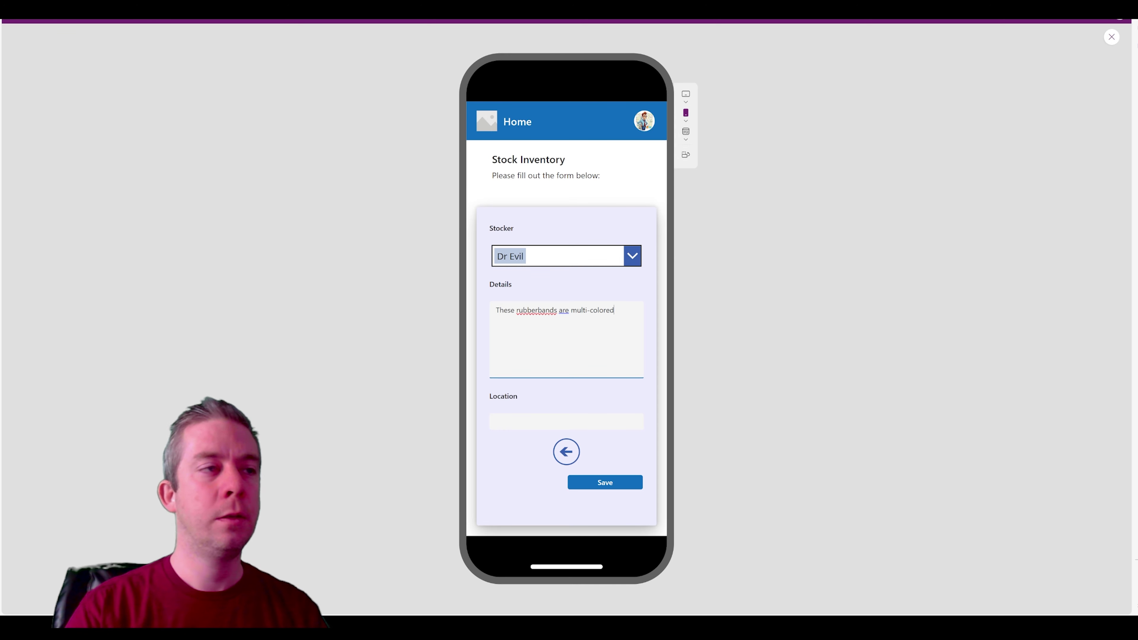
pyautogui.press('Tab')
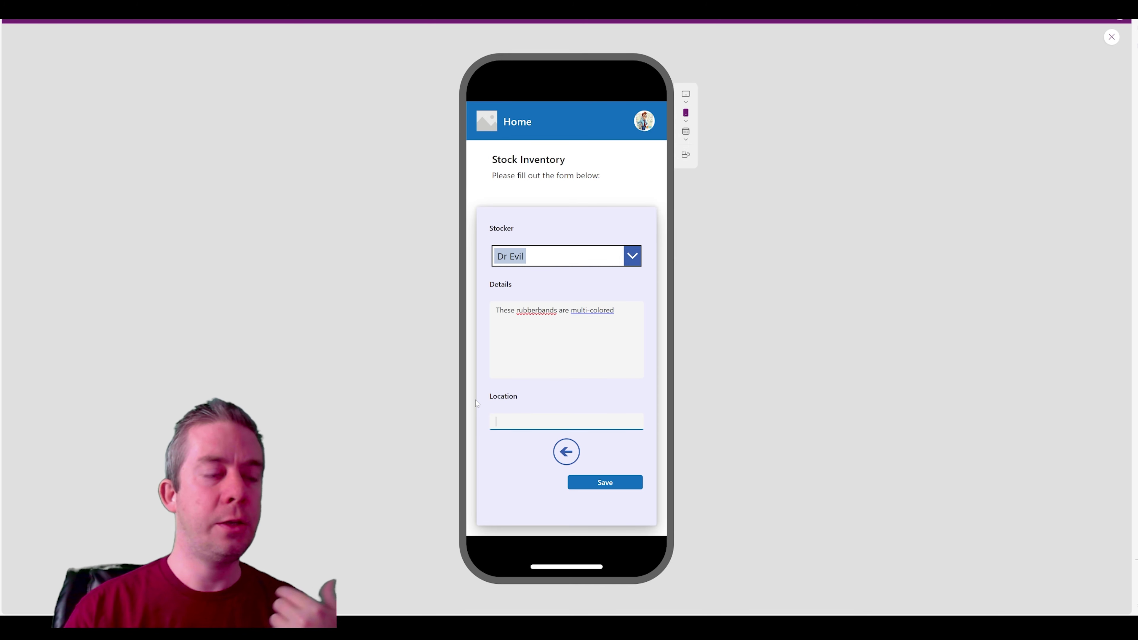
pyautogui.write('California')
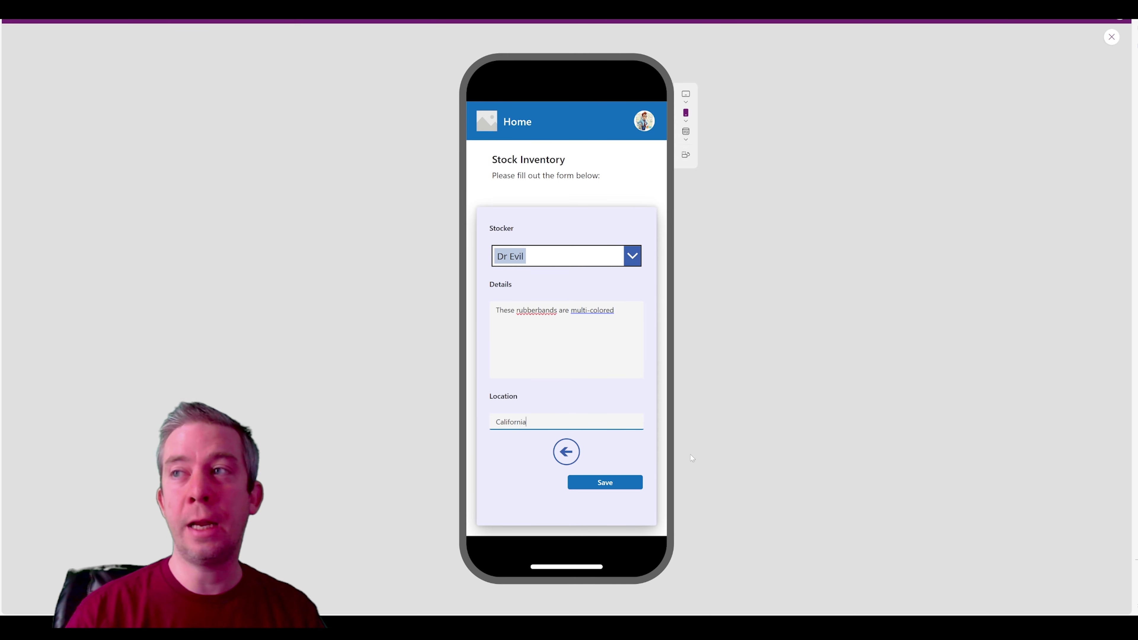
pyautogui.click(605, 483)
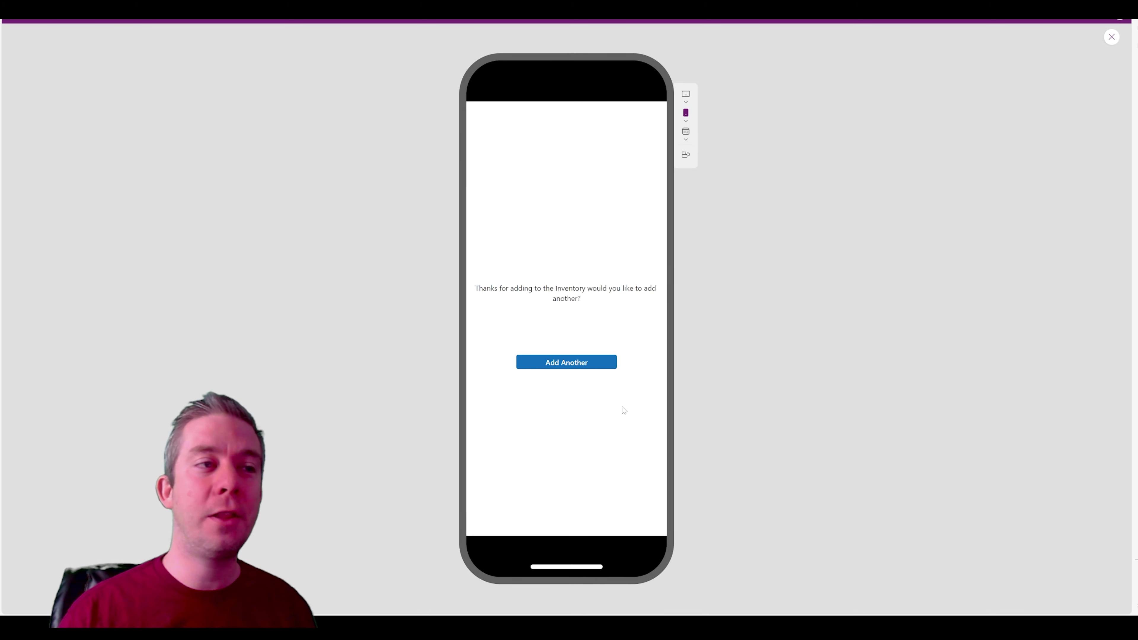
pyautogui.click(575, 368)
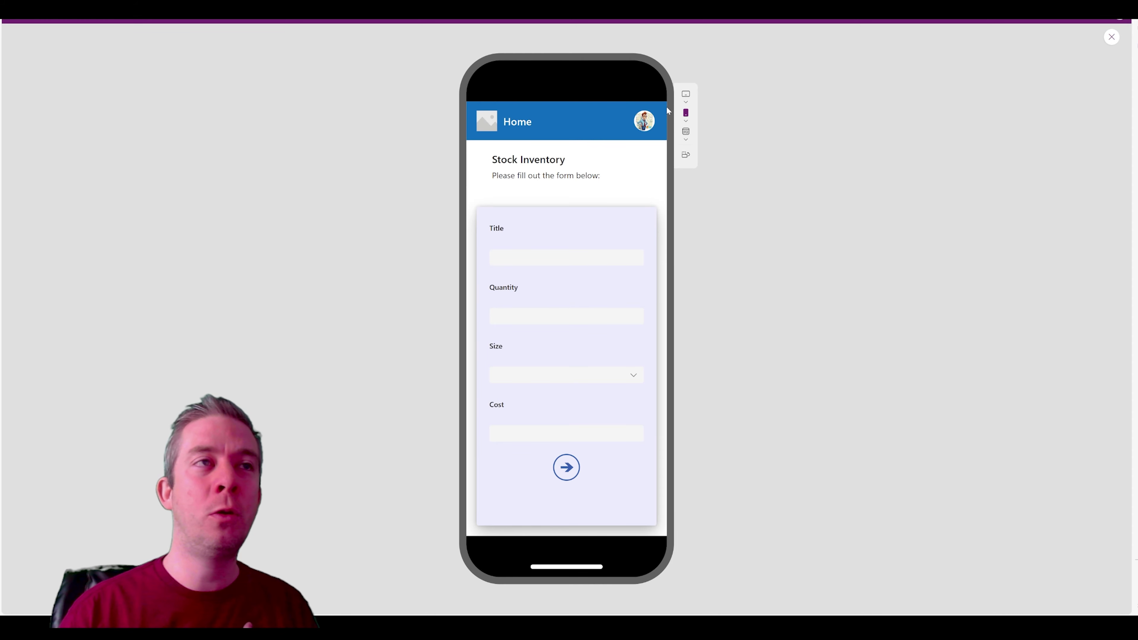
# Check the form's layout in the preview on Apple iPad Pro 12.9", Samsung Galaxy Tab A7 10.4 and at canvas size
pyautogui.click(685, 95)
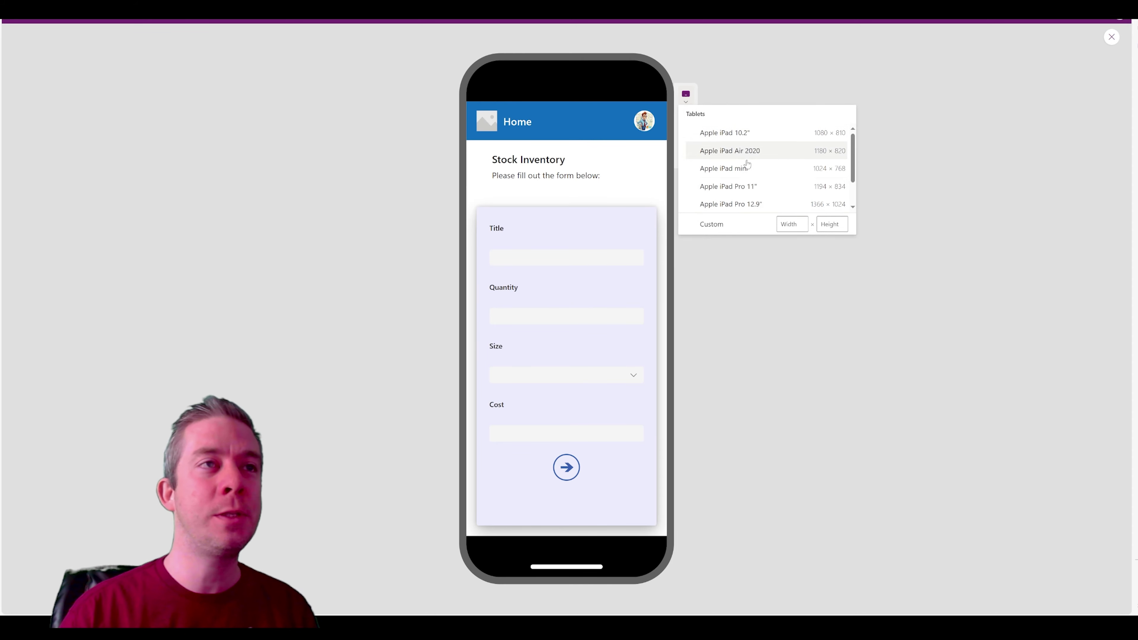
pyautogui.click(739, 204)
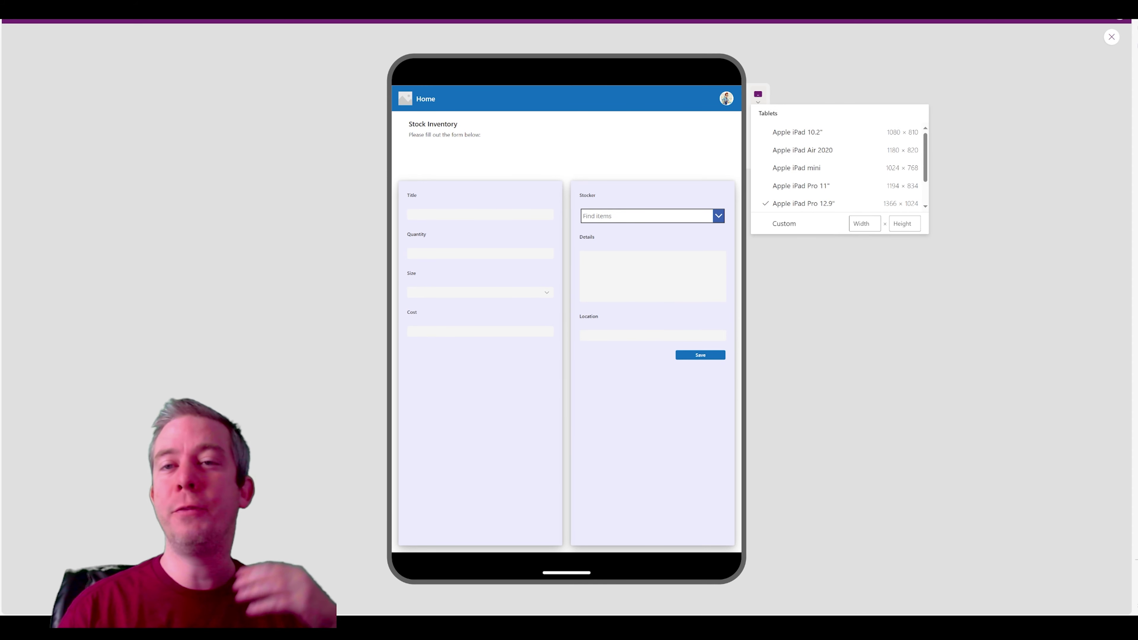
pyautogui.scroll(-2, 812, 207)
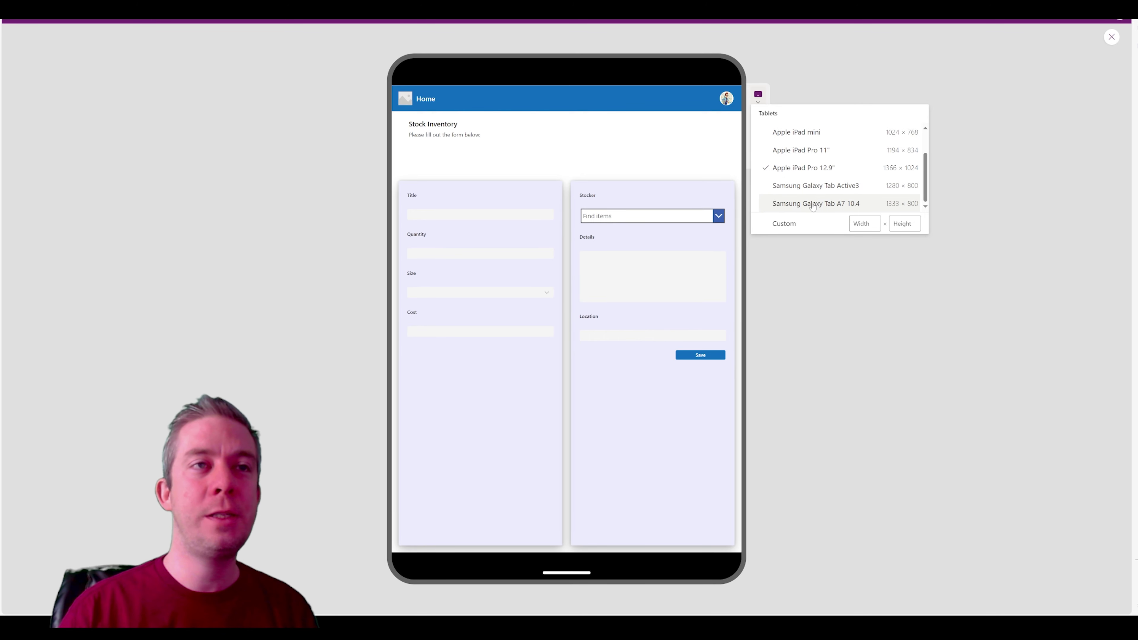
pyautogui.click(812, 204)
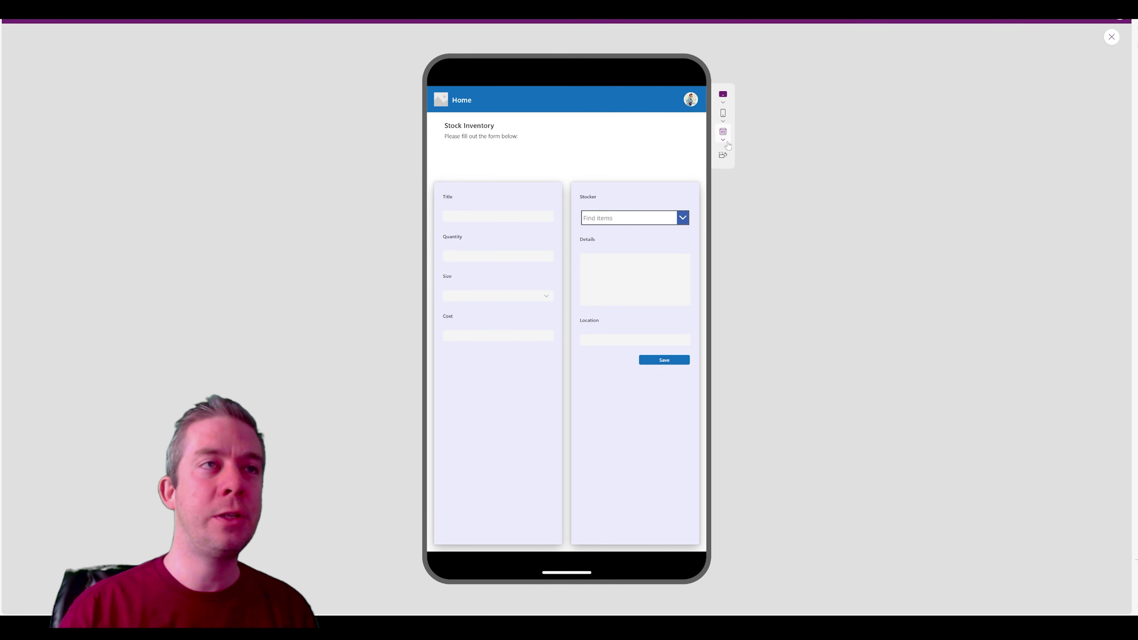
pyautogui.click(726, 143)
pyautogui.click(745, 171)
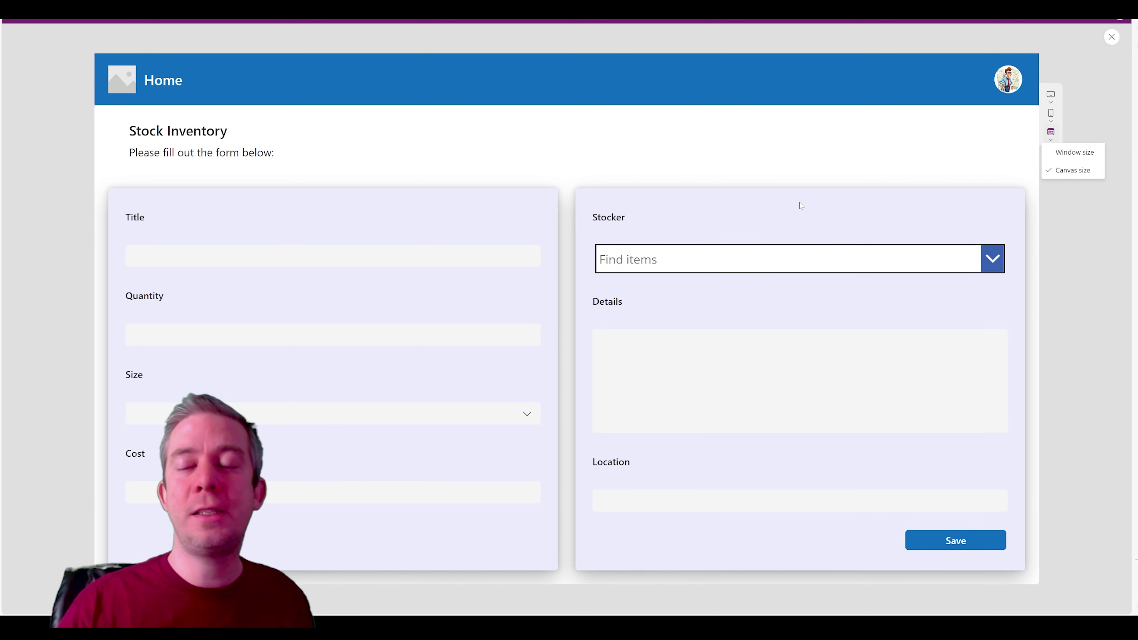